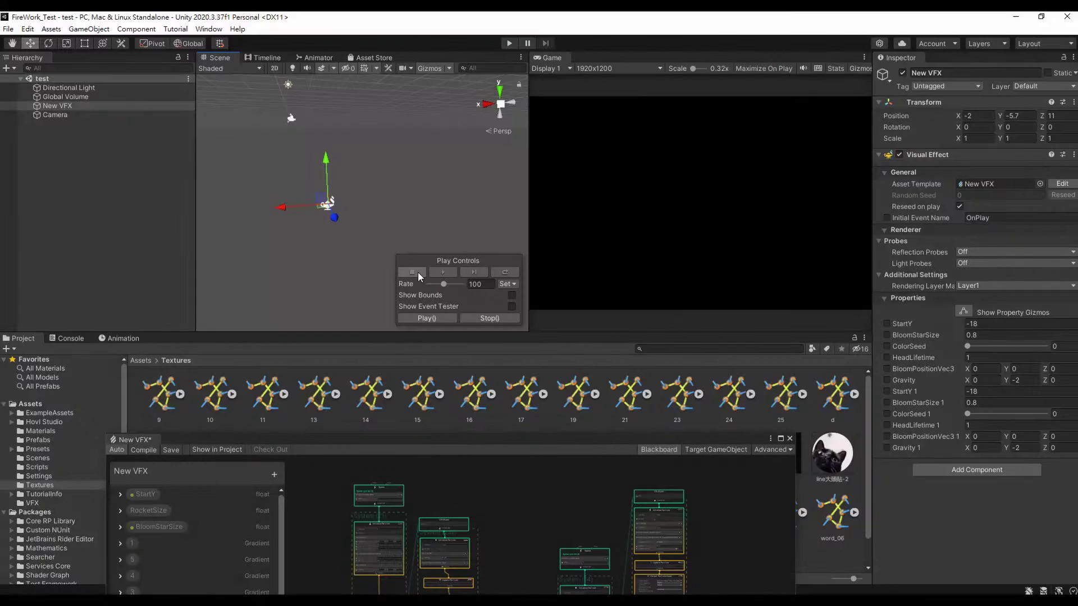
Play the firework effect and enlarge and zoom into the VFX graph.
{"action": "left_click", "coordinate": [512, 271]}
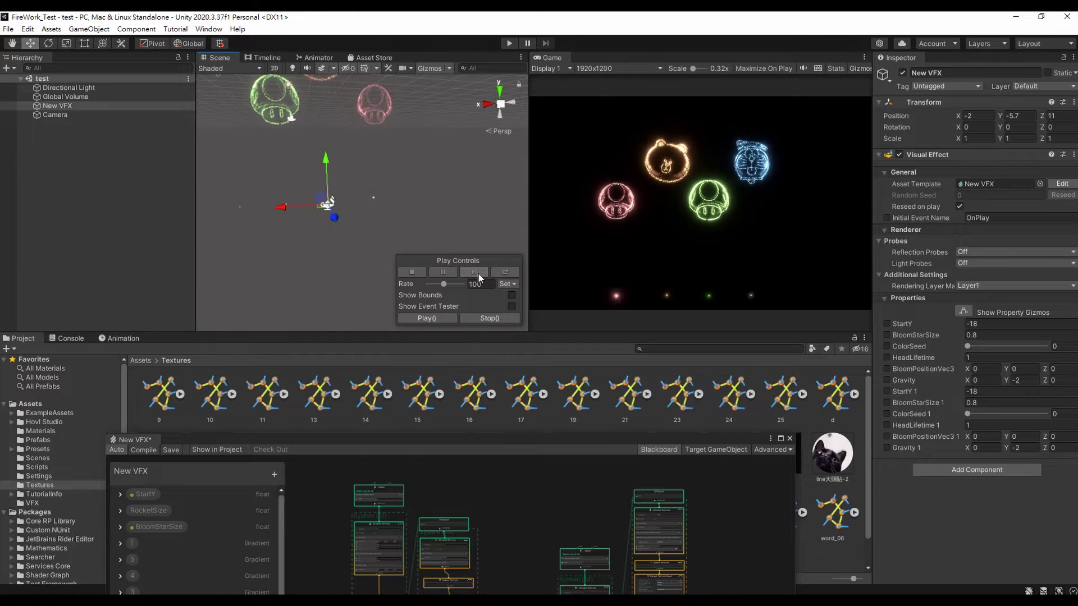
{"action": "left_click_drag", "start_coordinate": [548, 441], "coordinate": [242, 55]}
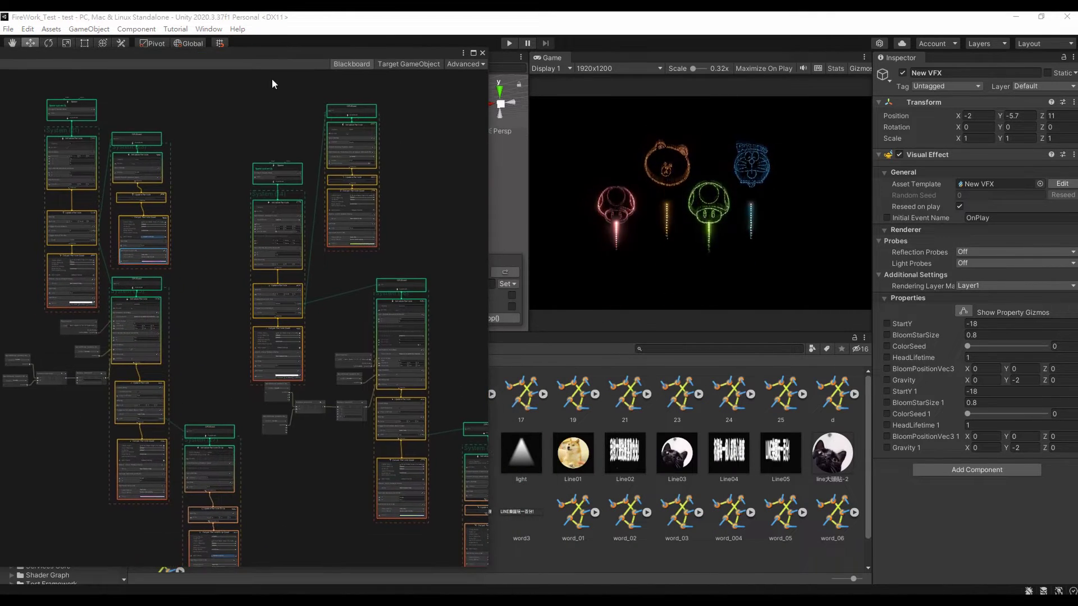
{"action": "scroll", "coordinate": [355, 279], "scroll_direction": "up", "scroll_amount": 1}
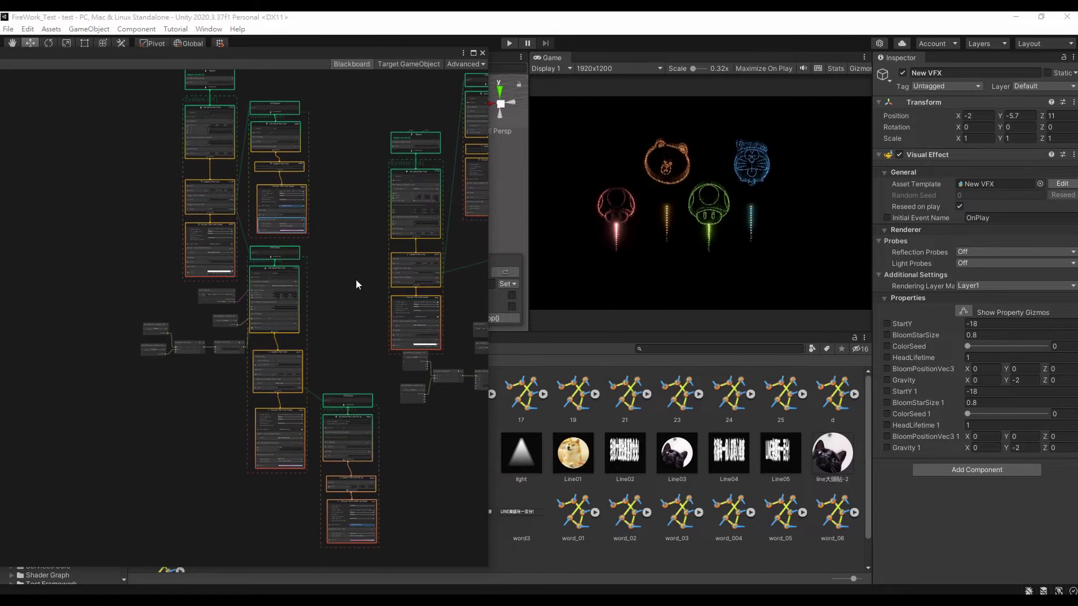
{"action": "scroll", "coordinate": [331, 302], "scroll_direction": "up", "scroll_amount": 2}
{"action": "scroll", "coordinate": [365, 295], "scroll_direction": "up", "scroll_amount": 2}
{"action": "scroll", "coordinate": [402, 291], "scroll_direction": "up", "scroll_amount": 2}
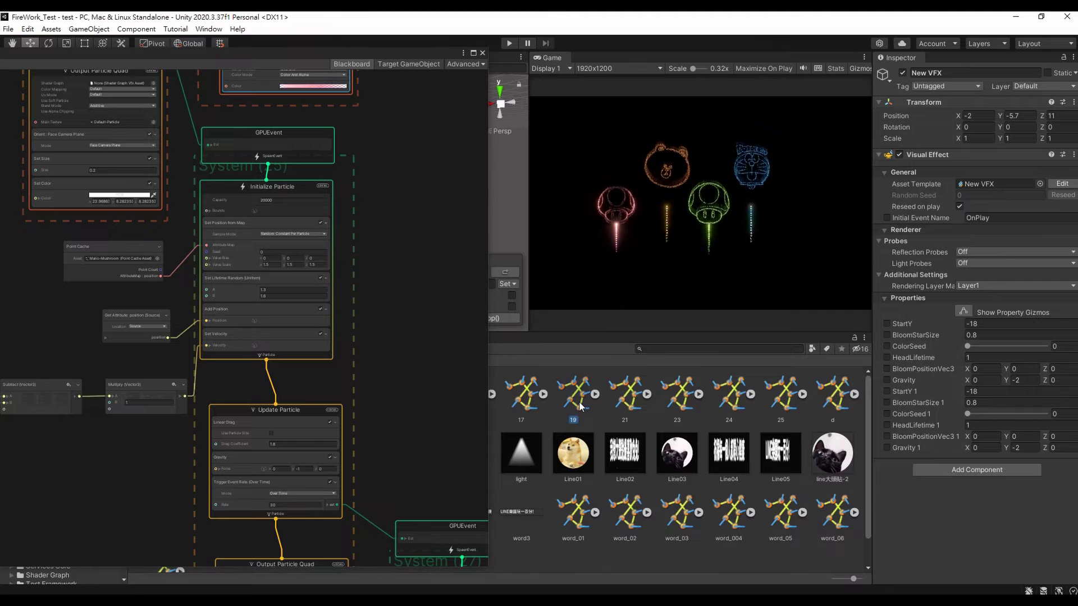
Assign a different point cache asset to the burst's Point Cache node.
{"action": "left_click_drag", "start_coordinate": [574, 394], "coordinate": [118, 261]}
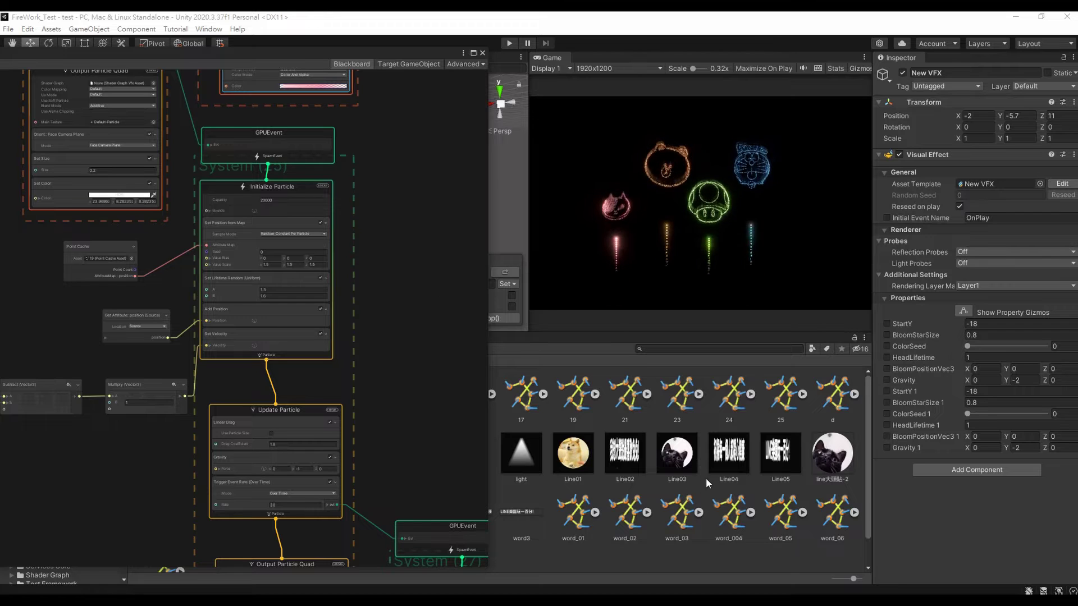
{"action": "left_click_drag", "start_coordinate": [679, 406], "coordinate": [105, 295]}
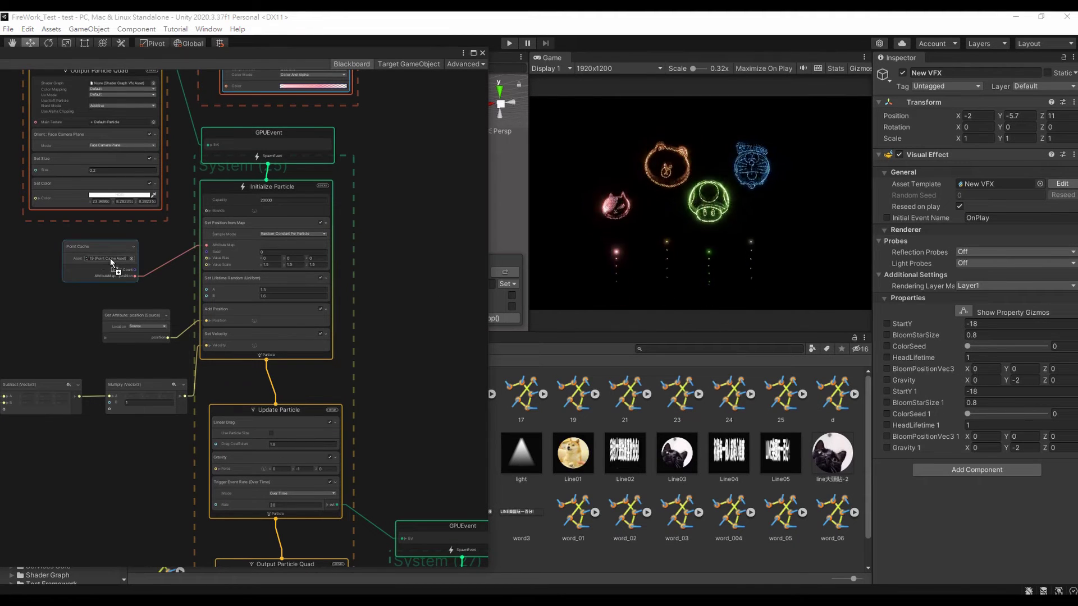
{"action": "left_click_drag", "start_coordinate": [105, 294], "coordinate": [115, 259]}
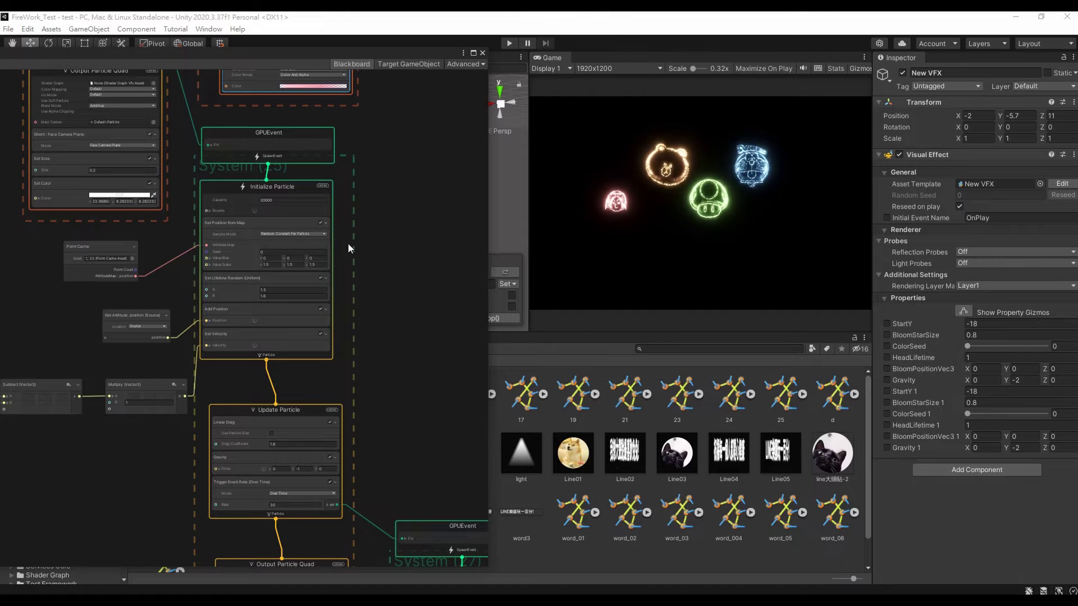
{"action": "mouse_move", "coordinate": [366, 55]}
{"action": "left_mouse_down"}
{"action": "mouse_move", "coordinate": [614, 237]}
{"action": "mouse_move", "coordinate": [629, 235]}
{"action": "left_mouse_up"}
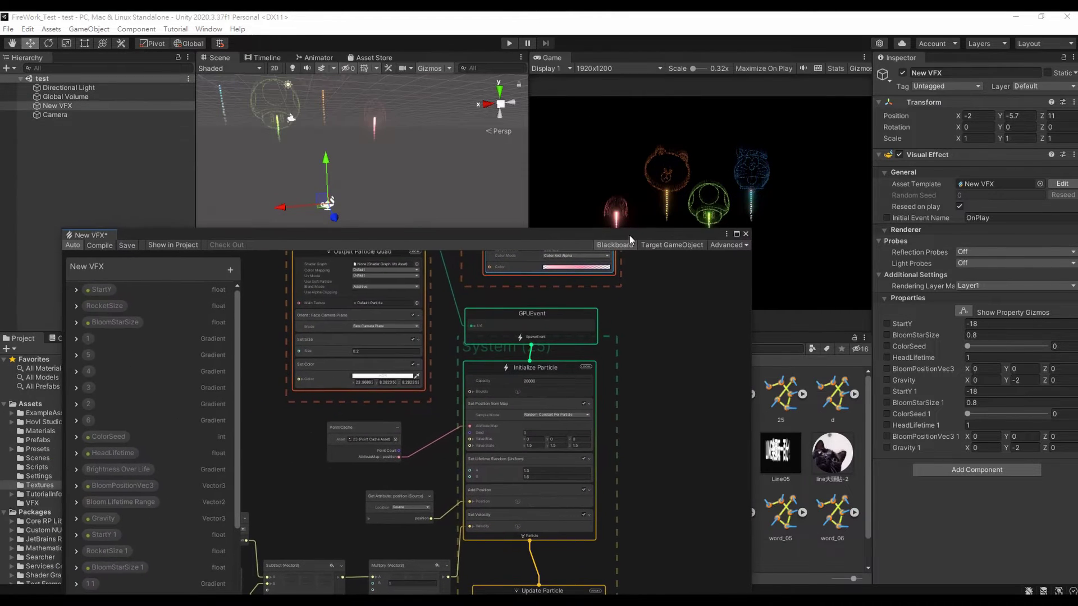
Minimize the editor and pick the 3D Sample Scene (URP) template in Unity Hub.
{"action": "left_click", "coordinate": [1016, 16]}
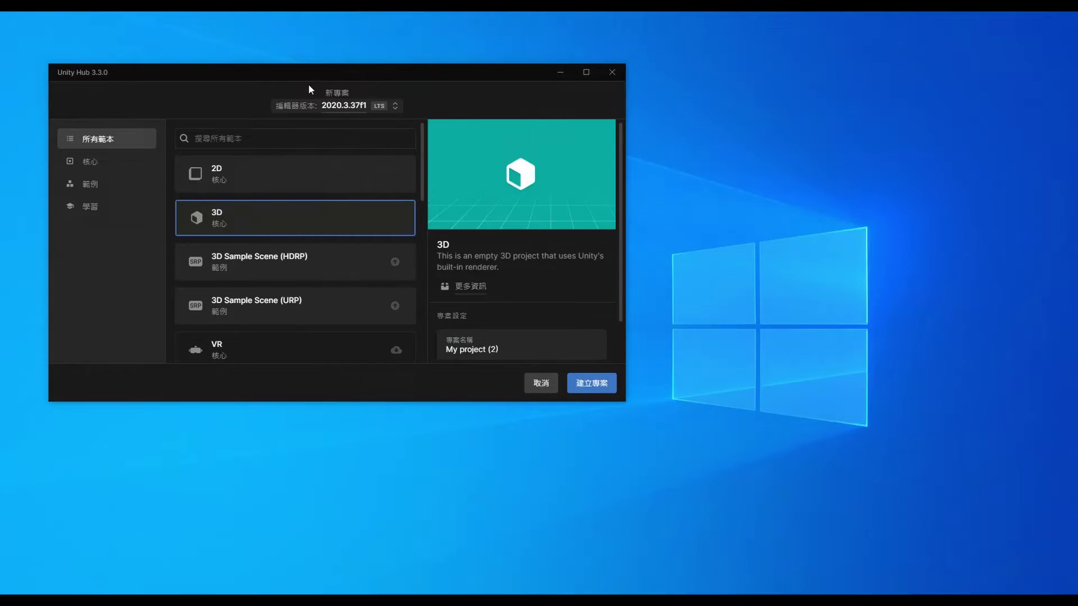
{"action": "left_click", "coordinate": [319, 311]}
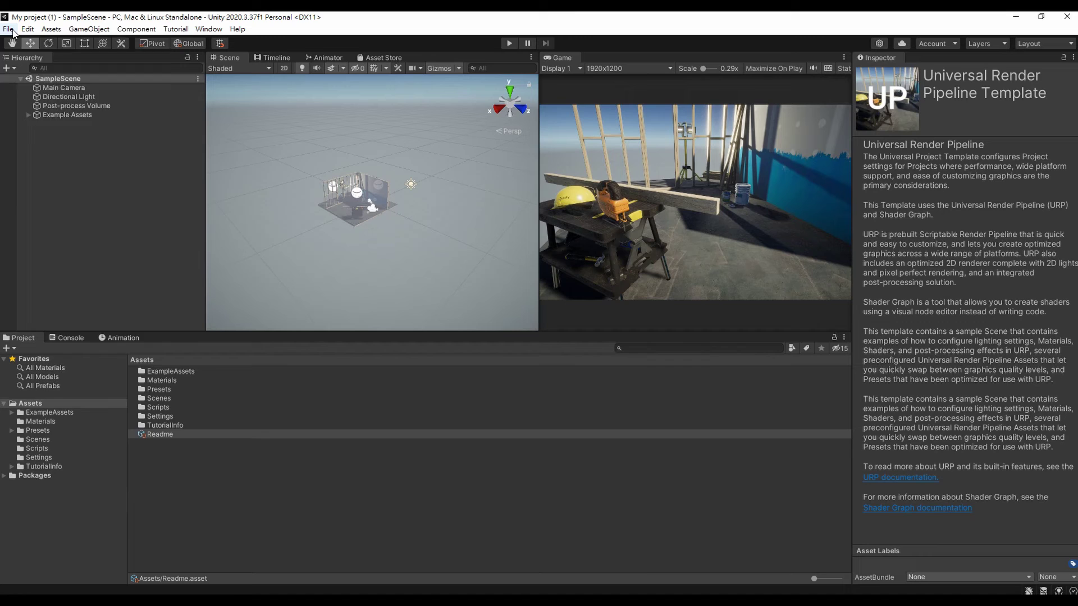
Create a new Basic (Built-in) scene with a Main Camera and Directional Light.
{"action": "left_click", "coordinate": [12, 31]}
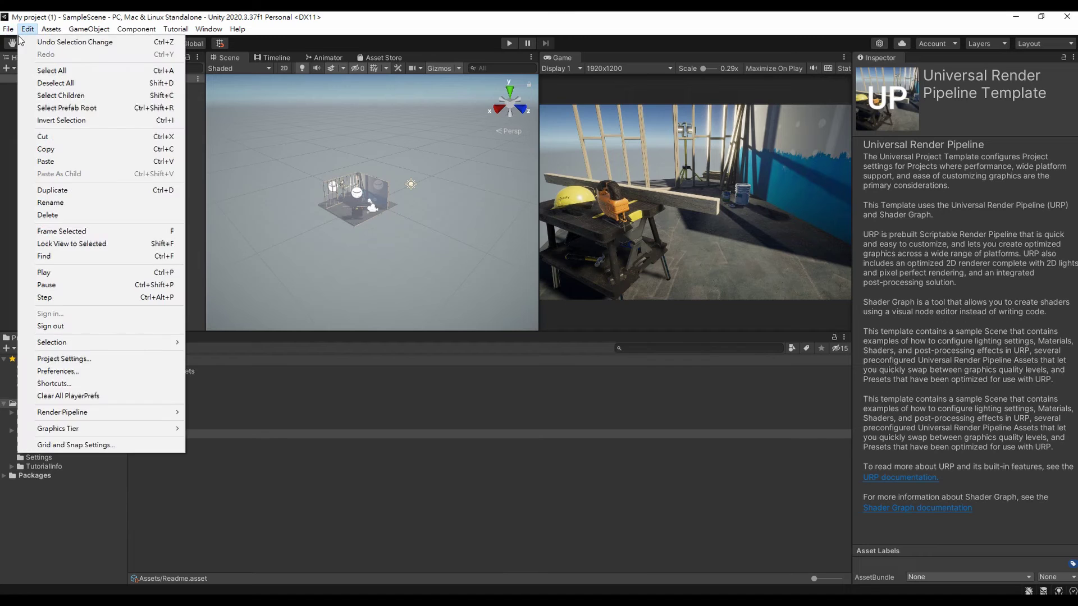
{"action": "left_click", "coordinate": [14, 41]}
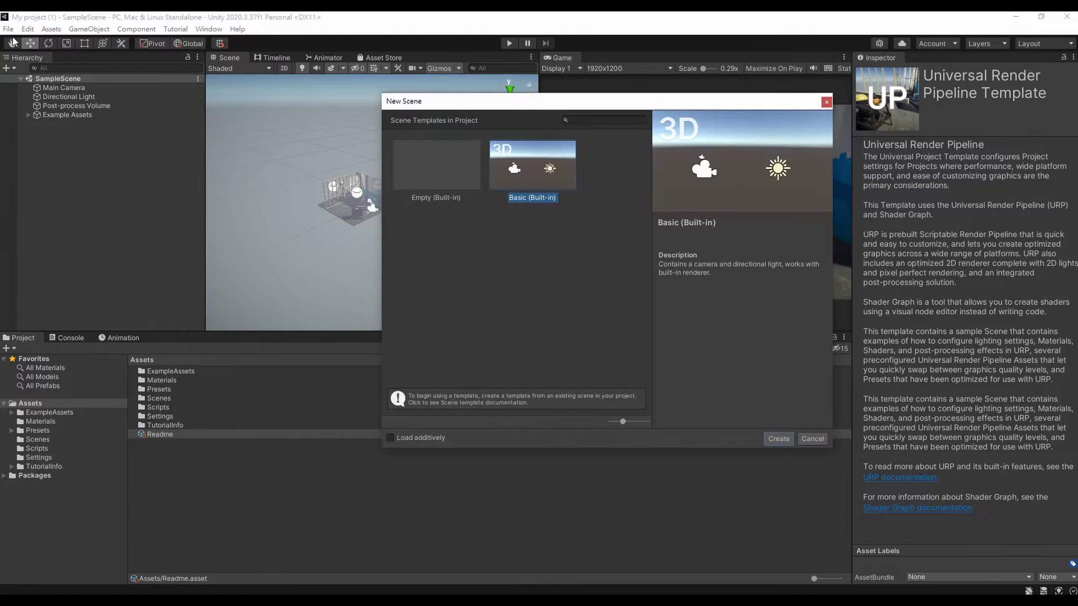
{"action": "left_click", "coordinate": [780, 438]}
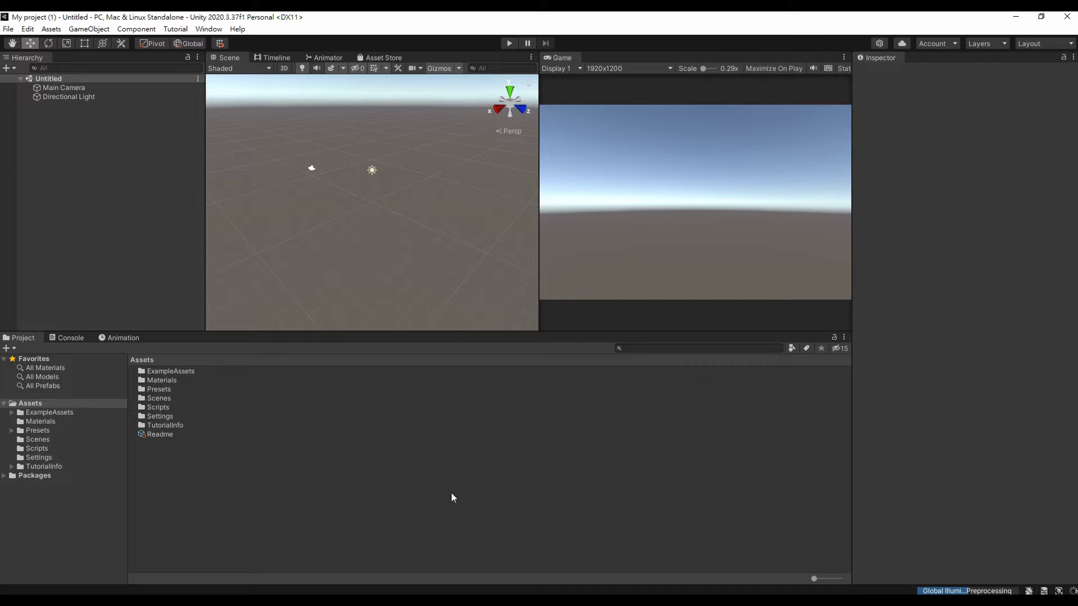
Browse the Project window's Create options without creating anything.
{"action": "right_click", "coordinate": [331, 509]}
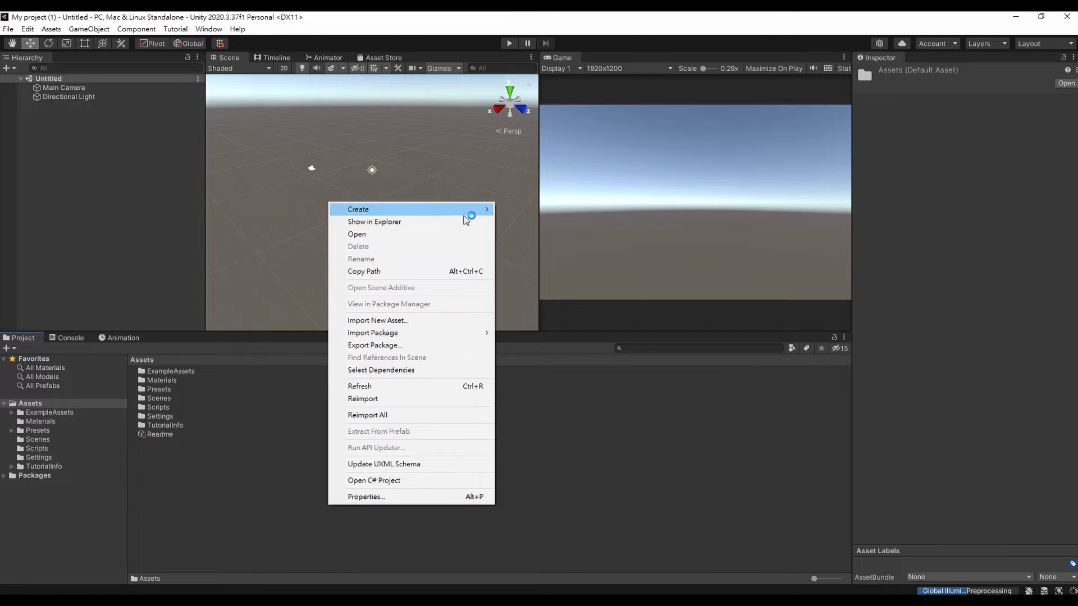
{"action": "mouse_move", "coordinate": [464, 216]}
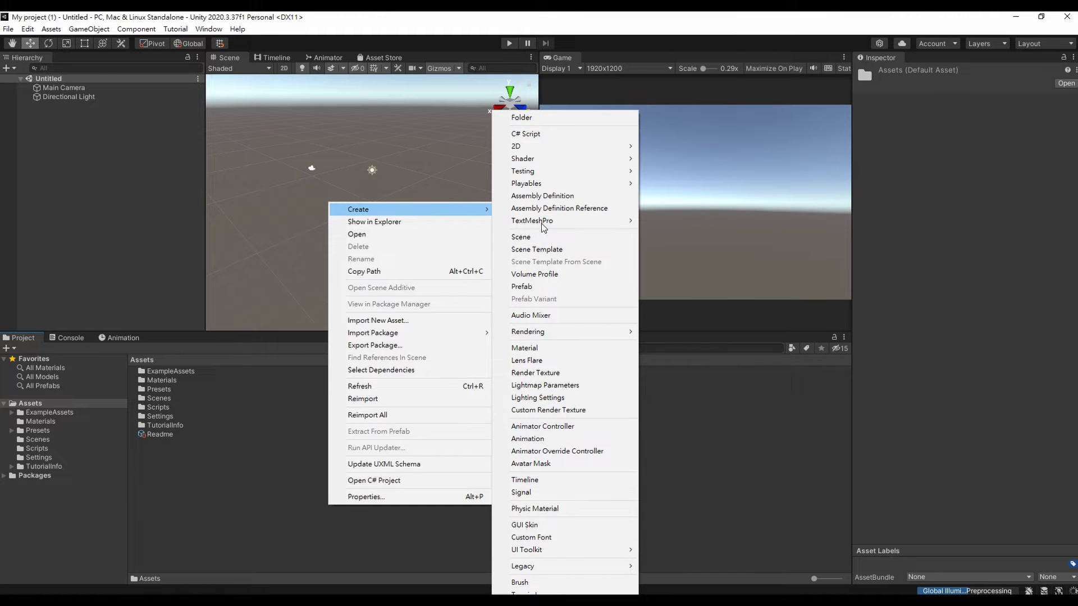
{"action": "left_click", "coordinate": [344, 24]}
{"action": "left_click", "coordinate": [219, 29]}
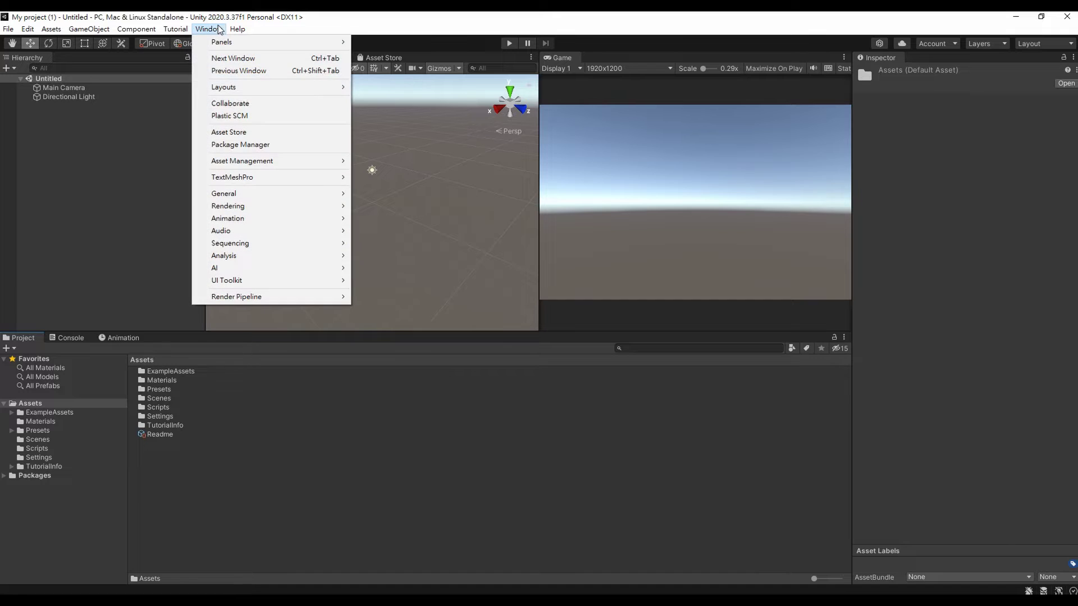
List Unity Registry packages in the Package Manager and select Visual Effect Graph.
{"action": "left_click", "coordinate": [229, 146]}
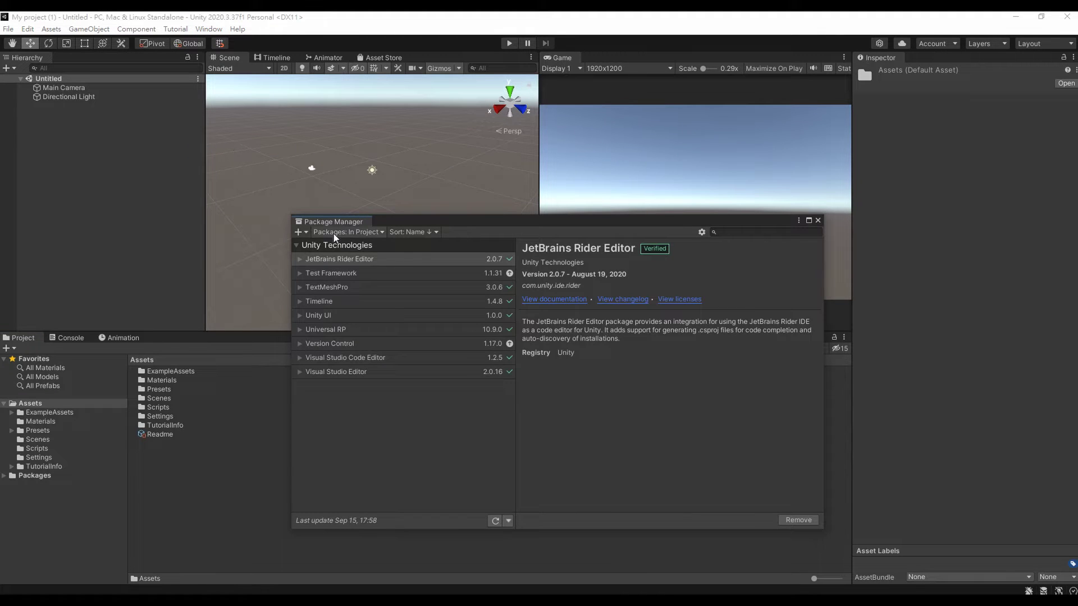
{"action": "left_click", "coordinate": [334, 232]}
{"action": "left_click", "coordinate": [340, 243]}
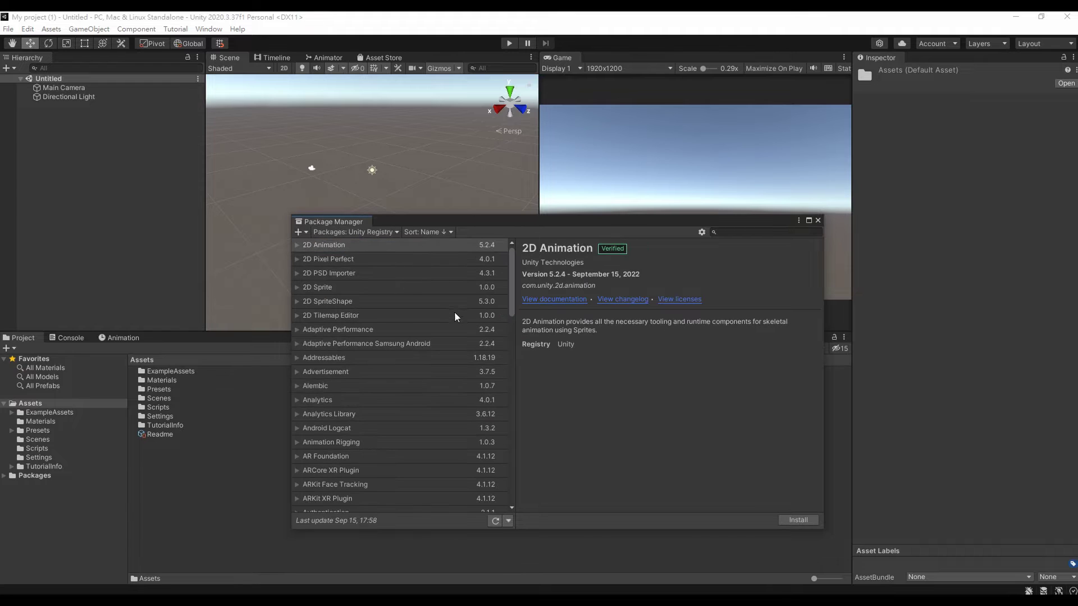
{"action": "left_click_drag", "start_coordinate": [513, 261], "coordinate": [529, 436]}
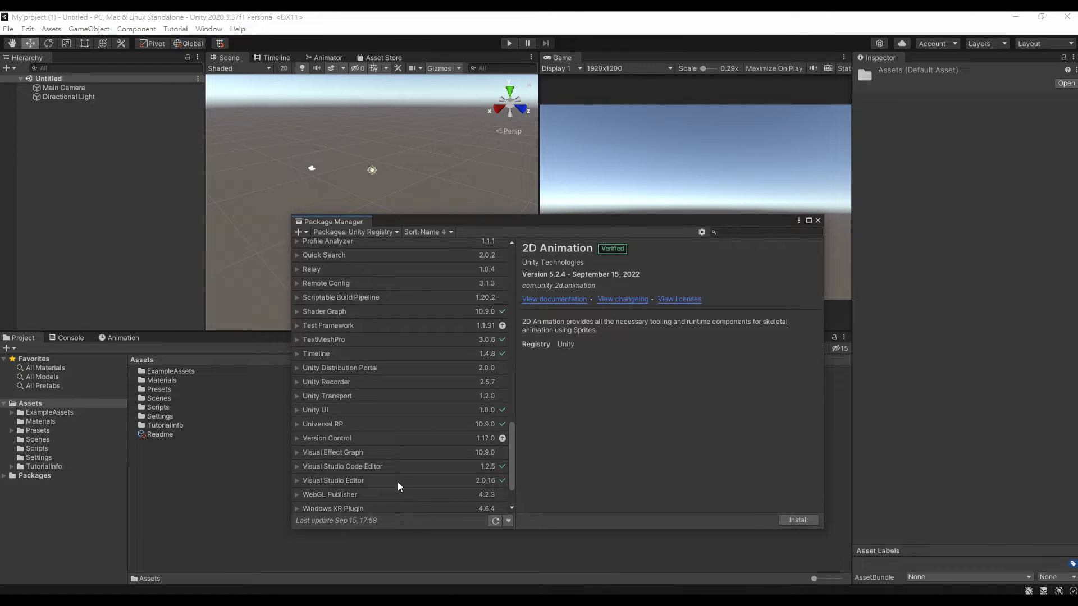
{"action": "left_click", "coordinate": [393, 454]}
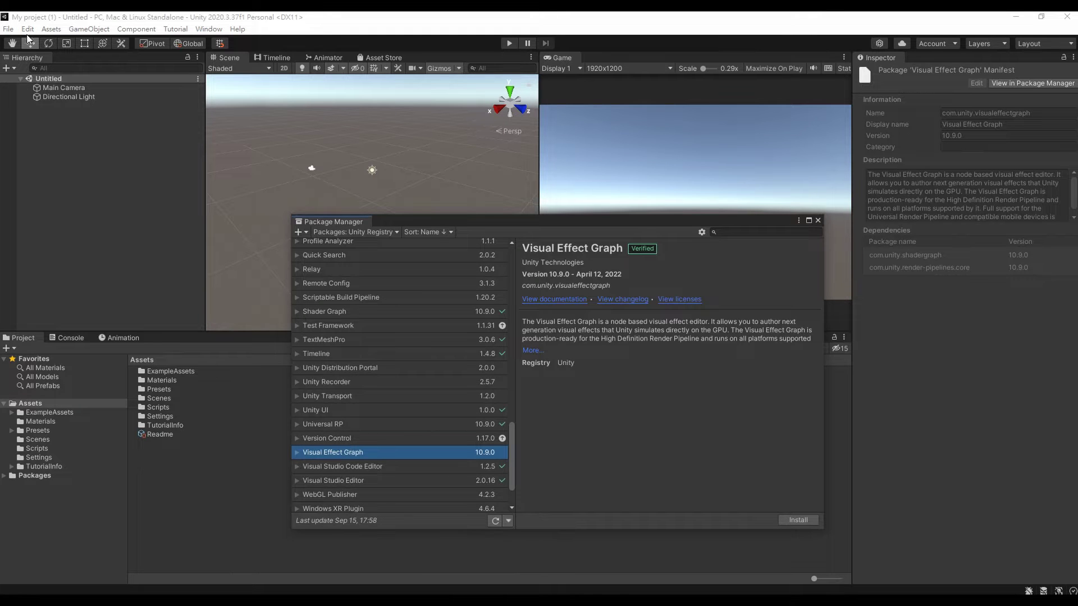
Glance at Preferences, then install Visual Effect Graph 10.9.0 and close the Package Manager.
{"action": "left_click", "coordinate": [9, 31]}
{"action": "mouse_move", "coordinate": [25, 31]}
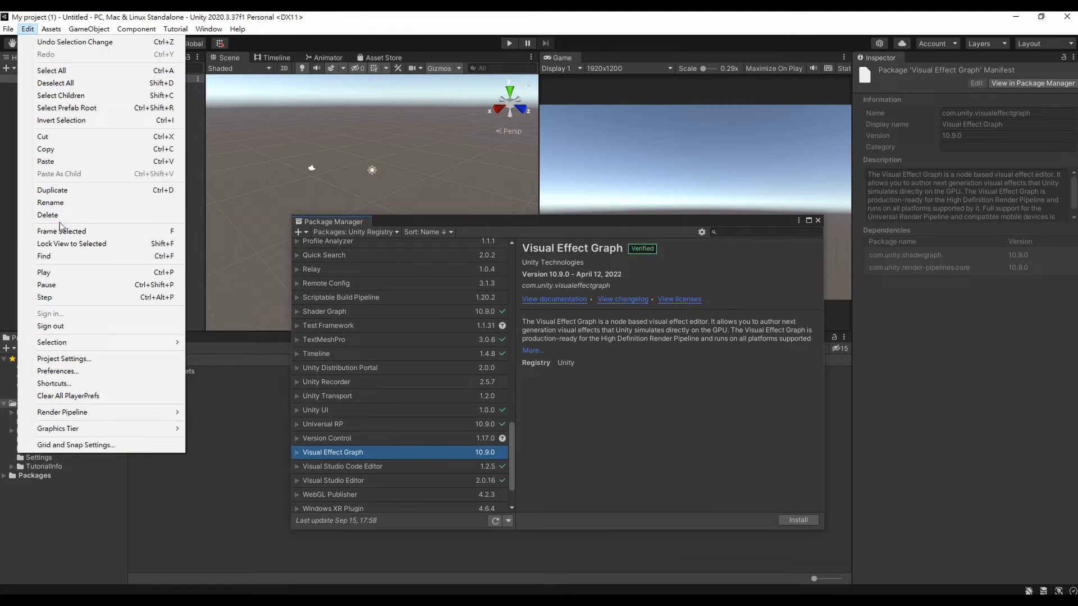
{"action": "left_click", "coordinate": [82, 371]}
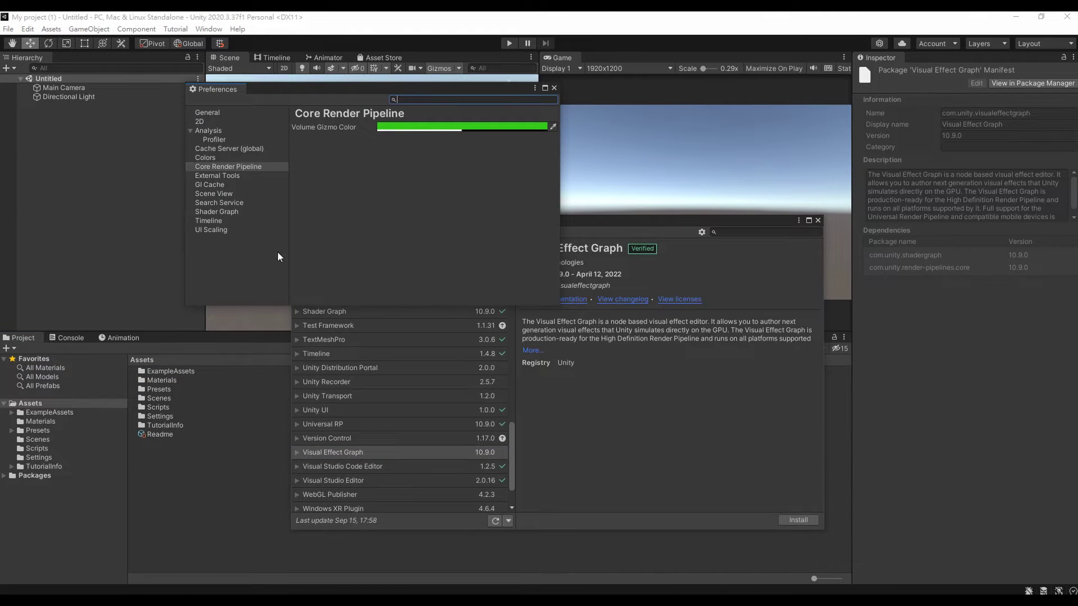
{"action": "left_click", "coordinate": [555, 88]}
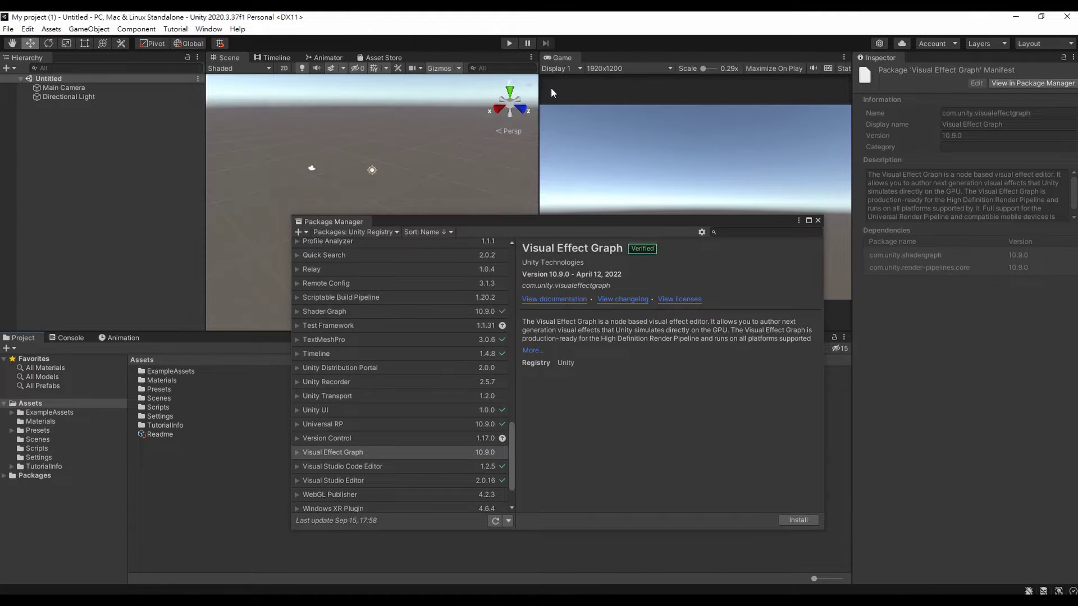
{"action": "left_click", "coordinate": [790, 522]}
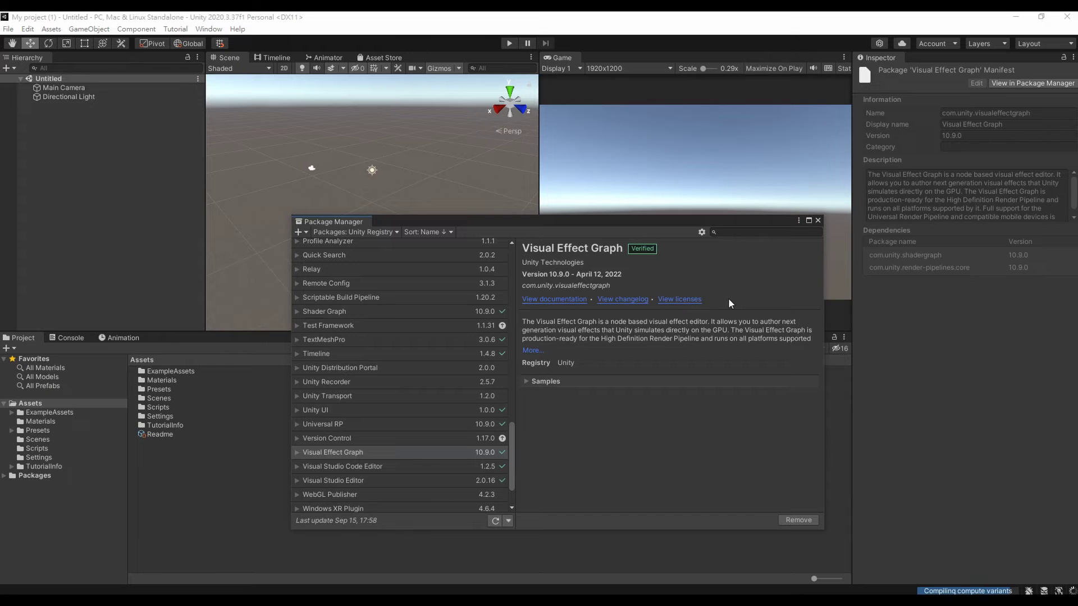
{"action": "left_click", "coordinate": [818, 220]}
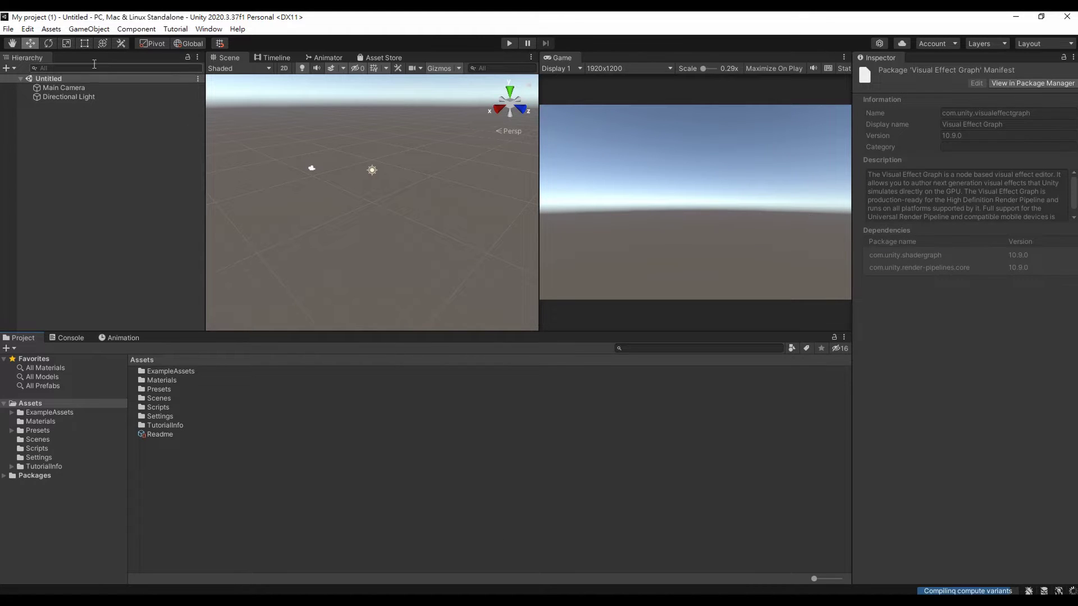
{"action": "left_click", "coordinate": [28, 28]}
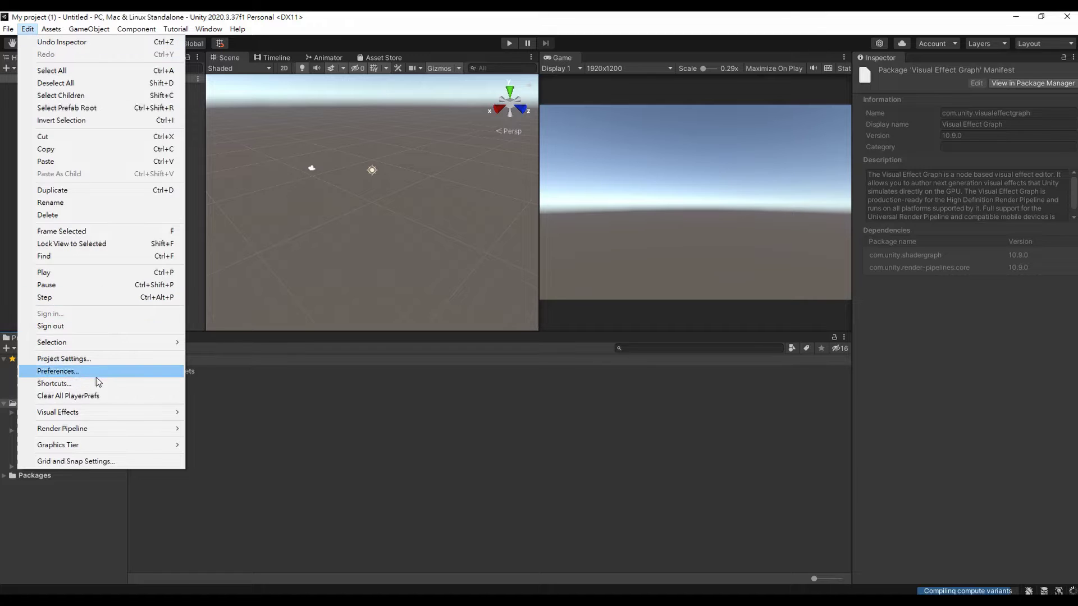
{"action": "left_click", "coordinate": [96, 373]}
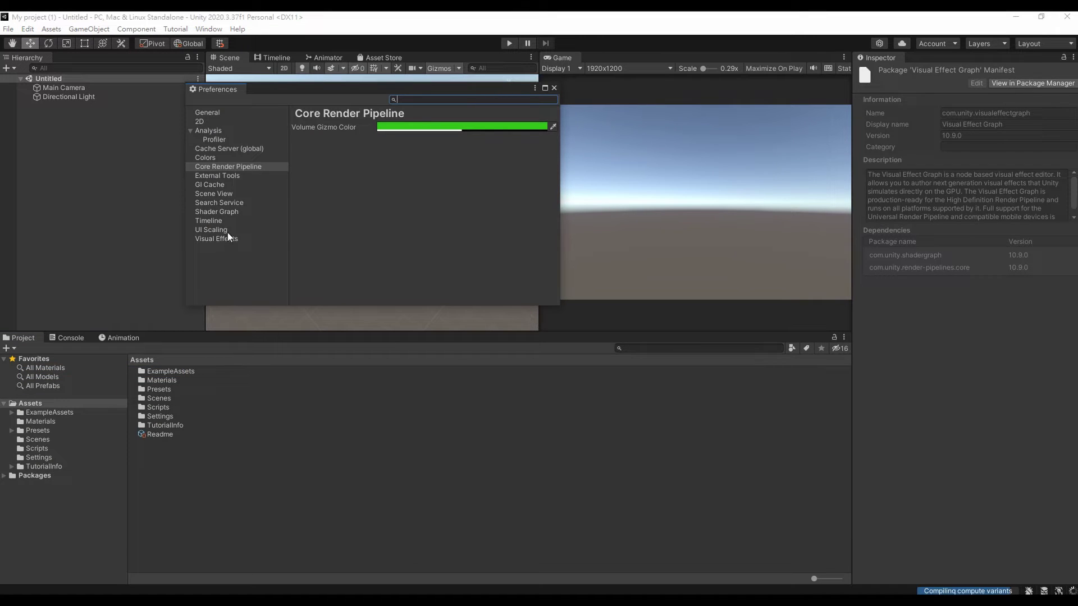
{"action": "left_click", "coordinate": [228, 239]}
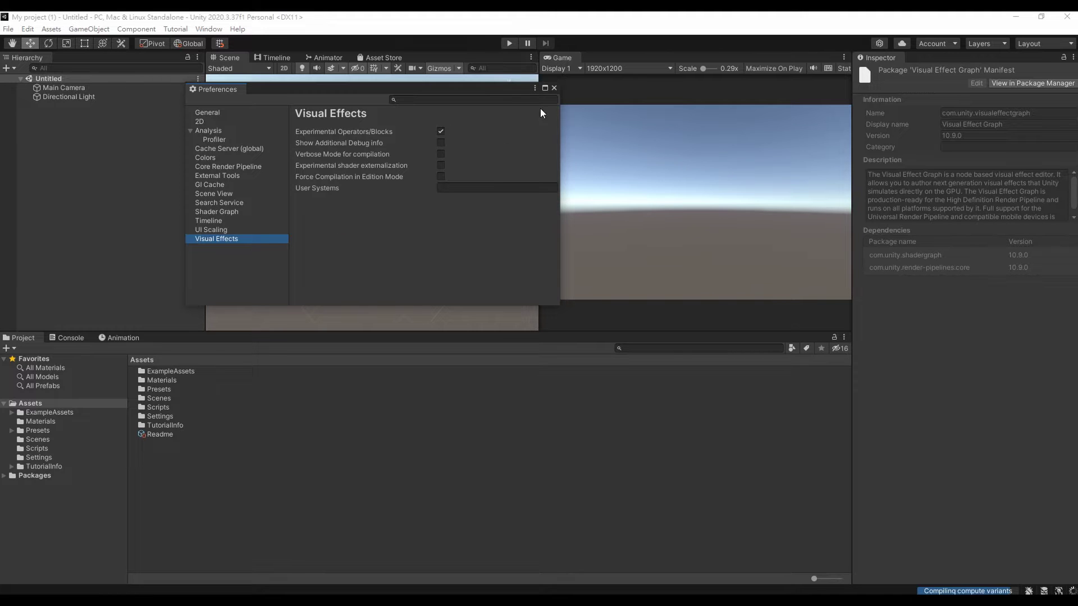
{"action": "left_click", "coordinate": [554, 89]}
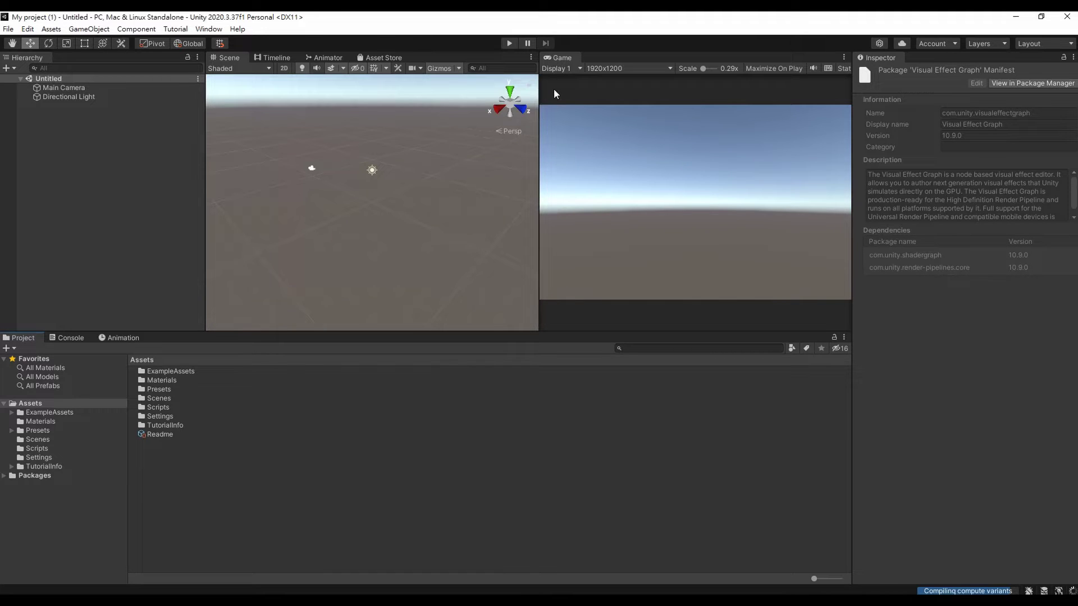
{"action": "left_click", "coordinate": [250, 471]}
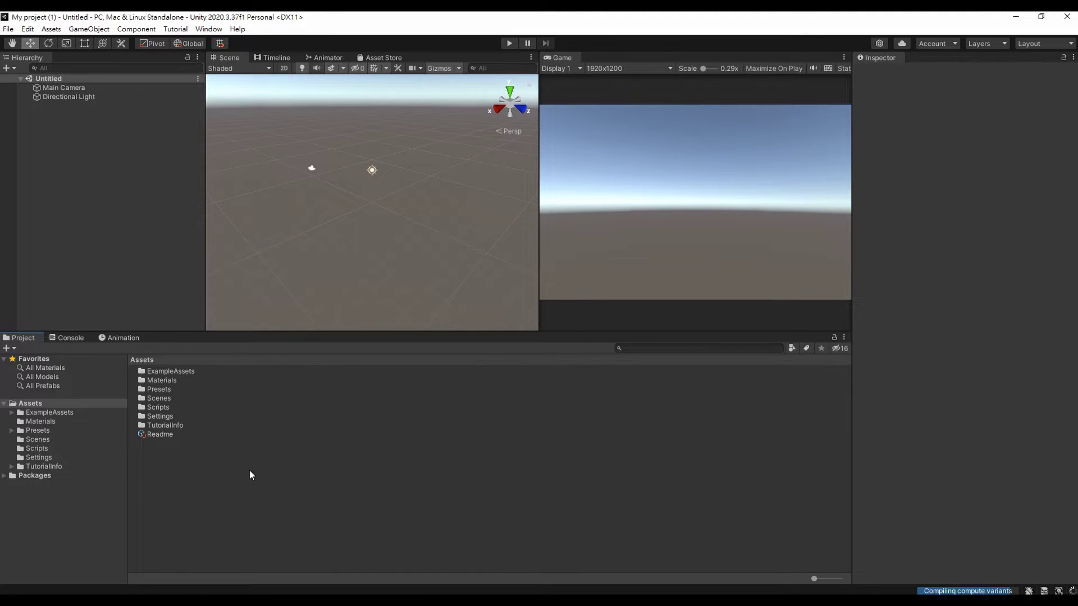
Create a Visual Effect Graph asset named Icon_firework.
{"action": "right_click", "coordinate": [288, 501]}
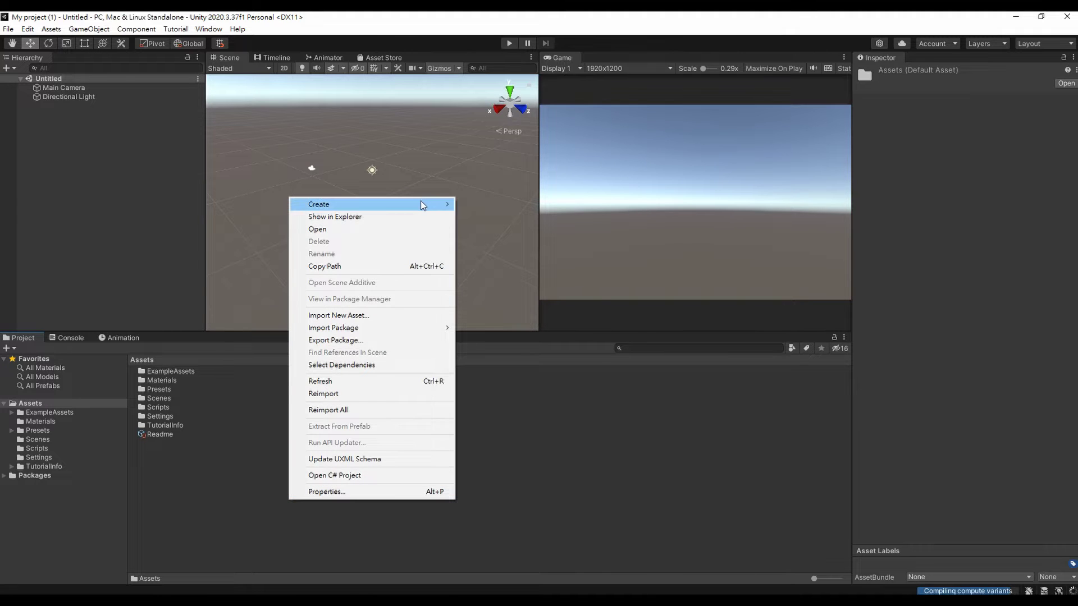
{"action": "mouse_move", "coordinate": [423, 206]}
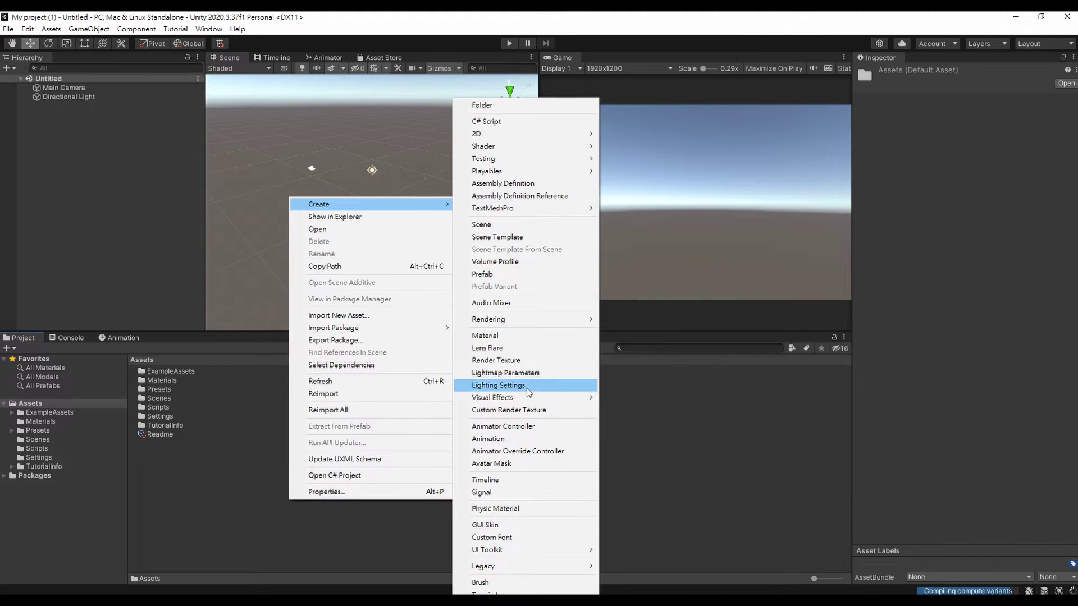
{"action": "mouse_move", "coordinate": [527, 401]}
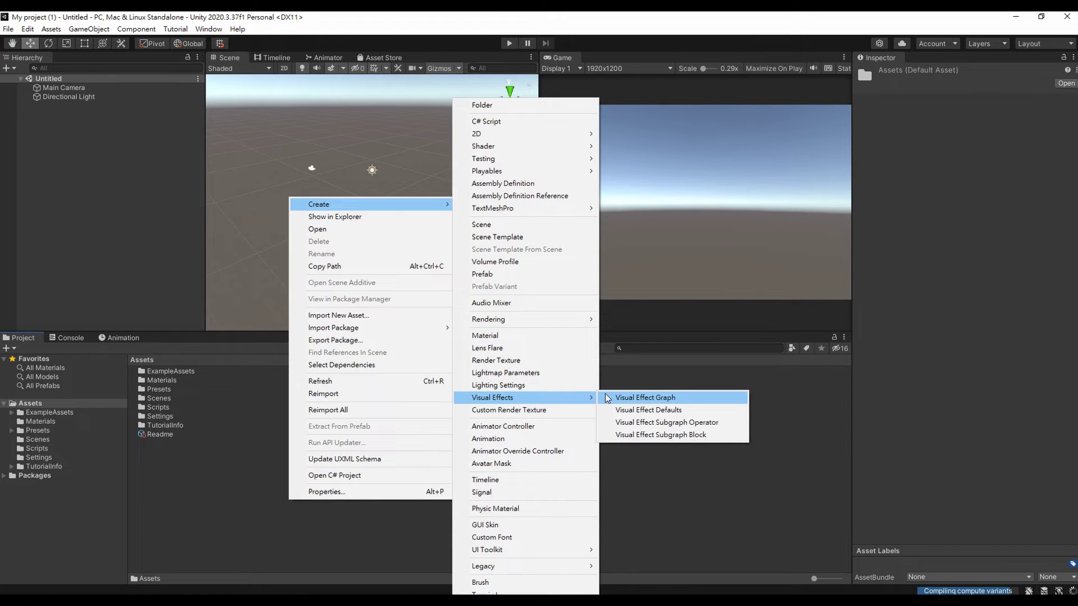
{"action": "left_click", "coordinate": [645, 398]}
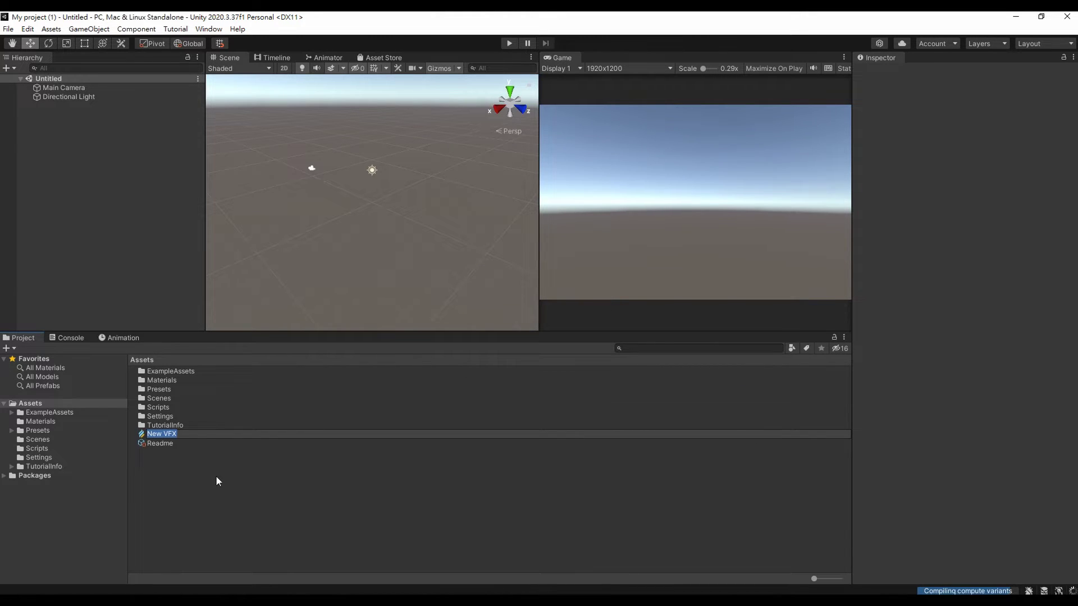
{"action": "type", "text": "Ic"}
{"action": "type", "text": "on_"}
{"action": "type", "text": "firewo"}
{"action": "type", "text": "rk"}
{"action": "key", "text": "Return"}
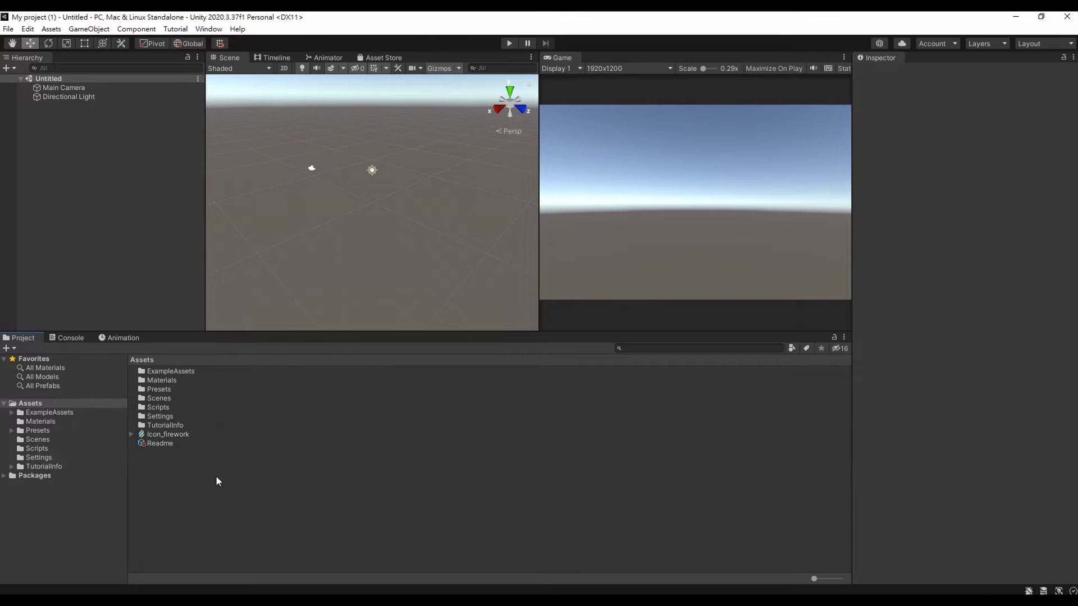
Create a new folder named VFX in Assets.
{"action": "right_click", "coordinate": [175, 497]}
{"action": "mouse_move", "coordinate": [332, 201]}
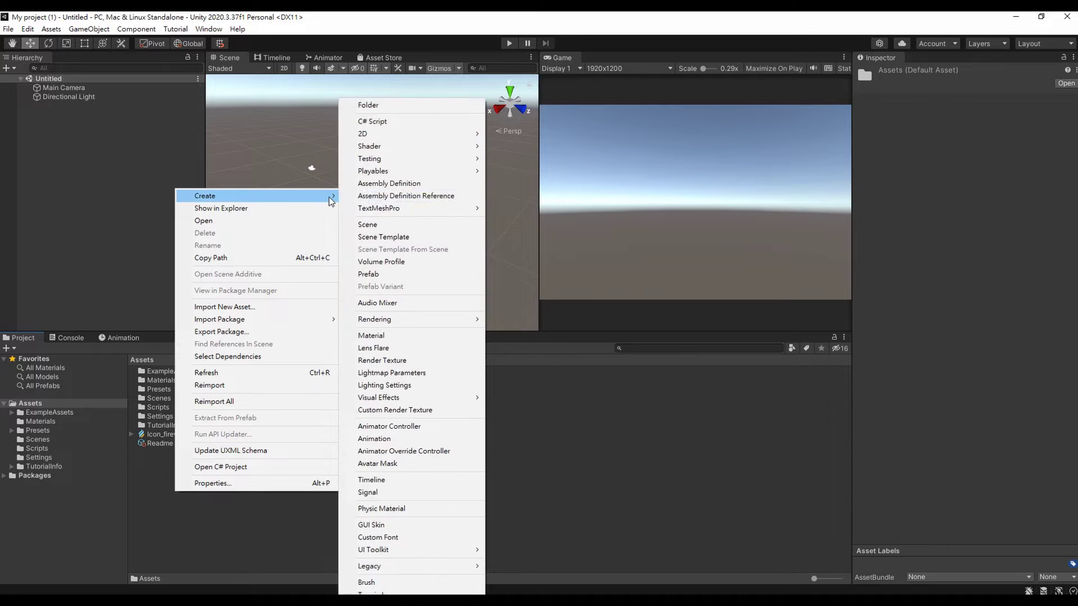
{"action": "left_click", "coordinate": [404, 106]}
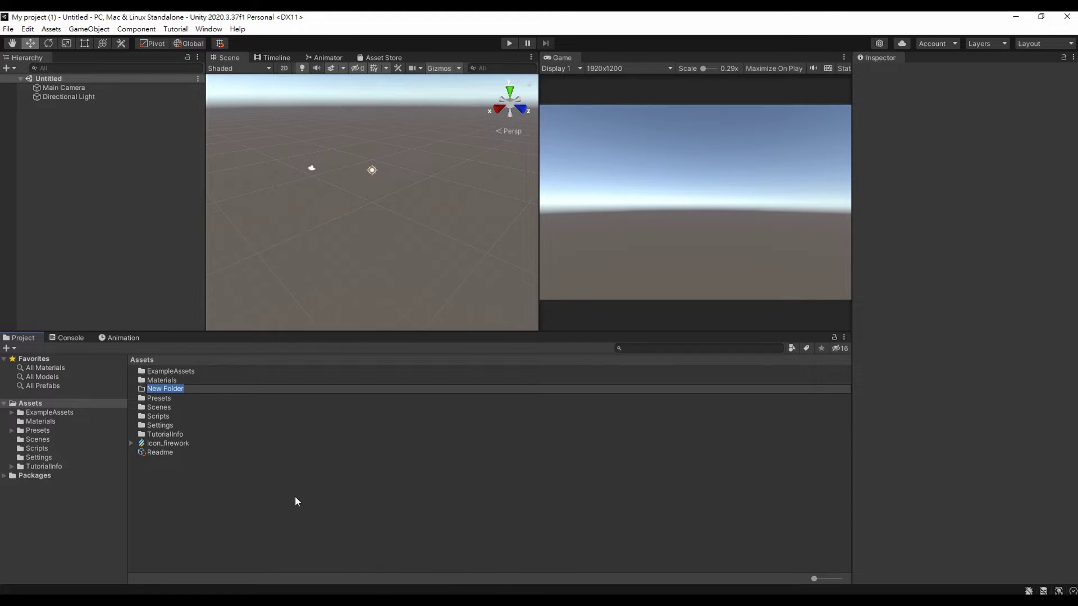
{"action": "type", "text": "VFX"}
{"action": "key", "text": "Return"}
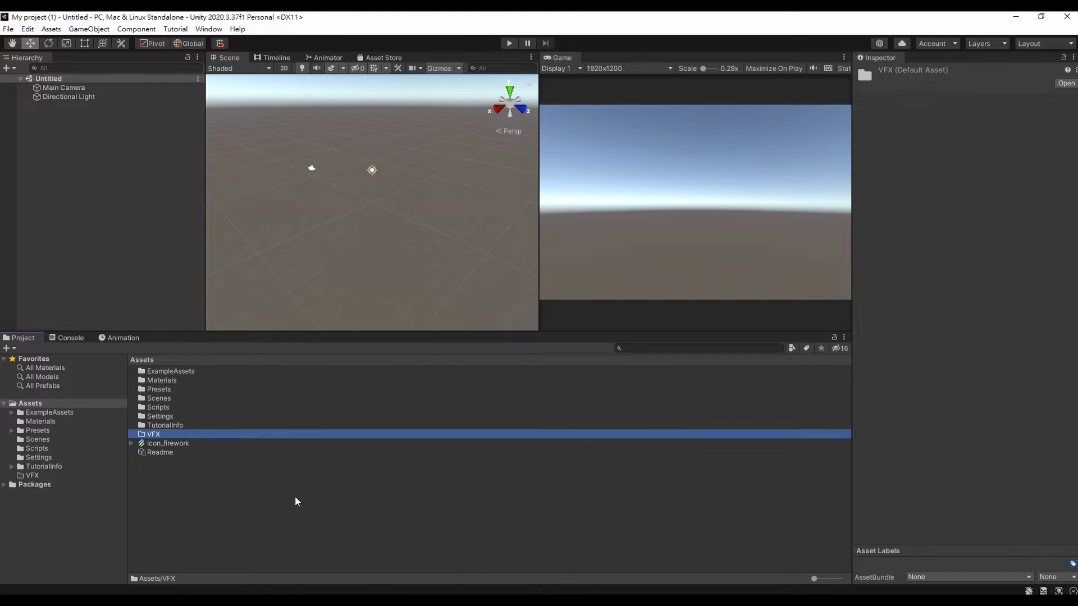
Move Icon_firework into the VFX folder and drag it into the scene Hierarchy.
{"action": "left_click_drag", "start_coordinate": [152, 443], "coordinate": [161, 435]}
{"action": "double_click", "coordinate": [161, 435]}
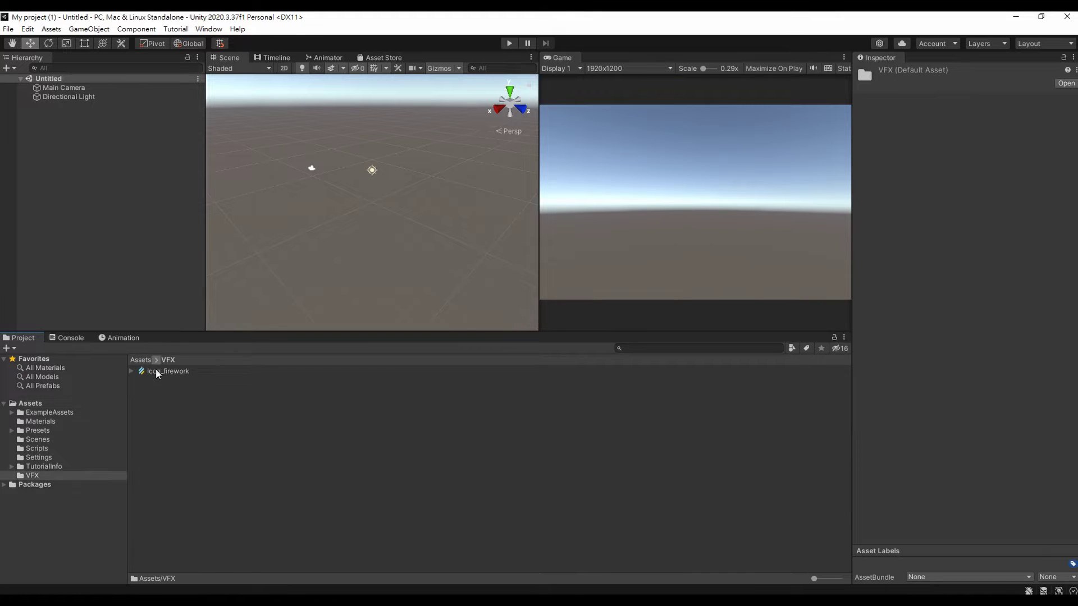
{"action": "left_click_drag", "start_coordinate": [160, 374], "coordinate": [146, 236]}
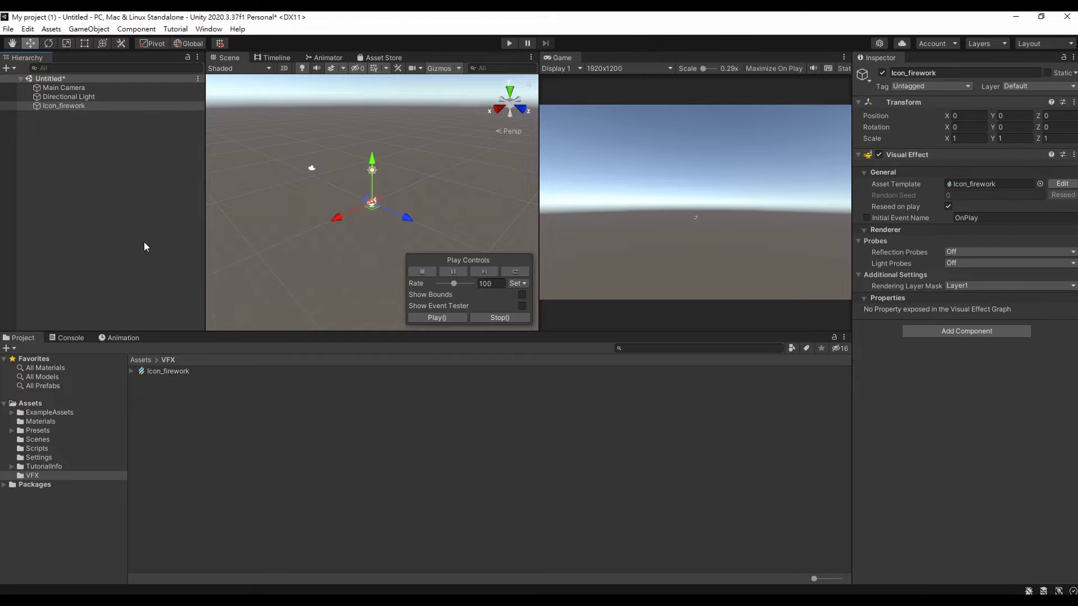
Frame and level the scene view on the Icon_firework effect.
{"action": "left_click", "coordinate": [54, 107]}
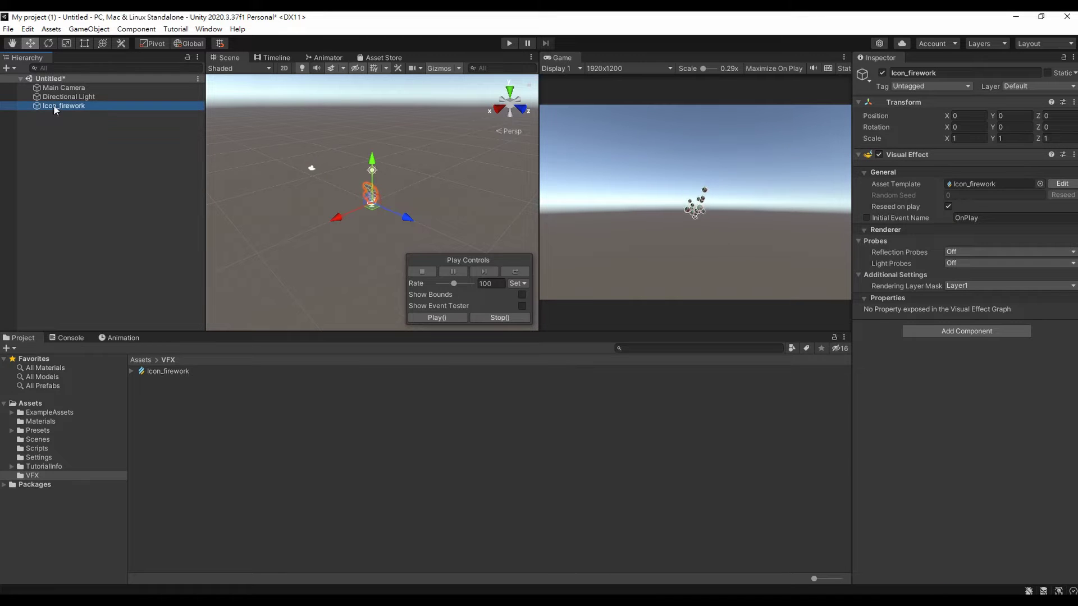
{"action": "key", "text": "f"}
{"action": "mouse_move", "coordinate": [252, 199]}
{"action": "left_mouse_down", "text": "alt"}
{"action": "mouse_move", "coordinate": [394, 198]}
{"action": "mouse_move", "coordinate": [447, 174]}
{"action": "left_mouse_up", "text": "alt"}
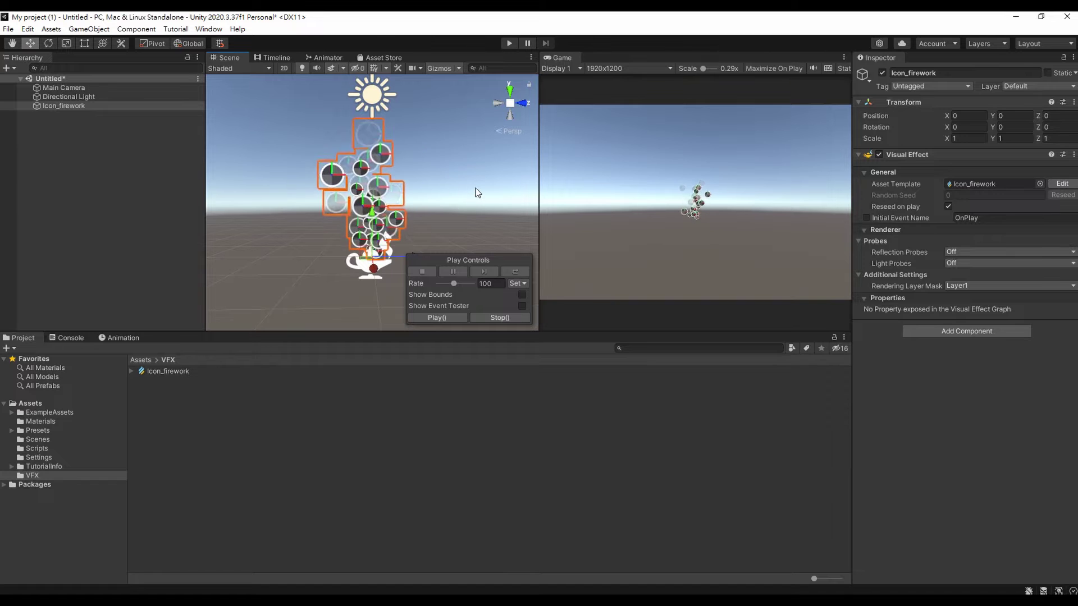
Set Main Camera's background to Solid Color black (000000).
{"action": "left_click", "coordinate": [63, 88]}
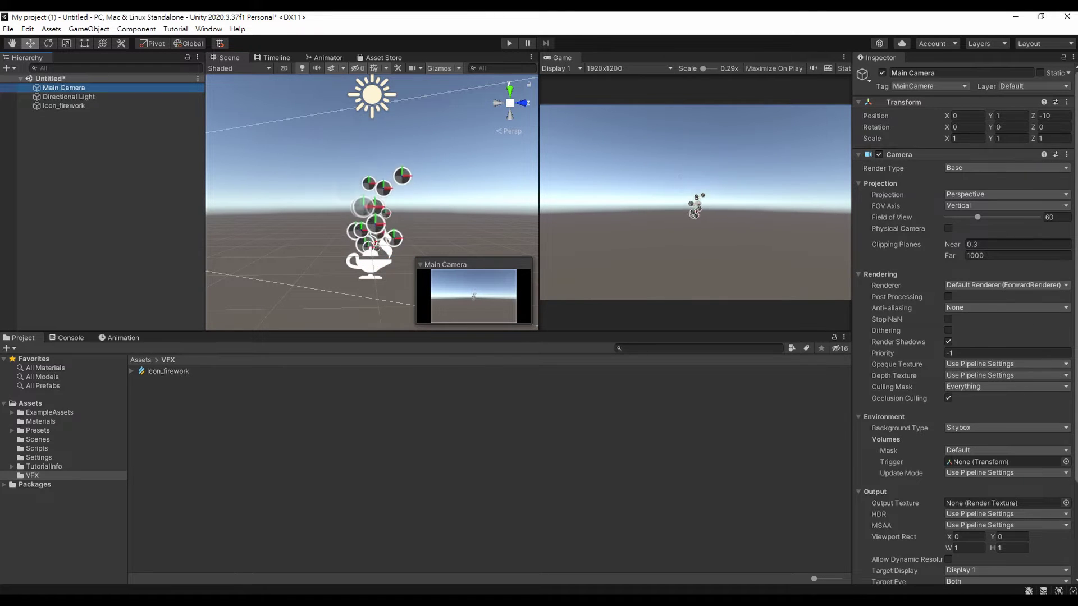
{"action": "scroll", "coordinate": [963, 325], "scroll_direction": "down", "scroll_amount": 3}
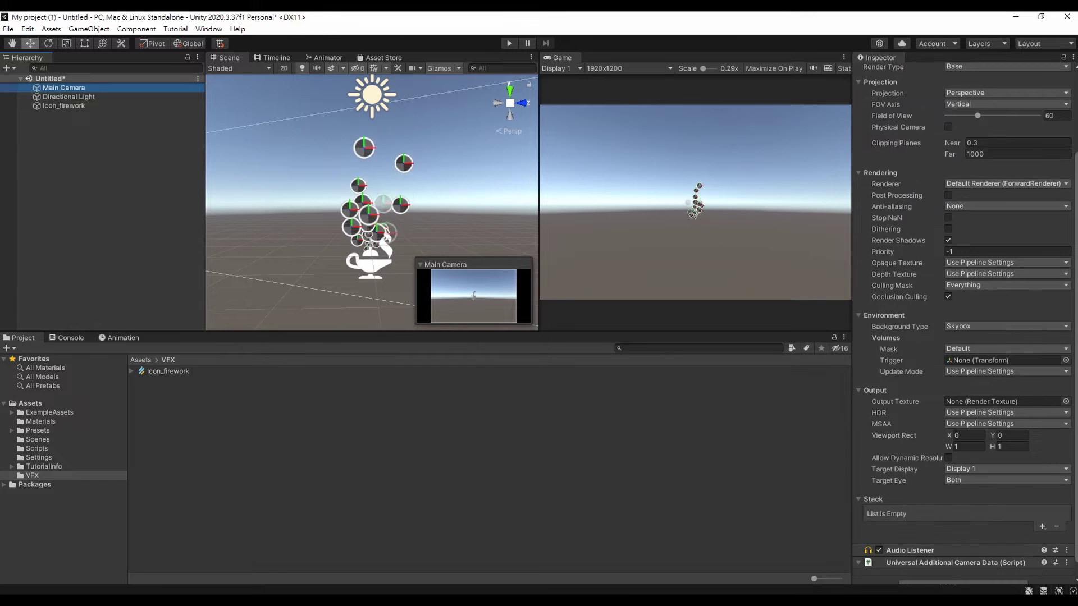
{"action": "left_click", "coordinate": [973, 327]}
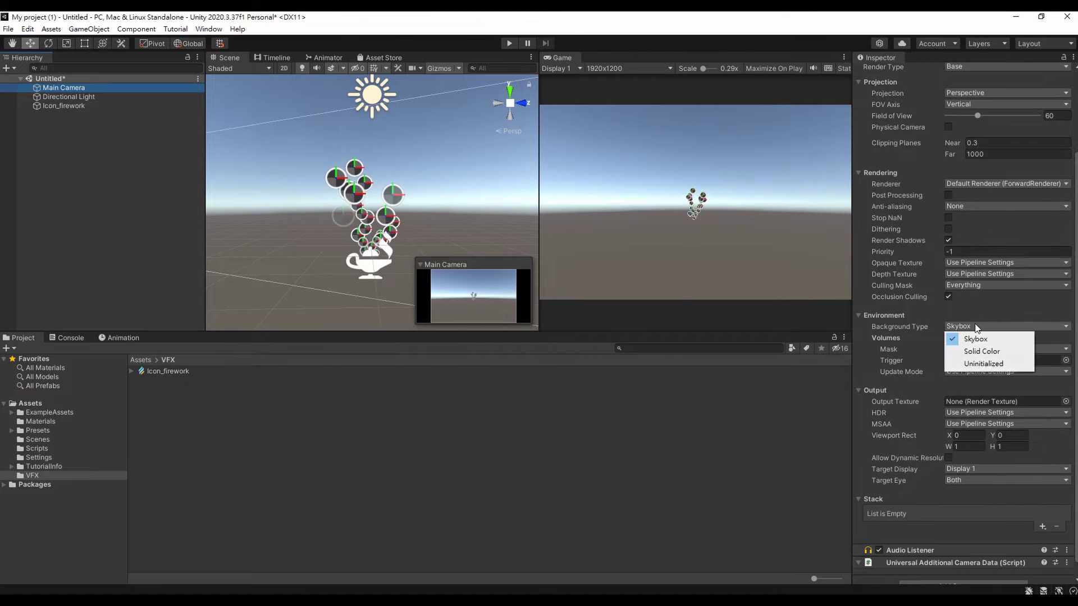
{"action": "left_click", "coordinate": [982, 351]}
{"action": "left_click", "coordinate": [986, 337]}
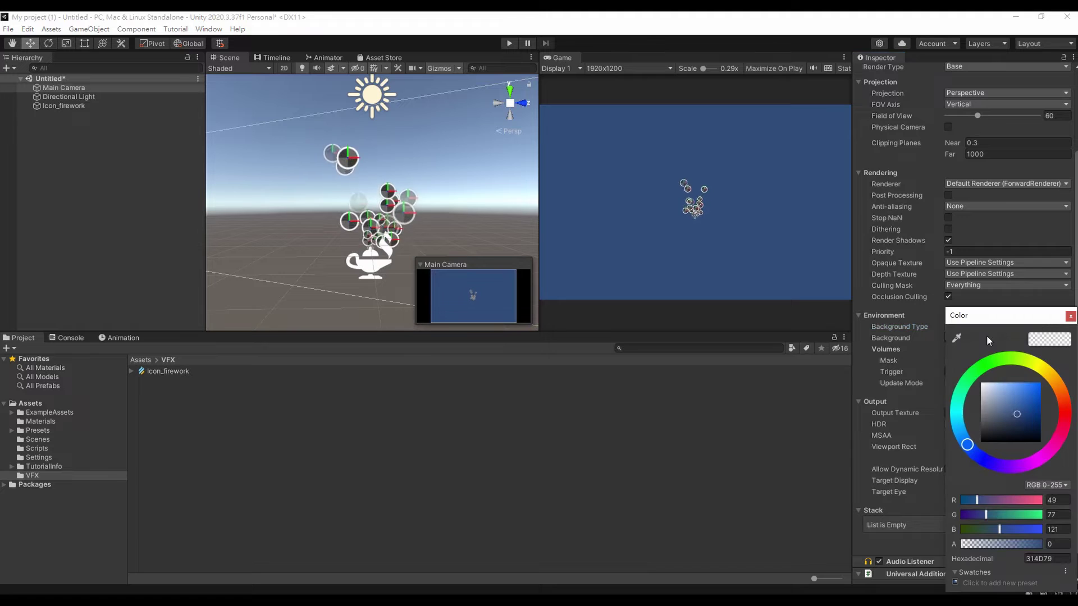
{"action": "left_click_drag", "start_coordinate": [992, 396], "coordinate": [981, 446]}
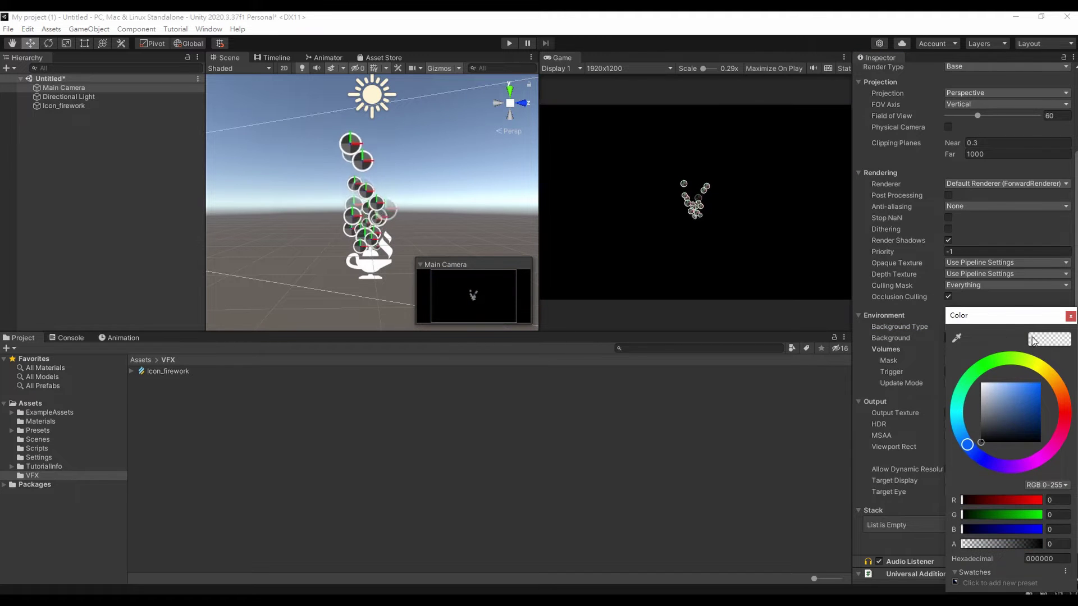
{"action": "left_click", "coordinate": [1069, 318]}
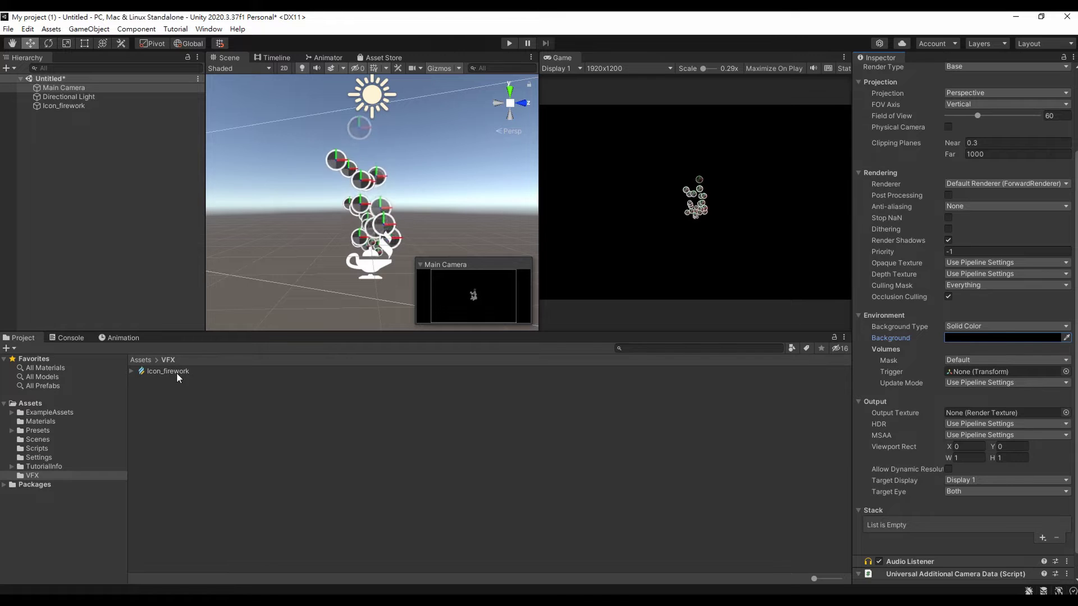
Open Icon_firework's graph from the Inspector and arrange the window to show Spawn through Output Particle Quad.
{"action": "left_click", "coordinate": [76, 106]}
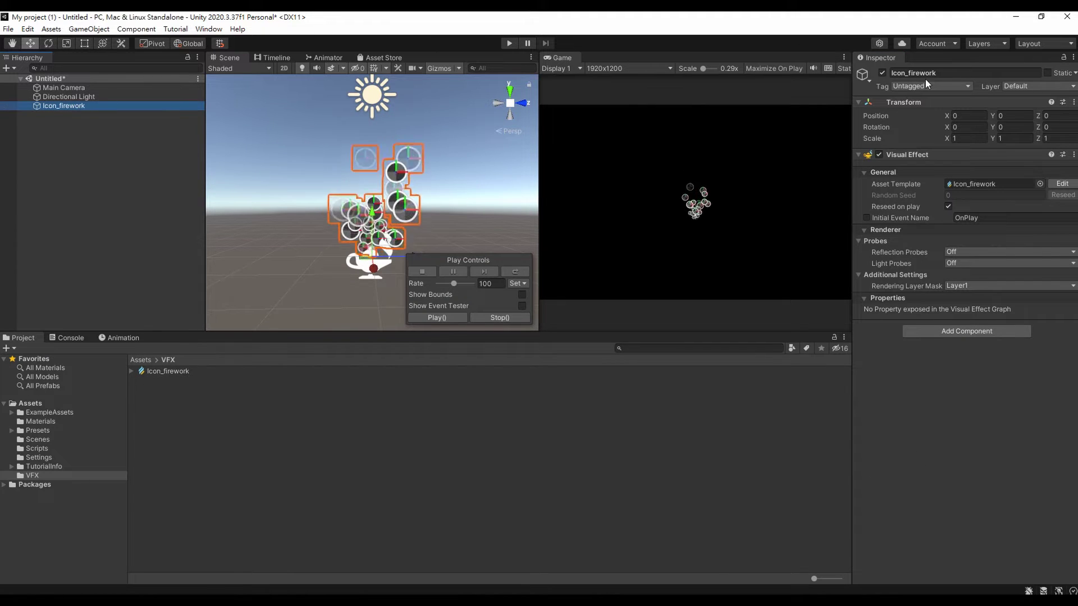
{"action": "left_click", "coordinate": [1067, 185]}
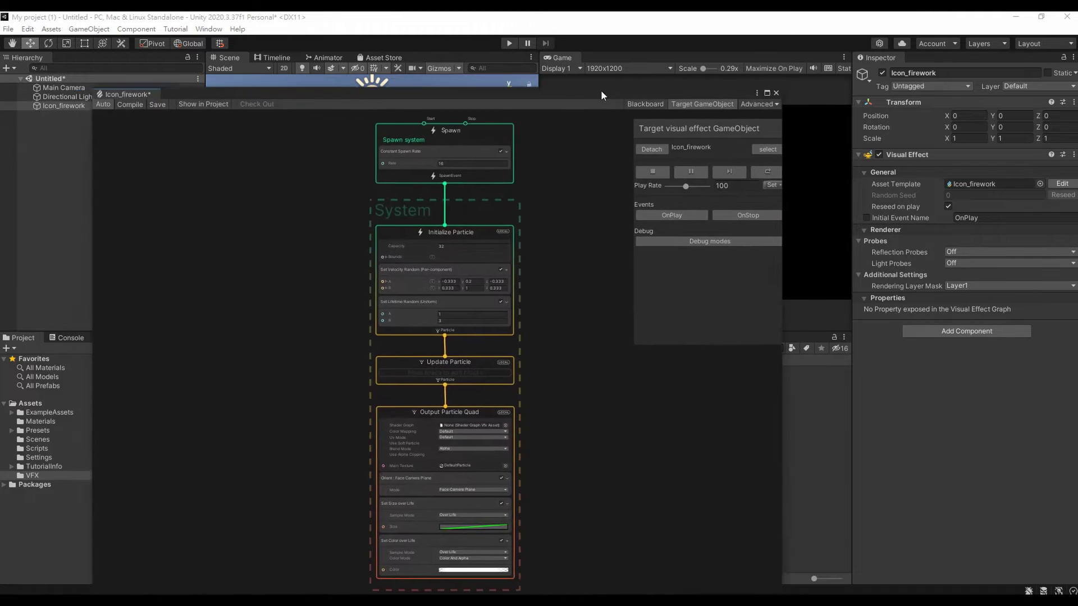
{"action": "left_click_drag", "start_coordinate": [601, 90], "coordinate": [865, 255]}
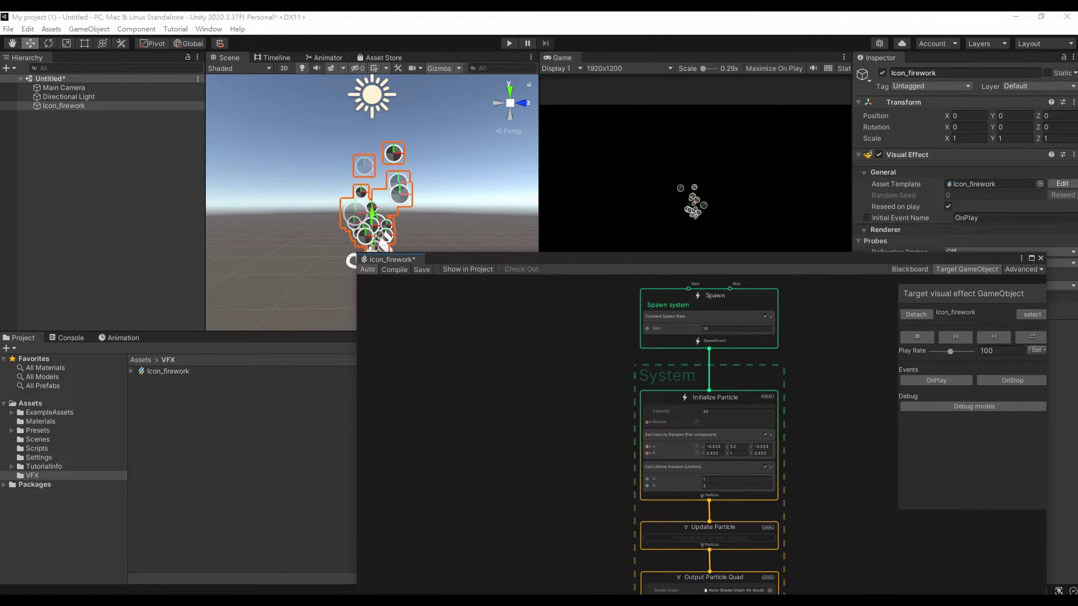
{"action": "mouse_move", "coordinate": [696, 257]}
{"action": "left_mouse_down"}
{"action": "mouse_move", "coordinate": [824, 139]}
{"action": "mouse_move", "coordinate": [820, 59]}
{"action": "left_mouse_up"}
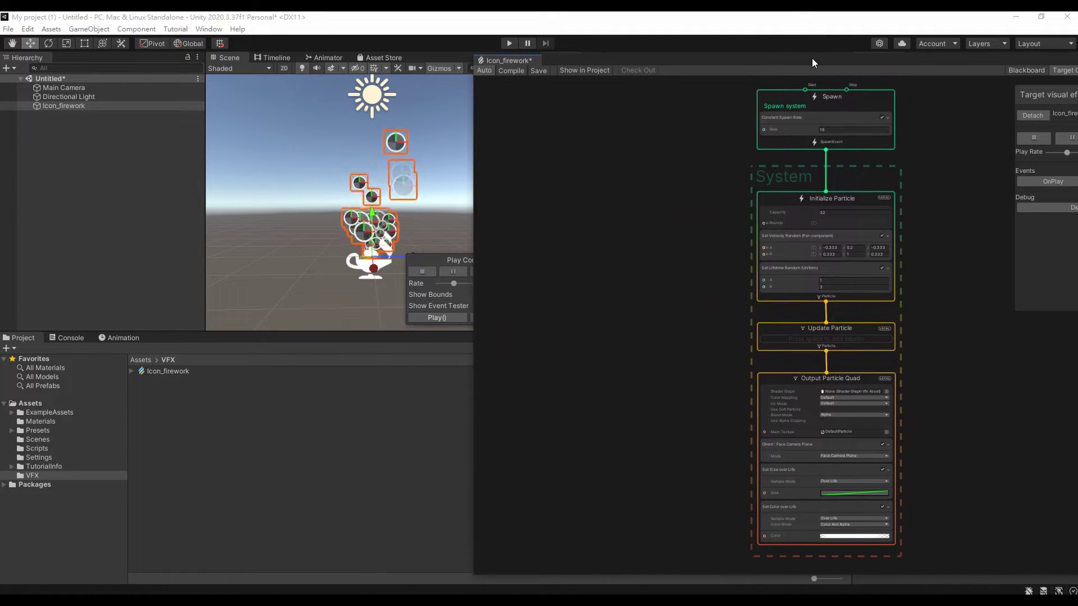
{"action": "middle_click_drag", "start_coordinate": [703, 216], "coordinate": [612, 253]}
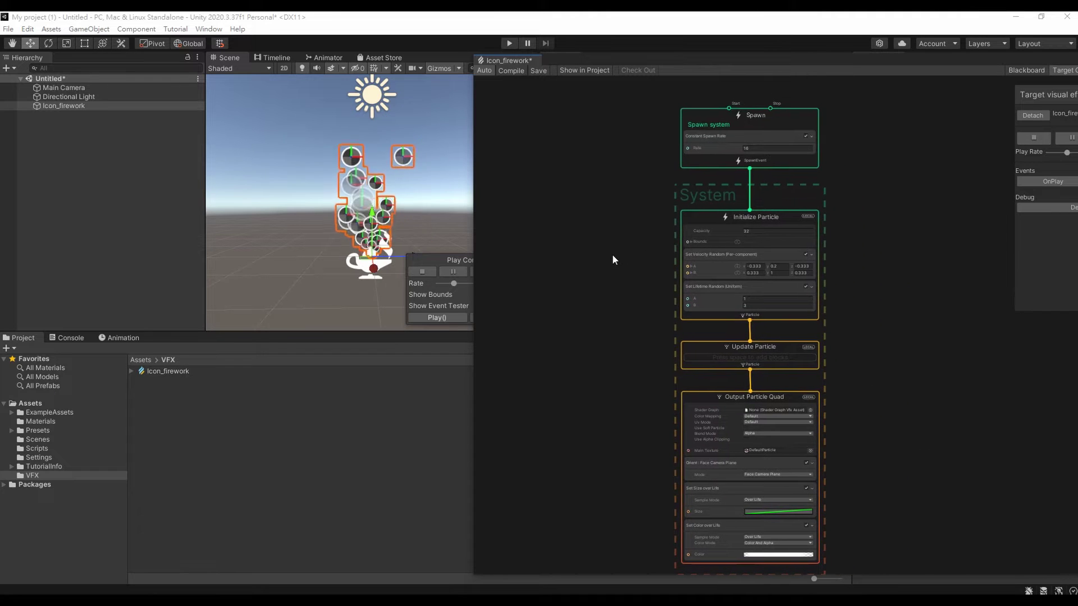
{"action": "scroll", "coordinate": [612, 254], "scroll_direction": "up", "scroll_amount": 2}
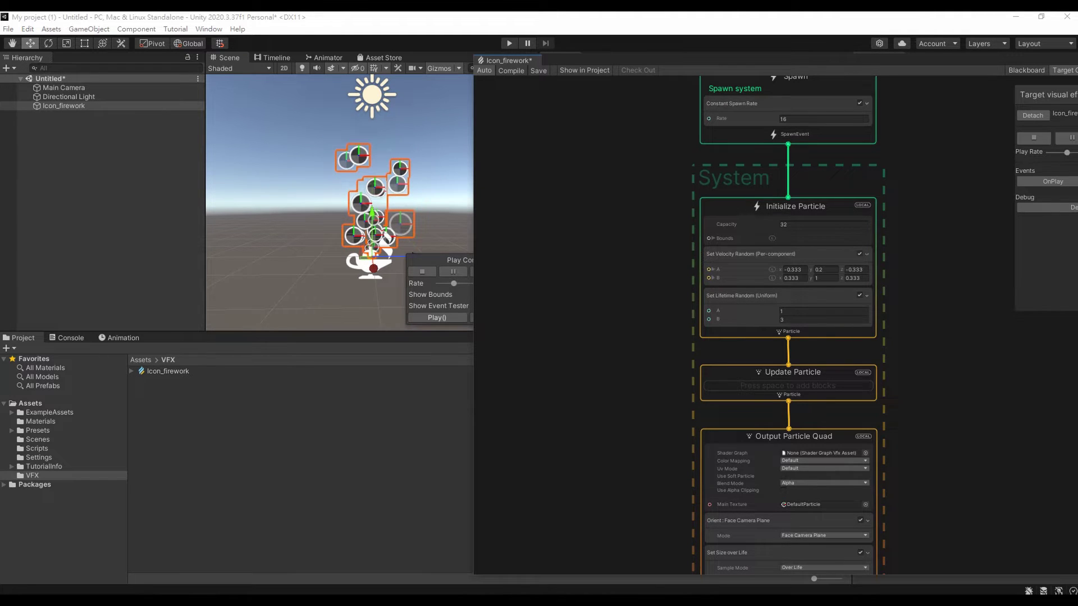
{"action": "middle_click_drag", "start_coordinate": [824, 139], "coordinate": [858, 202]}
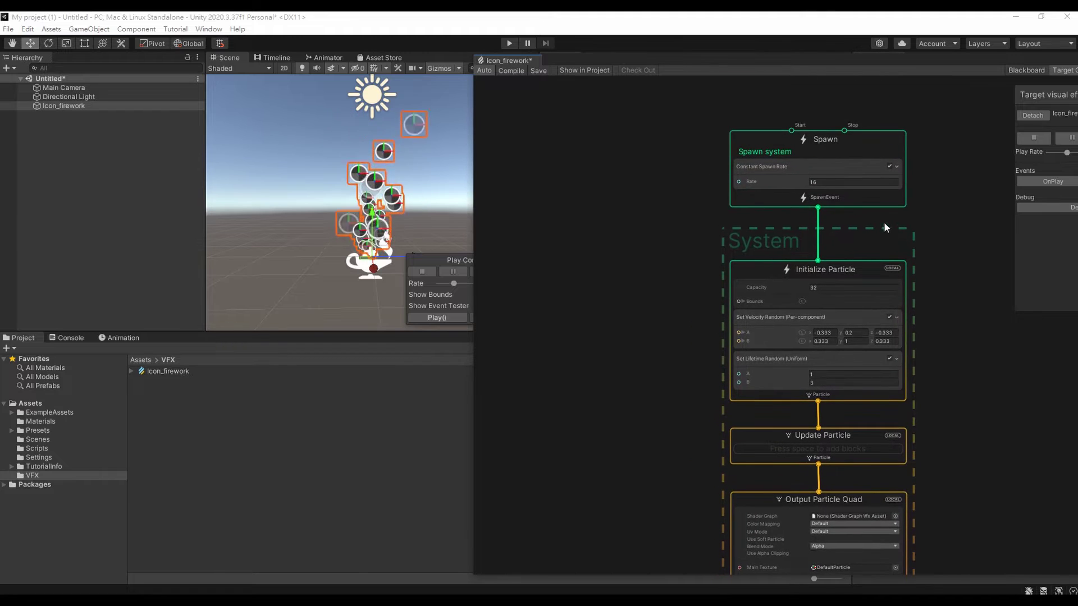
Set the spawn rate to 1 and particle Capacity to 1.
{"action": "type", "text": "1"}
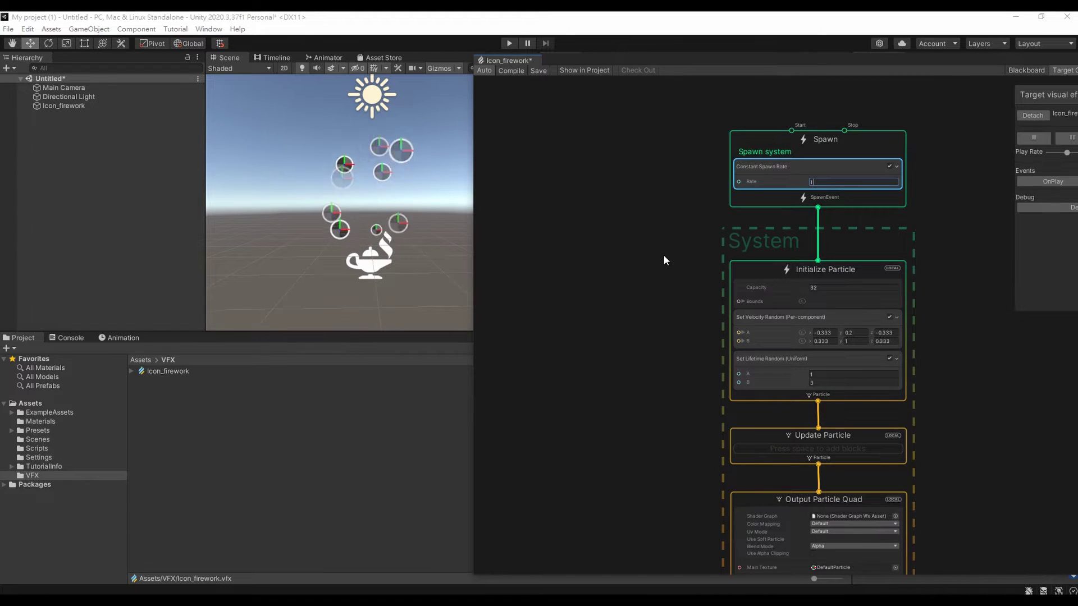
{"action": "left_click", "coordinate": [844, 287]}
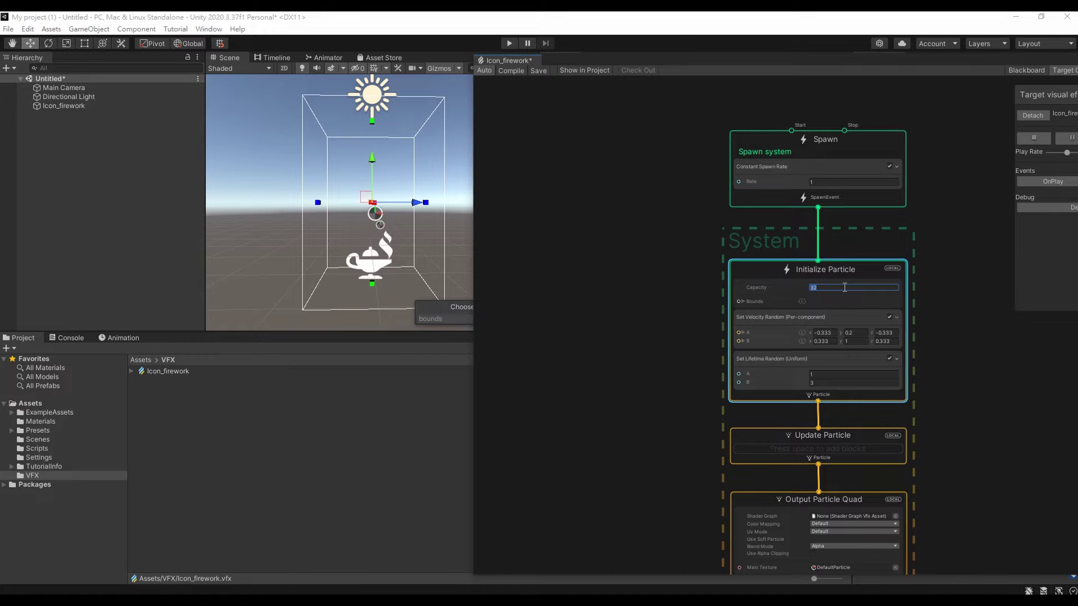
{"action": "type", "text": "1"}
{"action": "middle_click_drag", "start_coordinate": [681, 384], "coordinate": [635, 293]}
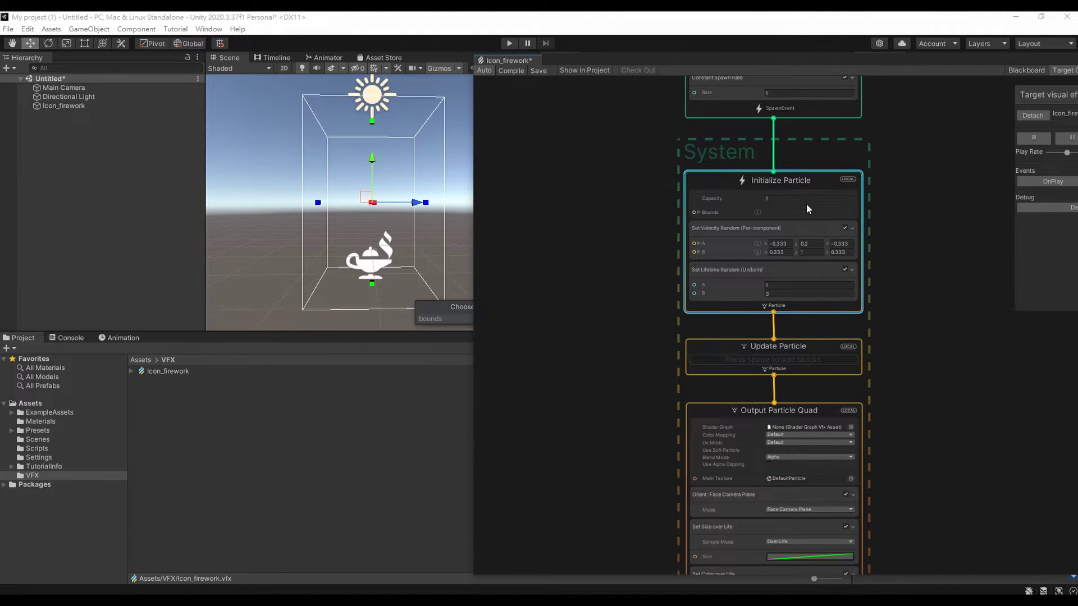
Delete the Set Velocity Random (Per-component) block from Initialize Particle.
{"action": "scroll", "coordinate": [852, 213], "scroll_direction": "up", "scroll_amount": 1}
{"action": "scroll", "coordinate": [852, 212], "scroll_direction": "up", "scroll_amount": 1}
{"action": "scroll", "coordinate": [852, 212], "scroll_direction": "up", "scroll_amount": 1}
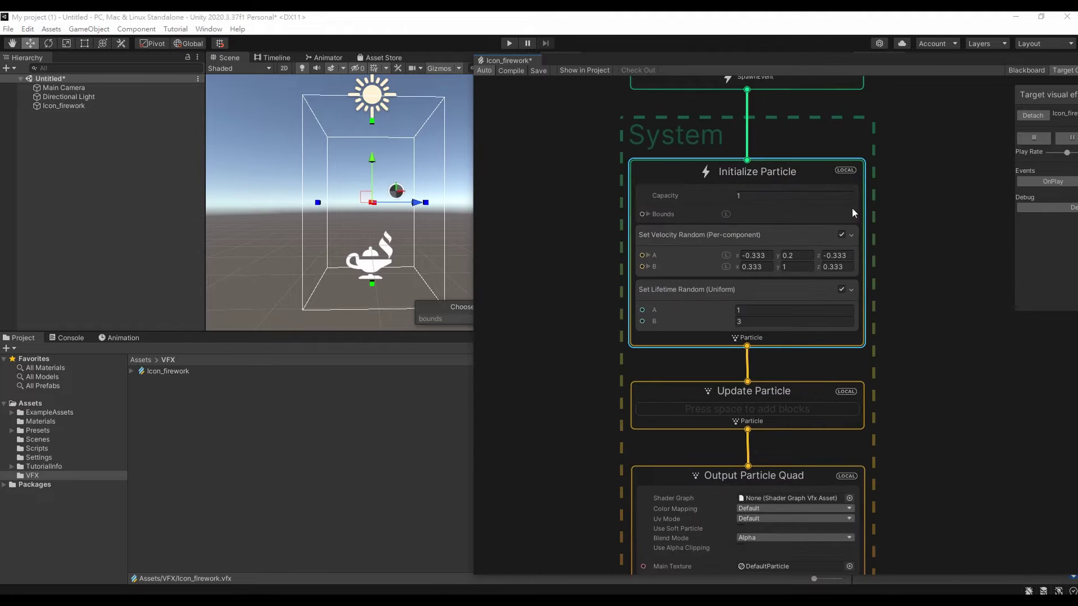
{"action": "scroll", "coordinate": [852, 207], "scroll_direction": "up", "scroll_amount": 1}
{"action": "middle_click_drag", "start_coordinate": [892, 149], "coordinate": [889, 245]}
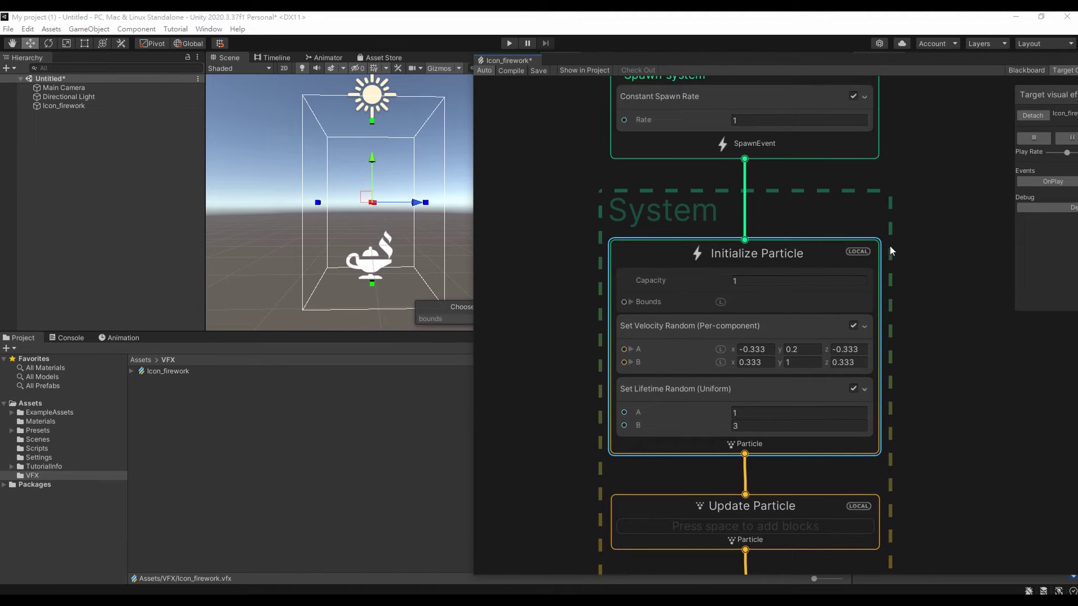
{"action": "left_click", "coordinate": [775, 329]}
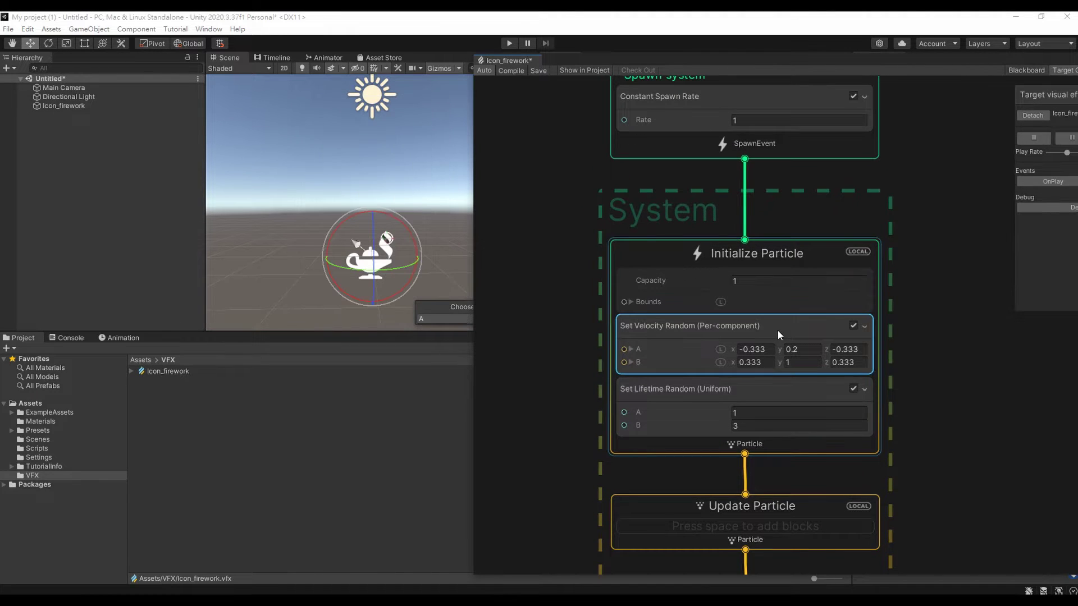
{"action": "key", "text": "Delete"}
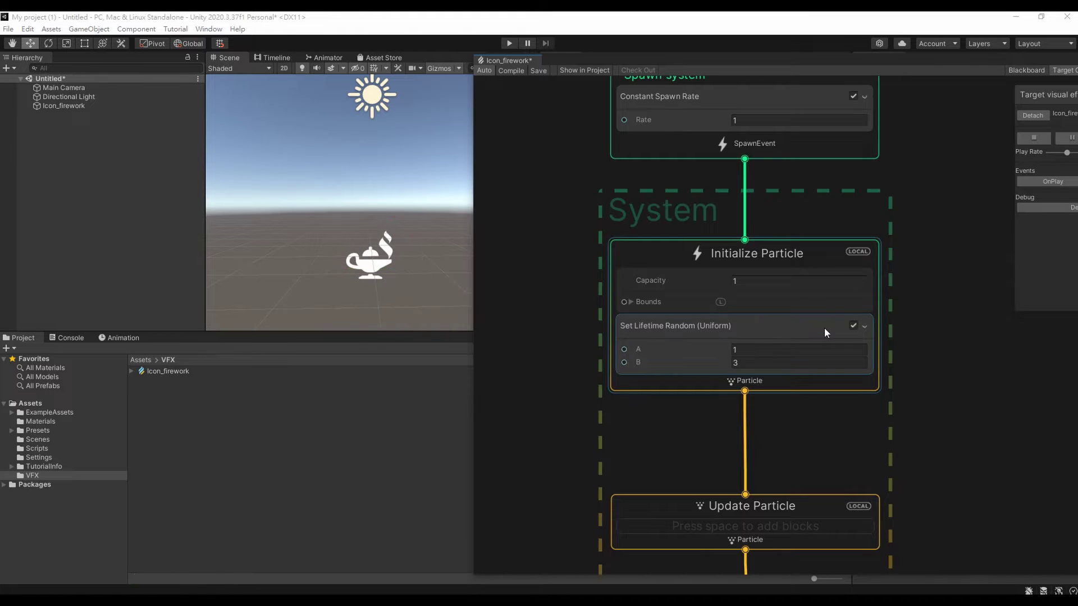
Change the Set Lifetime Random upper bound B to 1.2.
{"action": "left_click", "coordinate": [771, 363]}
{"action": "type", "text": "1"}
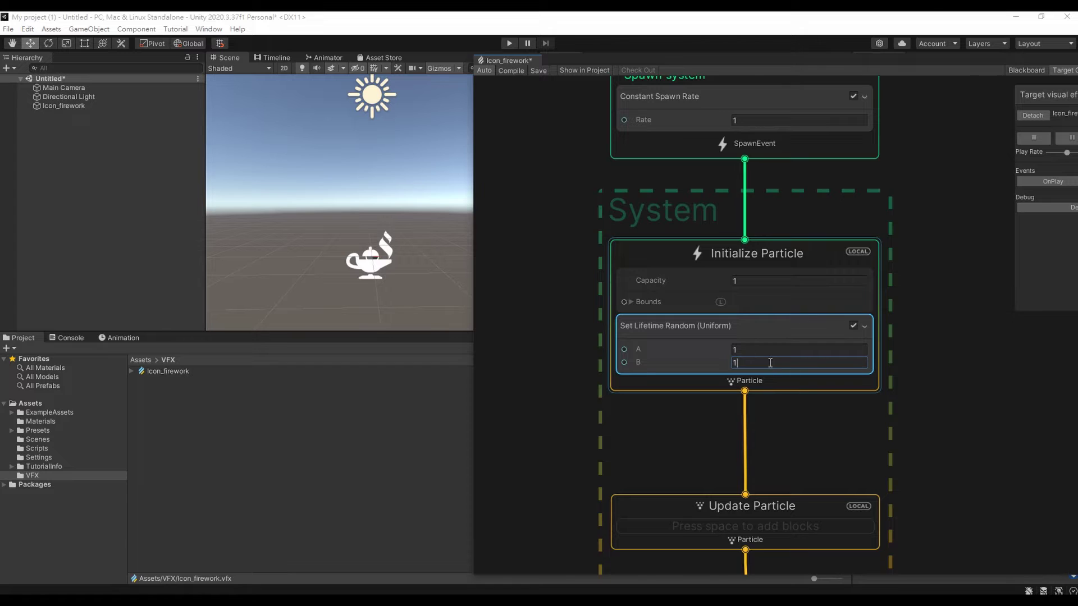
{"action": "type", "text": ".2"}
{"action": "left_click", "coordinate": [803, 383]}
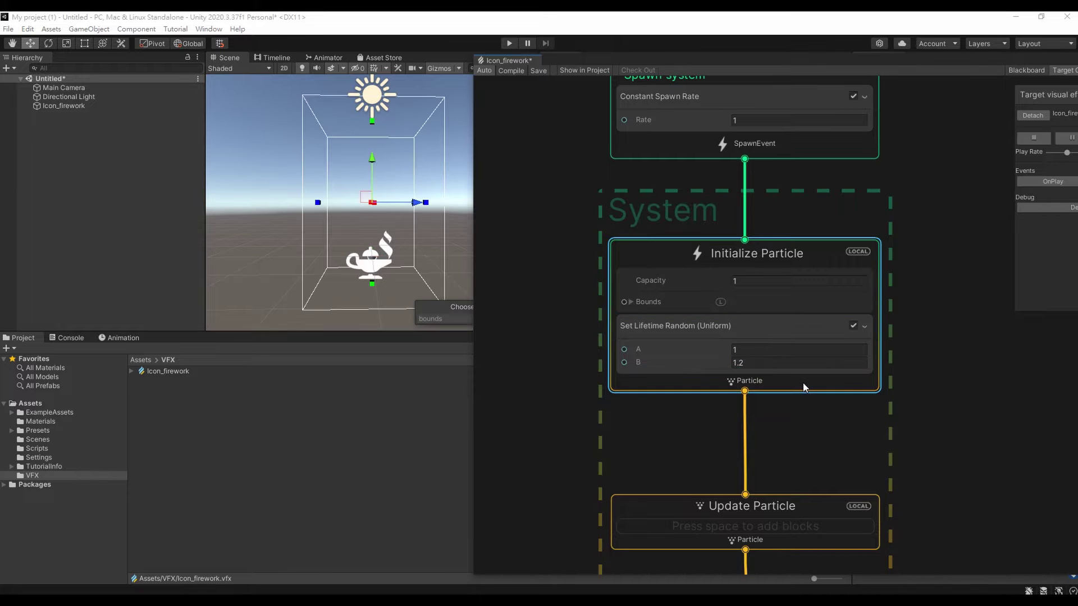
Add a Set Position block to Initialize Particle.
{"action": "right_click", "coordinate": [804, 387]}
{"action": "left_click", "coordinate": [812, 387]}
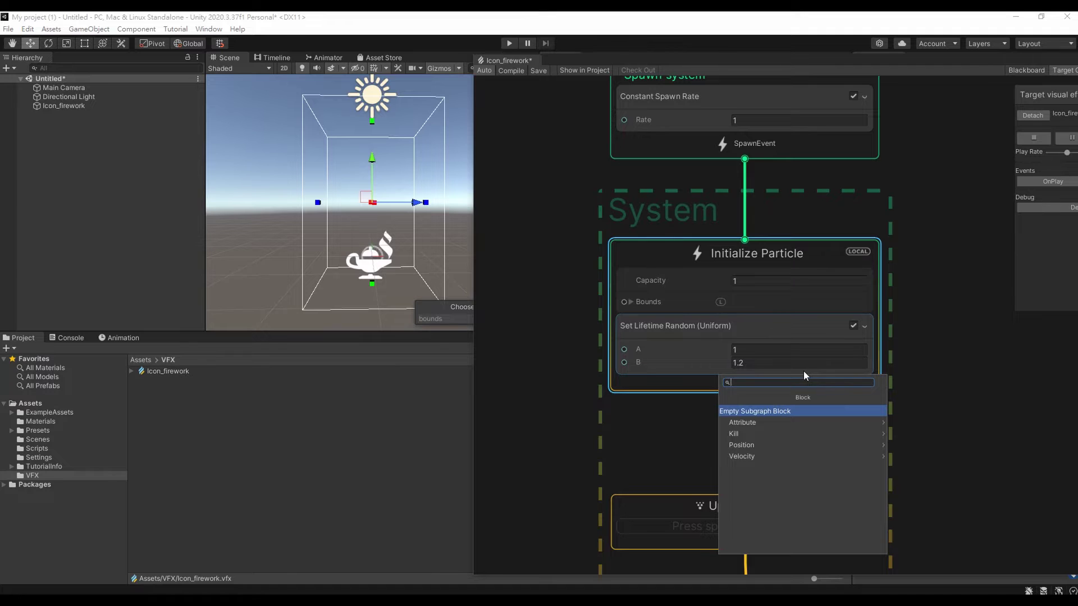
{"action": "type", "text": "set "}
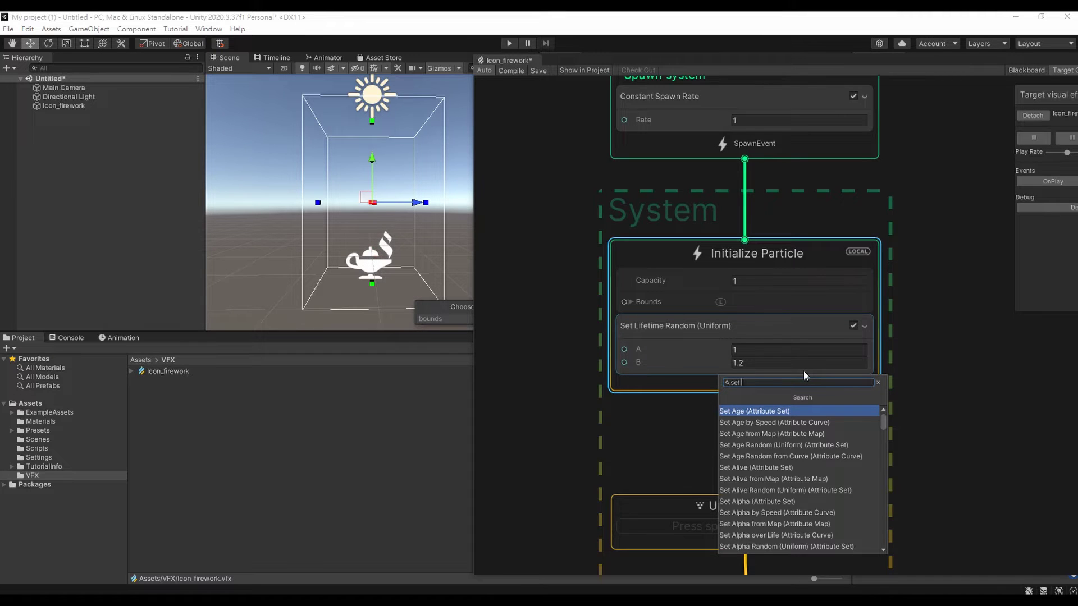
{"action": "type", "text": "pos"}
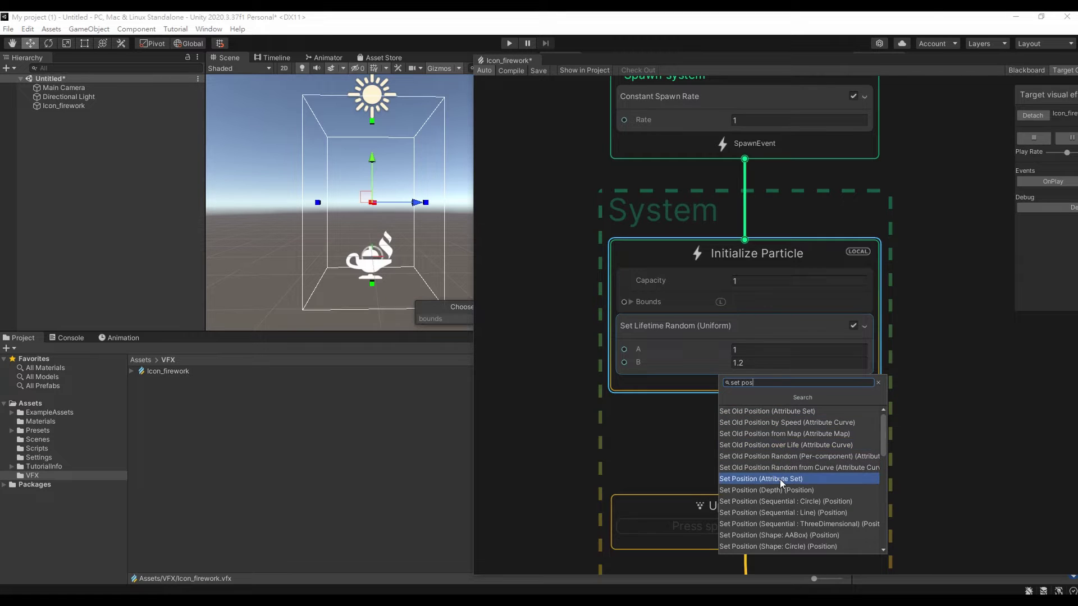
{"action": "left_click", "coordinate": [780, 479]}
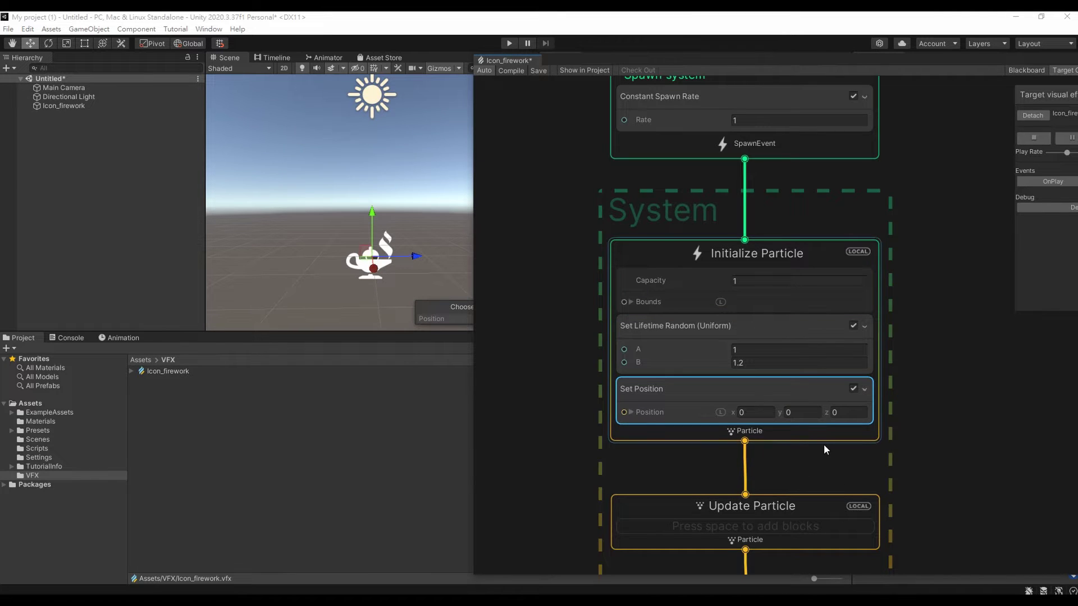
{"action": "middle_click_drag", "start_coordinate": [838, 485], "coordinate": [819, 354]}
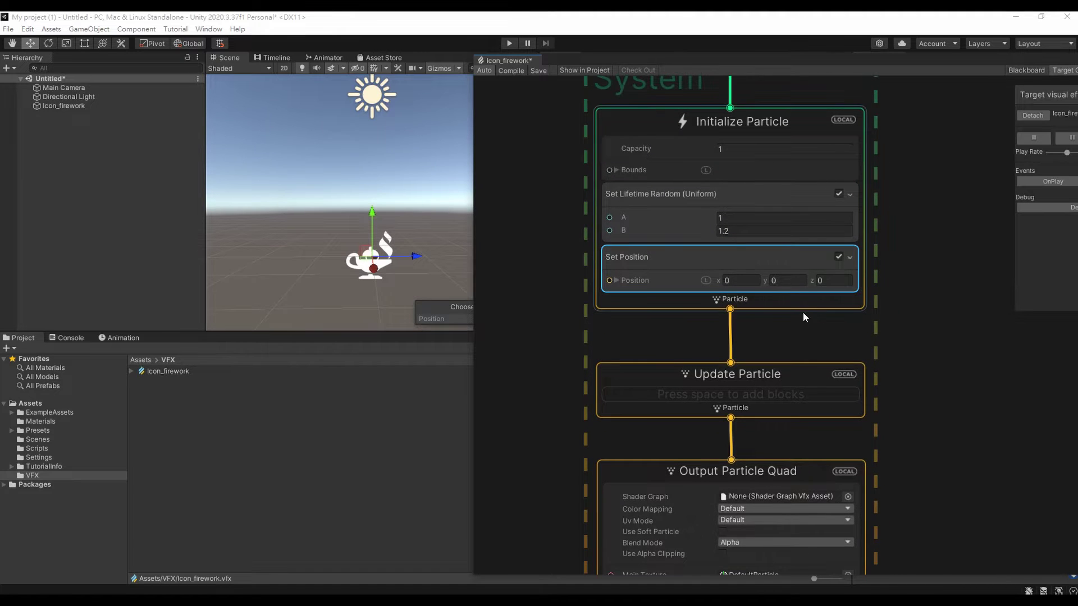
Add a Set Velocity block and set its y velocity to 3.
{"action": "right_click", "coordinate": [811, 300]}
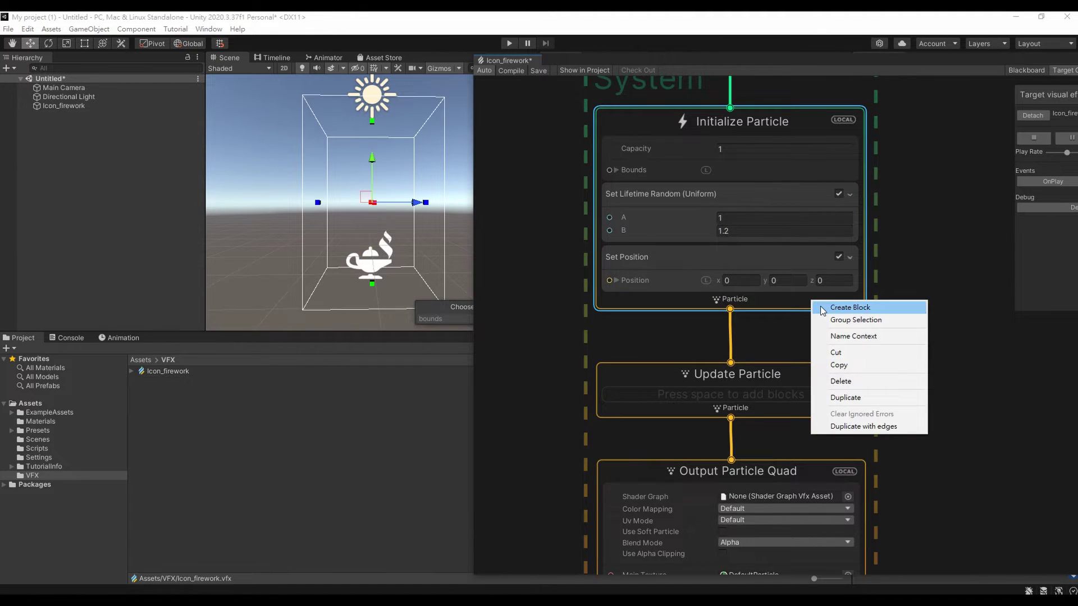
{"action": "left_click", "coordinate": [821, 309]}
{"action": "type", "text": "s"}
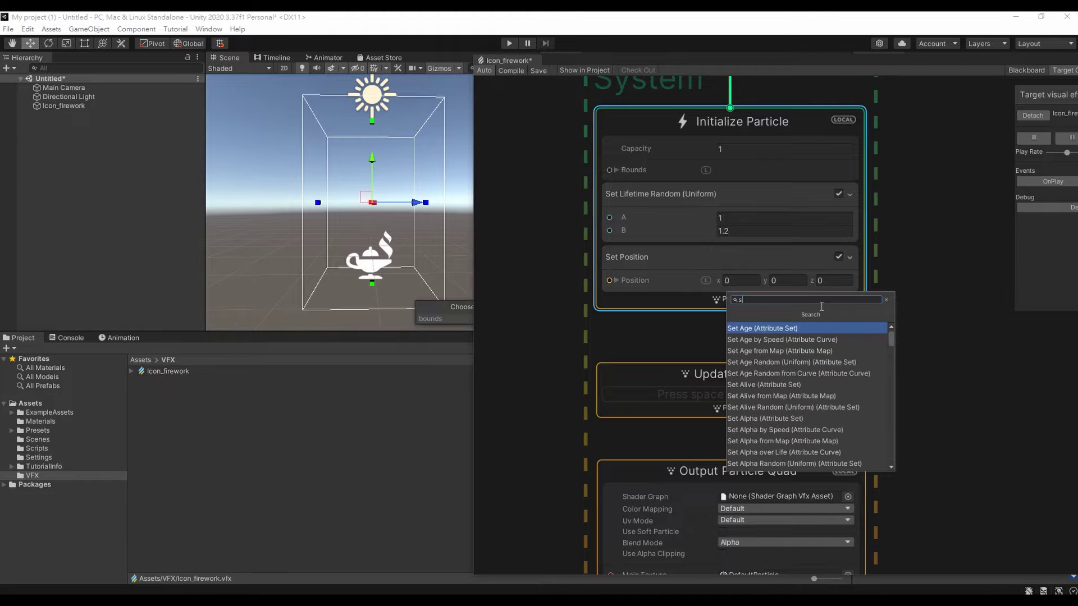
{"action": "type", "text": "et veloc"}
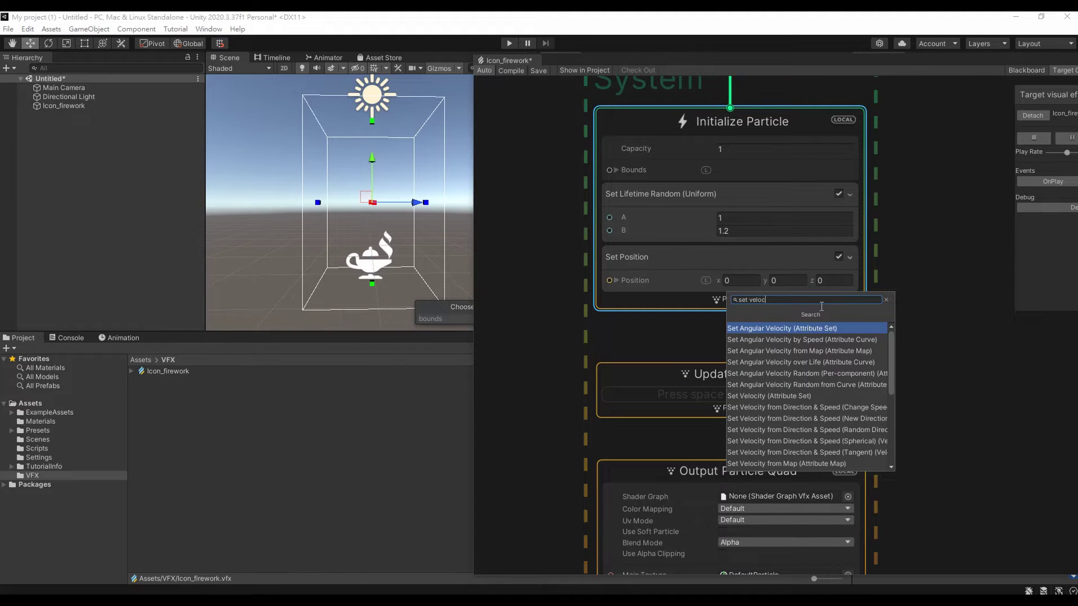
{"action": "left_click", "coordinate": [801, 396]}
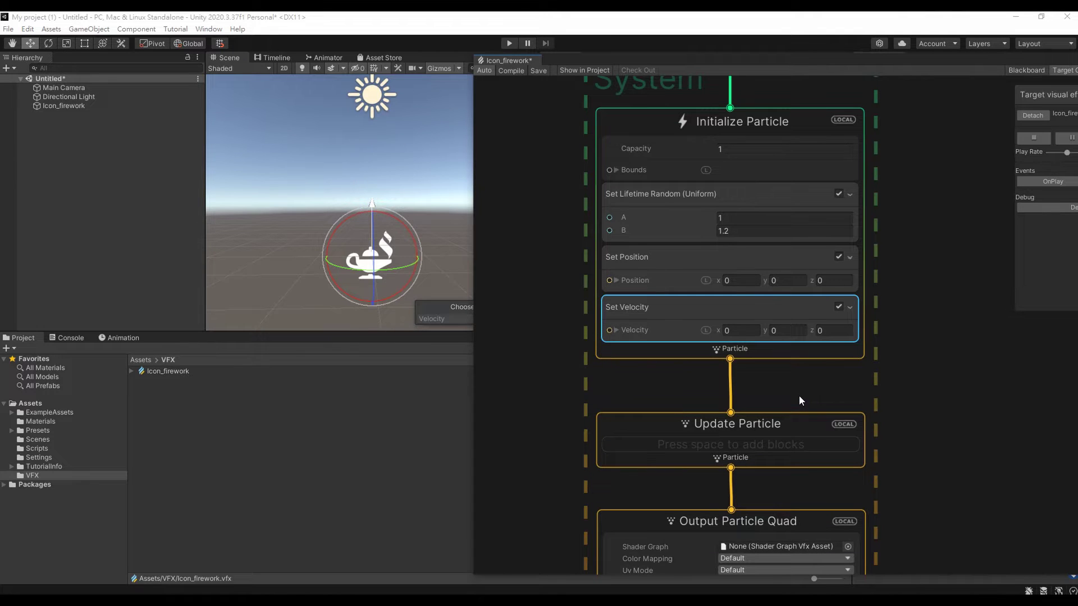
{"action": "left_click", "coordinate": [787, 332]}
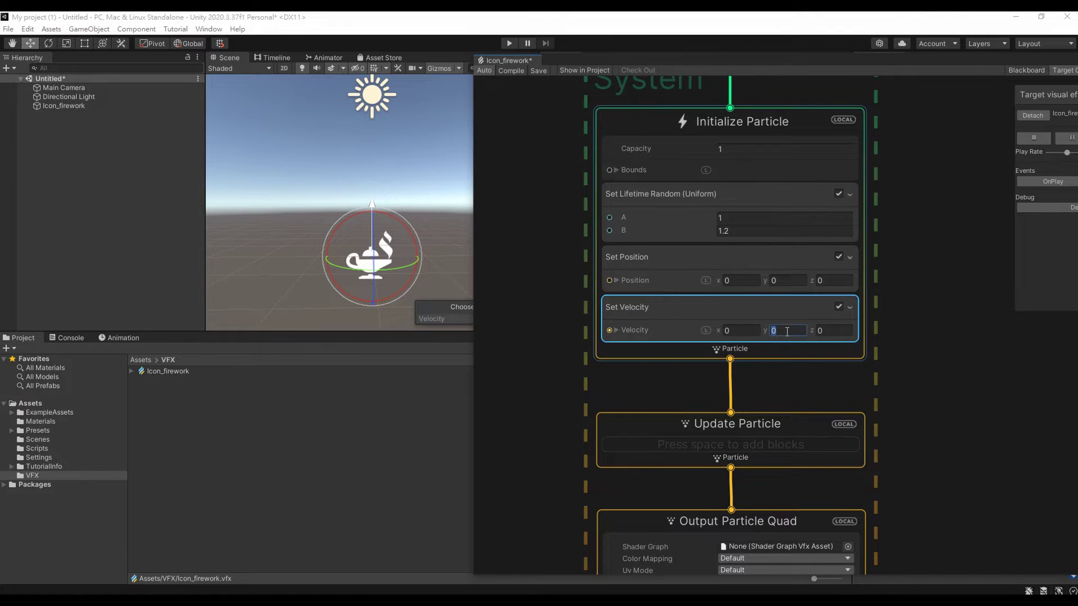
{"action": "type", "text": "3"}
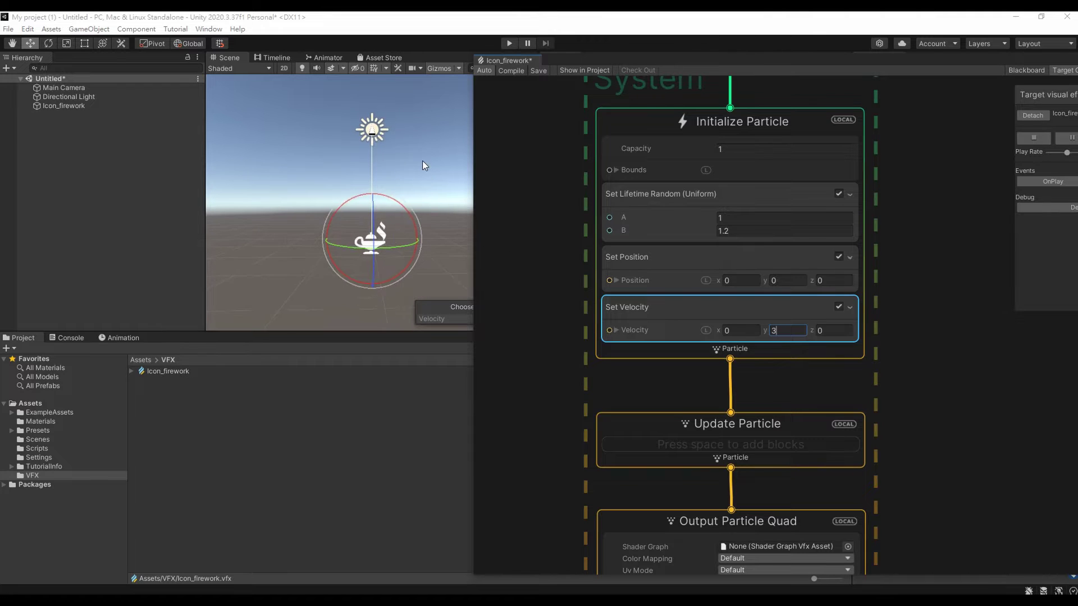
Turn off 3D icon scaling in the scene Gizmos options.
{"action": "left_click", "coordinate": [457, 69]}
{"action": "left_click", "coordinate": [436, 80]}
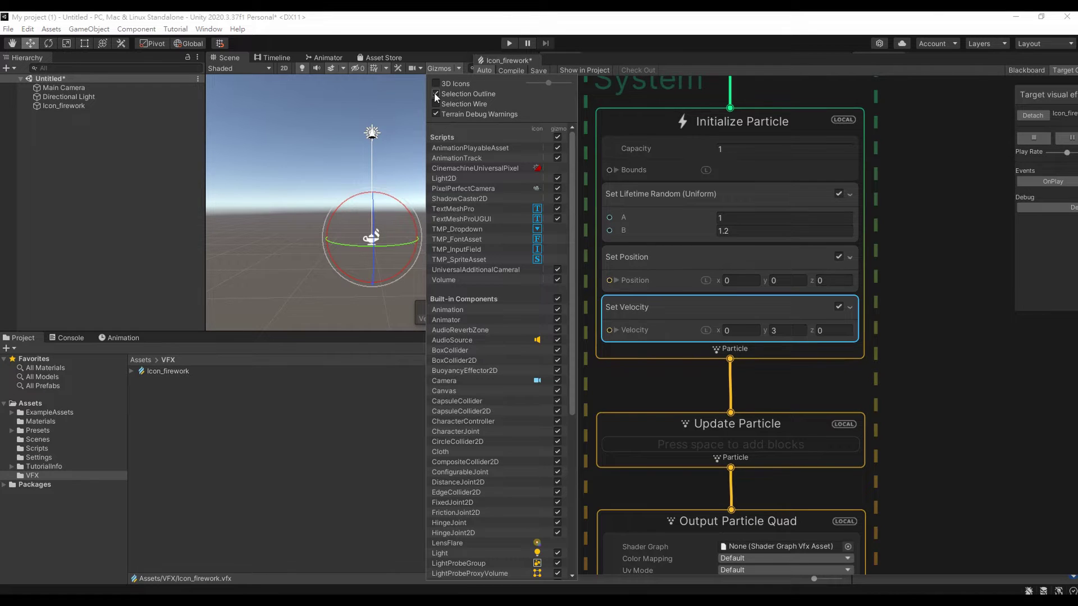
{"action": "left_click", "coordinate": [460, 69]}
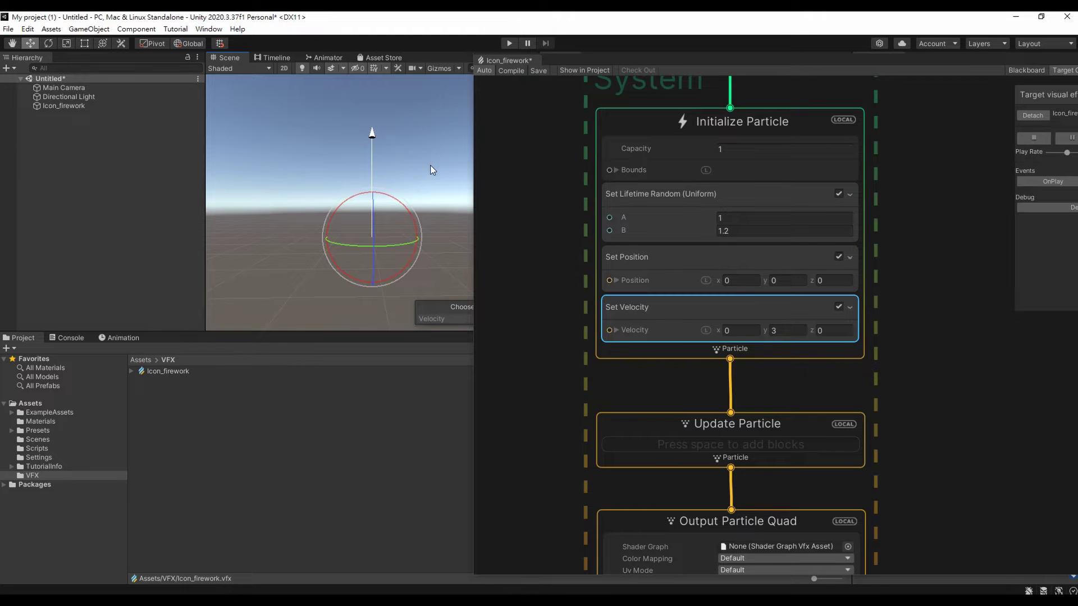
{"action": "middle_click_drag", "start_coordinate": [432, 170], "coordinate": [395, 215]}
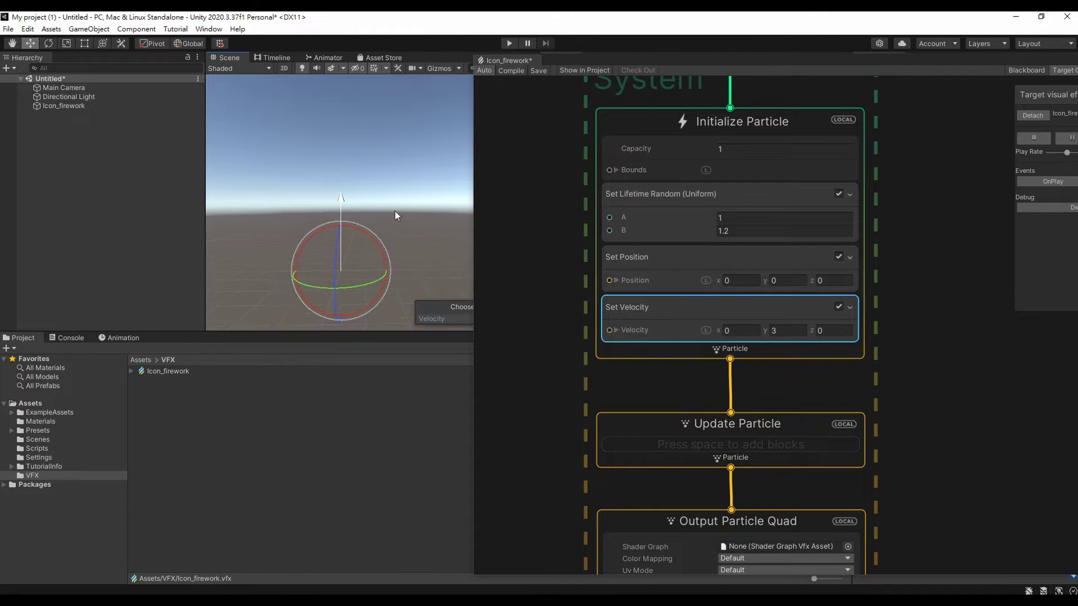
Raise Set Velocity's y component to 11.
{"action": "left_click", "coordinate": [795, 335]}
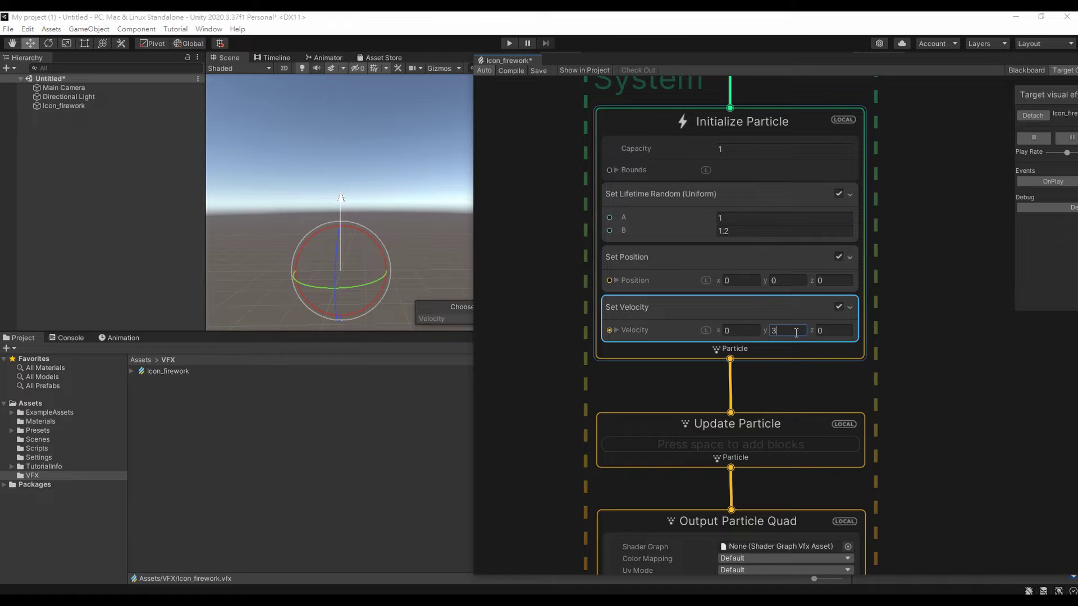
{"action": "key", "text": "BackSpace"}
{"action": "type", "text": "11"}
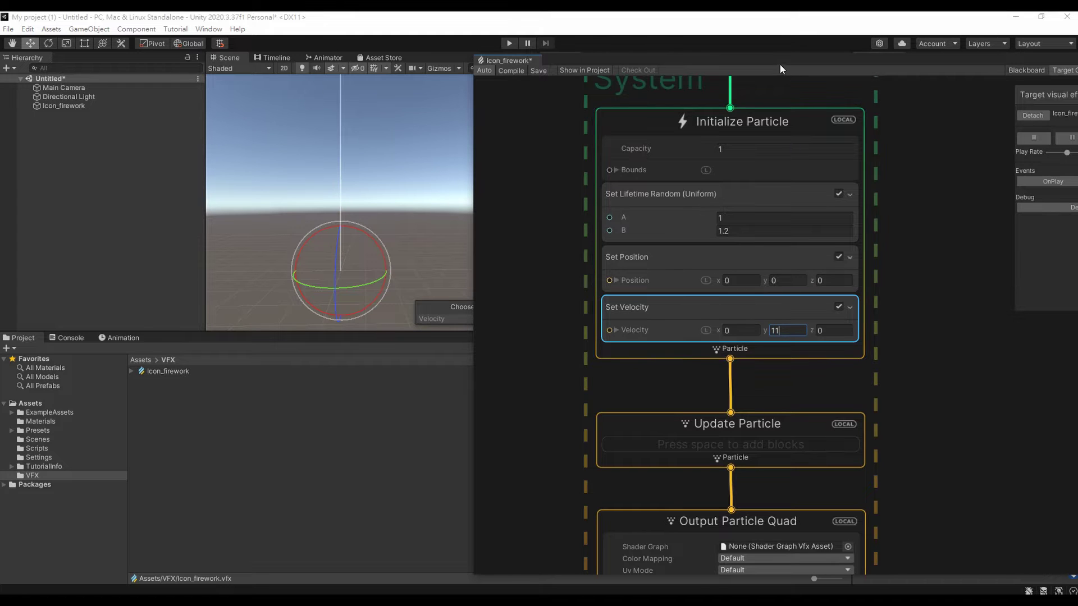
{"action": "middle_click_drag", "start_coordinate": [273, 175], "coordinate": [285, 153]}
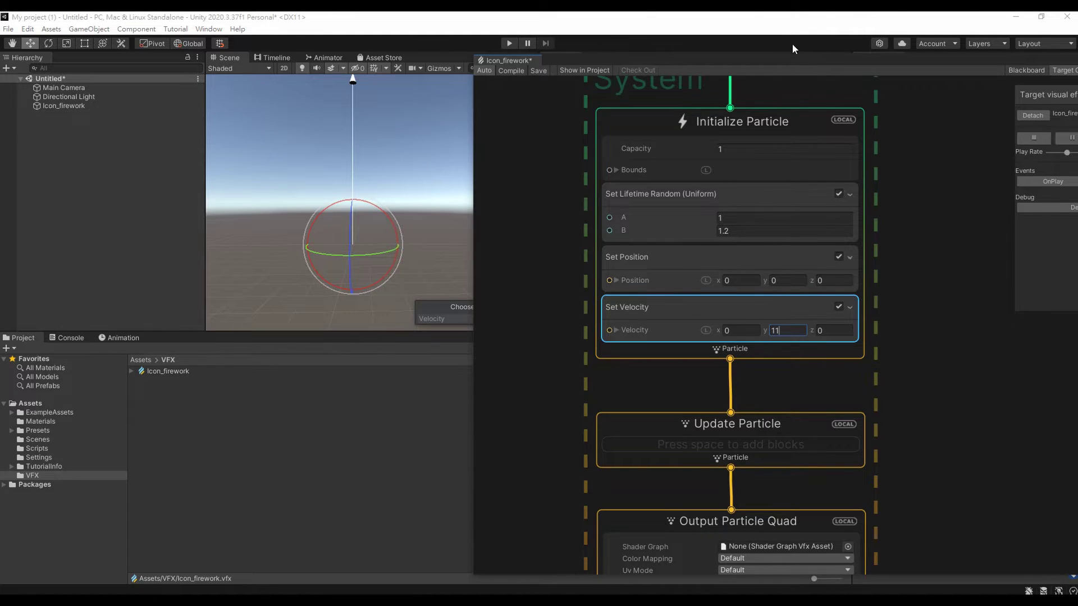
{"action": "left_click_drag", "start_coordinate": [791, 59], "coordinate": [779, 302]}
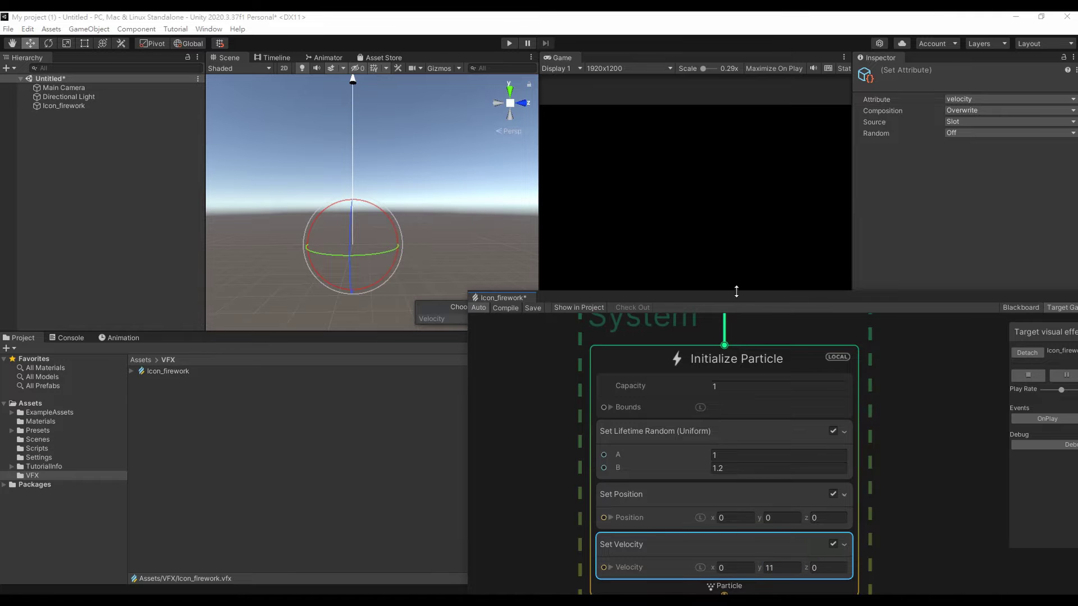
{"action": "middle_click_drag", "start_coordinate": [368, 154], "coordinate": [383, 150]}
{"action": "mouse_move", "coordinate": [419, 184]}
{"action": "middle_mouse_down"}
{"action": "mouse_move", "coordinate": [420, 157]}
{"action": "mouse_move", "coordinate": [395, 150]}
{"action": "middle_mouse_up"}
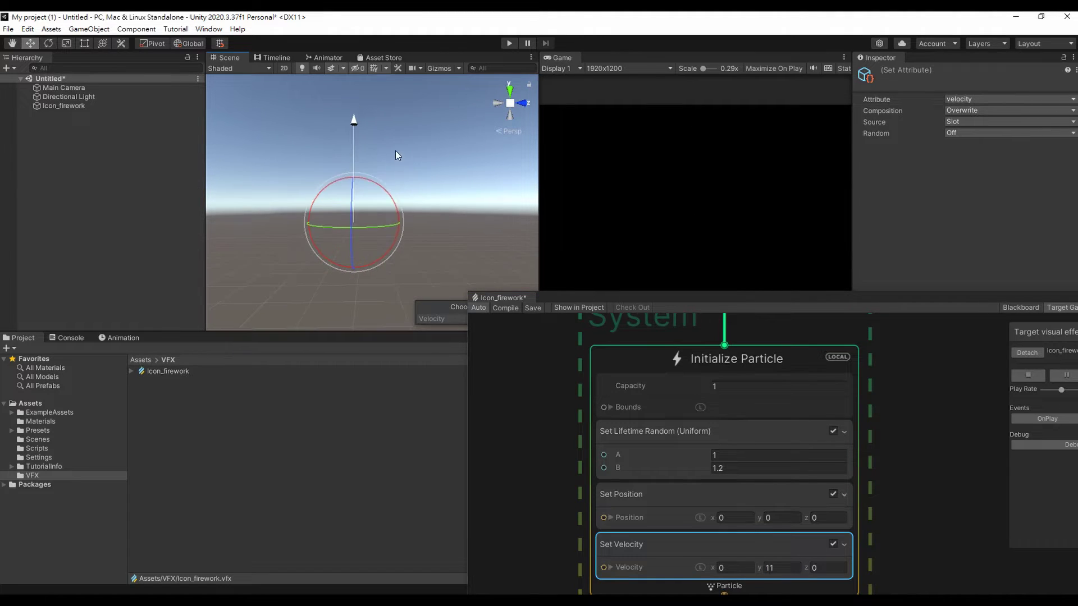
Move the Icon_firework object down to about Y -6.
{"action": "left_click", "coordinate": [56, 105]}
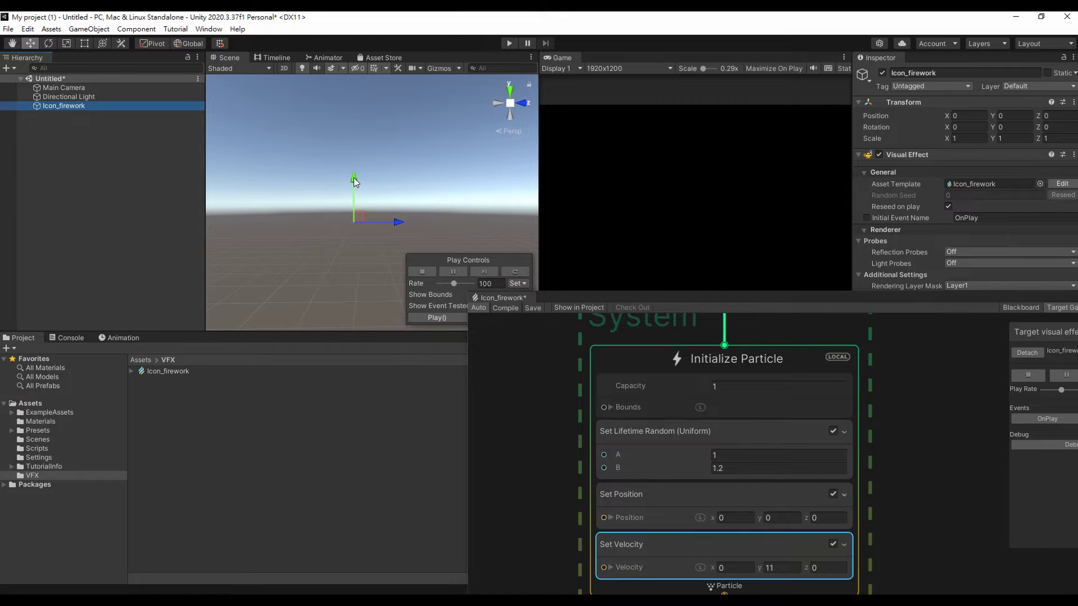
{"action": "left_click_drag", "start_coordinate": [354, 178], "coordinate": [367, 262]}
{"action": "left_click_drag", "start_coordinate": [749, 307], "coordinate": [732, 376]}
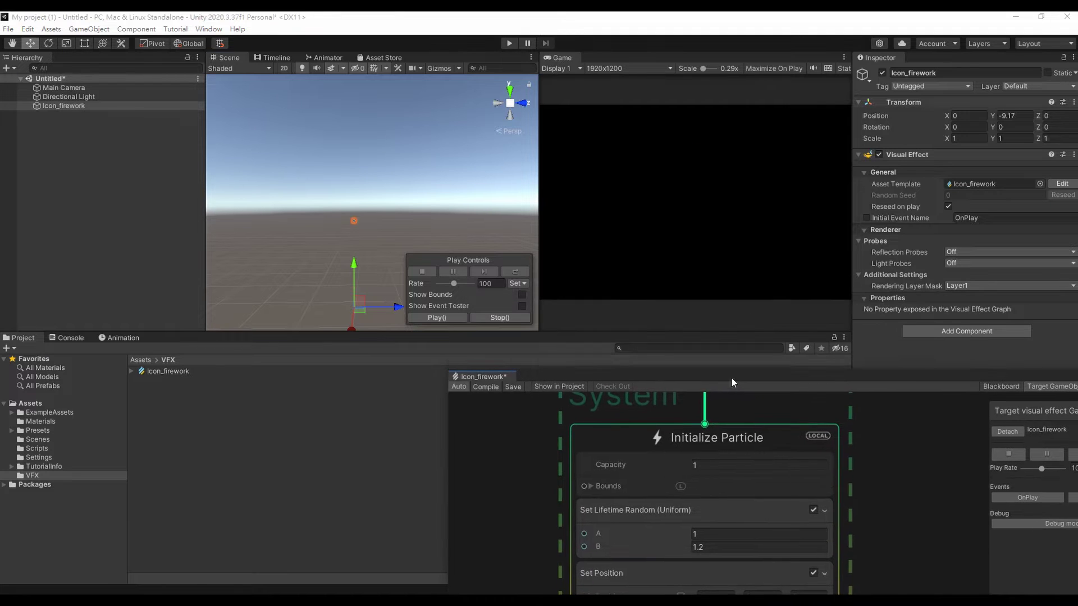
{"action": "left_click_drag", "start_coordinate": [354, 264], "coordinate": [355, 252]}
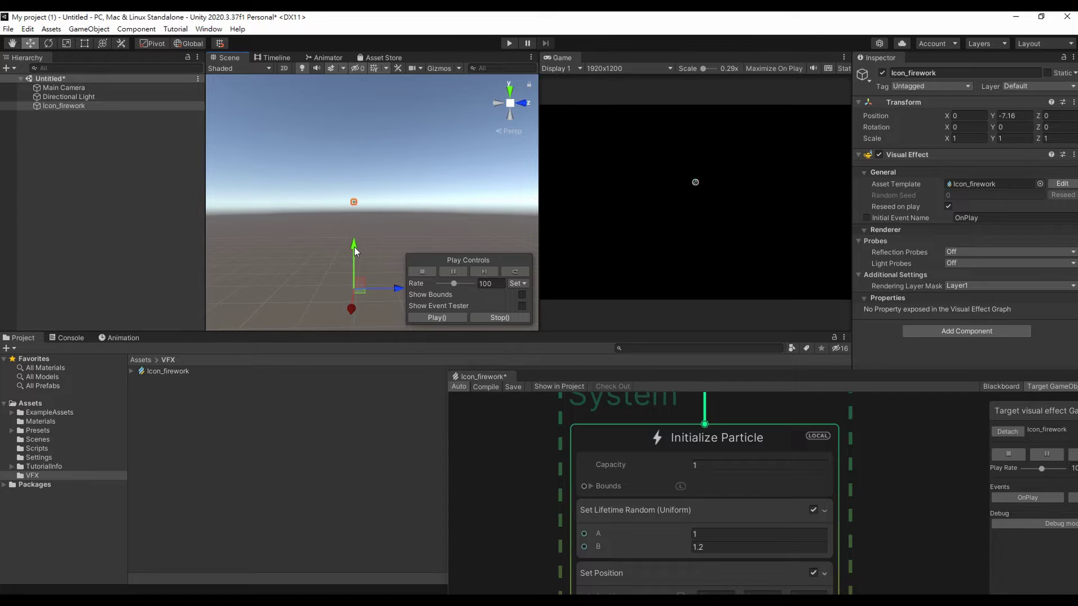
Rearrange the graph window and scene view to show the particle contexts and effect.
{"action": "left_click", "coordinate": [779, 383]}
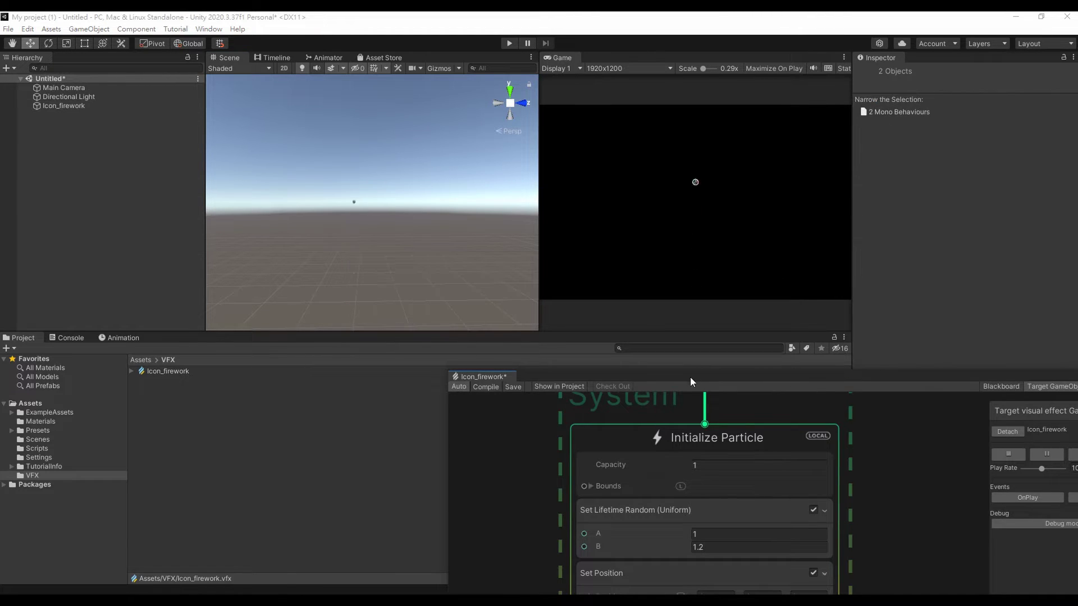
{"action": "left_click_drag", "start_coordinate": [690, 376], "coordinate": [674, 72]}
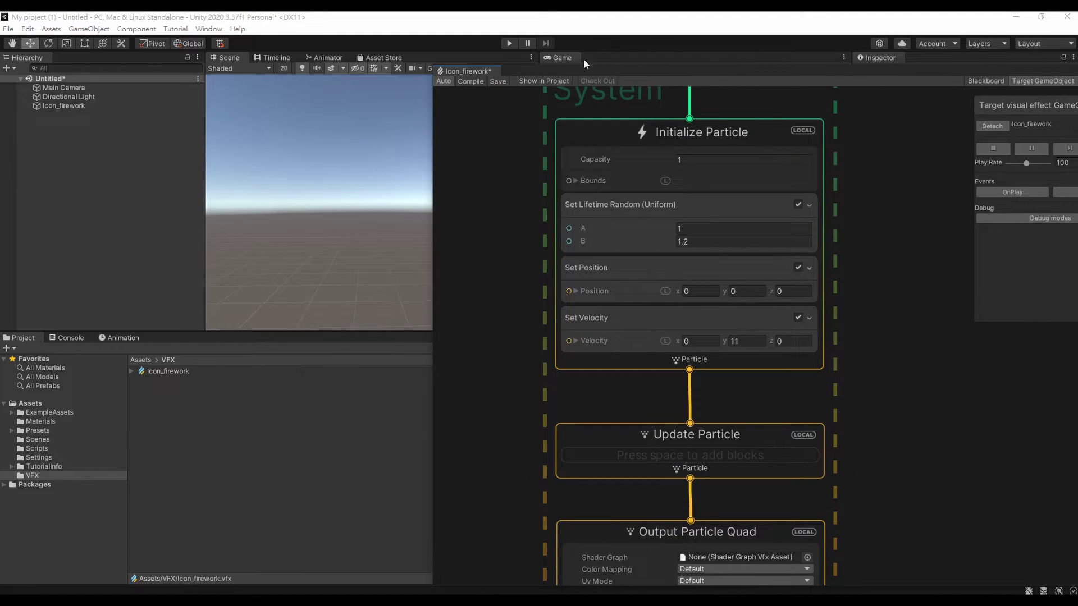
{"action": "left_click_drag", "start_coordinate": [598, 71], "coordinate": [648, 64]}
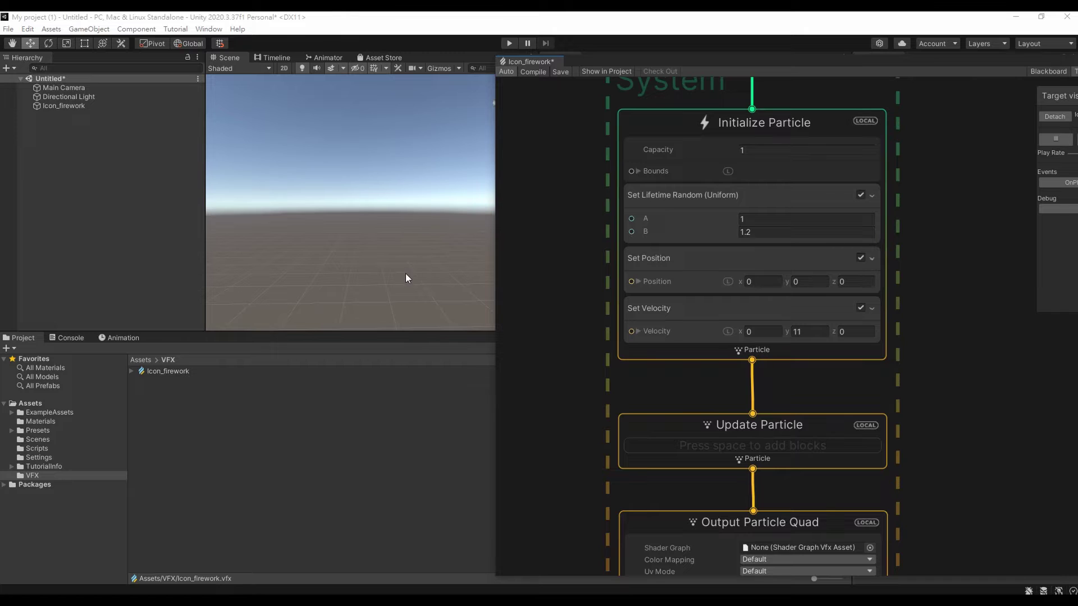
{"action": "right_click_drag", "start_coordinate": [406, 275], "coordinate": [398, 286]}
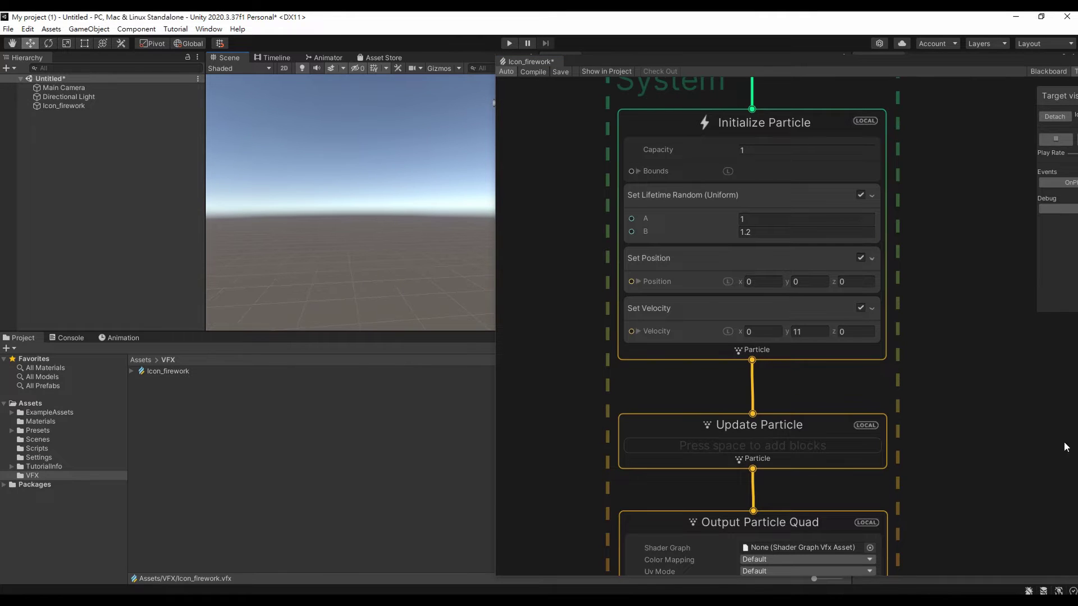
{"action": "middle_click_drag", "start_coordinate": [1000, 414], "coordinate": [981, 305]}
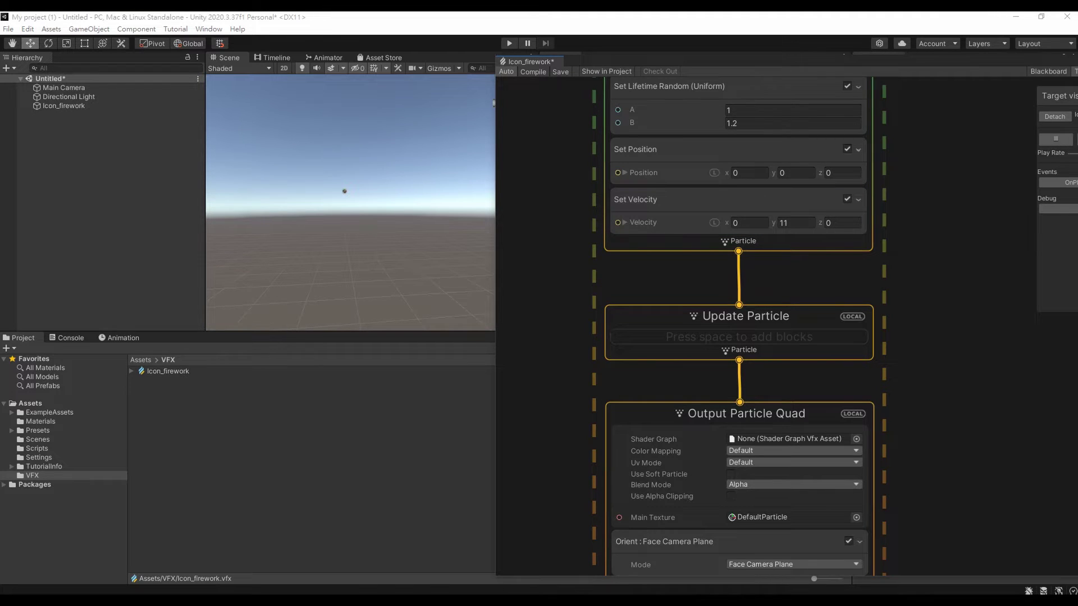
Add a Gravity (Force) block with force 0, -9.81, 0 to Icon_firework's Update Particle.
{"action": "right_click", "coordinate": [794, 335]}
{"action": "left_click", "coordinate": [814, 341]}
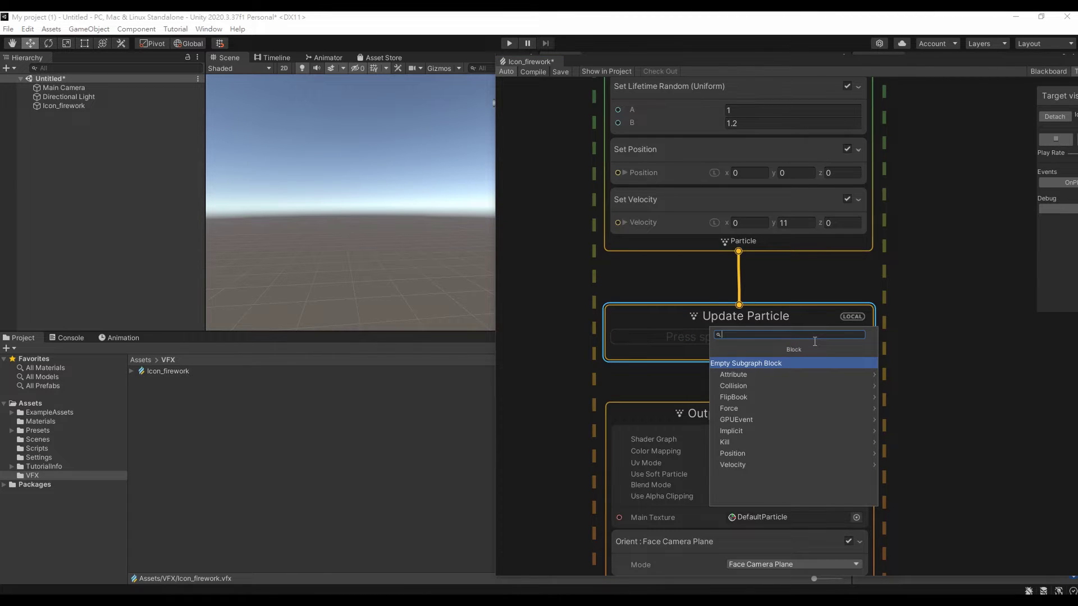
{"action": "type", "text": "grav"}
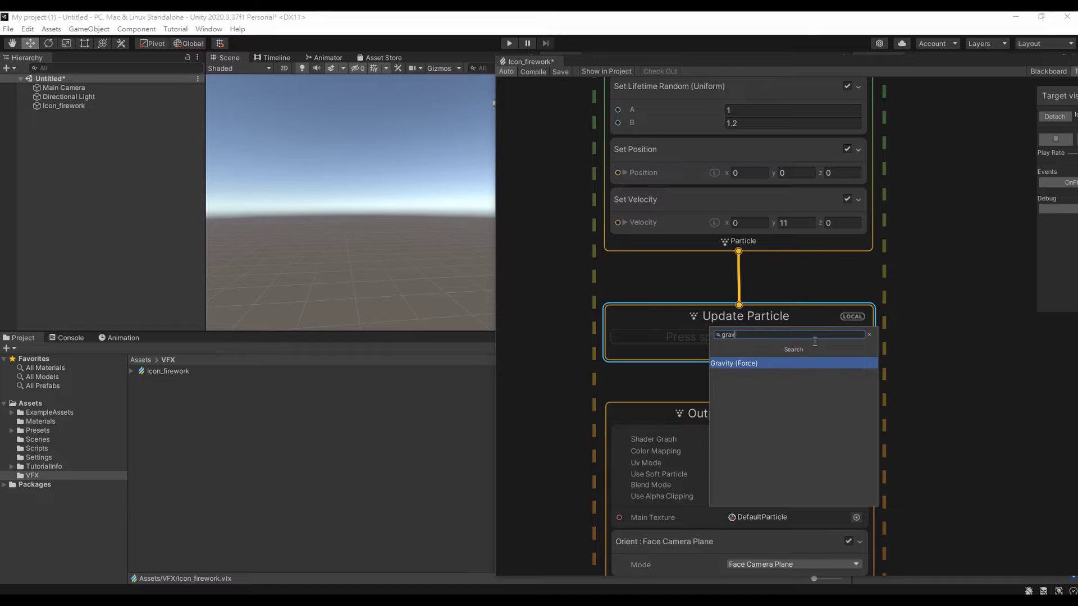
{"action": "left_click", "coordinate": [813, 363]}
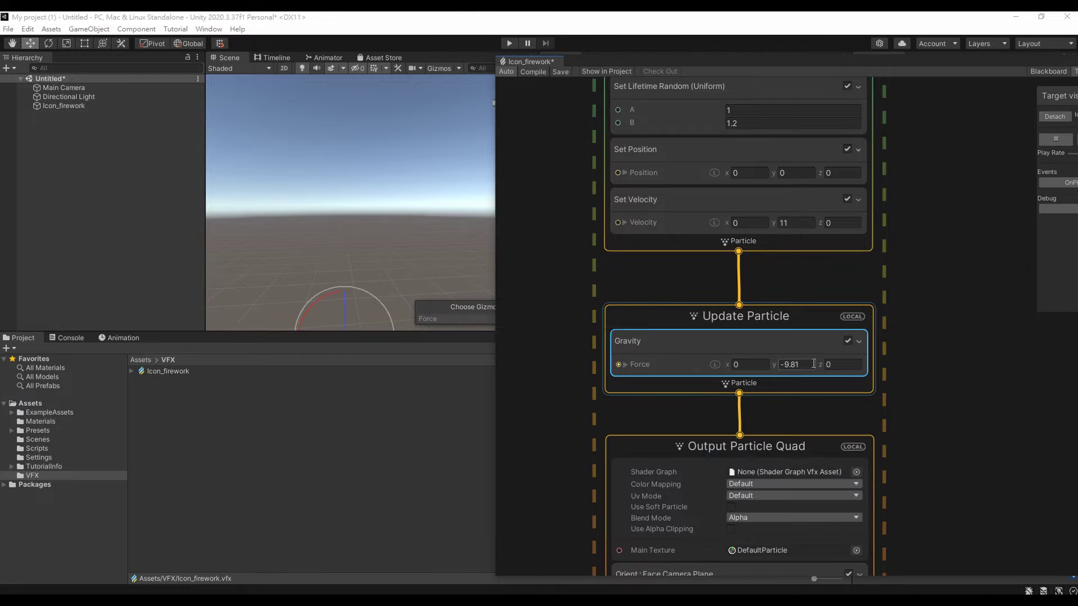
{"action": "left_click_drag", "start_coordinate": [901, 60], "coordinate": [476, 279]}
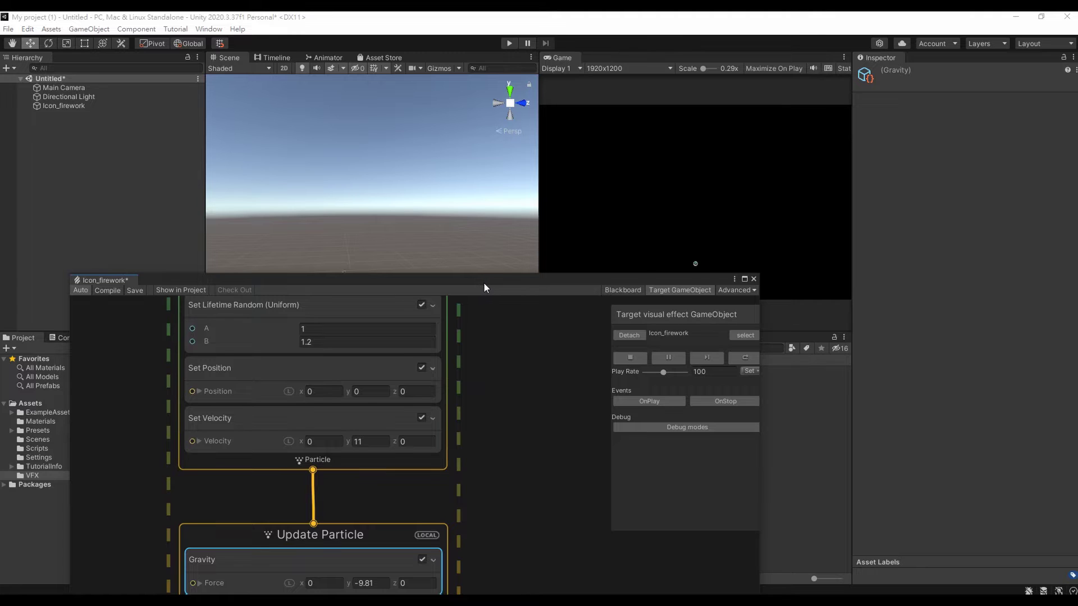
{"action": "left_click_drag", "start_coordinate": [481, 286], "coordinate": [489, 320]}
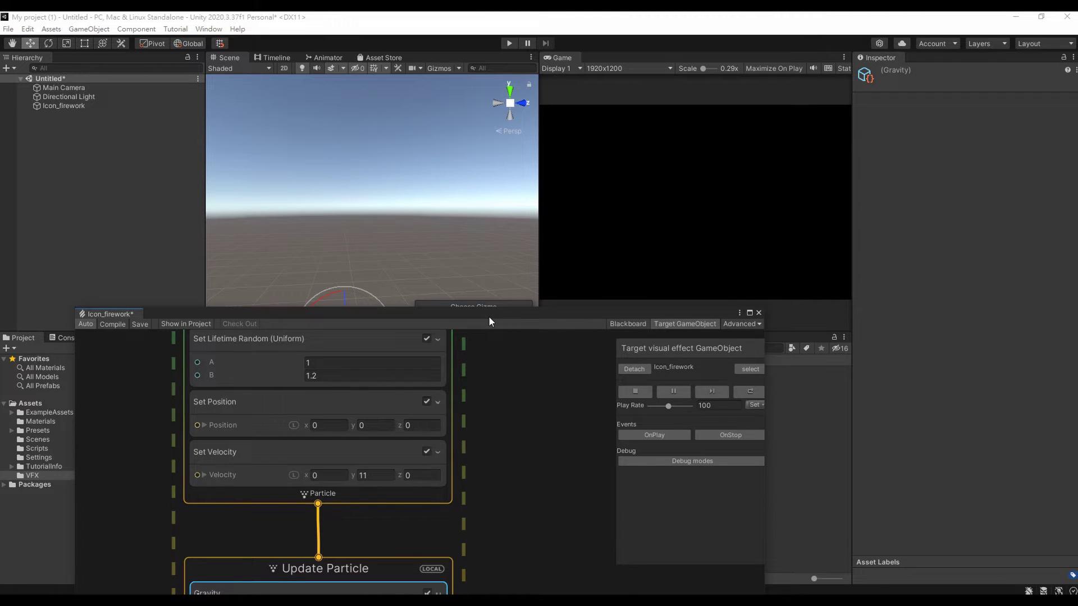
Select Icon_firework and move it along its Y axis with the move gizmo.
{"action": "left_click", "coordinate": [113, 107]}
{"action": "left_click_drag", "start_coordinate": [344, 296], "coordinate": [347, 284]}
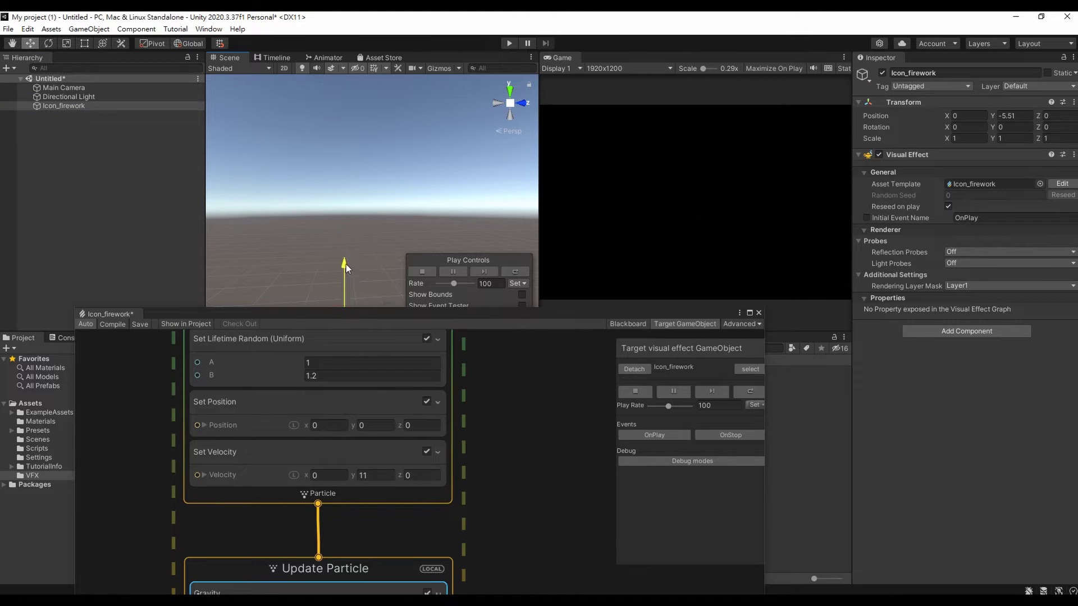
{"action": "left_click_drag", "start_coordinate": [346, 264], "coordinate": [349, 267]}
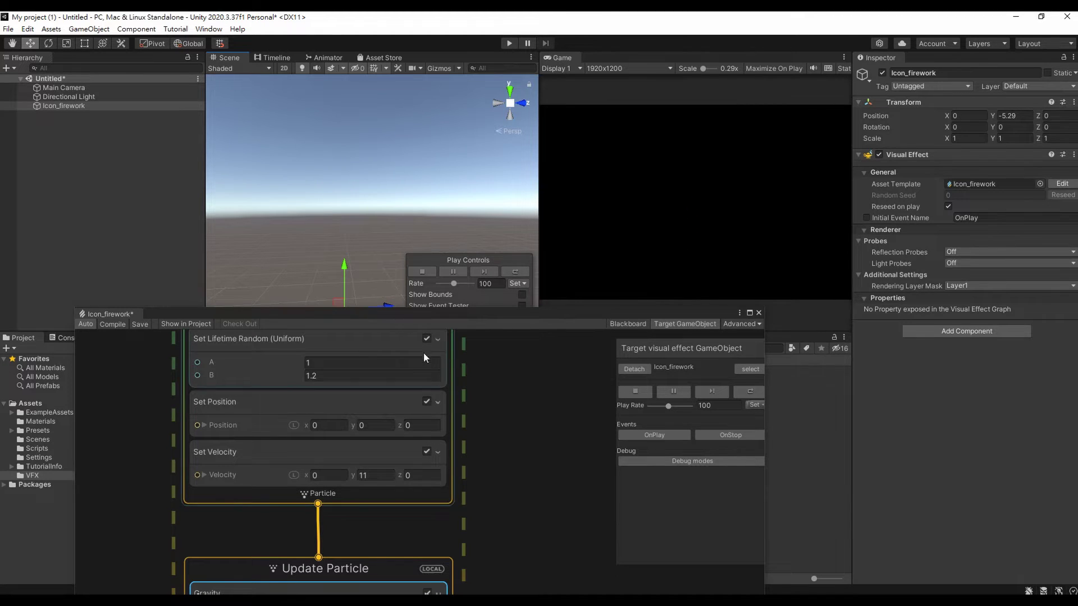
Change the Set Velocity Y launch speed from 11 to 12.
{"action": "left_click", "coordinate": [365, 476]}
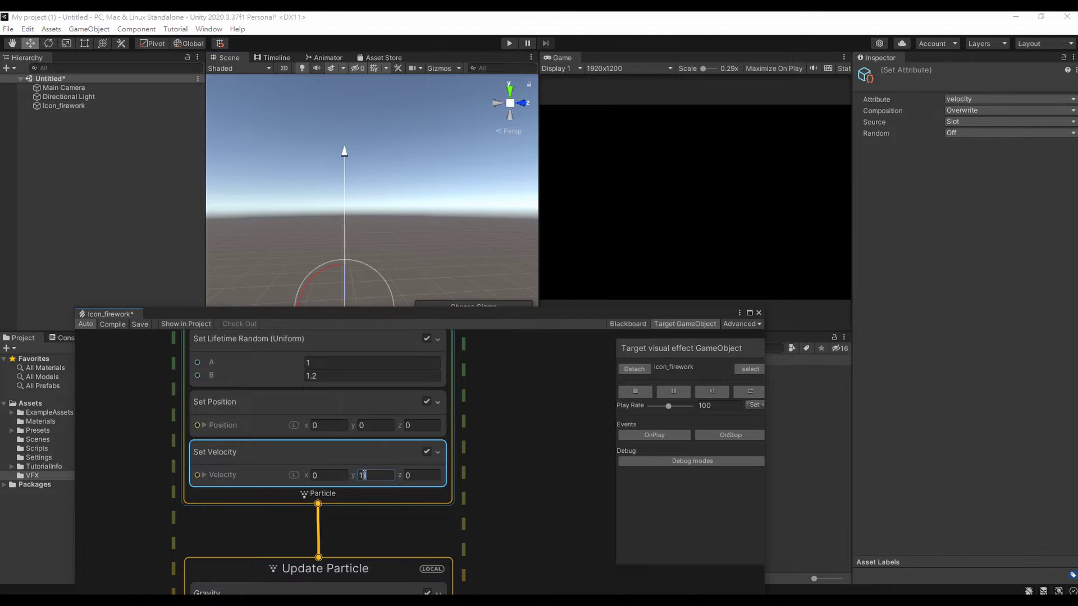
{"action": "type", "text": "2"}
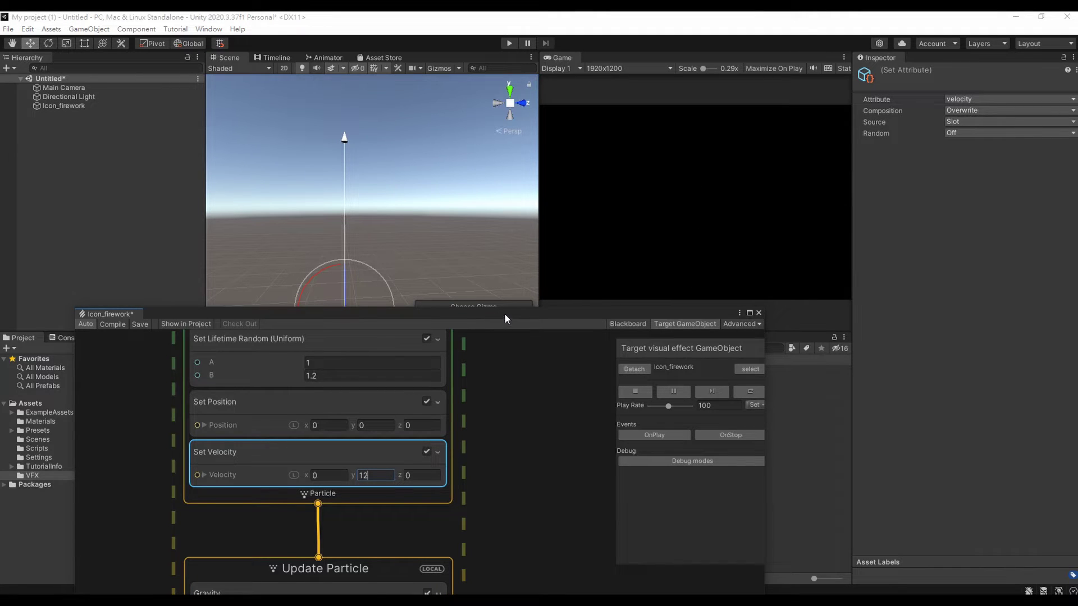
{"action": "mouse_move", "coordinate": [504, 319]}
{"action": "left_mouse_down"}
{"action": "mouse_move", "coordinate": [820, 55]}
{"action": "mouse_move", "coordinate": [718, 58]}
{"action": "left_mouse_up"}
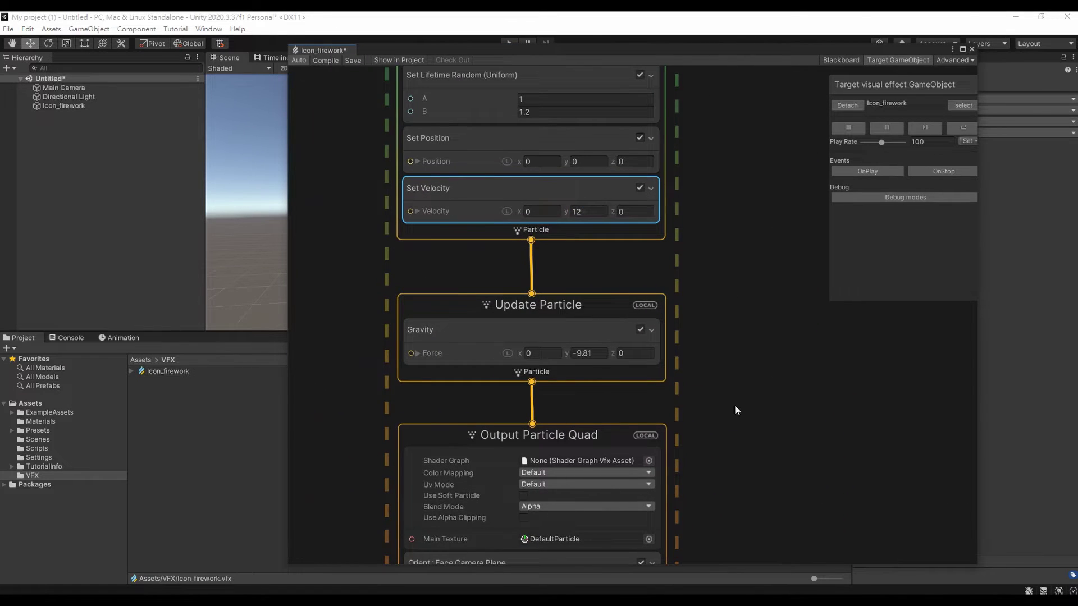
Set Output Particle Quad's Blend Mode to Additive.
{"action": "scroll", "coordinate": [689, 406], "scroll_direction": "up", "scroll_amount": 2}
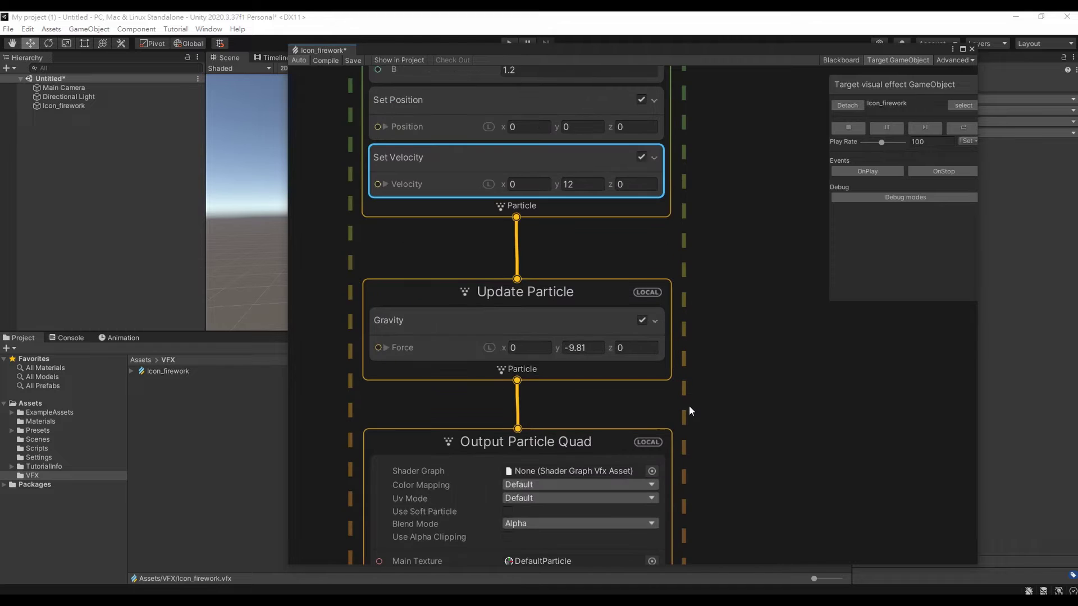
{"action": "middle_click_drag", "start_coordinate": [689, 405], "coordinate": [749, 168]}
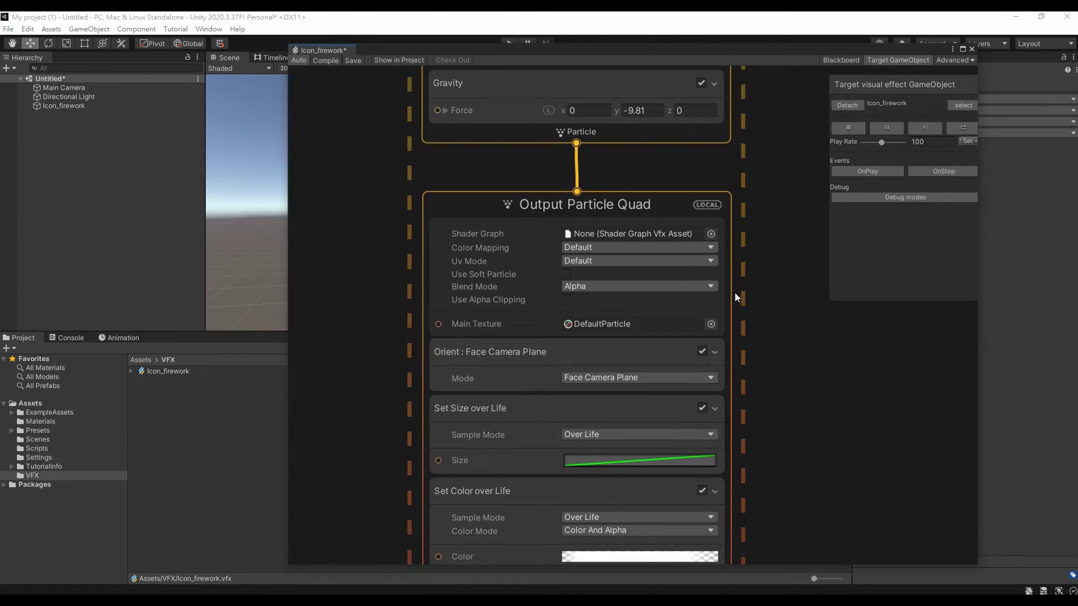
{"action": "left_click", "coordinate": [701, 285]}
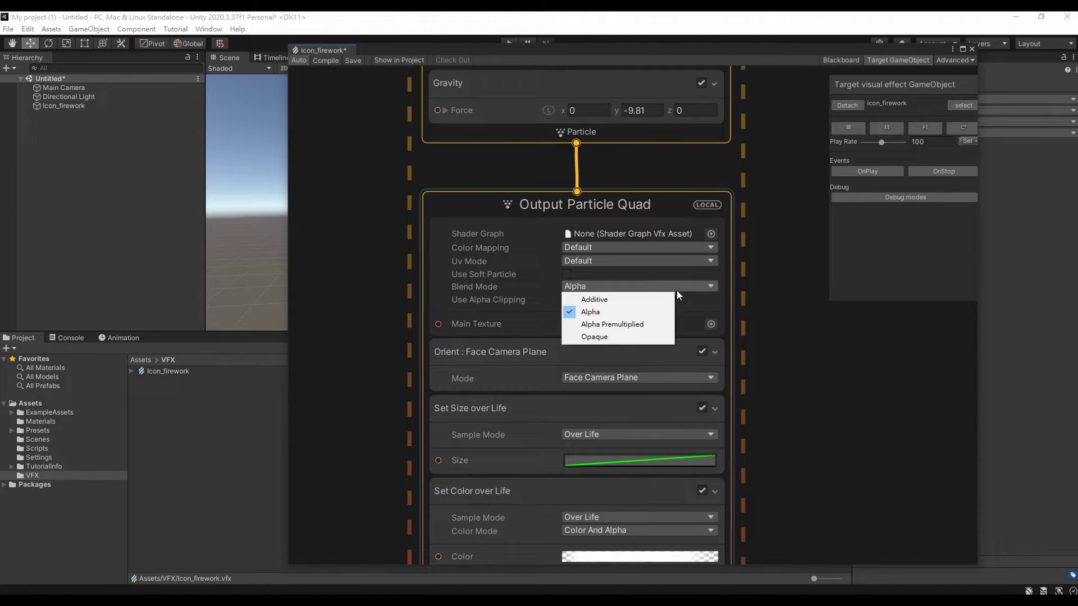
{"action": "left_click", "coordinate": [645, 300]}
{"action": "left_click_drag", "start_coordinate": [561, 51], "coordinate": [702, 46]}
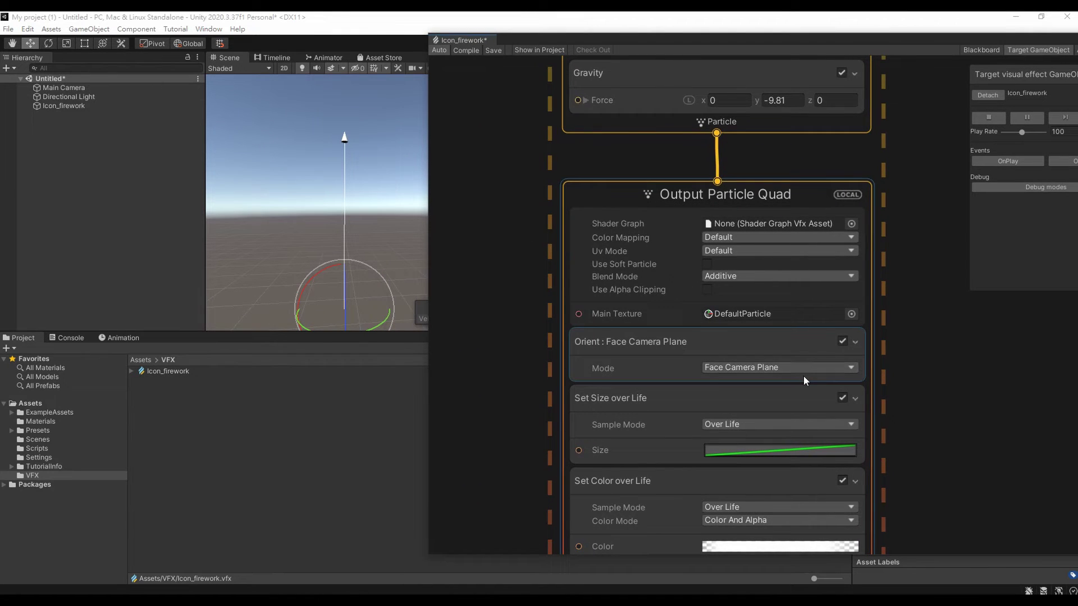
Use Default-Particle as the output's Main Texture.
{"action": "middle_click_drag", "start_coordinate": [973, 334], "coordinate": [905, 291]}
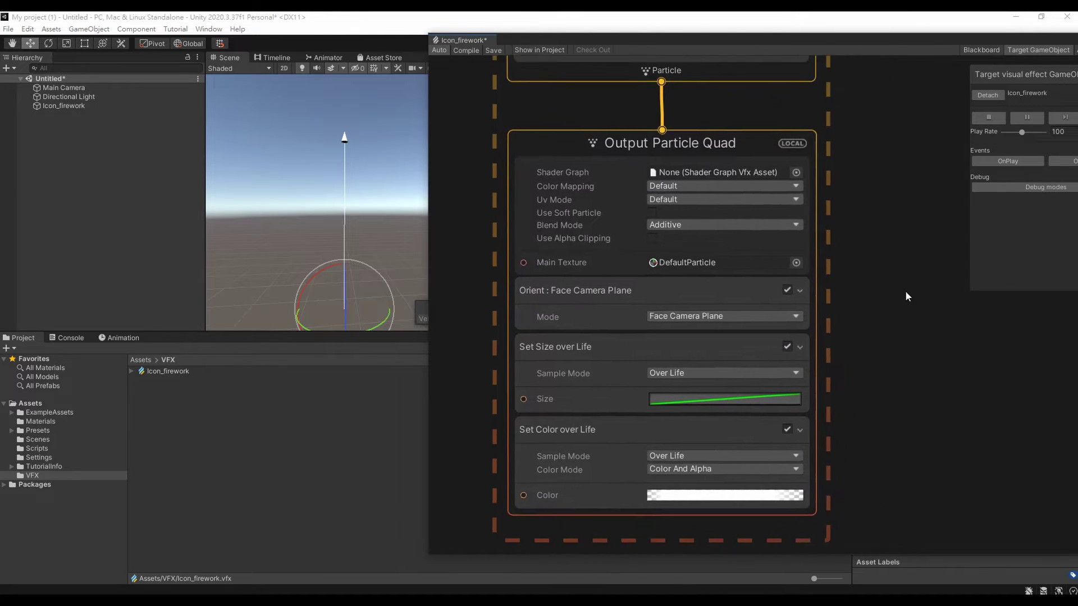
{"action": "left_click", "coordinate": [796, 263]}
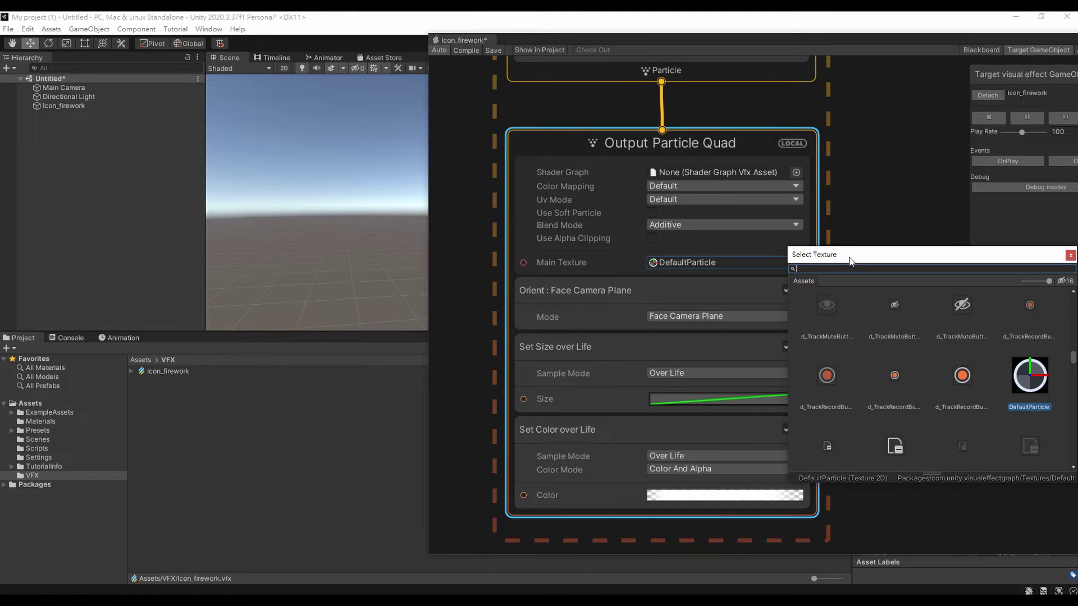
{"action": "type", "text": "def"}
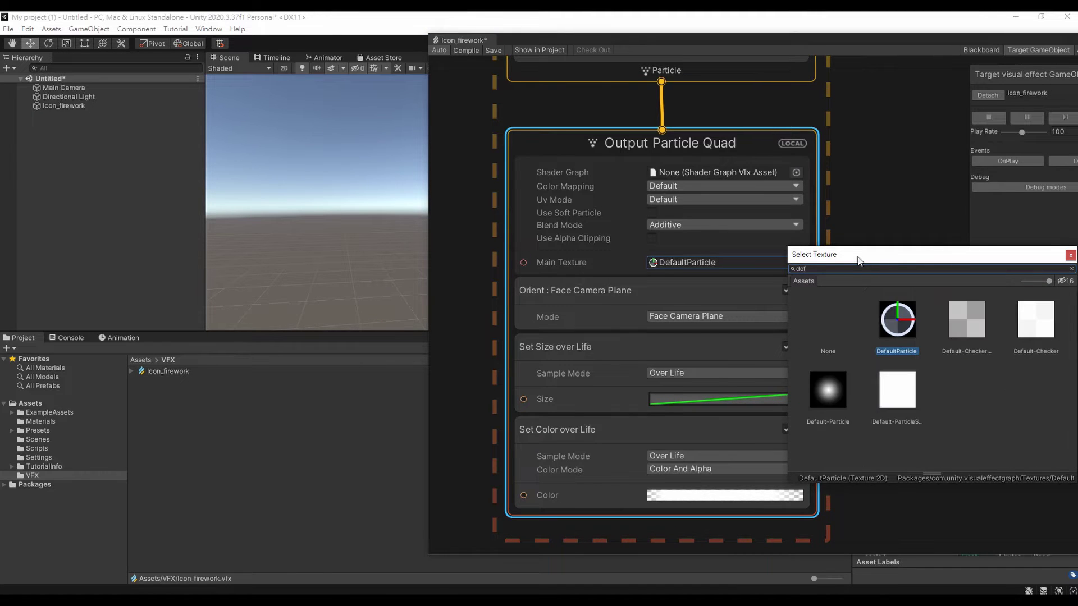
{"action": "double_click", "coordinate": [816, 397]}
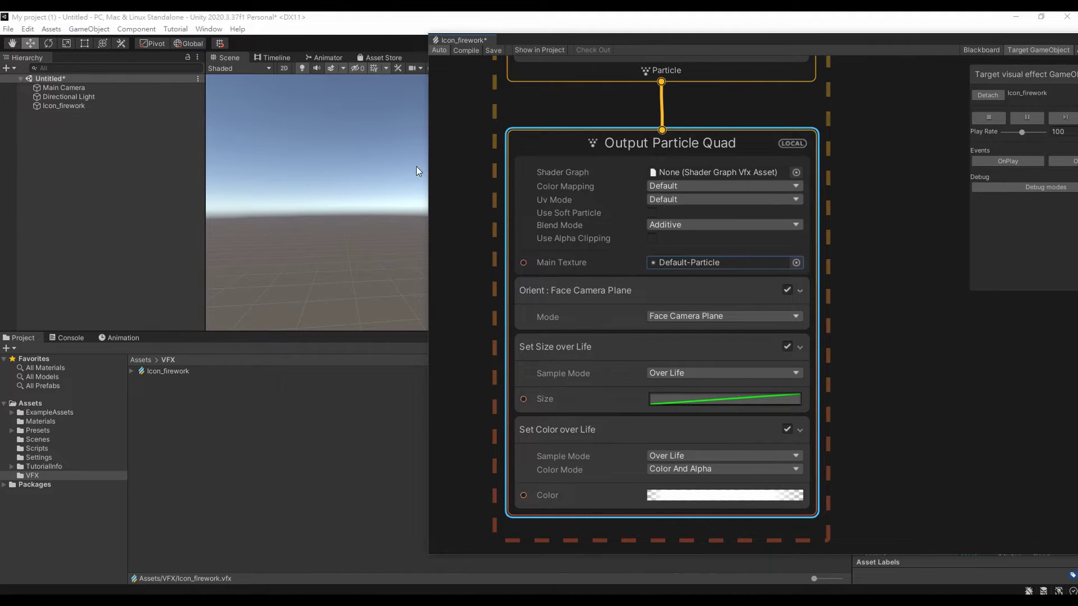
Delete the Set Size over Life block from the output.
{"action": "middle_click_drag", "start_coordinate": [832, 388], "coordinate": [840, 312]}
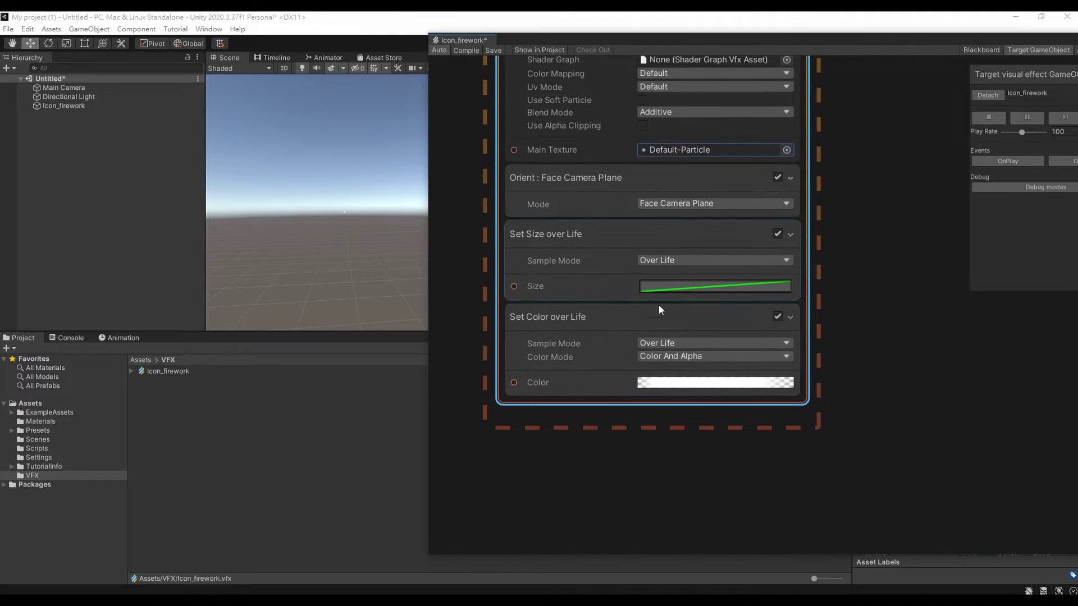
{"action": "left_click", "coordinate": [689, 323]}
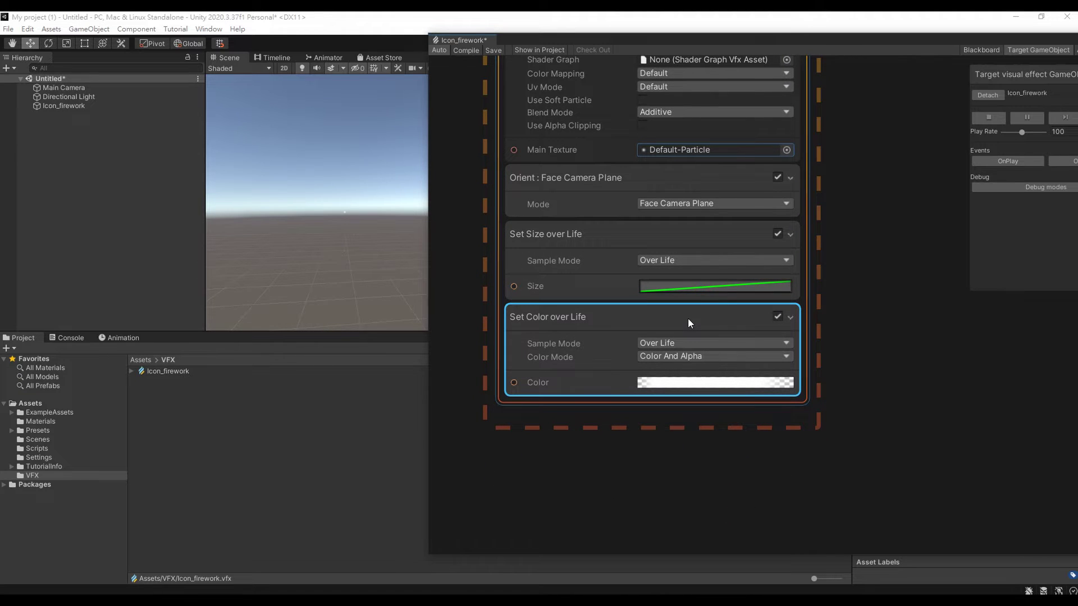
{"action": "left_click", "coordinate": [689, 229]}
{"action": "key", "text": "Delete"}
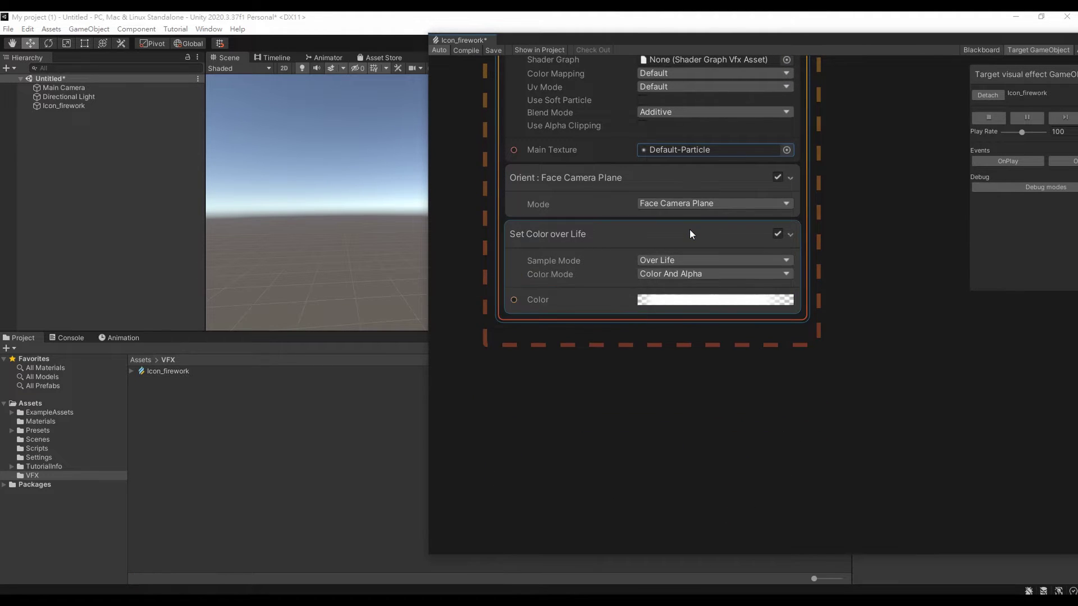
Add a Set Size block to Output Particle Quad and delete the Color over Life block.
{"action": "left_click", "coordinate": [675, 315]}
{"action": "right_click", "coordinate": [675, 318]}
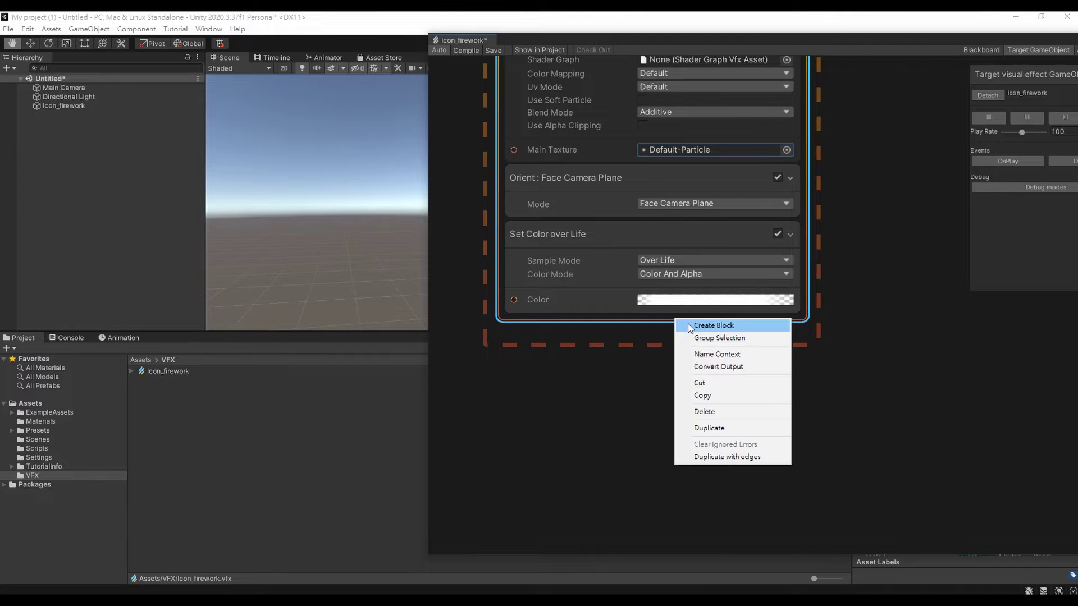
{"action": "left_click", "coordinate": [713, 326]}
{"action": "type", "text": "set"}
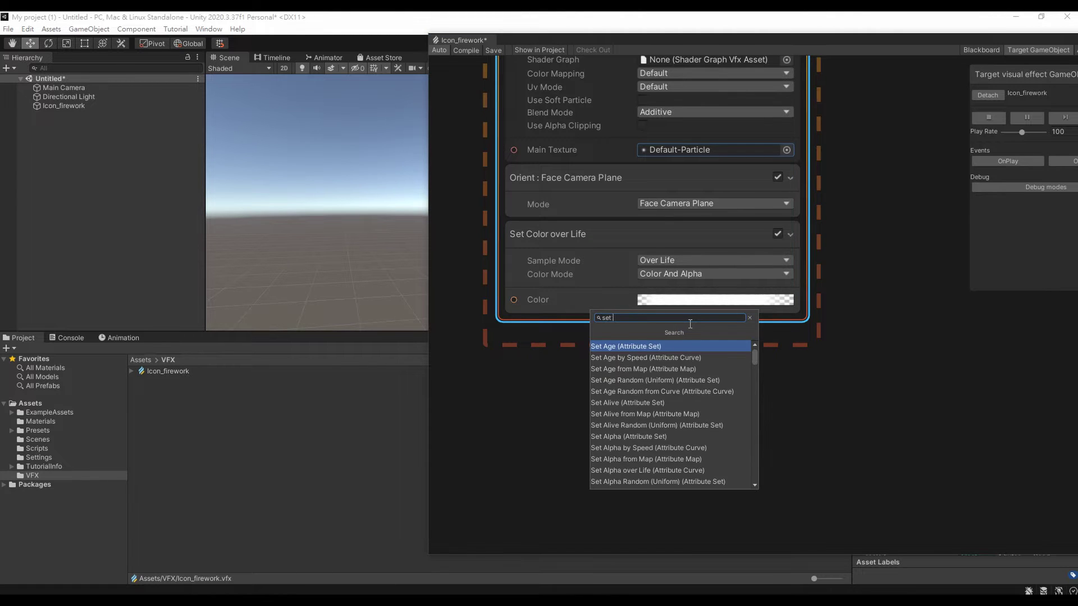
{"action": "type", "text": " size"}
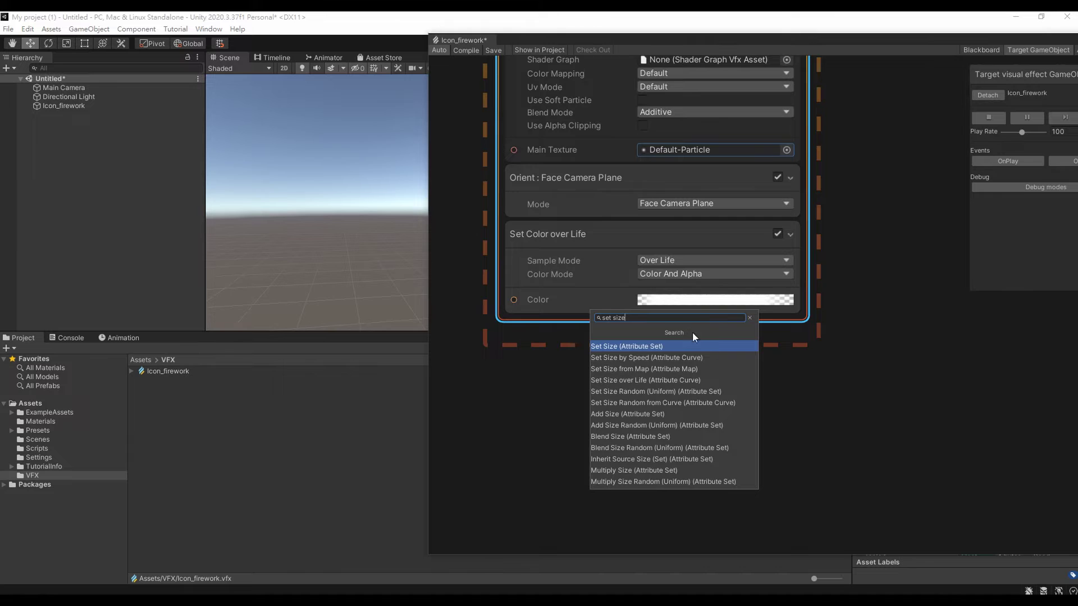
{"action": "left_click", "coordinate": [698, 346]}
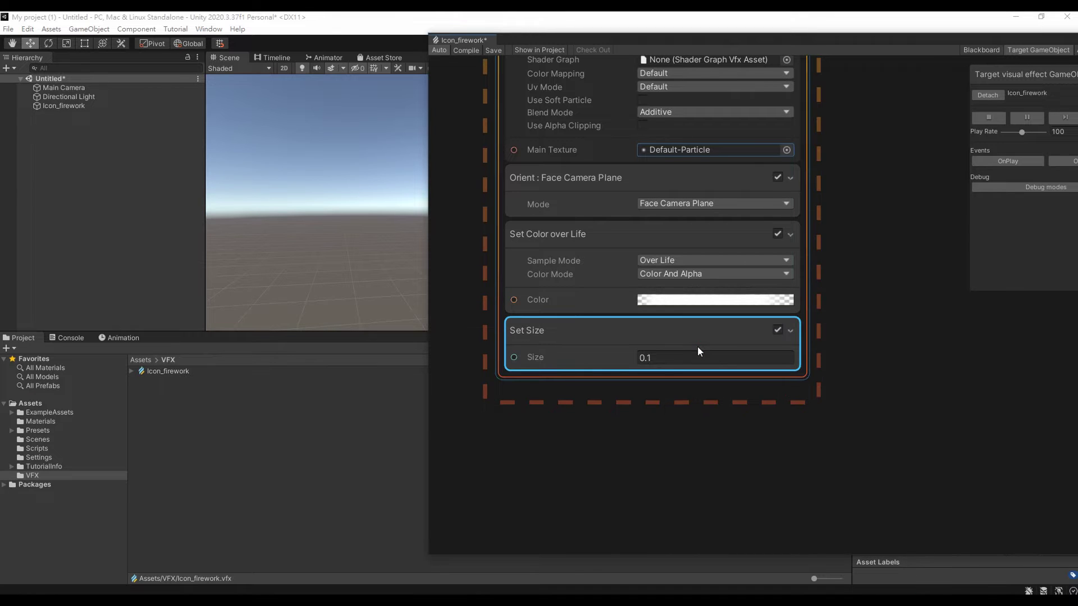
{"action": "left_click", "coordinate": [699, 233]}
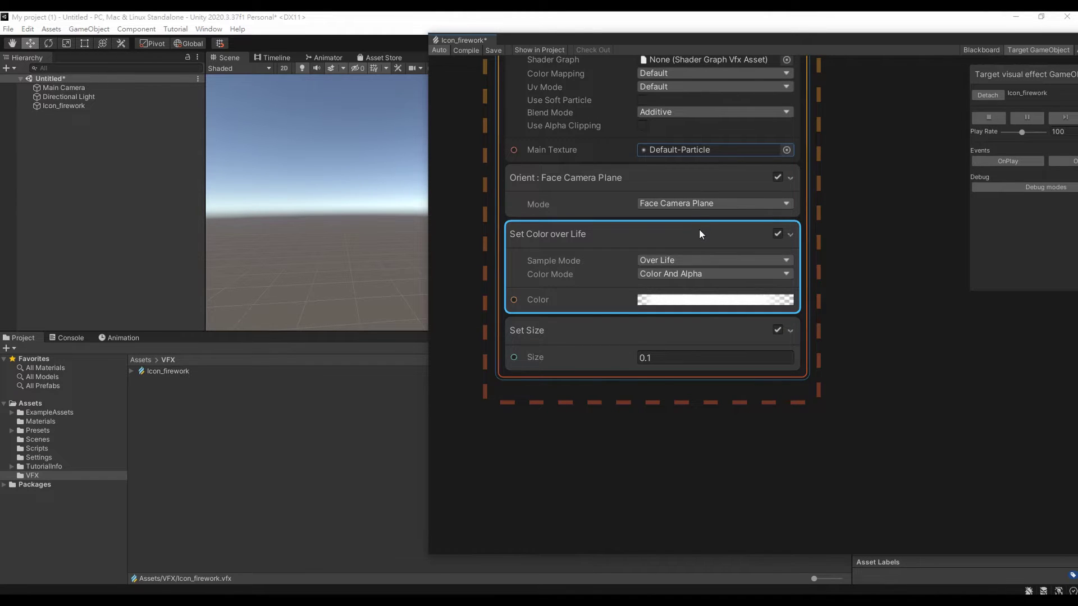
{"action": "key", "text": "Delete"}
Add a Set Color block to the particle output.
{"action": "right_click", "coordinate": [697, 279]}
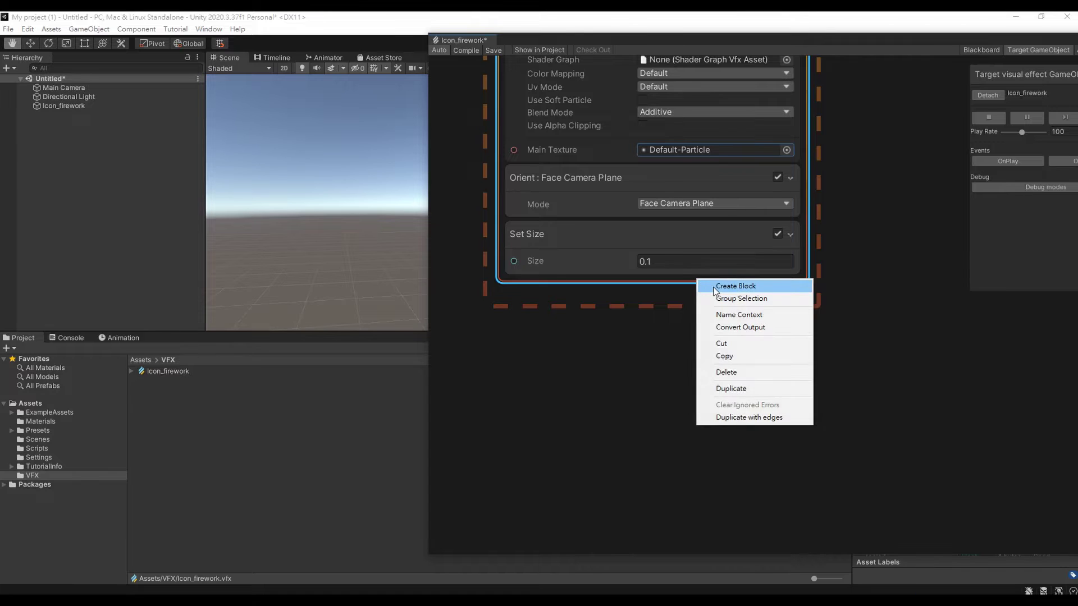
{"action": "left_click", "coordinate": [715, 288]}
{"action": "type", "text": "se"}
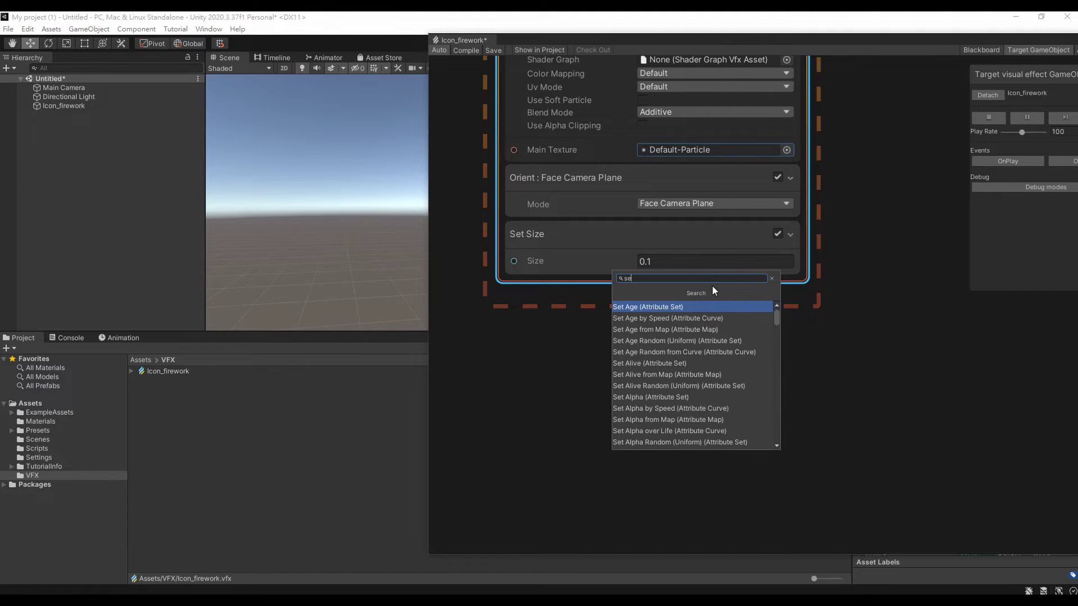
{"action": "type", "text": "t colo"}
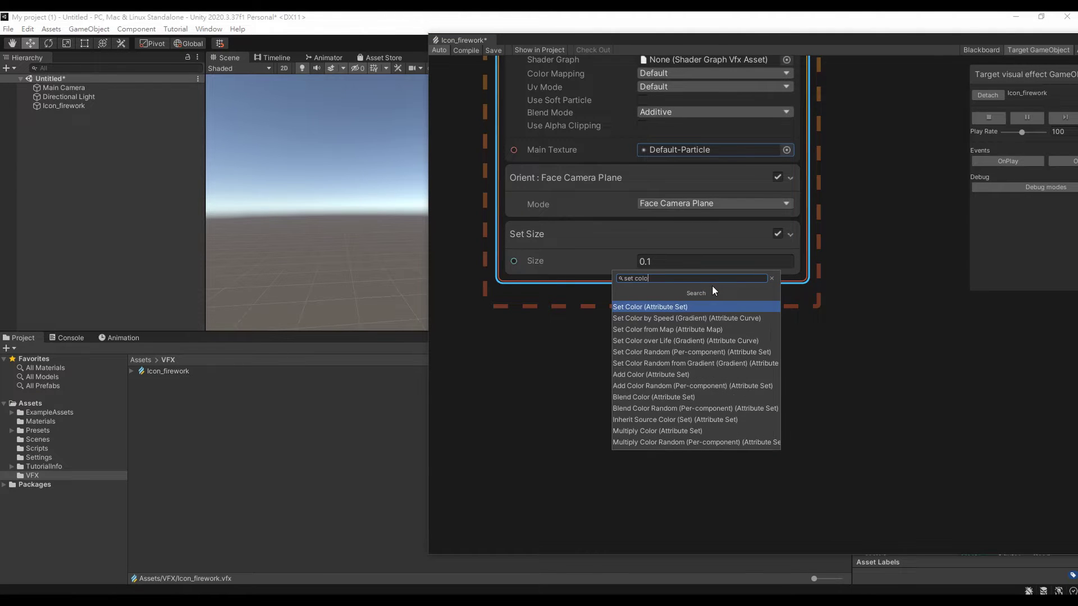
{"action": "type", "text": "r"}
{"action": "left_click", "coordinate": [709, 303]}
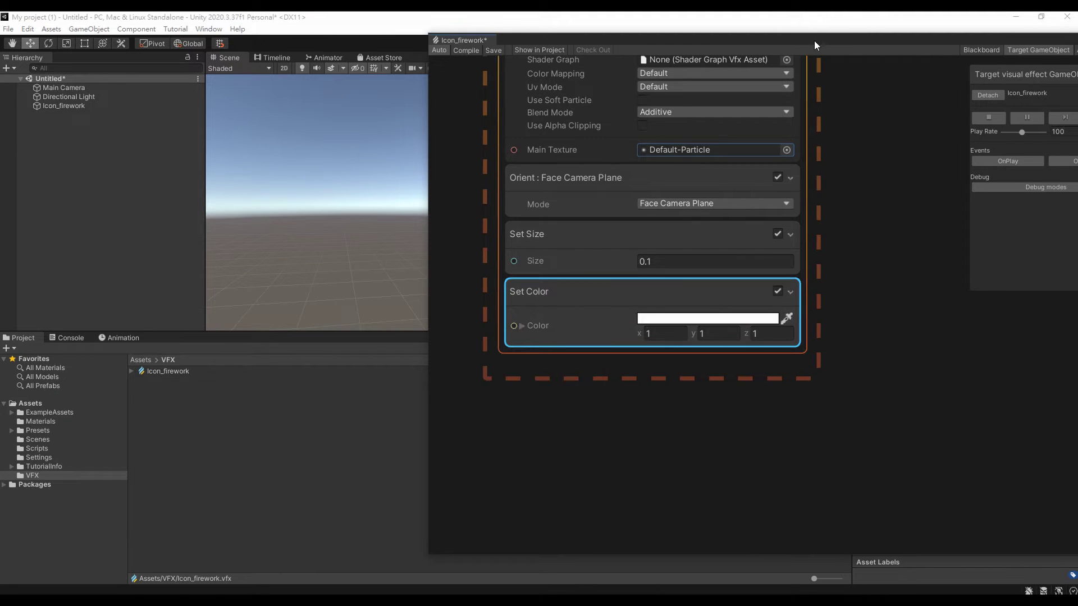
{"action": "left_click_drag", "start_coordinate": [814, 43], "coordinate": [605, 323]}
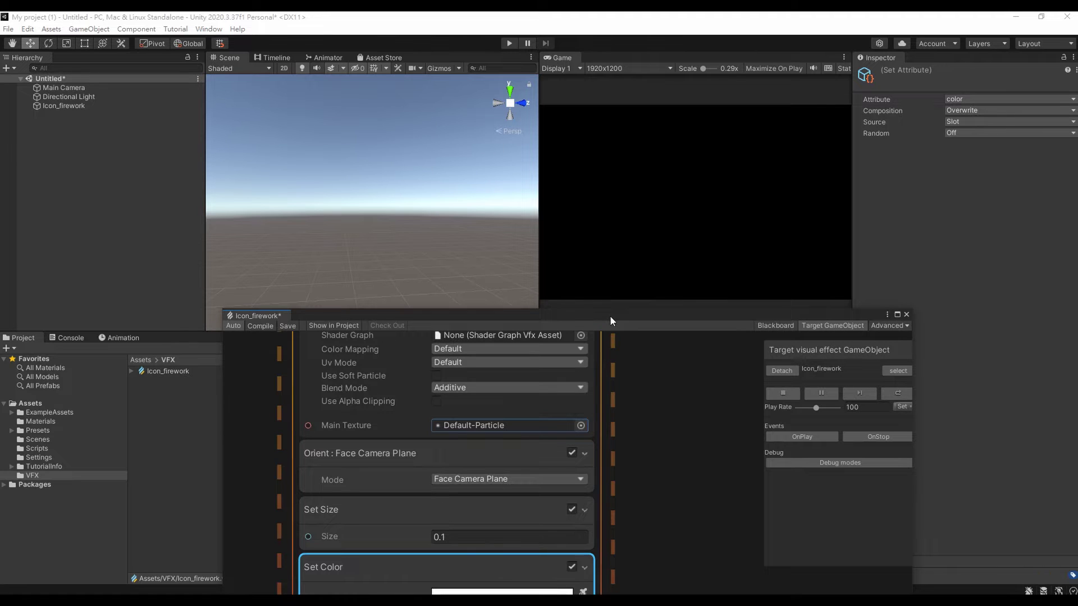
Change the Set Size block's Size from 0.1 to 0.2.
{"action": "double_click", "coordinate": [442, 539]}
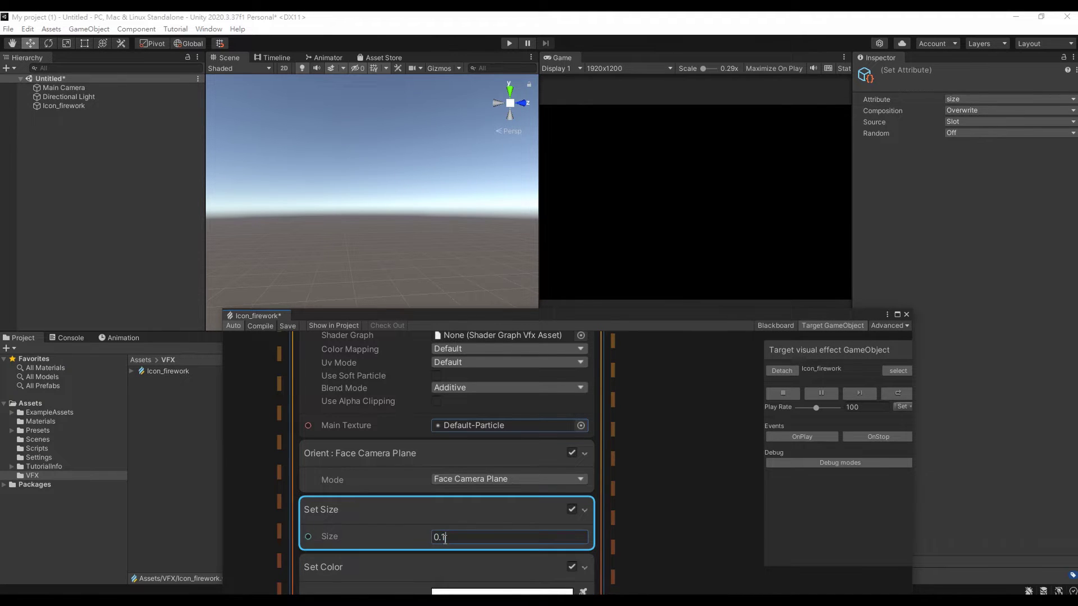
{"action": "type", "text": "1"}
{"action": "key", "text": "Return"}
{"action": "key", "text": "BackSpace"}
{"action": "type", "text": "0."}
{"action": "type", "text": "2"}
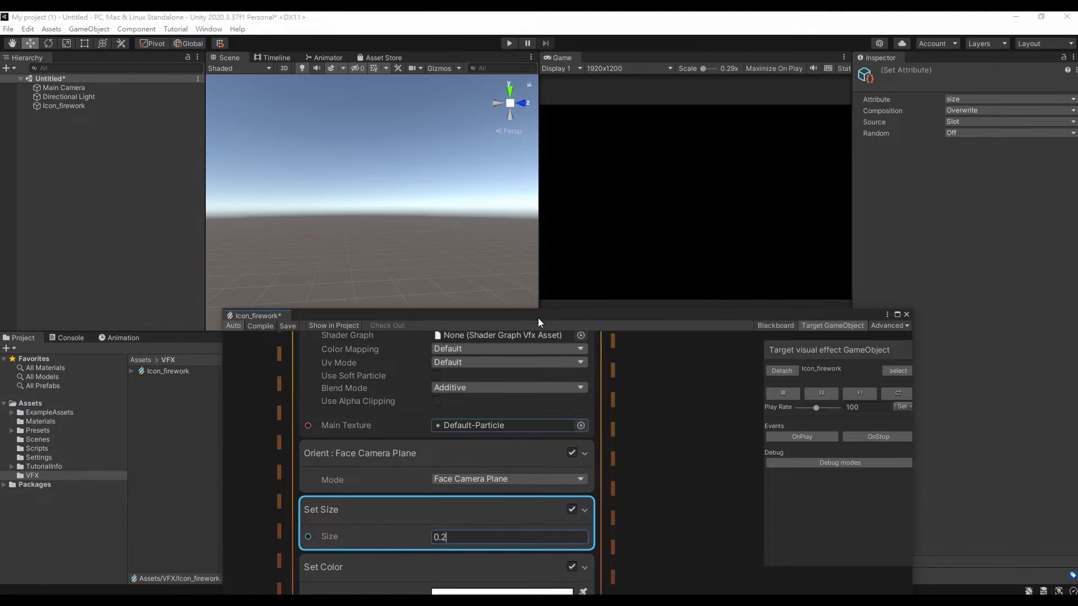
{"action": "left_click_drag", "start_coordinate": [538, 318], "coordinate": [481, 264]}
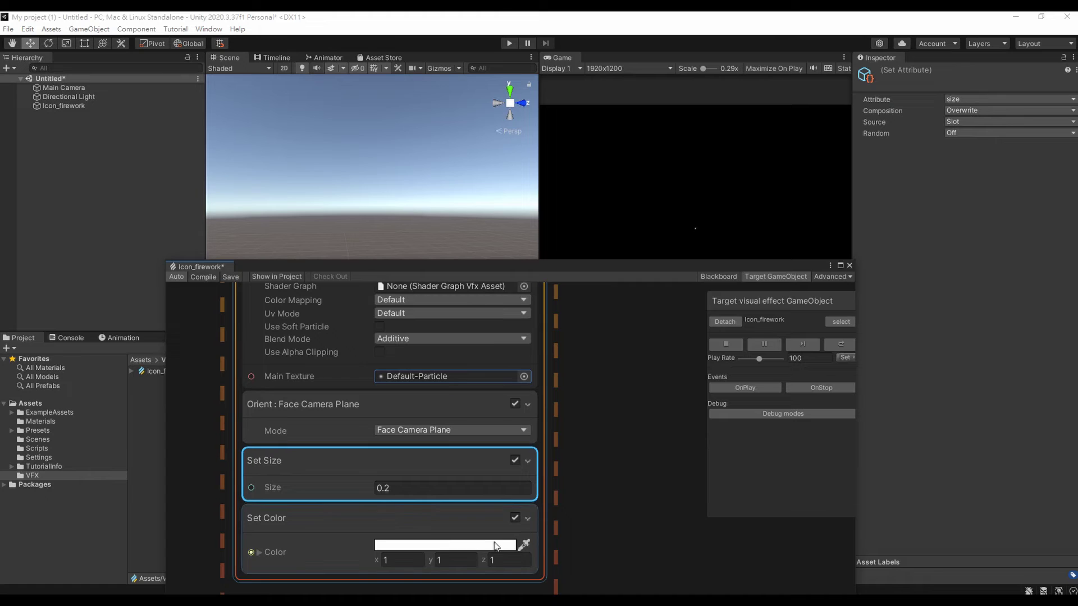
Set the Set Color block to an HDR warm orange (7.62, 4.88, 1.98) at intensity 3.
{"action": "left_click", "coordinate": [487, 544]}
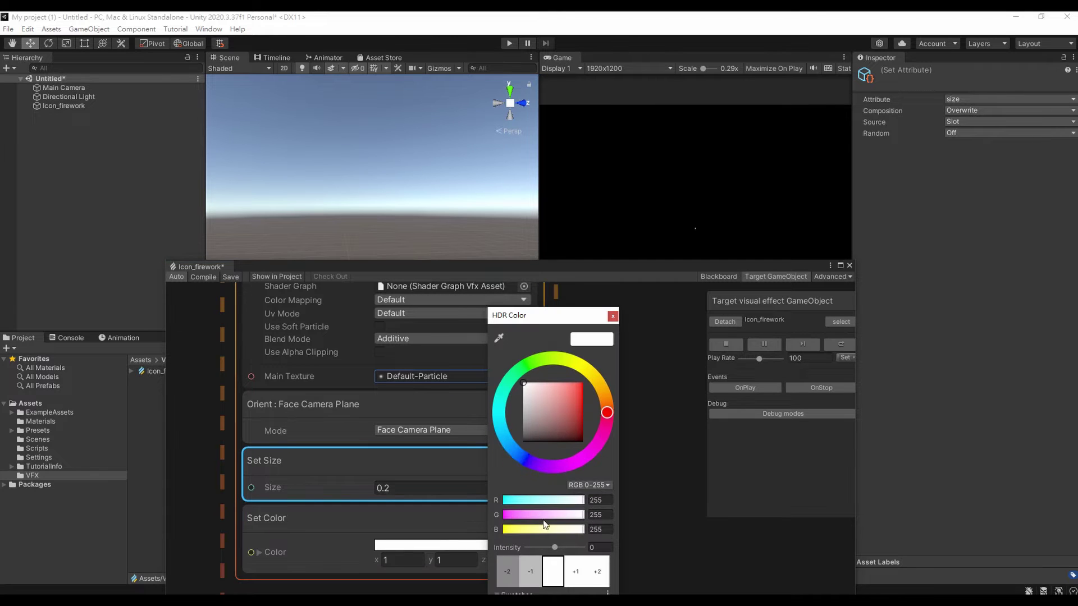
{"action": "left_click", "coordinate": [555, 547]}
{"action": "left_click_drag", "start_coordinate": [555, 547], "coordinate": [559, 548]}
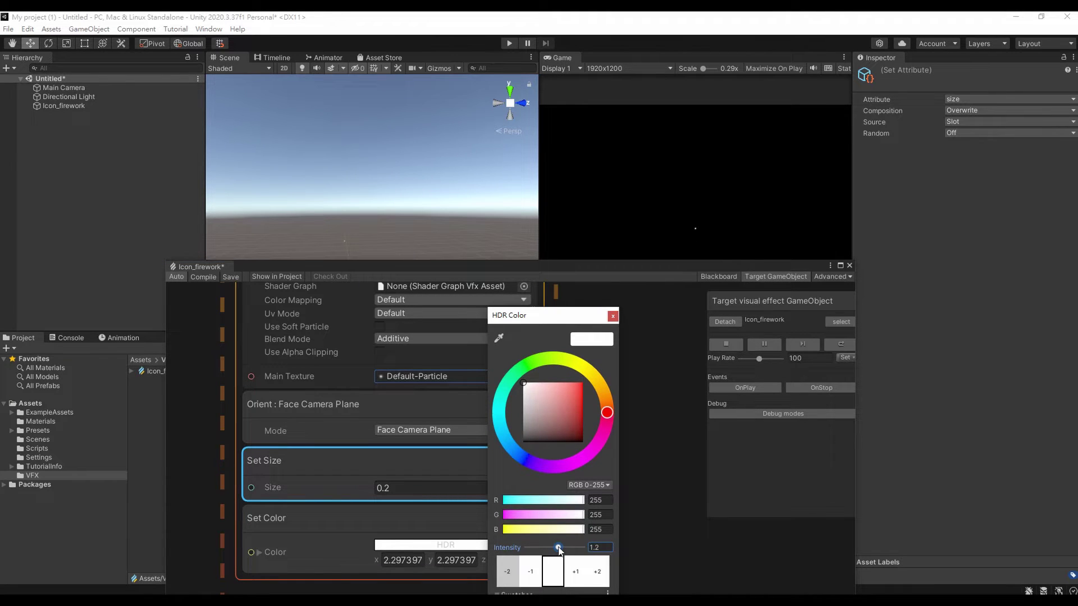
{"action": "left_click", "coordinate": [602, 548]}
{"action": "type", "text": "3"}
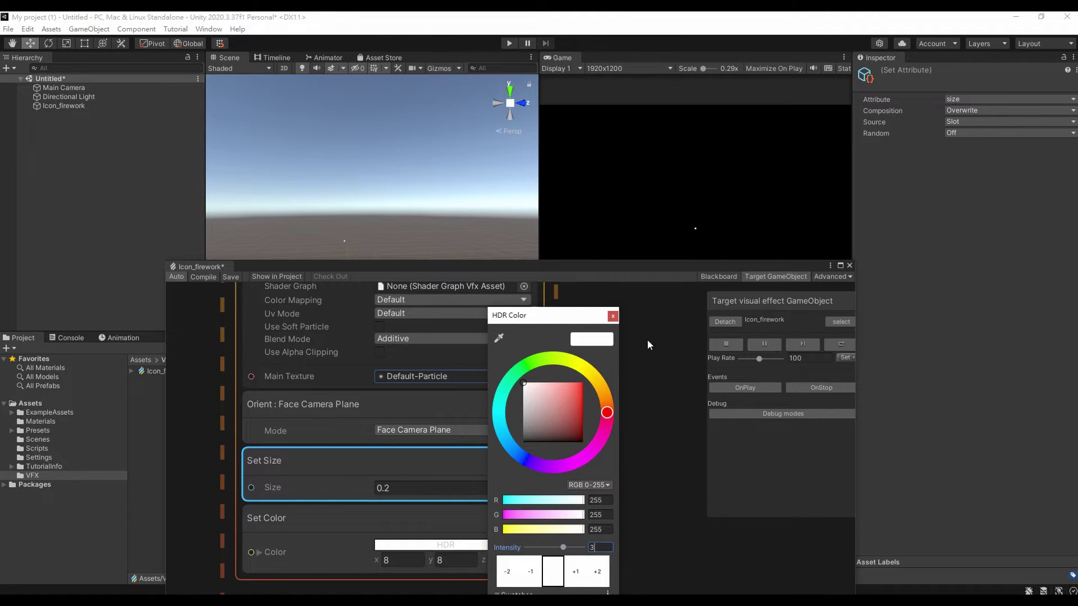
{"action": "left_click", "coordinate": [598, 385]}
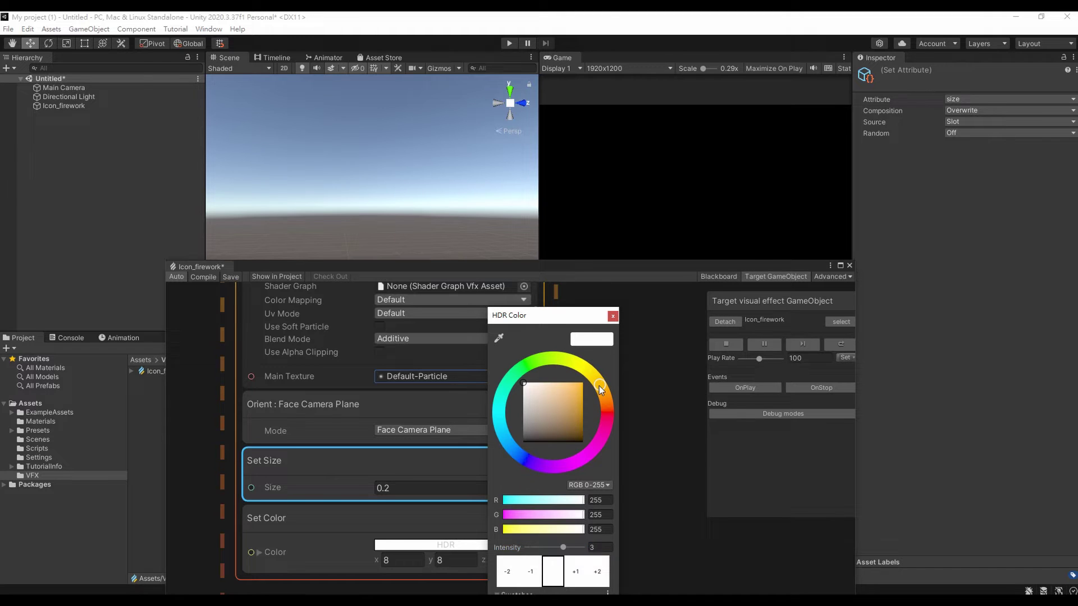
{"action": "left_click", "coordinate": [554, 385]}
{"action": "left_click_drag", "start_coordinate": [554, 387], "coordinate": [567, 386]}
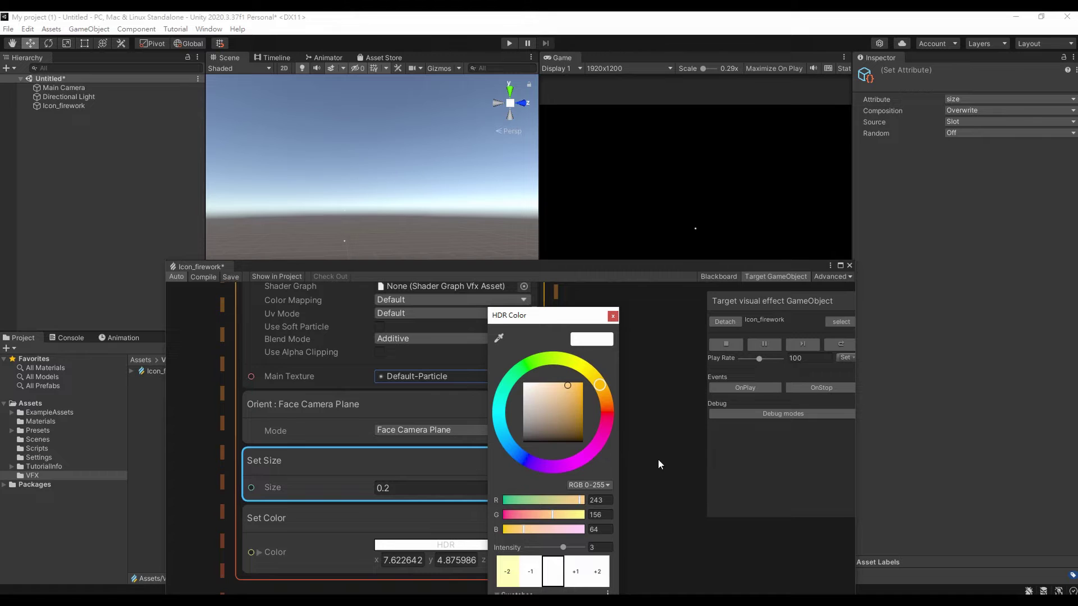
{"action": "left_click", "coordinate": [613, 316]}
{"action": "mouse_move", "coordinate": [616, 264]}
{"action": "left_mouse_down"}
{"action": "mouse_move", "coordinate": [710, 274]}
{"action": "mouse_move", "coordinate": [663, 150]}
{"action": "left_mouse_up"}
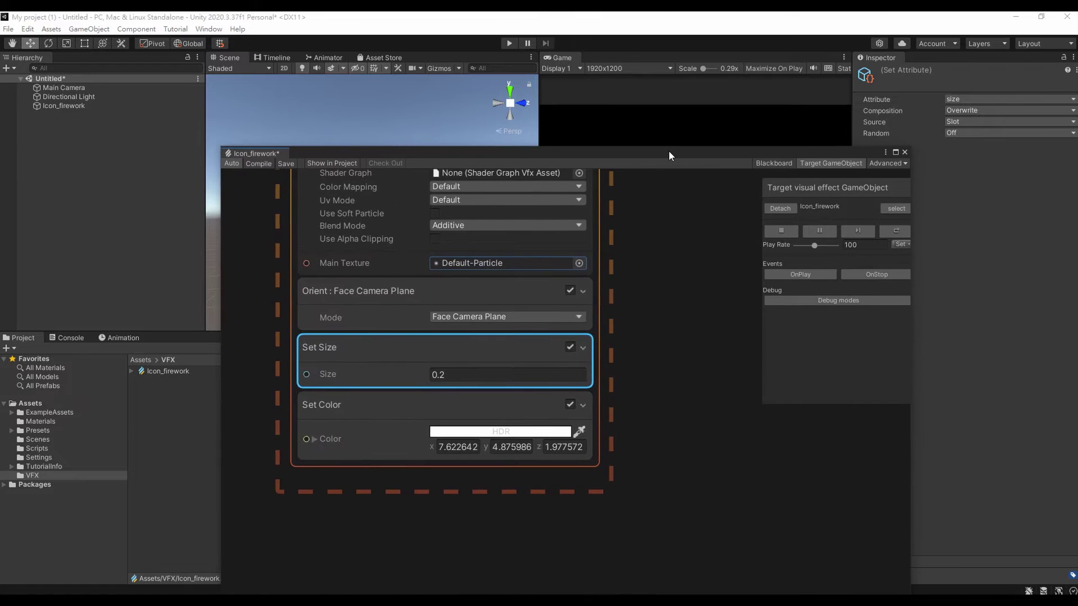
Add a Trigger Event Always block to Update Particle.
{"action": "scroll", "coordinate": [640, 296], "scroll_direction": "up", "scroll_amount": 5}
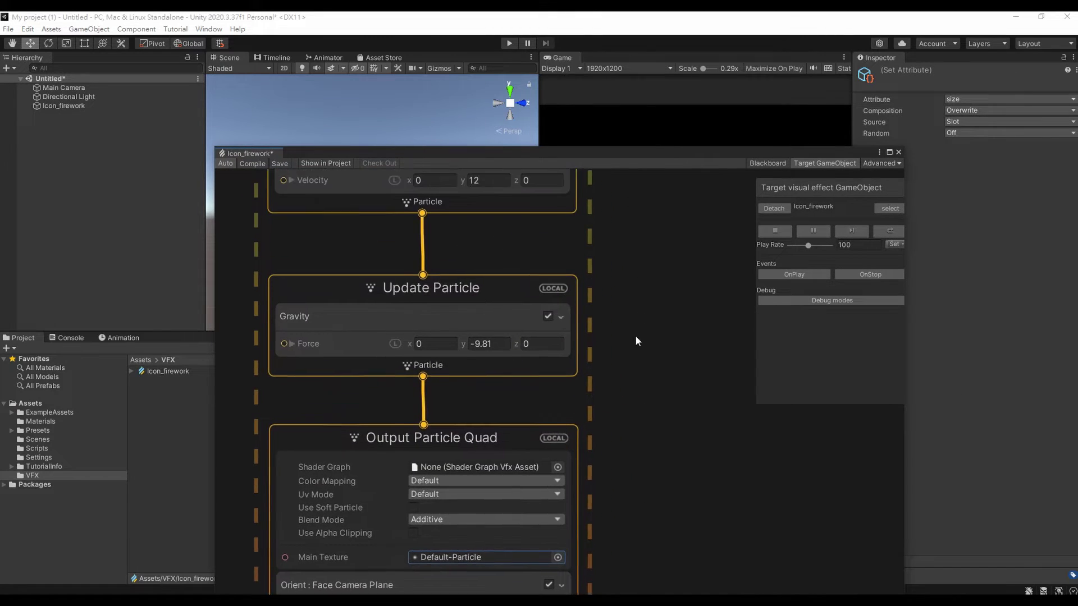
{"action": "scroll", "coordinate": [628, 320], "scroll_direction": "down", "scroll_amount": 1}
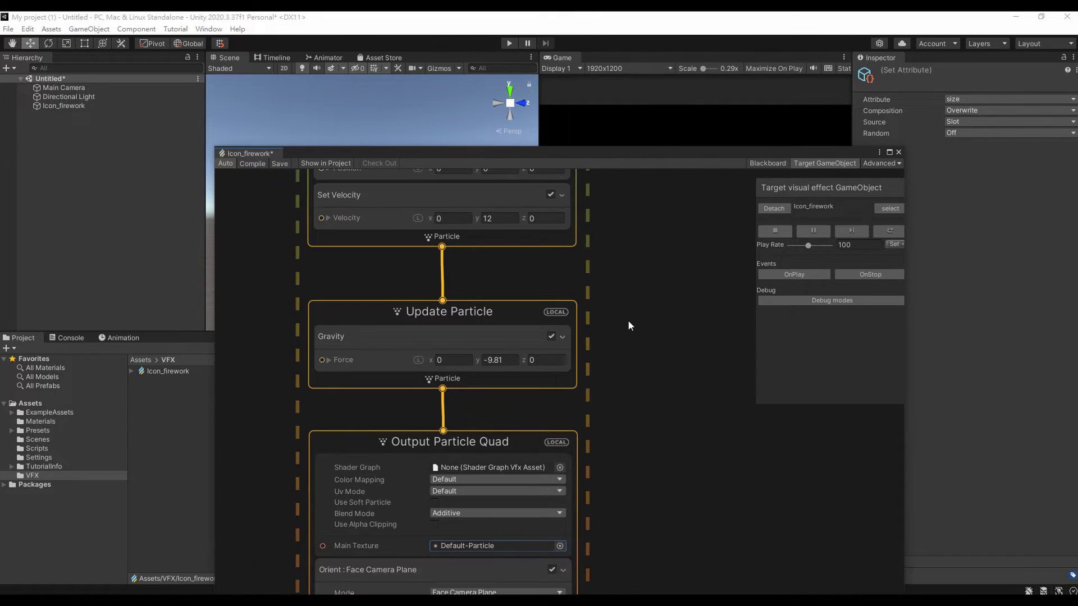
{"action": "right_click", "coordinate": [521, 382]}
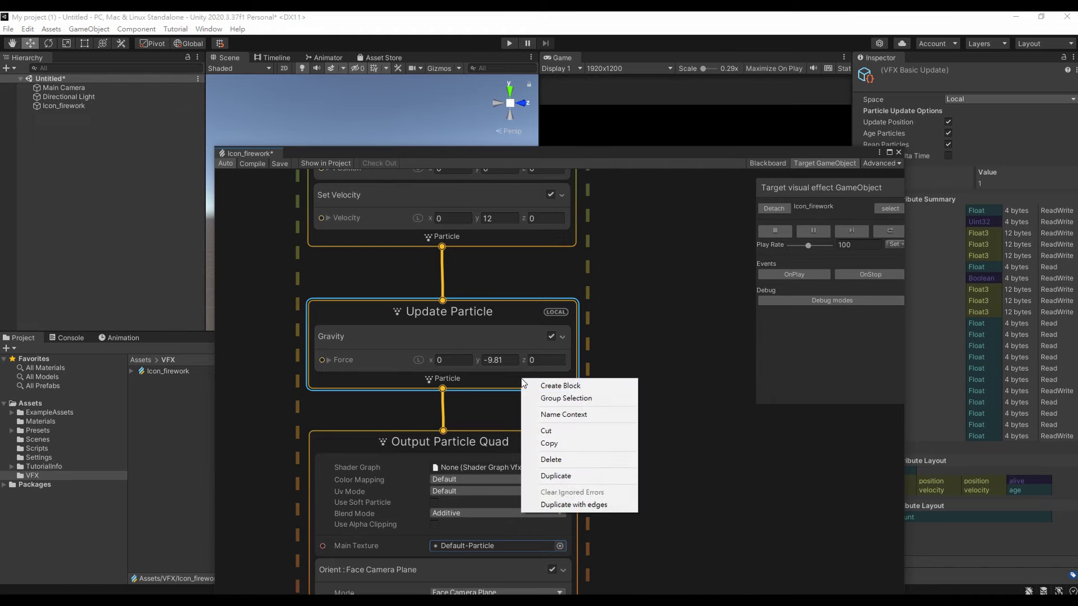
{"action": "left_click", "coordinate": [547, 380]}
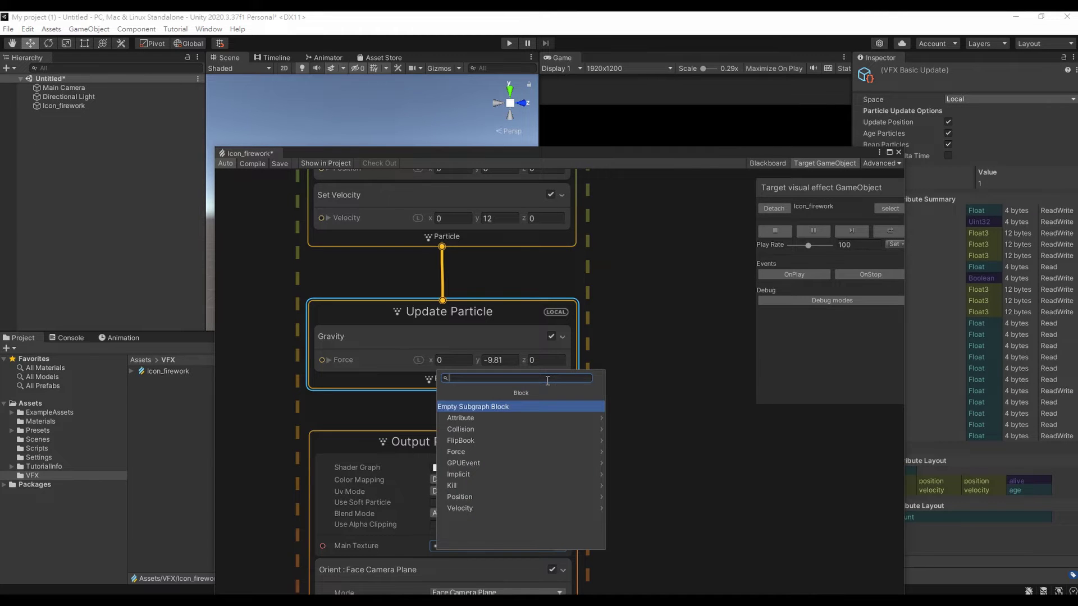
{"action": "type", "text": "trigger"}
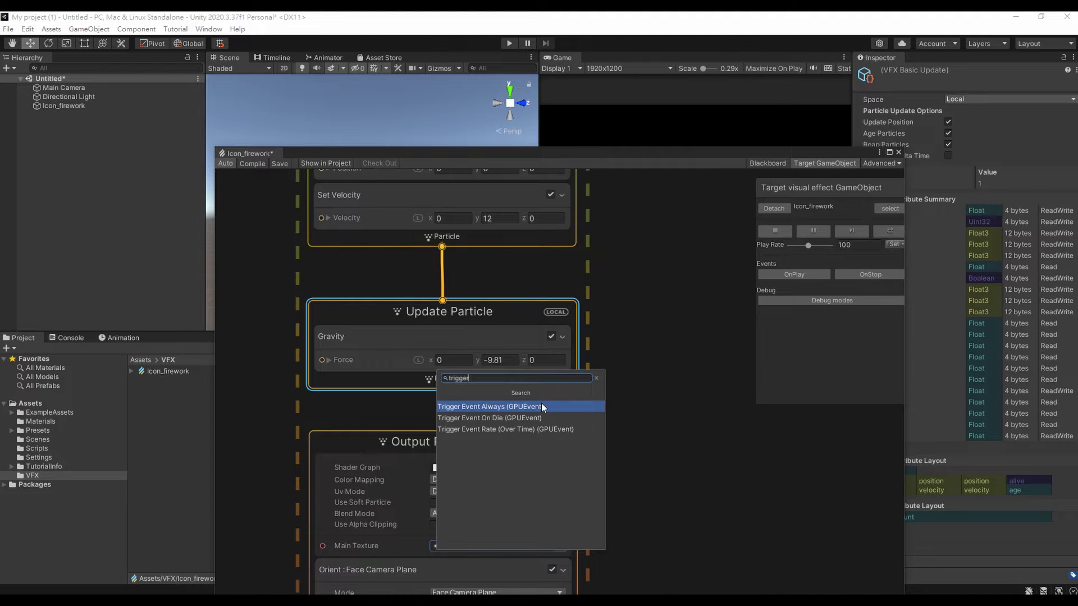
{"action": "left_click", "coordinate": [541, 406]}
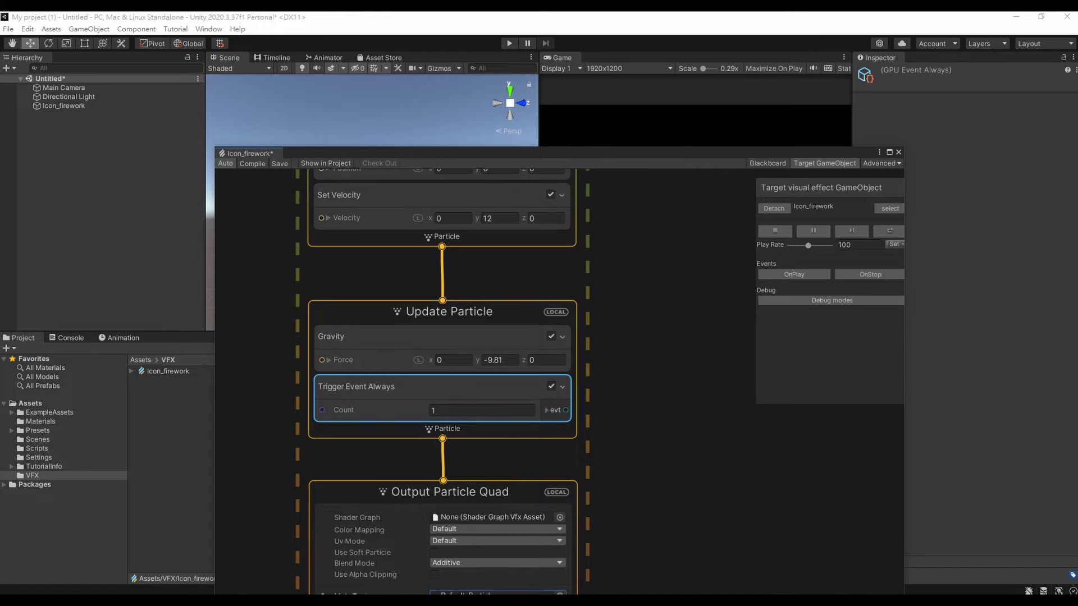
Wire the trigger's event to a new GPUEvent feeding a new Initialize Particle system (capacity 128).
{"action": "left_click_drag", "start_coordinate": [566, 410], "coordinate": [612, 391]}
{"action": "left_click", "coordinate": [615, 416]}
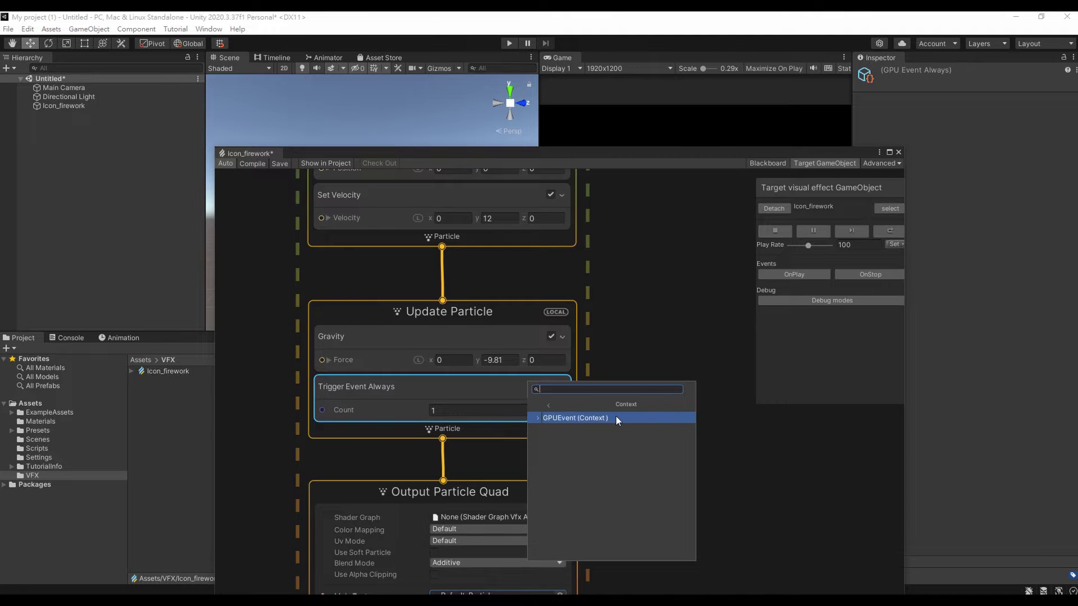
{"action": "left_click", "coordinate": [616, 416]}
{"action": "scroll", "coordinate": [703, 302], "scroll_direction": "down", "scroll_amount": 3}
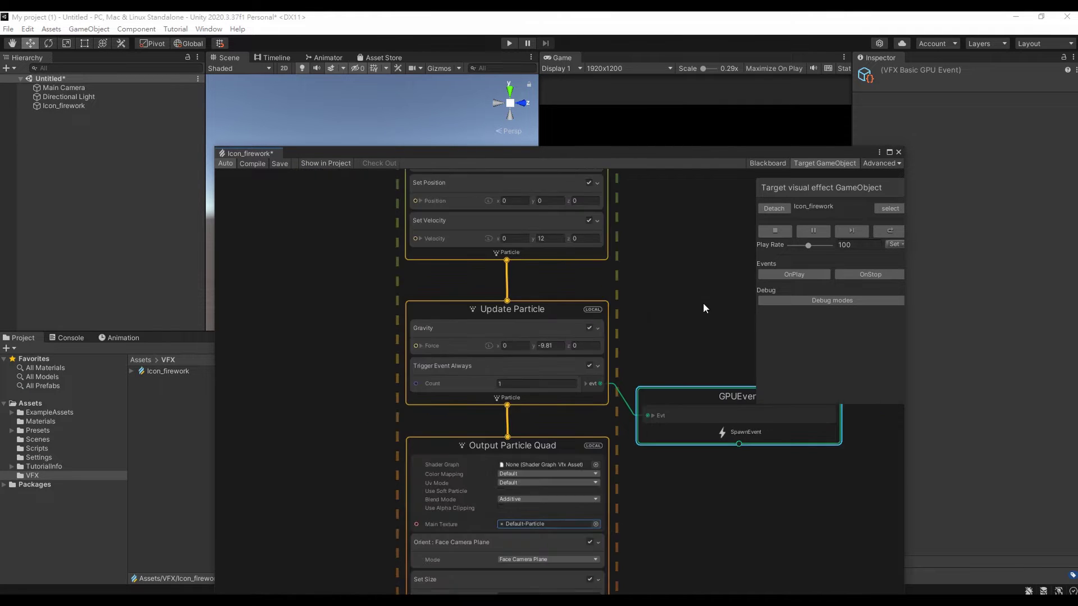
{"action": "middle_click_drag", "start_coordinate": [692, 309], "coordinate": [495, 207]}
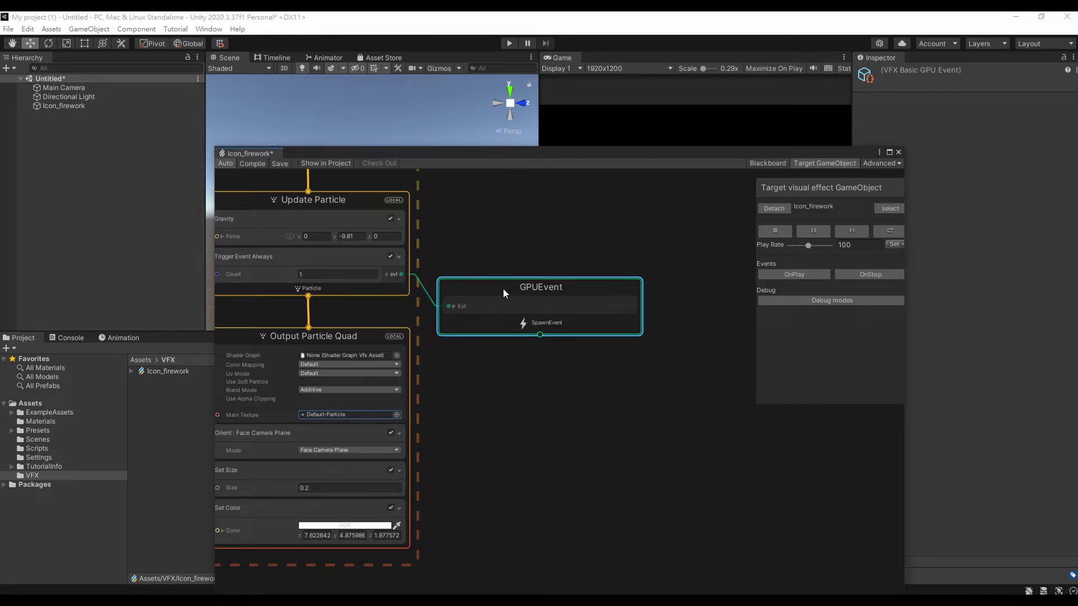
{"action": "left_click_drag", "start_coordinate": [509, 278], "coordinate": [527, 208]}
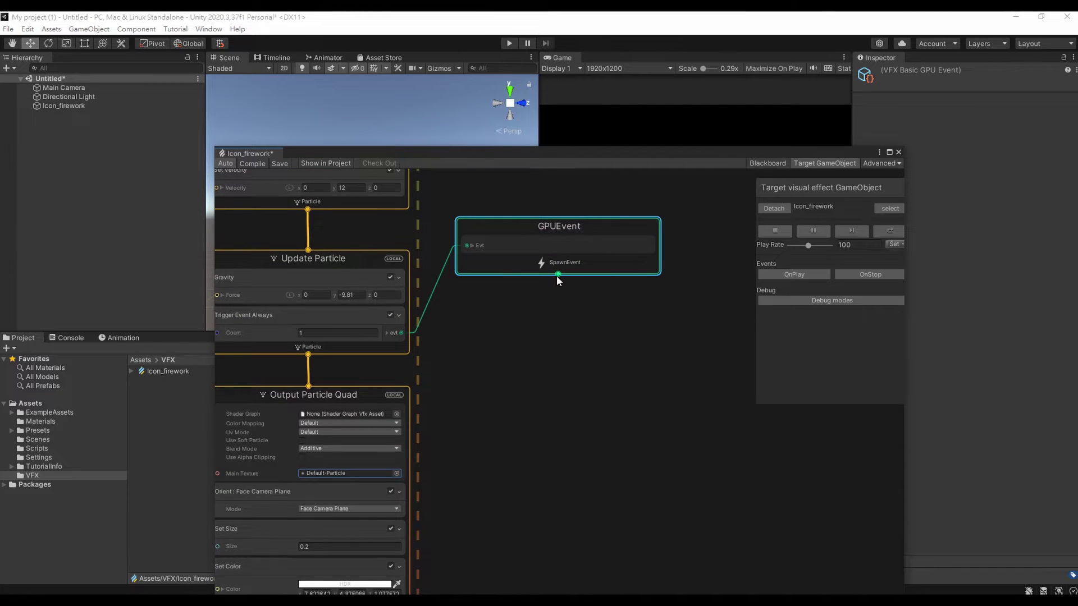
{"action": "left_click_drag", "start_coordinate": [557, 274], "coordinate": [556, 300]}
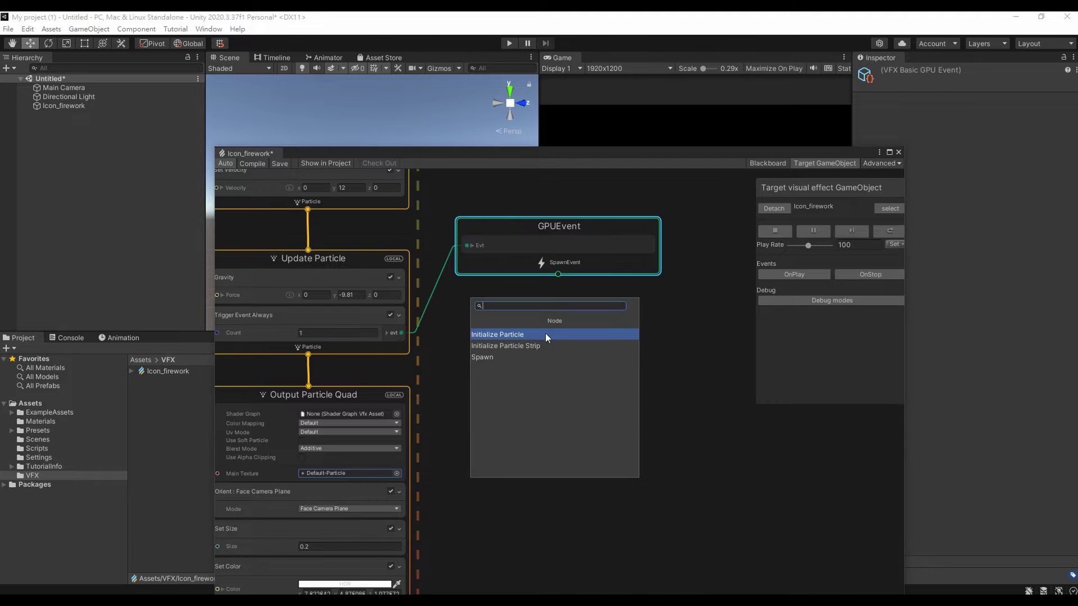
{"action": "left_click", "coordinate": [547, 336]}
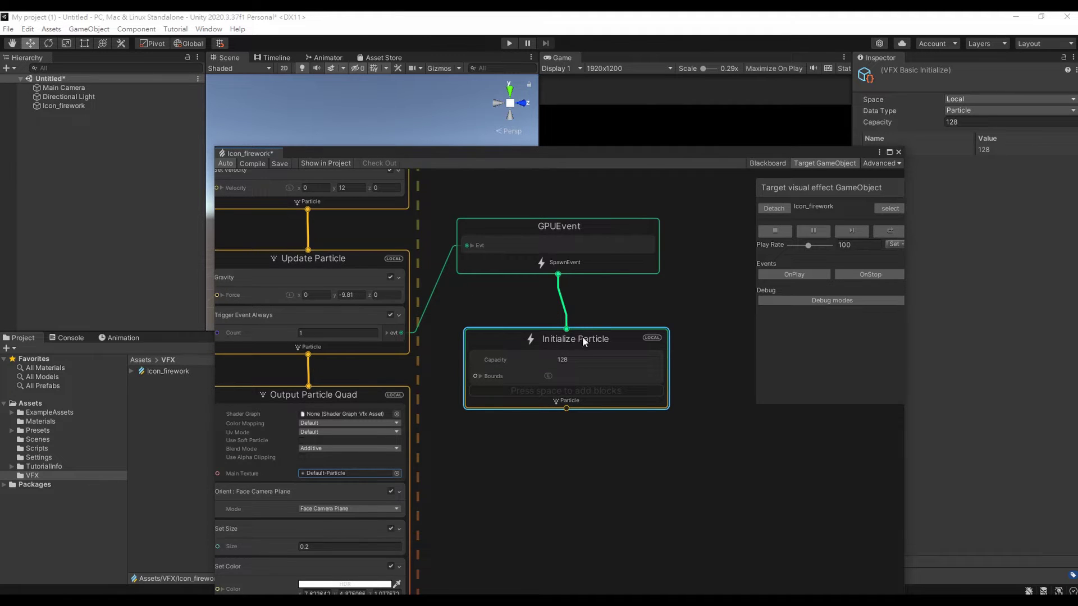
{"action": "left_click_drag", "start_coordinate": [583, 338], "coordinate": [574, 305]}
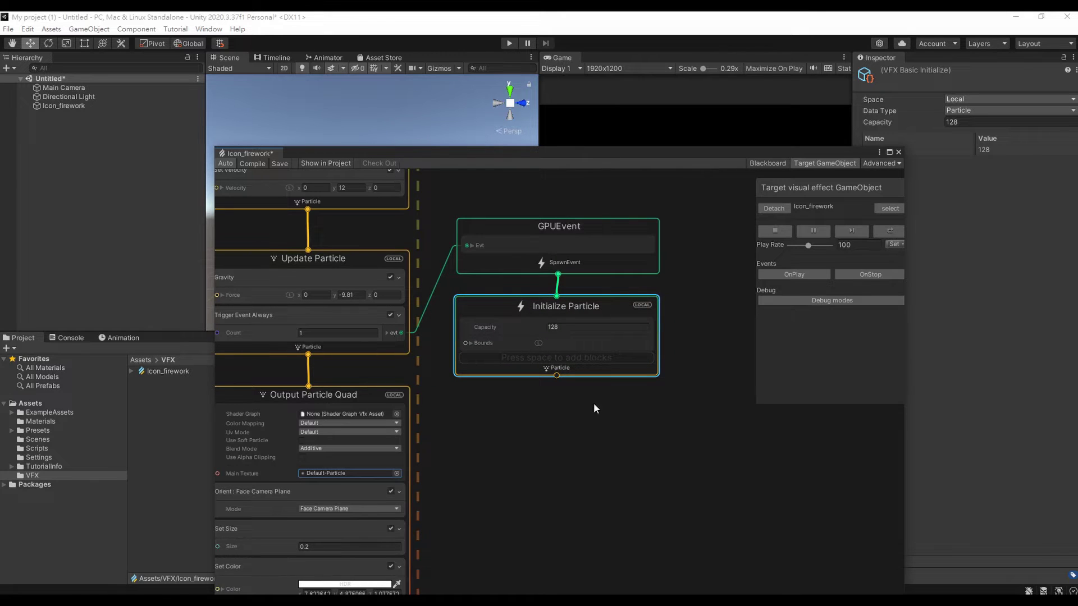
Add a Set Lifetime block (lifetime 1) to the burst's Initialize Particle.
{"action": "right_click", "coordinate": [608, 368]}
{"action": "left_click", "coordinate": [629, 375]}
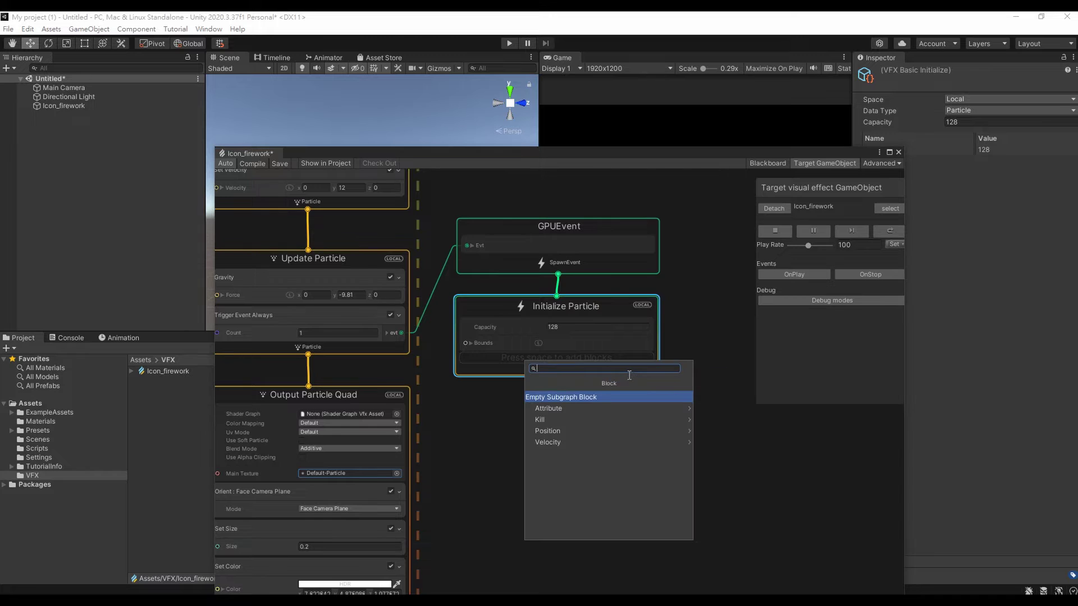
{"action": "type", "text": "set"}
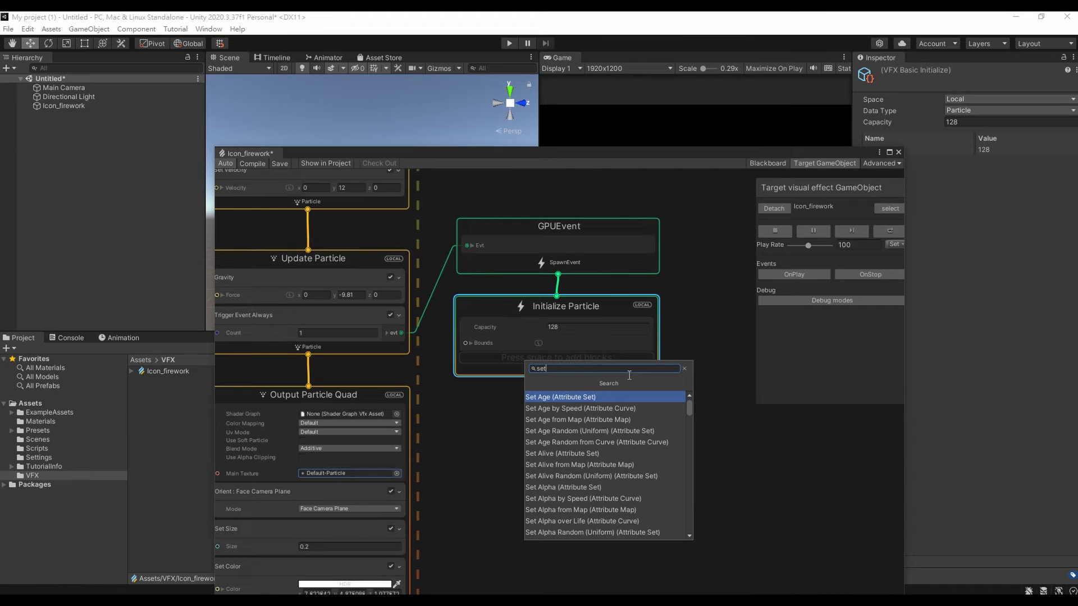
{"action": "type", "text": " life"}
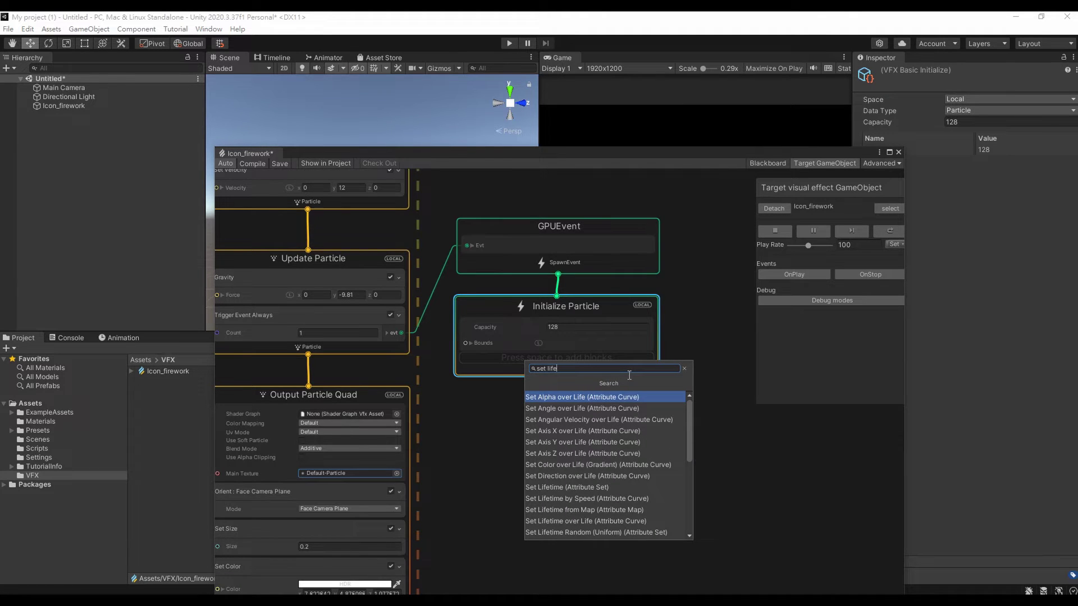
{"action": "left_click", "coordinate": [612, 485]}
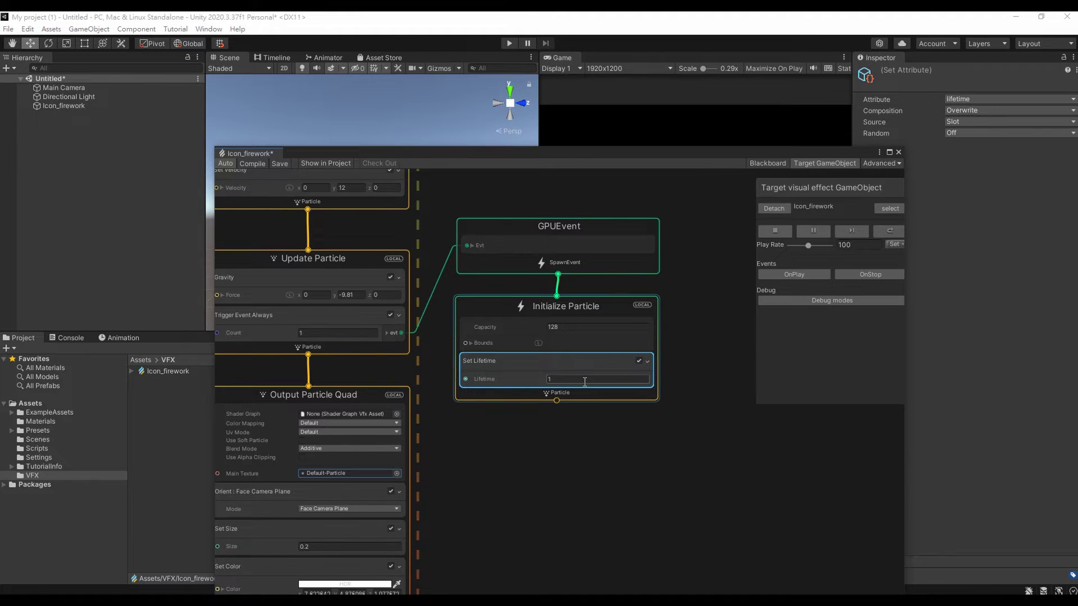
Add an Inherit Source Position block below Set Lifetime.
{"action": "right_click", "coordinate": [592, 392]}
{"action": "left_click", "coordinate": [607, 399]}
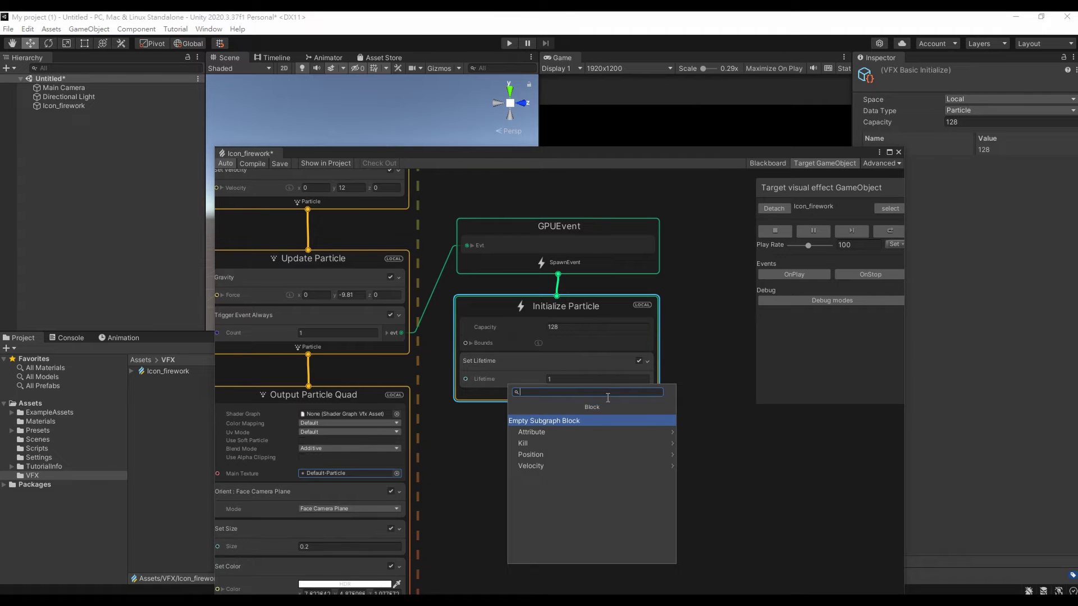
{"action": "type", "text": "inher"}
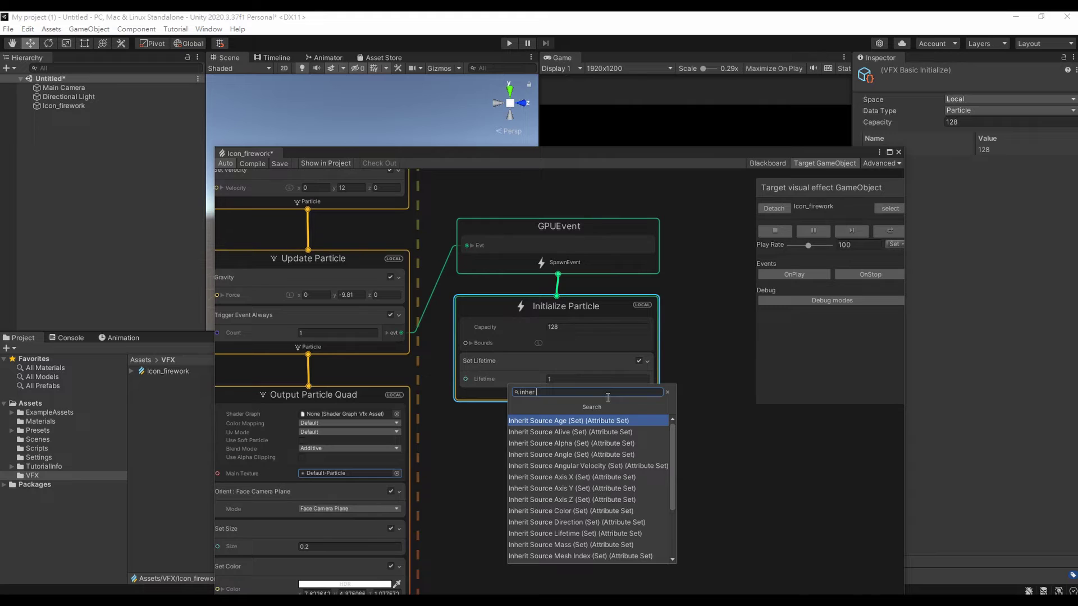
{"action": "type", "text": " pos"}
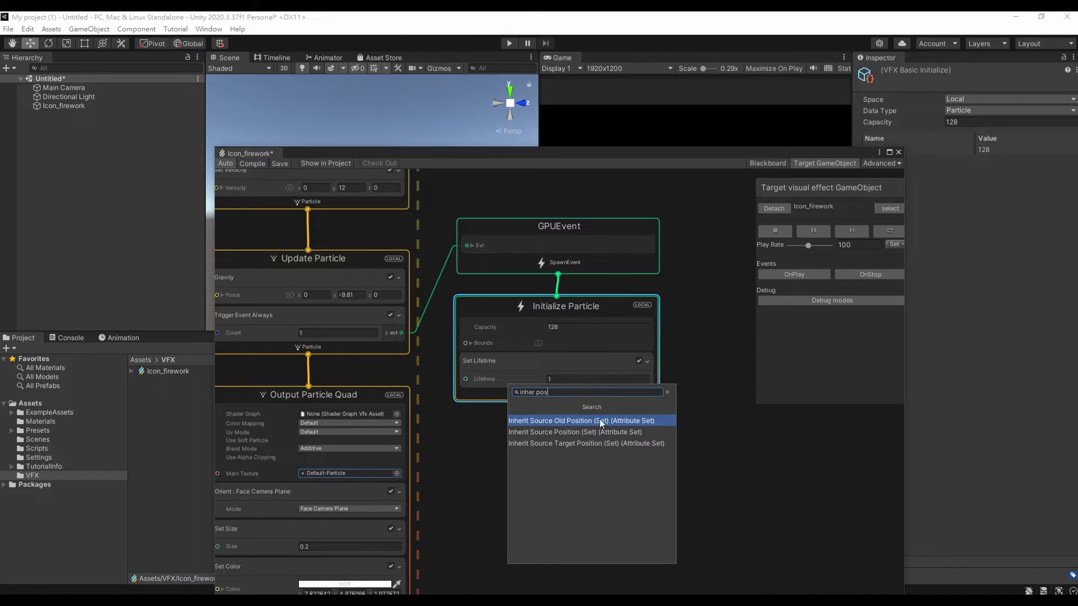
{"action": "left_click", "coordinate": [597, 432]}
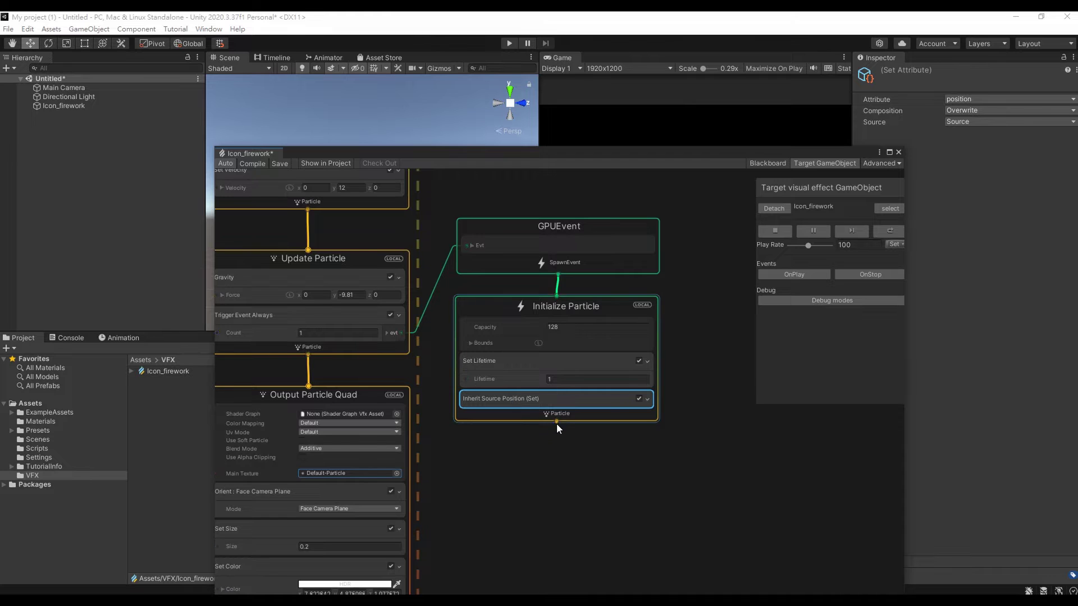
Add an Update Particle context after the burst's Initialize Particle.
{"action": "left_click_drag", "start_coordinate": [556, 421], "coordinate": [558, 439]}
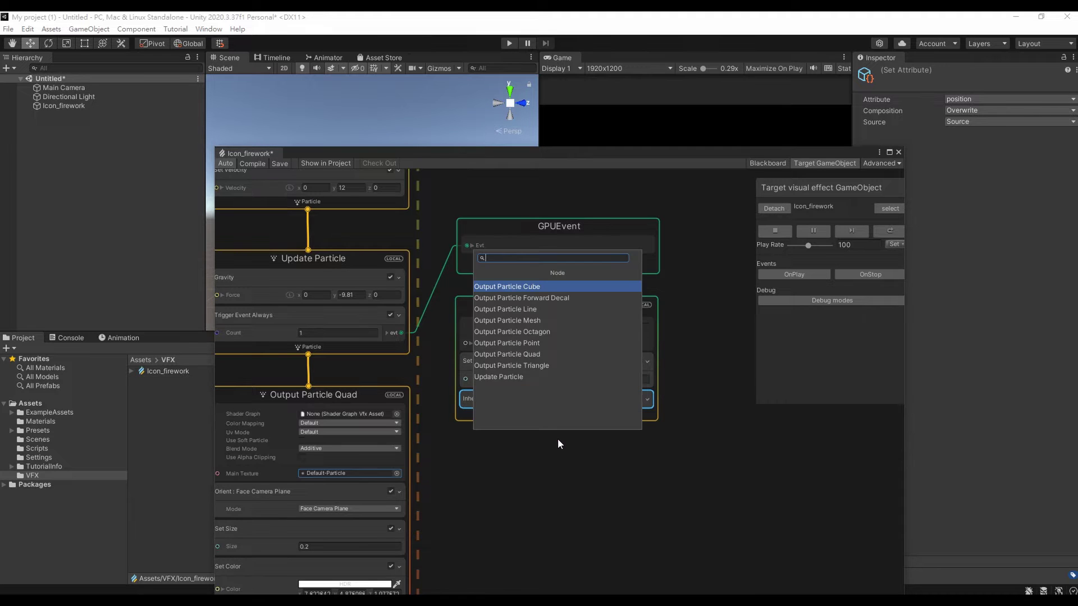
{"action": "left_click", "coordinate": [540, 376]}
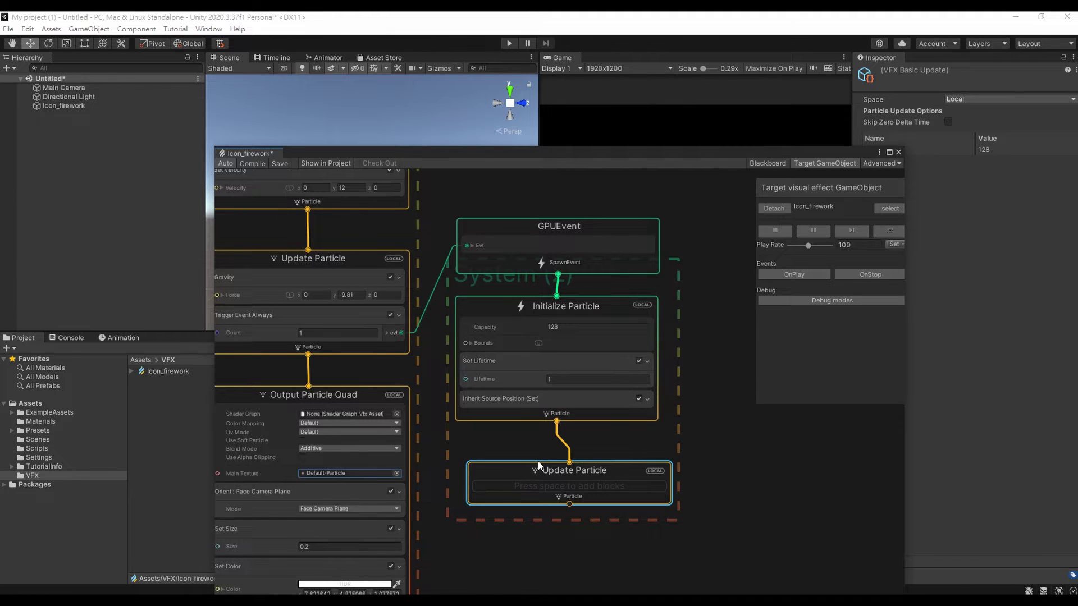
{"action": "left_click_drag", "start_coordinate": [538, 461], "coordinate": [524, 437]}
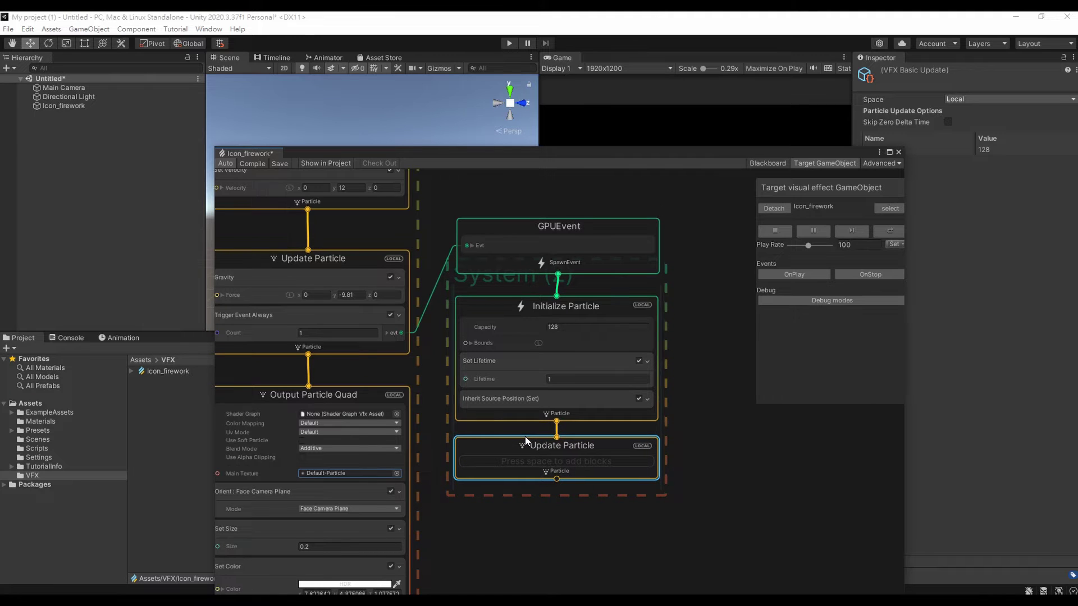
Add an Output Particle Quad after the burst's Update Particle.
{"action": "middle_click_drag", "start_coordinate": [712, 450], "coordinate": [726, 286]}
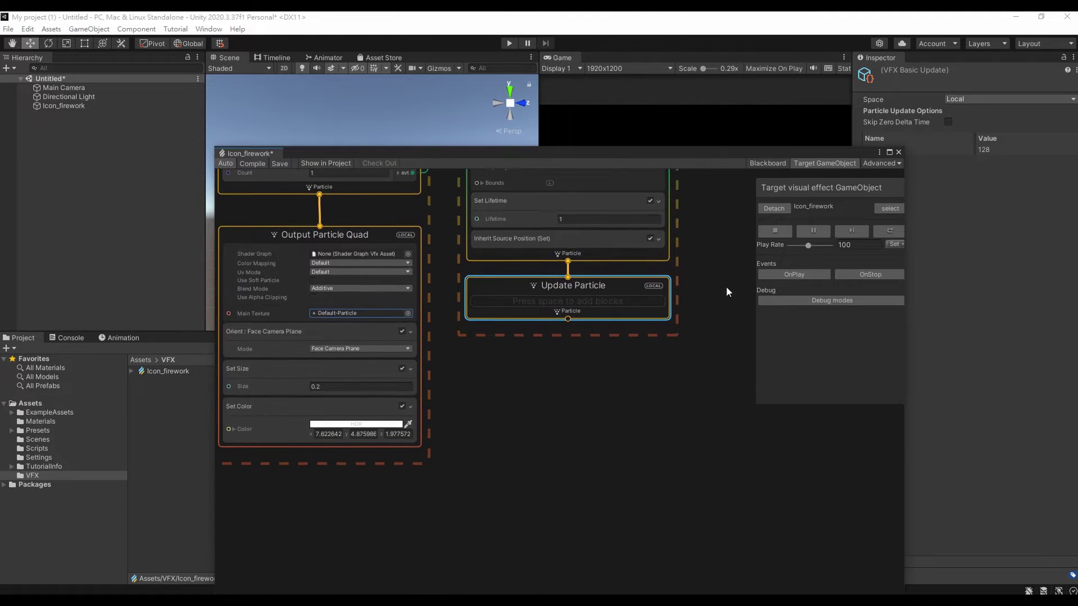
{"action": "left_click_drag", "start_coordinate": [567, 321], "coordinate": [563, 364]}
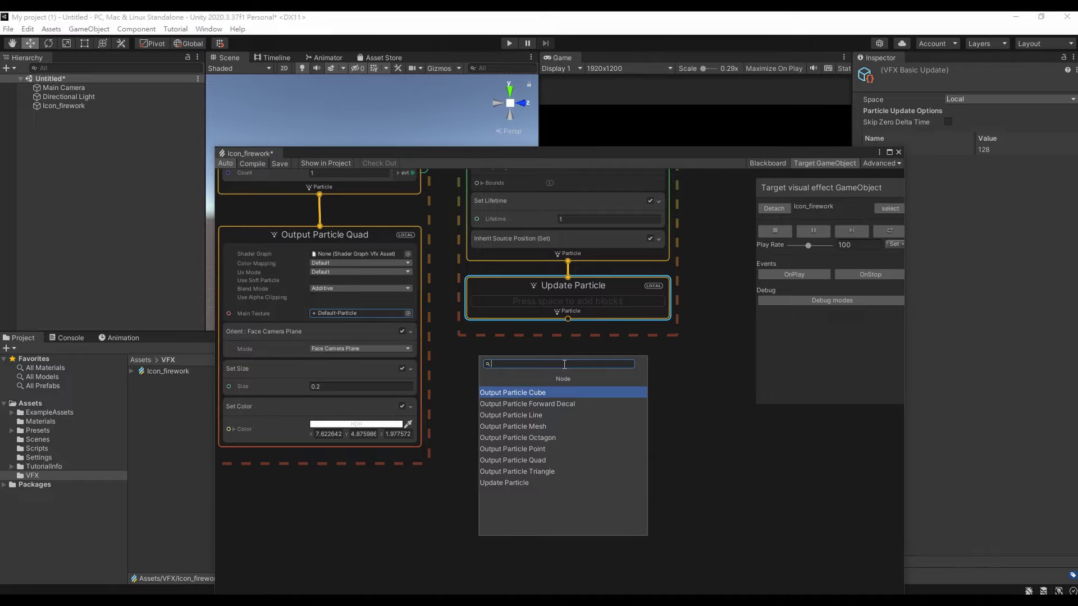
{"action": "left_click", "coordinate": [554, 460]}
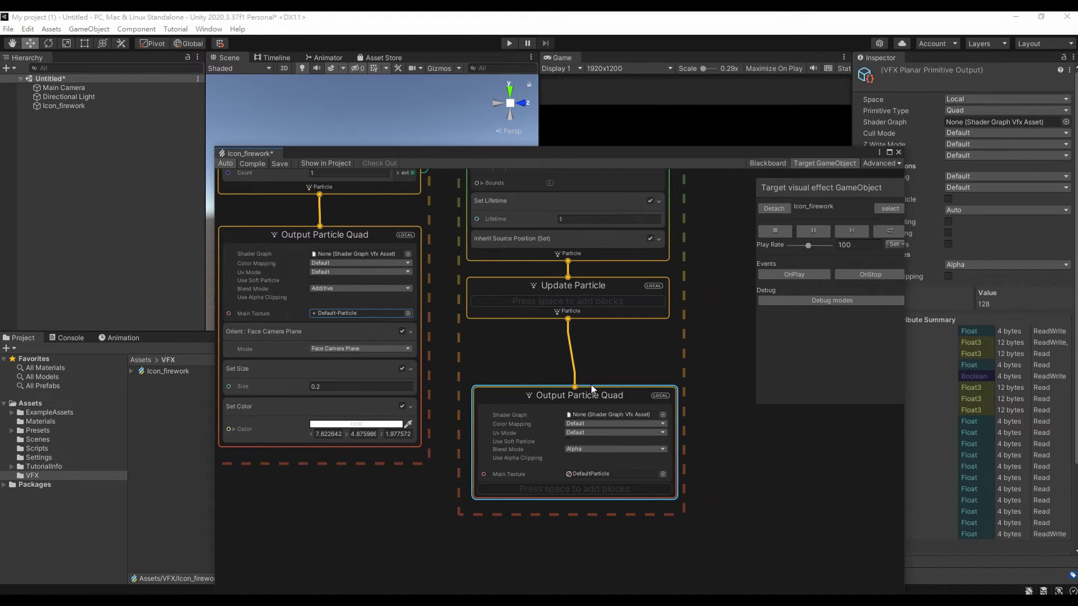
{"action": "left_click_drag", "start_coordinate": [591, 389], "coordinate": [586, 340]}
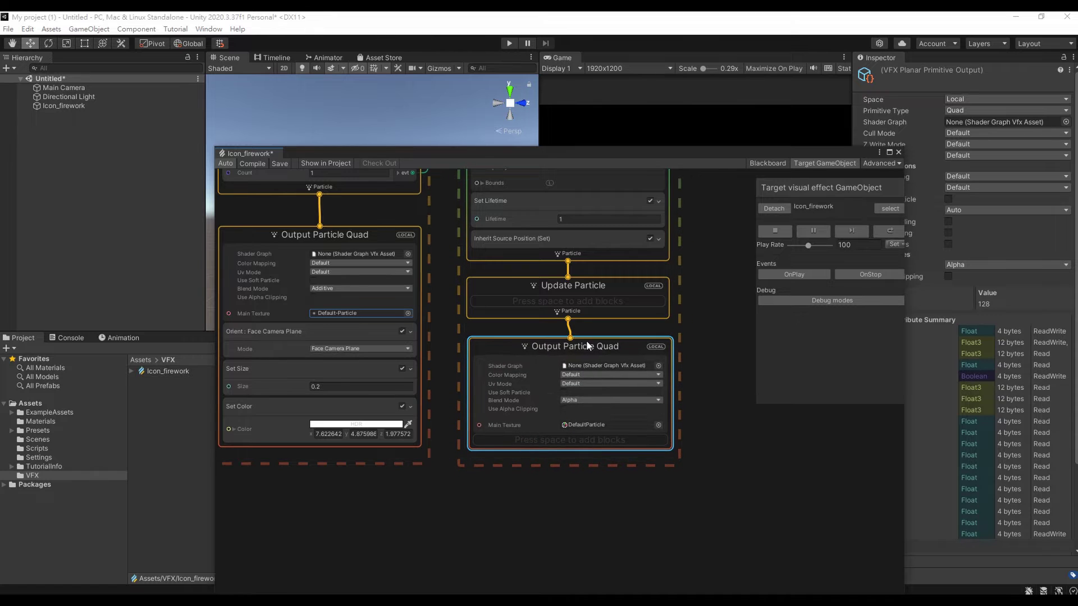
{"action": "left_click_drag", "start_coordinate": [650, 159], "coordinate": [686, 299]}
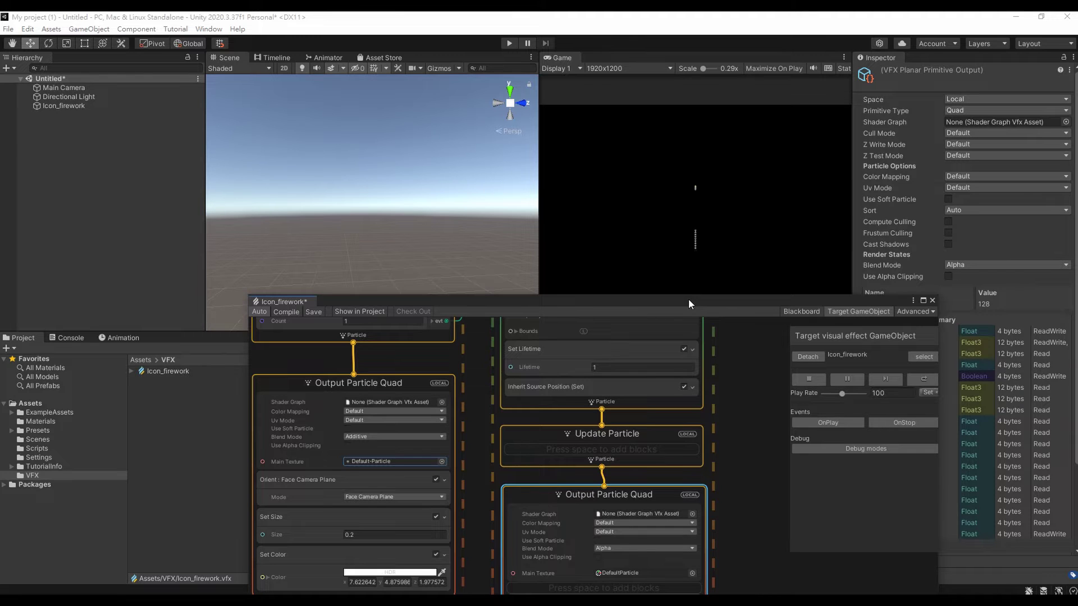
{"action": "middle_click_drag", "start_coordinate": [734, 332], "coordinate": [747, 471]}
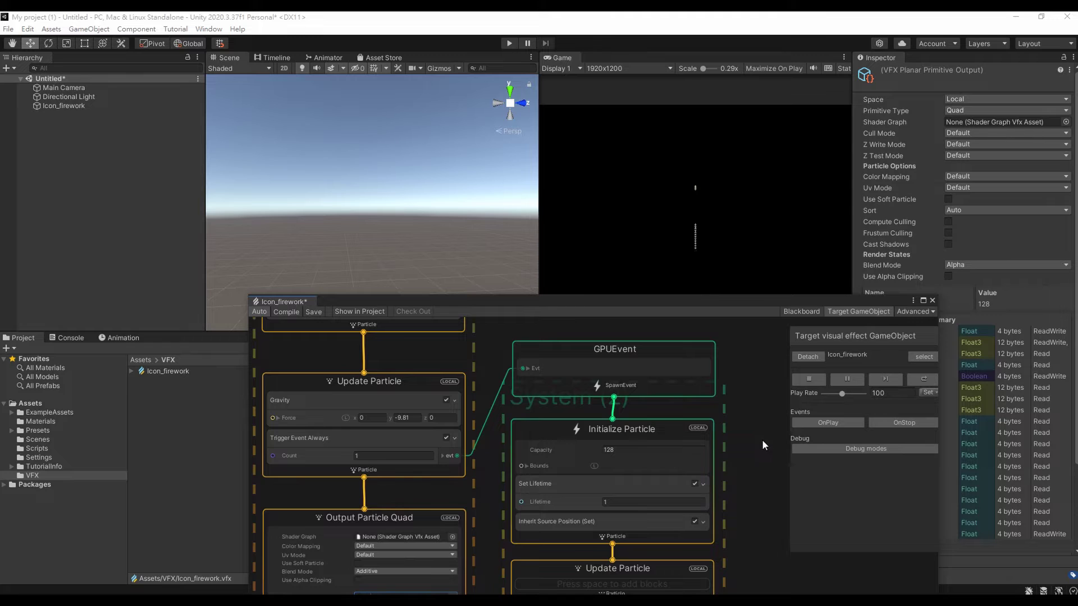
Set burst Capacity to 500, Trigger Event Always Count to 2, and burst Set Lifetime to 0.25.
{"action": "left_click", "coordinate": [652, 441]}
{"action": "double_click", "coordinate": [634, 449]}
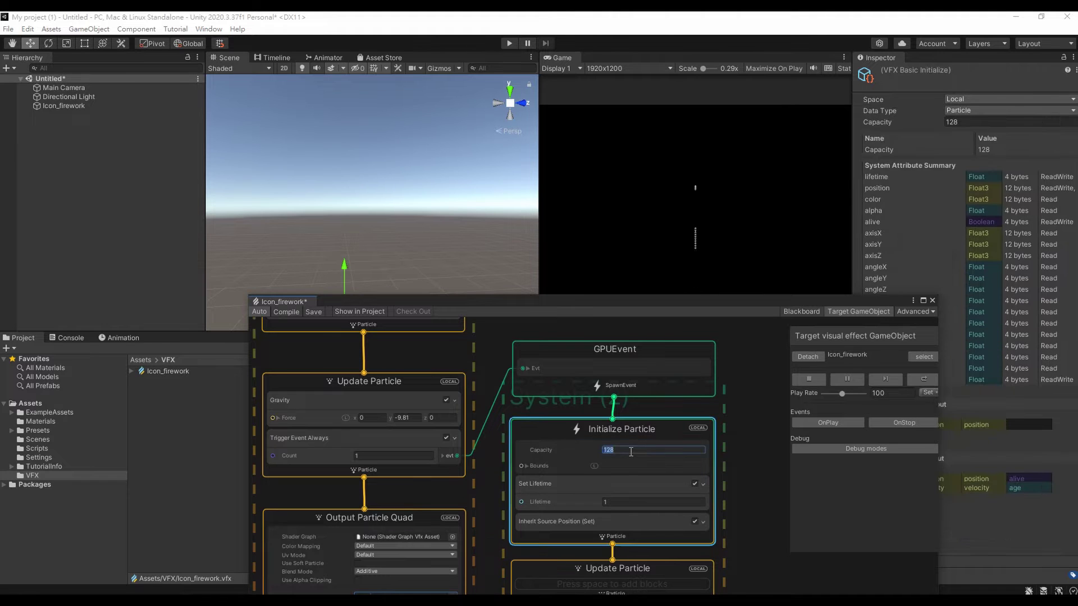
{"action": "type", "text": "500"}
{"action": "left_click", "coordinate": [393, 457]}
{"action": "left_click", "coordinate": [394, 456]}
{"action": "type", "text": "2"}
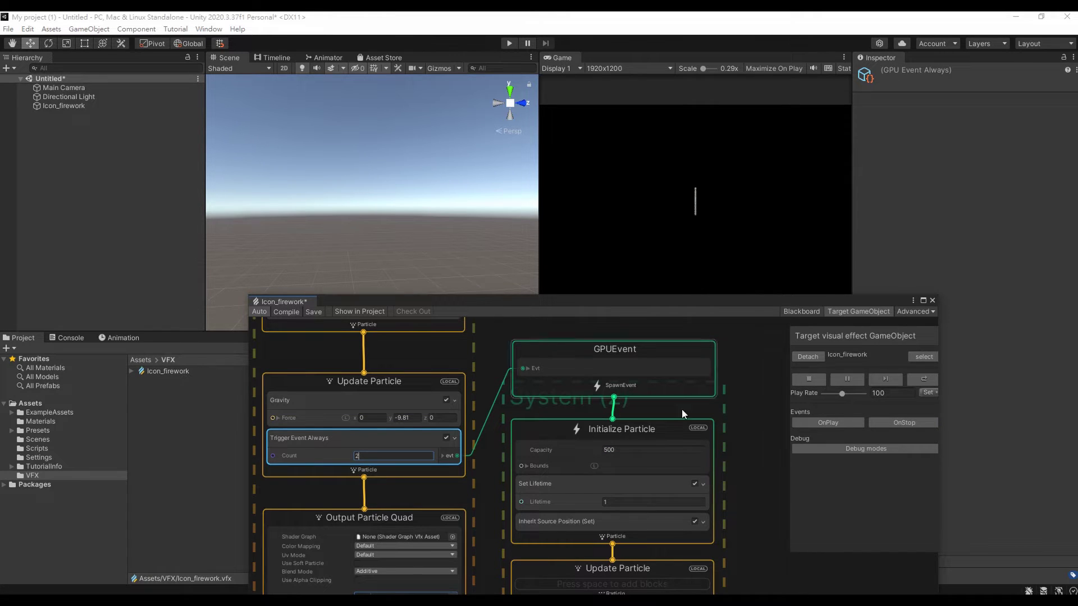
{"action": "left_click", "coordinate": [634, 502]}
{"action": "type", "text": "0.2"}
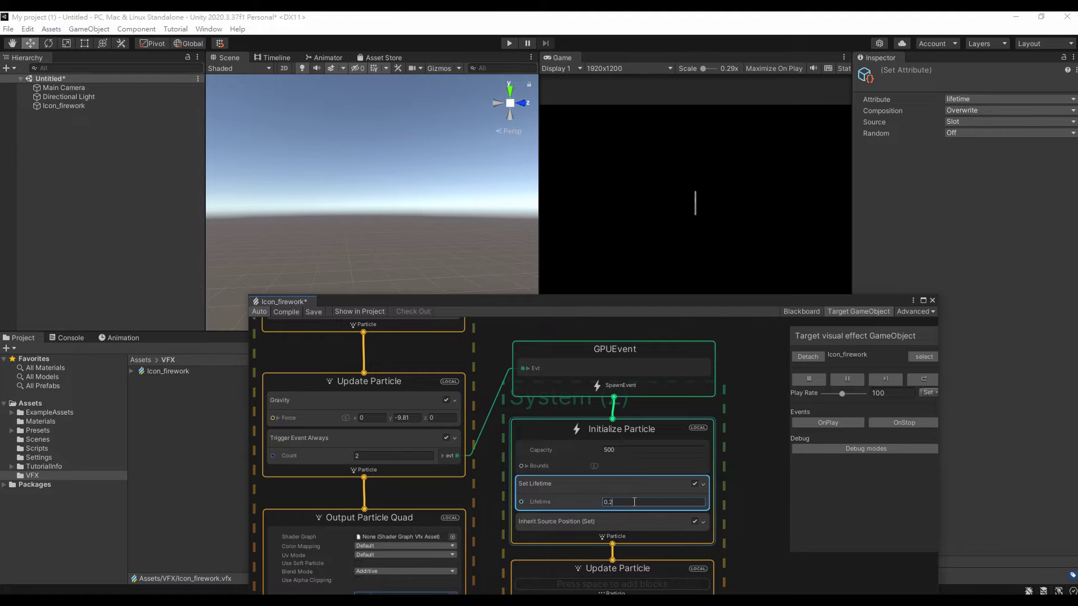
{"action": "type", "text": "5"}
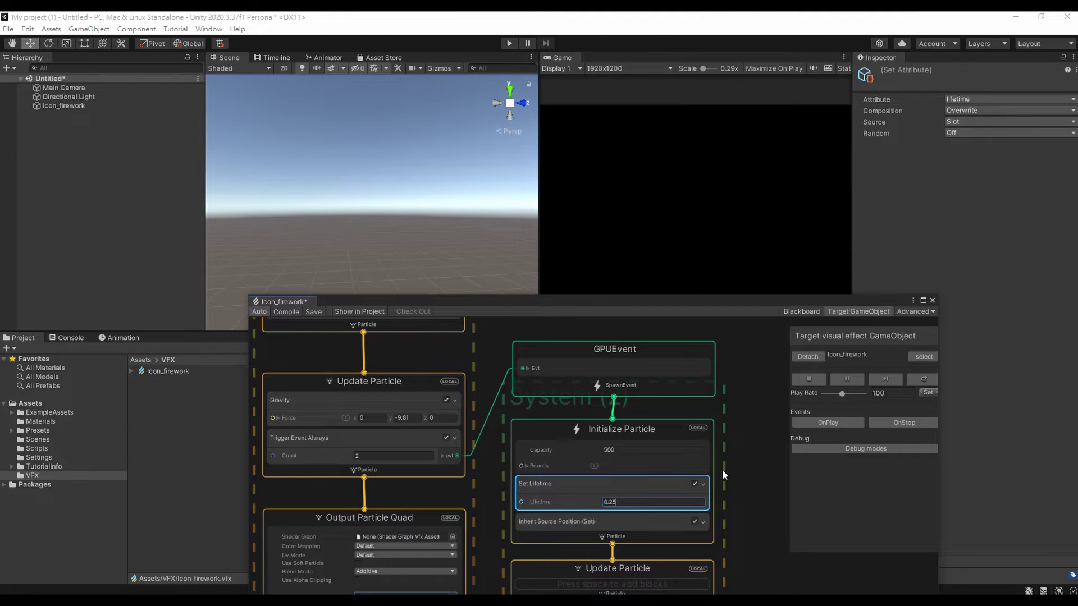
{"action": "mouse_move", "coordinate": [727, 301]}
{"action": "left_mouse_down"}
{"action": "mouse_move", "coordinate": [761, 258]}
{"action": "mouse_move", "coordinate": [469, 70]}
{"action": "left_mouse_up"}
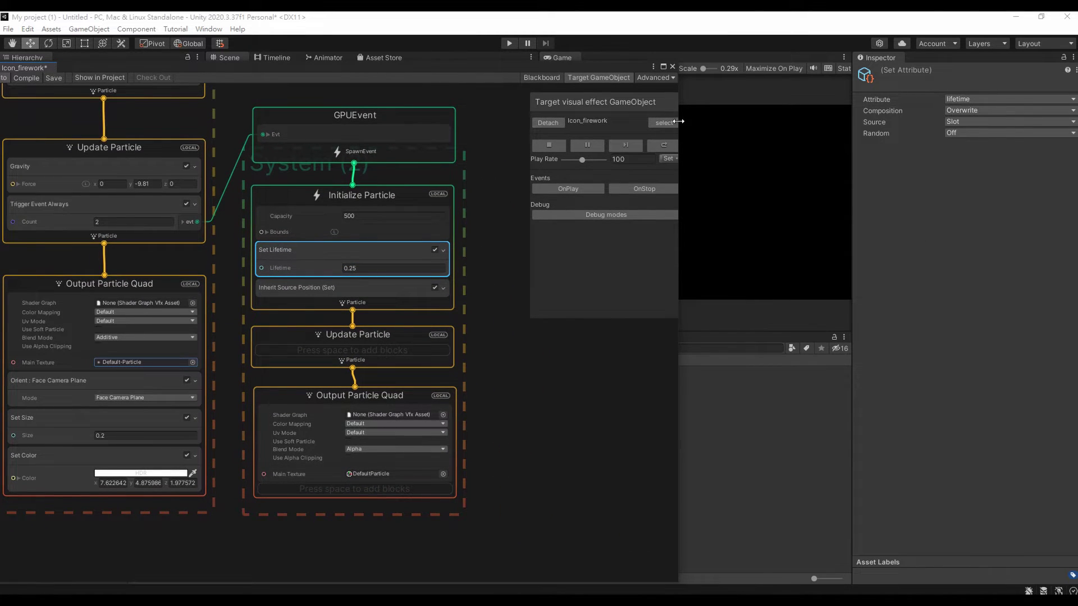
Hide the Target GameObject panel and set the burst output's Main Texture to Default-Particle.
{"action": "left_click", "coordinate": [611, 77]}
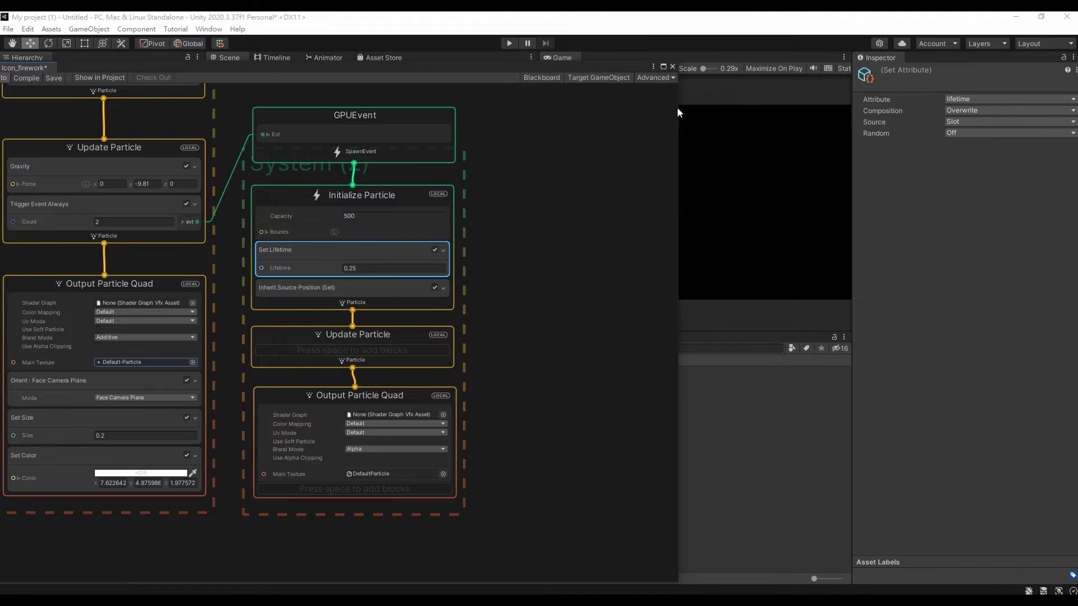
{"action": "left_click_drag", "start_coordinate": [679, 108], "coordinate": [560, 107]}
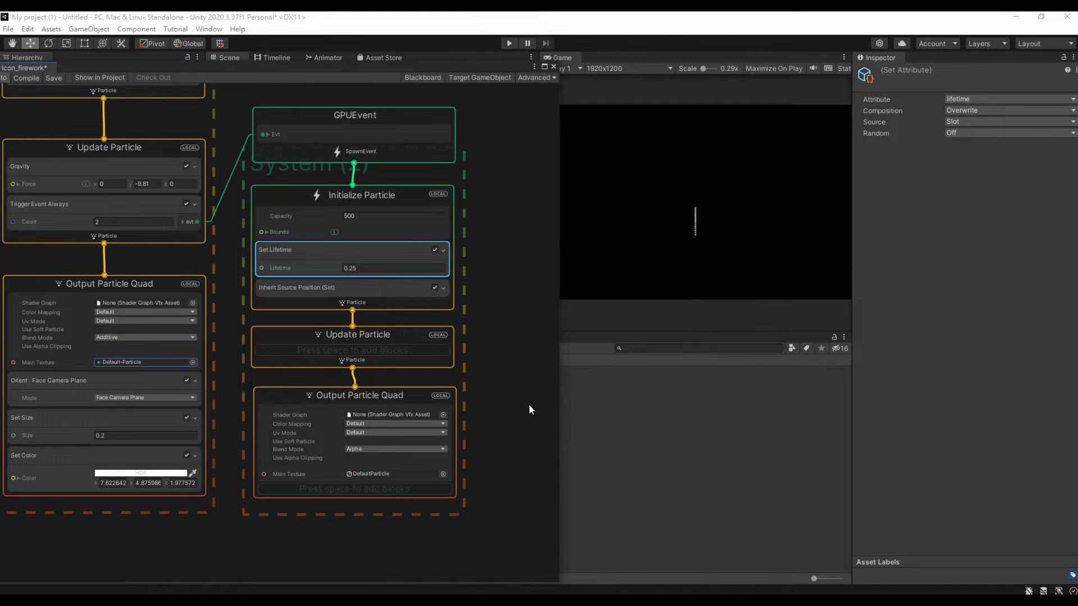
{"action": "middle_click_drag", "start_coordinate": [529, 405], "coordinate": [537, 357]}
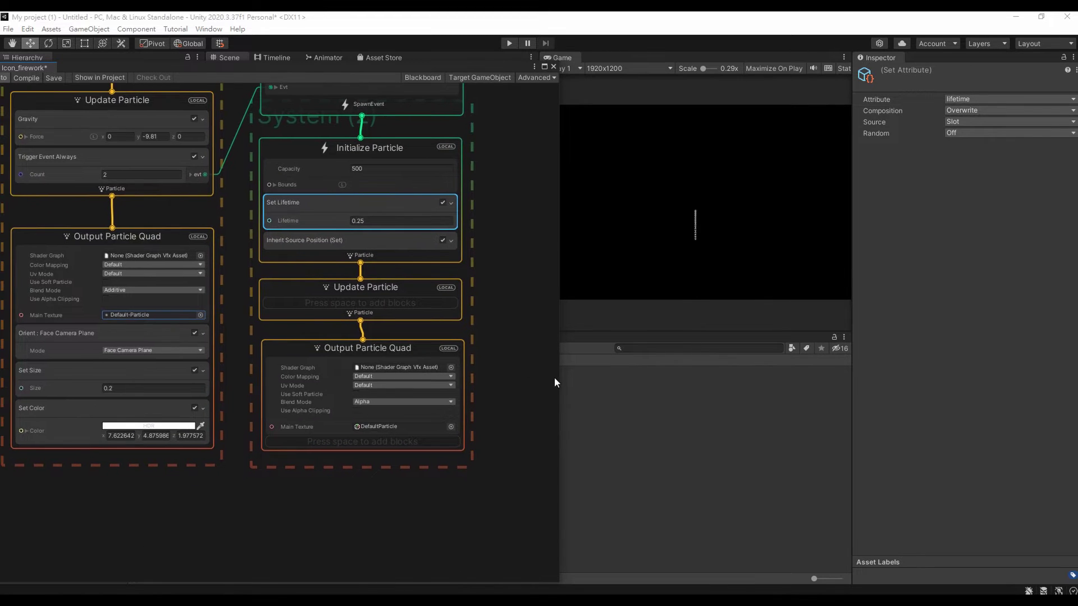
{"action": "left_click", "coordinate": [450, 427]}
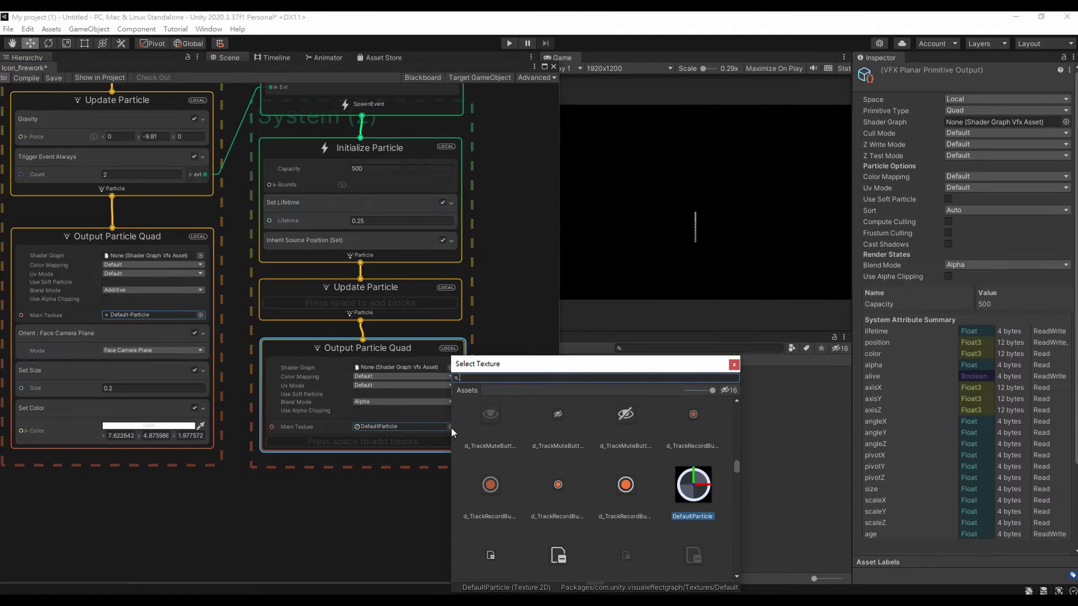
{"action": "type", "text": "def"}
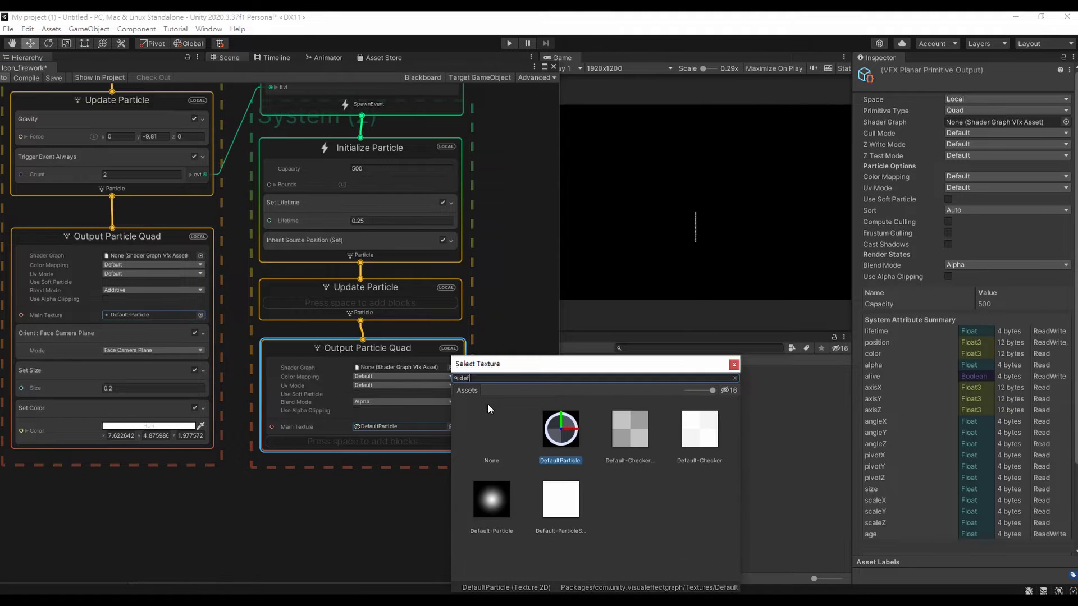
{"action": "double_click", "coordinate": [497, 509]}
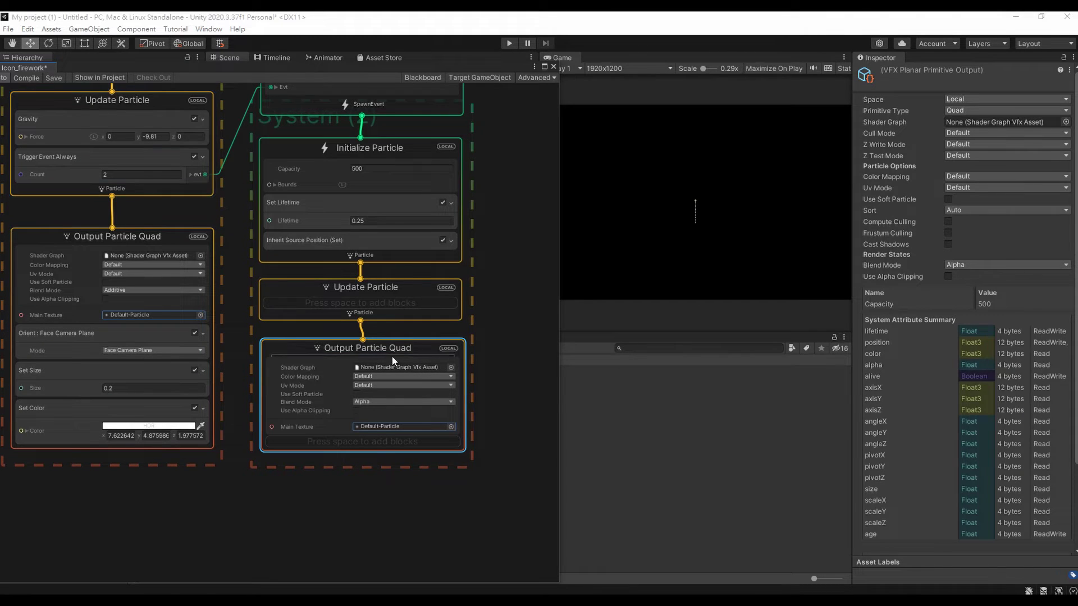
Add a Set Size block to the burst system's Output Particle Quad.
{"action": "right_click", "coordinate": [383, 448]}
{"action": "left_click", "coordinate": [393, 452]}
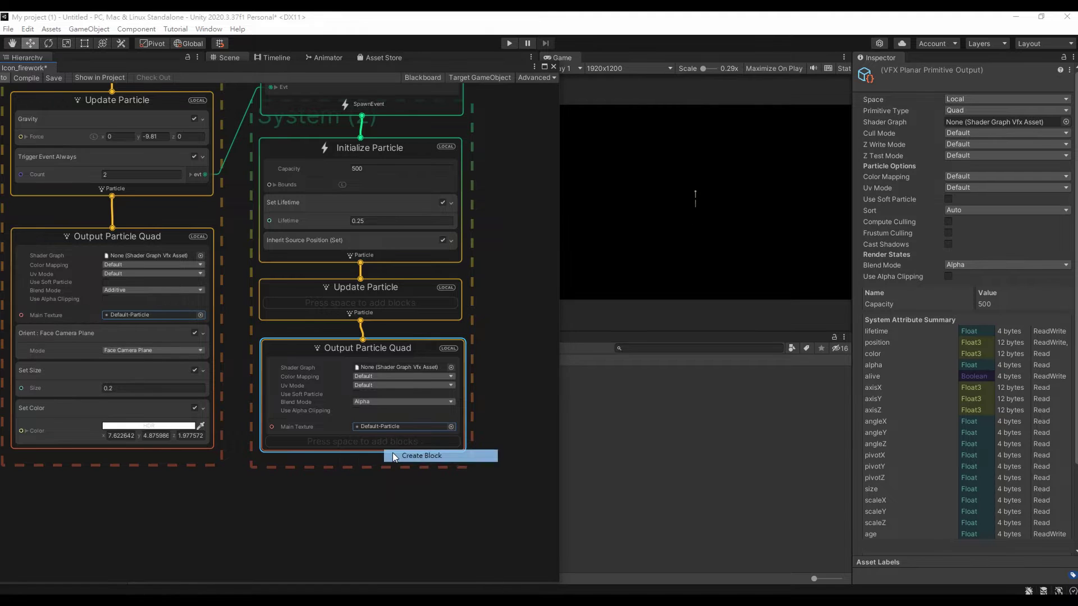
{"action": "type", "text": "set size"}
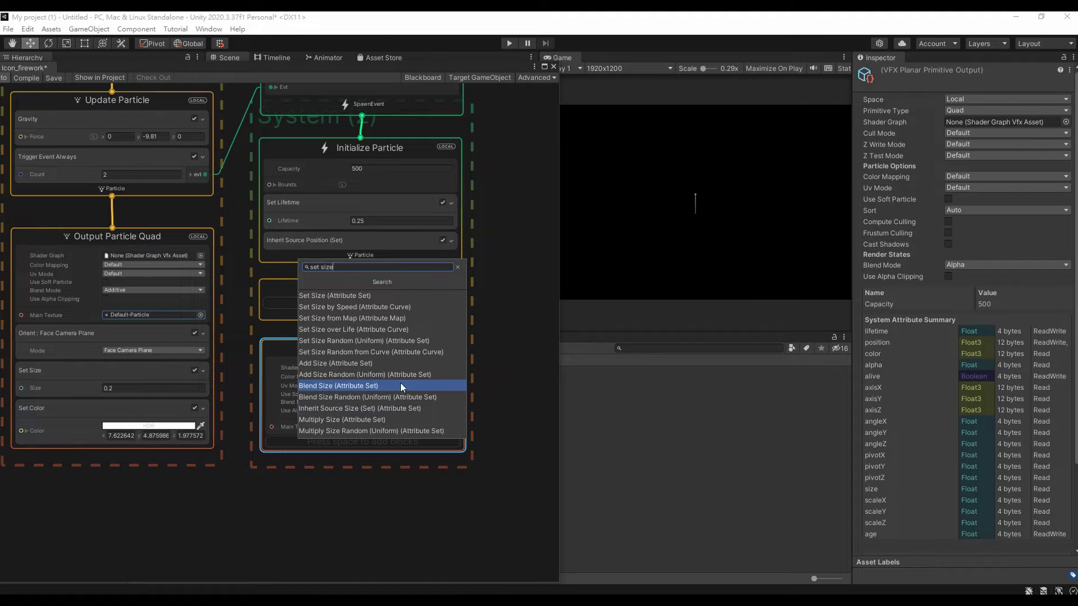
{"action": "left_click", "coordinate": [418, 295]}
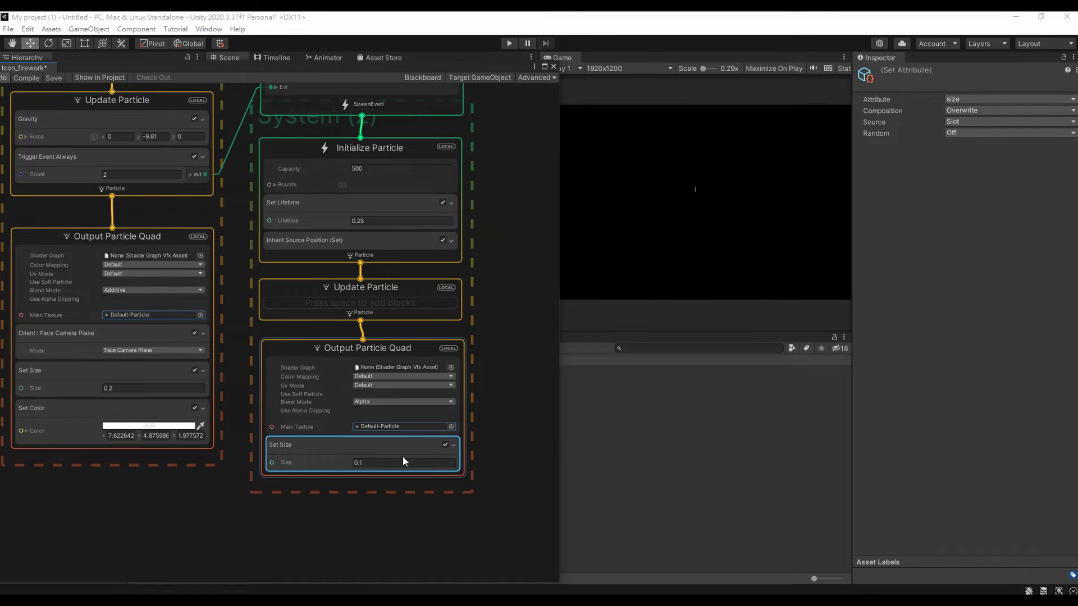
Add a Set Color over Life block to the same burst output.
{"action": "right_click", "coordinate": [407, 474]}
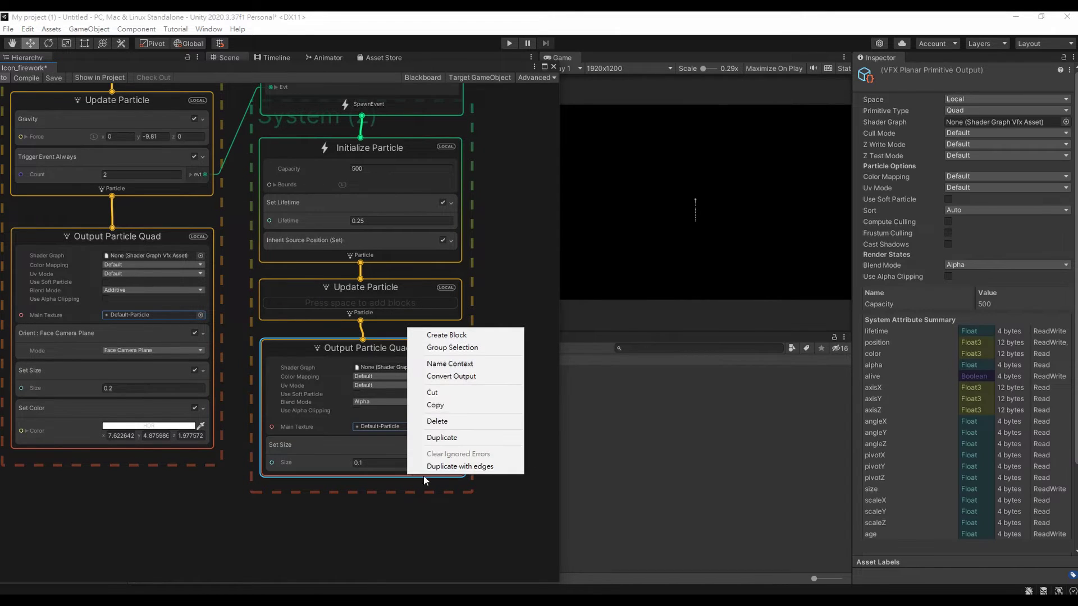
{"action": "left_click", "coordinate": [474, 337]}
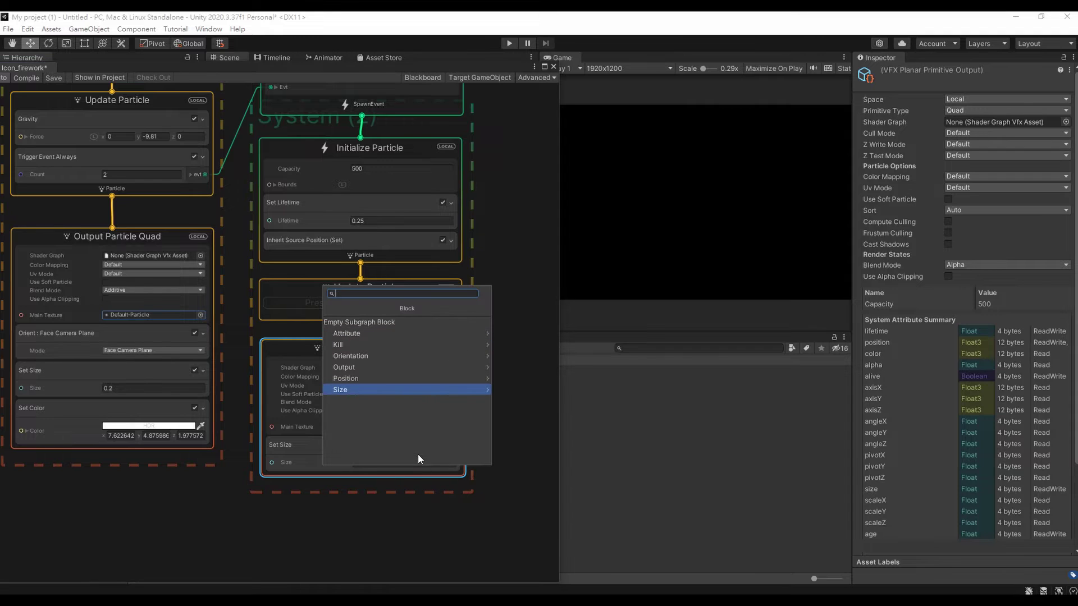
{"action": "type", "text": "set"}
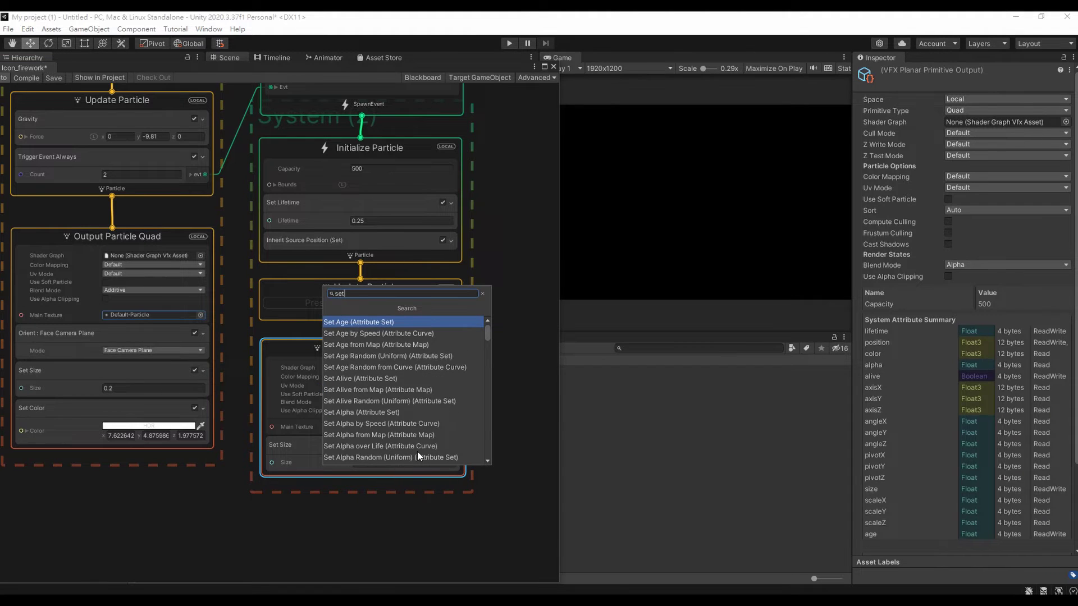
{"action": "type", "text": " color"}
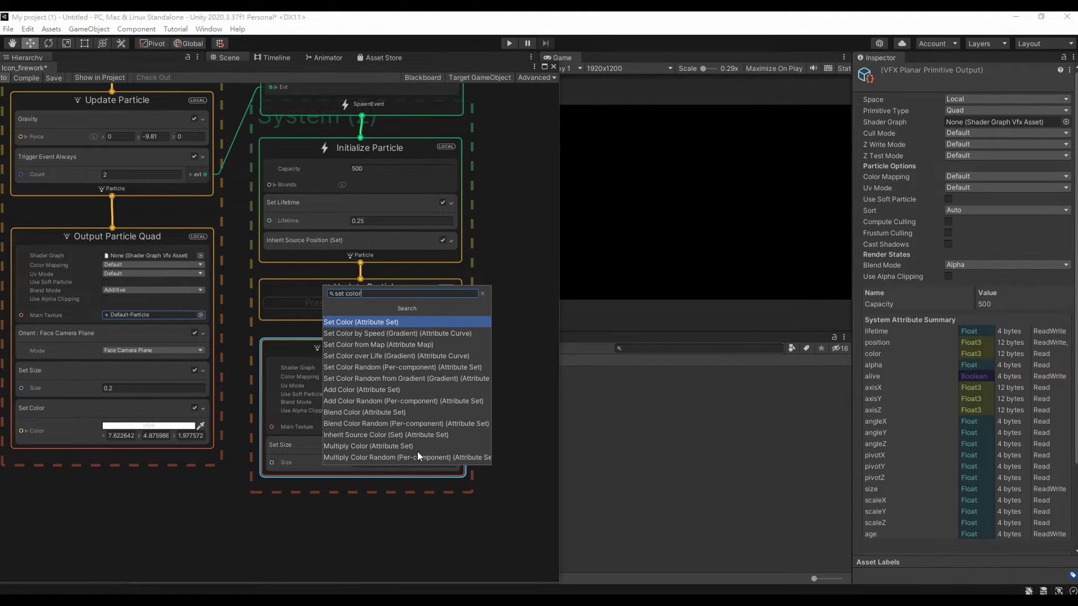
{"action": "type", "text": " over"}
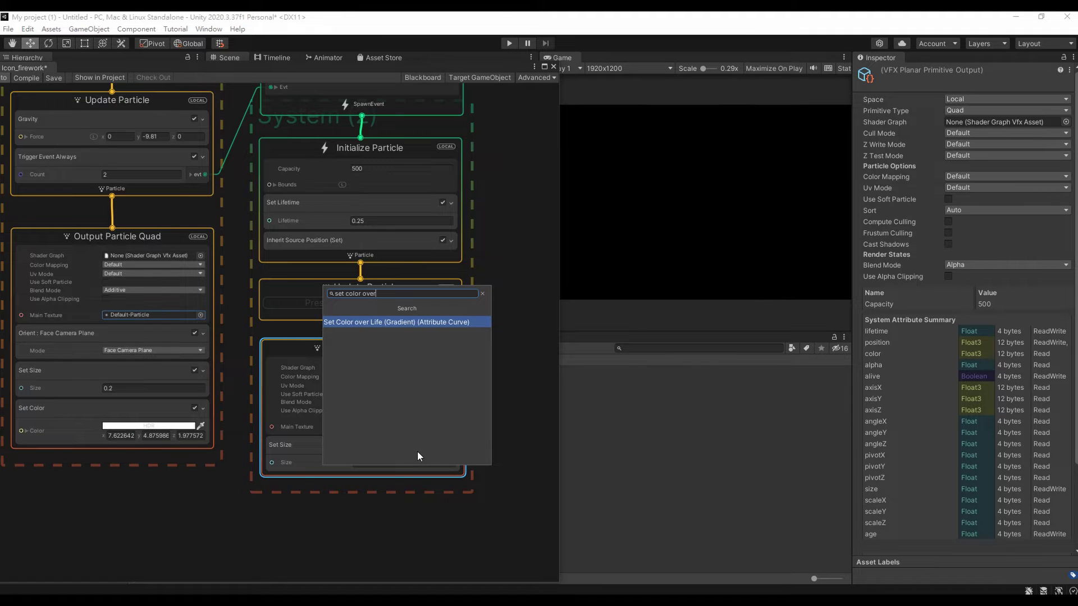
{"action": "left_click", "coordinate": [426, 323]}
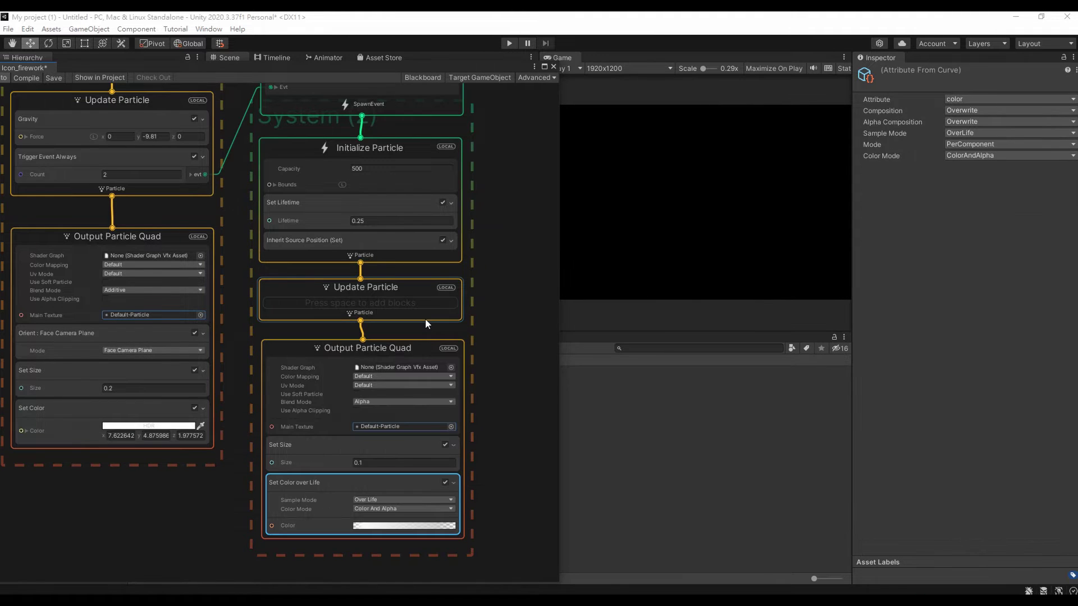
In the Set Color over Life gradient, remove the transparent start key and make the start colour light orange.
{"action": "left_click", "coordinate": [390, 526]}
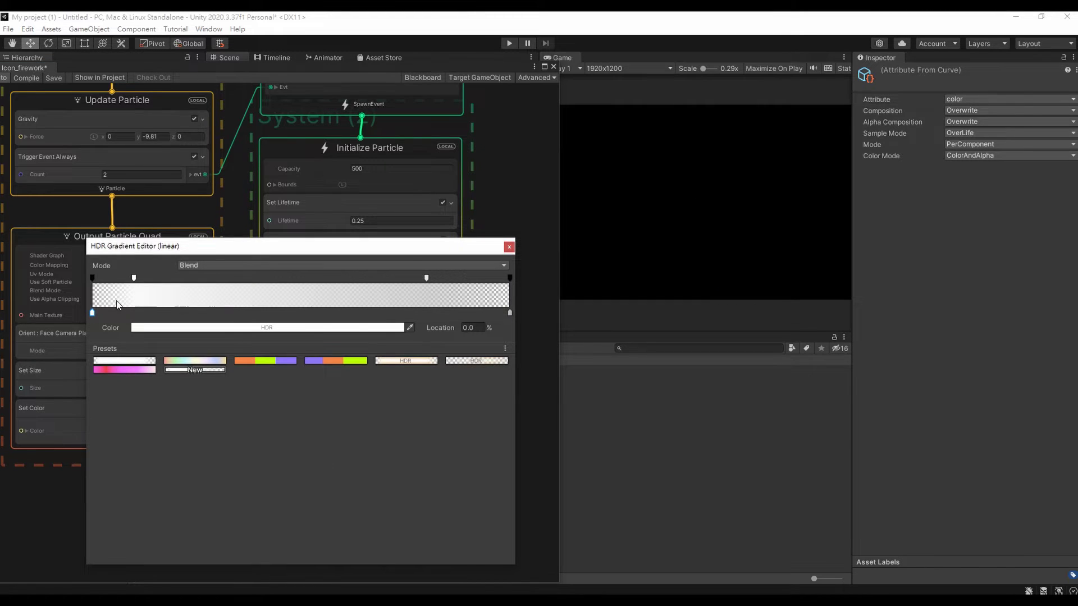
{"action": "left_click", "coordinate": [92, 278]}
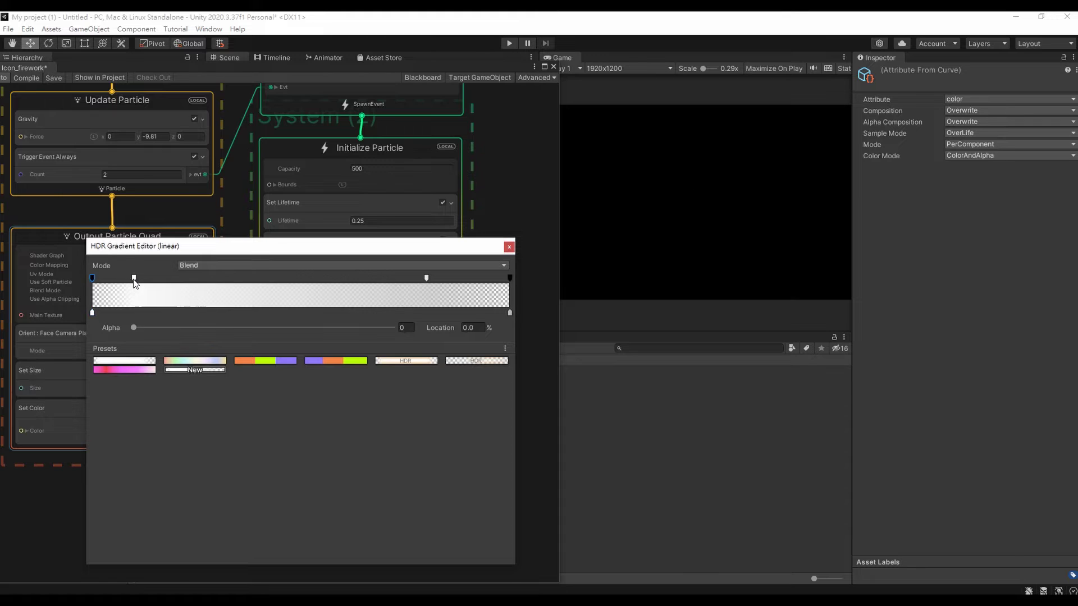
{"action": "key", "text": "Delete"}
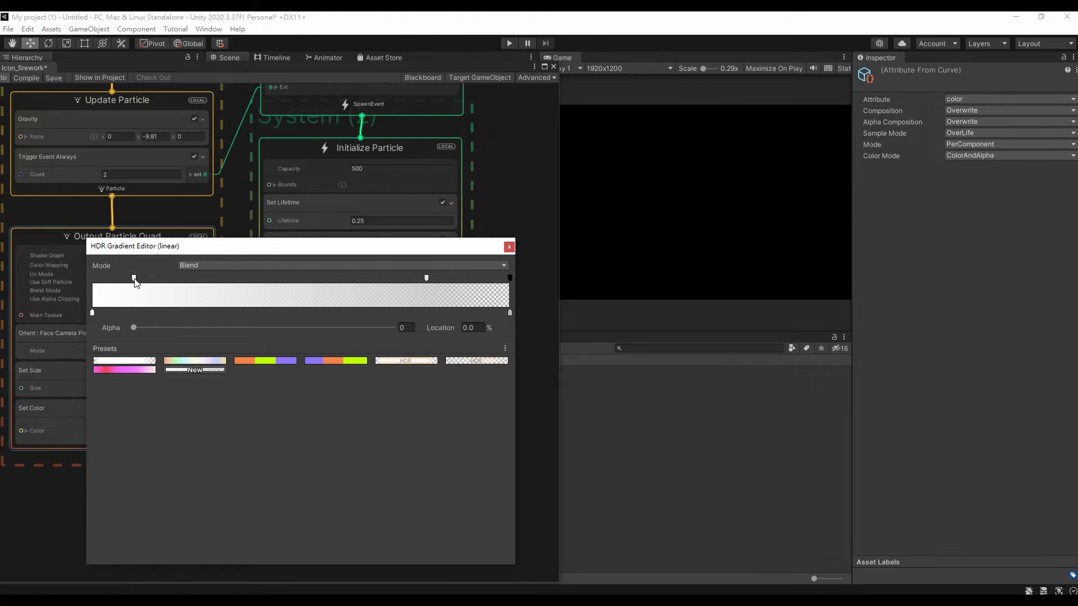
{"action": "left_click_drag", "start_coordinate": [135, 283], "coordinate": [100, 277]}
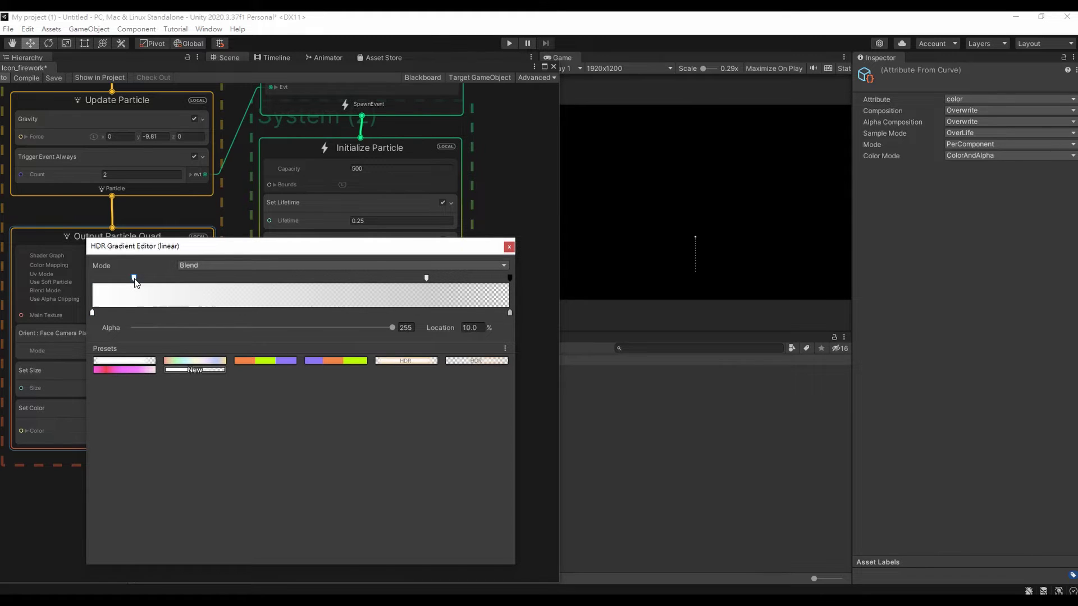
{"action": "left_click", "coordinate": [93, 313]}
{"action": "left_click", "coordinate": [150, 329]}
{"action": "left_click_drag", "start_coordinate": [250, 357], "coordinate": [258, 366]}
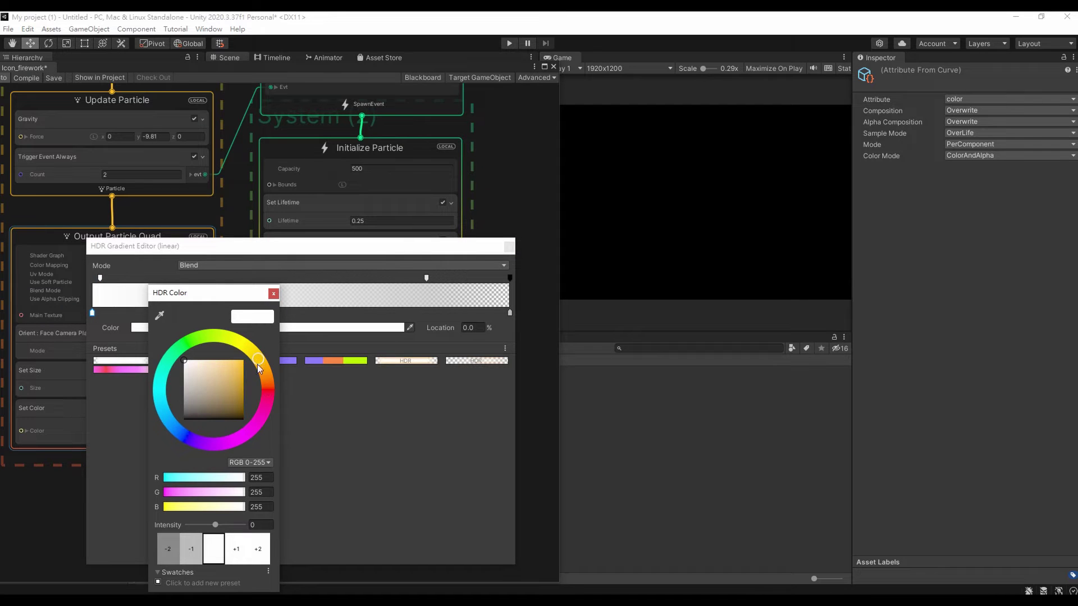
{"action": "left_click", "coordinate": [232, 363]}
Start the alpha fade-out at 46.6%, make the end colour light orange, and set the burst size to 0.2.
{"action": "left_click", "coordinate": [427, 279]}
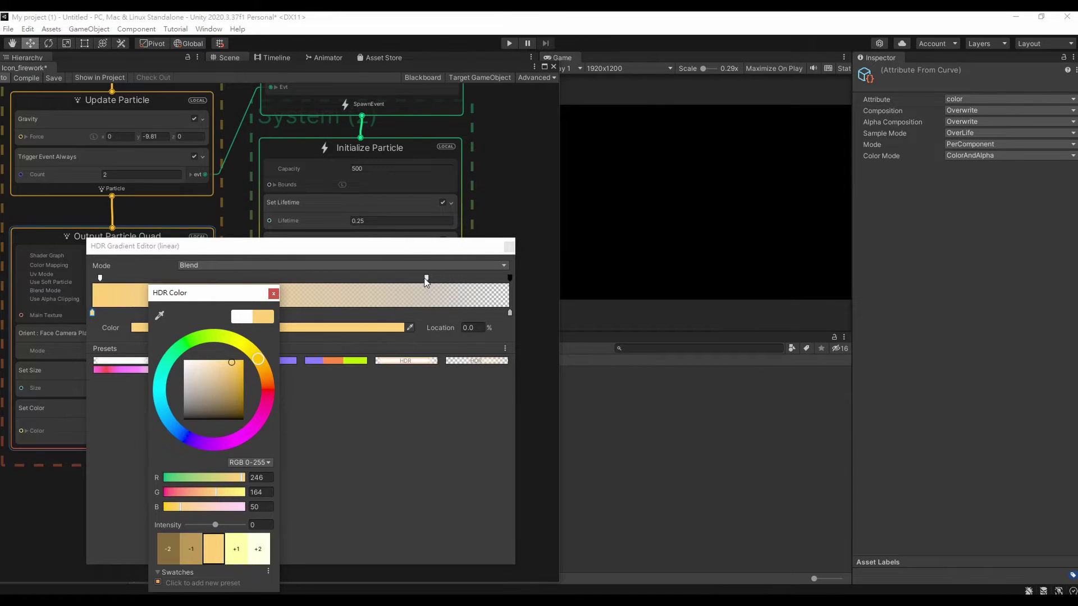
{"action": "left_click_drag", "start_coordinate": [427, 279], "coordinate": [287, 278]}
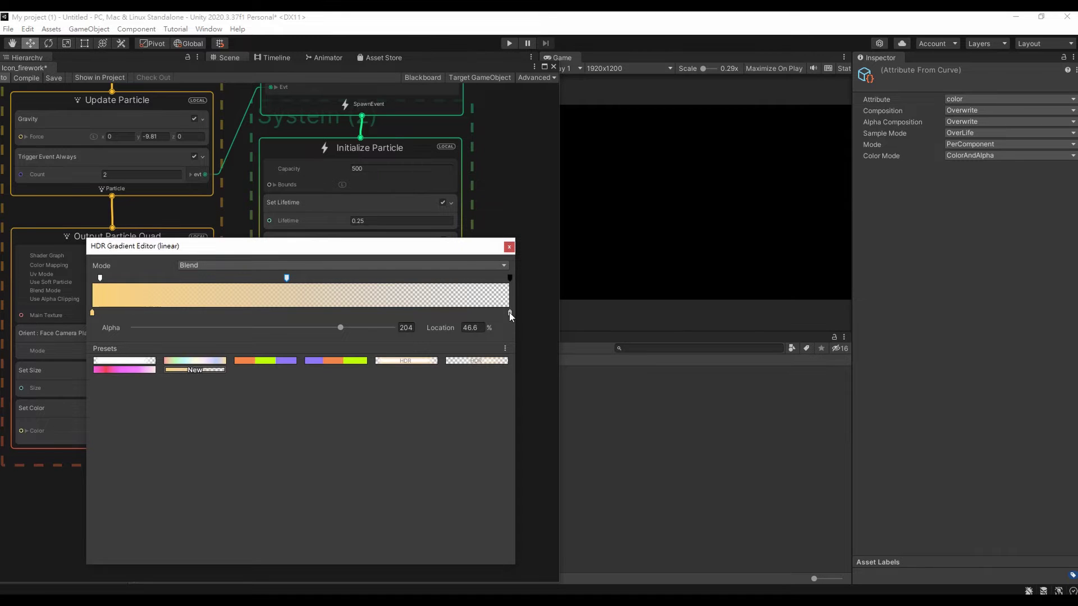
{"action": "left_click", "coordinate": [510, 313]}
{"action": "left_click", "coordinate": [385, 330]}
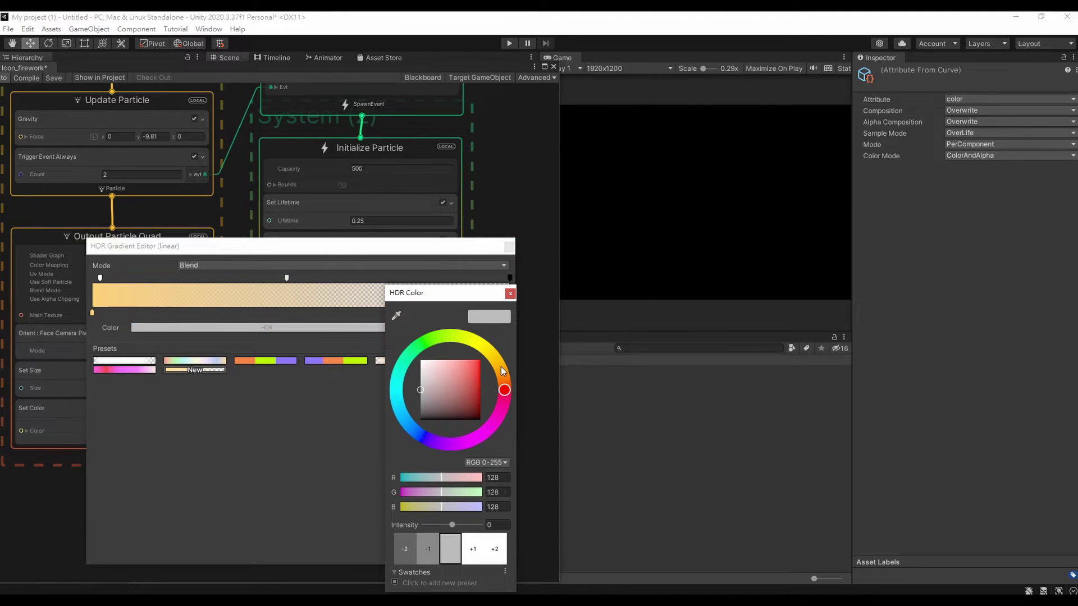
{"action": "left_click", "coordinate": [499, 368]}
{"action": "left_click", "coordinate": [453, 363]}
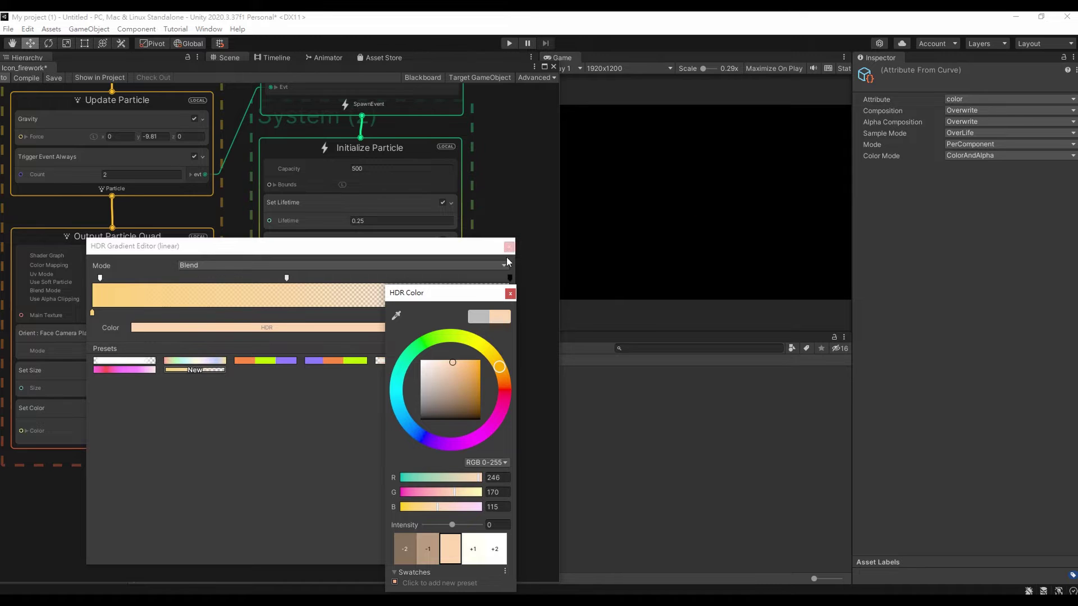
{"action": "left_click", "coordinate": [510, 293]}
{"action": "left_click", "coordinate": [509, 249]}
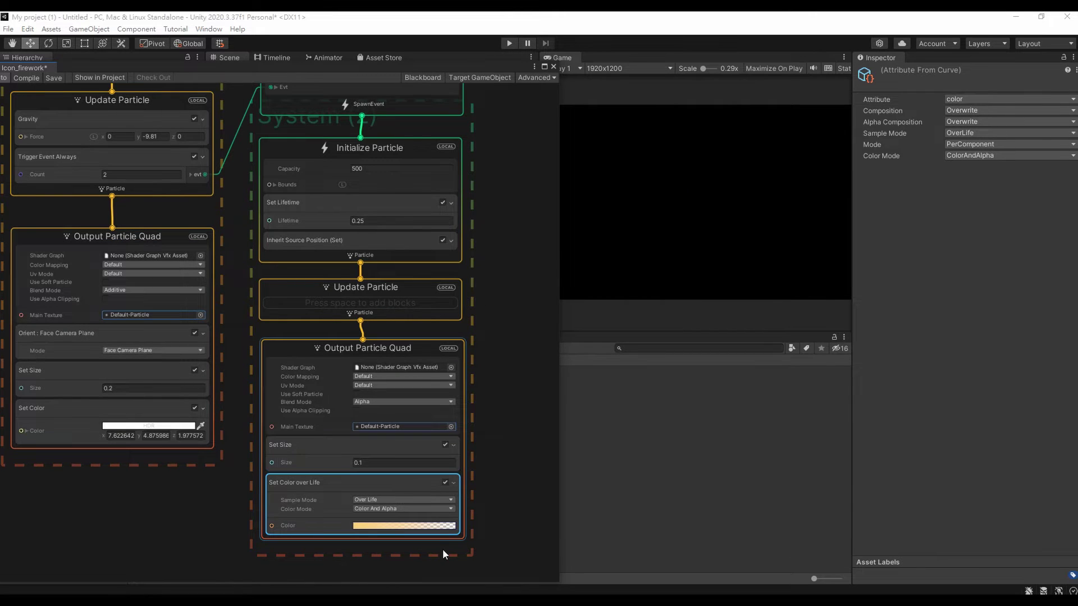
{"action": "left_click", "coordinate": [400, 462]}
{"action": "type", "text": "0.2"}
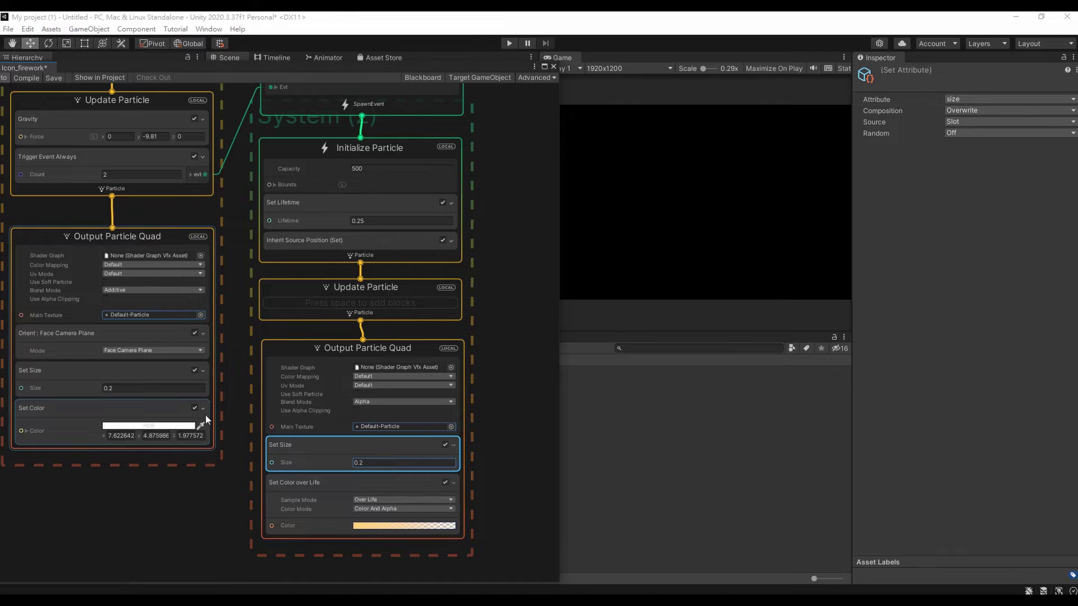
{"action": "left_click_drag", "start_coordinate": [268, 66], "coordinate": [482, 404]}
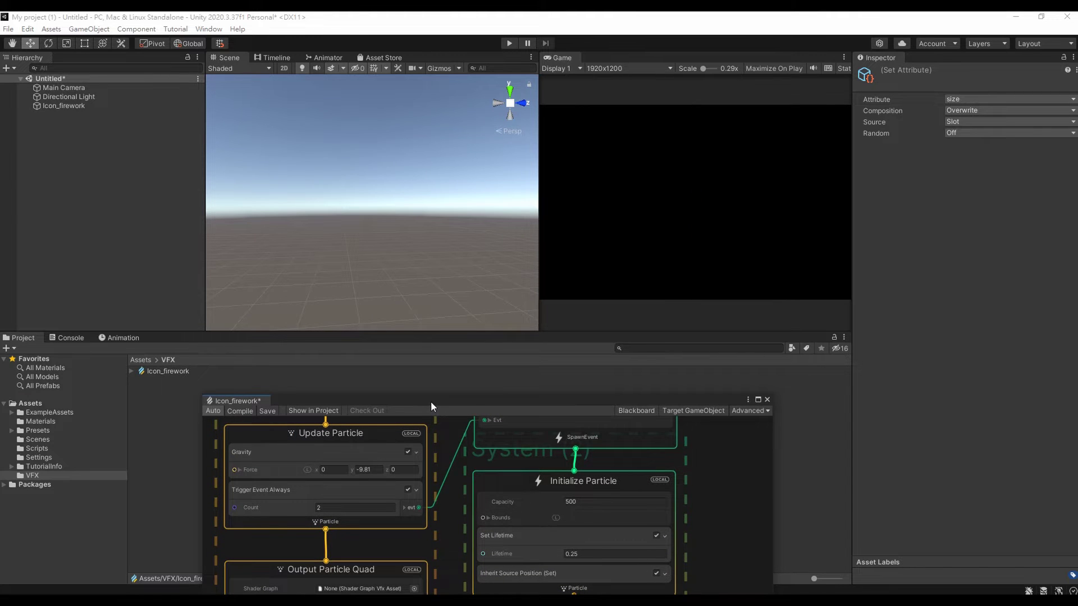
Change the Size in the burst output's Set Size block from 0.2 to .15.
{"action": "left_click_drag", "start_coordinate": [432, 406], "coordinate": [246, 41]}
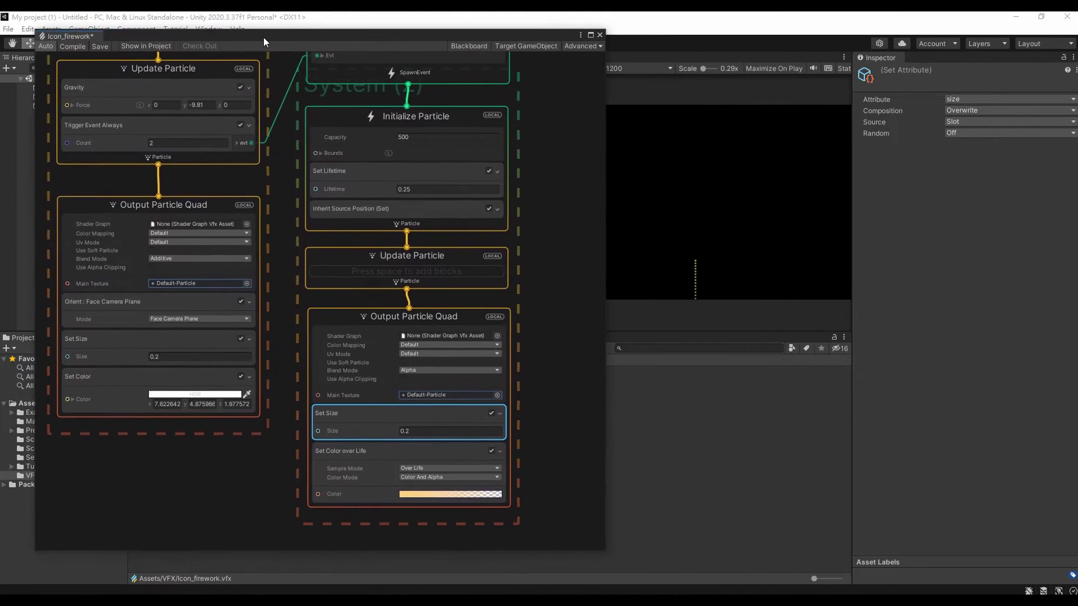
{"action": "scroll", "coordinate": [534, 346], "scroll_direction": "down", "scroll_amount": 2}
{"action": "mouse_move", "coordinate": [525, 376]}
{"action": "middle_mouse_down"}
{"action": "mouse_move", "coordinate": [477, 360]}
{"action": "mouse_move", "coordinate": [475, 389]}
{"action": "middle_mouse_up"}
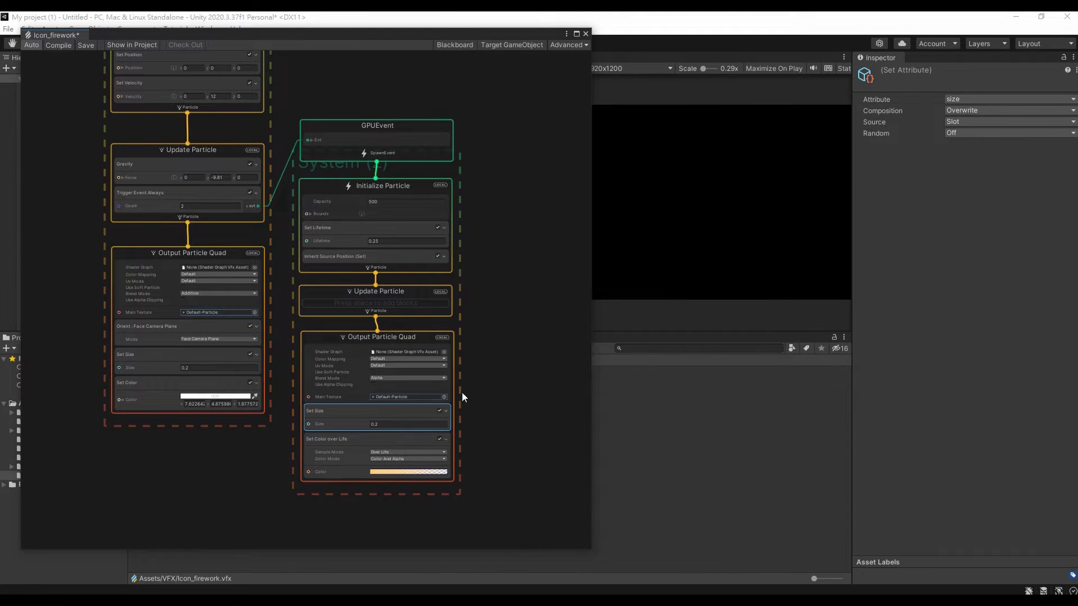
{"action": "left_click", "coordinate": [397, 422]}
{"action": "type", "text": ".15"}
{"action": "key", "text": "Return"}
{"action": "scroll", "coordinate": [484, 265], "scroll_direction": "down", "scroll_amount": 2}
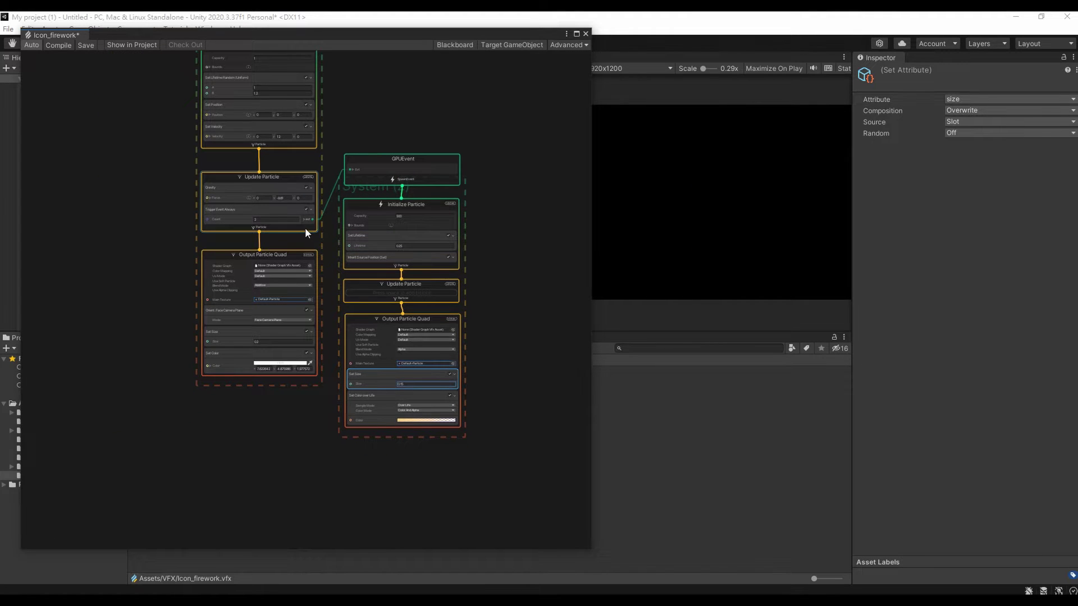
{"action": "scroll", "coordinate": [349, 306], "scroll_direction": "up", "scroll_amount": 2}
{"action": "scroll", "coordinate": [359, 312], "scroll_direction": "up", "scroll_amount": 3}
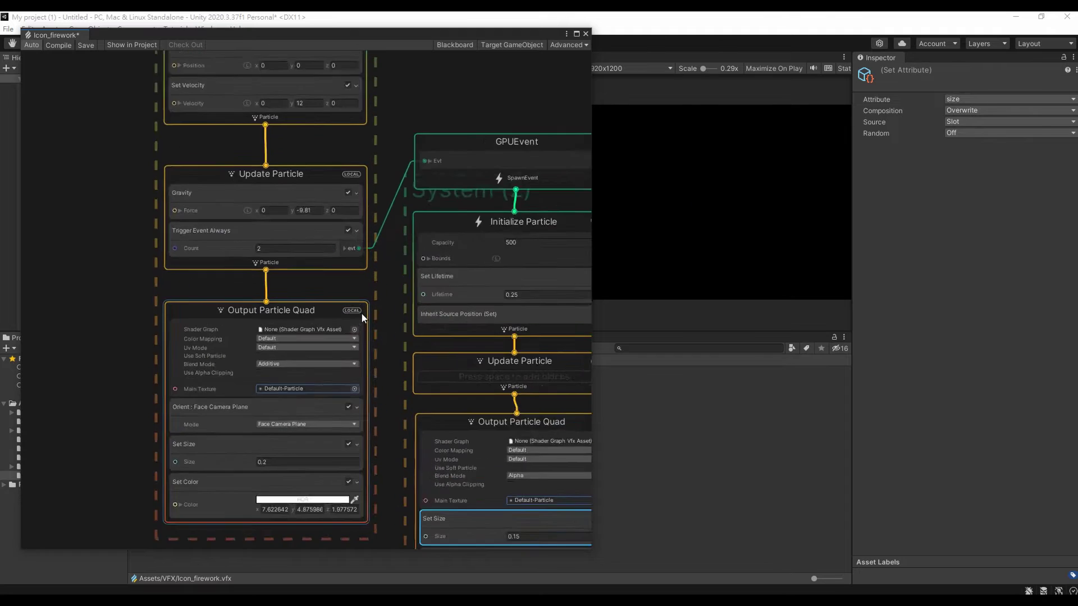
{"action": "scroll", "coordinate": [362, 318], "scroll_direction": "up", "scroll_amount": 2}
{"action": "scroll", "coordinate": [354, 283], "scroll_direction": "down", "scroll_amount": 1}
Add a Trigger Event On Die (GPUEvent) block below Trigger Event Always in the rising particle's Update Particle.
{"action": "left_click", "coordinate": [313, 265]}
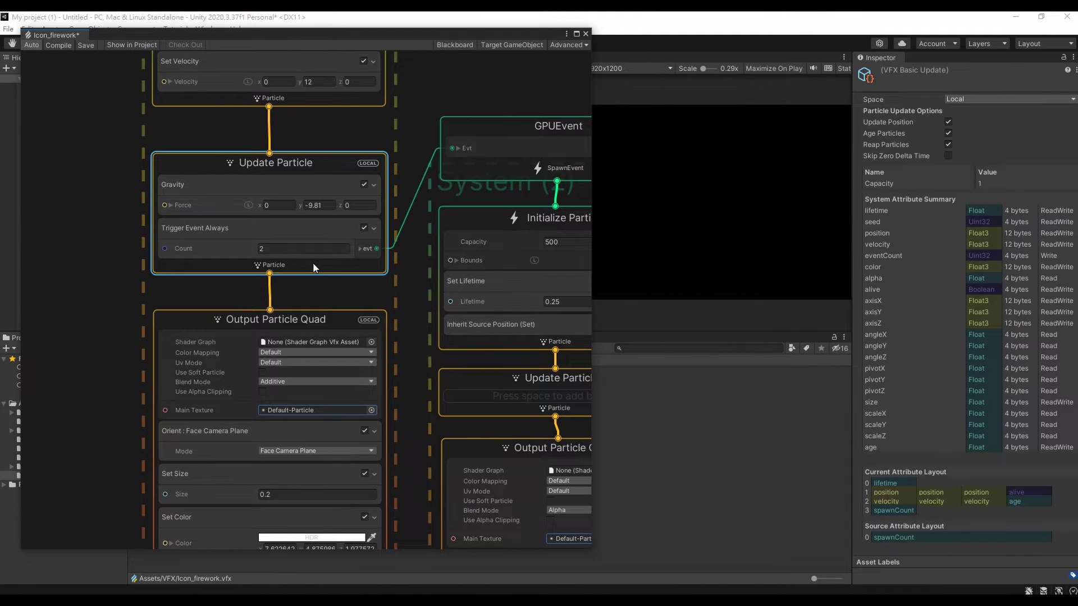
{"action": "right_click", "coordinate": [313, 264]}
{"action": "left_click", "coordinate": [325, 271]}
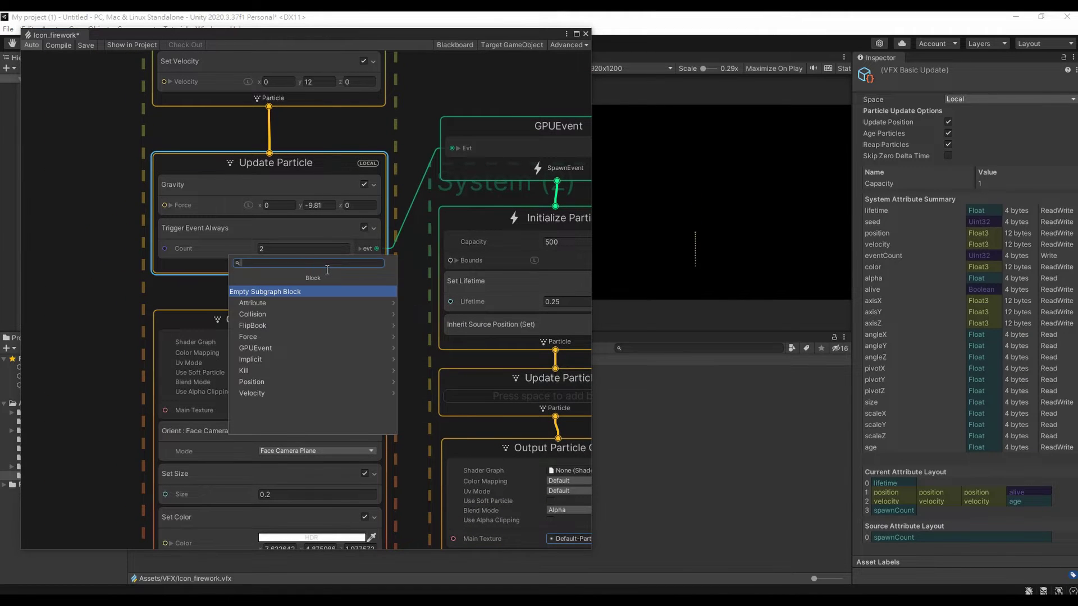
{"action": "type", "text": "trig"}
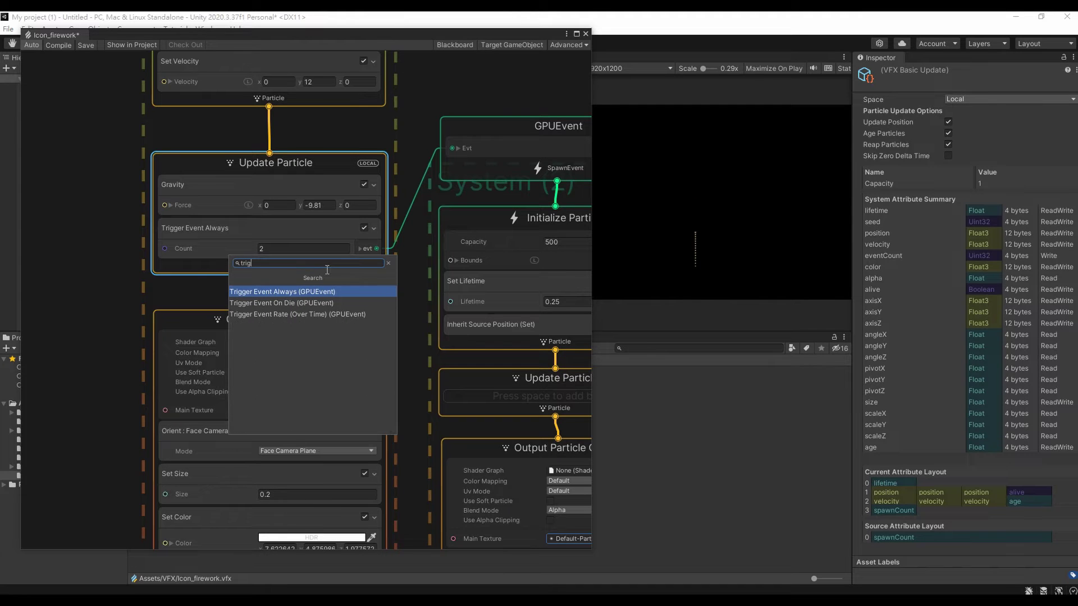
{"action": "type", "text": "g"}
{"action": "left_click", "coordinate": [306, 303]}
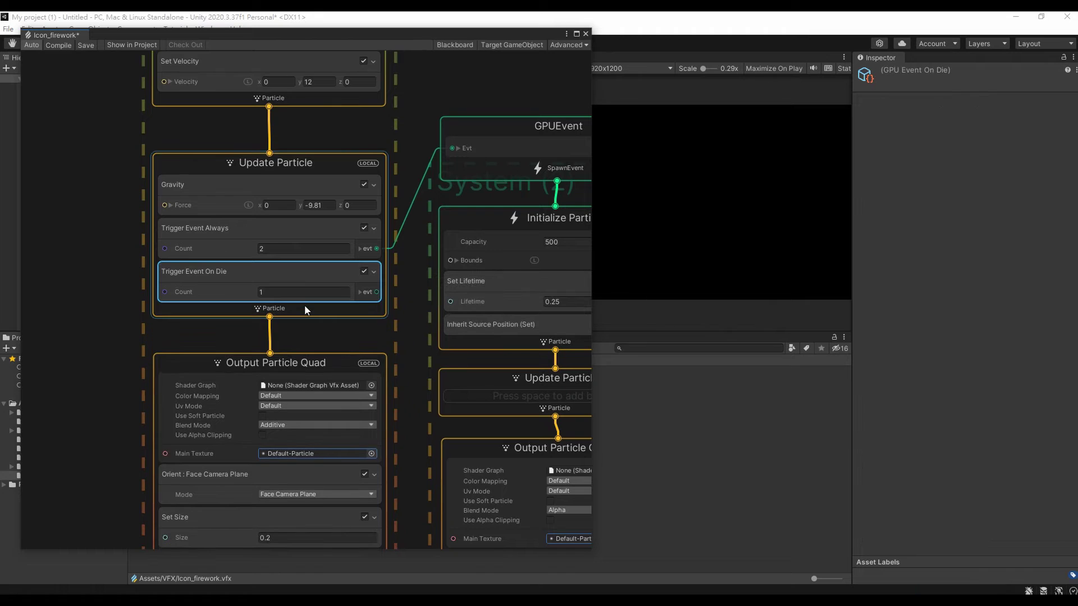
{"action": "scroll", "coordinate": [351, 355], "scroll_direction": "down", "scroll_amount": 2}
{"action": "scroll", "coordinate": [352, 352], "scroll_direction": "down", "scroll_amount": 1}
Move the whole burst system up and right to clear space below the rising particle.
{"action": "middle_click_drag", "start_coordinate": [352, 353], "coordinate": [227, 284]}
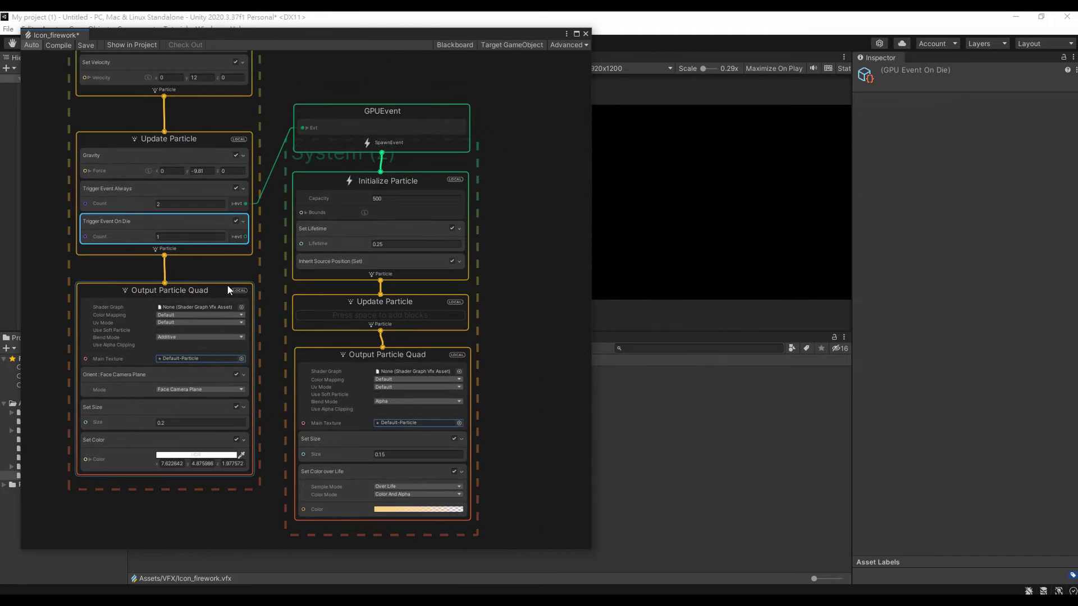
{"action": "scroll", "coordinate": [226, 284], "scroll_direction": "down", "scroll_amount": 2}
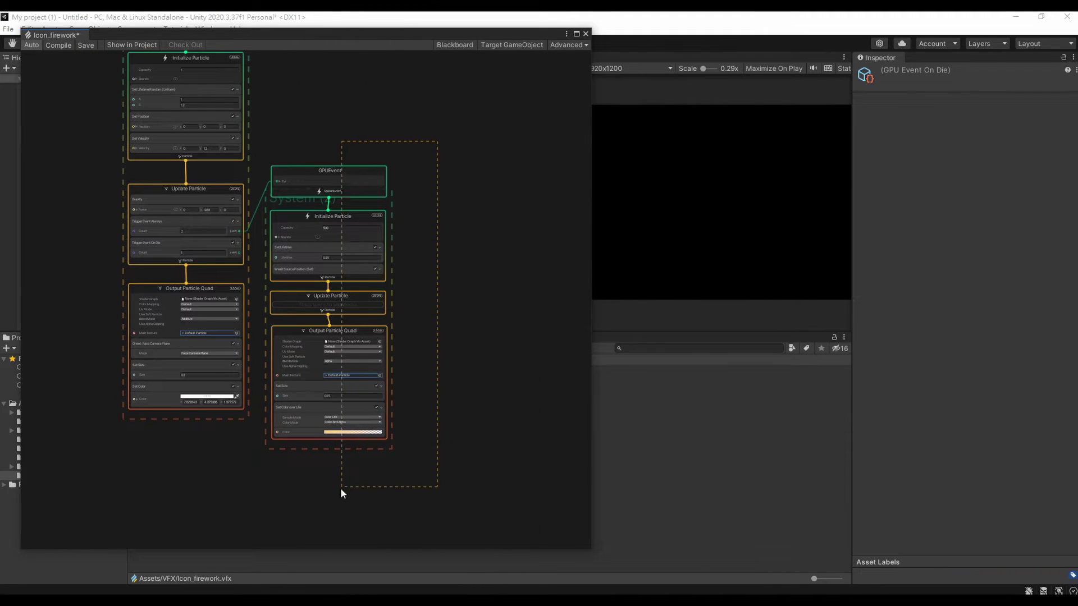
{"action": "left_click_drag", "start_coordinate": [438, 141], "coordinate": [341, 487]}
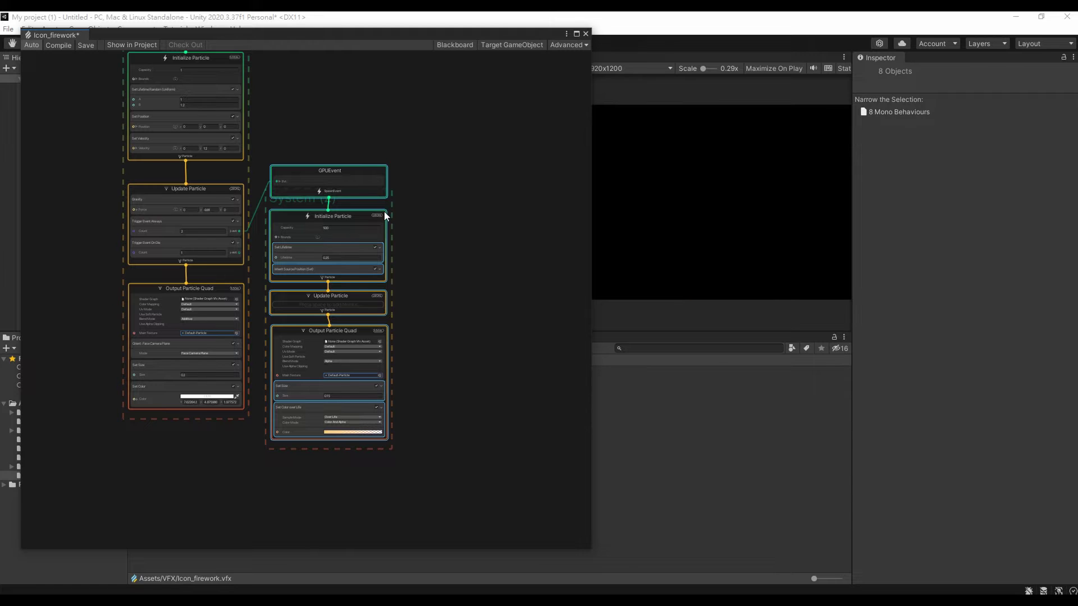
{"action": "left_click_drag", "start_coordinate": [384, 211], "coordinate": [518, 123]}
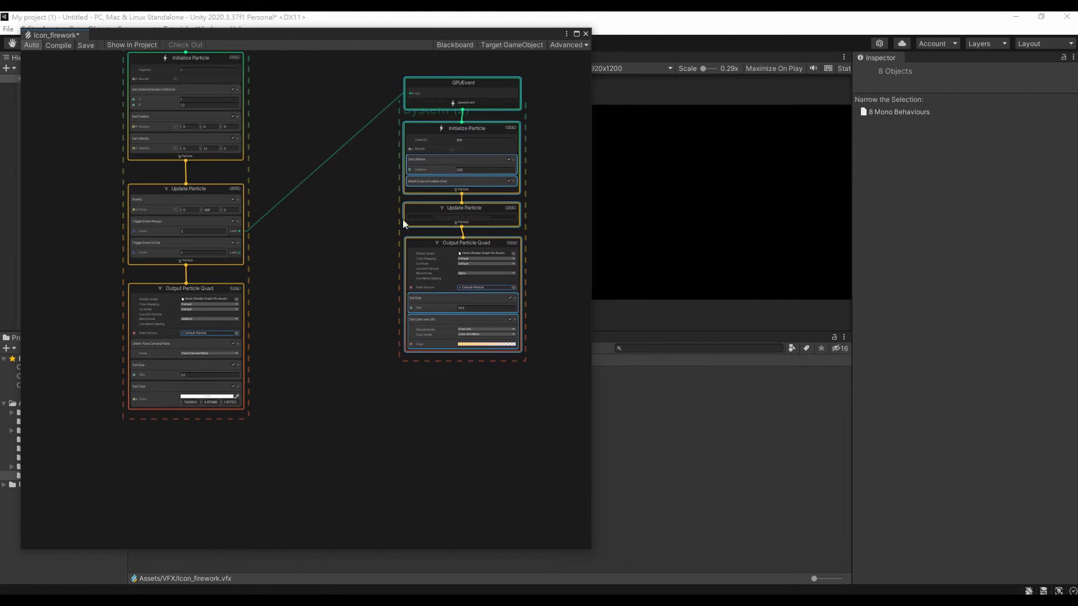
{"action": "scroll", "coordinate": [301, 309], "scroll_direction": "down", "scroll_amount": 1}
{"action": "middle_click_drag", "start_coordinate": [301, 308], "coordinate": [352, 309]}
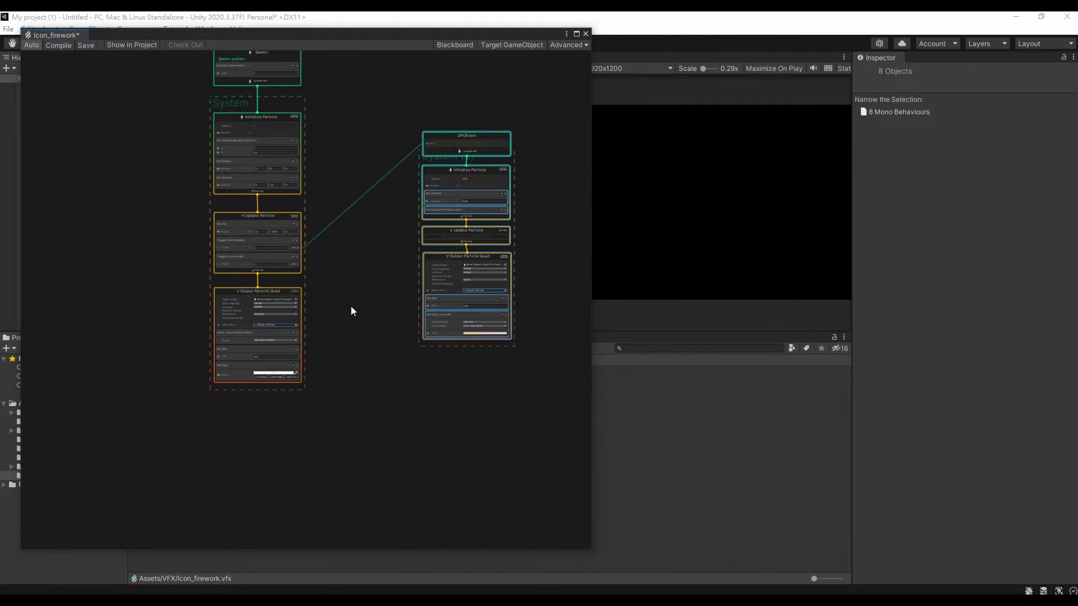
{"action": "scroll", "coordinate": [351, 308], "scroll_direction": "up", "scroll_amount": 2}
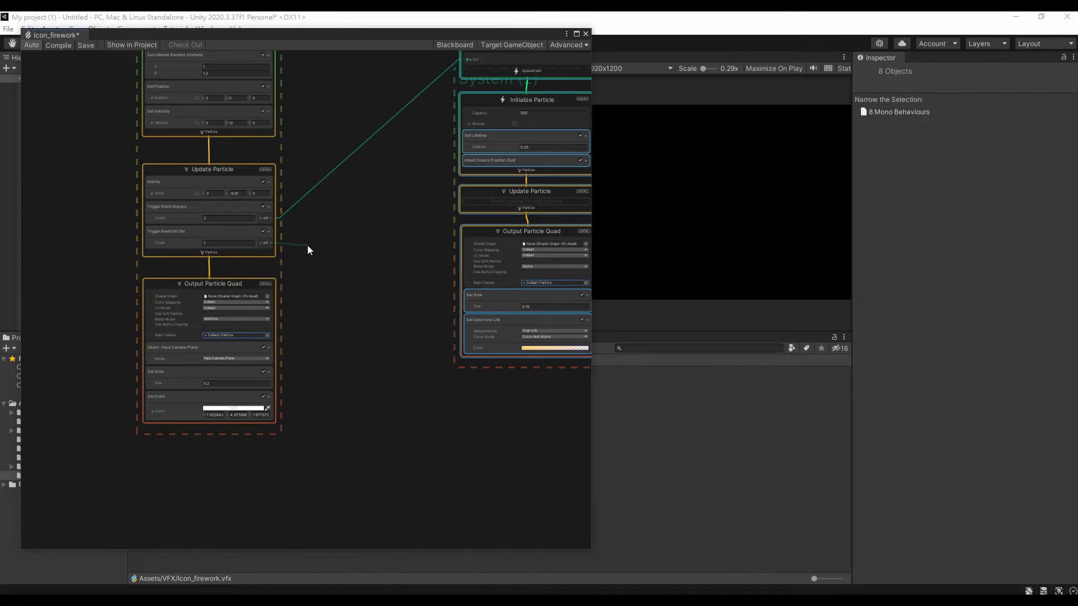
Create a second GPUEvent node wired from the Trigger Event On Die output.
{"action": "left_click_drag", "start_coordinate": [271, 243], "coordinate": [309, 245]}
{"action": "left_click", "coordinate": [313, 274]}
{"action": "left_click", "coordinate": [313, 274]}
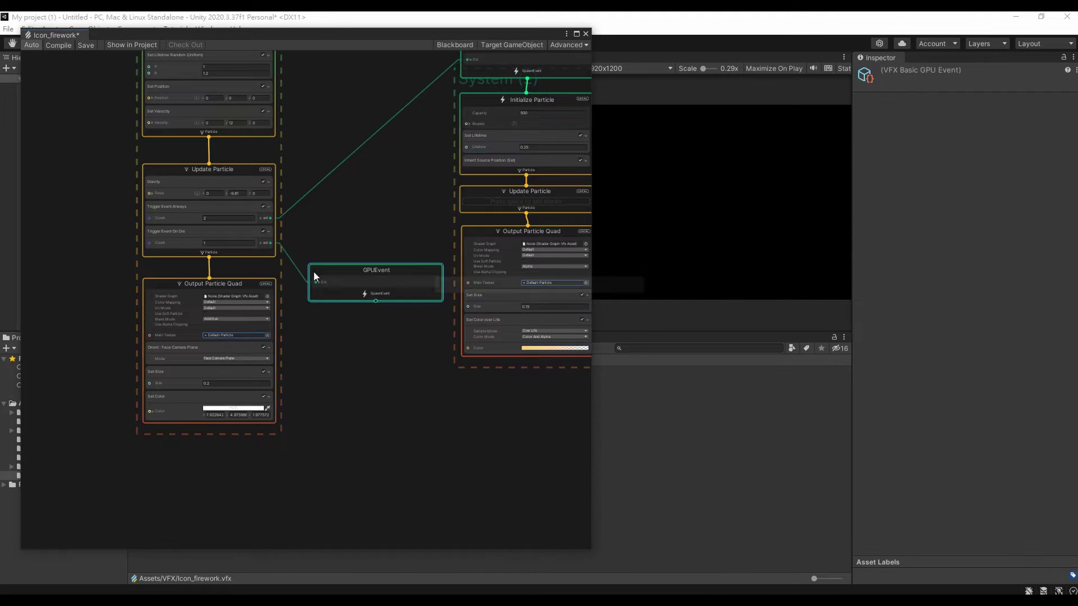
{"action": "left_click_drag", "start_coordinate": [385, 270], "coordinate": [382, 217]}
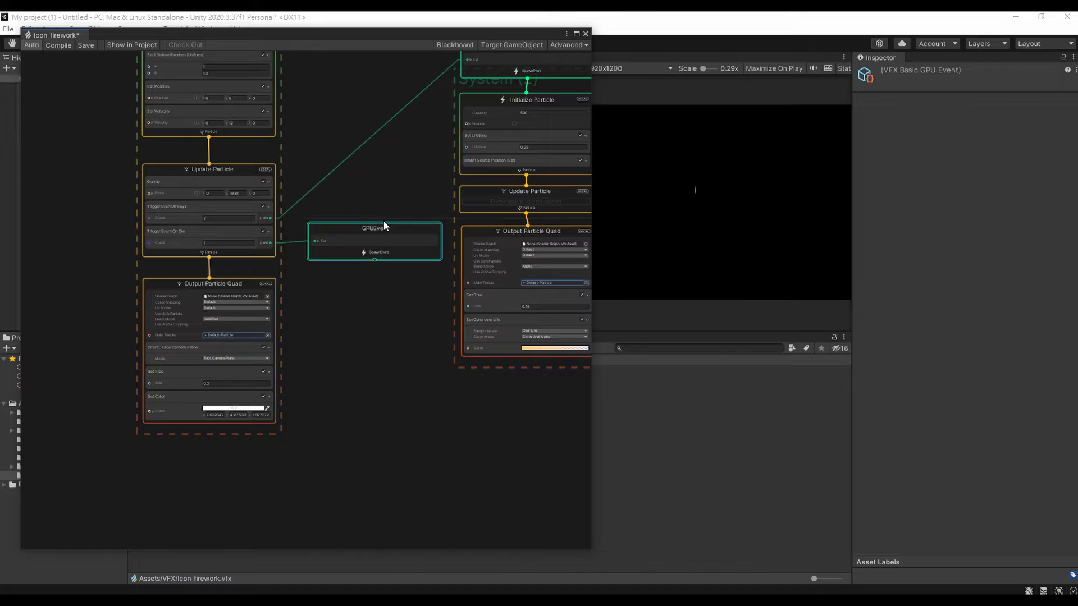
{"action": "scroll", "coordinate": [391, 321], "scroll_direction": "down", "scroll_amount": 1}
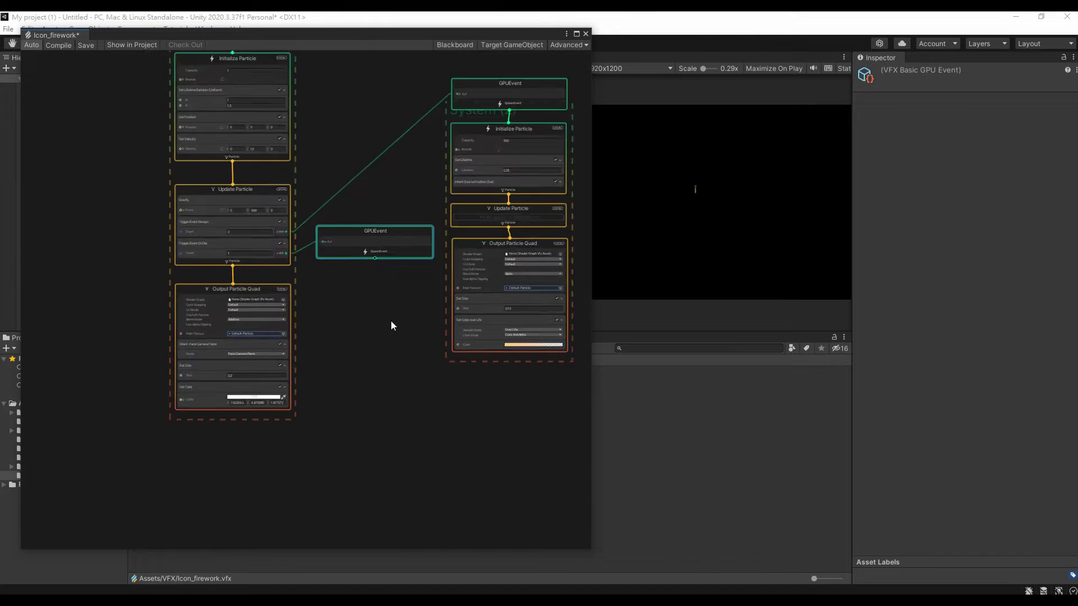
{"action": "scroll", "coordinate": [391, 321], "scroll_direction": "down", "scroll_amount": 3}
{"action": "scroll", "coordinate": [388, 289], "scroll_direction": "up", "scroll_amount": 3}
{"action": "scroll", "coordinate": [390, 284], "scroll_direction": "up", "scroll_amount": 3}
Attach an Initialize Particle context (capacity 128) to the new GPUEvent's SpawnEvent output.
{"action": "middle_click_drag", "start_coordinate": [390, 287], "coordinate": [457, 320]}
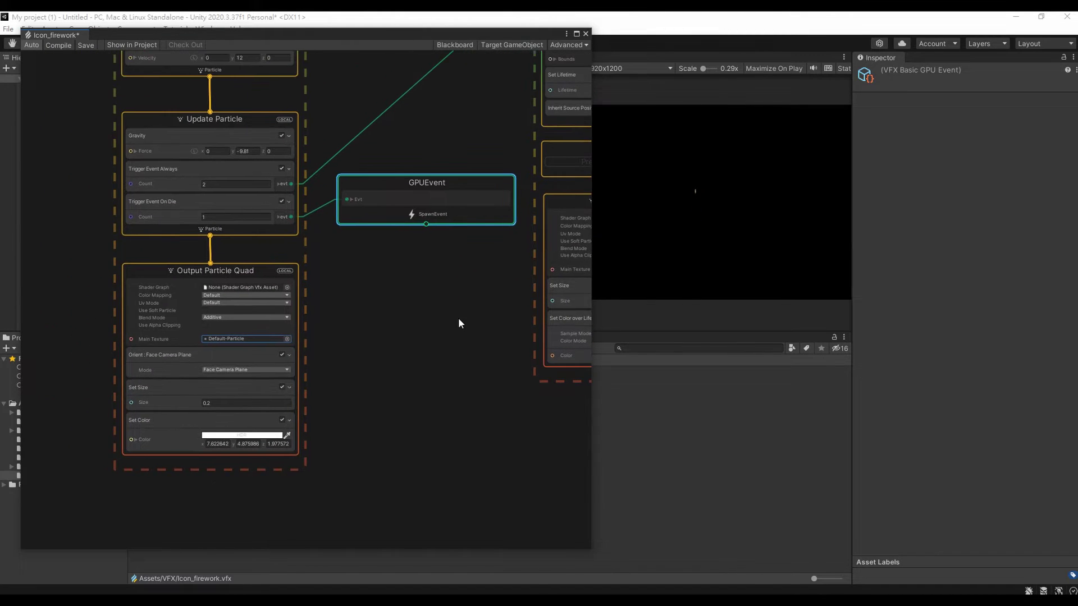
{"action": "scroll", "coordinate": [421, 224], "scroll_direction": "up", "scroll_amount": 1}
{"action": "left_click_drag", "start_coordinate": [428, 223], "coordinate": [423, 268]}
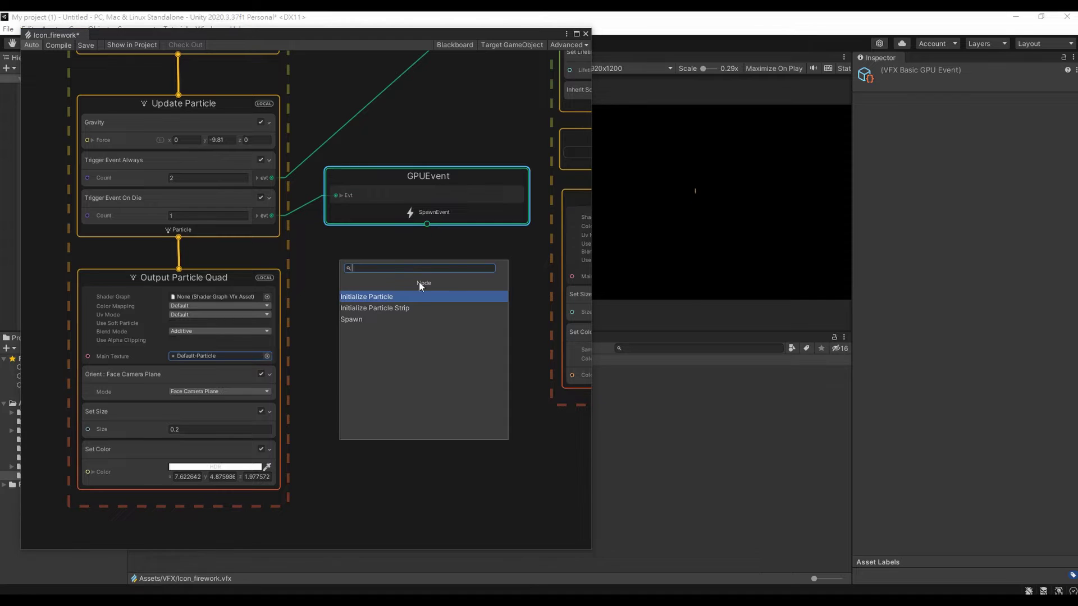
{"action": "left_click", "coordinate": [415, 297]}
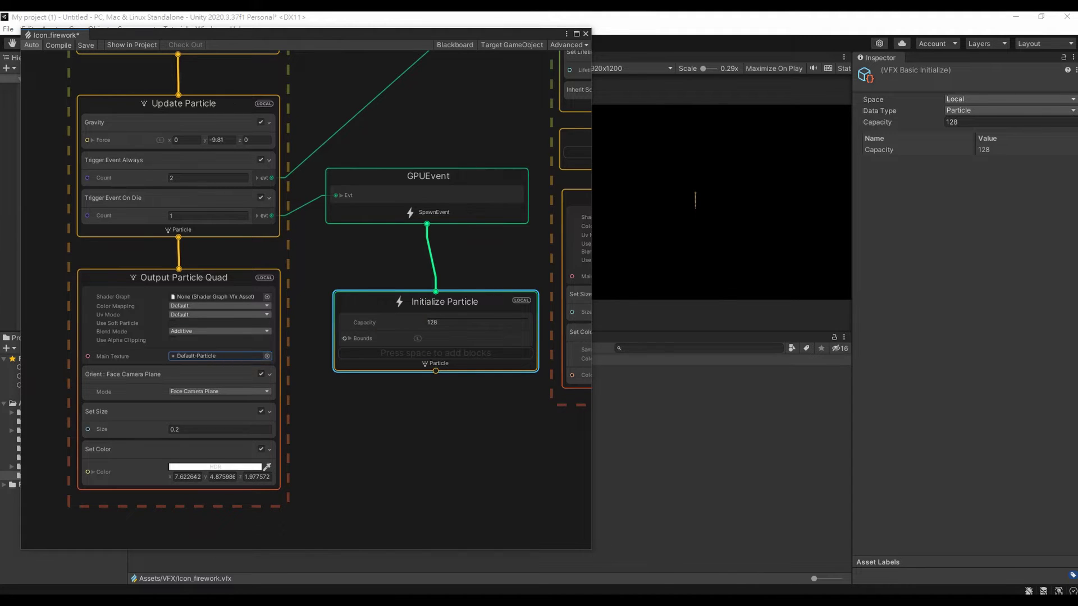
Add a Set Lifetime Random (Uniform) block to Initialize Particle with lifetime 1.3 to 1.5.
{"action": "left_click_drag", "start_coordinate": [485, 290], "coordinate": [473, 246]}
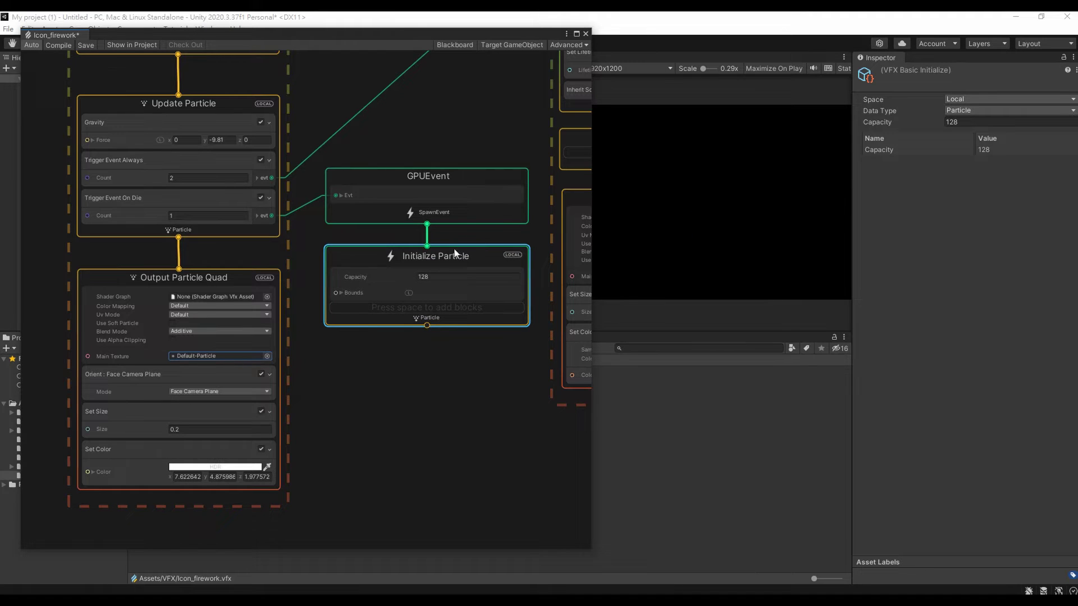
{"action": "right_click", "coordinate": [449, 321]}
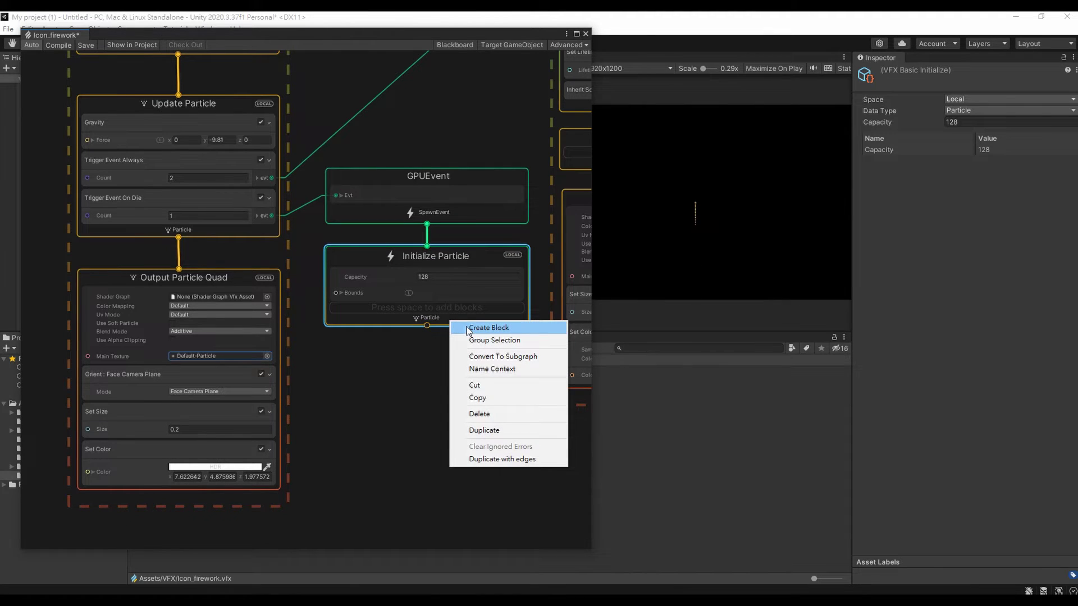
{"action": "left_click", "coordinate": [468, 328]}
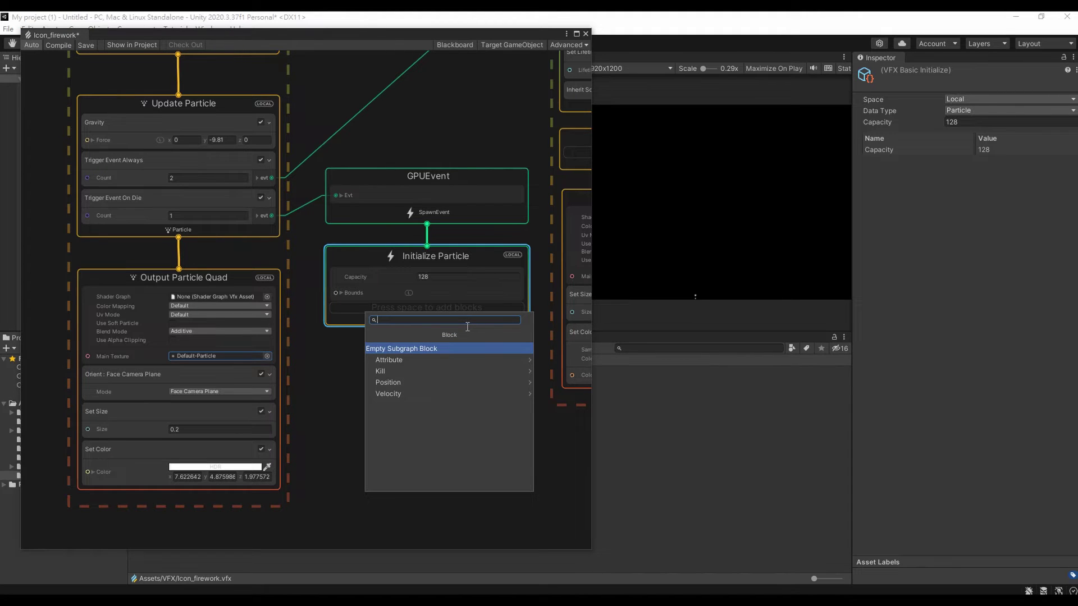
{"action": "type", "text": "set "}
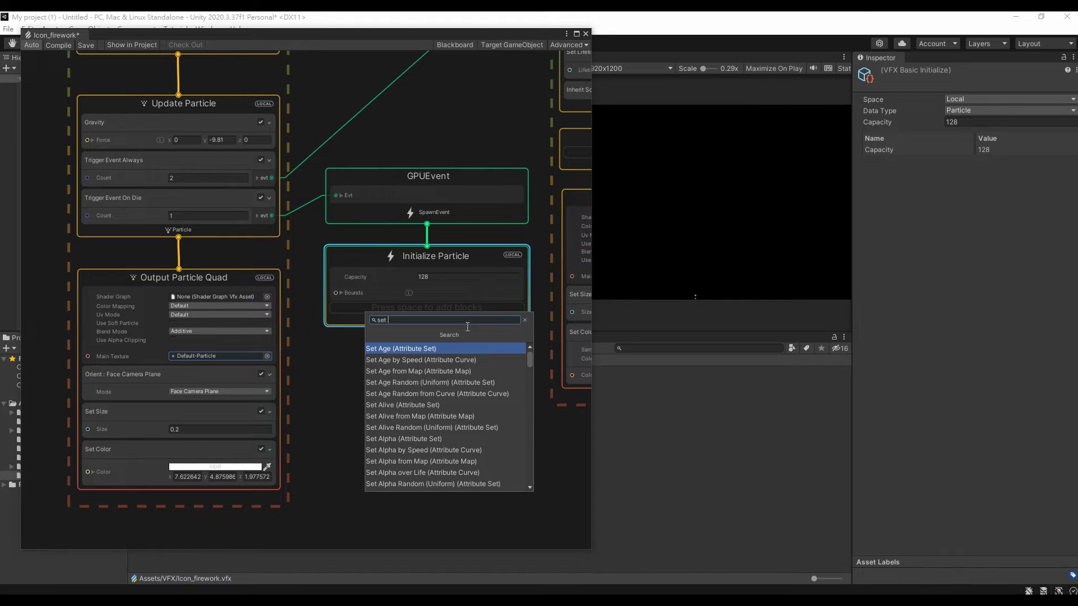
{"action": "type", "text": "life"}
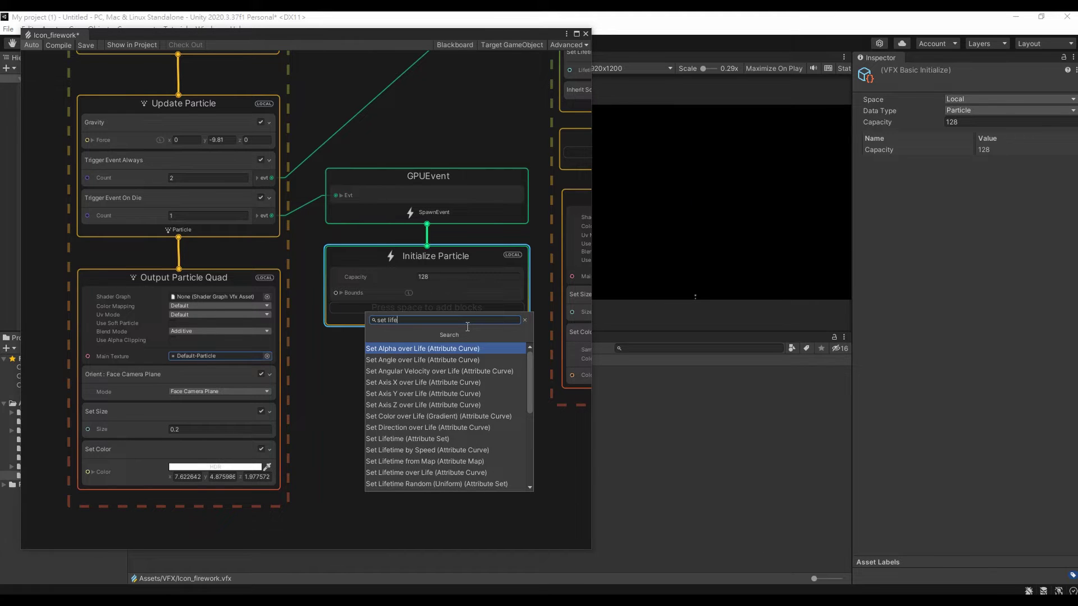
{"action": "type", "text": " ran"}
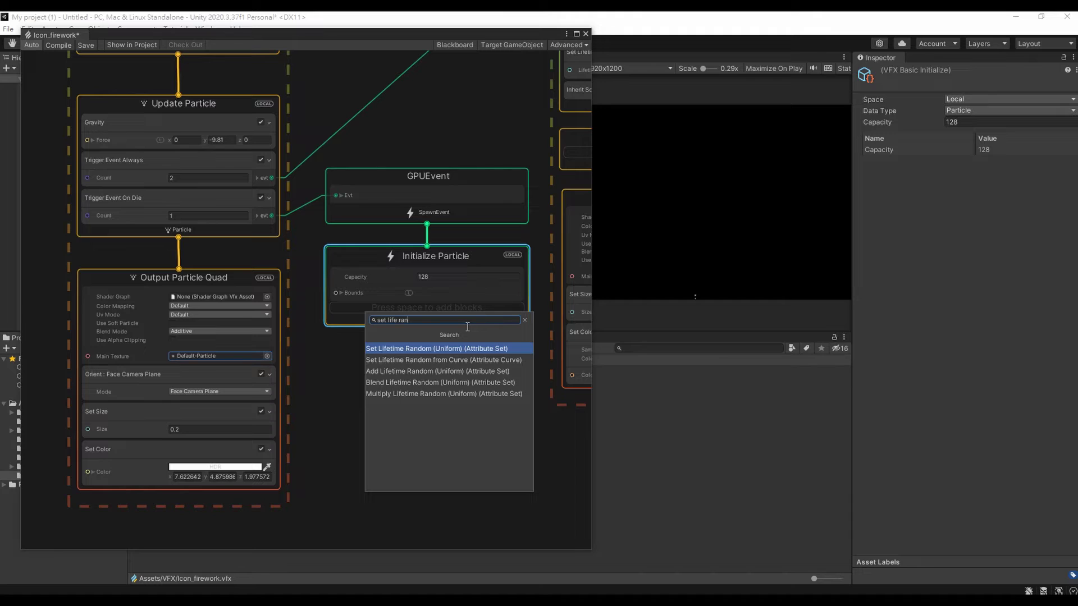
{"action": "left_click", "coordinate": [459, 348]}
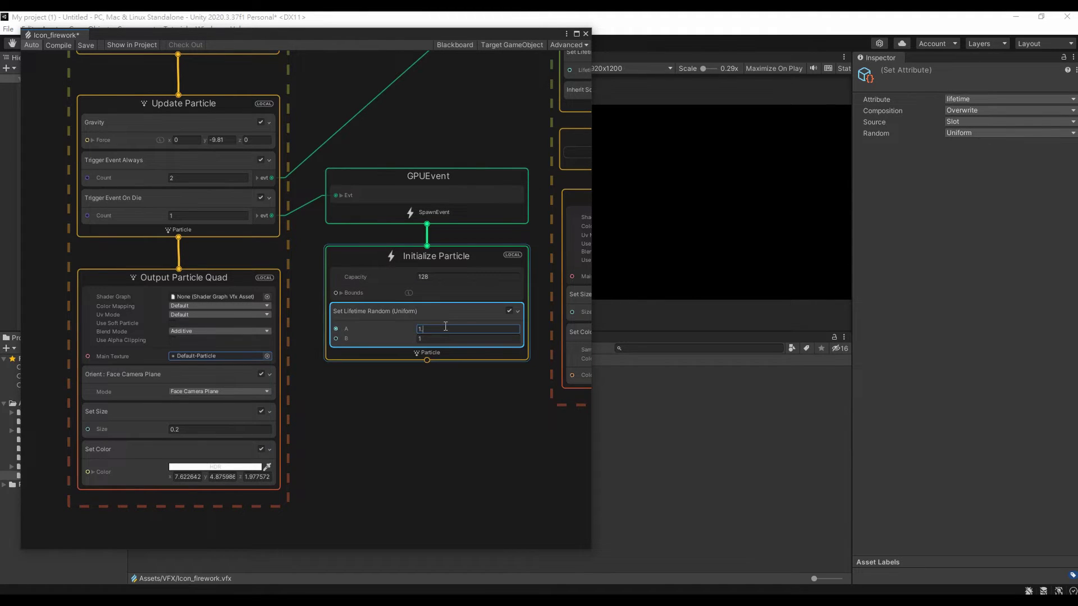
{"action": "type", "text": ".3"}
{"action": "left_click", "coordinate": [442, 339]}
{"action": "type", "text": ".5"}
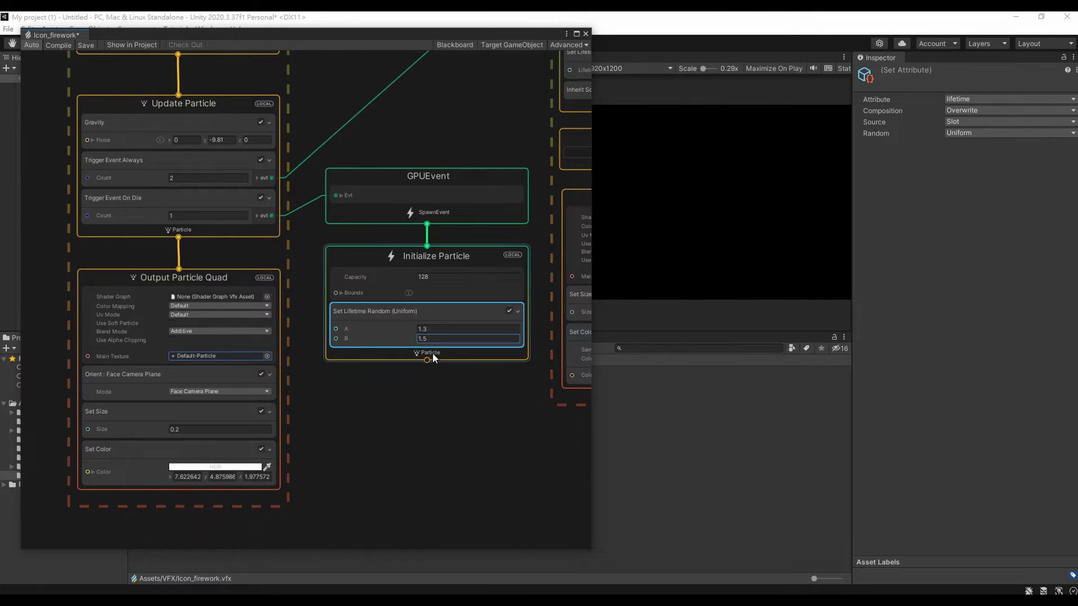
Add an Add Position block to the new Initialize Particle.
{"action": "right_click", "coordinate": [433, 354]}
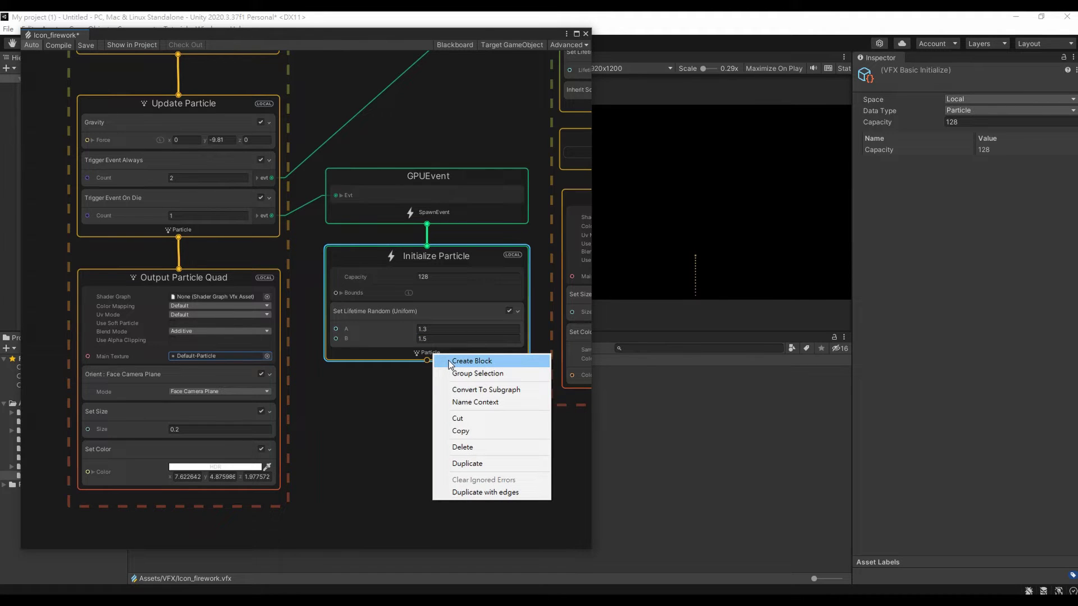
{"action": "left_click", "coordinate": [450, 362]}
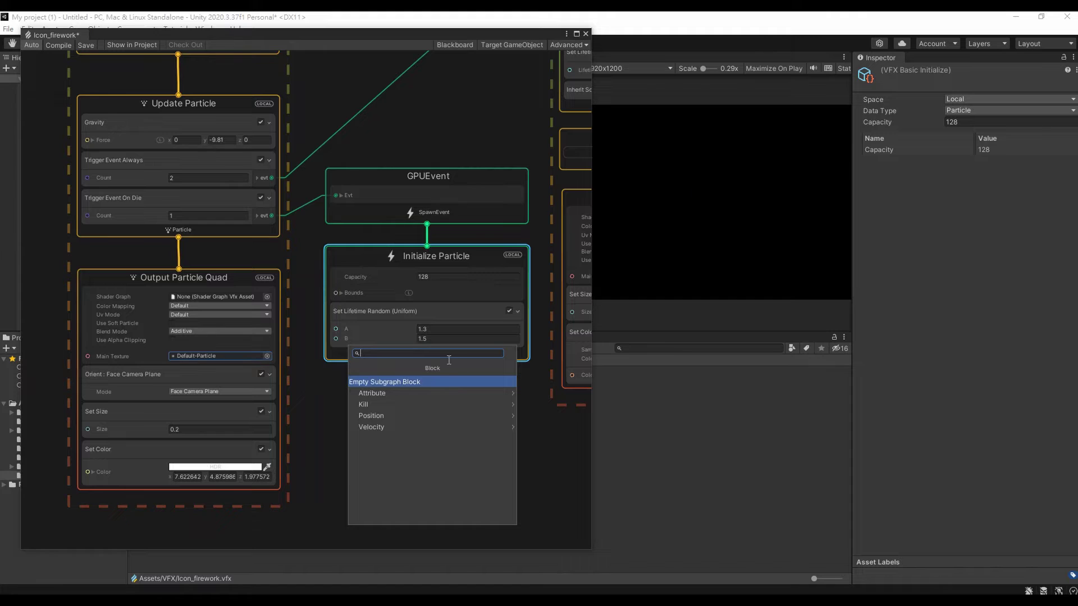
{"action": "type", "text": "add pos"}
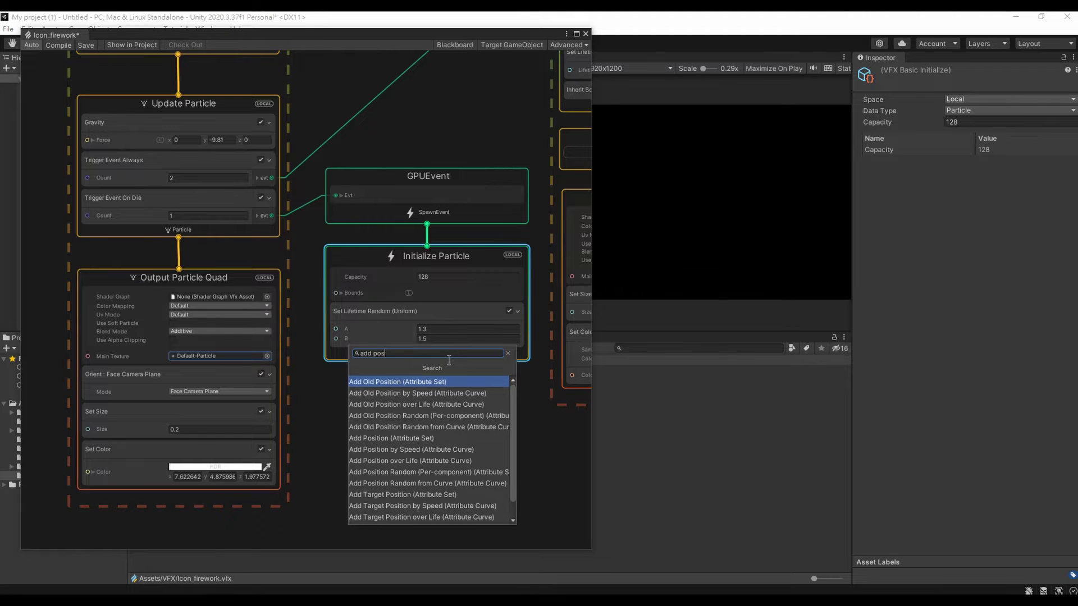
{"action": "left_click", "coordinate": [438, 438]}
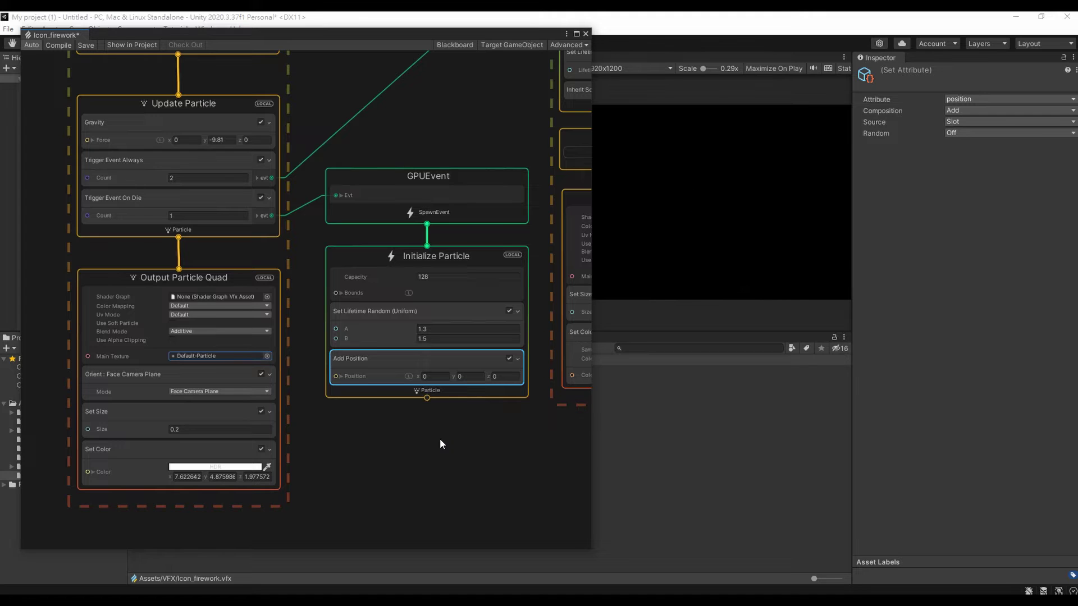
{"action": "middle_click_drag", "start_coordinate": [480, 449], "coordinate": [383, 351]}
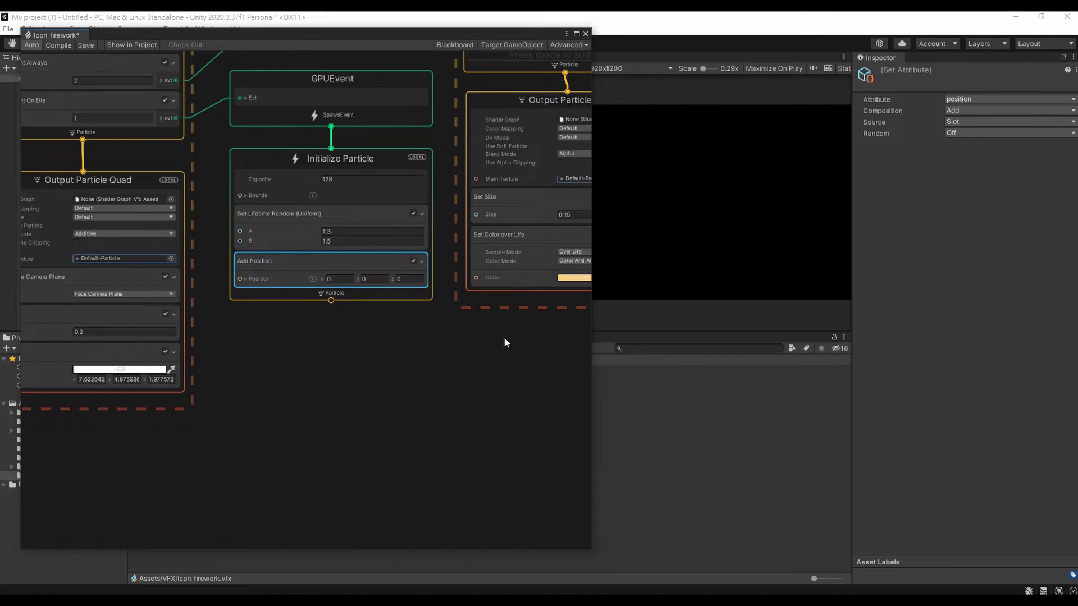
Create a Get Attribute: position node set to Source and wire it into Add Position's Position.
{"action": "right_click", "coordinate": [504, 338]}
{"action": "left_click", "coordinate": [515, 344]}
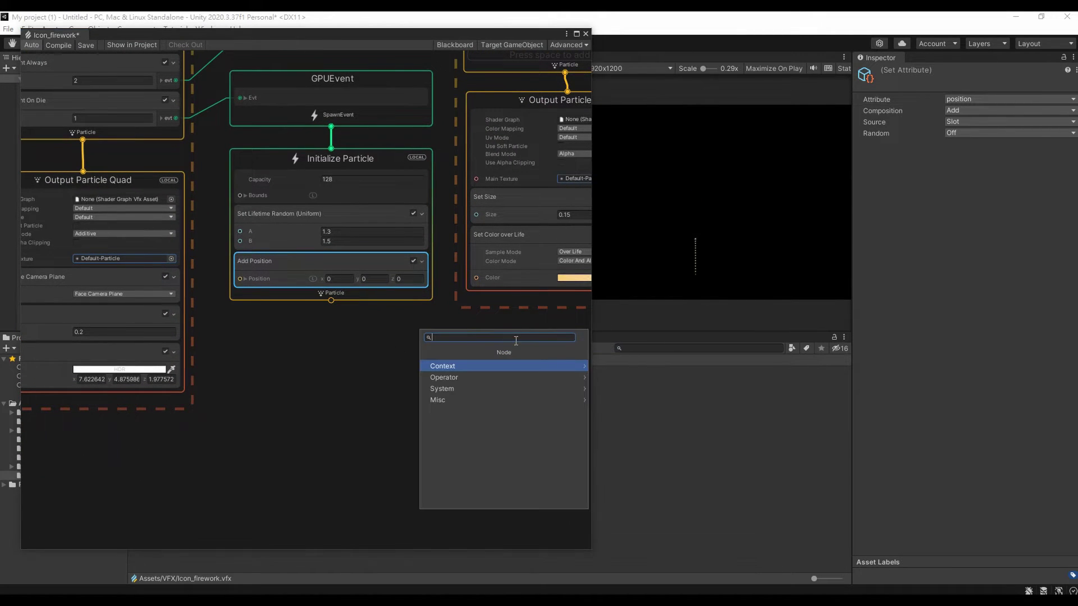
{"action": "type", "text": "get attri"}
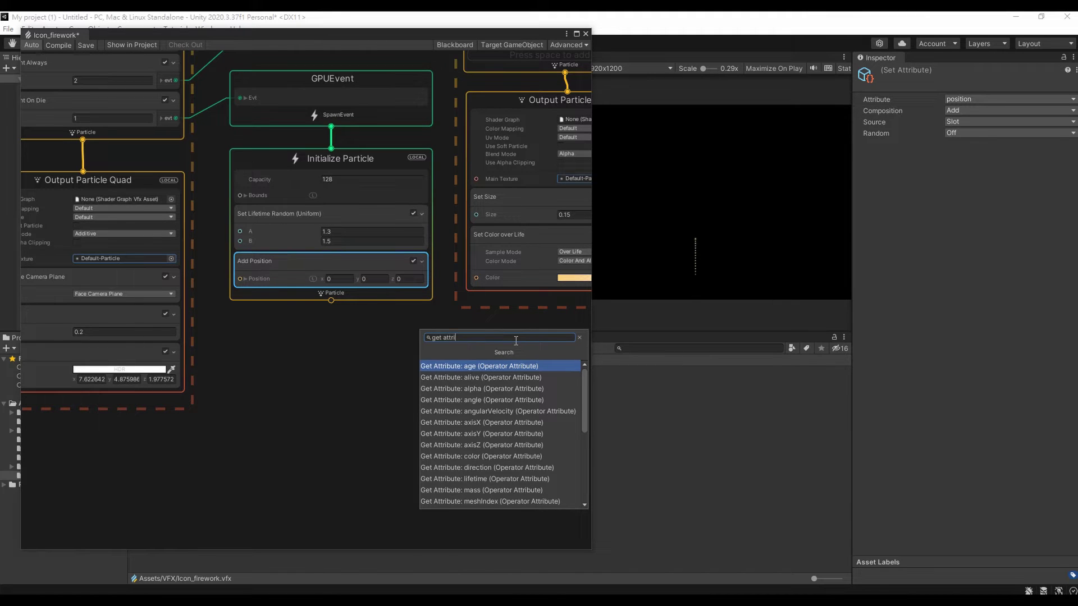
{"action": "type", "text": "b po"}
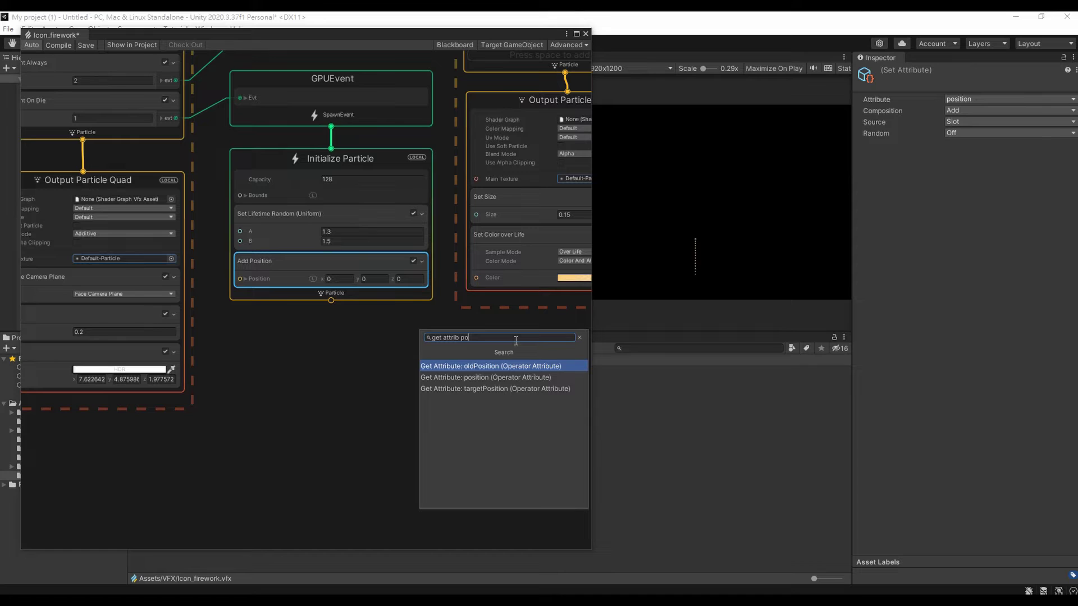
{"action": "left_click", "coordinate": [497, 377]}
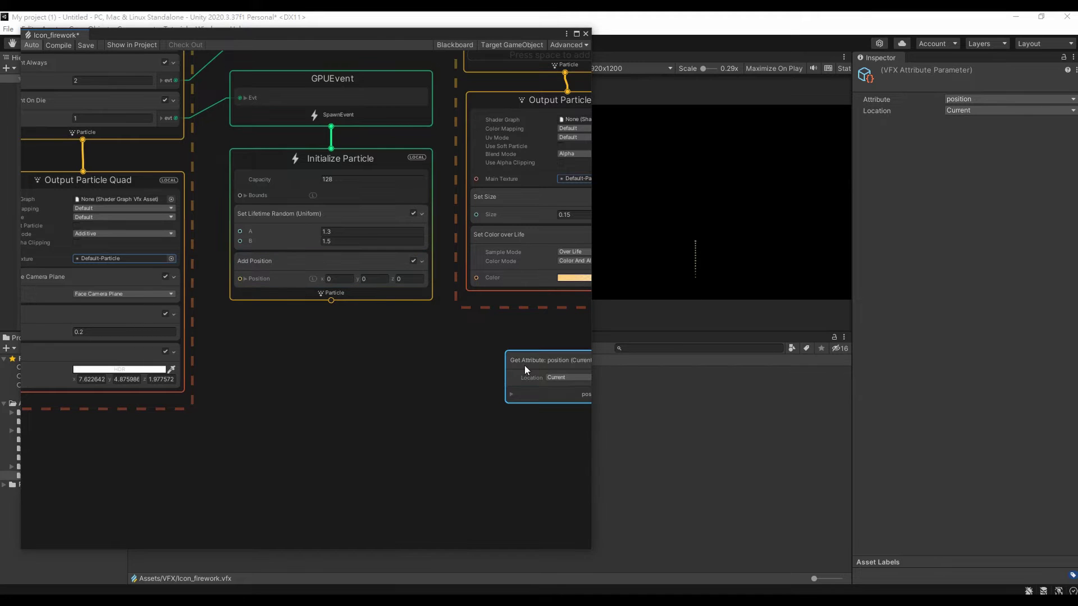
{"action": "mouse_move", "coordinate": [545, 352]}
{"action": "left_mouse_down"}
{"action": "mouse_move", "coordinate": [482, 337]}
{"action": "mouse_move", "coordinate": [495, 344]}
{"action": "mouse_move", "coordinate": [313, 412]}
{"action": "mouse_move", "coordinate": [104, 425]}
{"action": "left_mouse_up"}
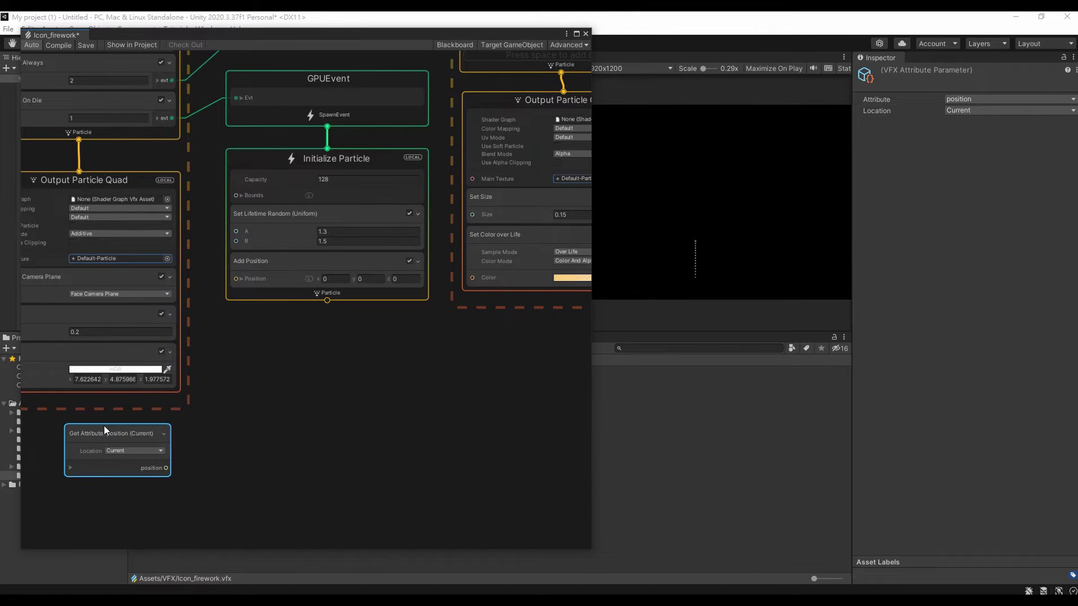
{"action": "left_click", "coordinate": [123, 450]}
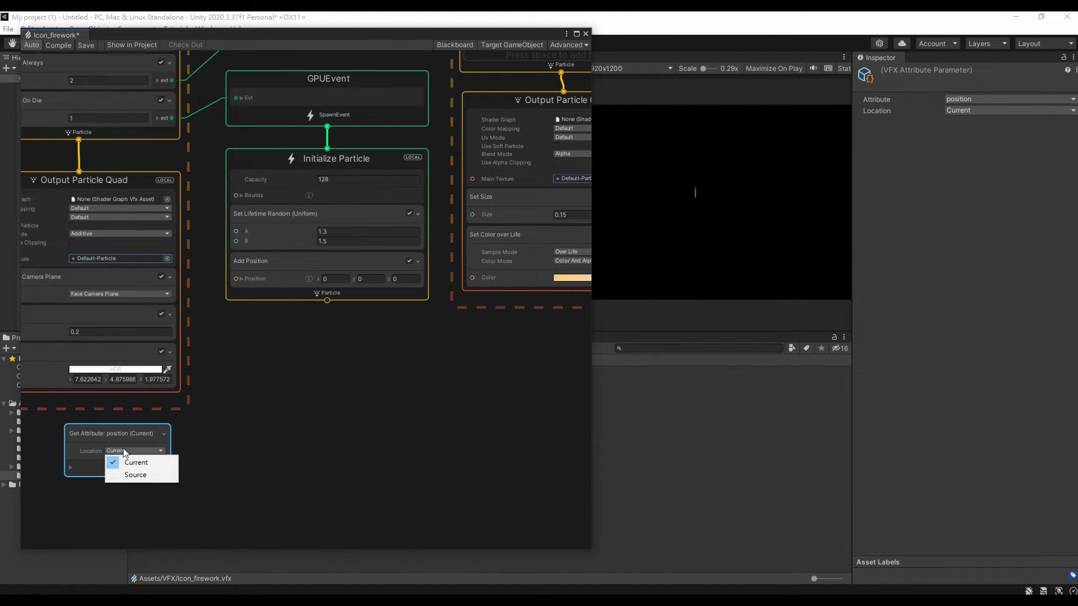
{"action": "left_click", "coordinate": [139, 476]}
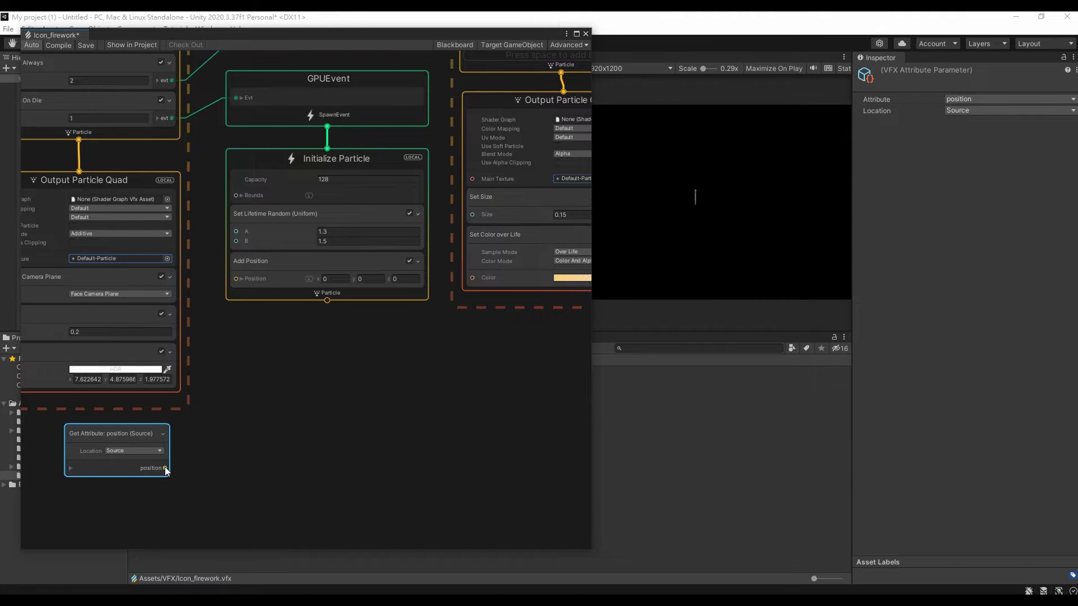
{"action": "left_click_drag", "start_coordinate": [165, 468], "coordinate": [238, 278]}
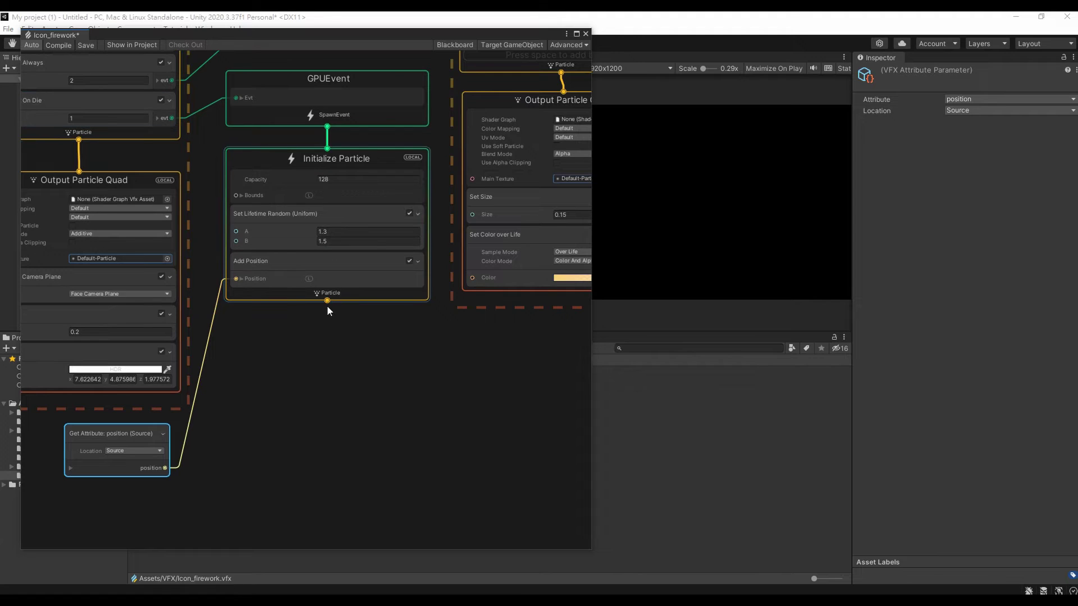
{"action": "left_click_drag", "start_coordinate": [328, 301], "coordinate": [330, 329]}
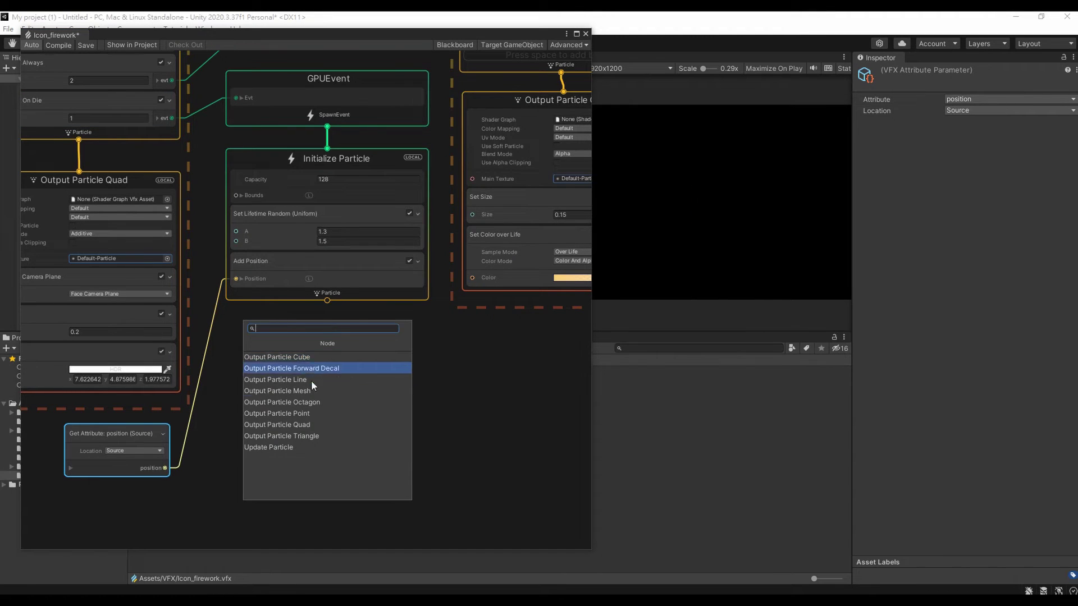
Add Update Particle below the death-event Initialize Particle, then an Output Particle Quad beneath it.
{"action": "left_click", "coordinate": [280, 447]}
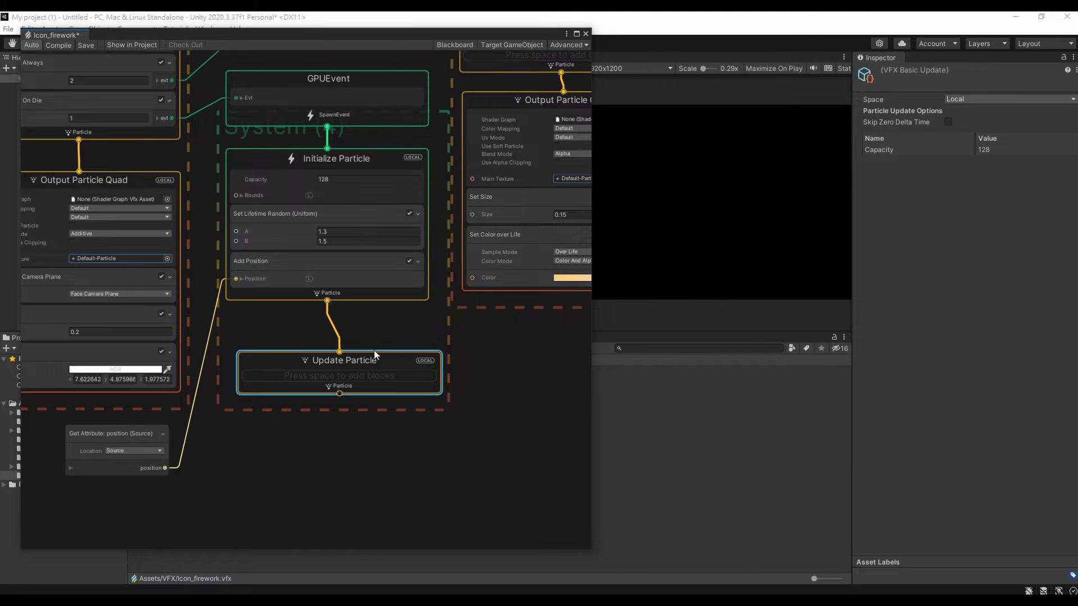
{"action": "left_click_drag", "start_coordinate": [374, 356], "coordinate": [362, 317]}
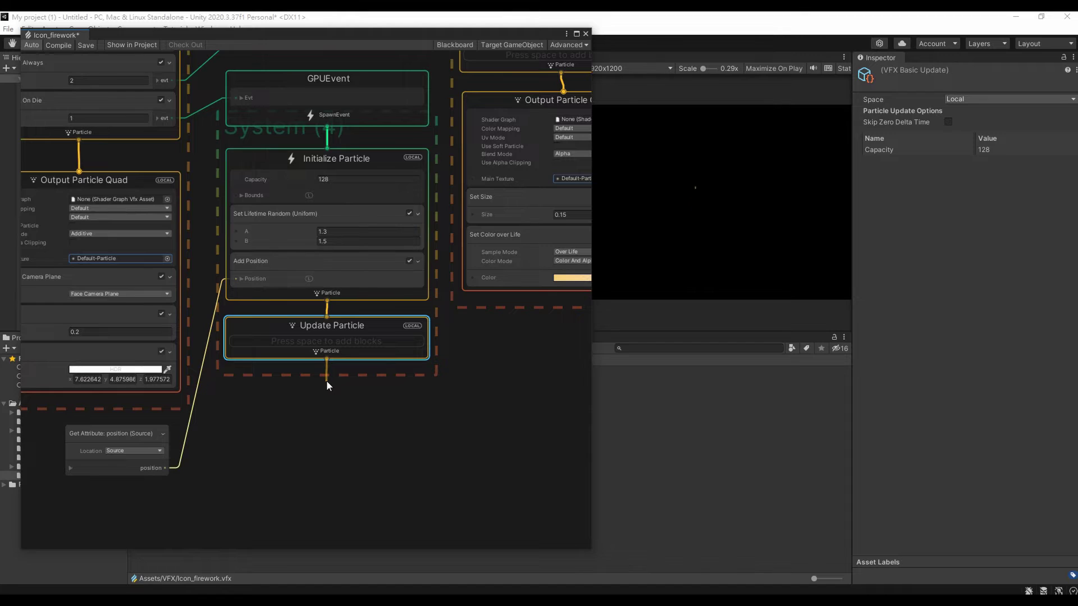
{"action": "left_click_drag", "start_coordinate": [327, 360], "coordinate": [325, 380]}
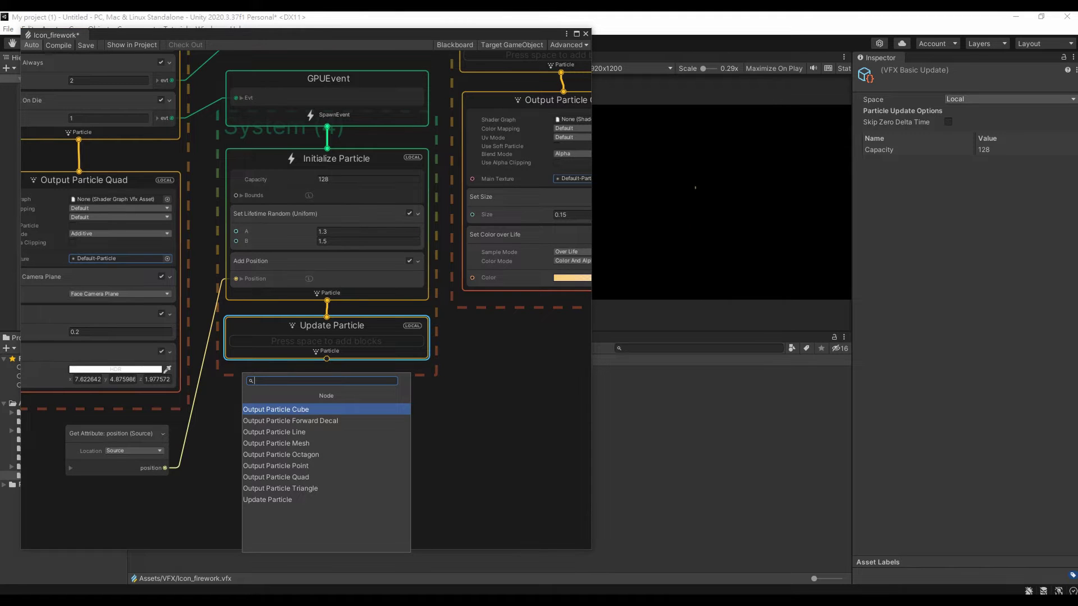
{"action": "left_click", "coordinate": [323, 479]}
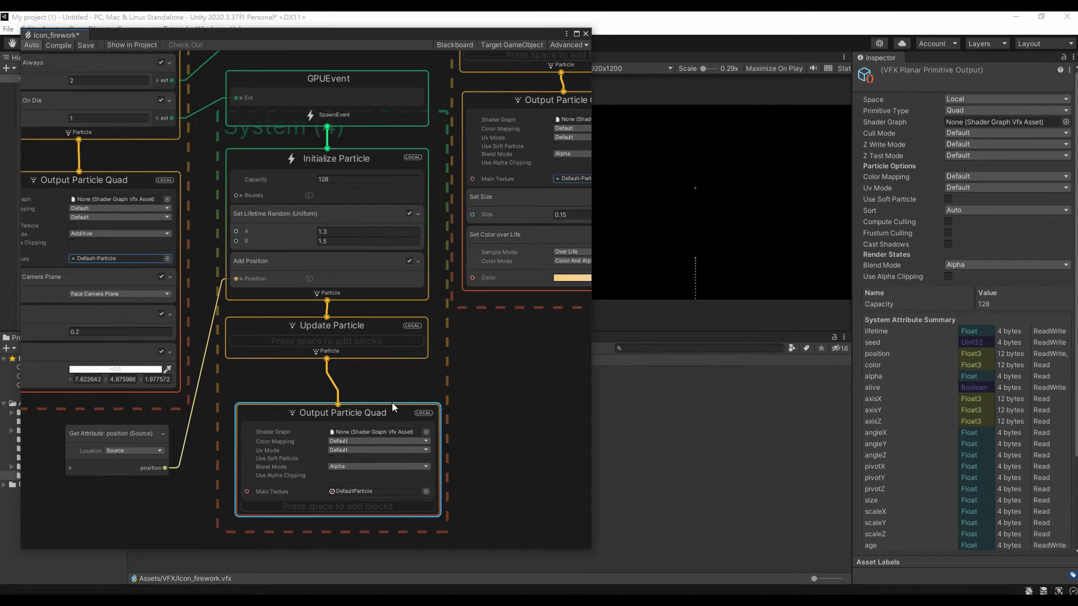
{"action": "left_click_drag", "start_coordinate": [392, 403], "coordinate": [386, 380]}
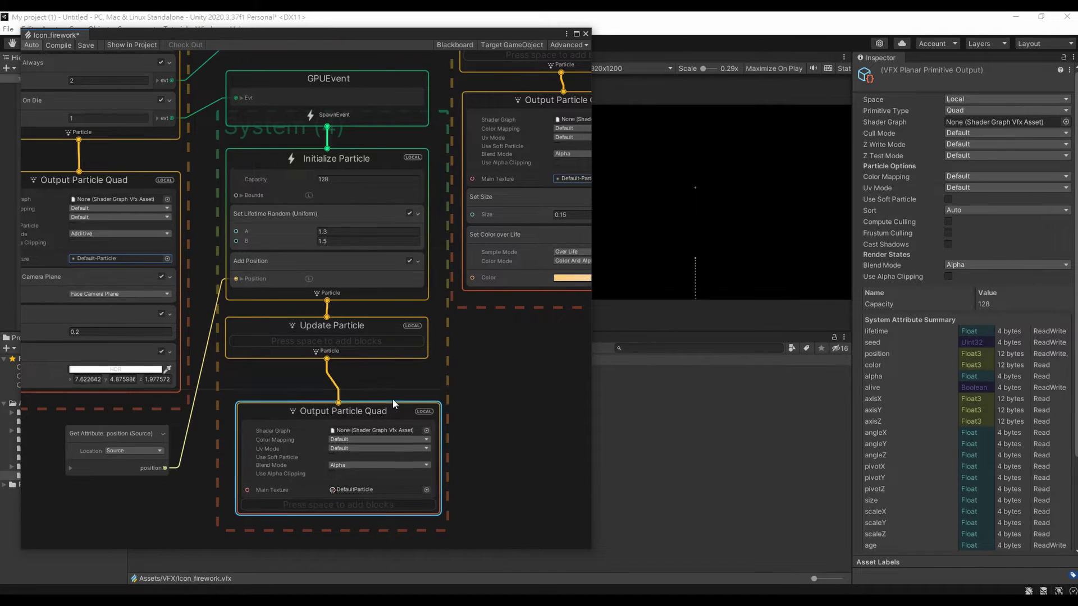
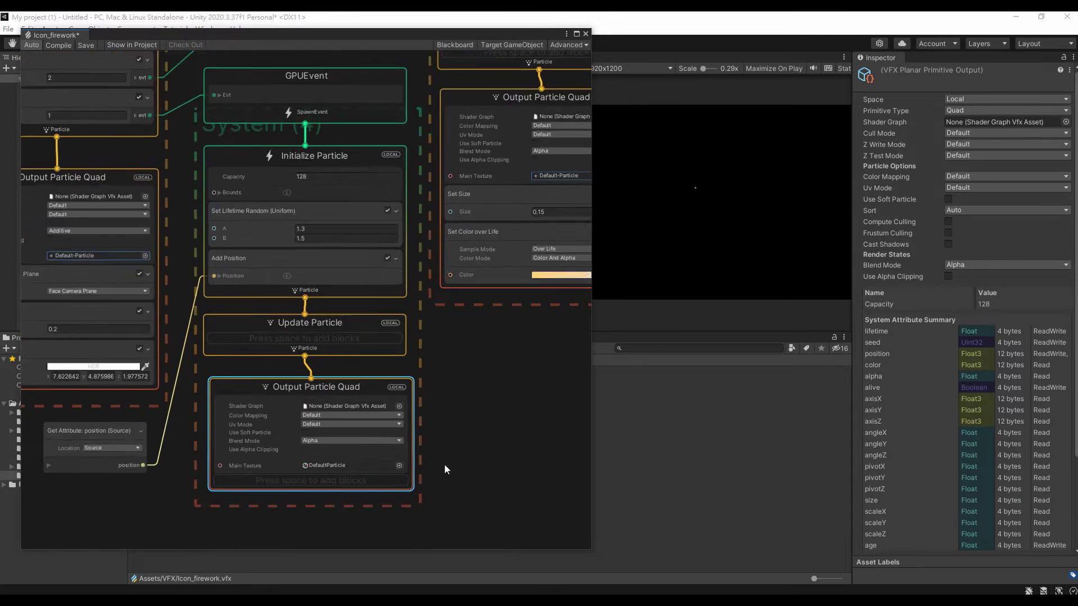
Set the Output Particle Quad's main texture to Default-Particle and its blend mode to Additive.
{"action": "scroll", "coordinate": [440, 468], "scroll_direction": "up", "scroll_amount": 2}
{"action": "scroll", "coordinate": [448, 513], "scroll_direction": "up", "scroll_amount": 3}
{"action": "left_click", "coordinate": [379, 452]}
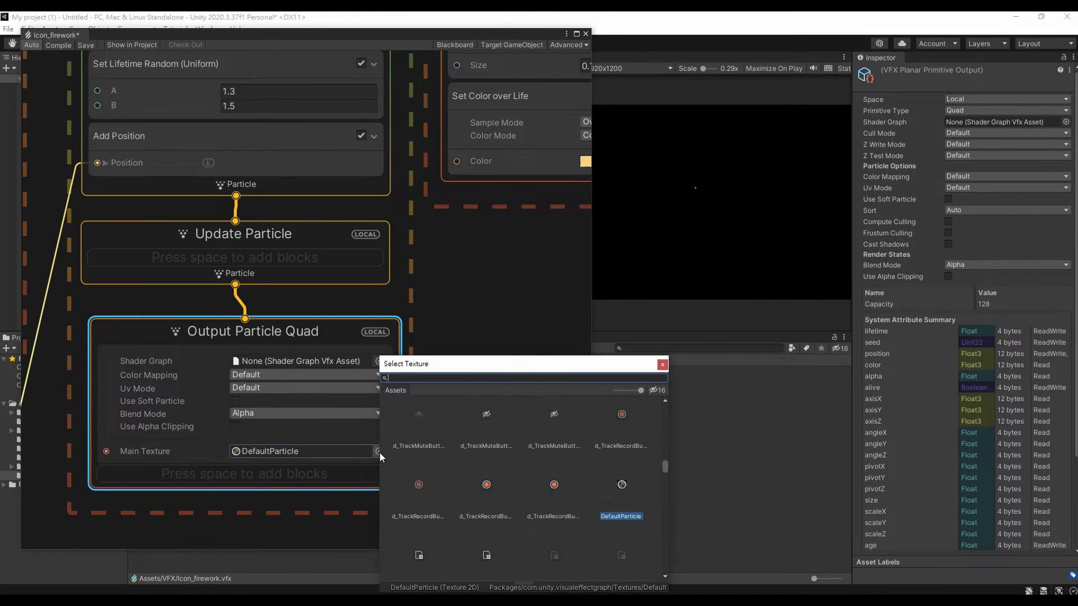
{"action": "type", "text": "def"}
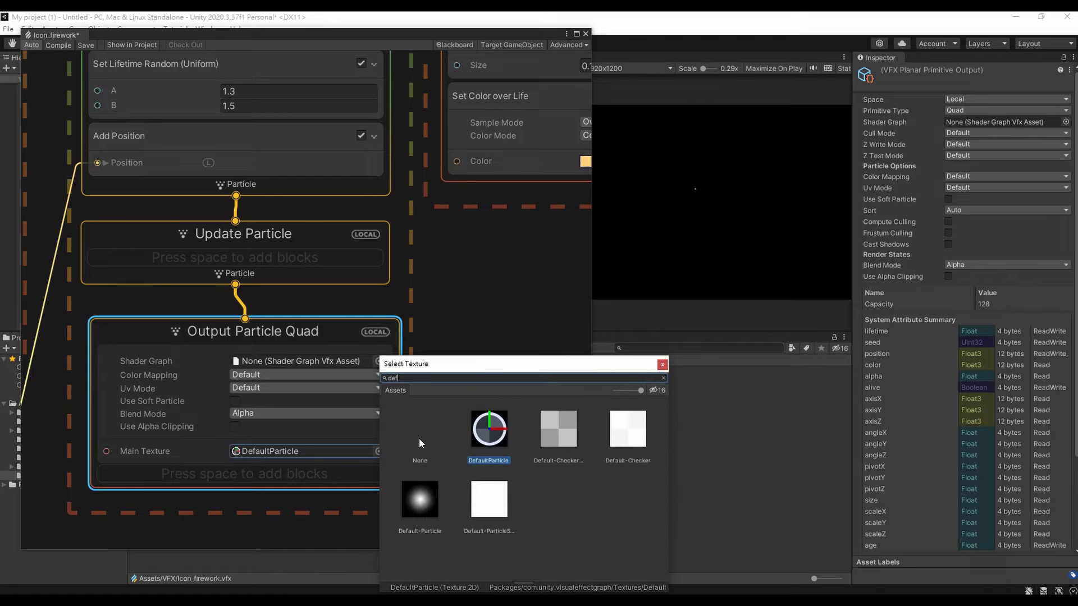
{"action": "double_click", "coordinate": [421, 495]}
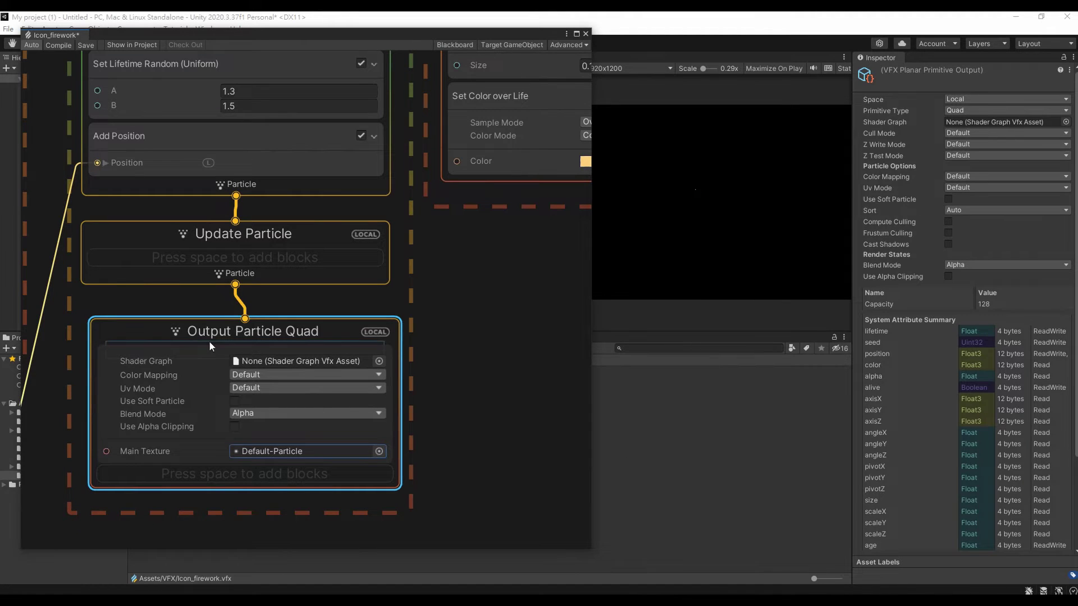
{"action": "left_click", "coordinate": [241, 413]}
{"action": "left_click", "coordinate": [247, 427]}
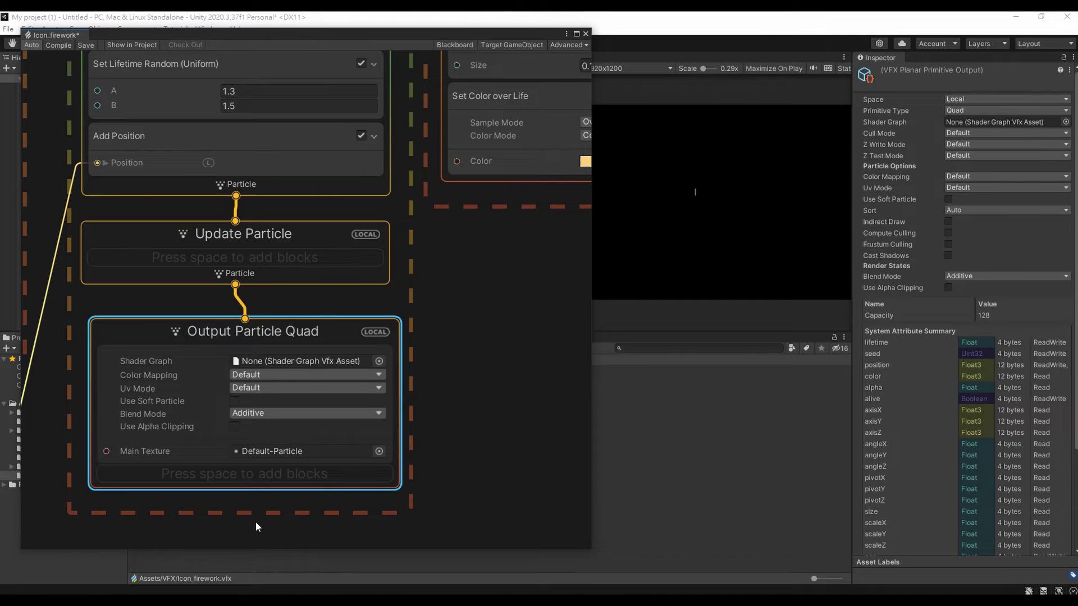
Add an Orient: Face Camera Plane block to the Output Particle Quad.
{"action": "middle_click_drag", "start_coordinate": [255, 521], "coordinate": [301, 447]}
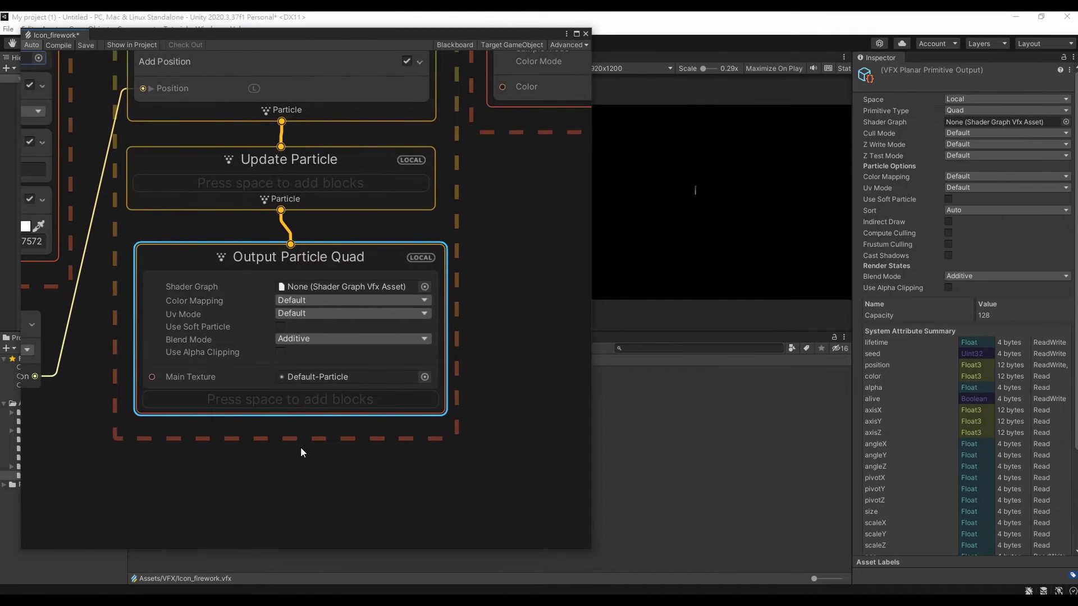
{"action": "right_click", "coordinate": [257, 406]}
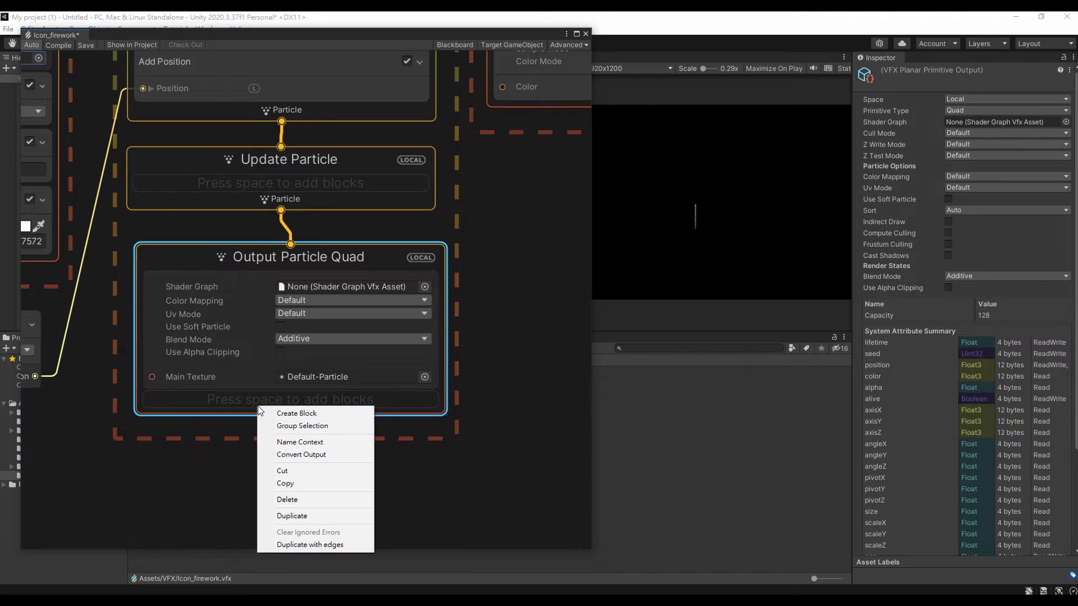
{"action": "left_click", "coordinate": [281, 412]}
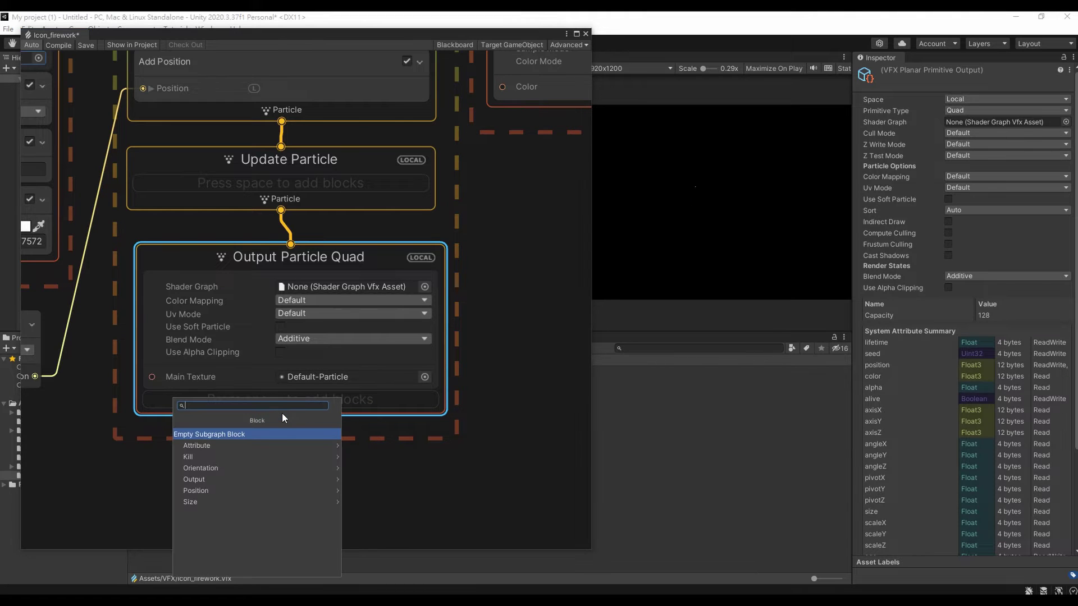
{"action": "type", "text": "face c"}
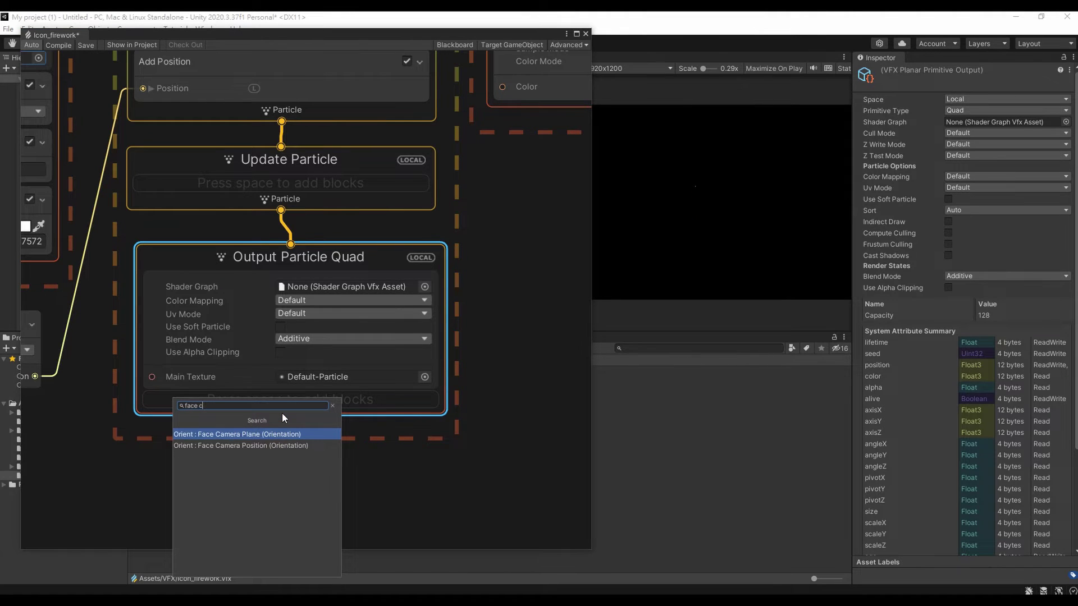
{"action": "type", "text": "am"}
{"action": "left_click", "coordinate": [276, 434]}
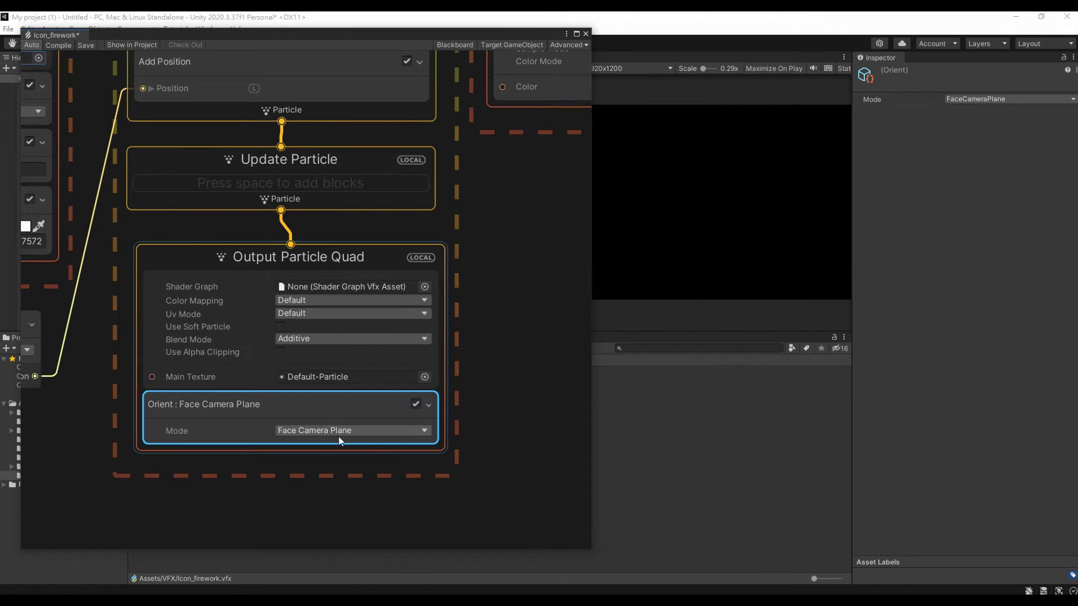
Add a Set Size Random (Uniform) block with sizes from 0.08 to 0.1.
{"action": "right_click", "coordinate": [231, 448]}
{"action": "left_click", "coordinate": [243, 456]}
{"action": "type", "text": "s"}
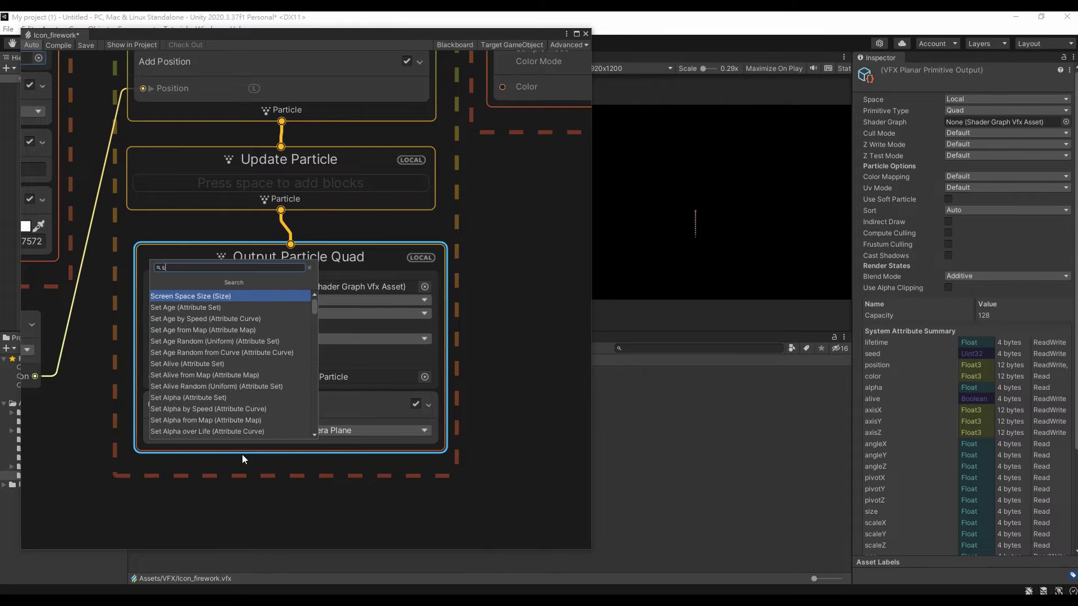
{"action": "type", "text": "et size"}
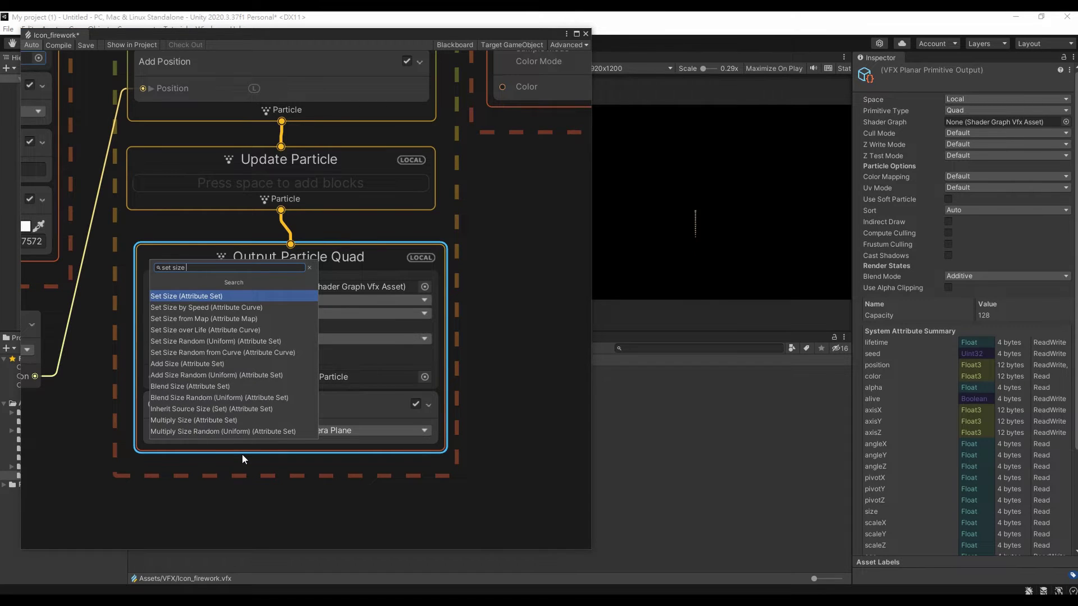
{"action": "type", "text": " ran"}
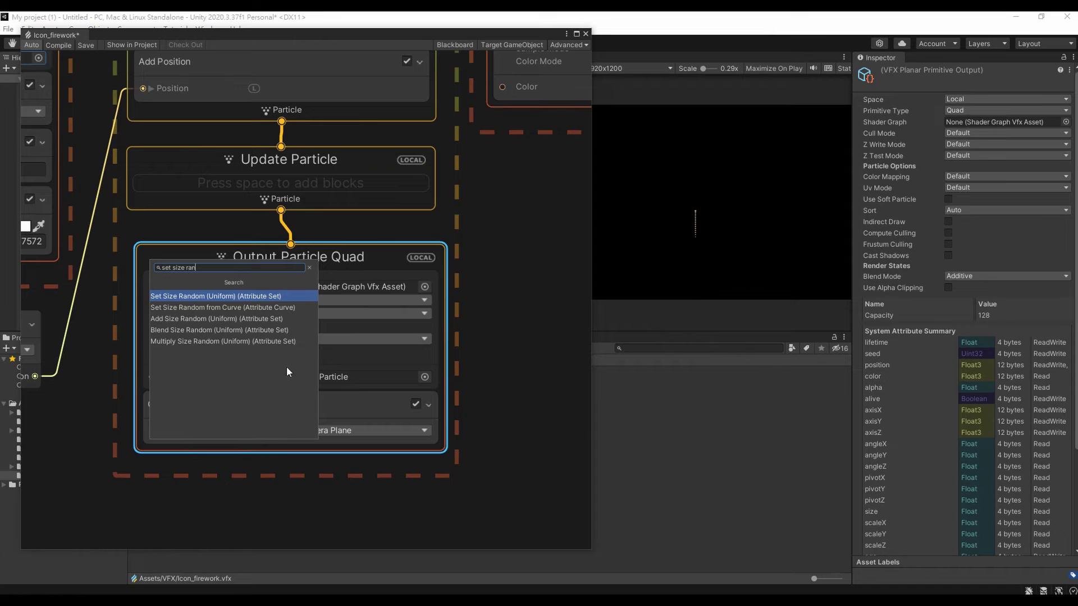
{"action": "left_click", "coordinate": [292, 299]}
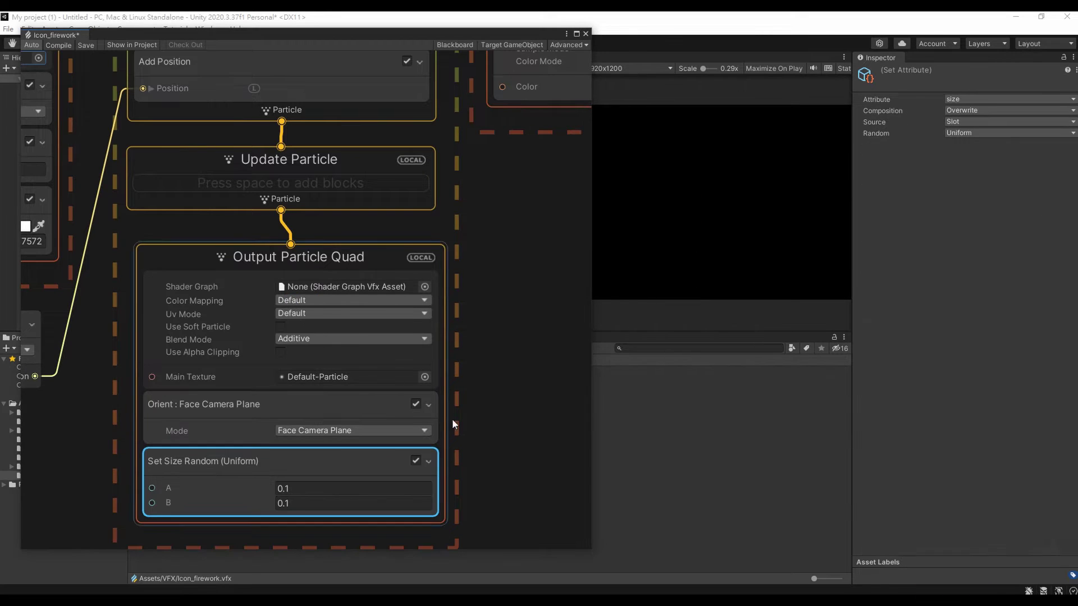
{"action": "left_click", "coordinate": [324, 489]}
{"action": "type", "text": "1"}
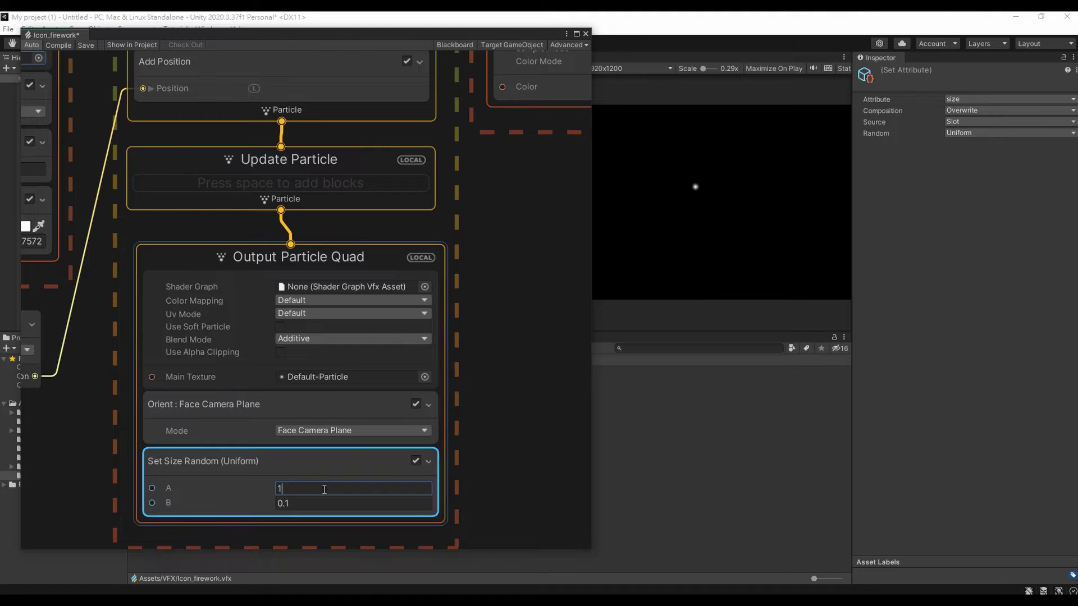
{"action": "key", "text": "Return"}
{"action": "type", "text": "0.08"}
{"action": "left_click", "coordinate": [312, 502]}
{"action": "left_click", "coordinate": [476, 475]}
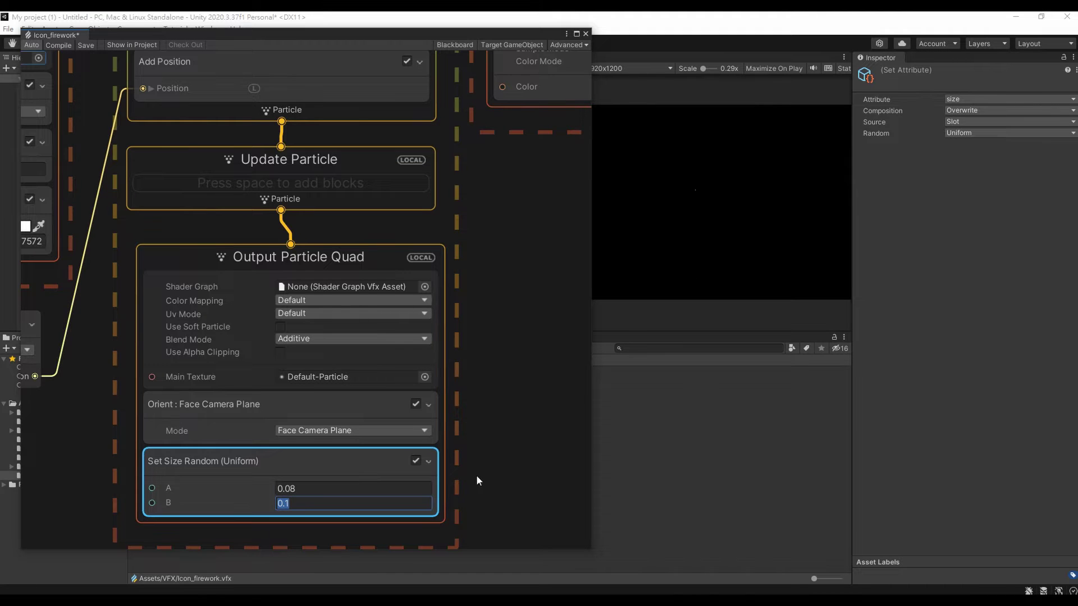
{"action": "middle_click_drag", "start_coordinate": [476, 475], "coordinate": [457, 397]}
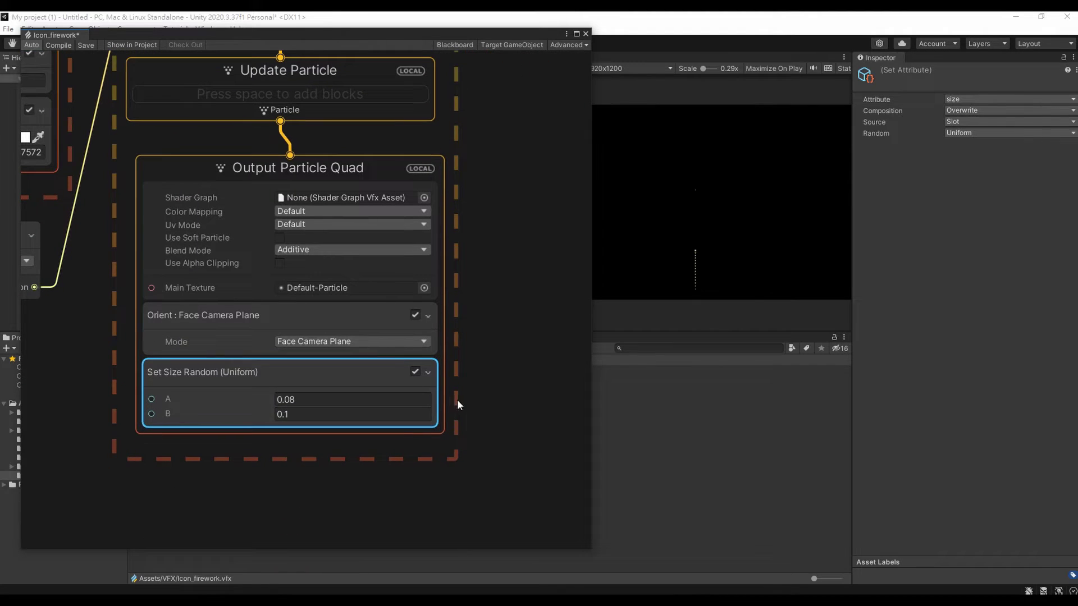
Add a Set Color over Life block (Color And Alpha, white to transparent) to the output.
{"action": "right_click", "coordinate": [365, 432]}
{"action": "left_click", "coordinate": [380, 437]}
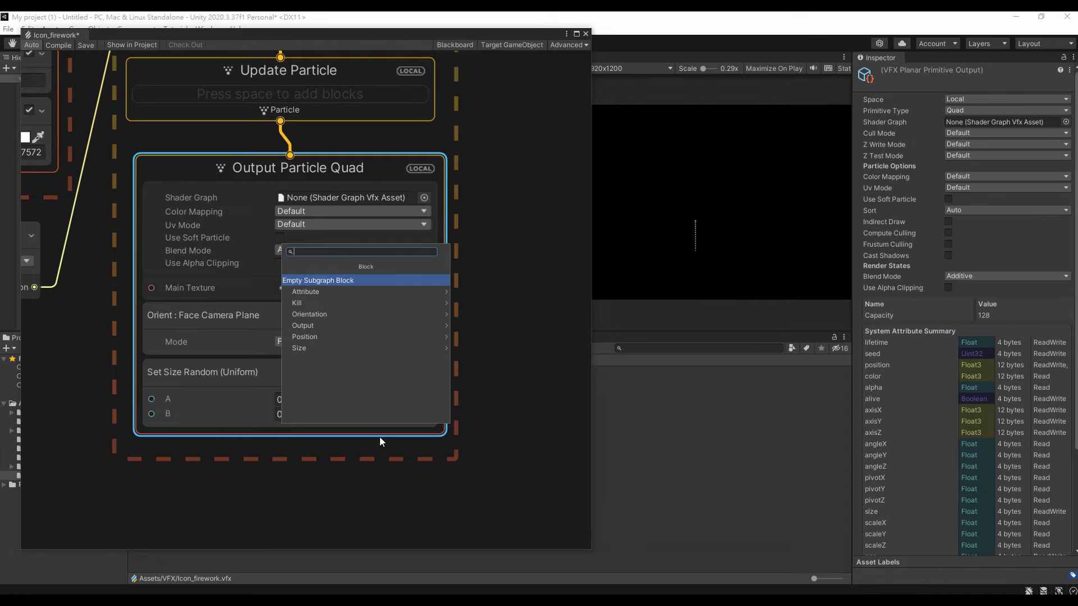
{"action": "type", "text": "set color o"}
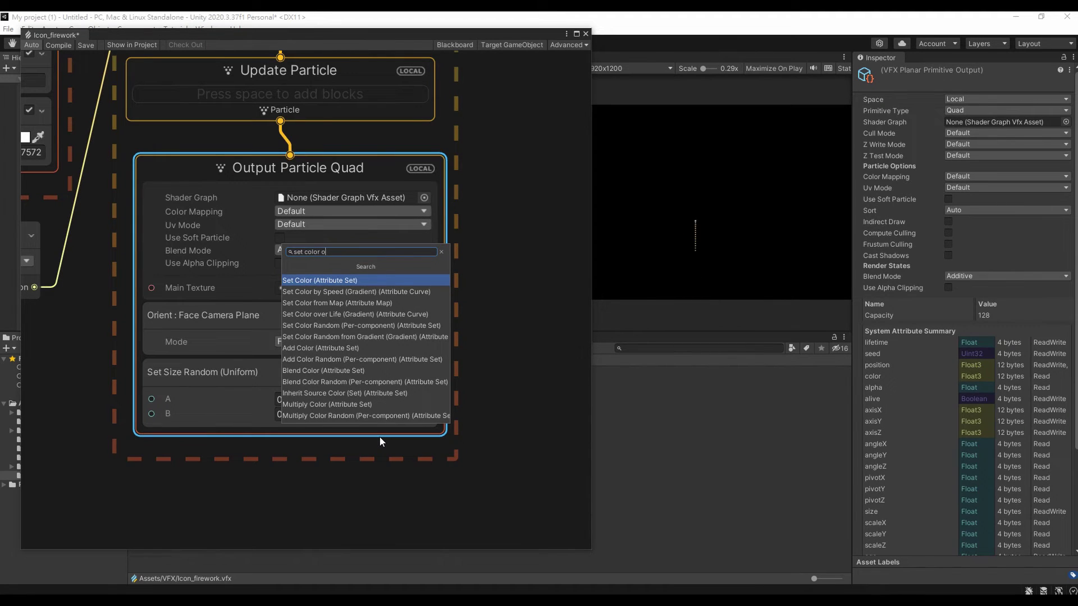
{"action": "type", "text": "v"}
{"action": "left_click", "coordinate": [351, 281]}
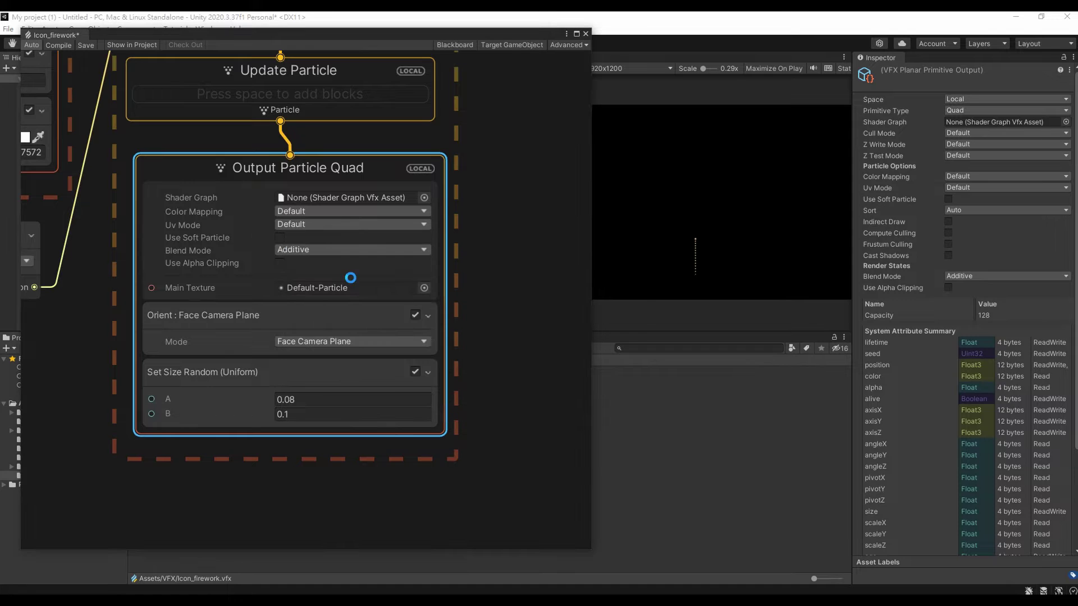
{"action": "left_click", "coordinate": [319, 414]}
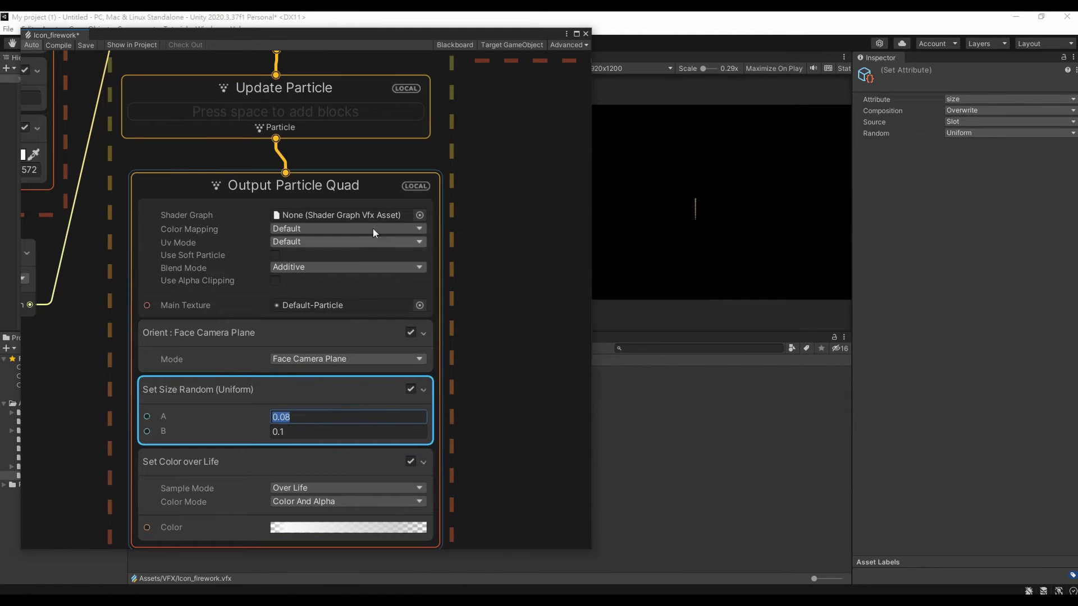
{"action": "middle_click_drag", "start_coordinate": [449, 367], "coordinate": [512, 274]}
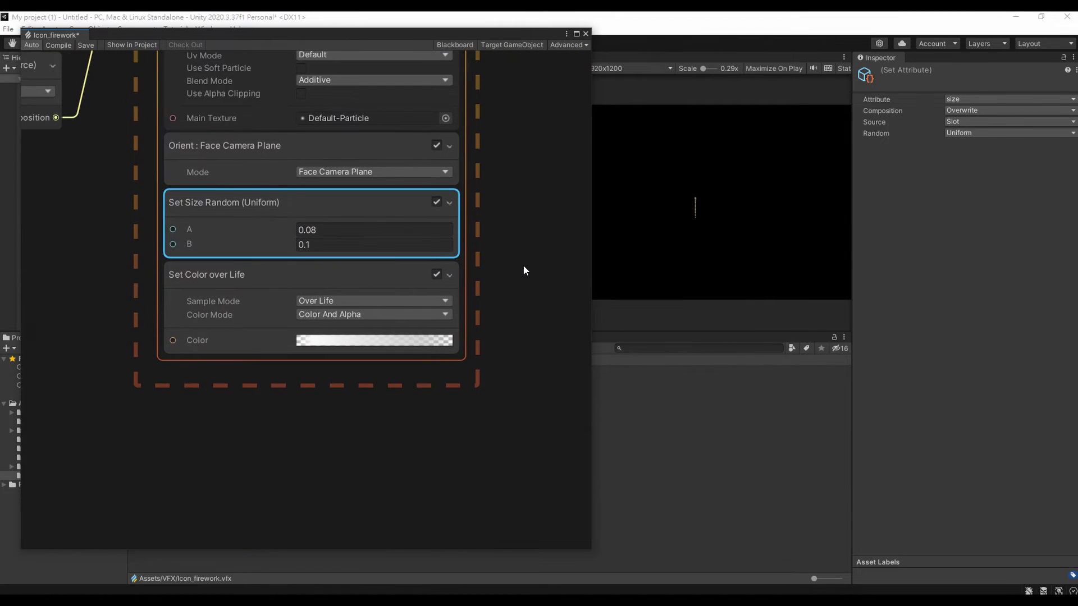
{"action": "scroll", "coordinate": [524, 265], "scroll_direction": "down", "scroll_amount": 1}
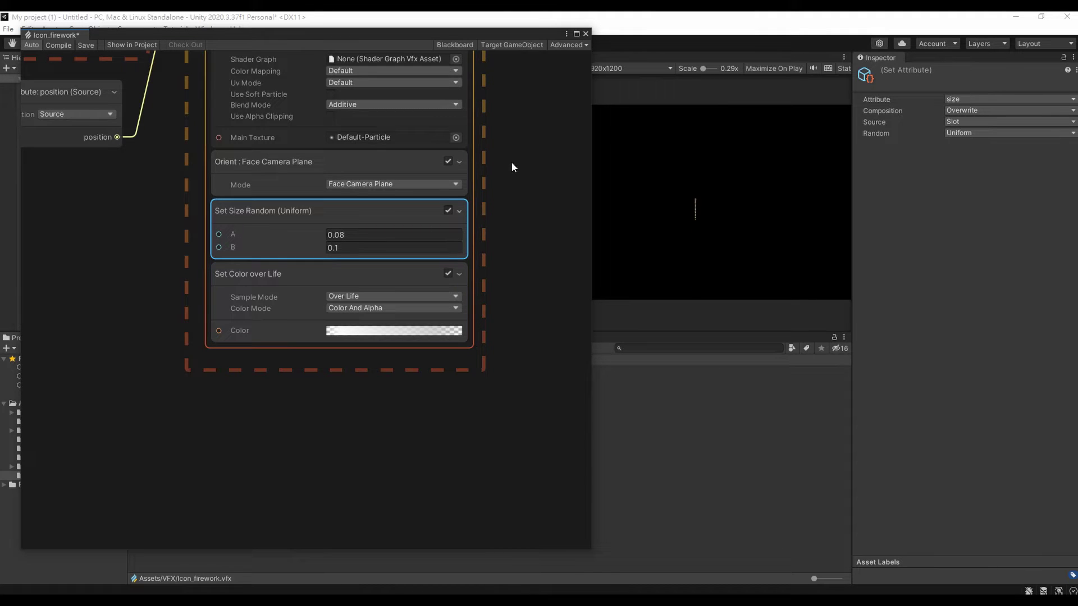
{"action": "scroll", "coordinate": [511, 169], "scroll_direction": "down", "scroll_amount": 1}
{"action": "middle_click_drag", "start_coordinate": [510, 165], "coordinate": [491, 530]}
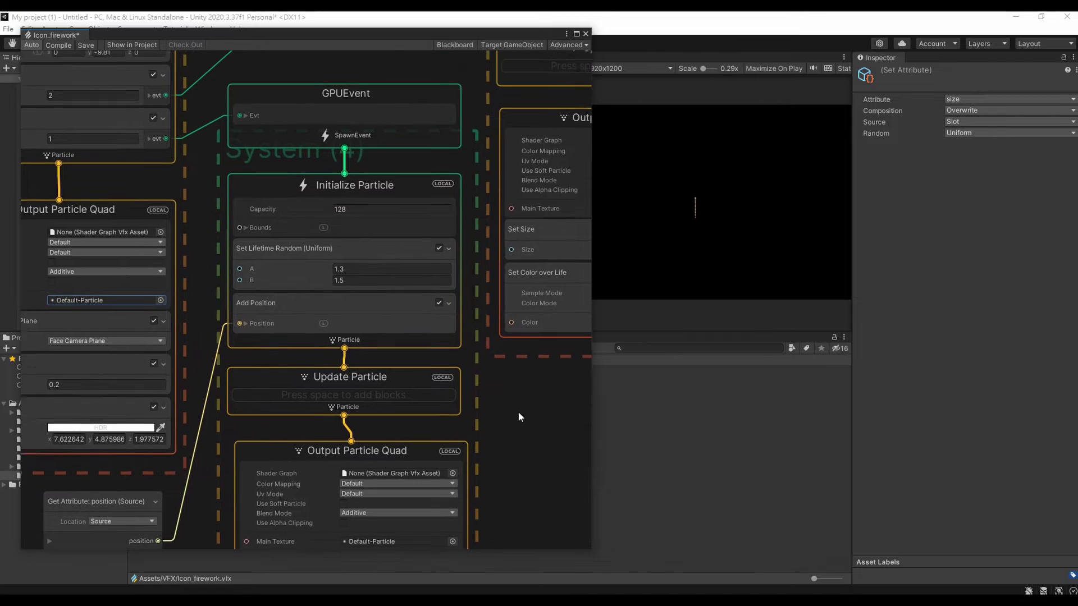
{"action": "scroll", "coordinate": [522, 420], "scroll_direction": "down", "scroll_amount": 1}
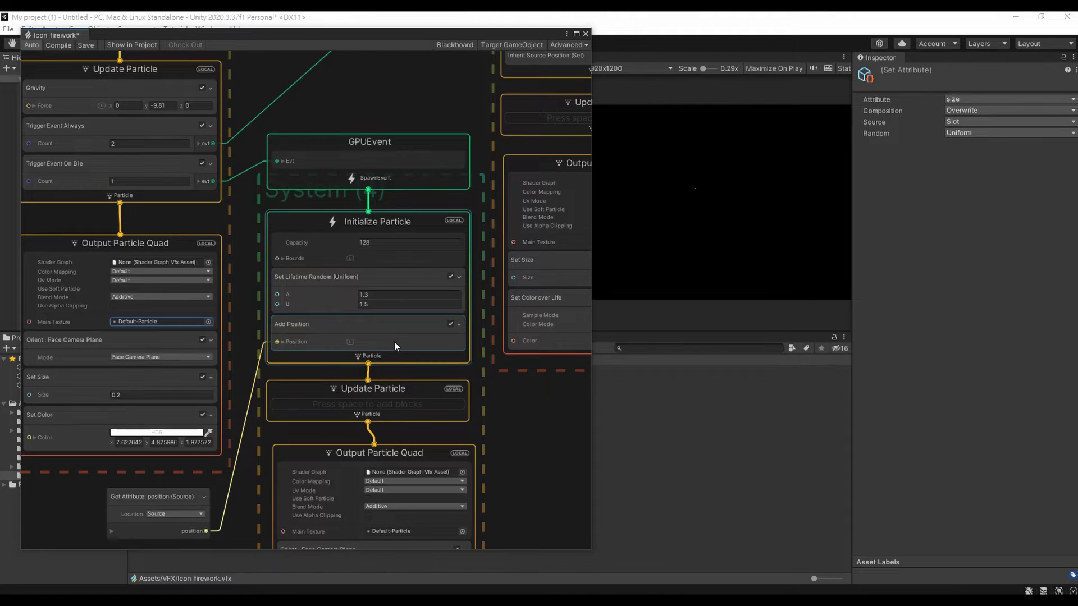
Add Set Position from Map to Initialize Particle, sampling Noise with Random Constant Per Particle.
{"action": "scroll", "coordinate": [394, 341], "scroll_direction": "up", "scroll_amount": 1}
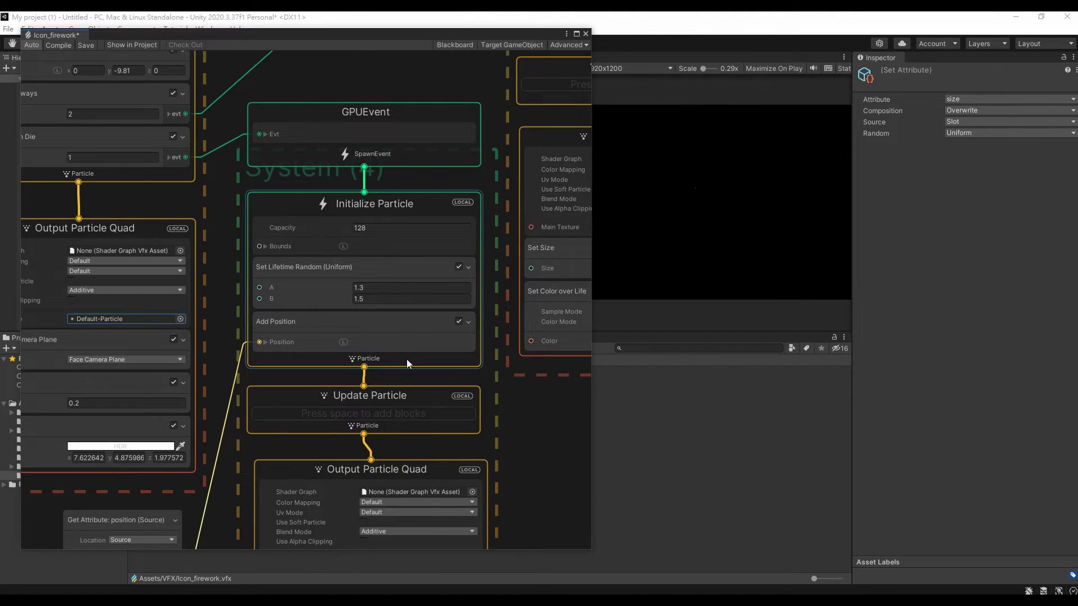
{"action": "right_click", "coordinate": [407, 359]}
{"action": "left_click", "coordinate": [430, 368]}
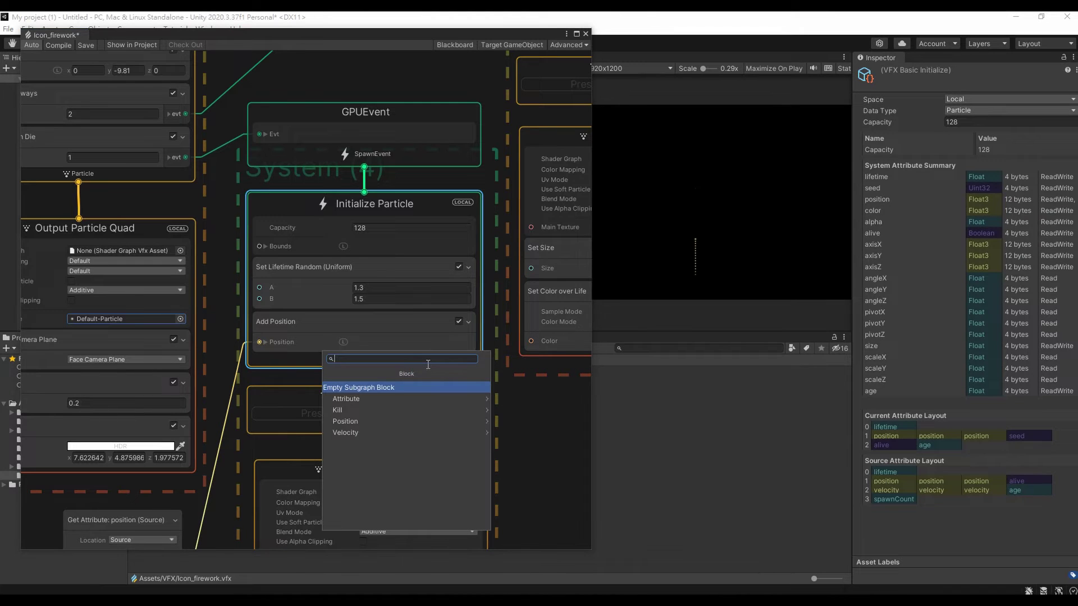
{"action": "type", "text": "se"}
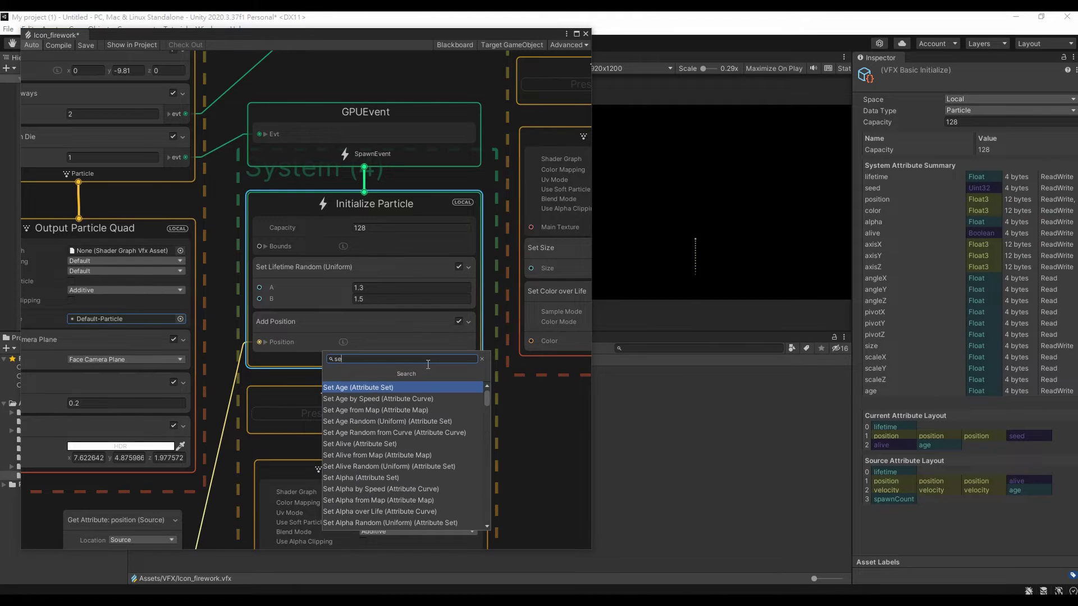
{"action": "type", "text": "t pos"}
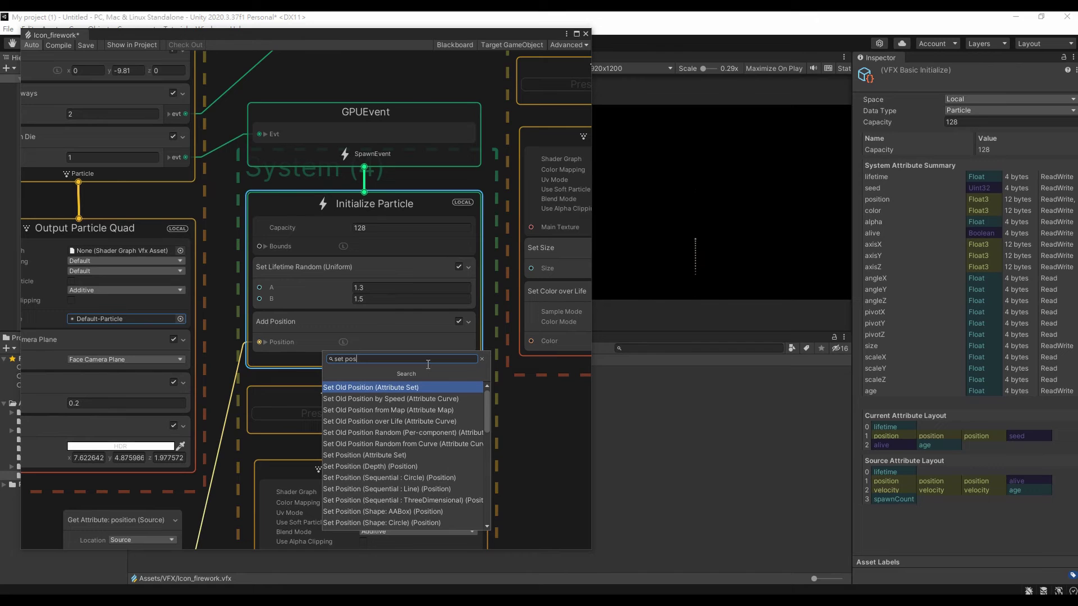
{"action": "type", "text": " map"}
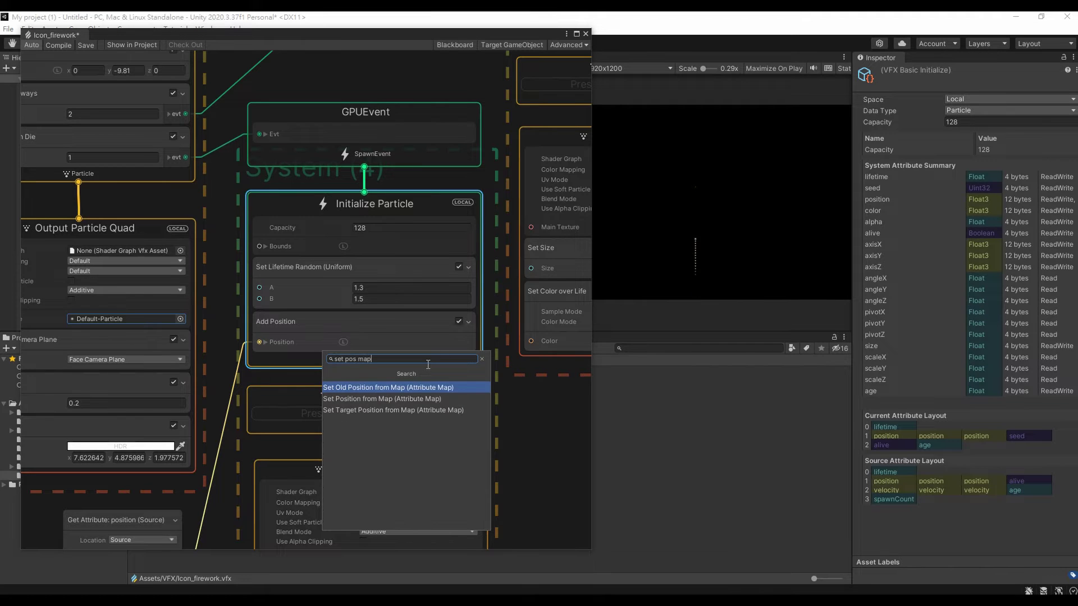
{"action": "left_click", "coordinate": [405, 398]}
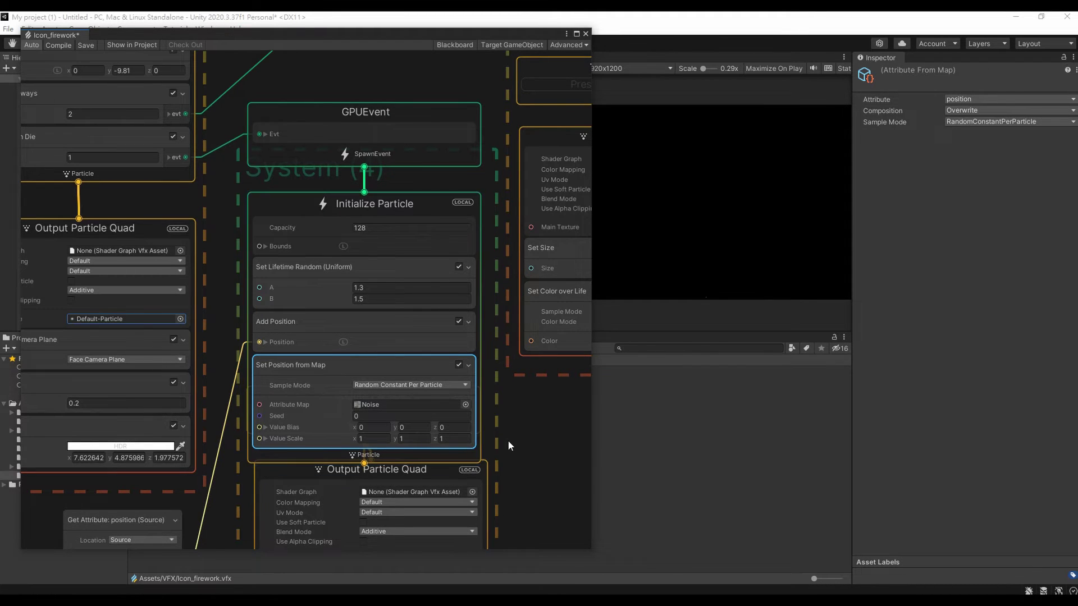
{"action": "mouse_move", "coordinate": [512, 436]}
{"action": "middle_mouse_down"}
{"action": "mouse_move", "coordinate": [483, 319]}
{"action": "mouse_move", "coordinate": [414, 245]}
{"action": "middle_mouse_up"}
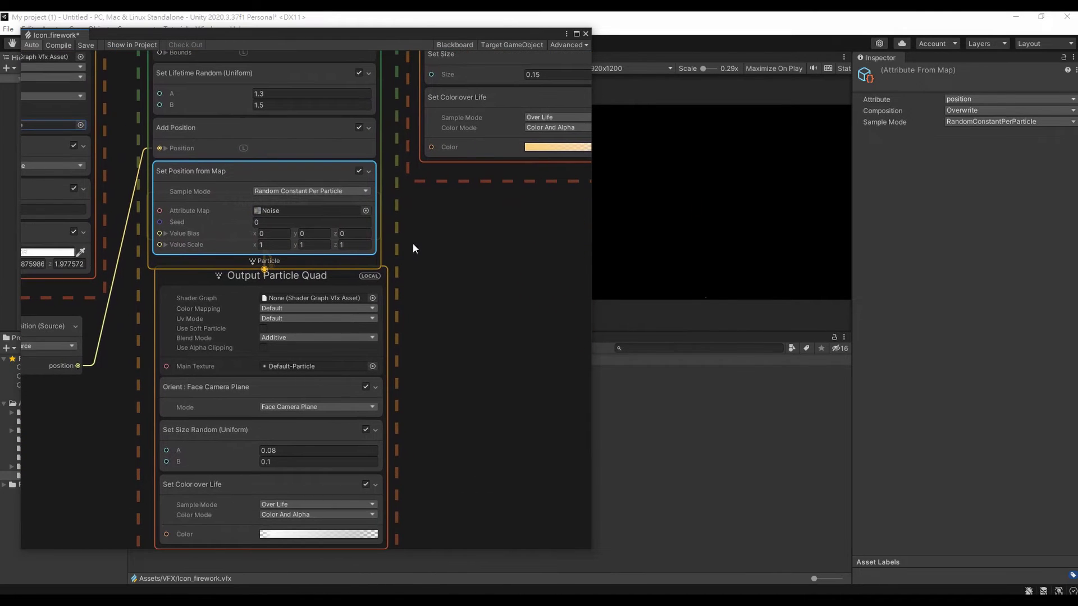
Create a Point Cache (Operator Utility) node in an empty area of the graph.
{"action": "left_click", "coordinate": [264, 386]}
{"action": "middle_click_drag", "start_coordinate": [263, 386], "coordinate": [513, 356]}
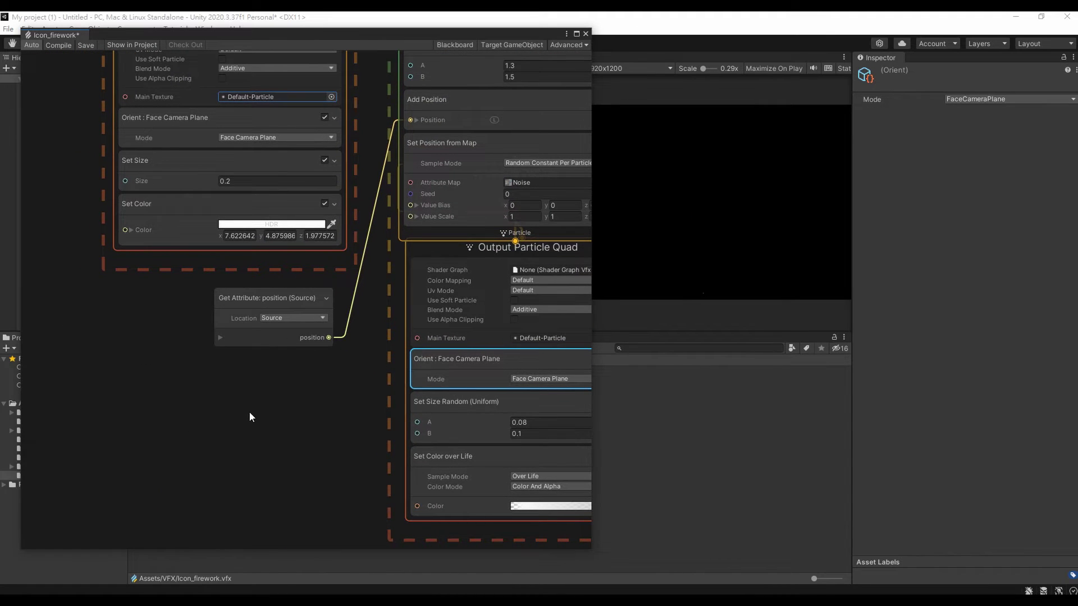
{"action": "right_click", "coordinate": [242, 392]}
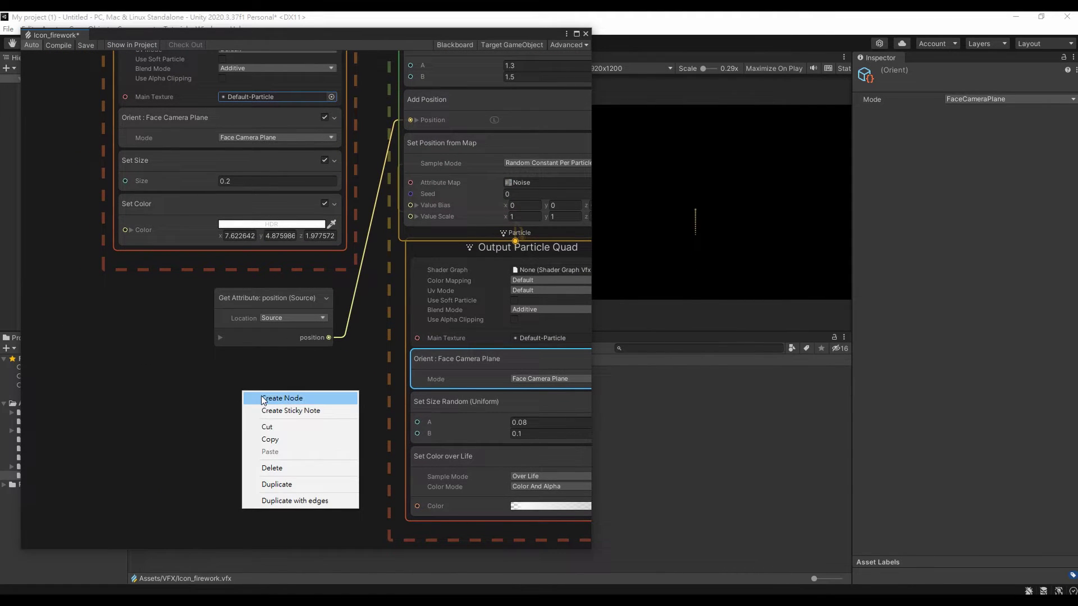
{"action": "left_click", "coordinate": [264, 399]}
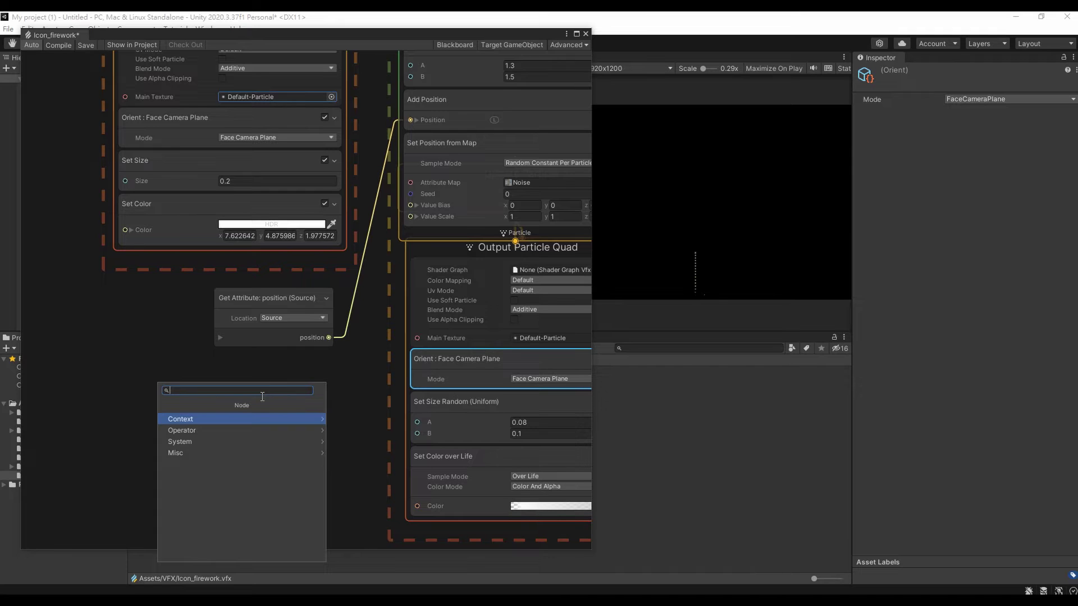
{"action": "type", "text": "point"}
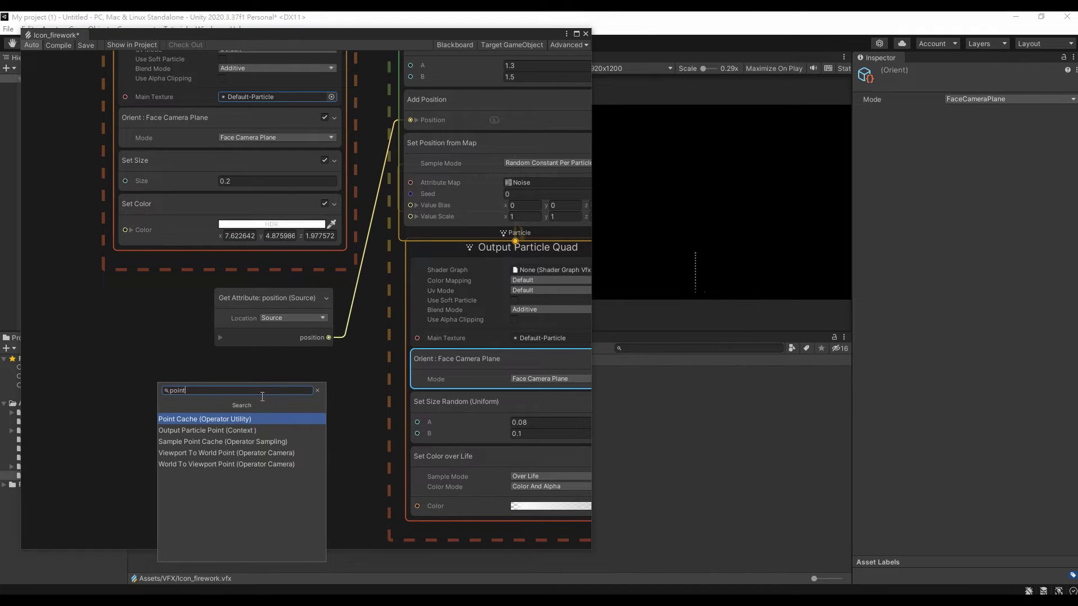
{"action": "left_click", "coordinate": [214, 423]}
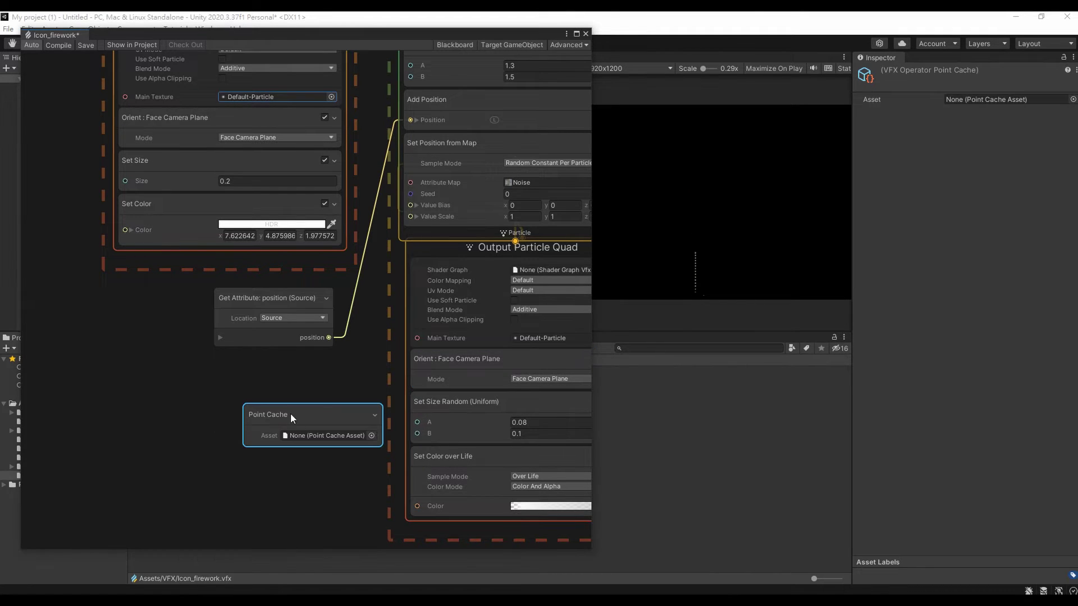
{"action": "left_click_drag", "start_coordinate": [314, 402], "coordinate": [273, 373]}
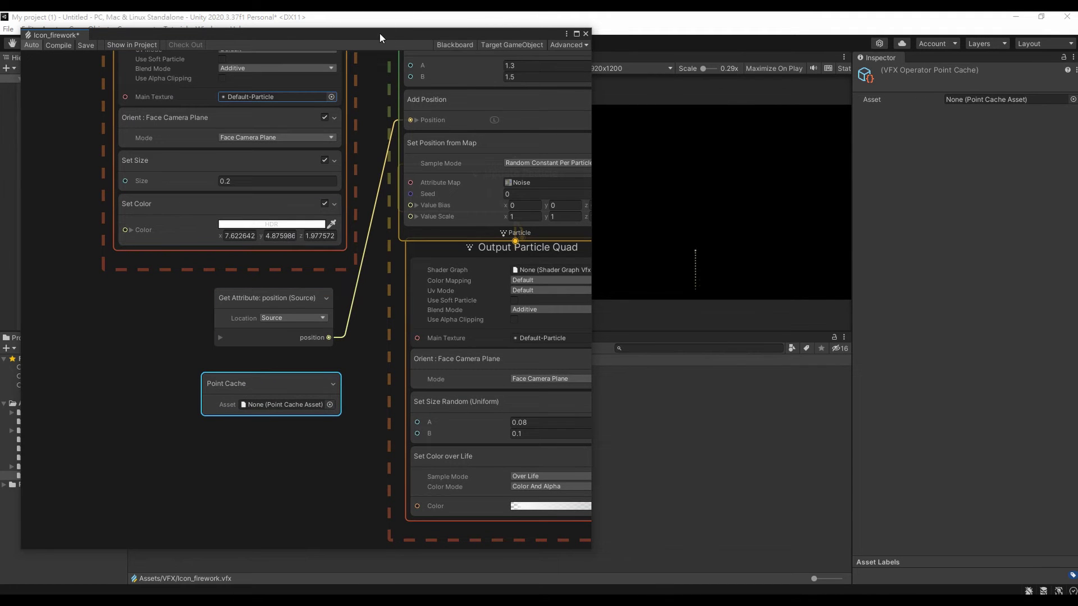
{"action": "left_click_drag", "start_coordinate": [379, 33], "coordinate": [0, 103]}
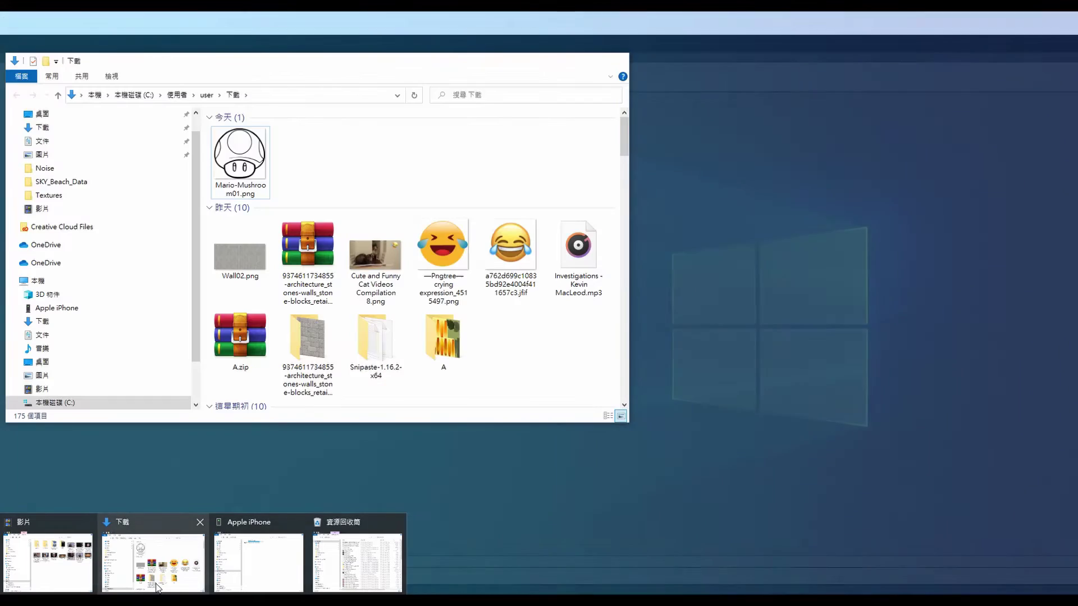
Locate Mario-Mushroom01.png in Downloads and preview the mushroom outline image.
{"action": "left_click", "coordinate": [156, 567]}
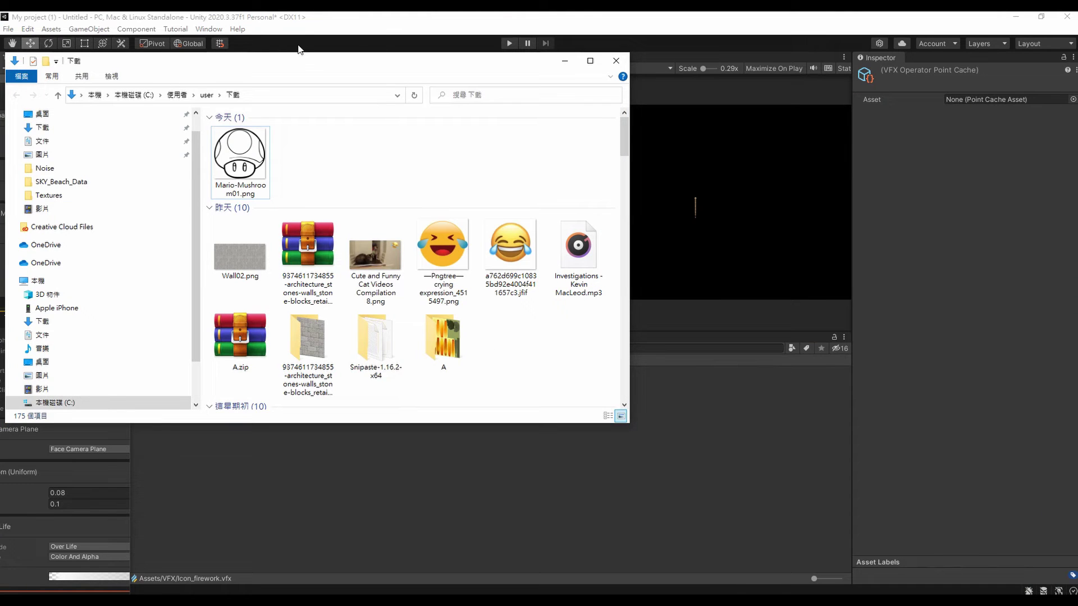
{"action": "left_click_drag", "start_coordinate": [308, 57], "coordinate": [414, 281]}
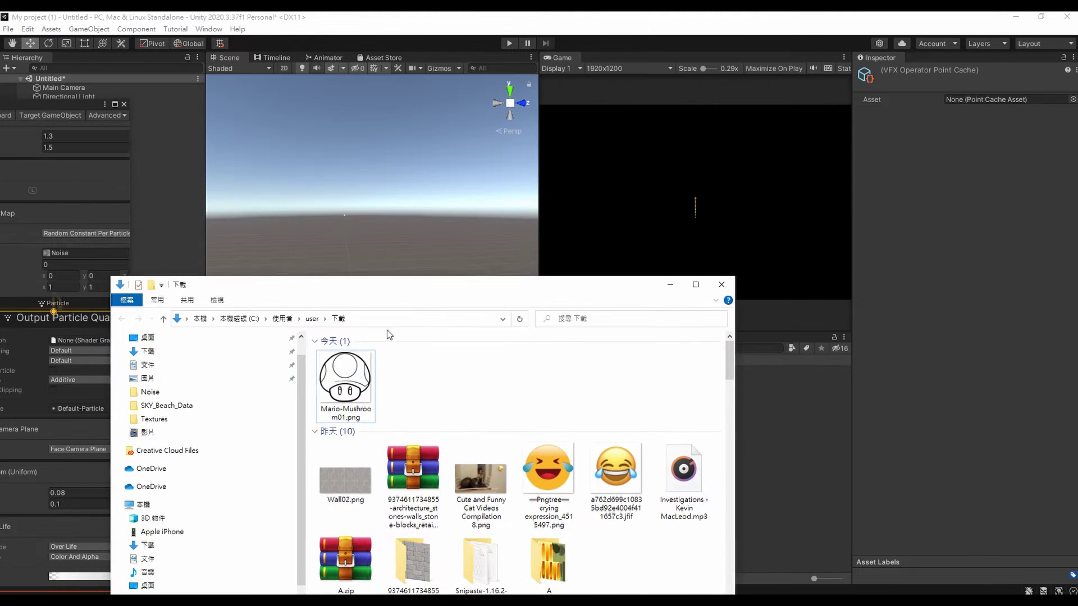
{"action": "left_click", "coordinate": [353, 368]}
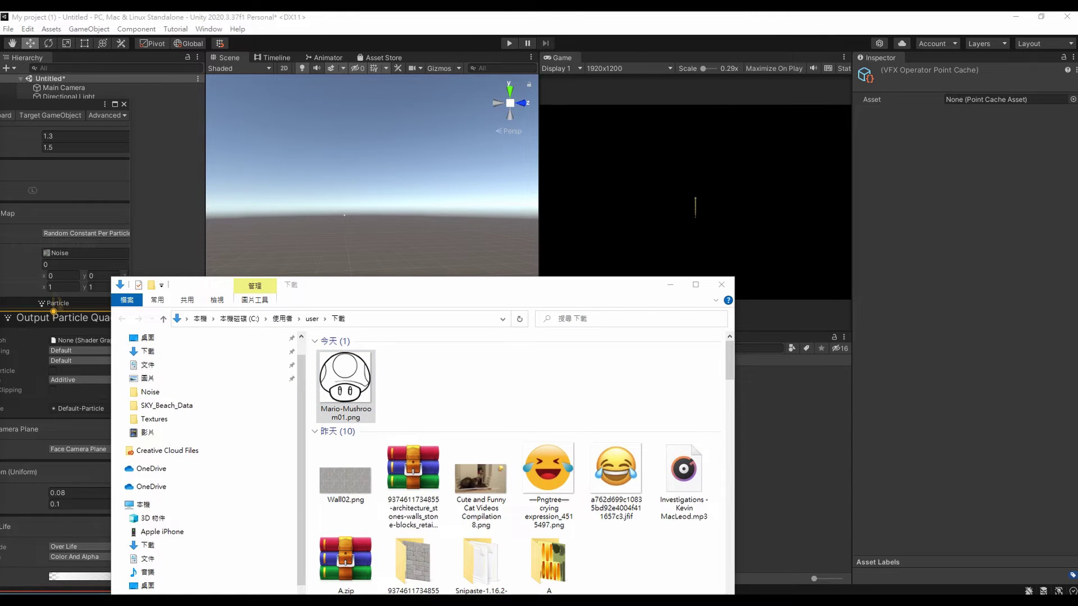
{"action": "left_click_drag", "start_coordinate": [342, 110], "coordinate": [539, 110]}
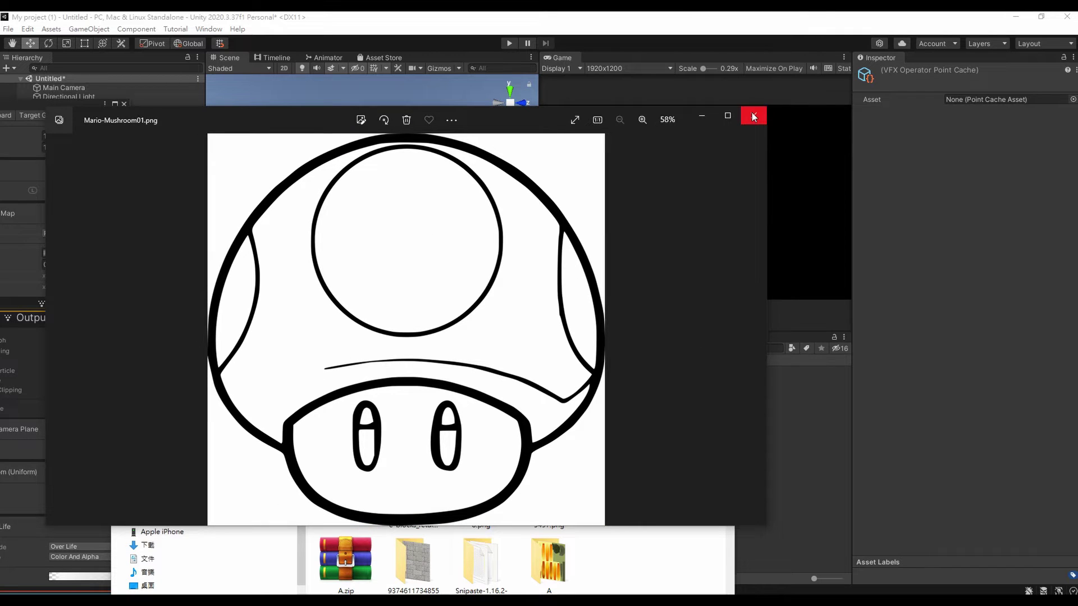
{"action": "left_click", "coordinate": [753, 115]}
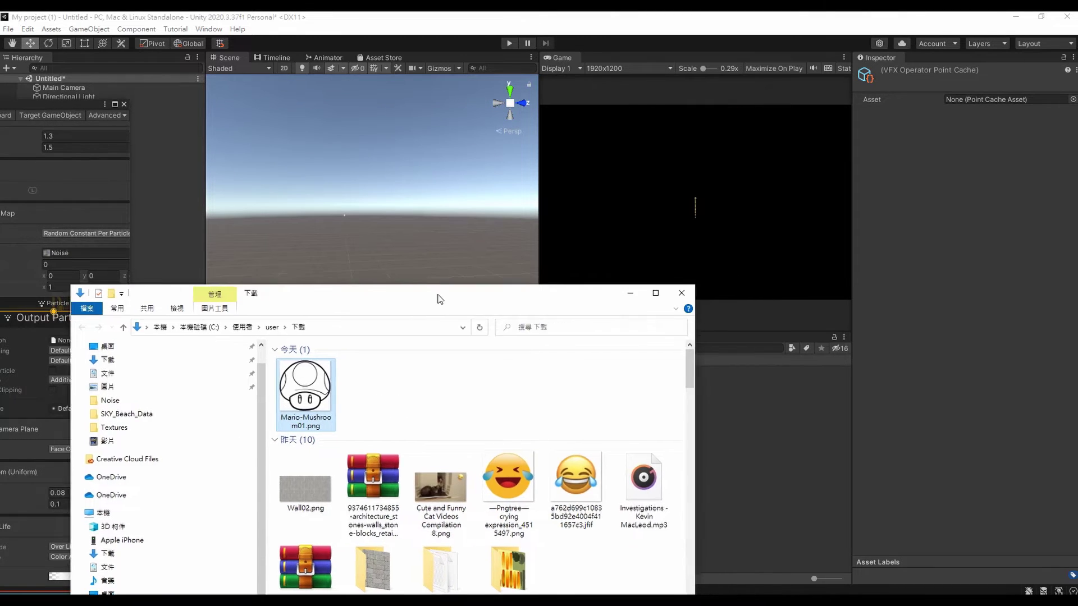
{"action": "left_click", "coordinate": [489, 601]}
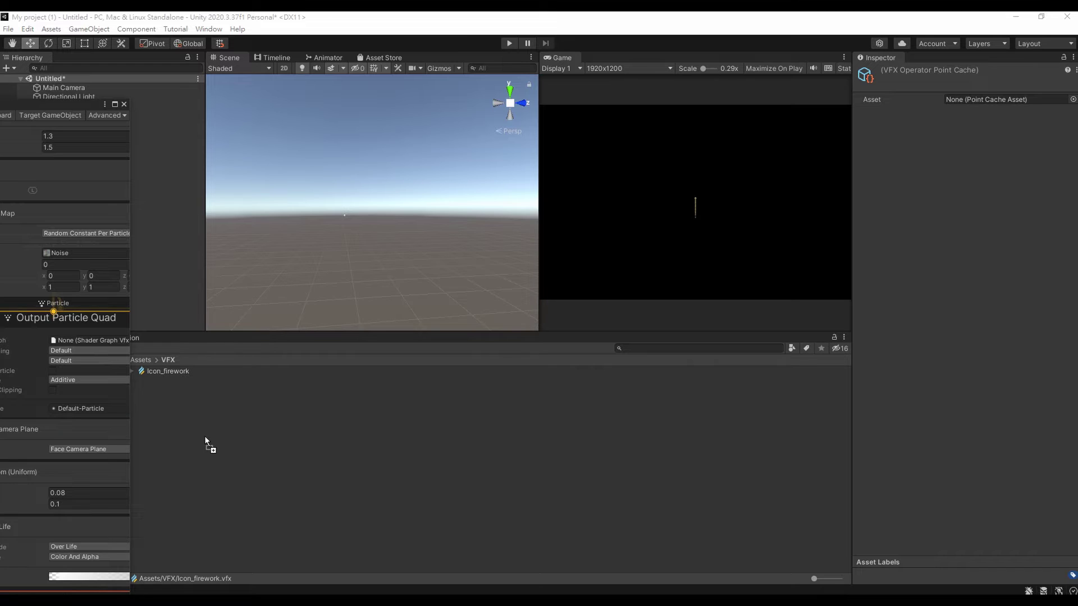
Import Mario-Mushroom01.png into Assets/VFX and select the new 1024x1024 texture.
{"action": "left_click_drag", "start_coordinate": [247, 433], "coordinate": [247, 433]}
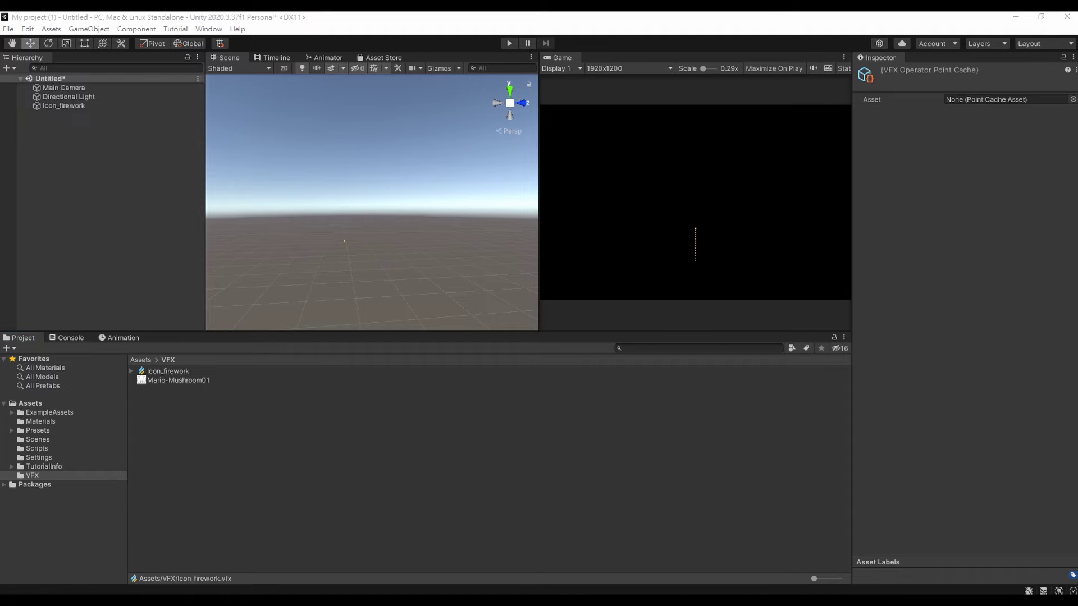
{"action": "left_click", "coordinate": [191, 381]}
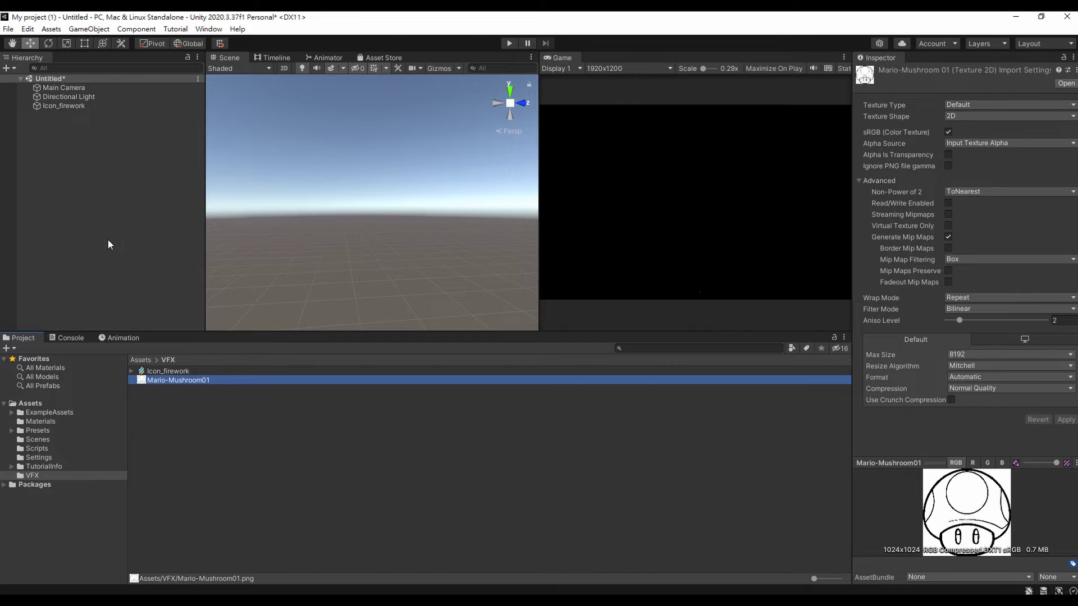
{"action": "left_click", "coordinate": [207, 30]}
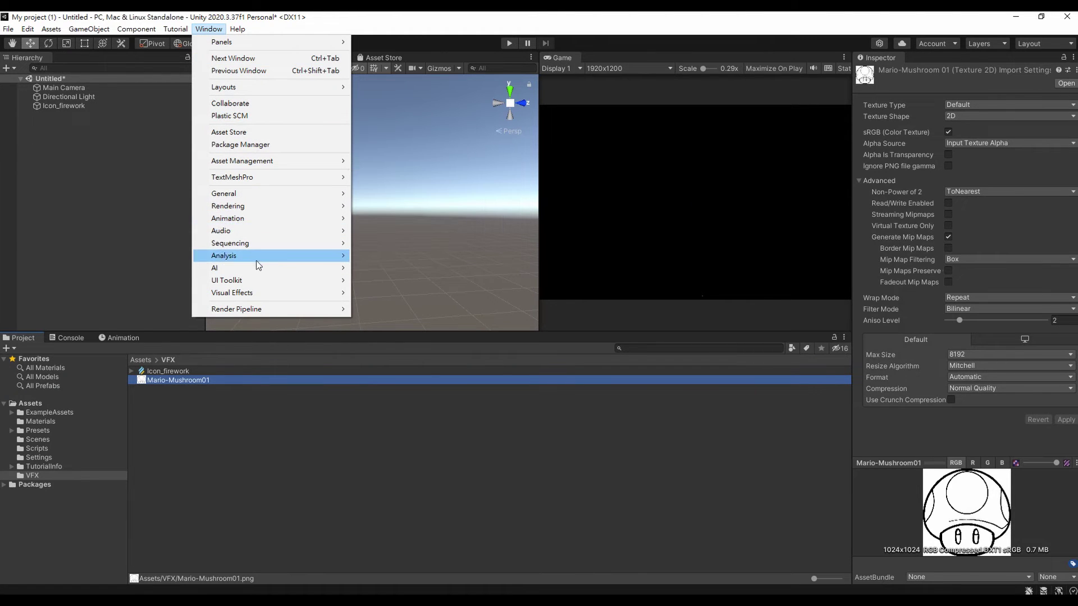
{"action": "mouse_move", "coordinate": [261, 291]}
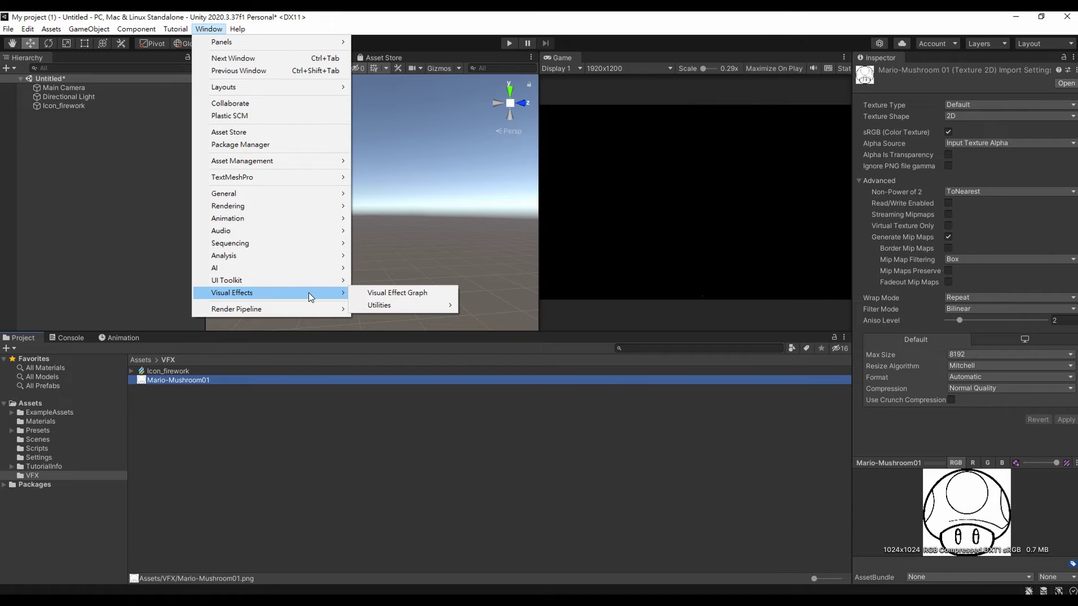
Open the Point Cache Bake Tool in Texture bake mode with Mario-Mushroom01 as the texture.
{"action": "mouse_move", "coordinate": [371, 308]}
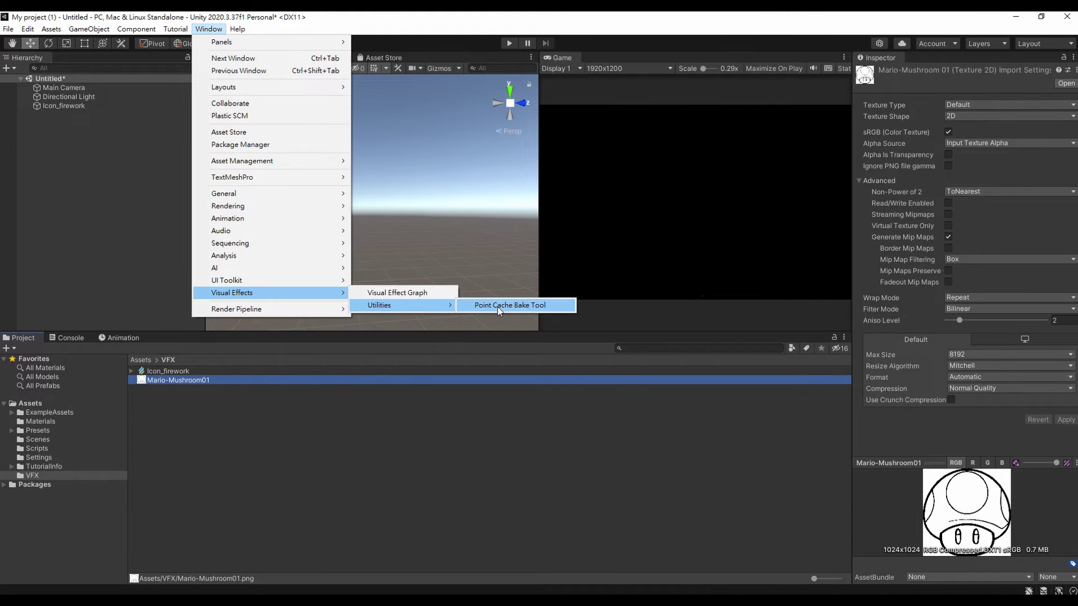
{"action": "left_click", "coordinate": [480, 306]}
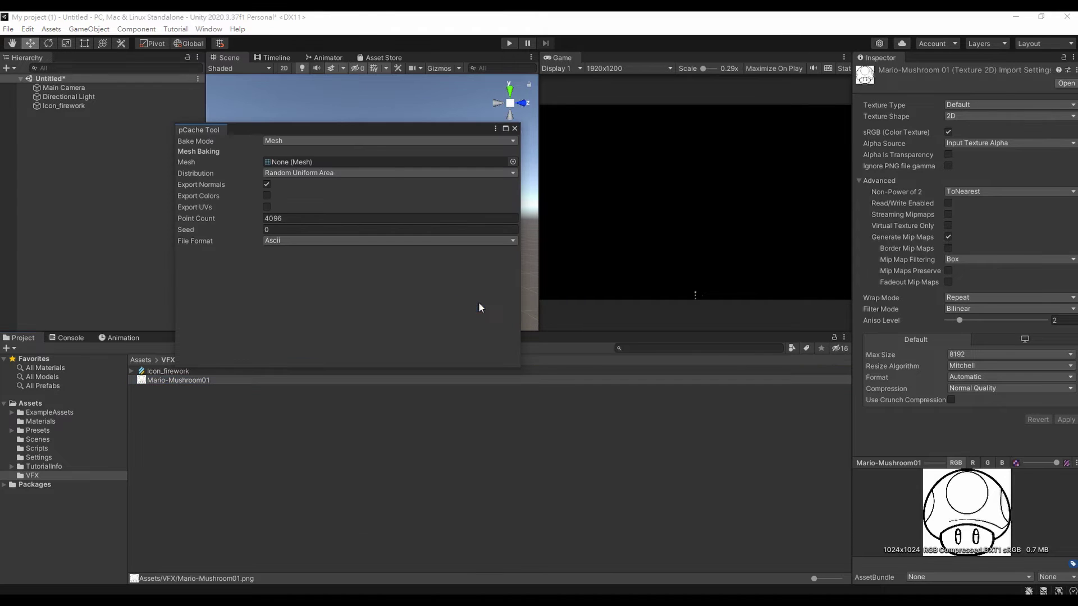
{"action": "left_click_drag", "start_coordinate": [400, 87], "coordinate": [402, 81]}
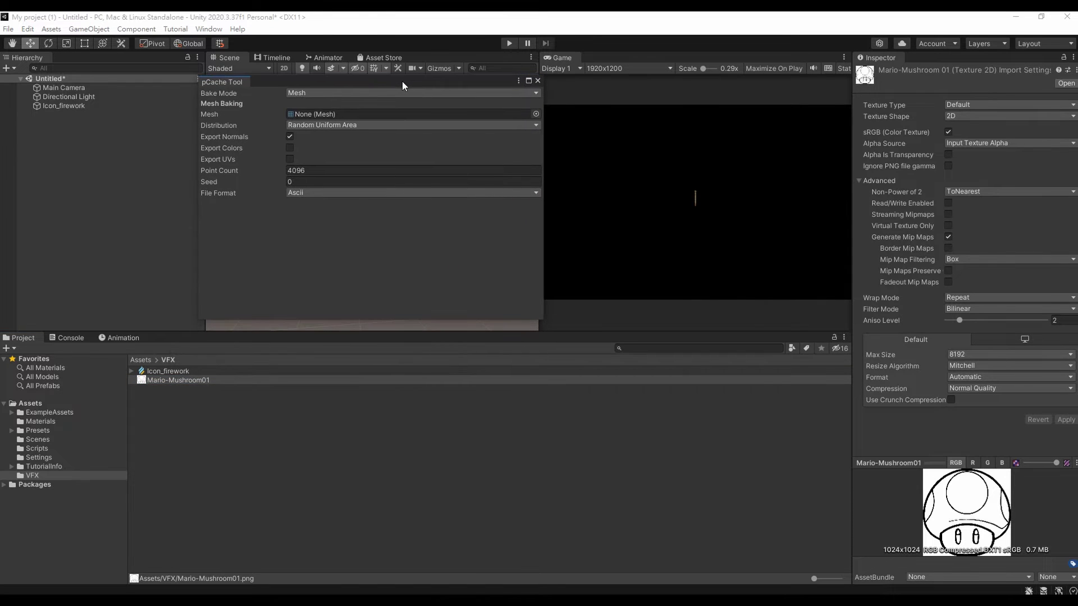
{"action": "left_click", "coordinate": [315, 93]}
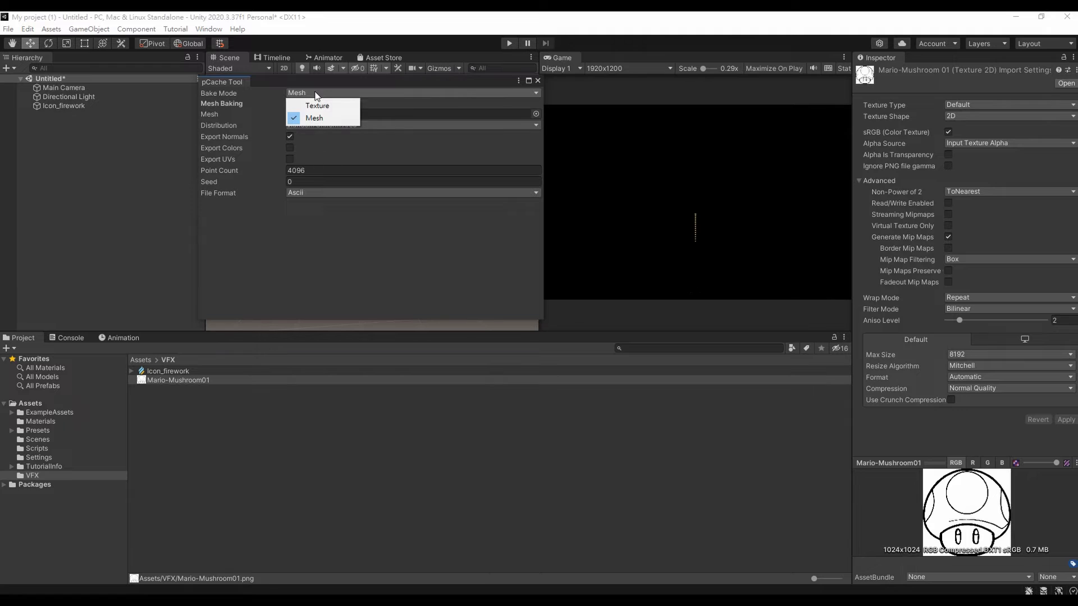
{"action": "left_click", "coordinate": [319, 106]}
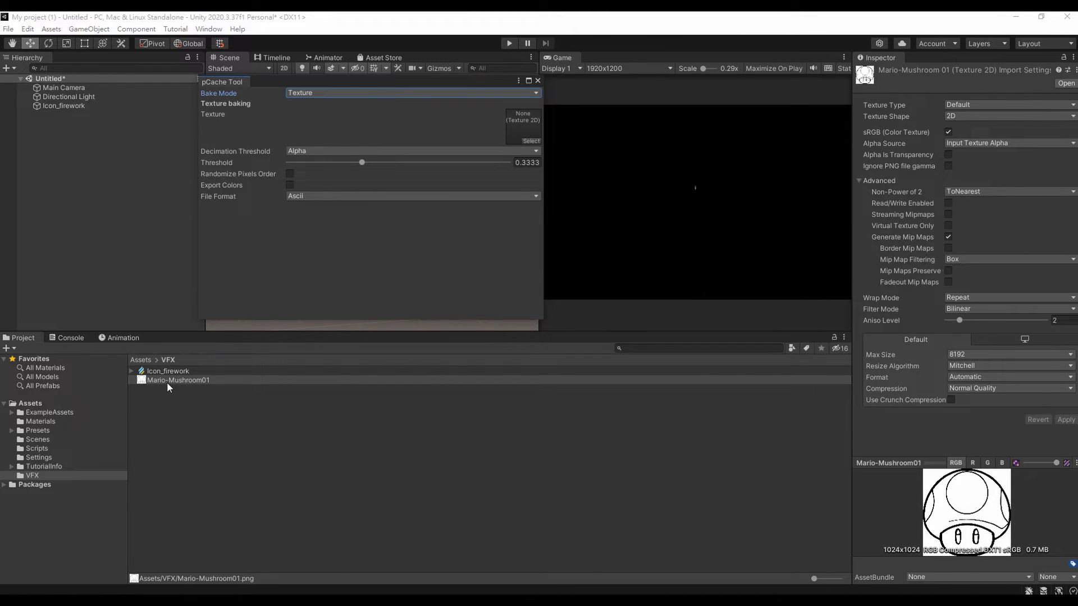
{"action": "mouse_move", "coordinate": [167, 379]}
{"action": "left_mouse_down"}
{"action": "mouse_move", "coordinate": [431, 247]}
{"action": "mouse_move", "coordinate": [519, 126]}
{"action": "left_mouse_up"}
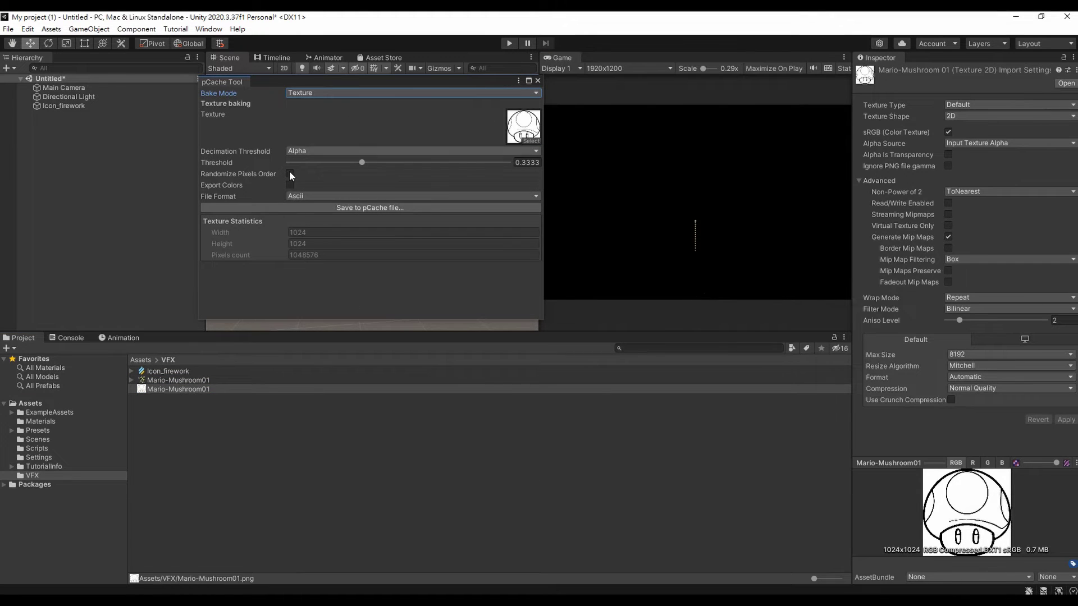
{"action": "left_click_drag", "start_coordinate": [374, 79], "coordinate": [392, 126]}
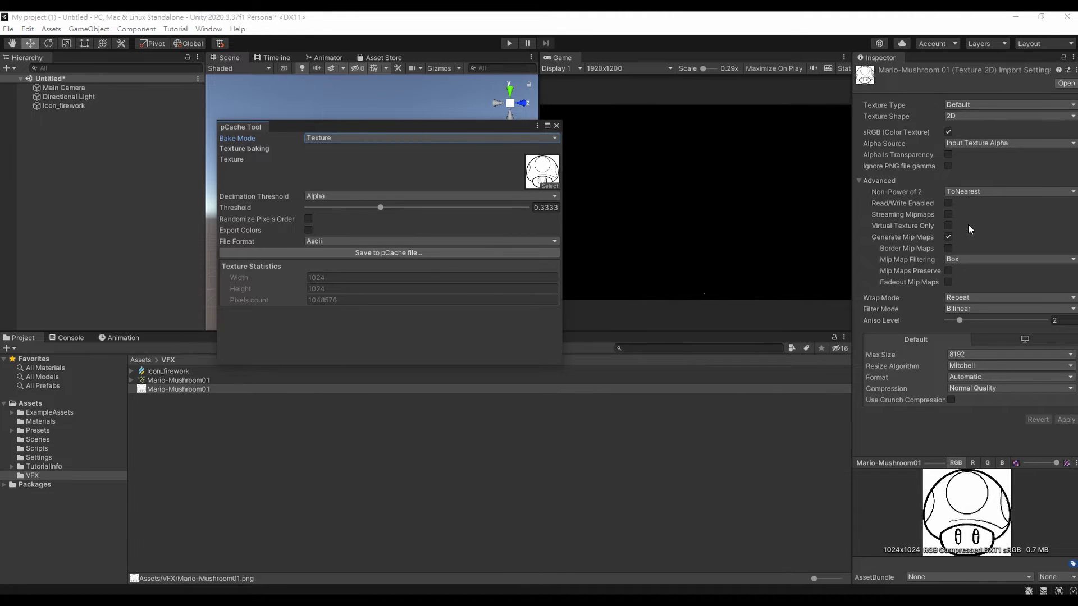
Enable Read/Write on the texture and save Mario-Mushroom01.pcache to Assets/VFX, overwriting the old file.
{"action": "left_click", "coordinate": [948, 205]}
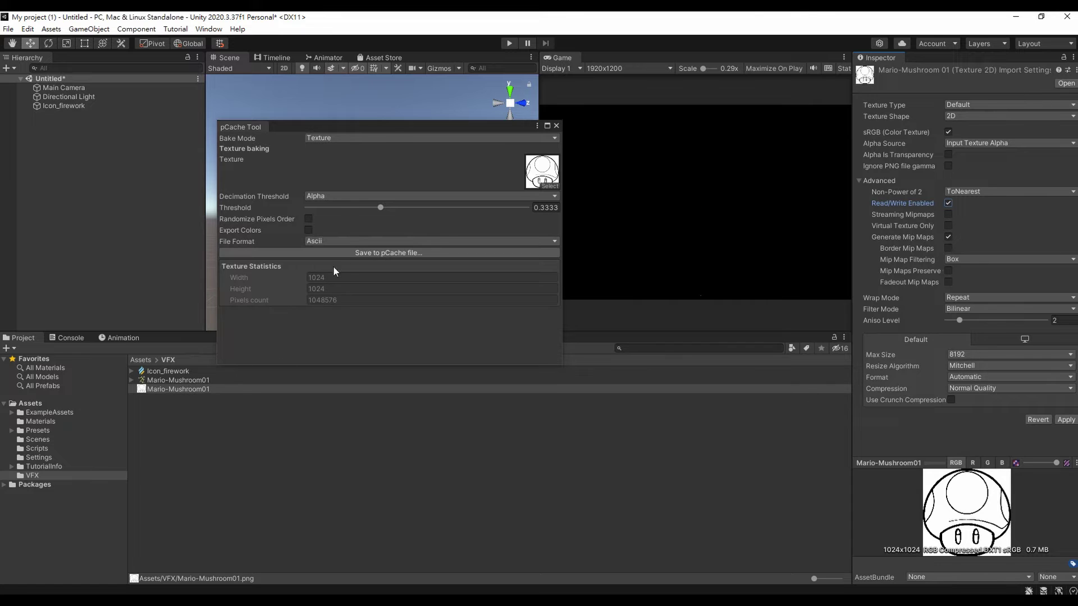
{"action": "left_click", "coordinate": [362, 251]}
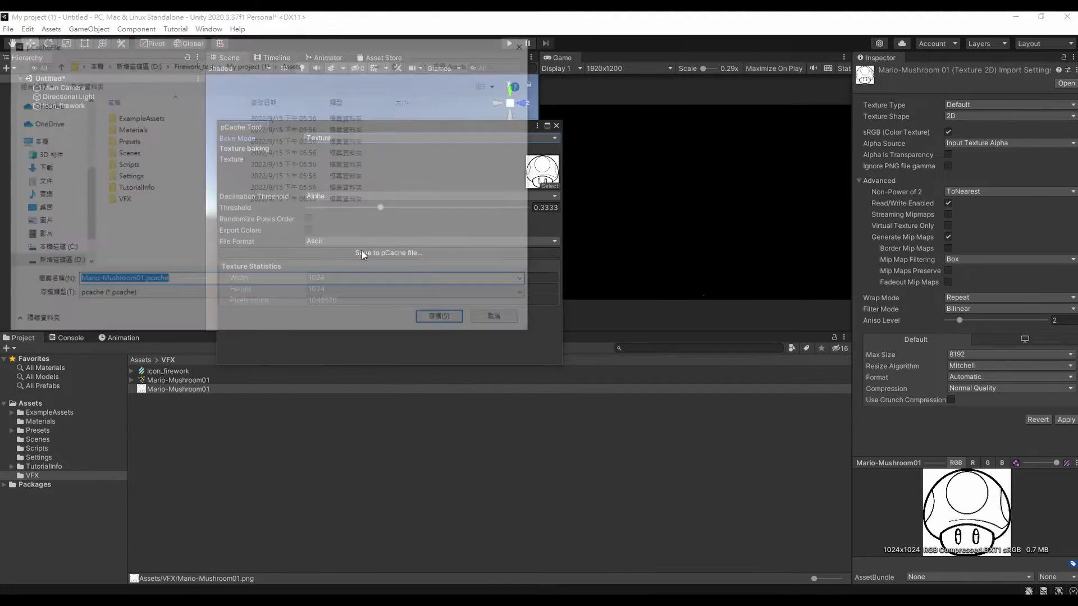
{"action": "double_click", "coordinate": [170, 205]}
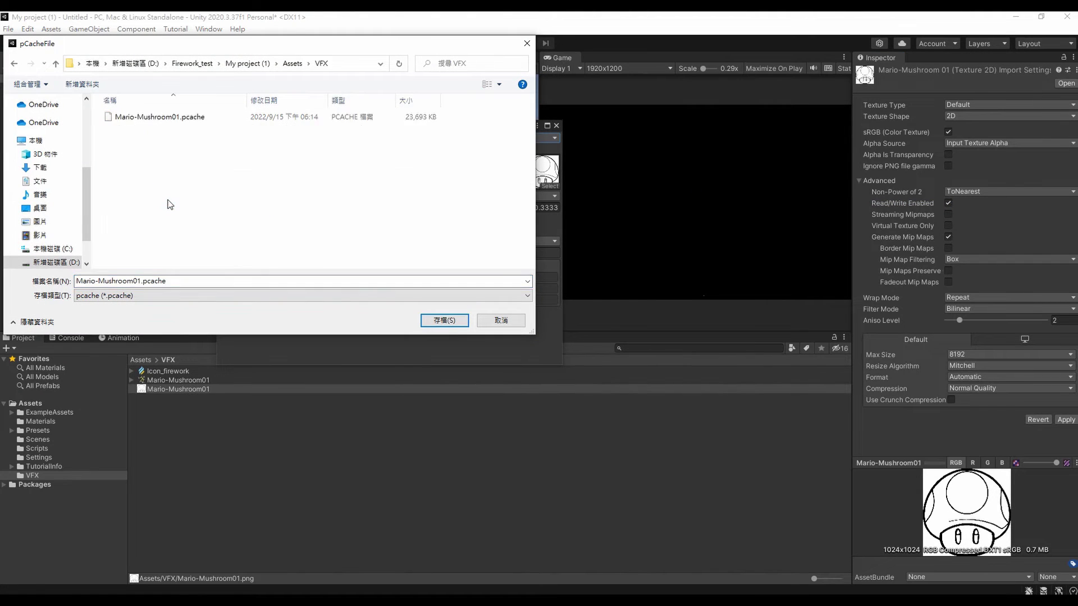
{"action": "left_click", "coordinate": [429, 325]}
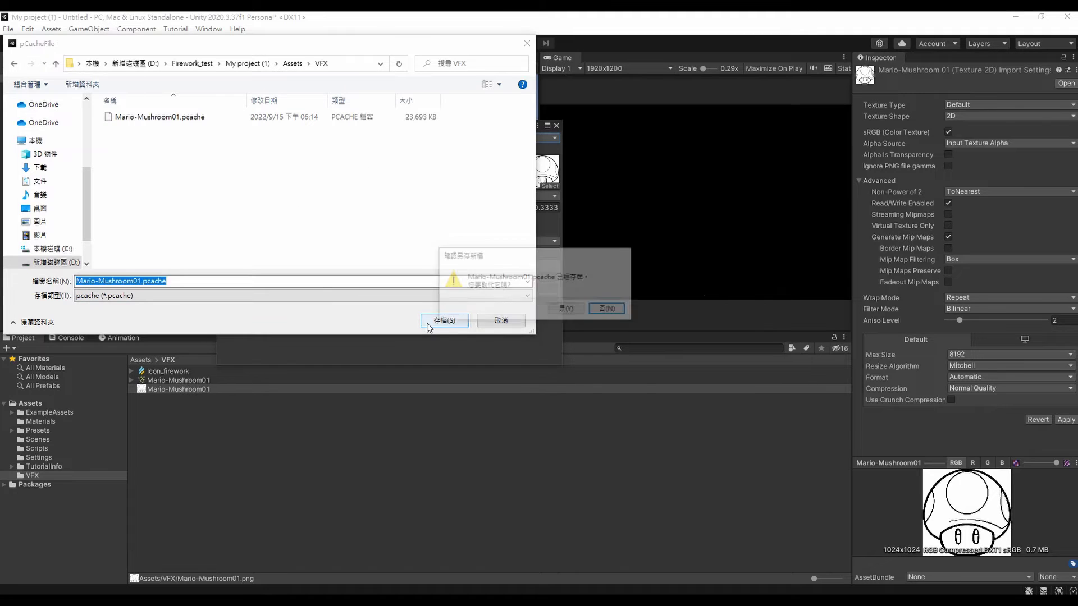
{"action": "left_click", "coordinate": [564, 313]}
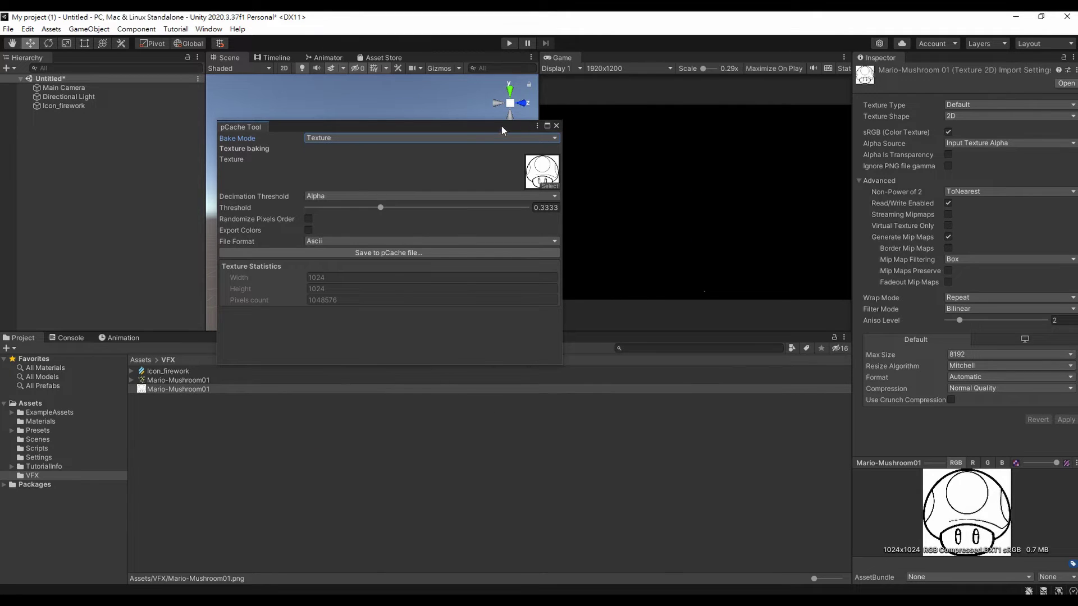
{"action": "left_click", "coordinate": [555, 128]}
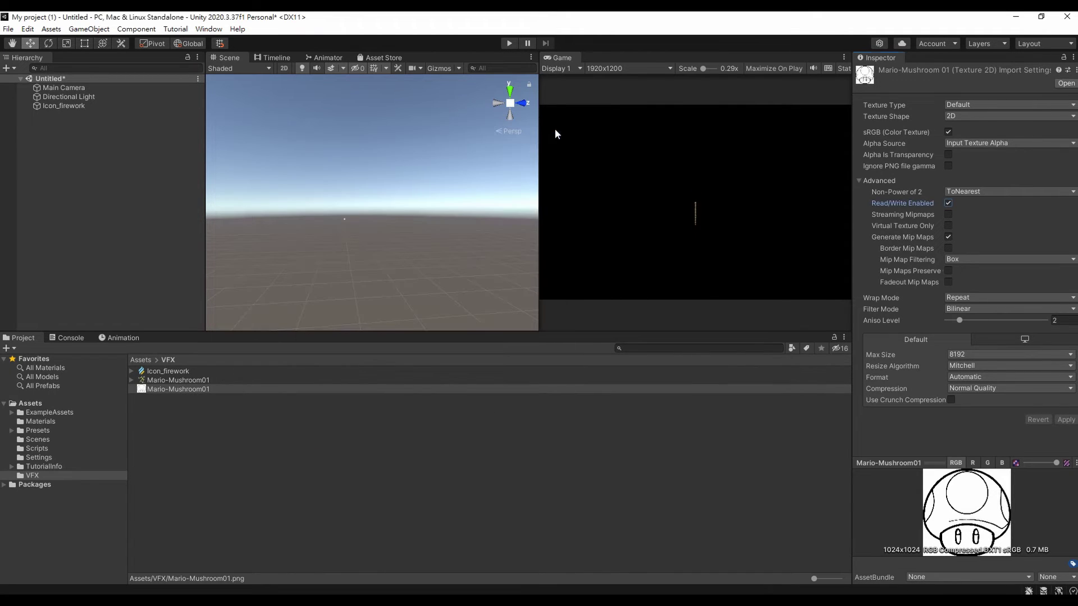
Assign the Mario-Mushroom01 point cache to the Point Cache node's Asset field.
{"action": "left_click", "coordinate": [195, 382]}
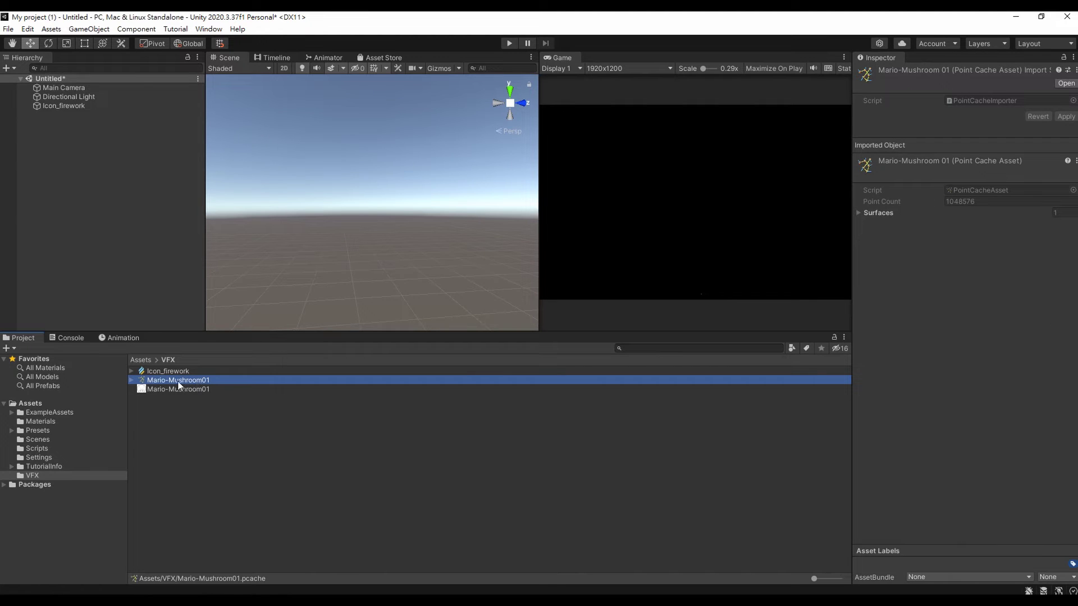
{"action": "left_click", "coordinate": [133, 380]}
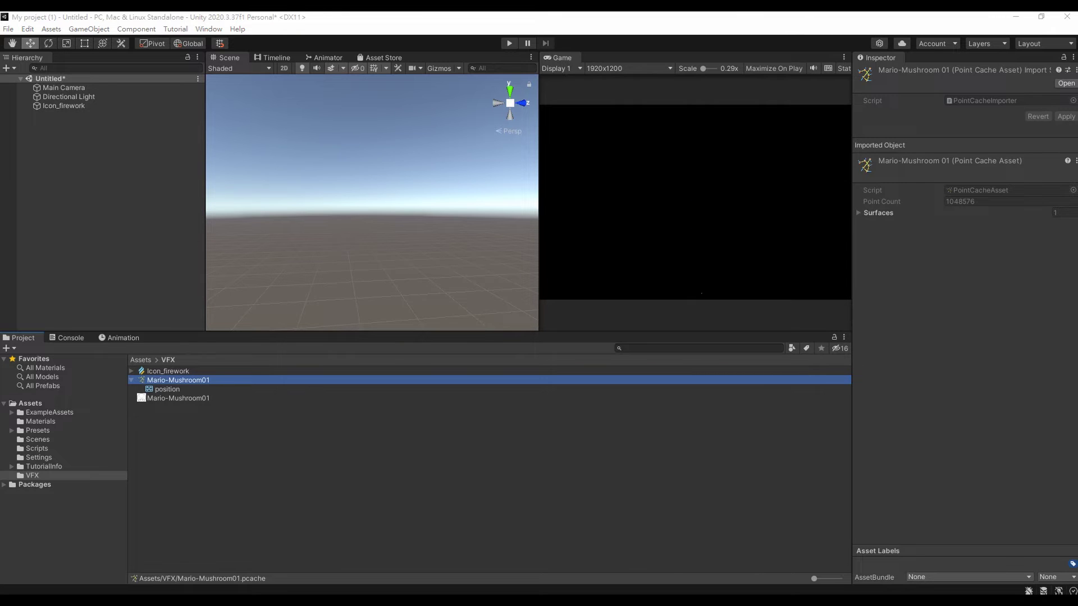
{"action": "left_click_drag", "start_coordinate": [778, 252], "coordinate": [858, 70]}
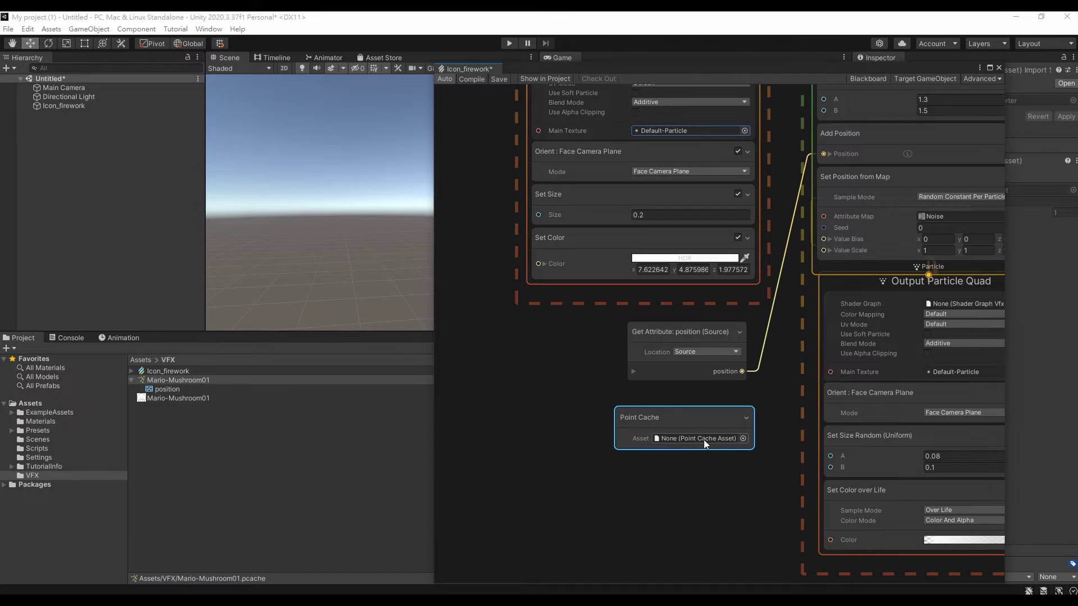
{"action": "left_click_drag", "start_coordinate": [188, 383], "coordinate": [679, 437]}
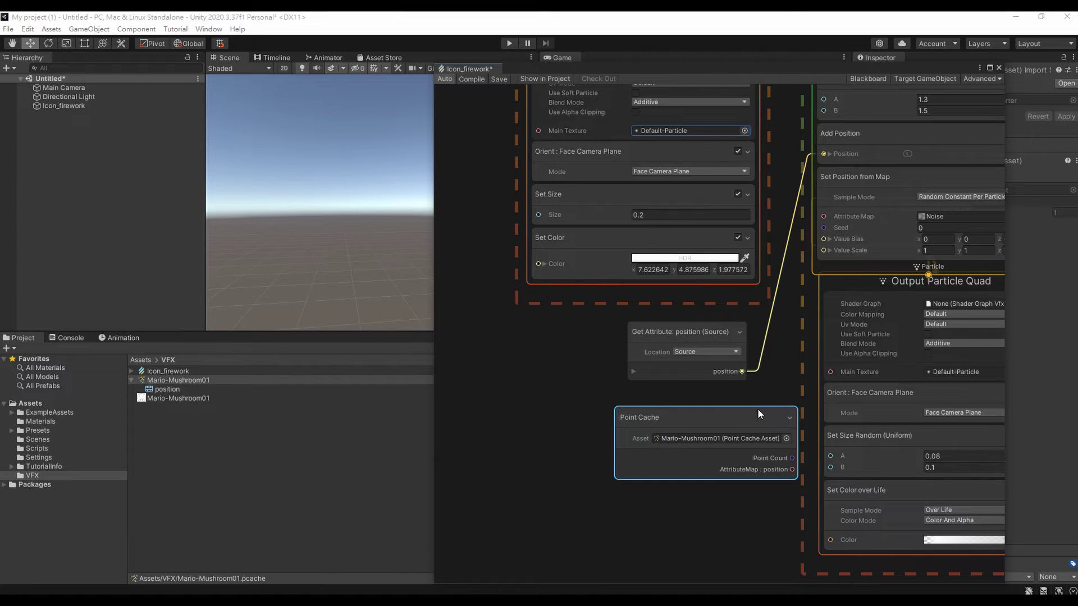
{"action": "left_click_drag", "start_coordinate": [758, 409], "coordinate": [719, 408]}
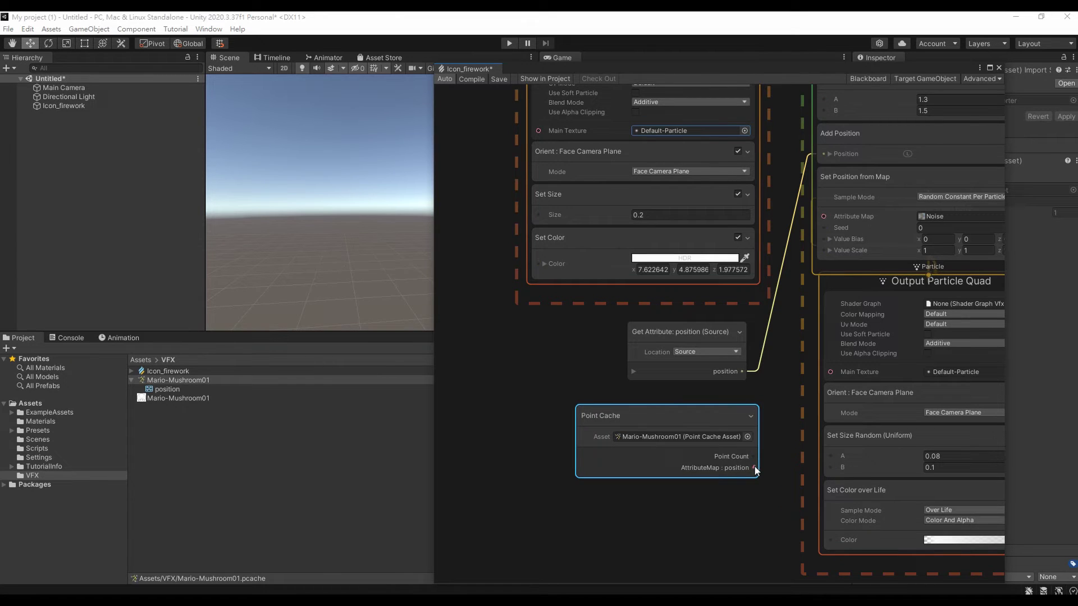
Connect the AttributeMap: position output to Set Position from Map's Attribute Map.
{"action": "left_click_drag", "start_coordinate": [754, 468], "coordinate": [831, 217]}
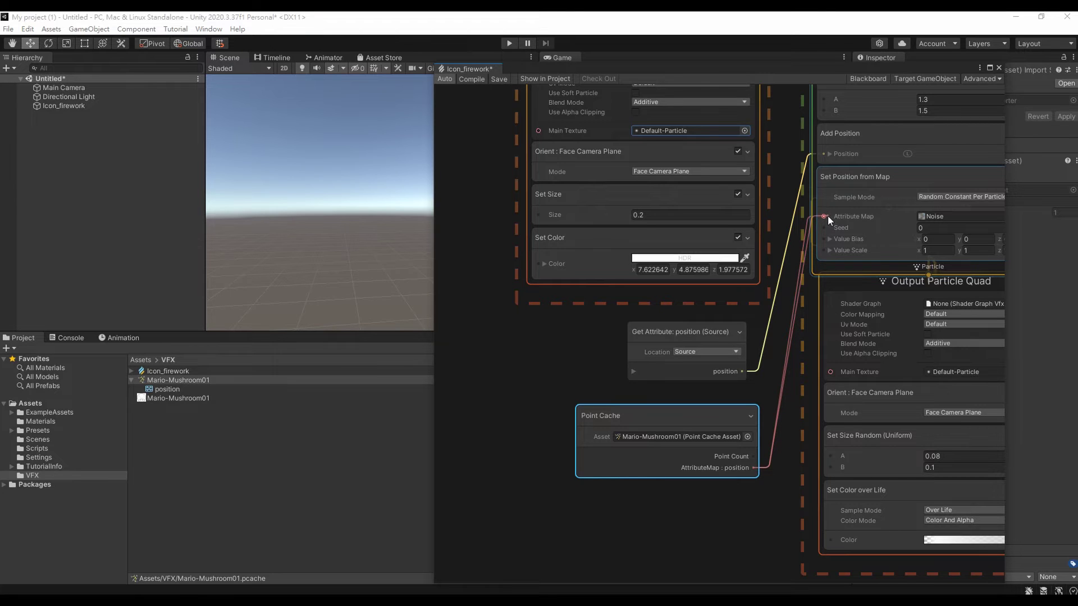
{"action": "scroll", "coordinate": [784, 283], "scroll_direction": "down", "scroll_amount": 3}
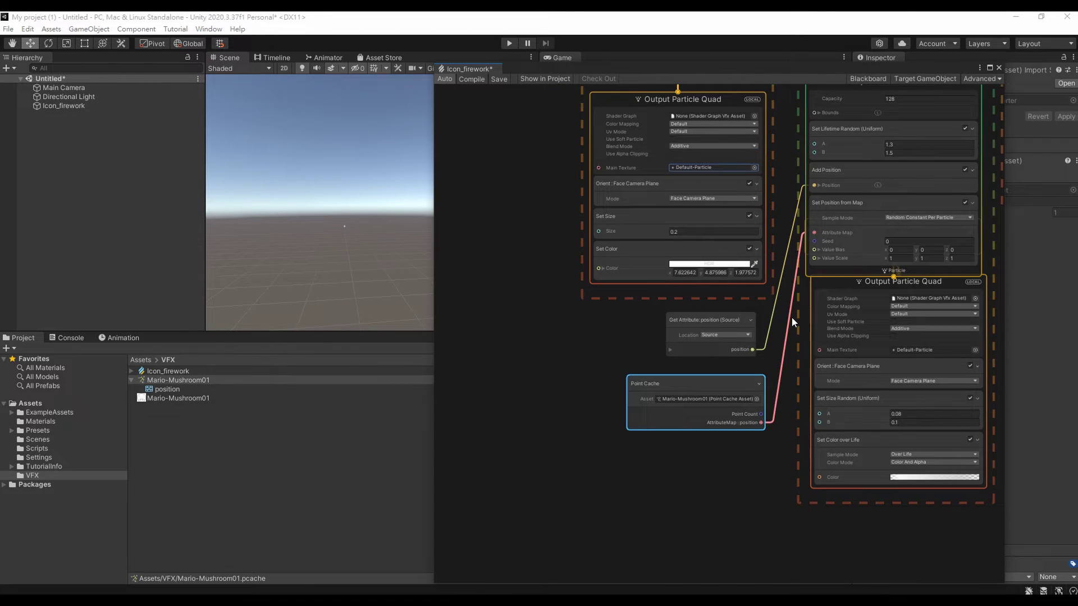
{"action": "middle_click_drag", "start_coordinate": [792, 318], "coordinate": [743, 336]}
{"action": "mouse_move", "coordinate": [807, 67]}
{"action": "left_mouse_down"}
{"action": "mouse_move", "coordinate": [375, 124]}
{"action": "mouse_move", "coordinate": [386, 49]}
{"action": "left_mouse_up"}
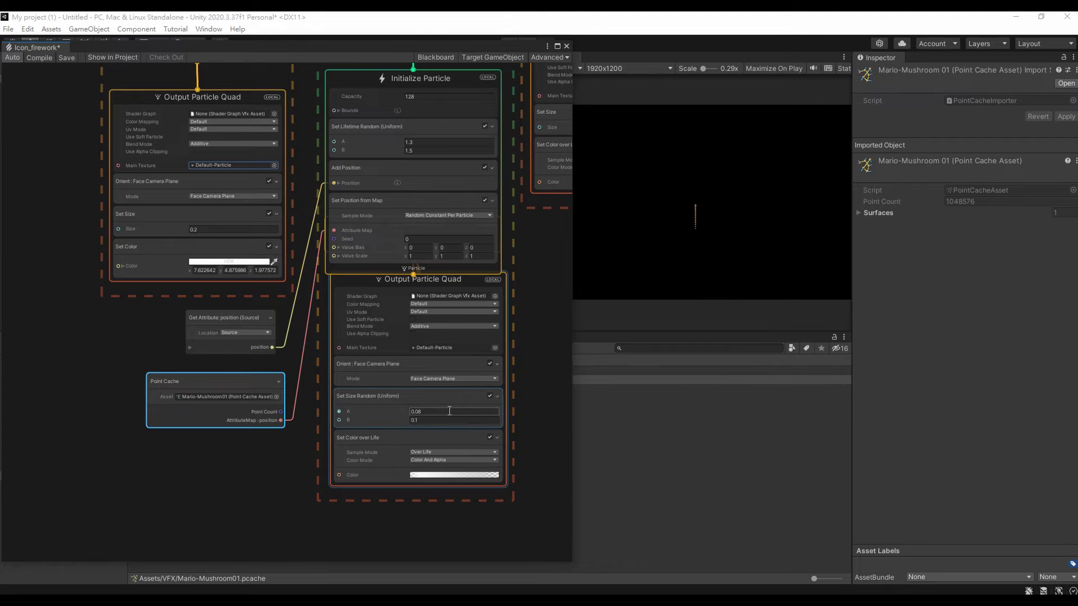
{"action": "middle_click_drag", "start_coordinate": [534, 244], "coordinate": [528, 429]}
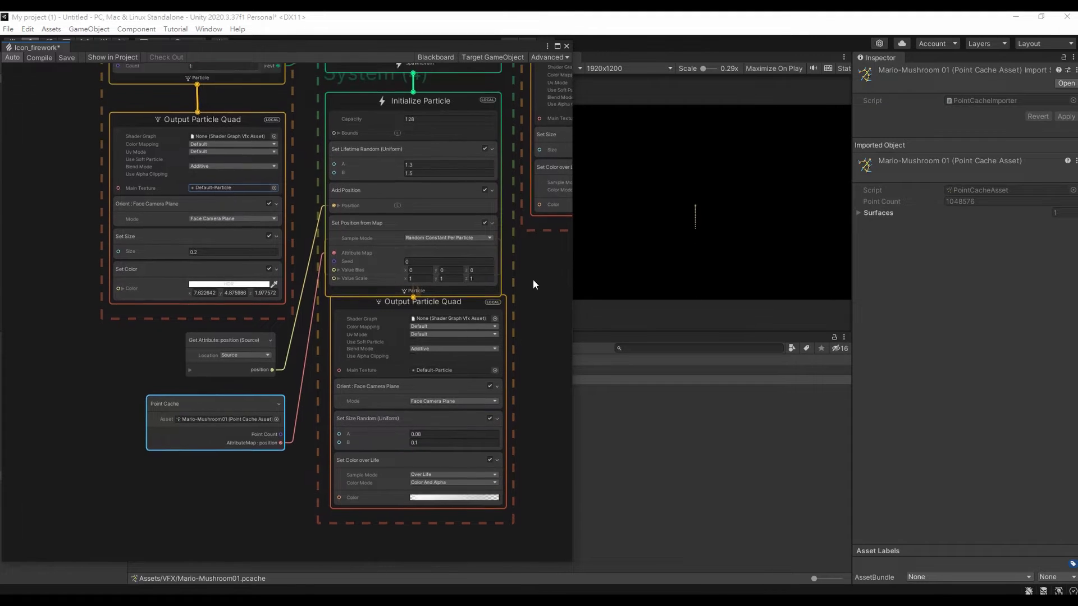
{"action": "scroll", "coordinate": [454, 283], "scroll_direction": "up", "scroll_amount": 2}
Set the Initialize Particle capacity to 20000.
{"action": "left_click", "coordinate": [413, 263]}
{"action": "type", "text": "200"}
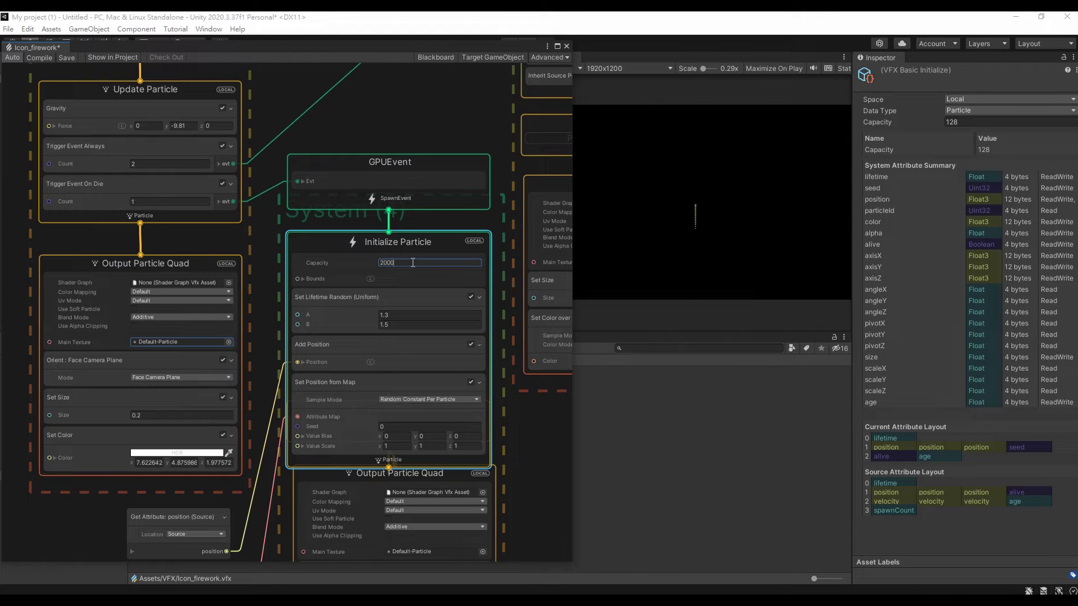
{"action": "type", "text": "0"}
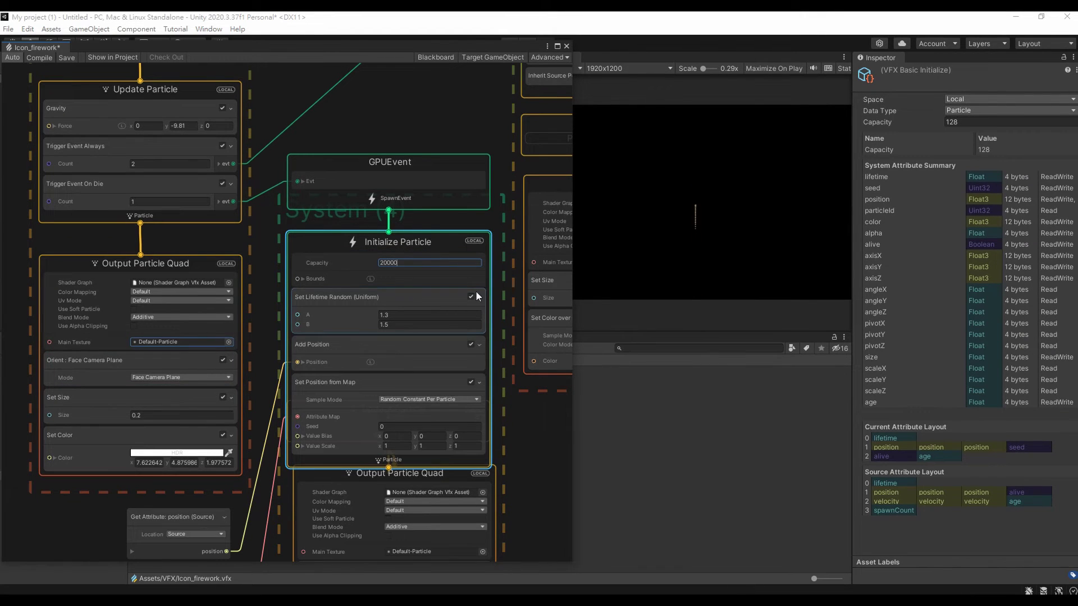
{"action": "key", "text": "Return"}
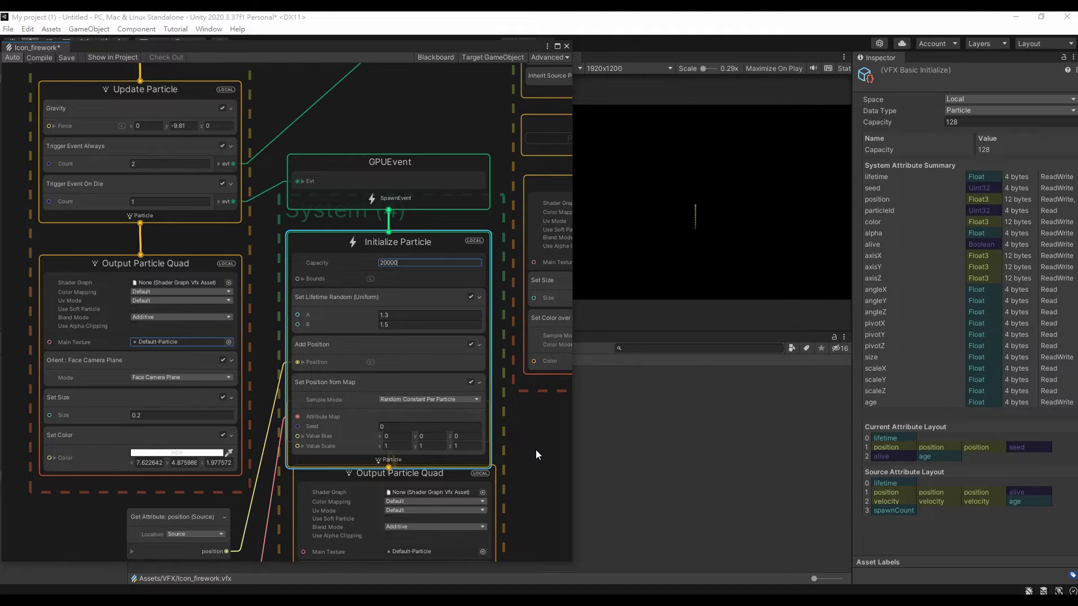
Set the Trigger Event On Die count to 2000 and place Set Position from Map above Add Position.
{"action": "scroll", "coordinate": [524, 442], "scroll_direction": "up", "scroll_amount": 3}
{"action": "scroll", "coordinate": [124, 207], "scroll_direction": "down", "scroll_amount": 2}
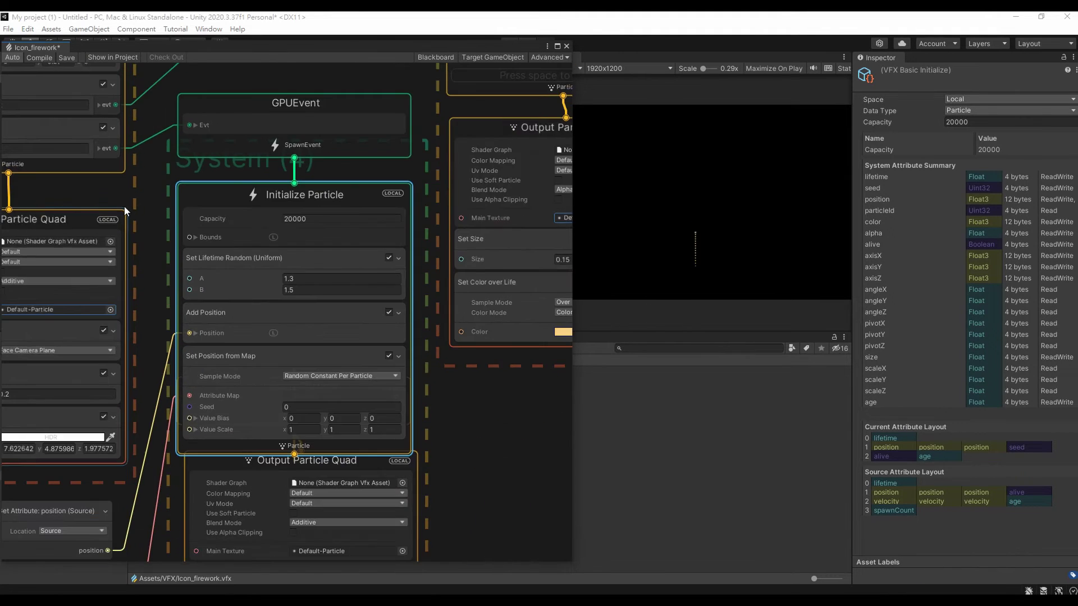
{"action": "scroll", "coordinate": [113, 194], "scroll_direction": "down", "scroll_amount": 3}
{"action": "middle_click_drag", "start_coordinate": [113, 194], "coordinate": [260, 242]}
{"action": "left_click", "coordinate": [216, 212]}
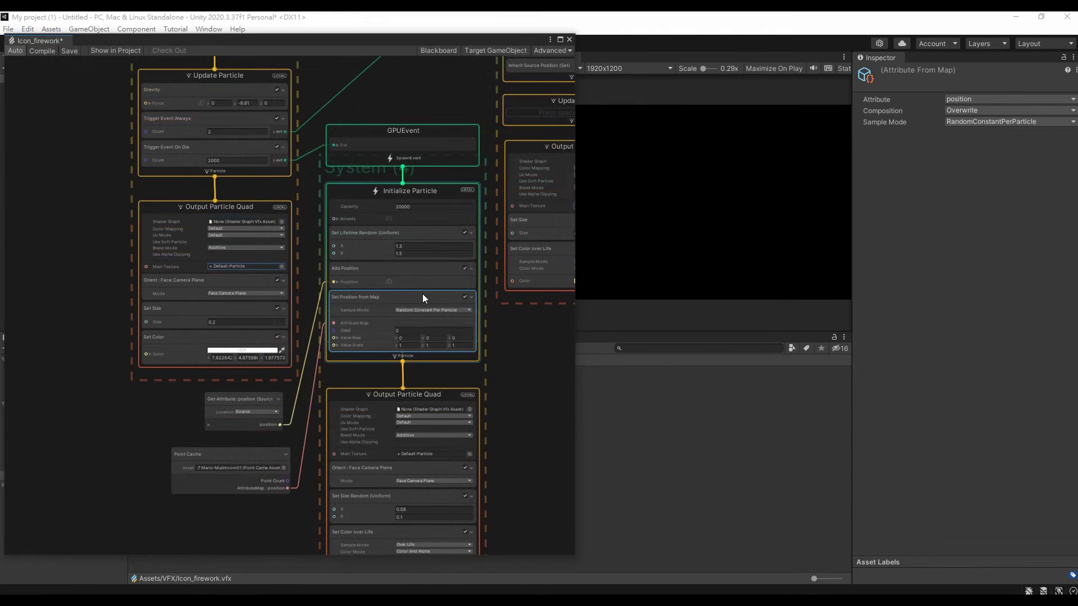
{"action": "left_click_drag", "start_coordinate": [422, 294], "coordinate": [428, 264]}
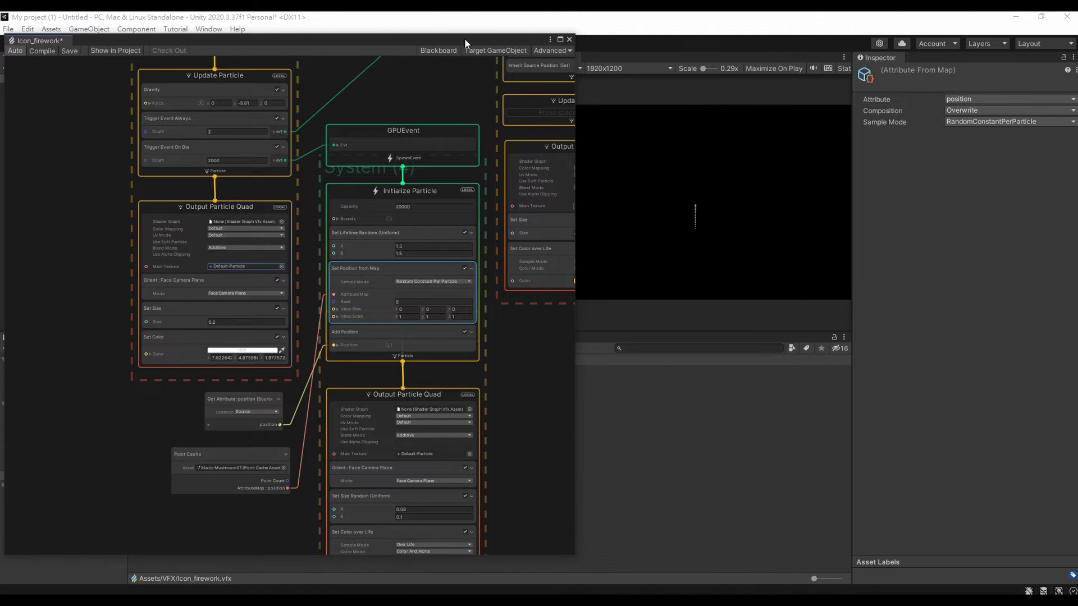
{"action": "mouse_move", "coordinate": [465, 39]}
{"action": "left_mouse_down"}
{"action": "mouse_move", "coordinate": [90, 117]}
{"action": "mouse_move", "coordinate": [2, 100]}
{"action": "left_mouse_up"}
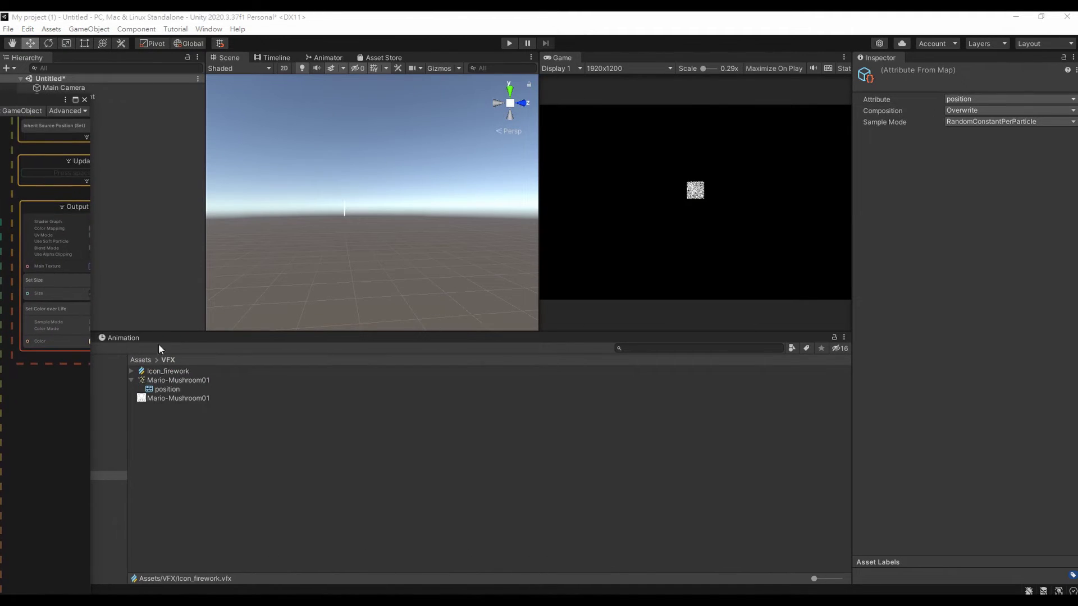
Reveal the Mario-Mushroom01 texture in File Explorer and open the PNG in Photoshop.
{"action": "left_click", "coordinate": [181, 398]}
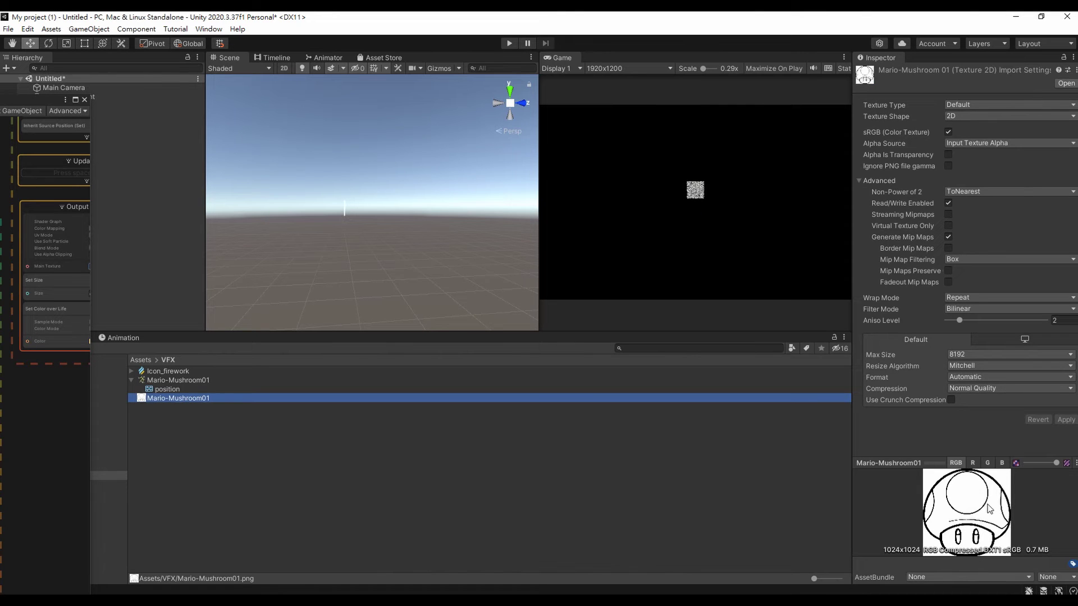
{"action": "mouse_move", "coordinate": [344, 600]}
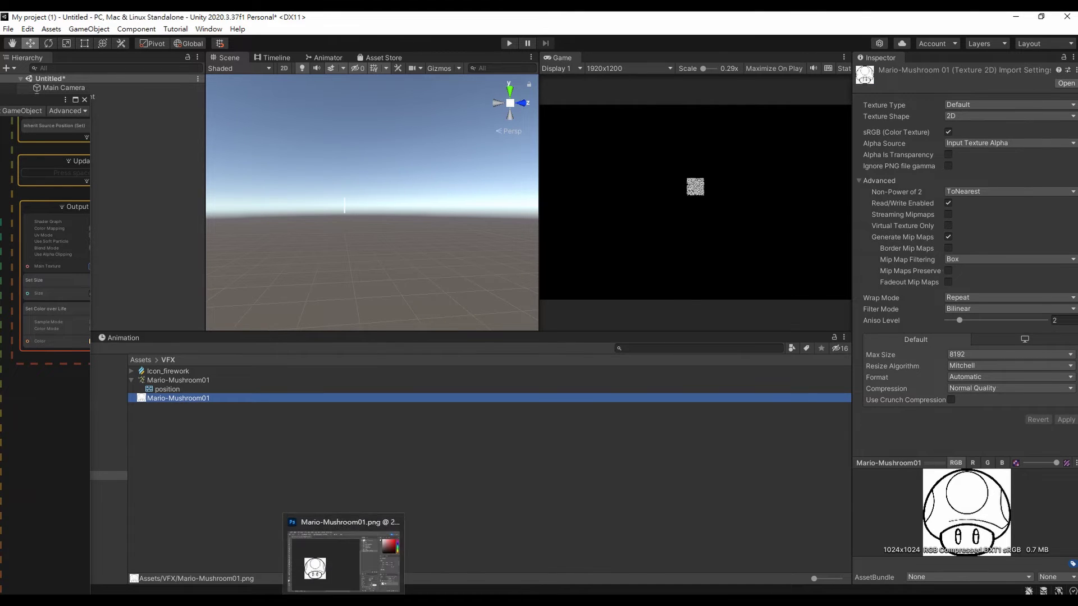
{"action": "right_click", "coordinate": [302, 398]}
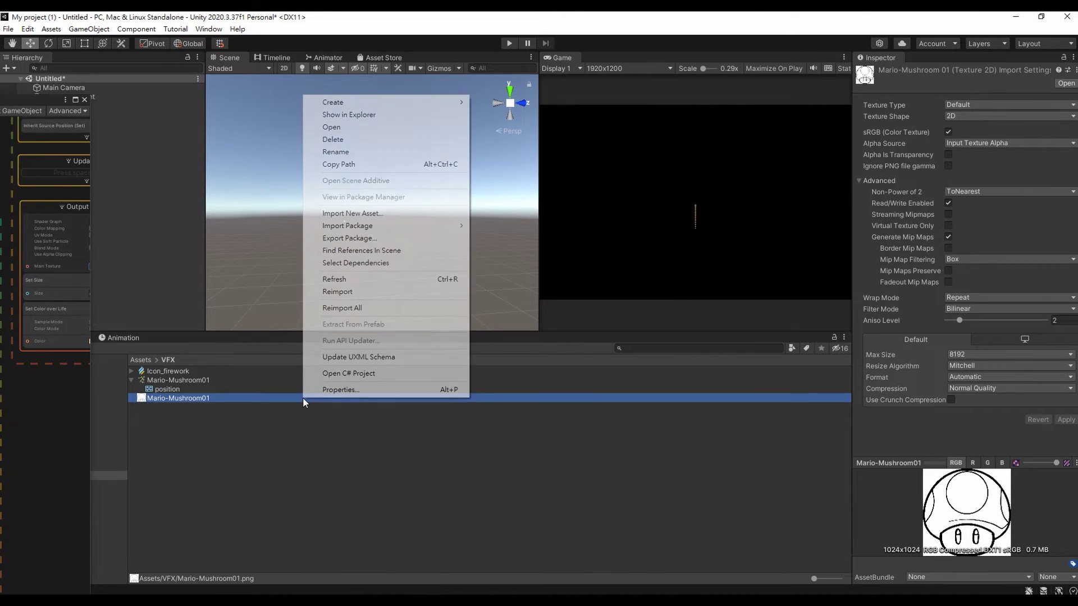
{"action": "left_click", "coordinate": [413, 115]}
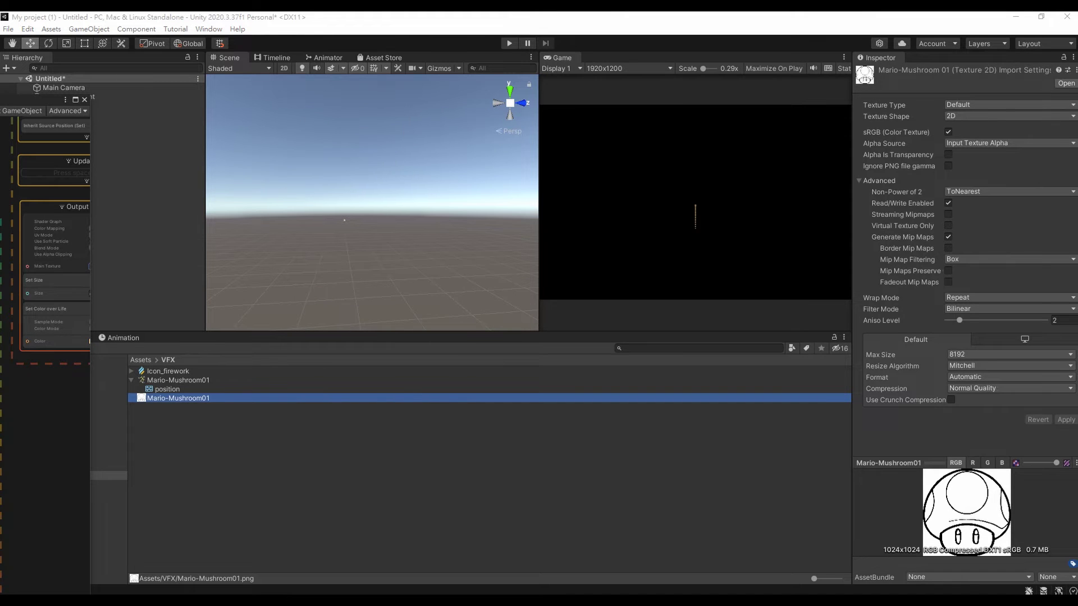
{"action": "mouse_move", "coordinate": [343, 600]}
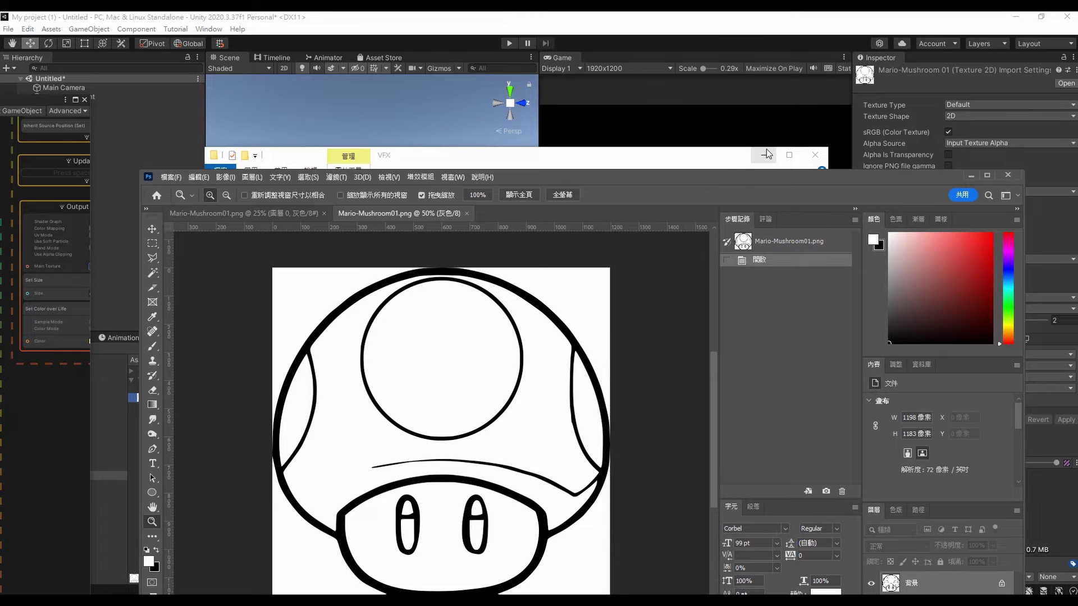
Convert the background layer to a smart object, then rasterize it back to pixels.
{"action": "left_click_drag", "start_coordinate": [727, 172], "coordinate": [628, 44]}
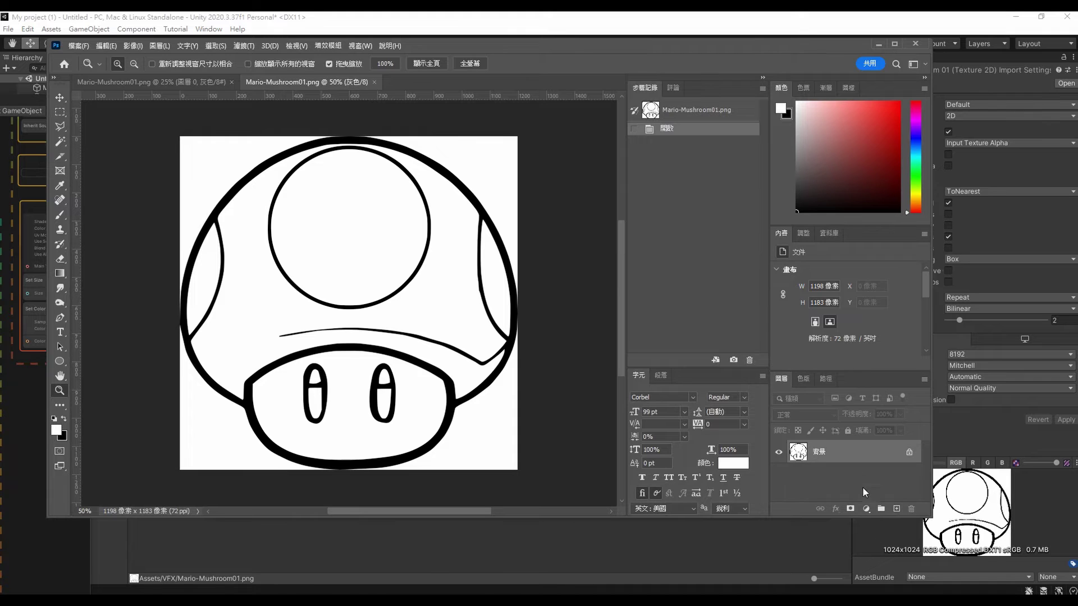
{"action": "right_click", "coordinate": [860, 458]}
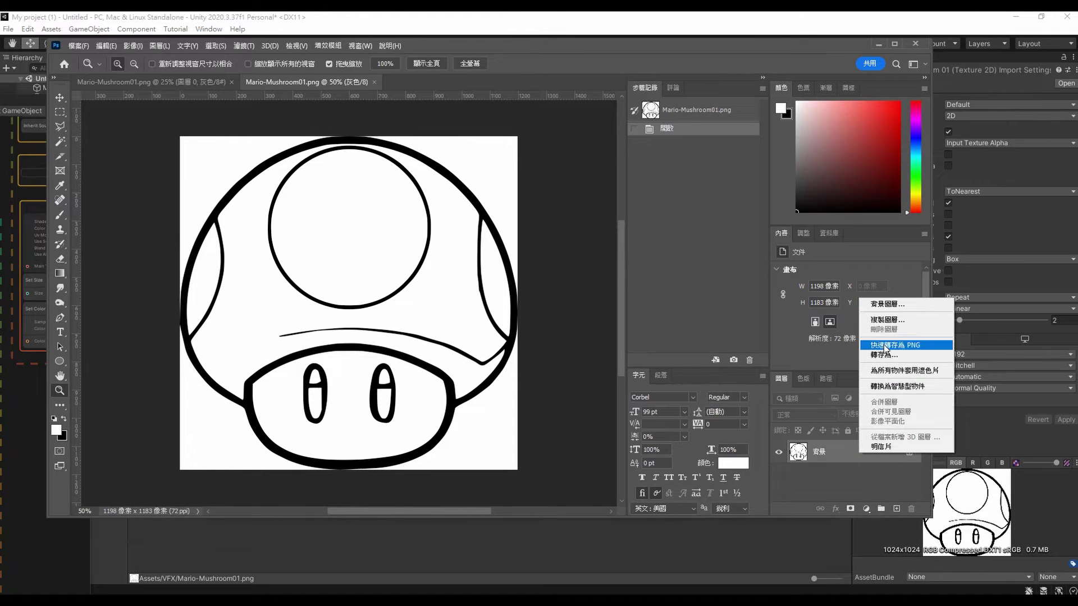
{"action": "left_click", "coordinate": [896, 387]}
{"action": "right_click", "coordinate": [831, 457]}
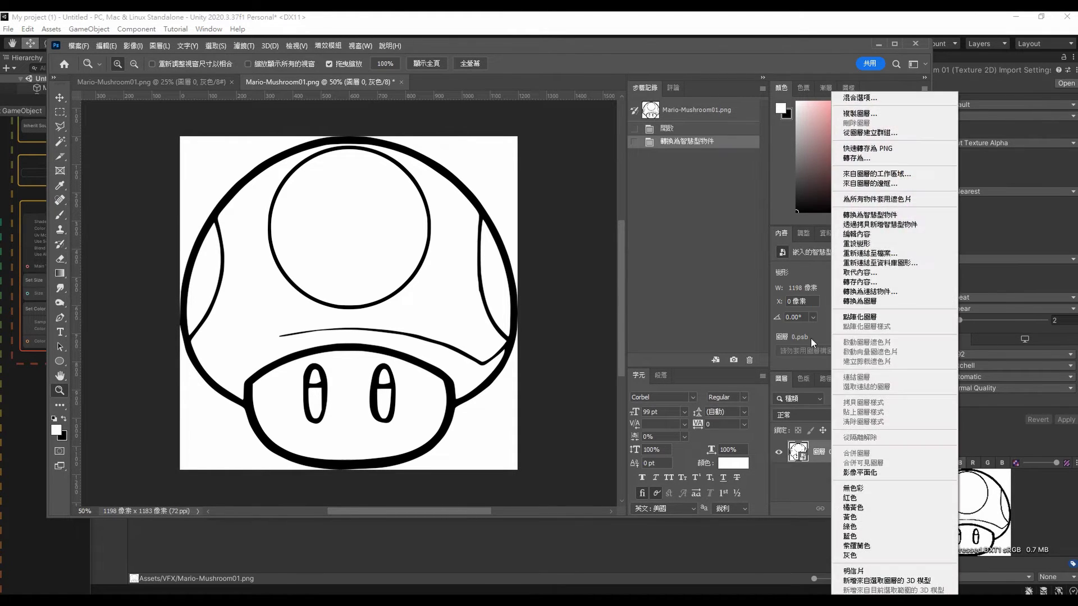
{"action": "left_click", "coordinate": [854, 319]}
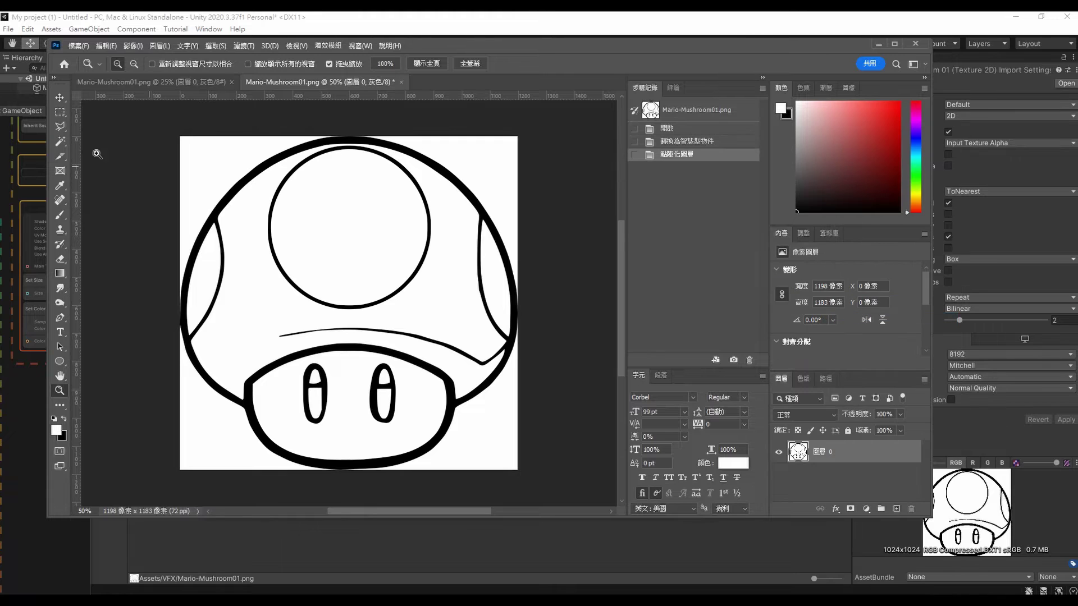
Erase the white background to transparency with the Magic Wand and save Mario-Mushroom01.png.
{"action": "left_click", "coordinate": [61, 141]}
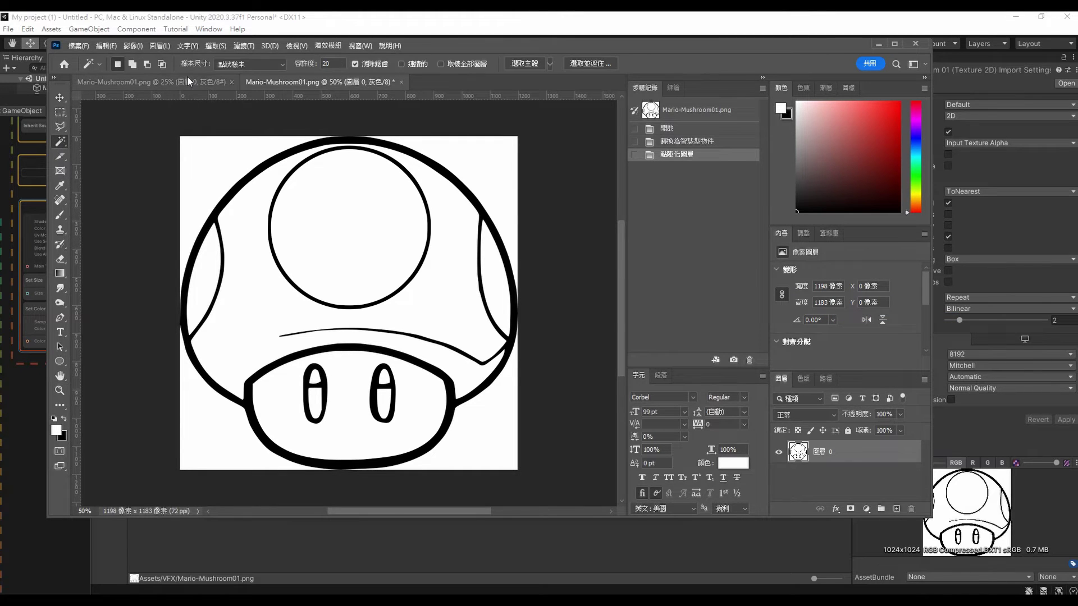
{"action": "left_click", "coordinate": [198, 147]}
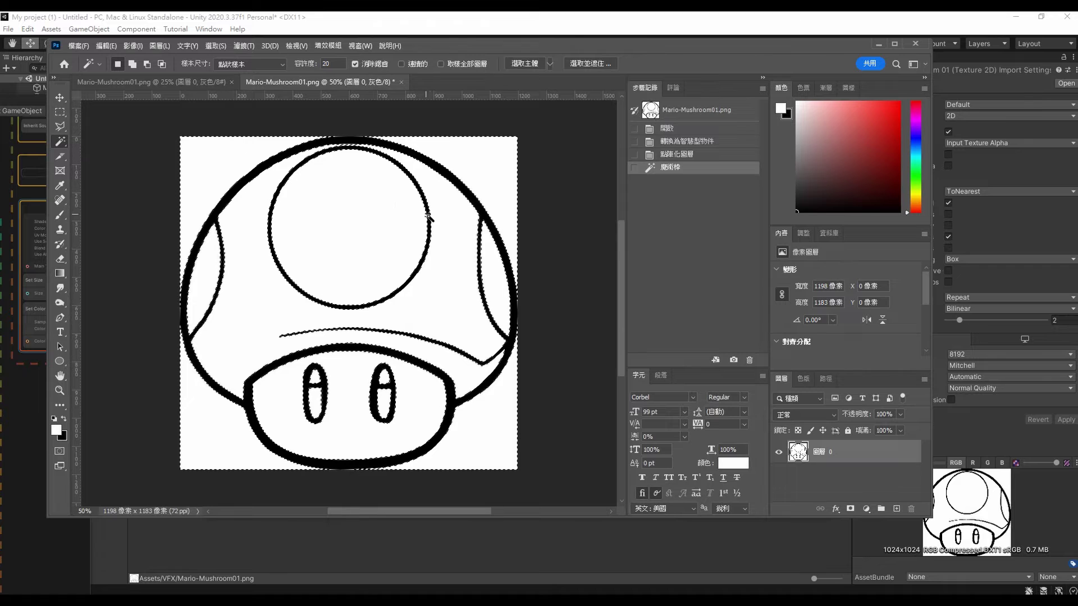
{"action": "key", "text": "Delete"}
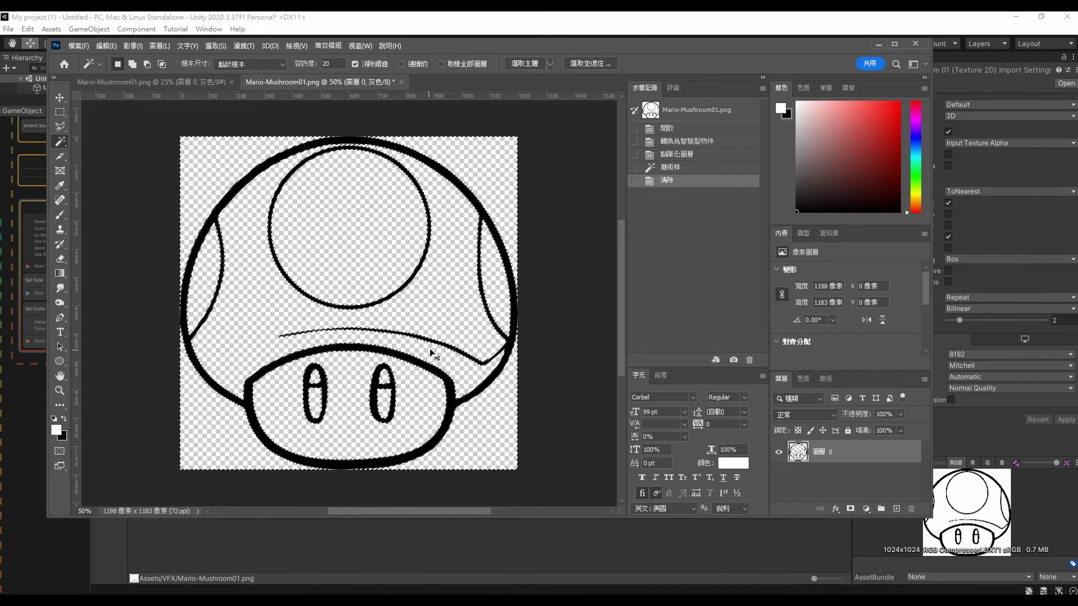
{"action": "key", "text": "ctrl+d"}
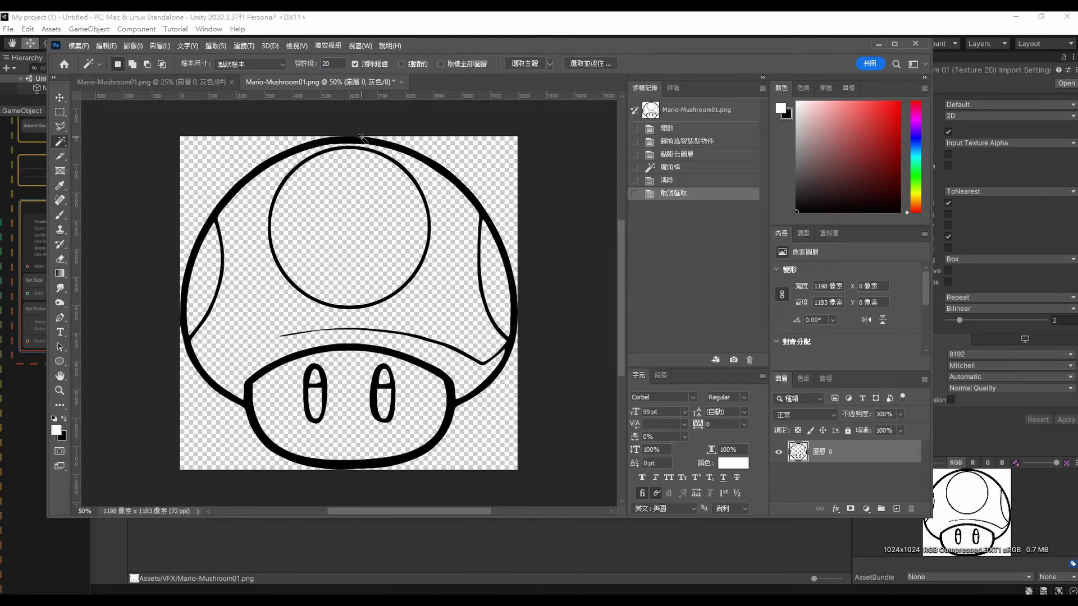
{"action": "left_click", "coordinate": [219, 377]}
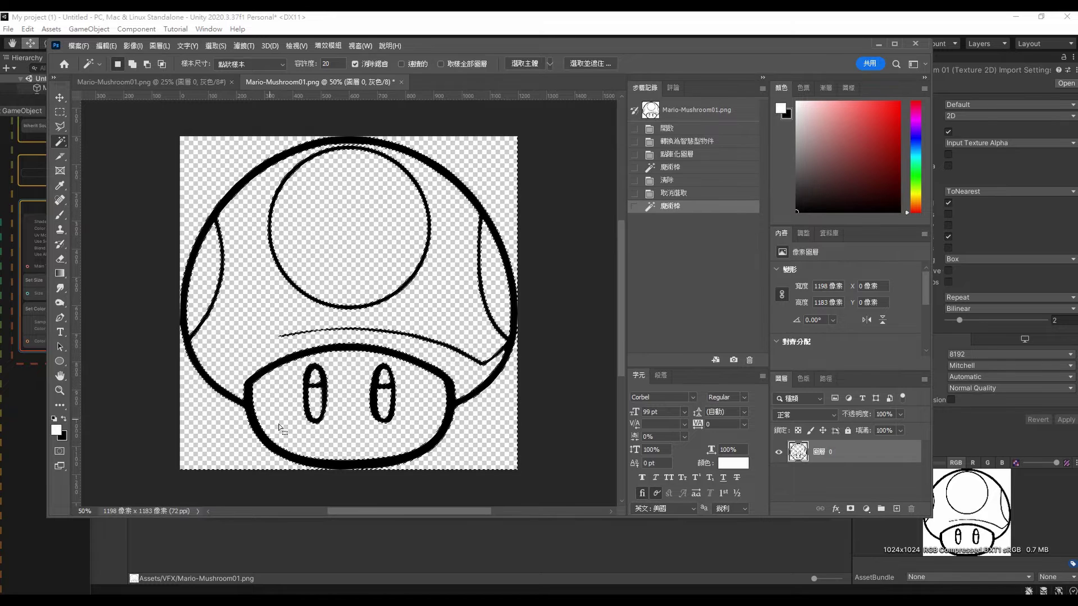
{"action": "key", "text": "ctrl+d"}
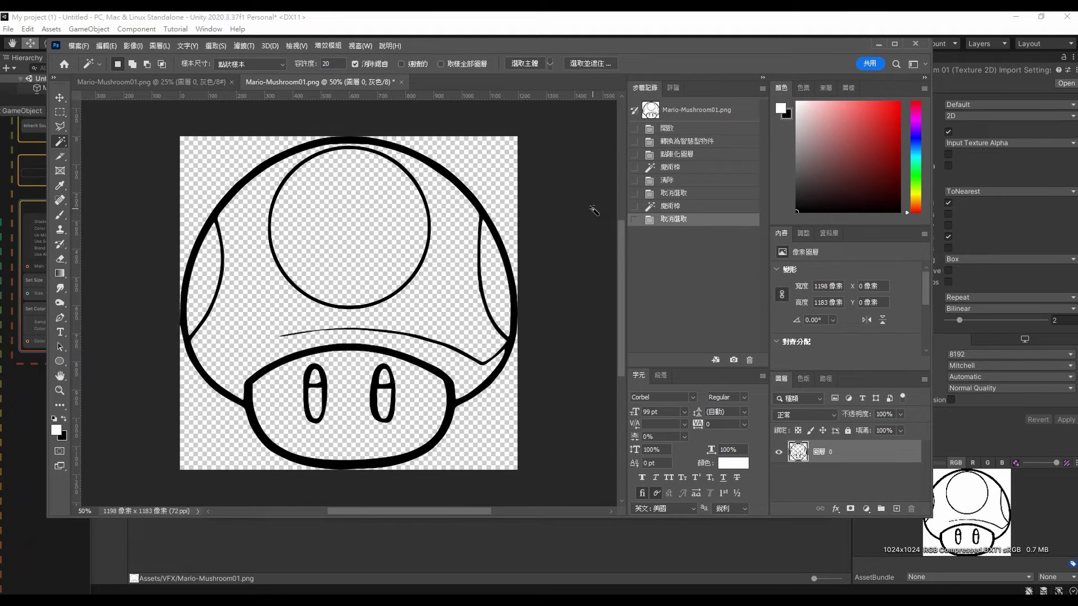
{"action": "key", "text": "ctrl+s"}
Enable Alpha Is Transparency on the Mario-Mushroom01 texture and apply the import settings.
{"action": "left_click", "coordinate": [443, 21]}
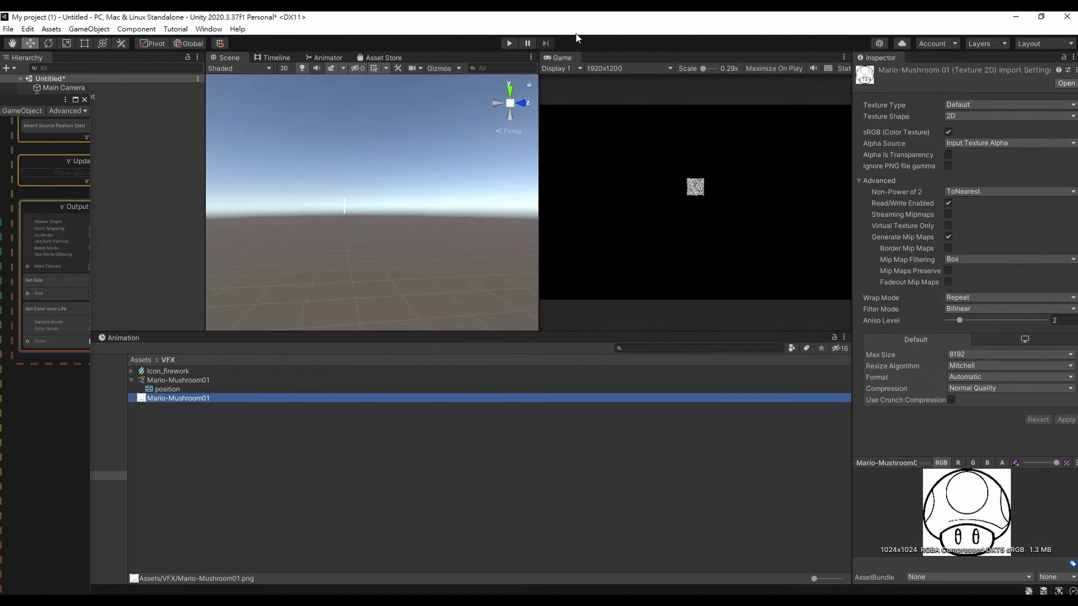
{"action": "left_click", "coordinate": [948, 155]}
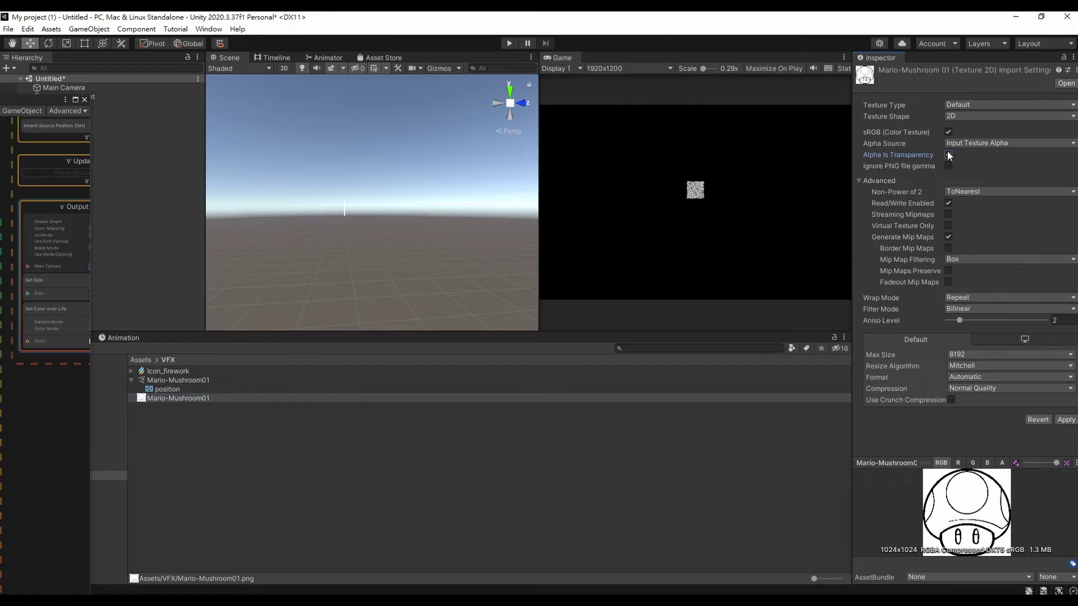
{"action": "left_click", "coordinate": [1070, 418]}
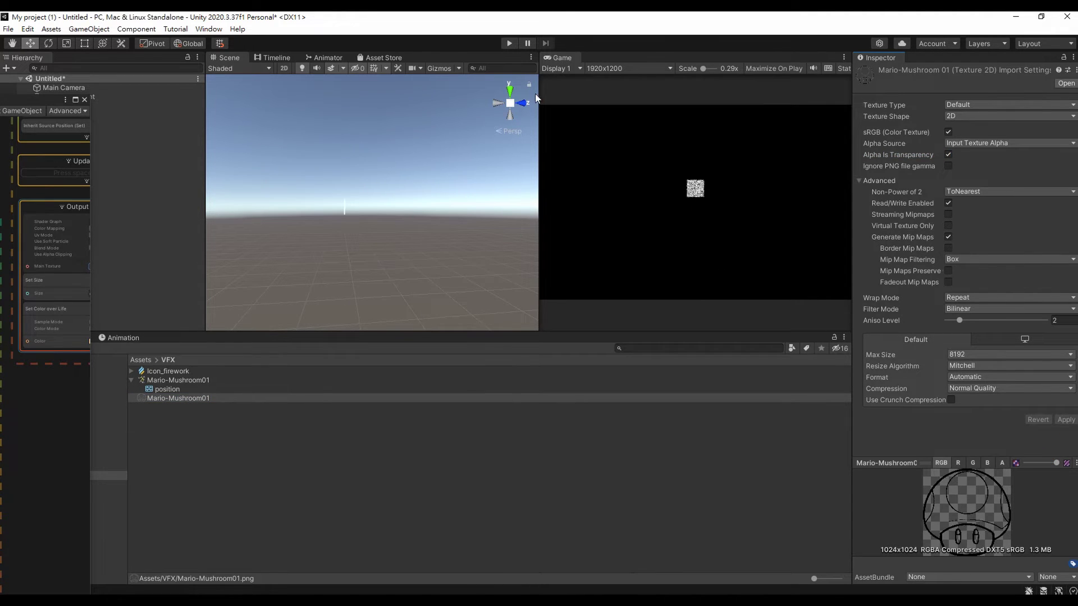
{"action": "left_click", "coordinate": [205, 31]}
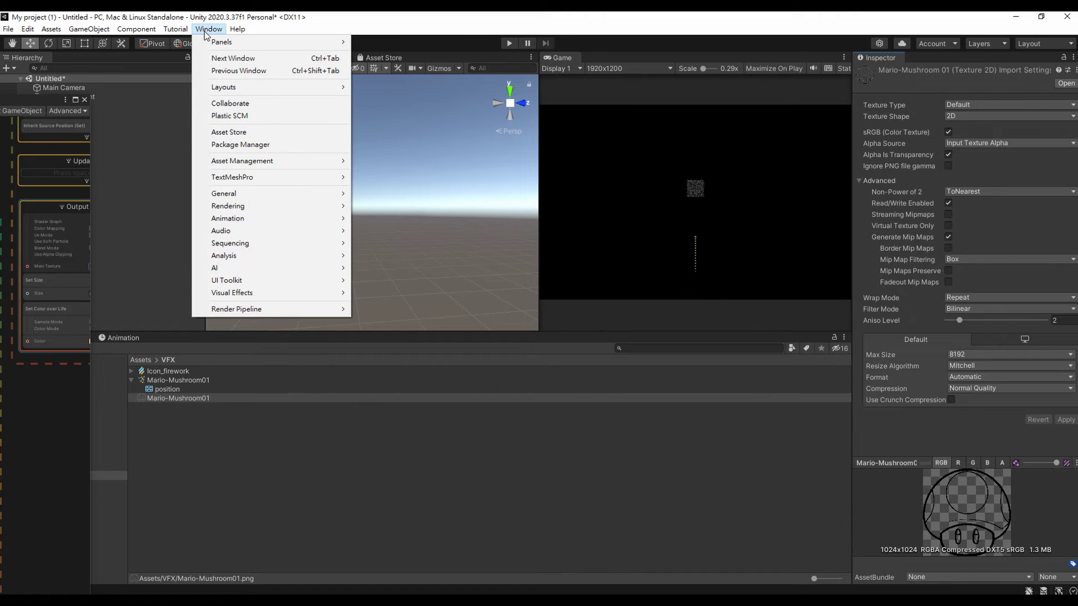
Open the Point Cache Bake Tool in Texture bake mode with Mario-Mushroom01 assigned.
{"action": "mouse_move", "coordinate": [301, 292]}
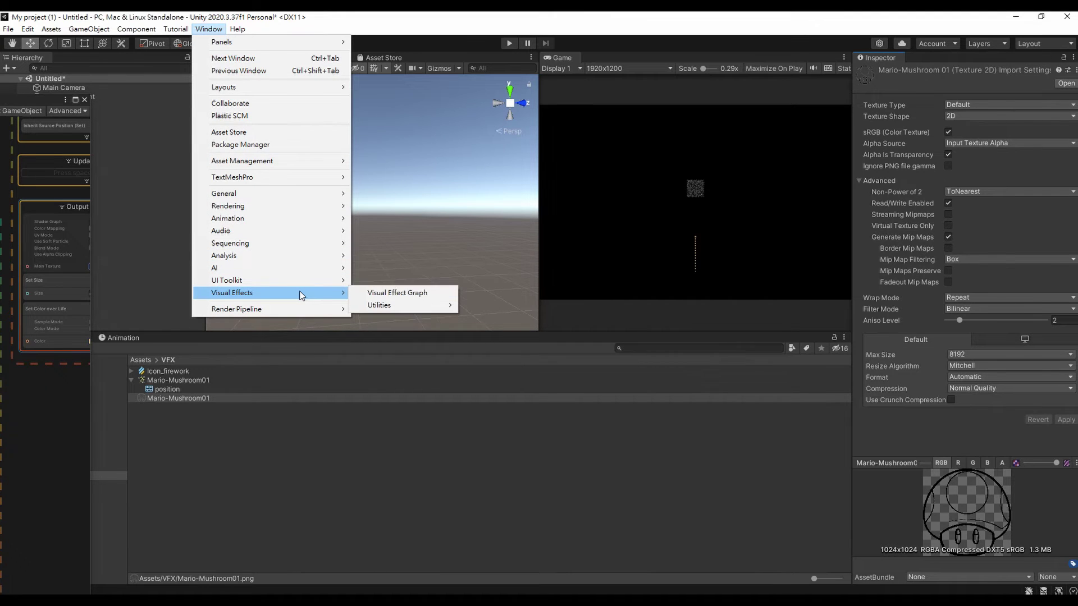
{"action": "mouse_move", "coordinate": [446, 305]}
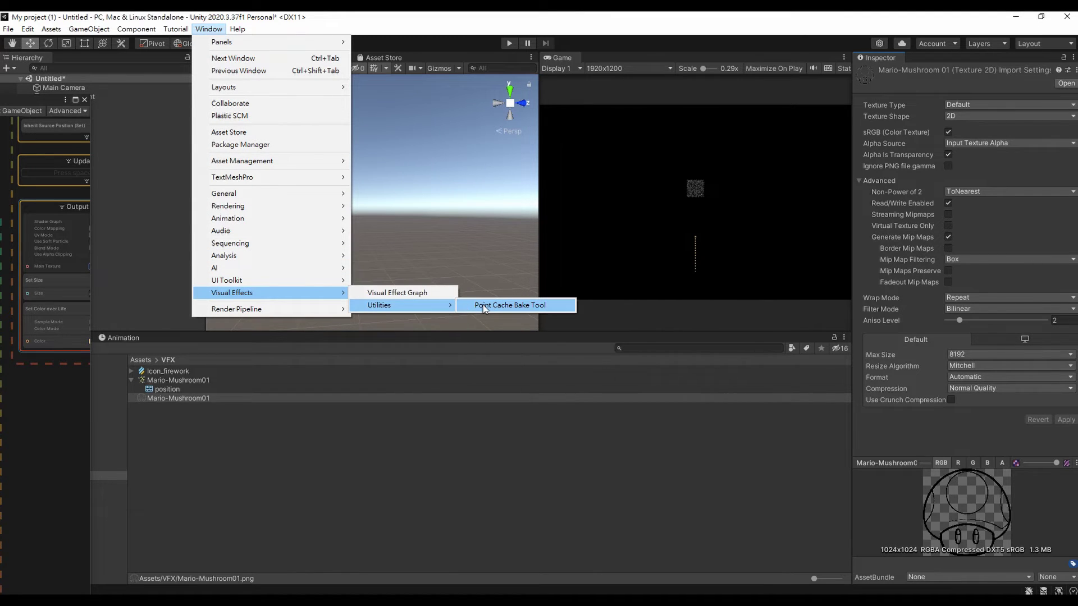
{"action": "left_click", "coordinate": [483, 305]}
{"action": "left_click", "coordinate": [379, 137]}
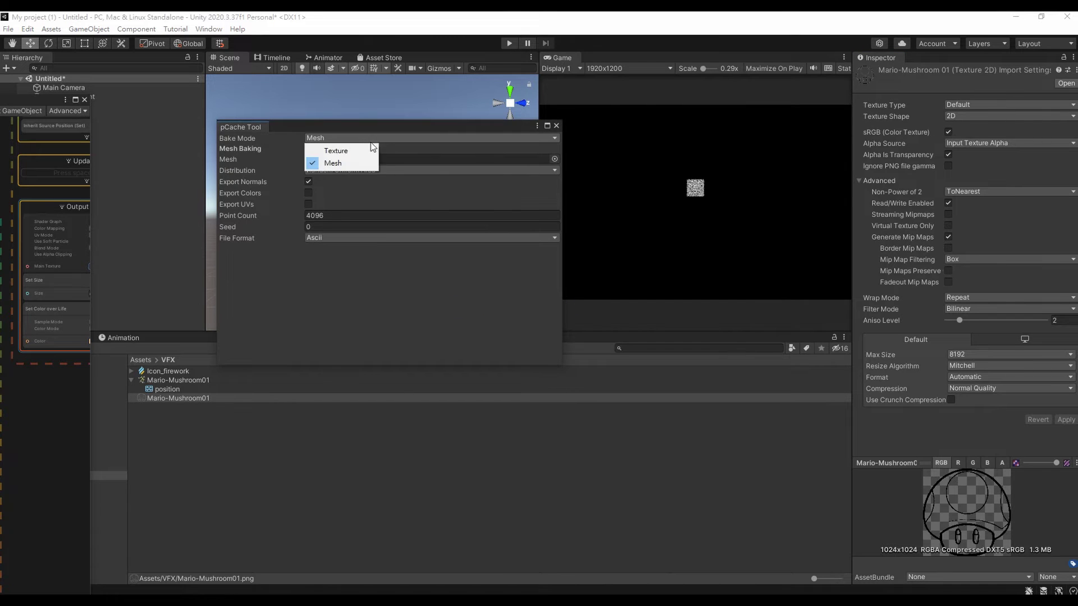
{"action": "left_click", "coordinate": [365, 148]}
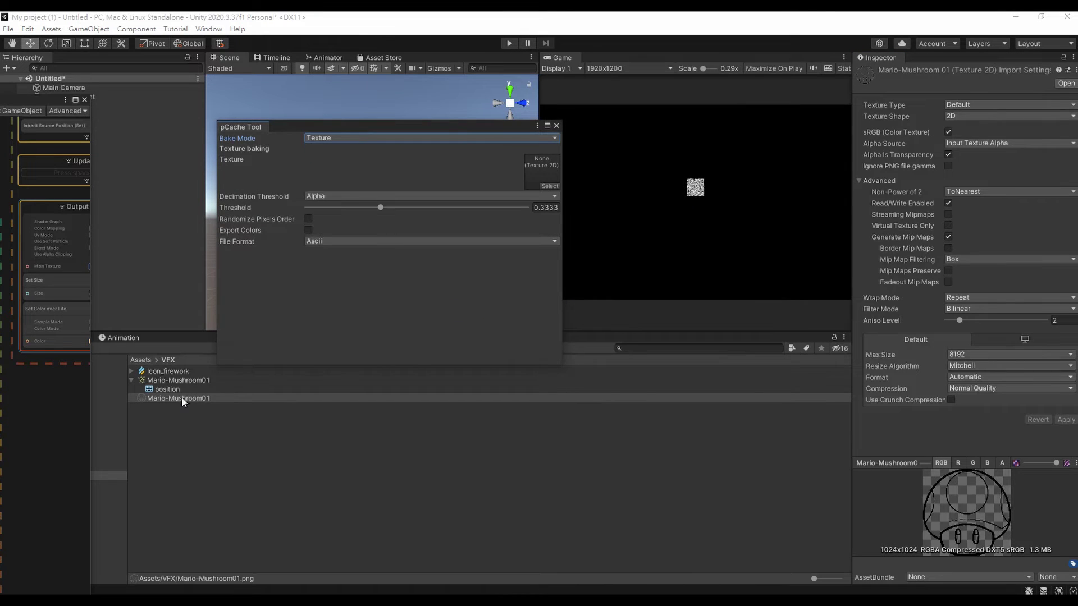
{"action": "left_click_drag", "start_coordinate": [181, 396], "coordinate": [544, 184]}
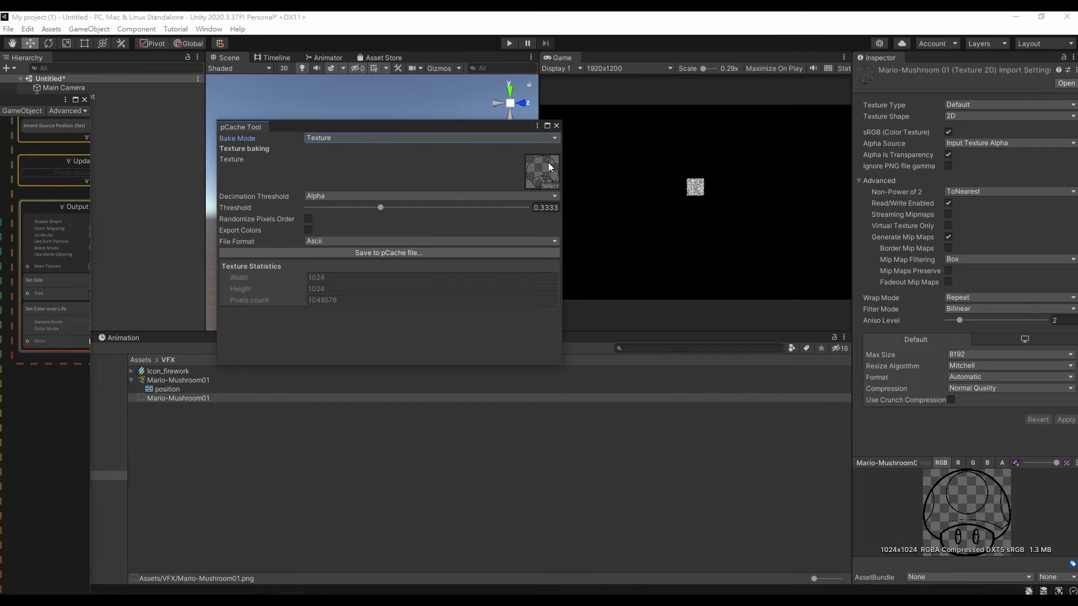
Save the baked points as Mario-Mushroom01.pcache in Assets/VFX, overwriting the existing file.
{"action": "left_click", "coordinate": [297, 256]}
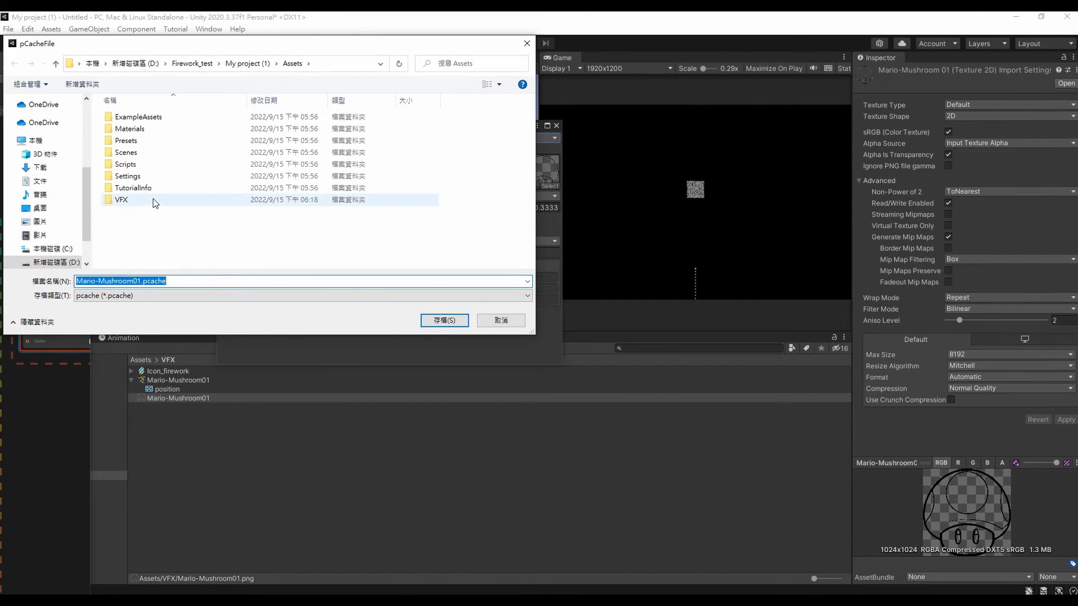
{"action": "double_click", "coordinate": [151, 200]}
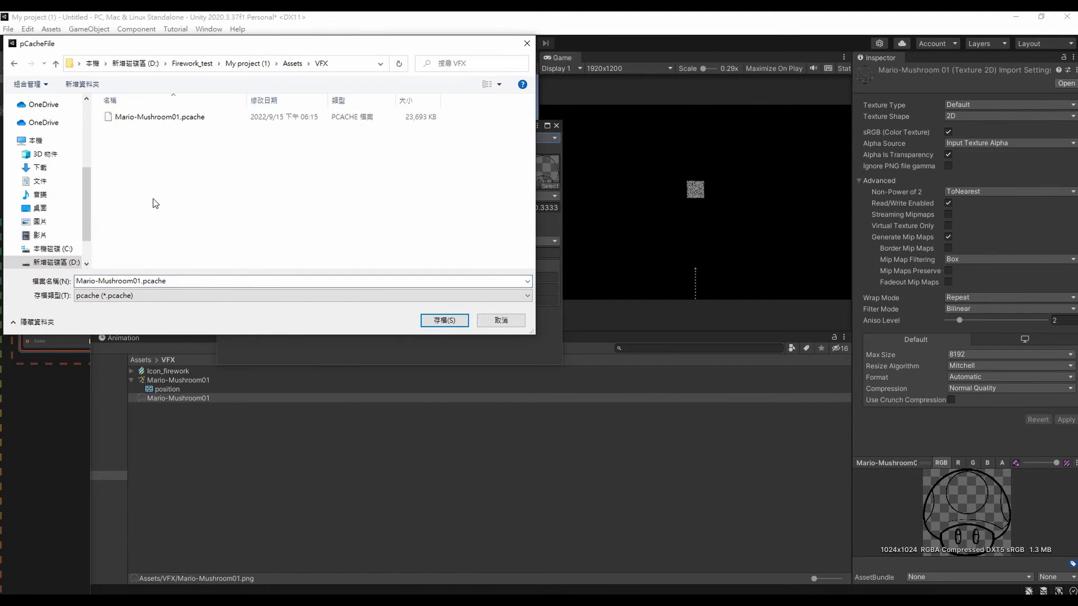
{"action": "left_click", "coordinate": [446, 321]}
{"action": "left_click", "coordinate": [576, 311]}
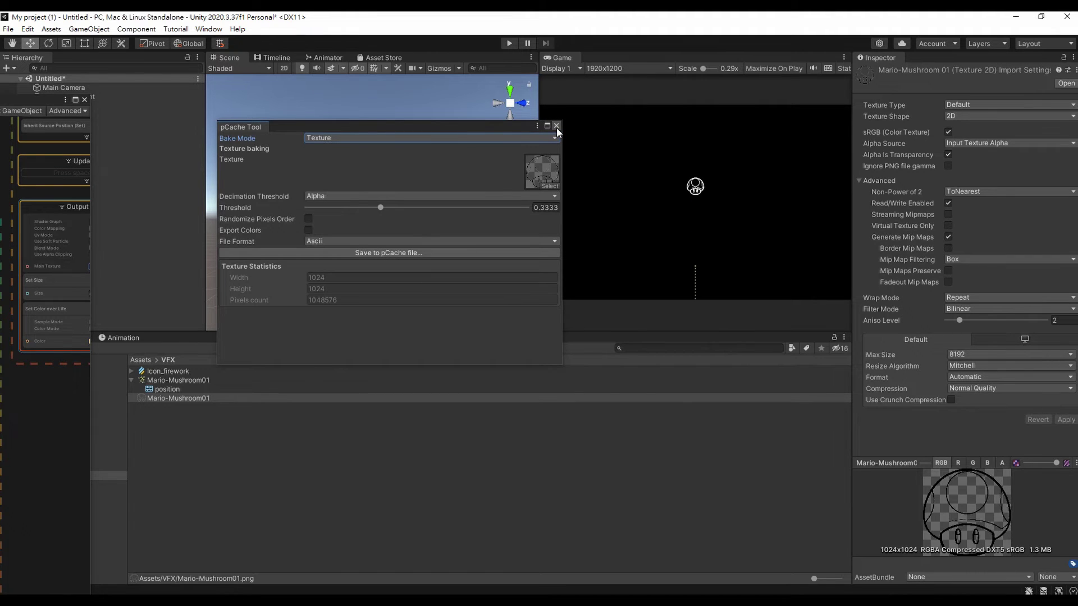
Close the pCache Tool and bring the Icon_firework graph back into view, zoomed on Output Particle Quad.
{"action": "left_click", "coordinate": [556, 126]}
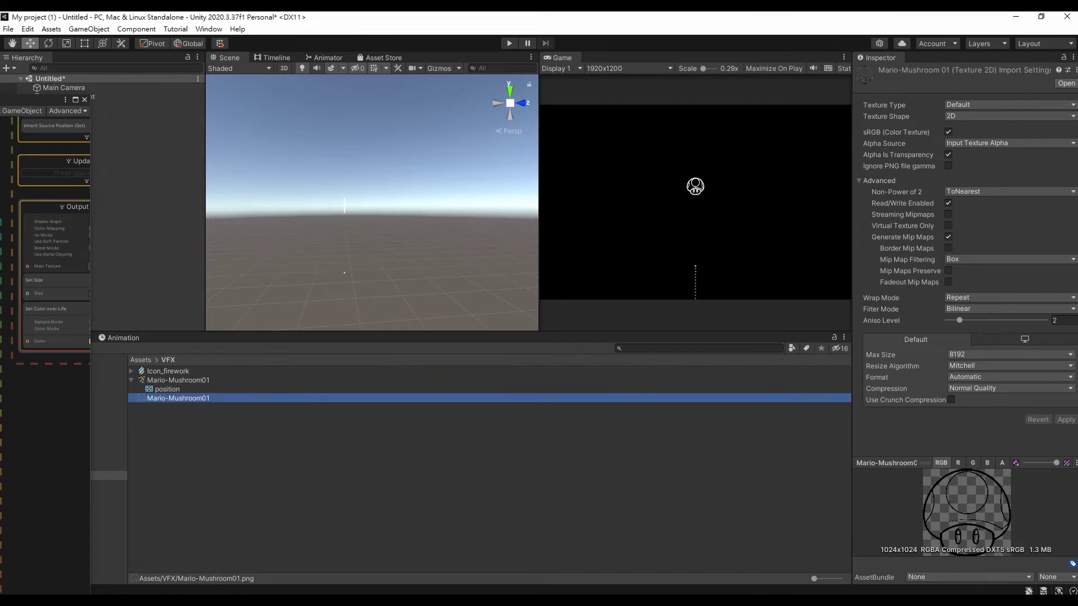
{"action": "left_click_drag", "start_coordinate": [34, 99], "coordinate": [293, 34]}
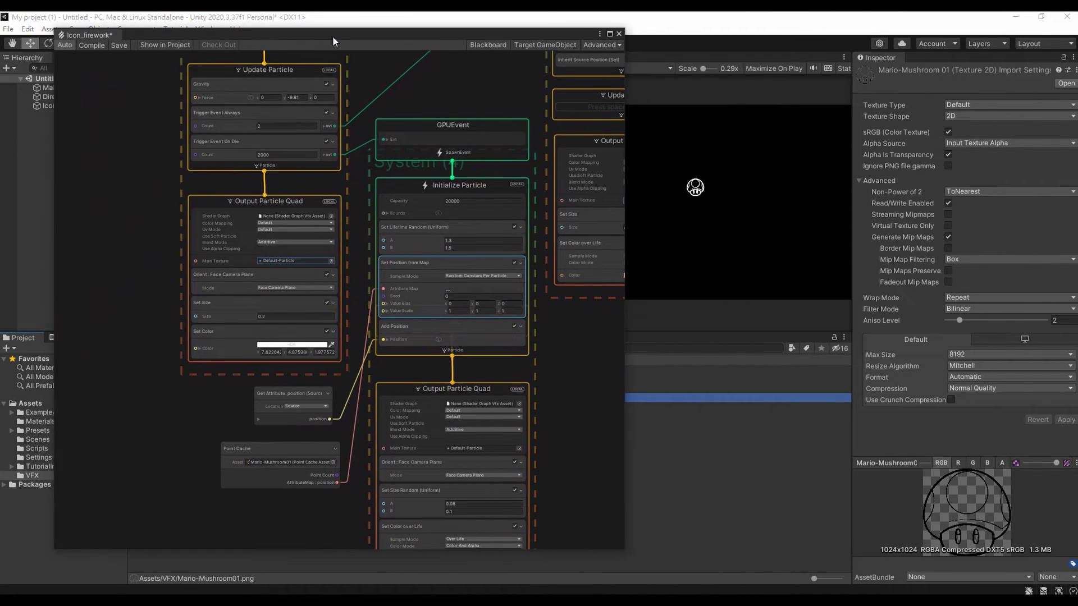
{"action": "left_click_drag", "start_coordinate": [293, 34], "coordinate": [339, 35]}
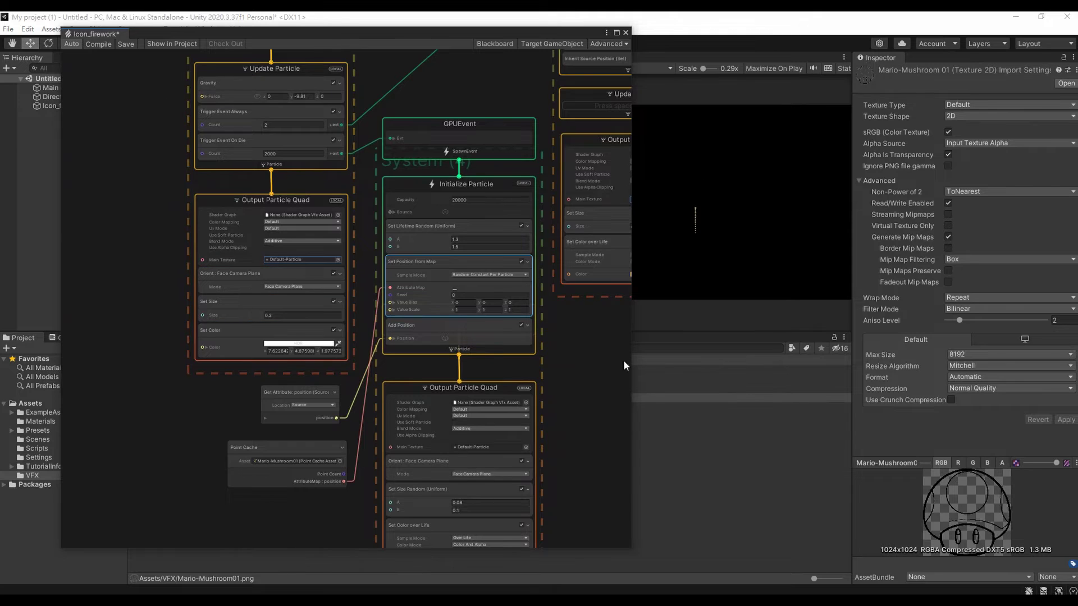
{"action": "scroll", "coordinate": [587, 365], "scroll_direction": "down", "scroll_amount": 3}
{"action": "scroll", "coordinate": [556, 253], "scroll_direction": "up", "scroll_amount": 2}
{"action": "scroll", "coordinate": [551, 245], "scroll_direction": "up", "scroll_amount": 2}
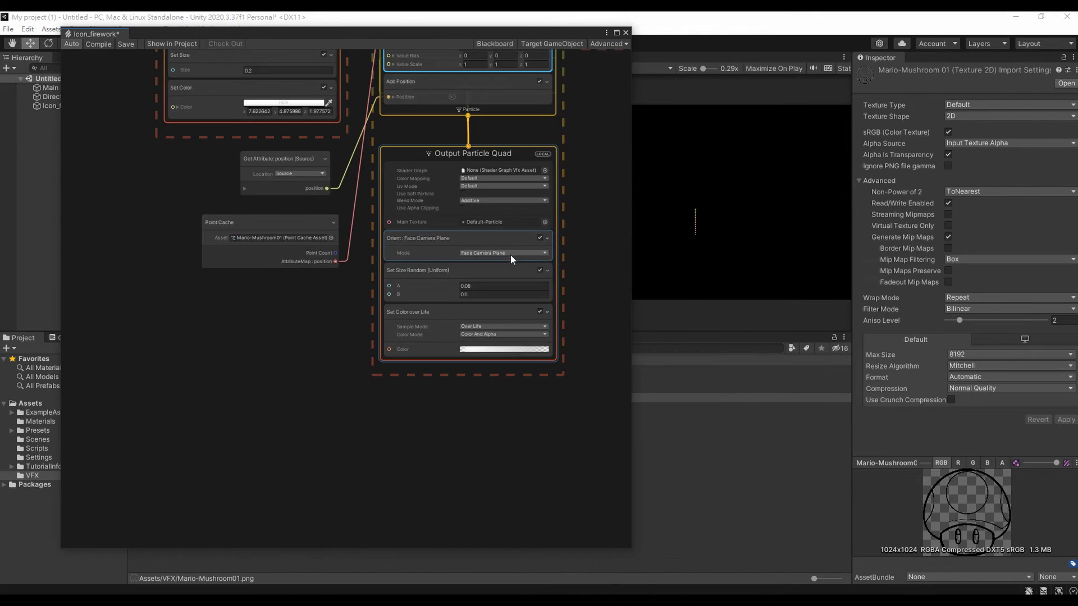
{"action": "scroll", "coordinate": [511, 255], "scroll_direction": "up", "scroll_amount": 2}
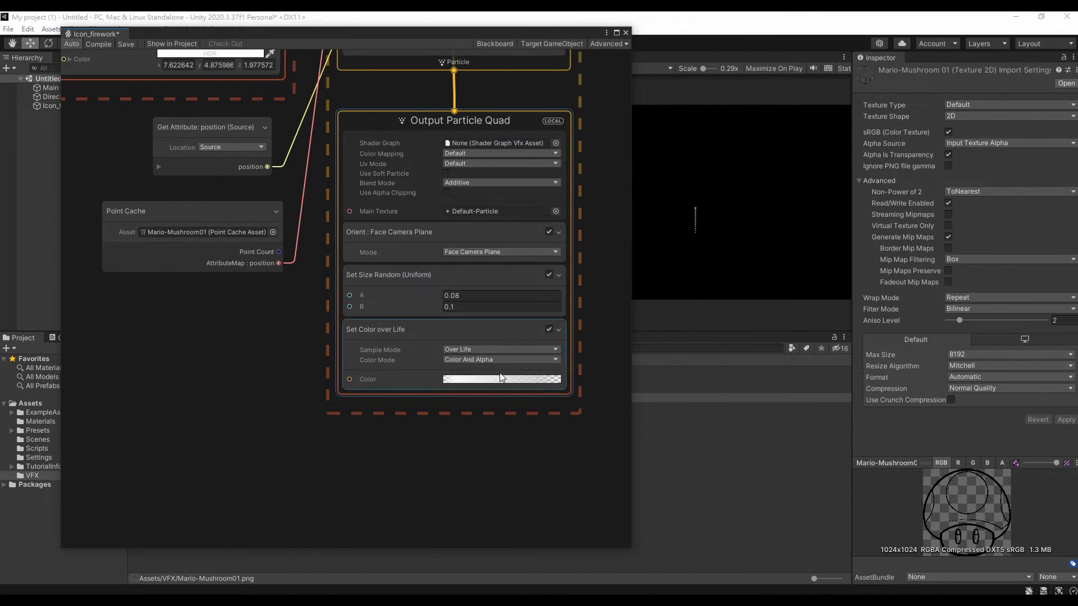
In the Set Color over Life gradient, shift the early opacity key and make the start colour light orange.
{"action": "left_click", "coordinate": [478, 379]}
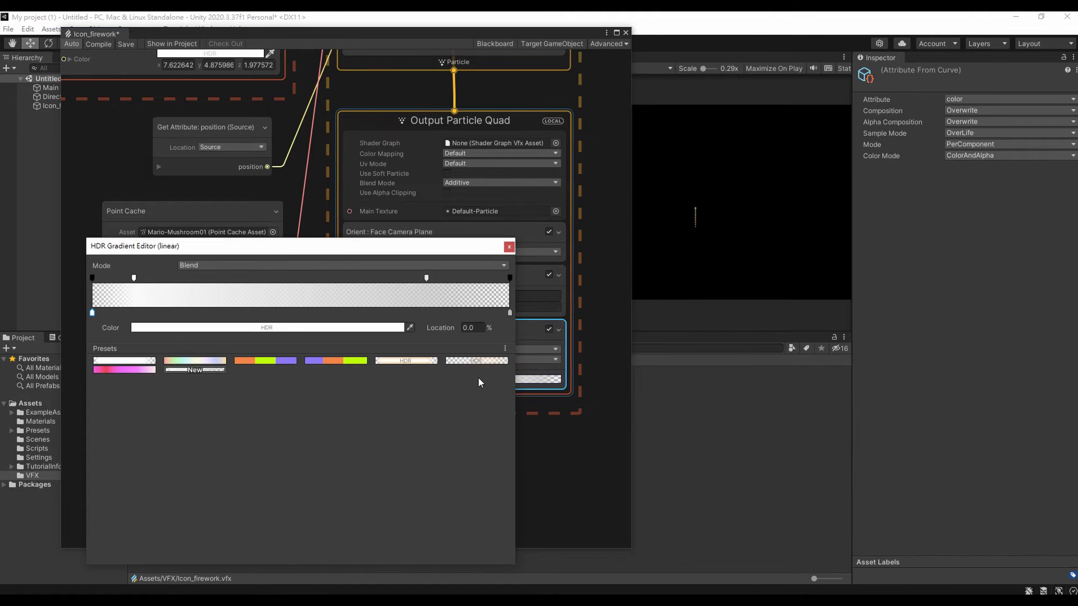
{"action": "left_click", "coordinate": [93, 278]}
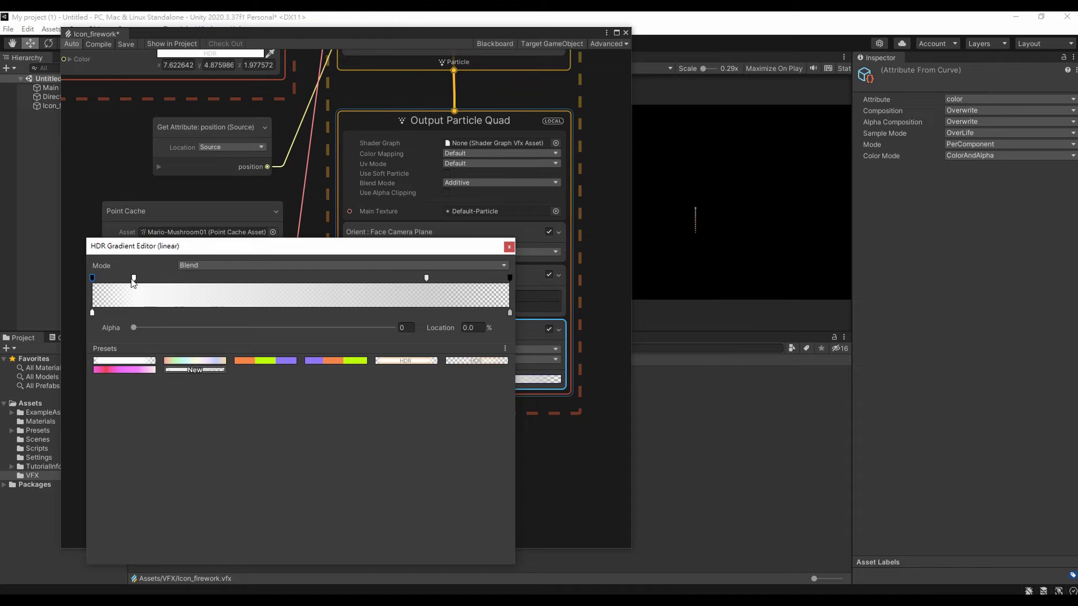
{"action": "left_click_drag", "start_coordinate": [134, 277], "coordinate": [108, 278]}
{"action": "left_click", "coordinate": [92, 313]}
{"action": "left_click", "coordinate": [159, 329]}
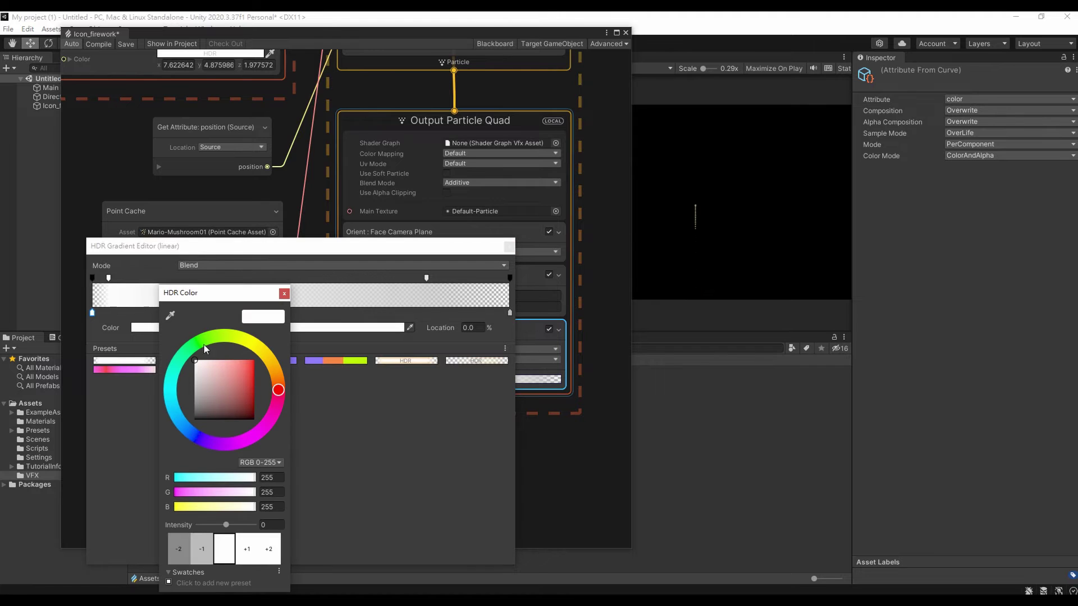
{"action": "left_click", "coordinate": [274, 365]}
{"action": "left_click", "coordinate": [237, 363]}
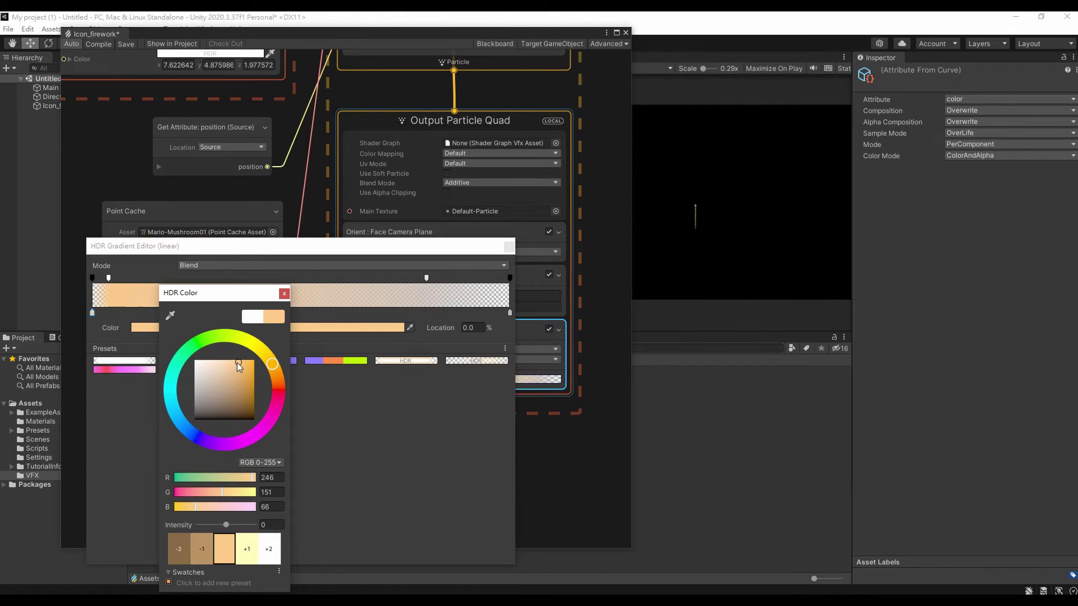
{"action": "left_click", "coordinate": [284, 294]}
Make the gradient's end colour peach and move the fade-out opacity key to 70%.
{"action": "left_click", "coordinate": [511, 312]}
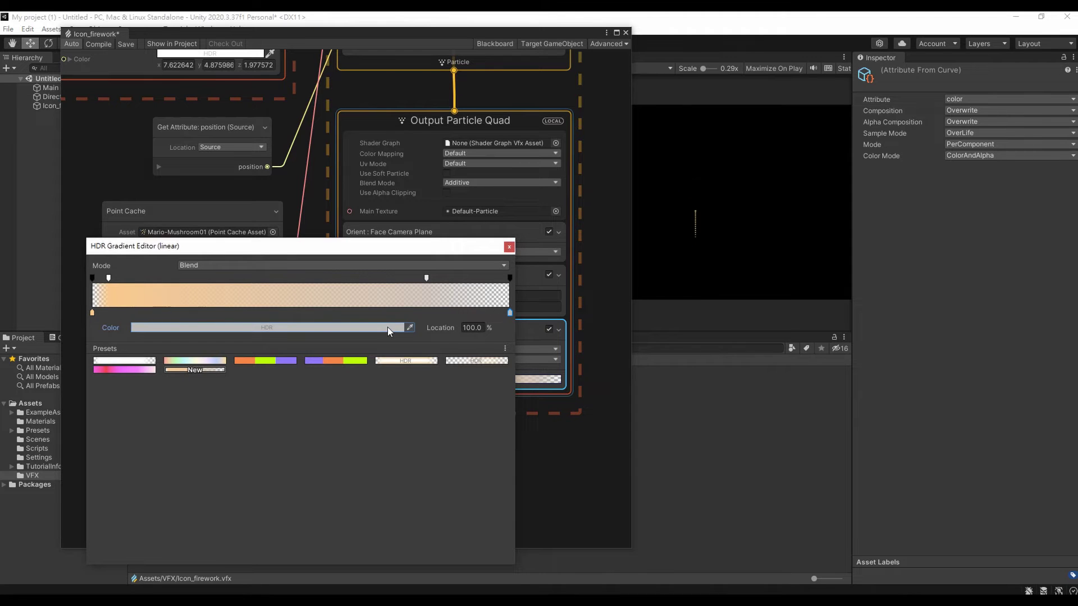
{"action": "left_click", "coordinate": [387, 326]}
{"action": "left_click", "coordinate": [503, 380]}
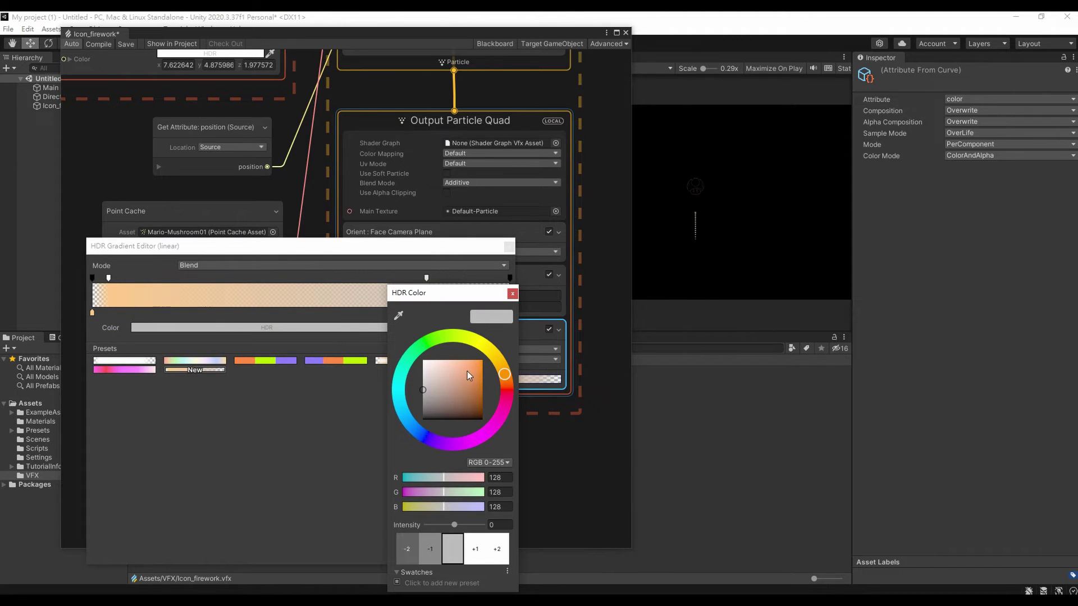
{"action": "left_click", "coordinate": [463, 368]}
{"action": "left_click", "coordinate": [512, 294]}
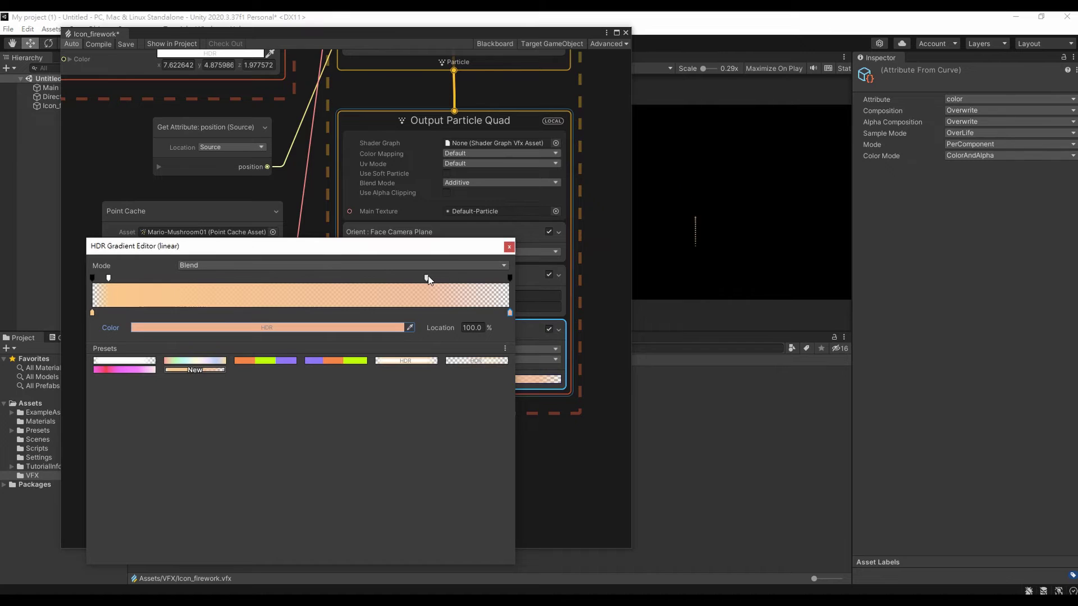
{"action": "left_click_drag", "start_coordinate": [427, 278], "coordinate": [385, 279]}
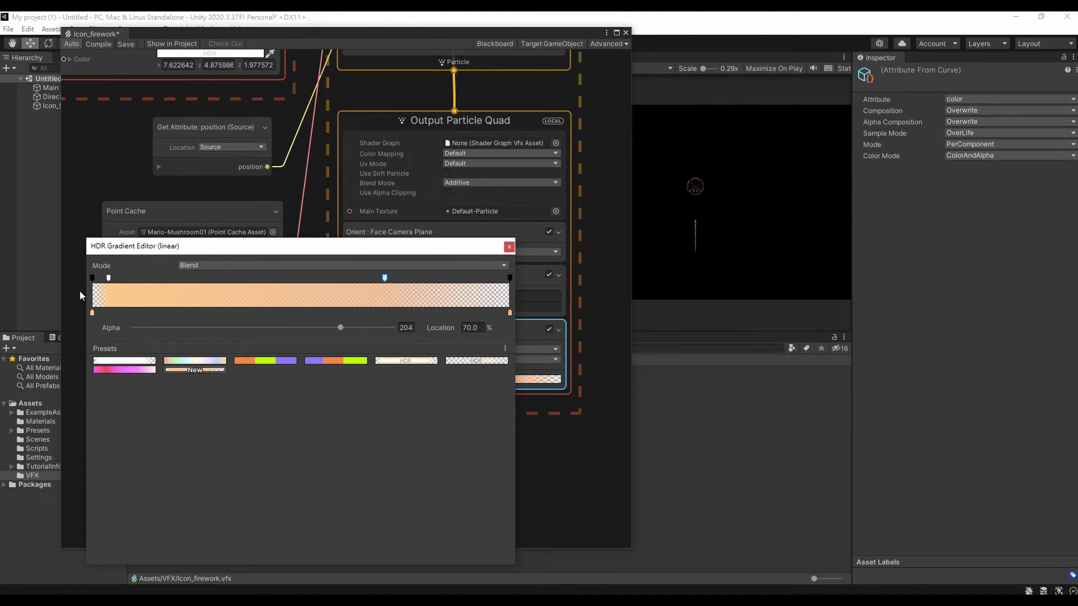
{"action": "left_click", "coordinate": [93, 278]}
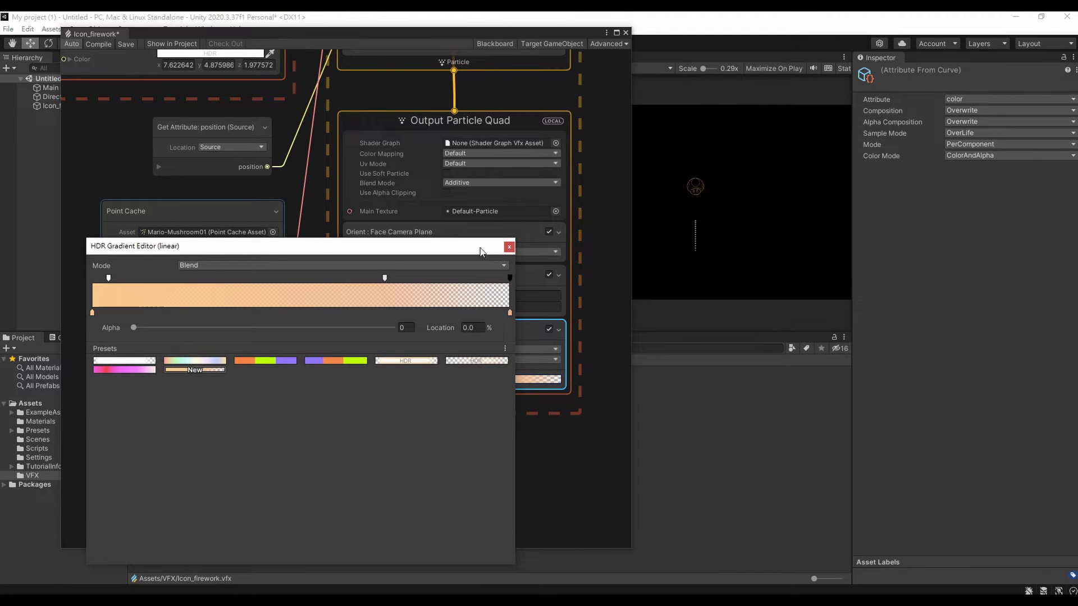
Move the starting colour key to 3.4% and drag the graph window down to uncover the Scene view.
{"action": "left_click_drag", "start_coordinate": [481, 248], "coordinate": [500, 264]}
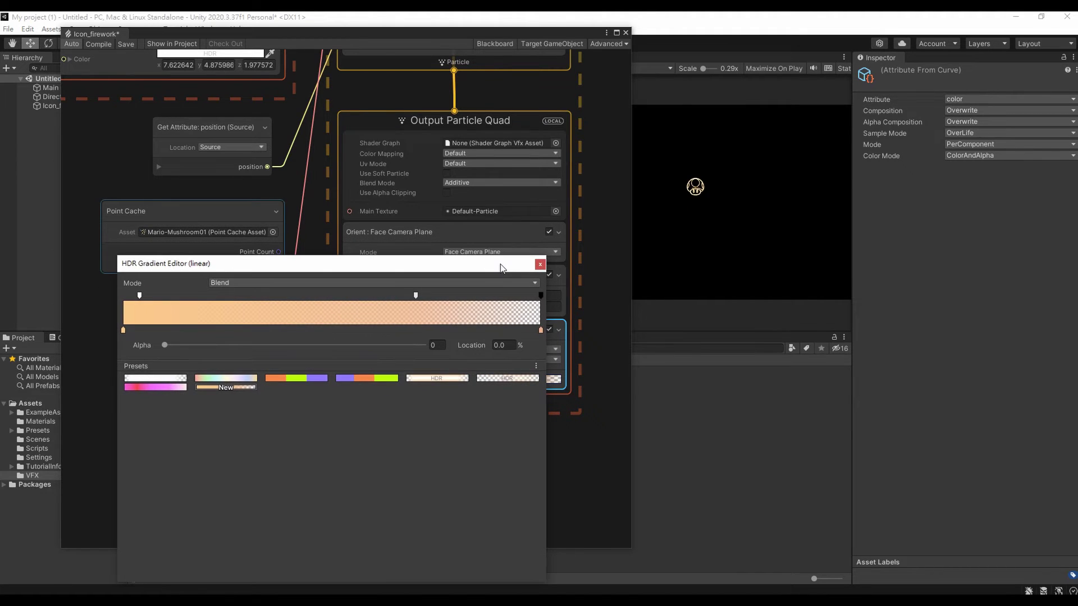
{"action": "left_click", "coordinate": [123, 331]}
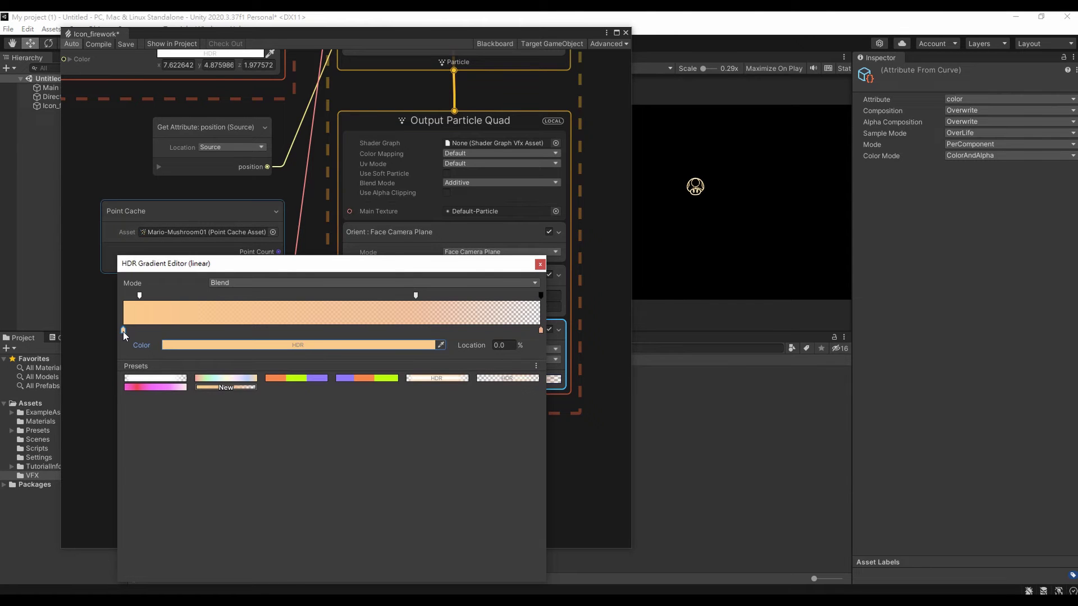
{"action": "left_click_drag", "start_coordinate": [123, 331], "coordinate": [137, 330]}
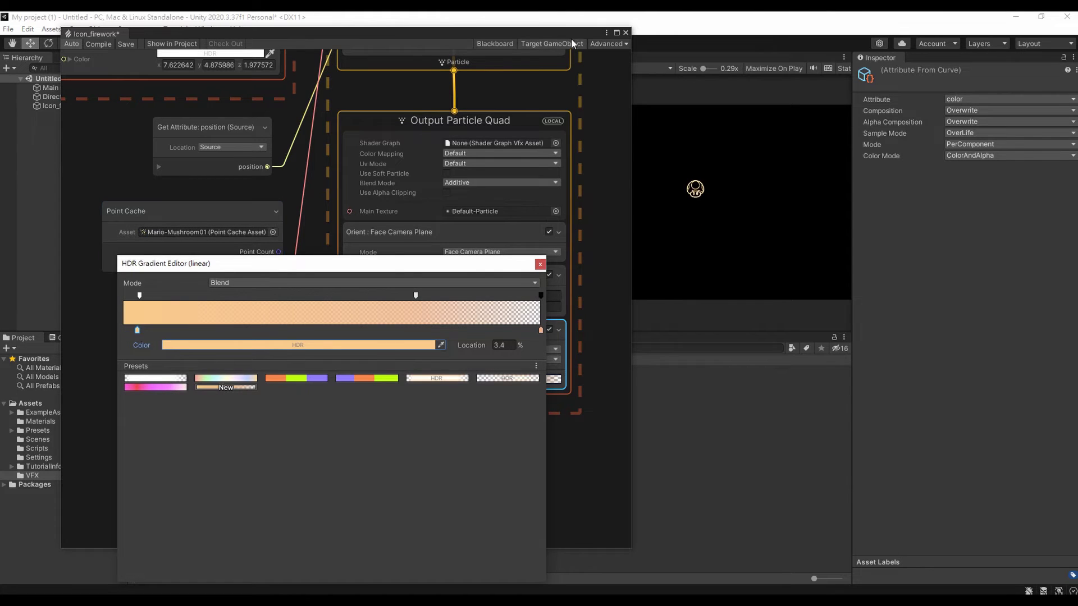
{"action": "left_click_drag", "start_coordinate": [571, 37], "coordinate": [620, 323]}
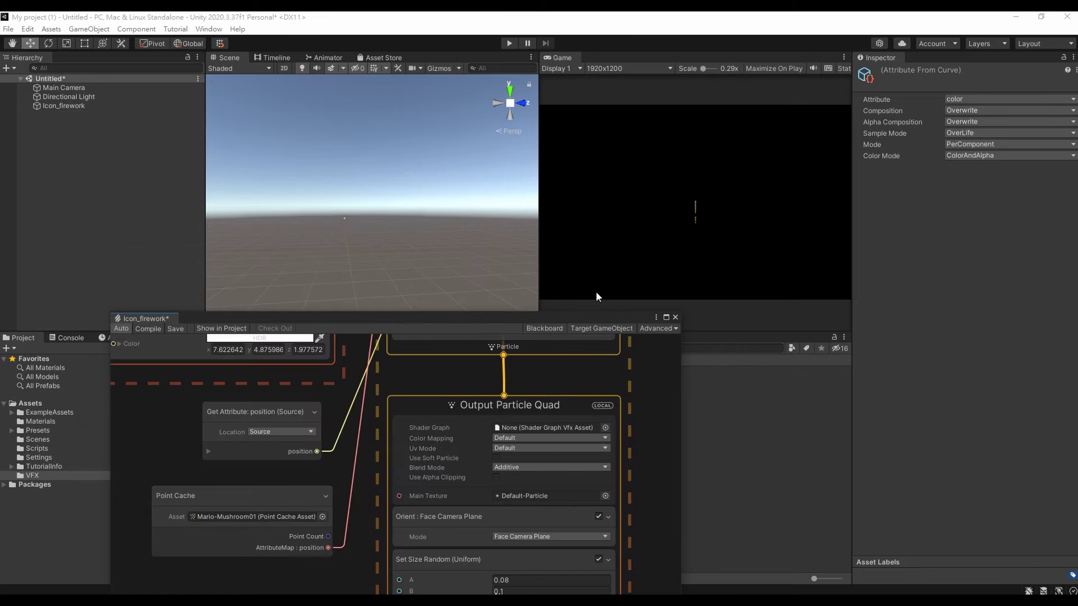
Add a Global Volume to the scene and give it a new profile.
{"action": "left_click", "coordinate": [132, 154]}
{"action": "right_click", "coordinate": [130, 138]}
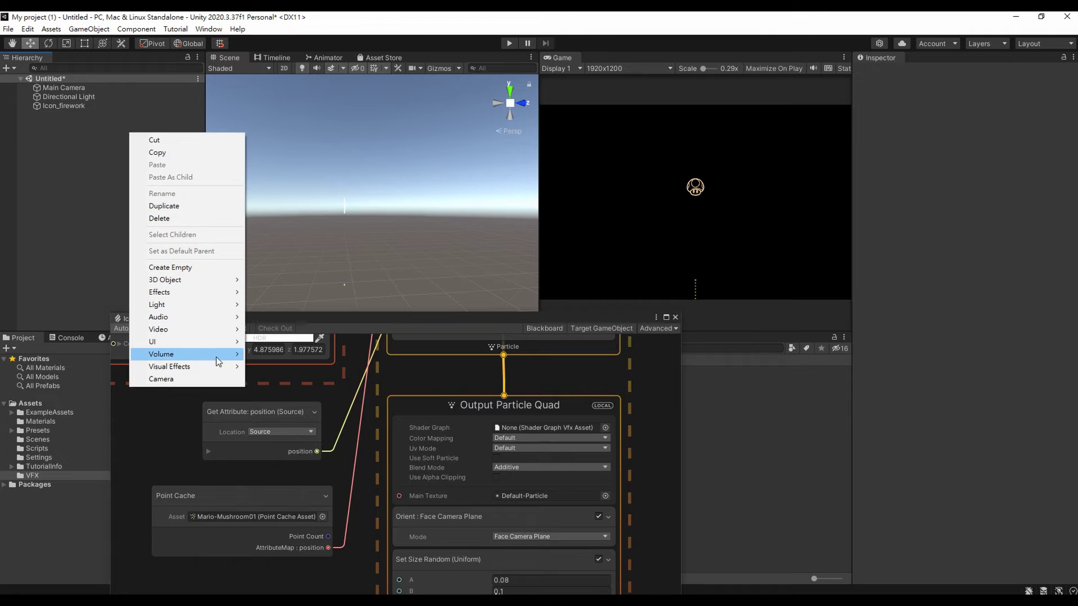
{"action": "mouse_move", "coordinate": [217, 357]}
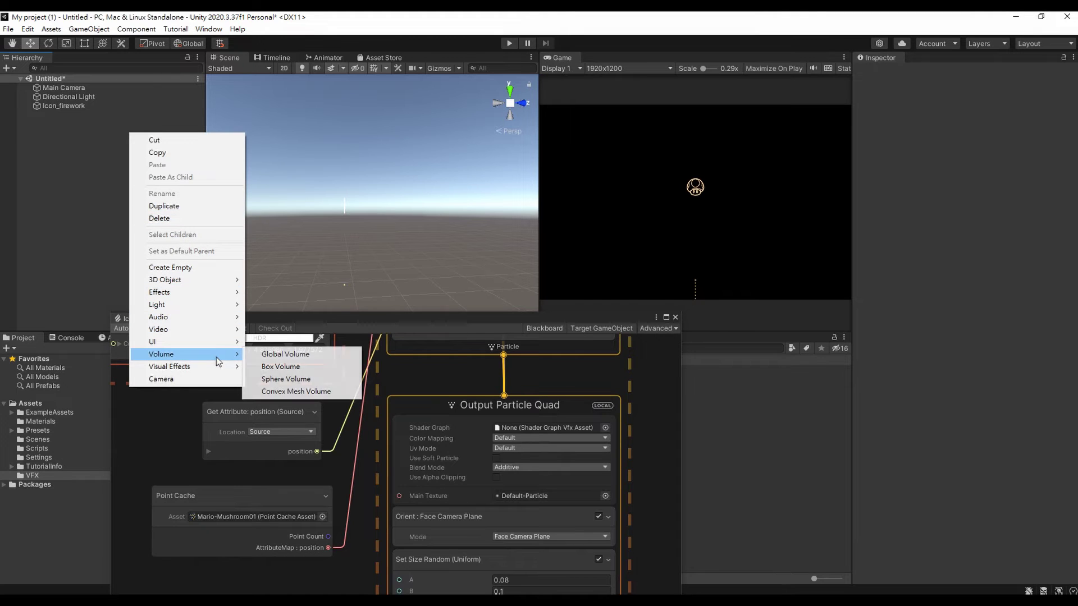
{"action": "left_click", "coordinate": [263, 354]}
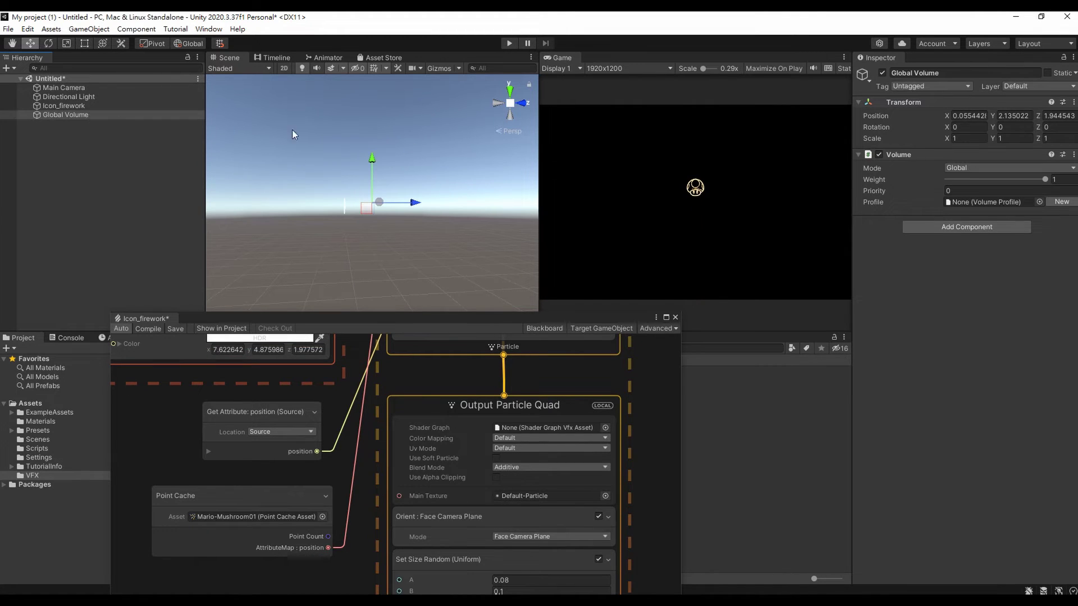
{"action": "left_click", "coordinate": [1059, 202]}
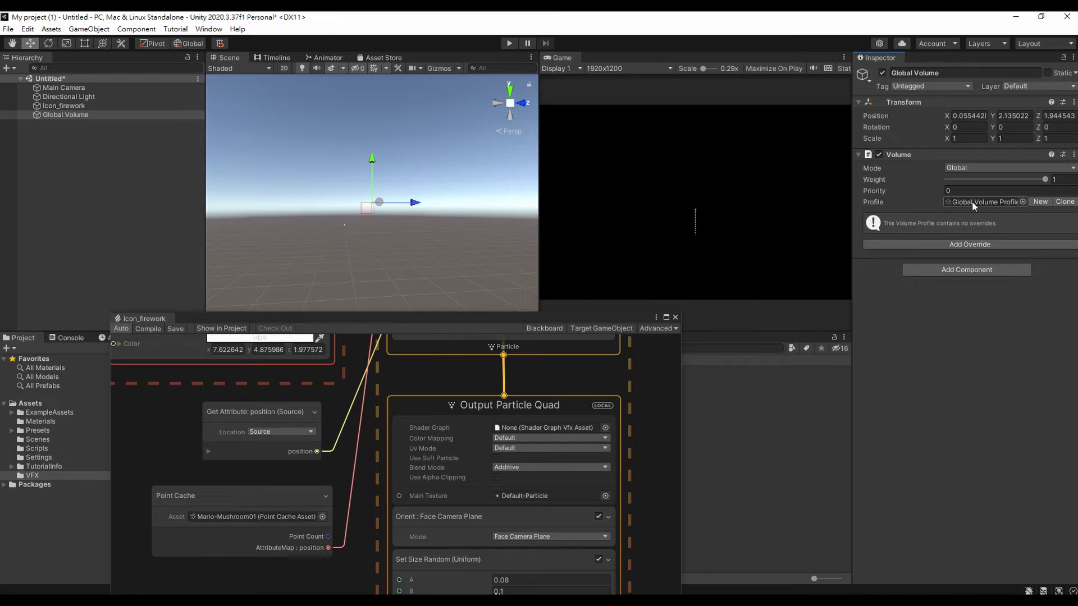
Add a Bloom override with Threshold 0.72 and Intensity 7.03.
{"action": "left_click", "coordinate": [949, 246]}
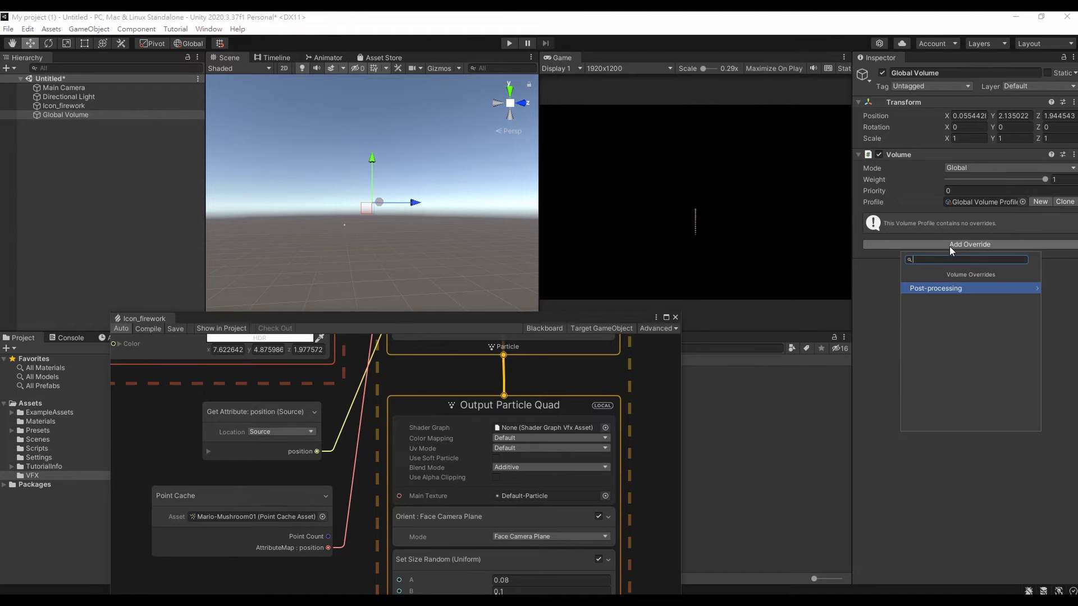
{"action": "type", "text": "bl"}
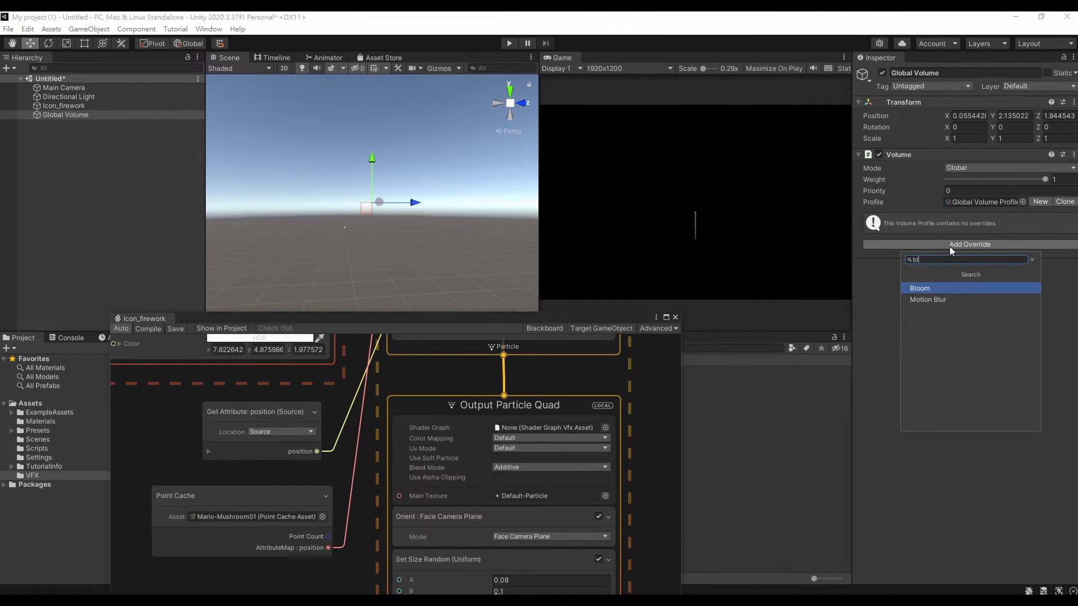
{"action": "left_click", "coordinate": [944, 285]}
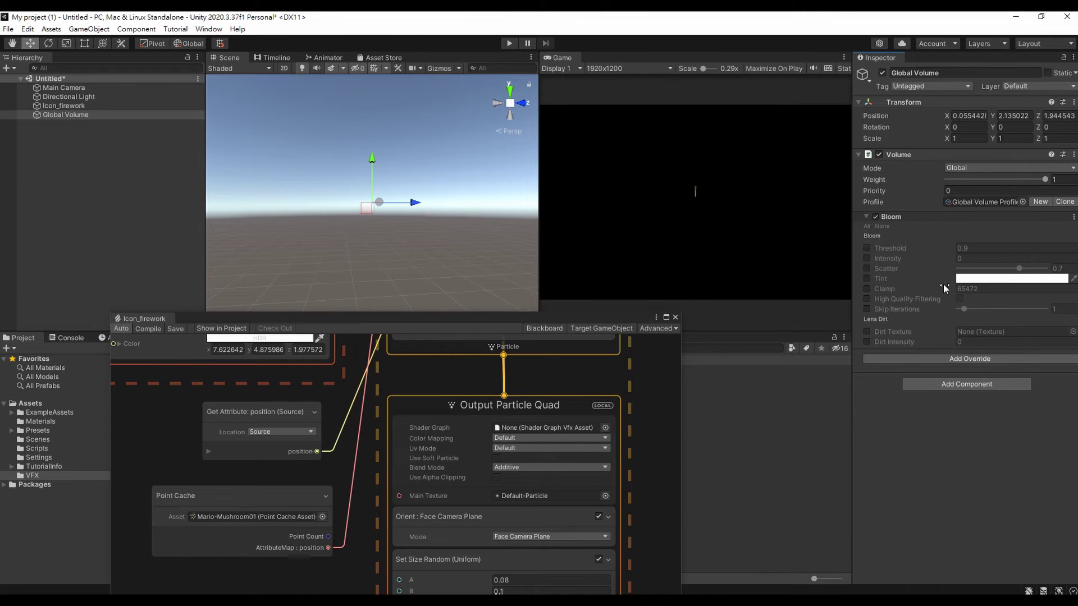
{"action": "left_click", "coordinate": [866, 247]}
{"action": "left_click", "coordinate": [866, 258]}
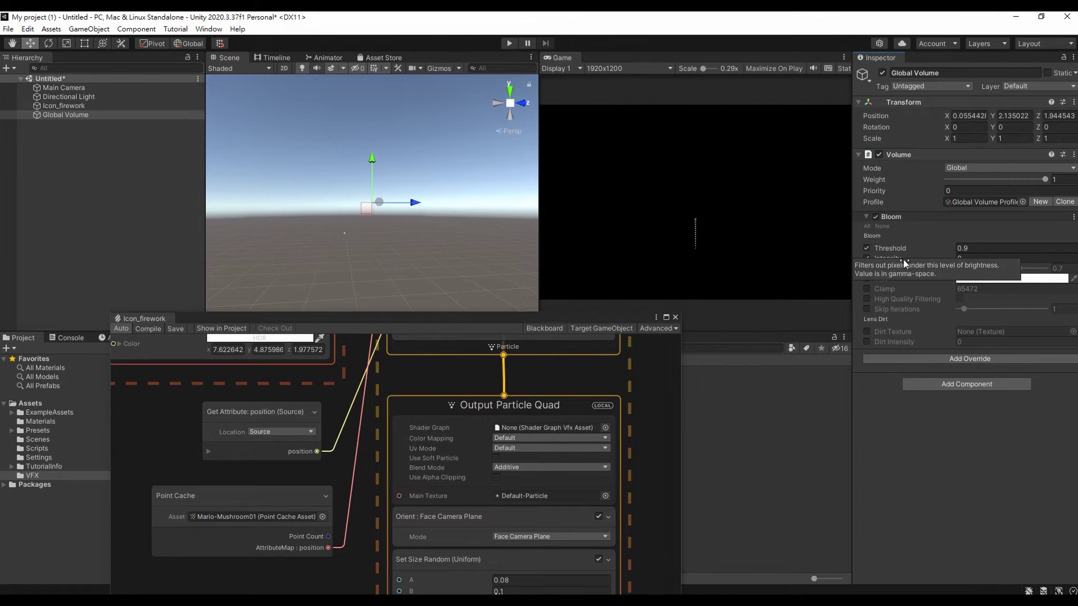
{"action": "left_click_drag", "start_coordinate": [923, 259], "coordinate": [902, 258]}
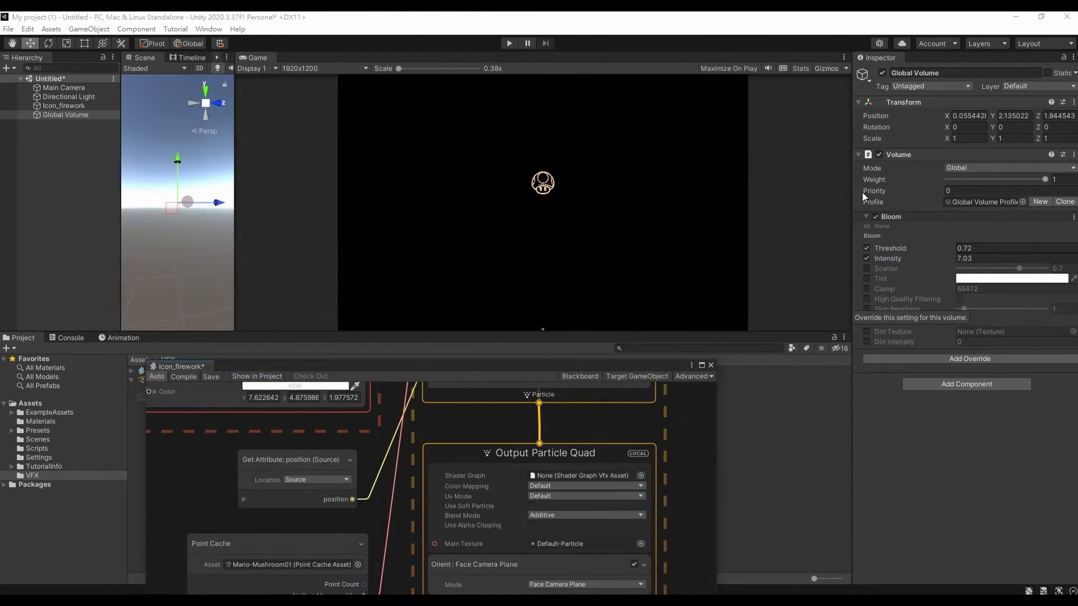
Enable Post Processing on the Main Camera's Rendering settings.
{"action": "left_click", "coordinate": [93, 90]}
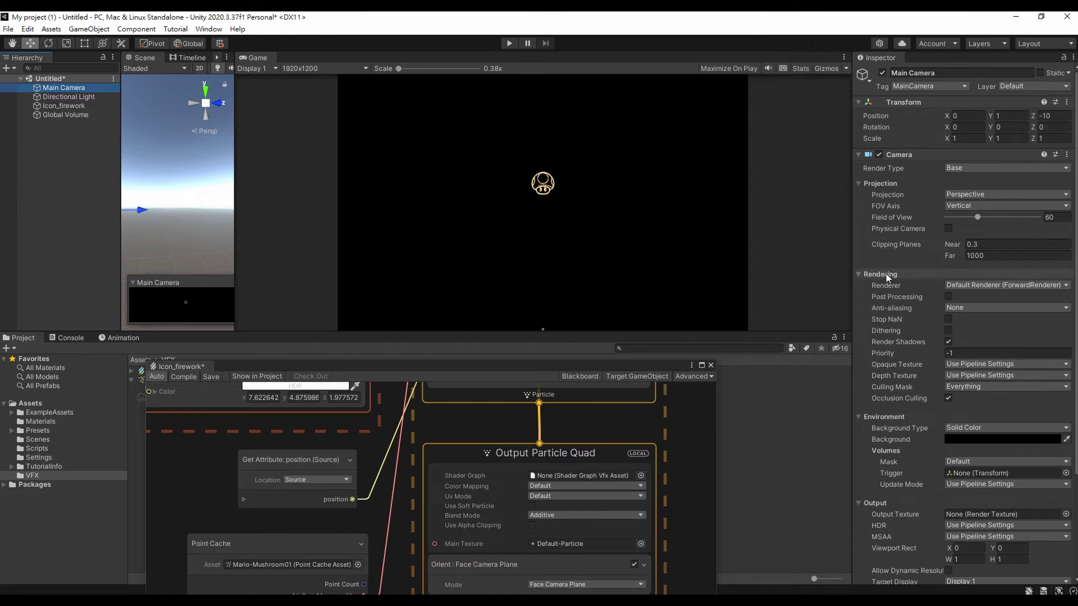
{"action": "left_click", "coordinate": [948, 297]}
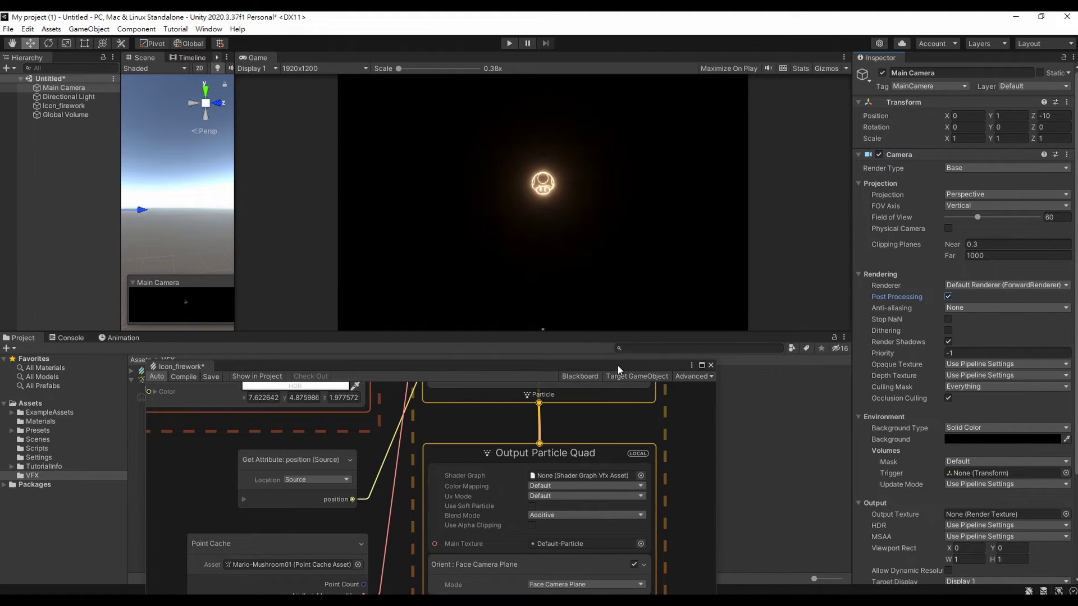
{"action": "left_click", "coordinate": [206, 30]}
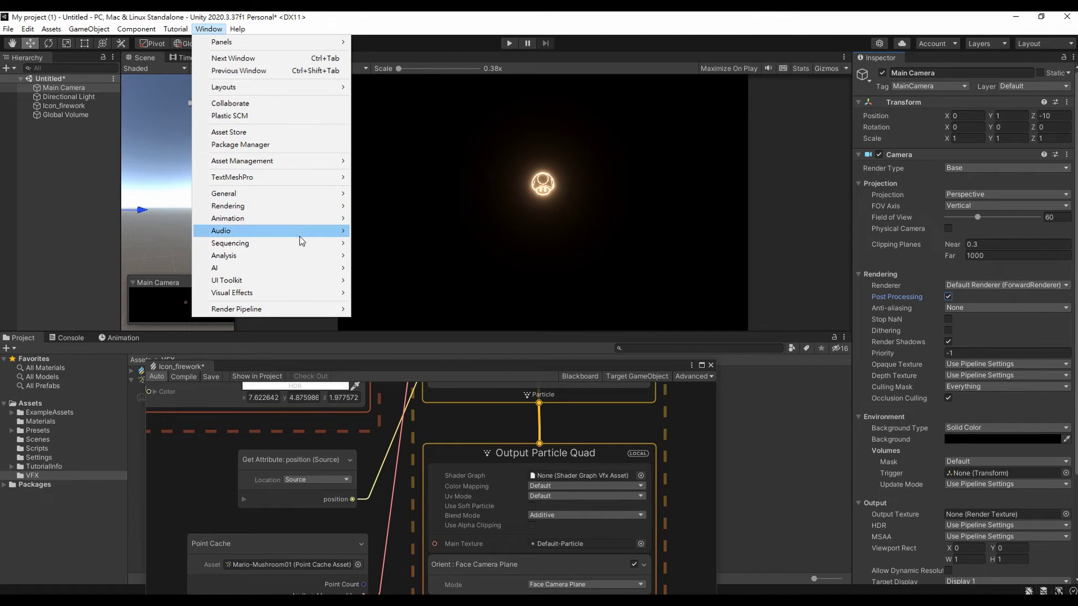
Set the Lighting Environment Skybox Material to None, then widen the Scene view.
{"action": "mouse_move", "coordinate": [311, 206]}
{"action": "left_click", "coordinate": [353, 209]}
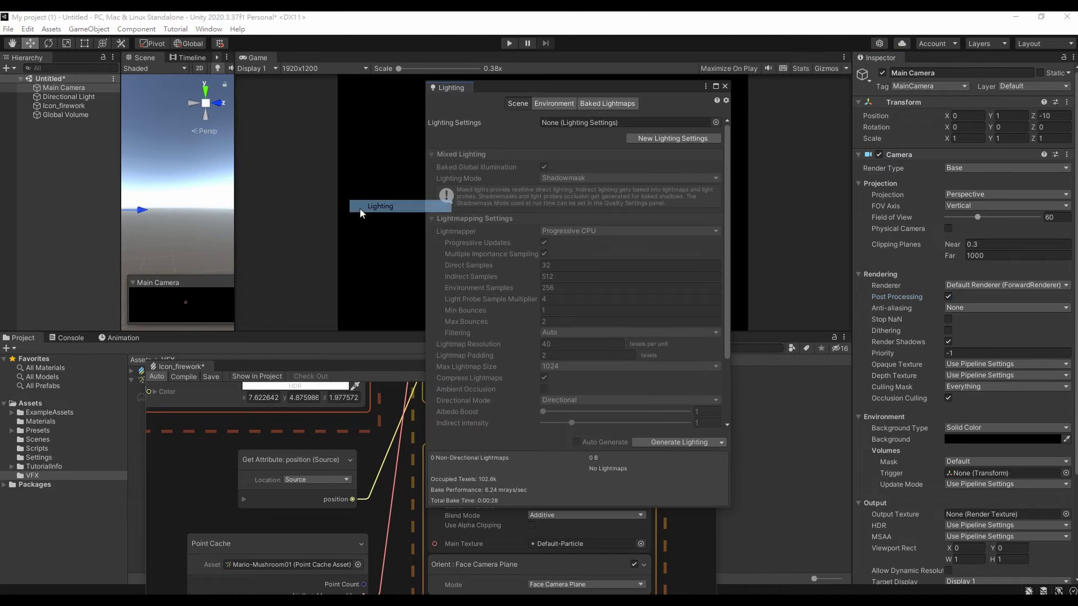
{"action": "left_click", "coordinate": [559, 102]}
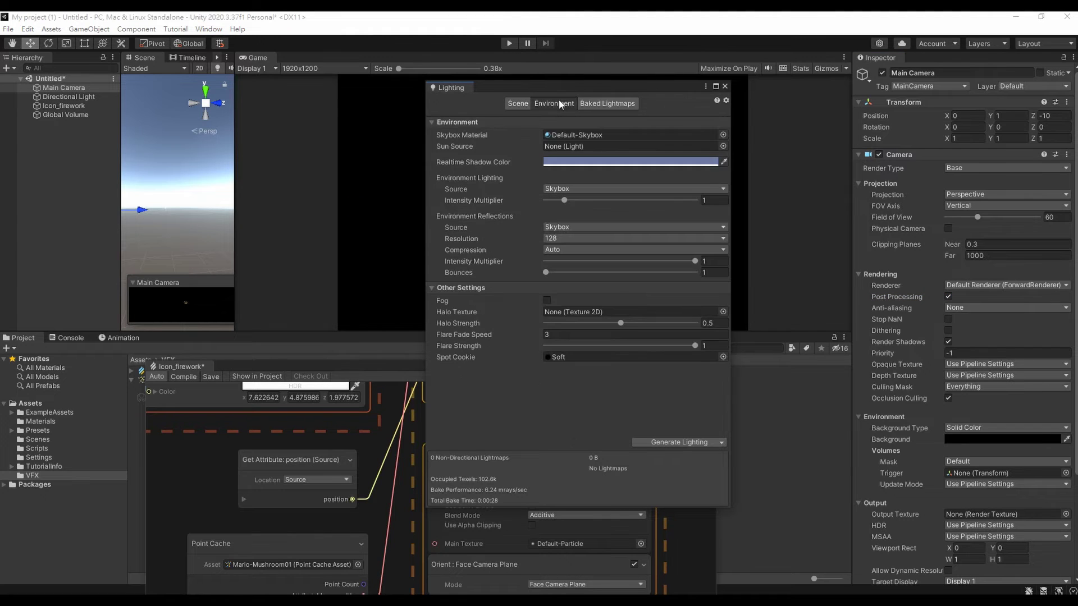
{"action": "left_click", "coordinate": [724, 135]}
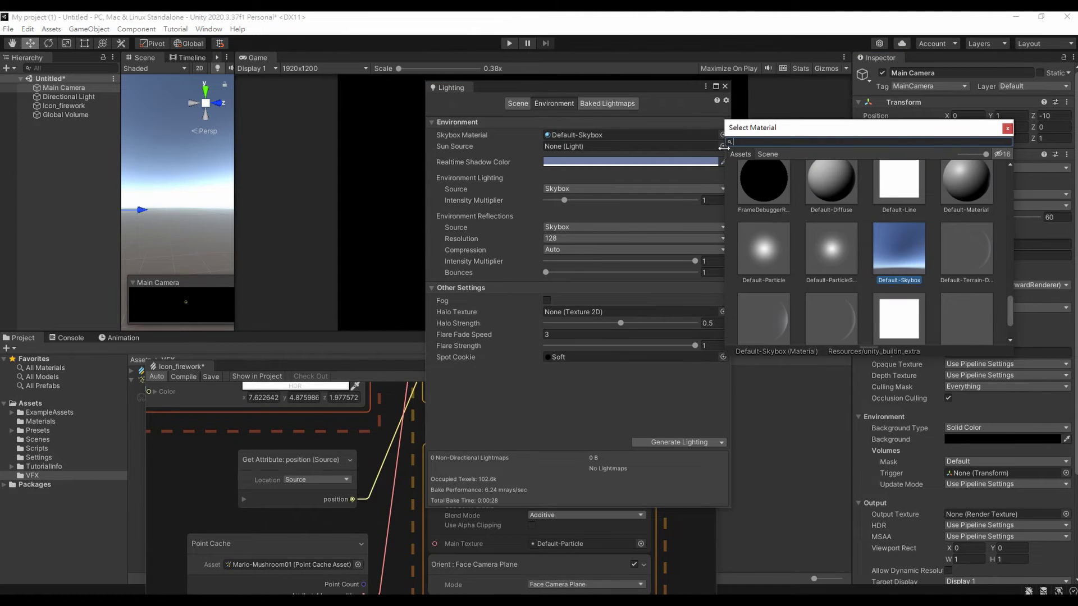
{"action": "left_click_drag", "start_coordinate": [1012, 305], "coordinate": [1012, 168]}
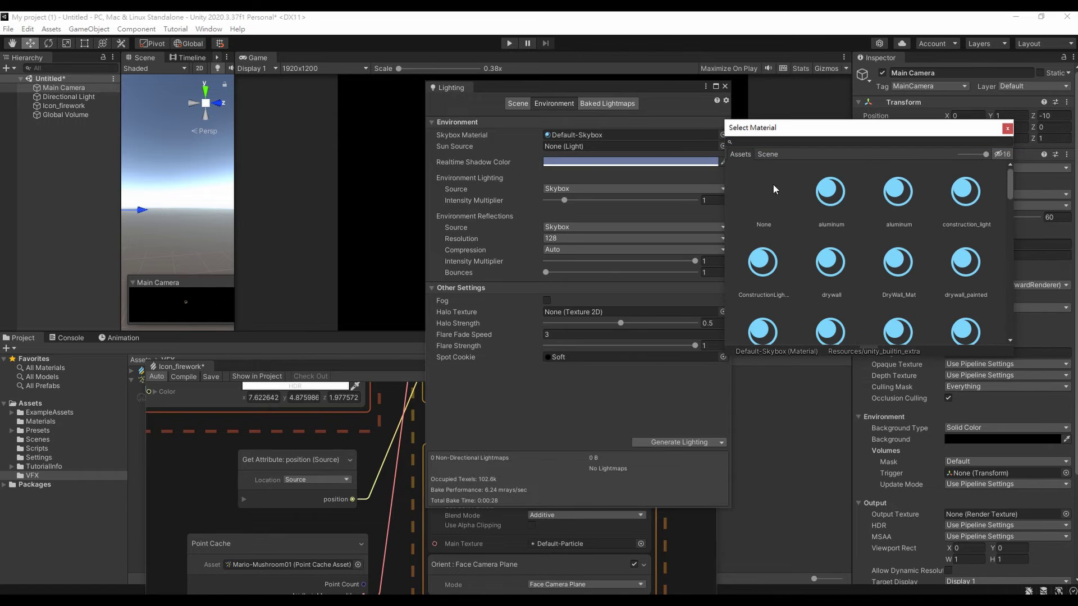
{"action": "left_click", "coordinate": [761, 198]}
{"action": "left_click", "coordinate": [1008, 128]}
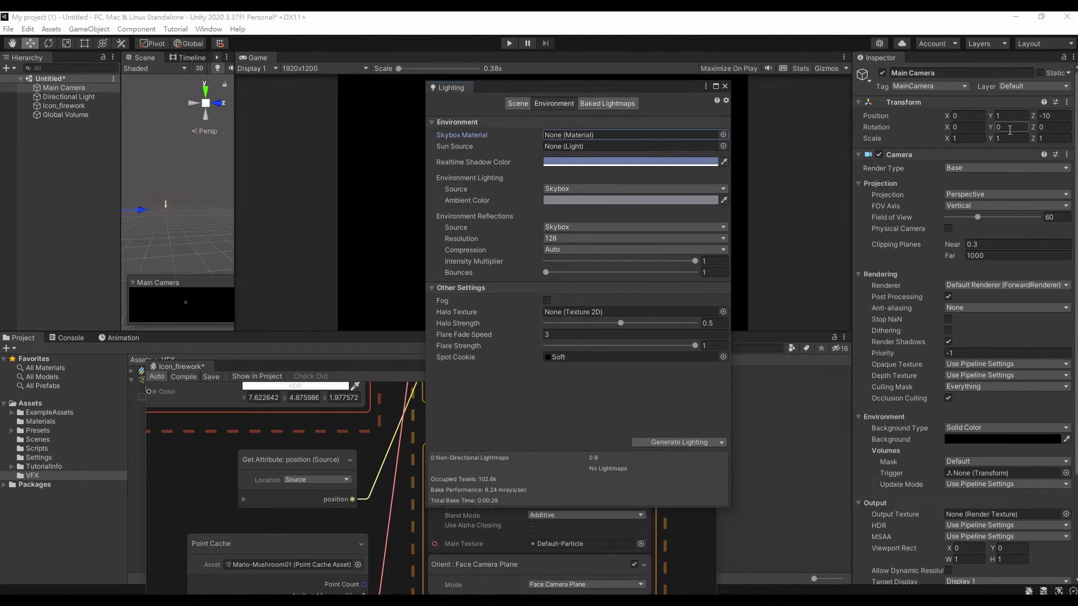
{"action": "left_click", "coordinate": [724, 86]}
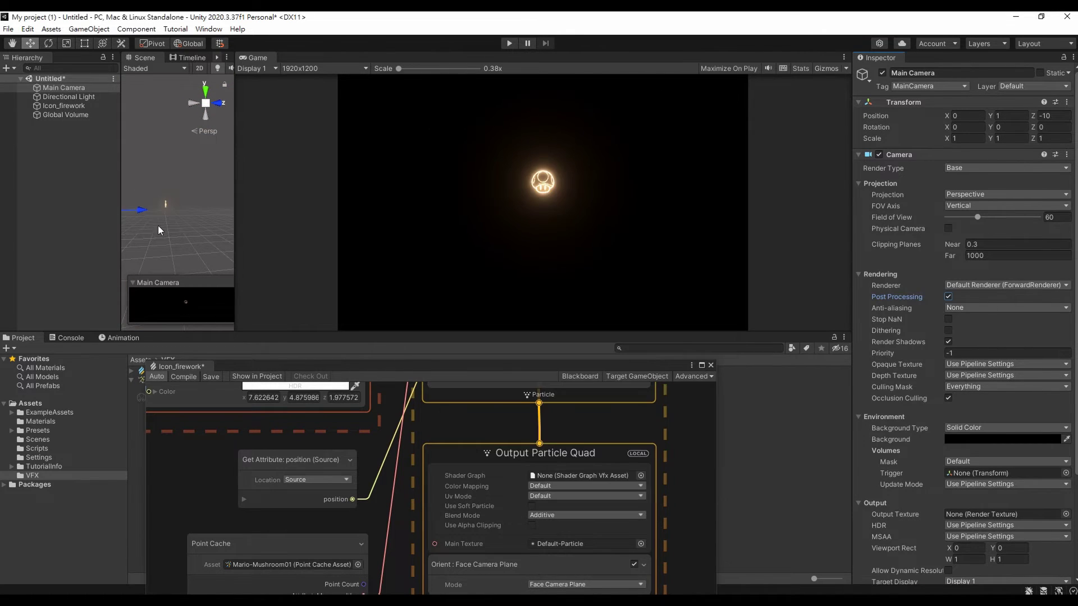
{"action": "left_click_drag", "start_coordinate": [235, 161], "coordinate": [387, 160]}
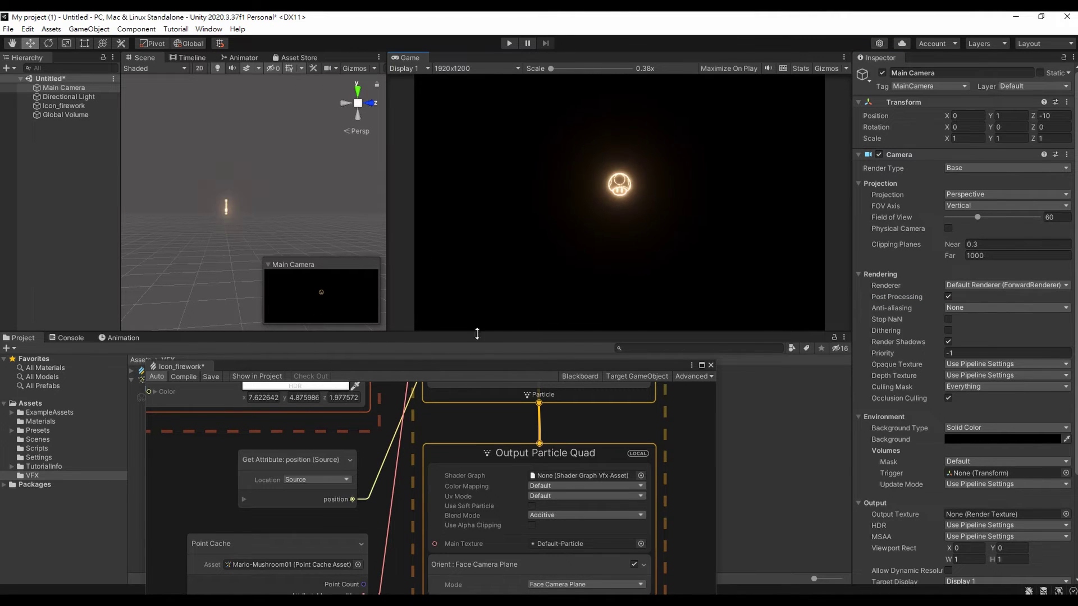
Lower the Global Volume's Bloom intensity to 1.5 and set its threshold to 0.65.
{"action": "left_click", "coordinate": [82, 116]}
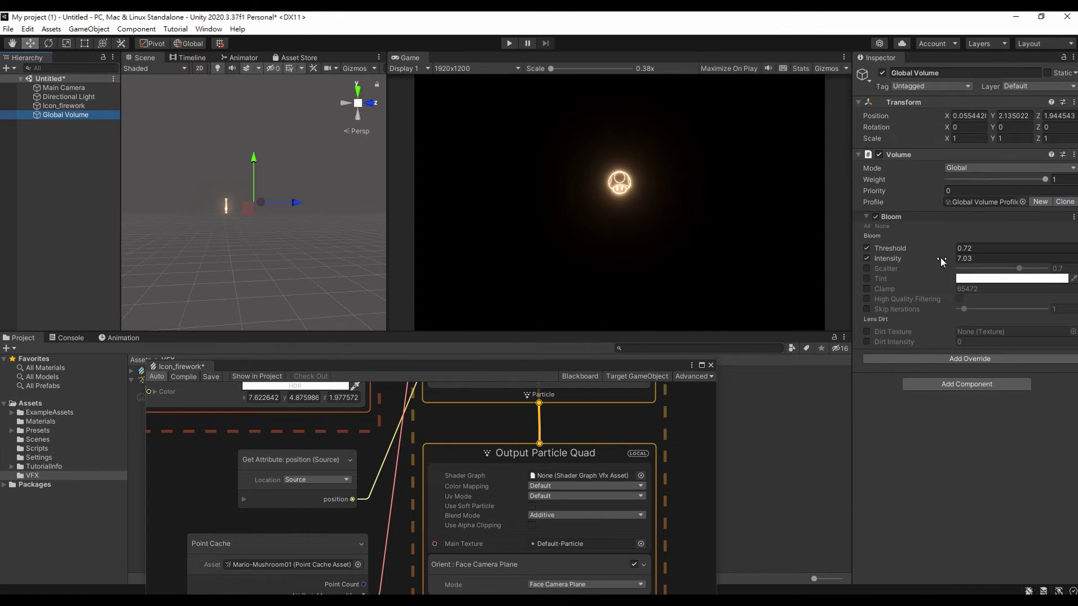
{"action": "left_click_drag", "start_coordinate": [941, 258], "coordinate": [906, 255]}
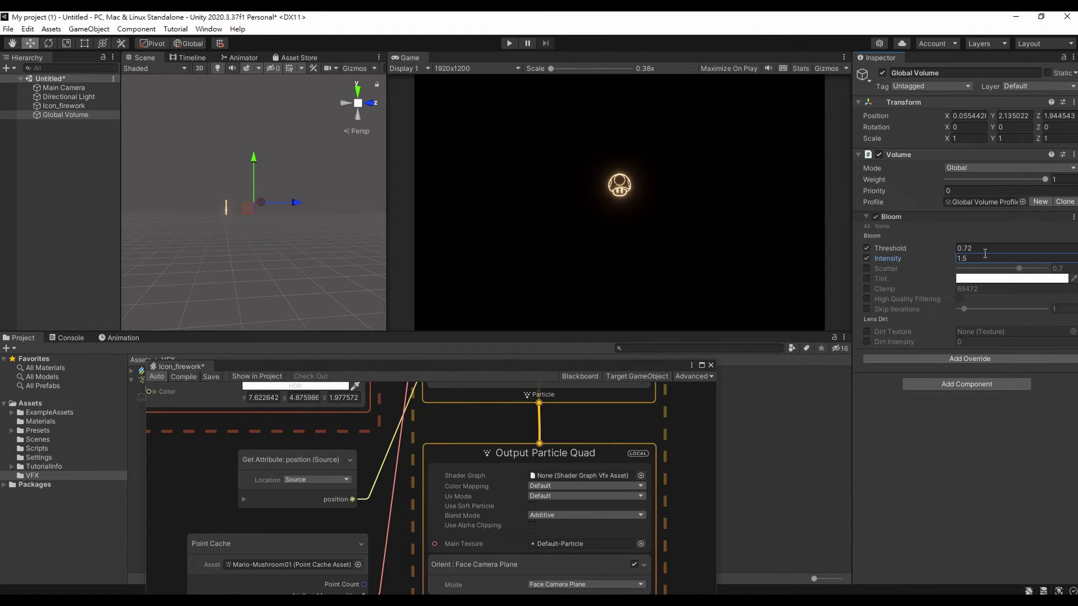
{"action": "left_click_drag", "start_coordinate": [926, 249], "coordinate": [915, 248]}
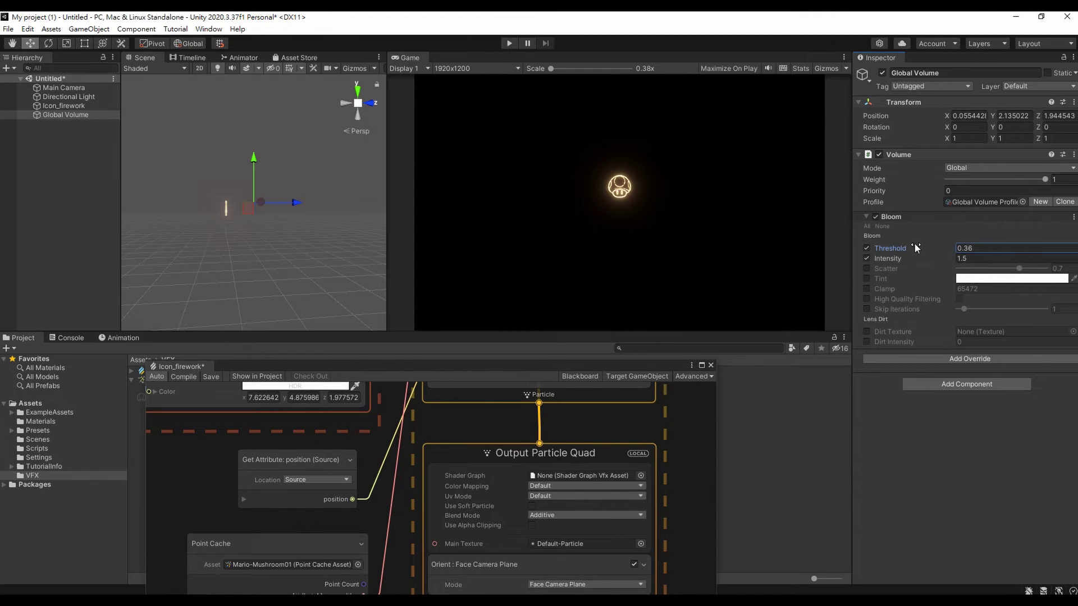
{"action": "left_click", "coordinate": [975, 247]}
{"action": "type", "text": "0.92"}
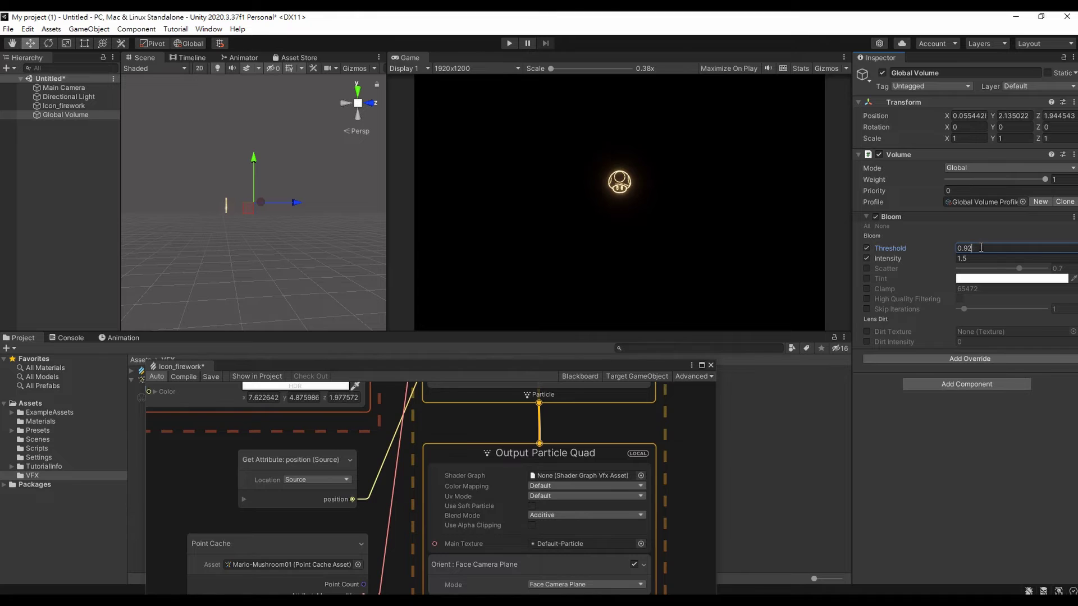
{"action": "key", "text": "BackSpace"}
{"action": "key", "text": "BackSpace"}
{"action": "key", "text": "BackSpace"}
{"action": "type", "text": ".65"}
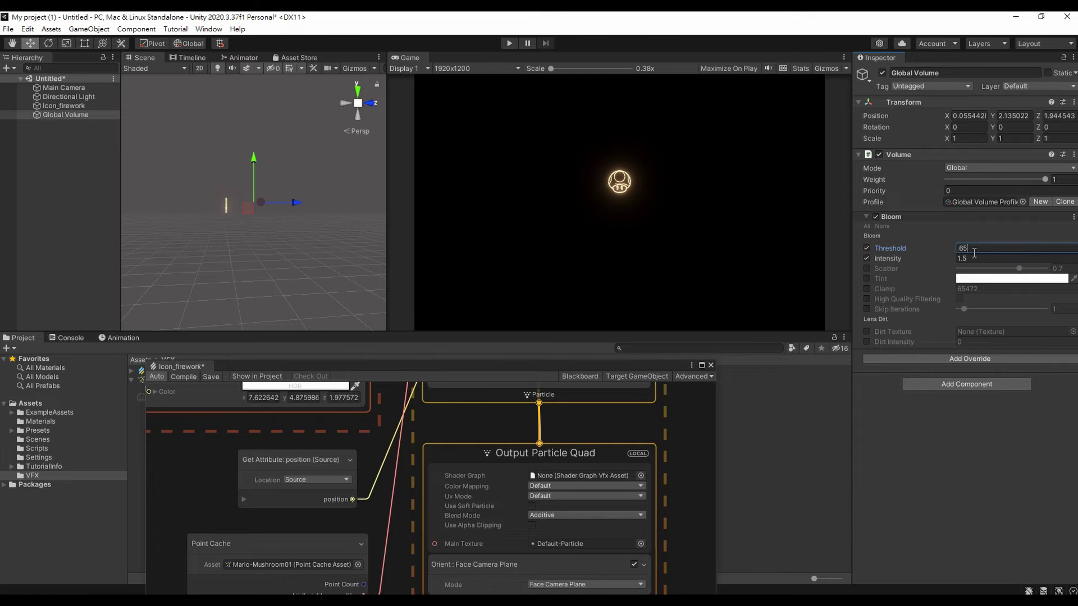
Open the colour-over-life gradient and set the first key's HDR intensity to 0.5.
{"action": "left_click_drag", "start_coordinate": [623, 366], "coordinate": [462, 62]}
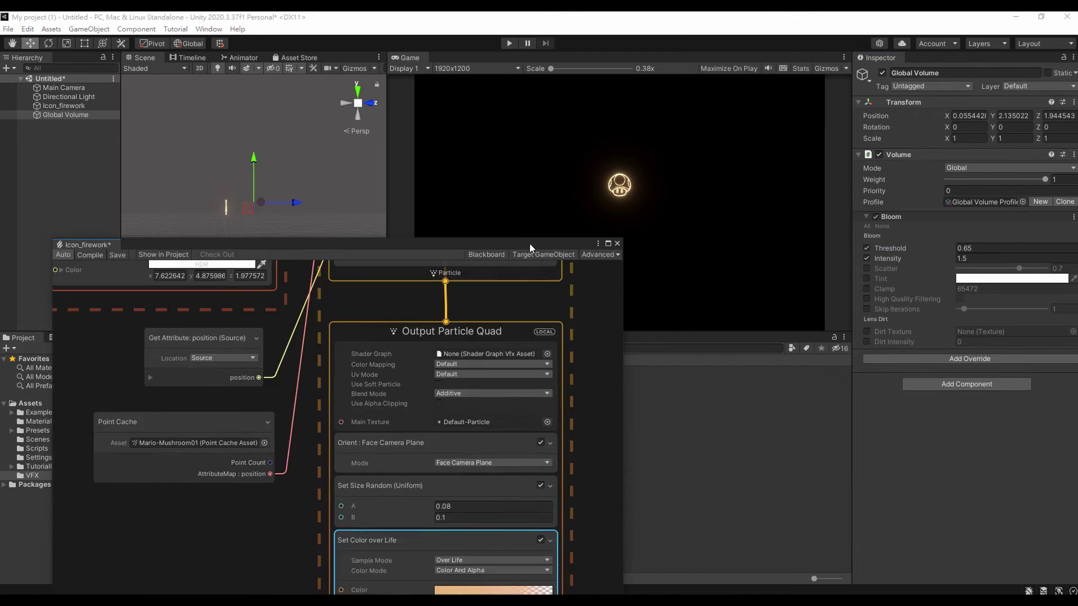
{"action": "left_click", "coordinate": [420, 406]}
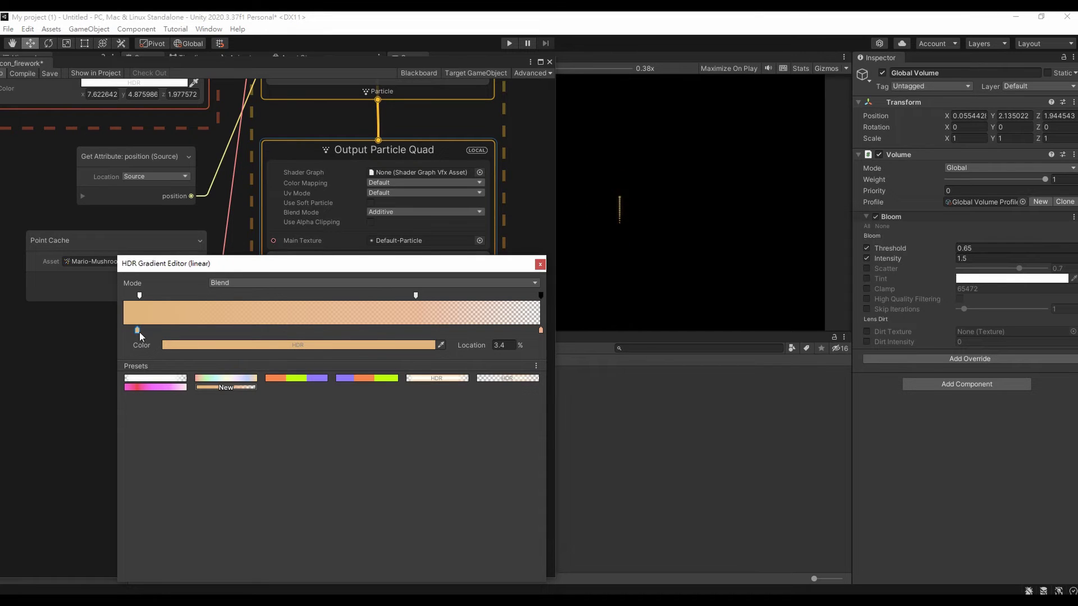
{"action": "left_click", "coordinate": [190, 346]}
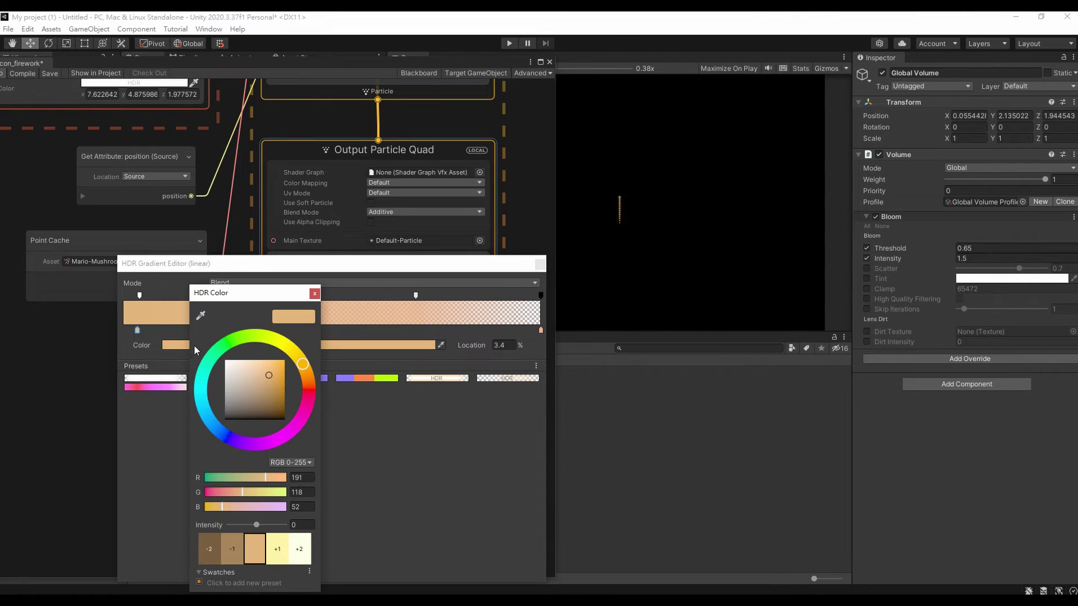
{"action": "left_click_drag", "start_coordinate": [260, 529], "coordinate": [265, 527]}
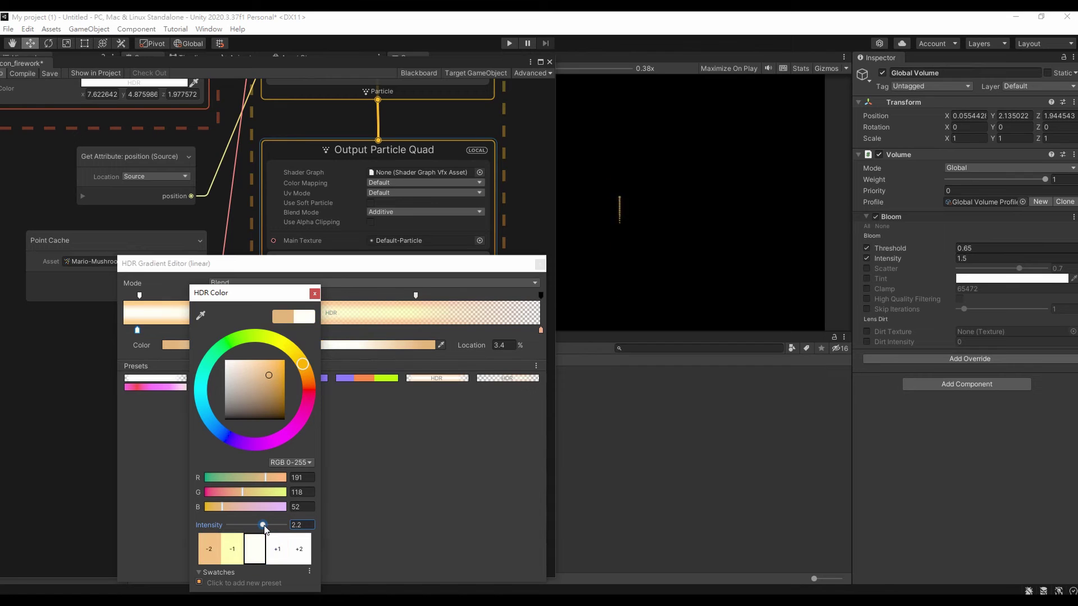
{"action": "left_click", "coordinate": [306, 526]}
{"action": "type", "text": "1"}
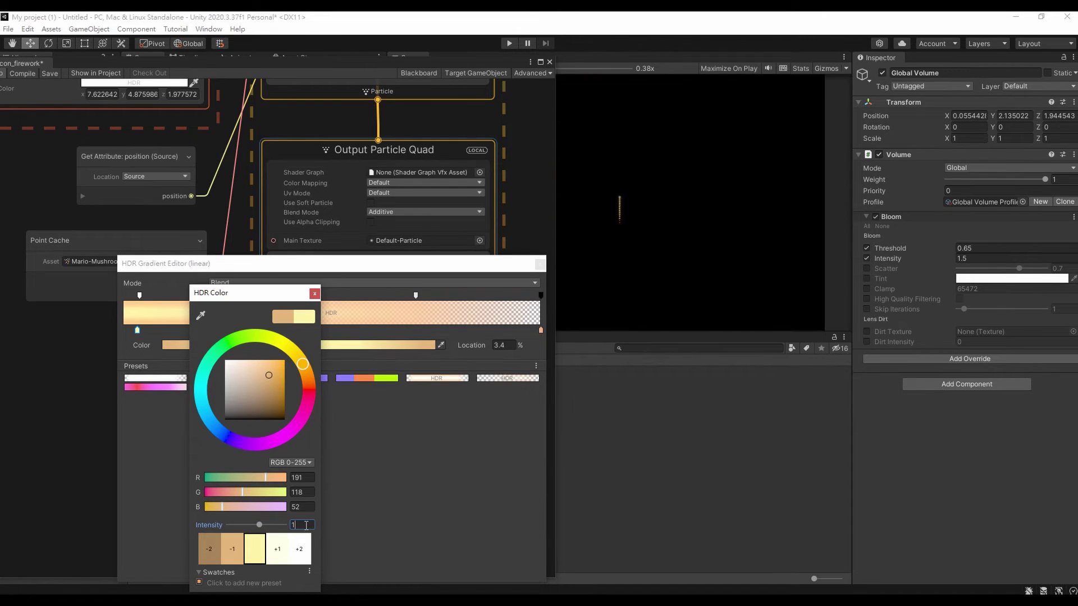
{"action": "key", "text": "BackSpace"}
{"action": "type", "text": ".5"}
{"action": "left_click", "coordinate": [109, 276]}
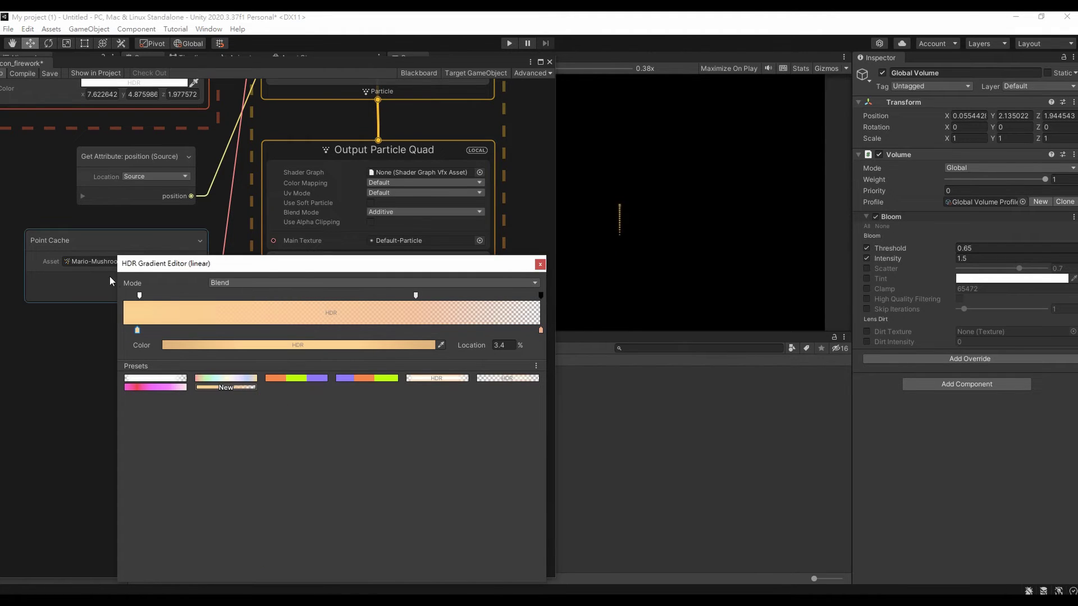
Add a new colour key at the gradient's 0% start, removing the extra alpha key.
{"action": "left_click", "coordinate": [124, 295]}
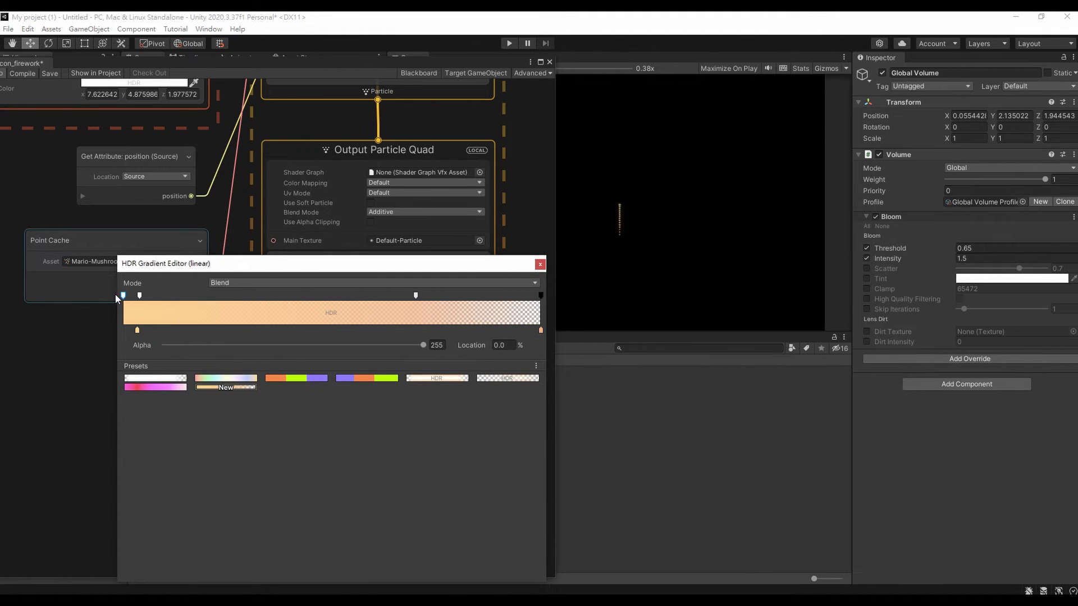
{"action": "left_click", "coordinate": [123, 331]}
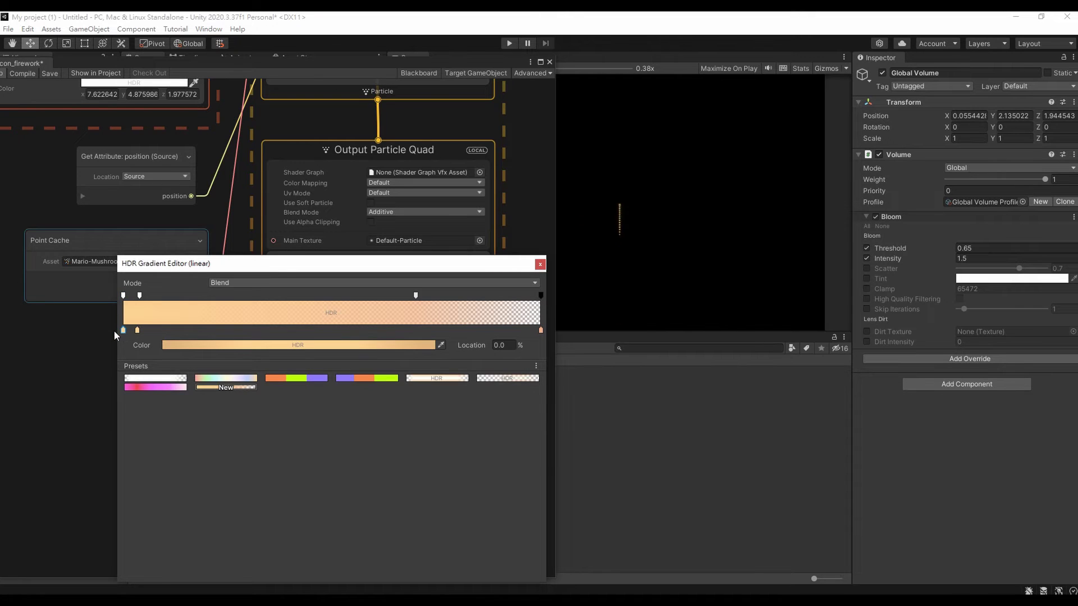
{"action": "left_click_drag", "start_coordinate": [124, 295], "coordinate": [123, 329]}
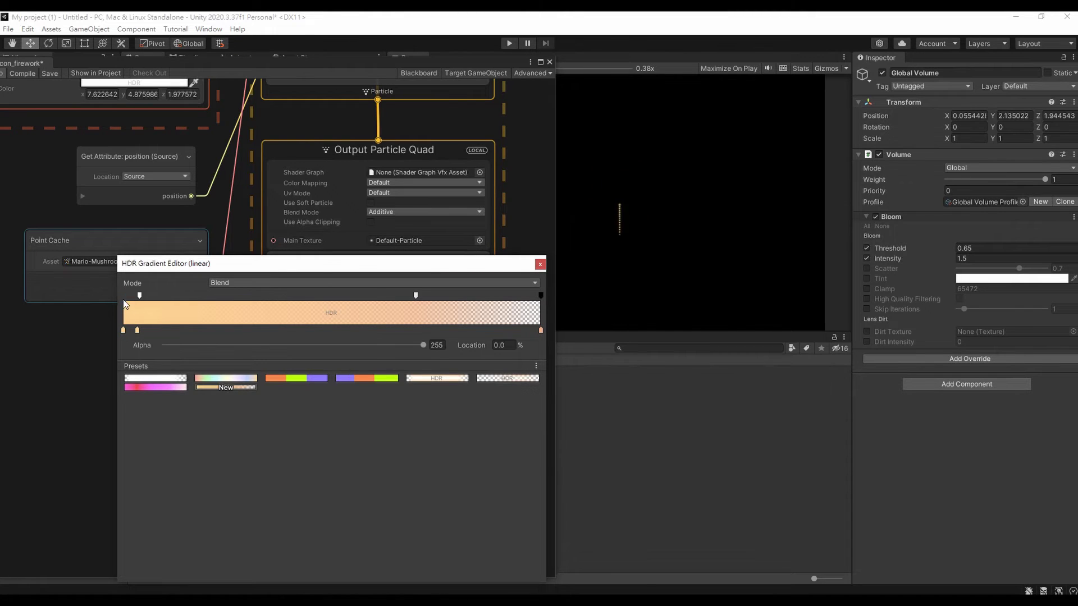
{"action": "left_click", "coordinate": [124, 330]}
{"action": "left_click", "coordinate": [177, 346]}
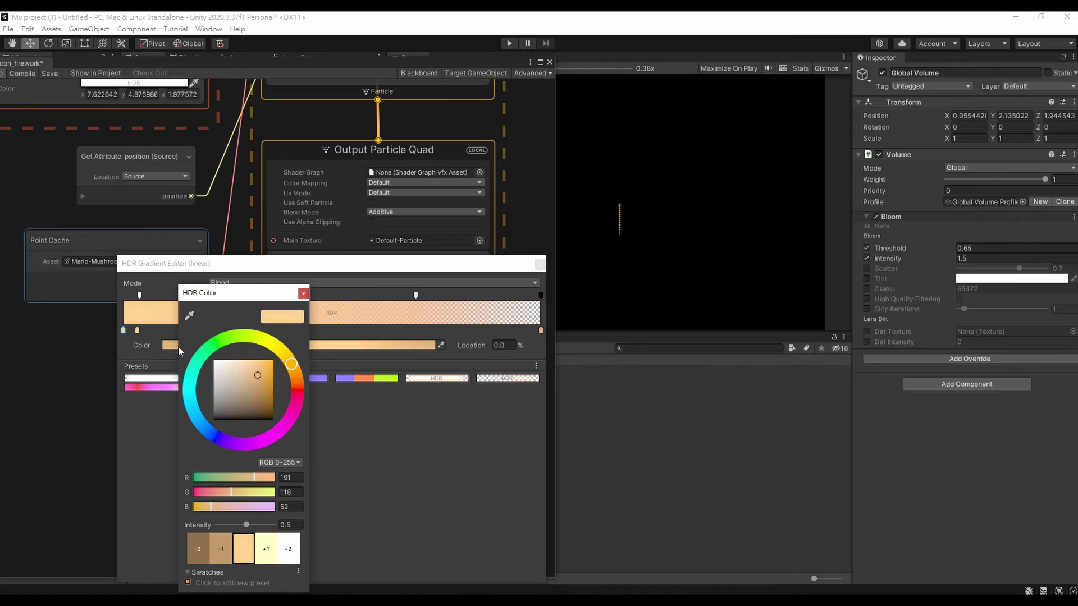
{"action": "left_click", "coordinate": [305, 295]}
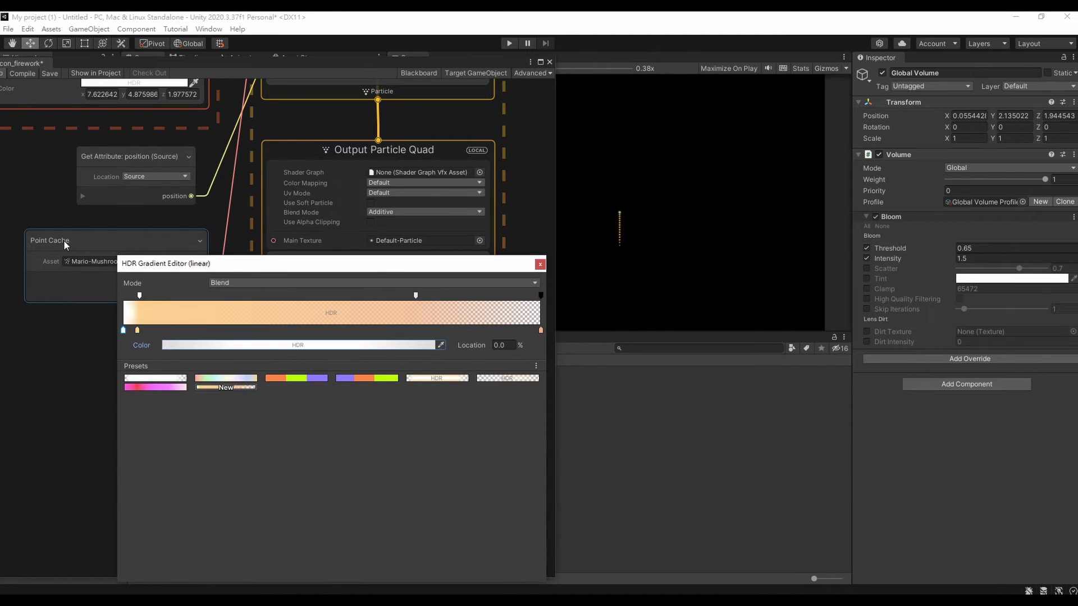
Give the start key a warm near-white colour at HDR intensity 3.
{"action": "left_click", "coordinate": [226, 345]}
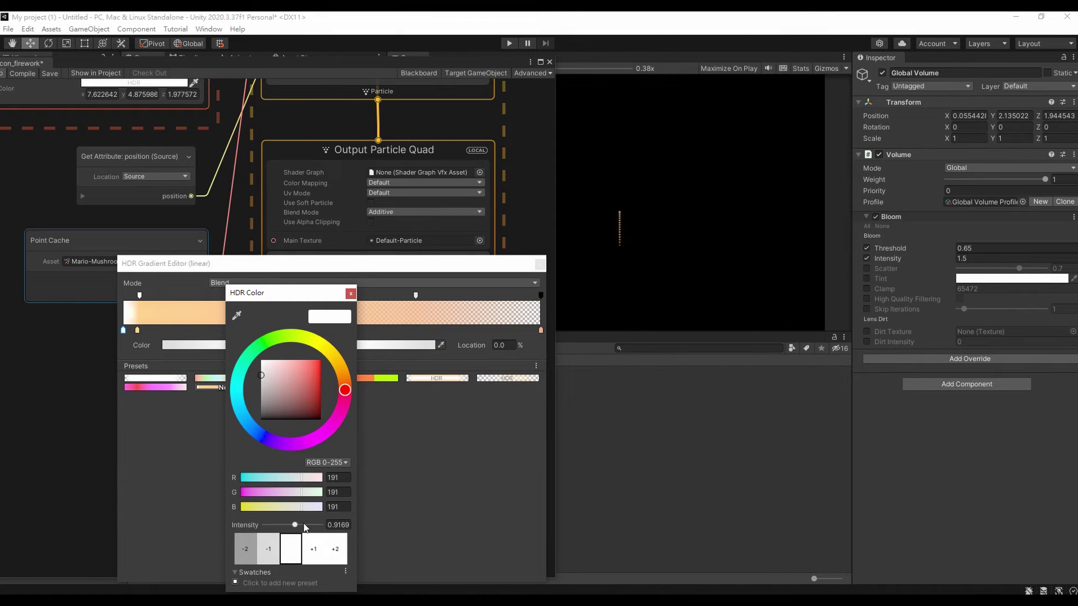
{"action": "left_click_drag", "start_coordinate": [305, 527], "coordinate": [301, 526]}
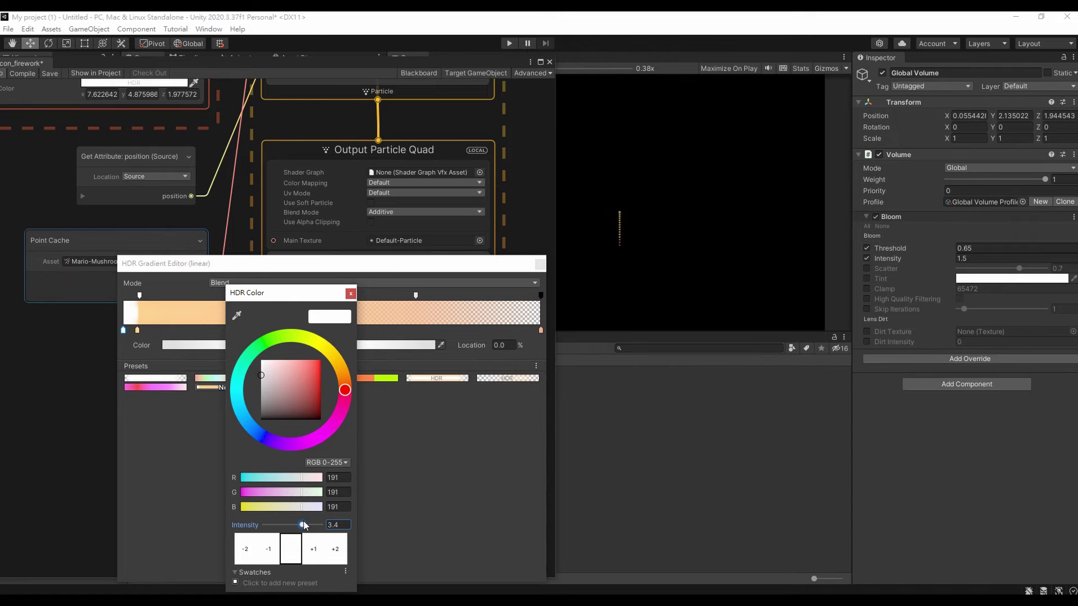
{"action": "left_click", "coordinate": [341, 369]}
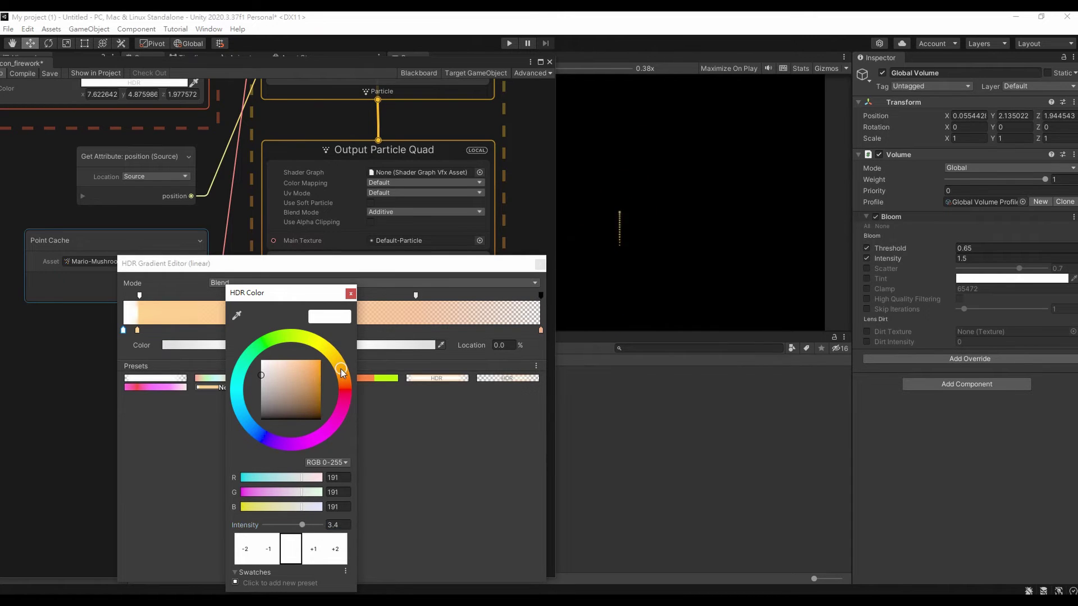
{"action": "left_click", "coordinate": [266, 371]}
{"action": "left_click", "coordinate": [335, 525]}
{"action": "type", "text": "3"}
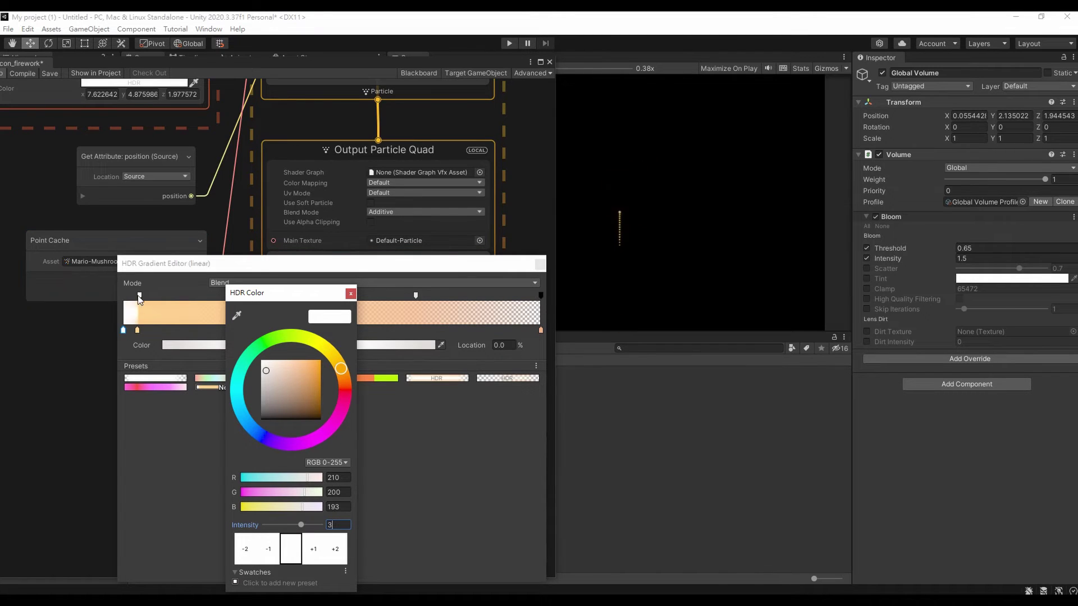
{"action": "left_click", "coordinate": [137, 333]}
Move the orange key to 1.9% and set the white 0% key's intensity to 3.5.
{"action": "left_click_drag", "start_coordinate": [137, 332], "coordinate": [131, 332]}
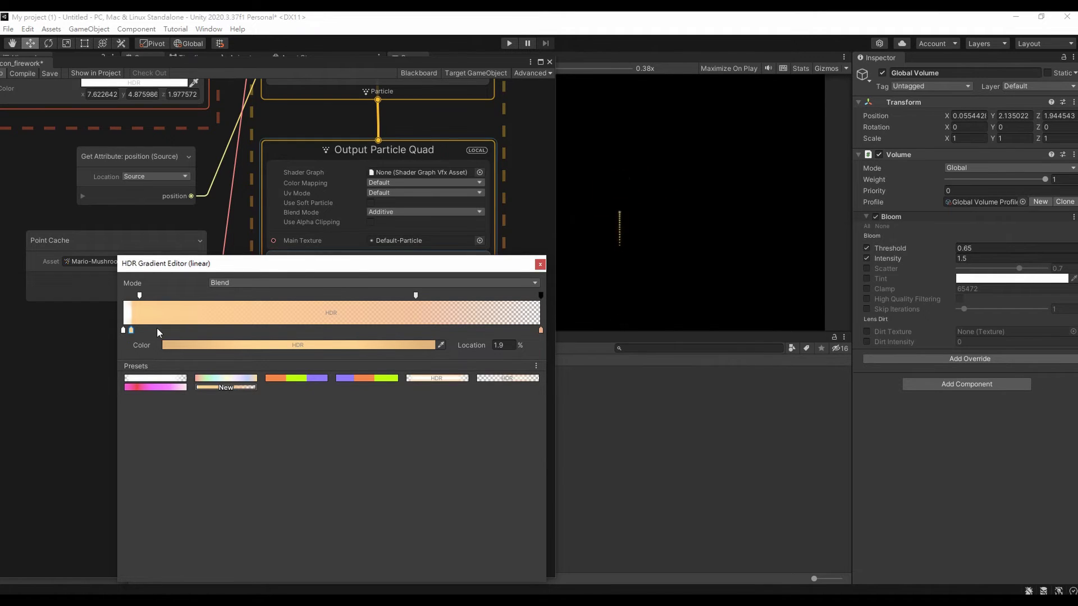
{"action": "left_click", "coordinate": [123, 331]}
{"action": "left_click", "coordinate": [322, 344]}
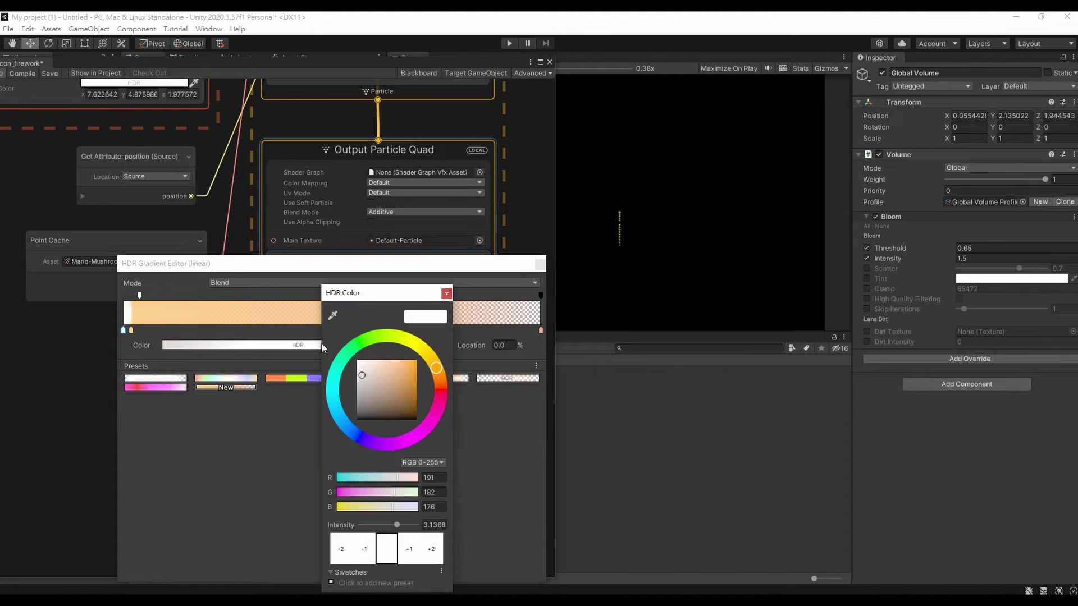
{"action": "left_click", "coordinate": [431, 525]}
{"action": "type", "text": "3.5"}
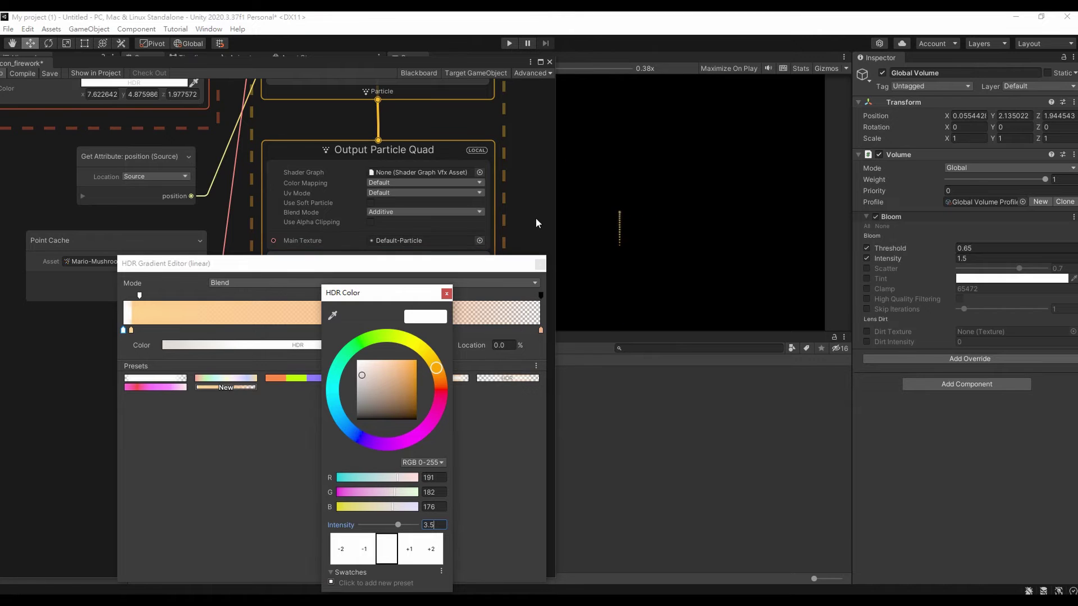
{"action": "left_click", "coordinate": [540, 265]}
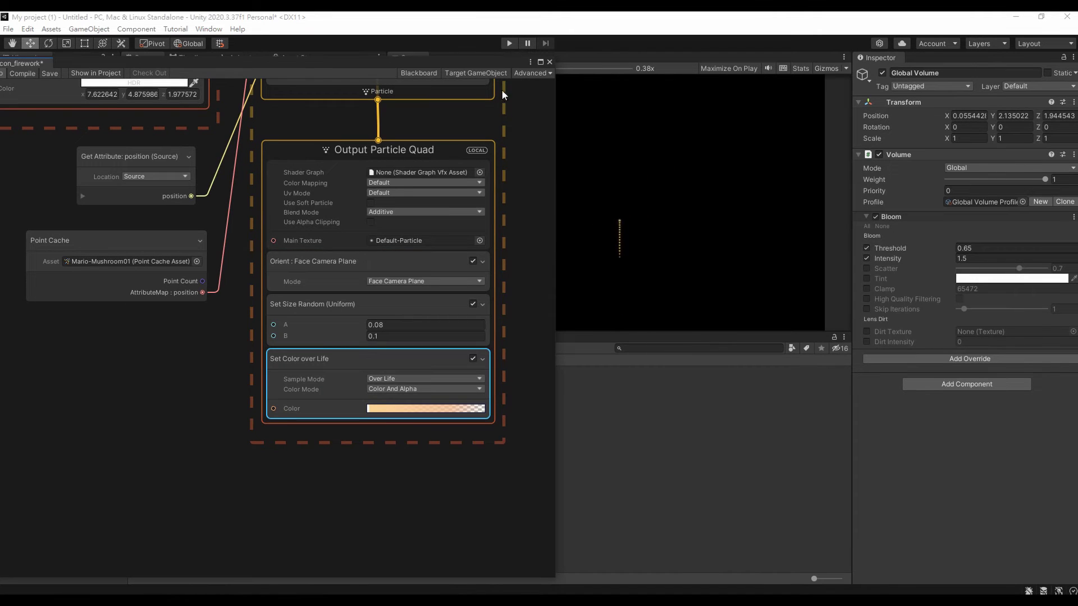
Zoom out to the rocket system and raise its Set Color HDR intensity to 7.
{"action": "scroll", "coordinate": [510, 130], "scroll_direction": "down", "scroll_amount": 1}
{"action": "middle_click_drag", "start_coordinate": [509, 129], "coordinate": [518, 480]}
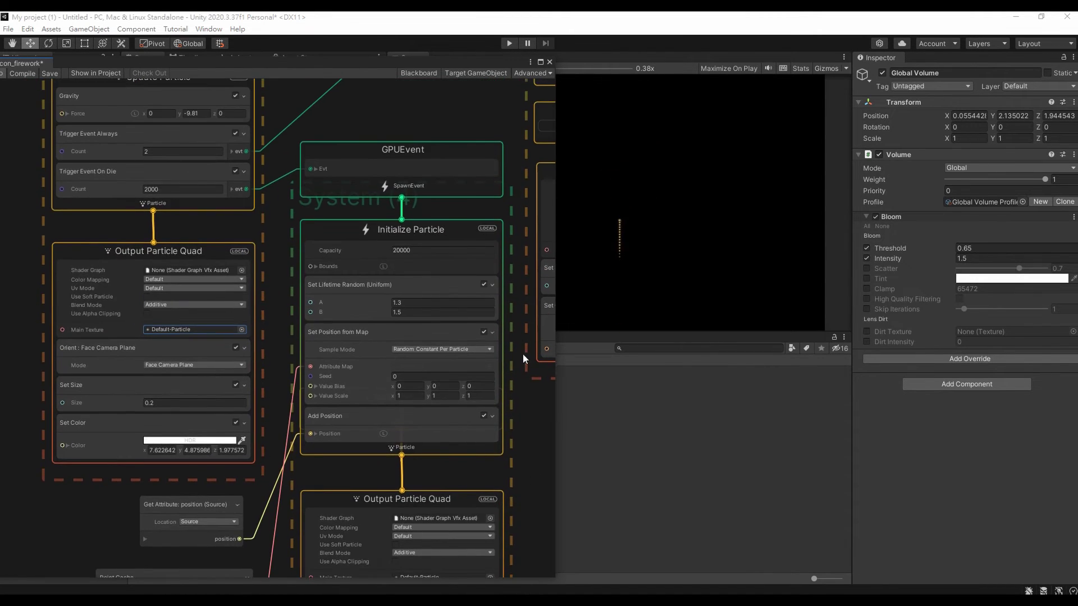
{"action": "mouse_move", "coordinate": [418, 118]}
{"action": "middle_mouse_down"}
{"action": "mouse_move", "coordinate": [379, 144]}
{"action": "mouse_move", "coordinate": [408, 128]}
{"action": "mouse_move", "coordinate": [413, 107]}
{"action": "middle_mouse_up"}
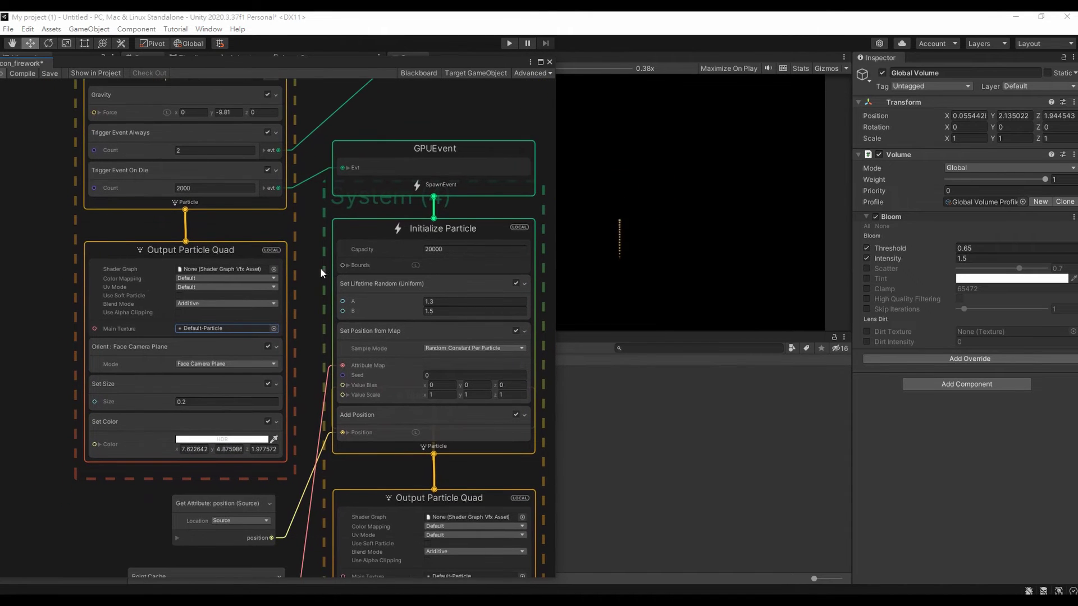
{"action": "scroll", "coordinate": [305, 116], "scroll_direction": "down", "scroll_amount": 3}
{"action": "mouse_move", "coordinate": [313, 126]}
{"action": "middle_mouse_down"}
{"action": "mouse_move", "coordinate": [208, 279]}
{"action": "mouse_move", "coordinate": [255, 223]}
{"action": "middle_mouse_up"}
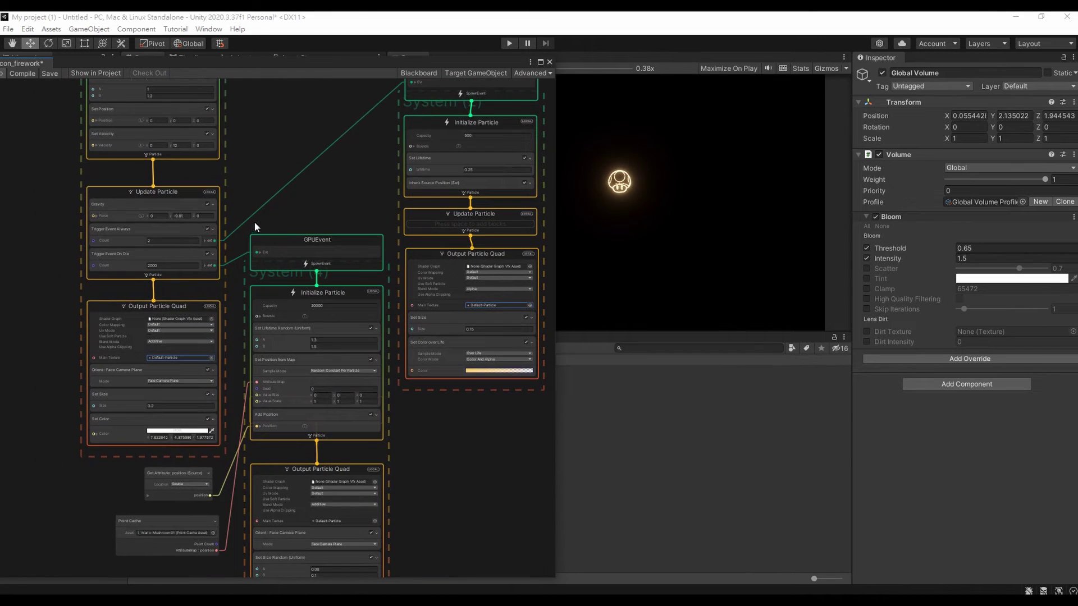
{"action": "left_click", "coordinate": [160, 432]}
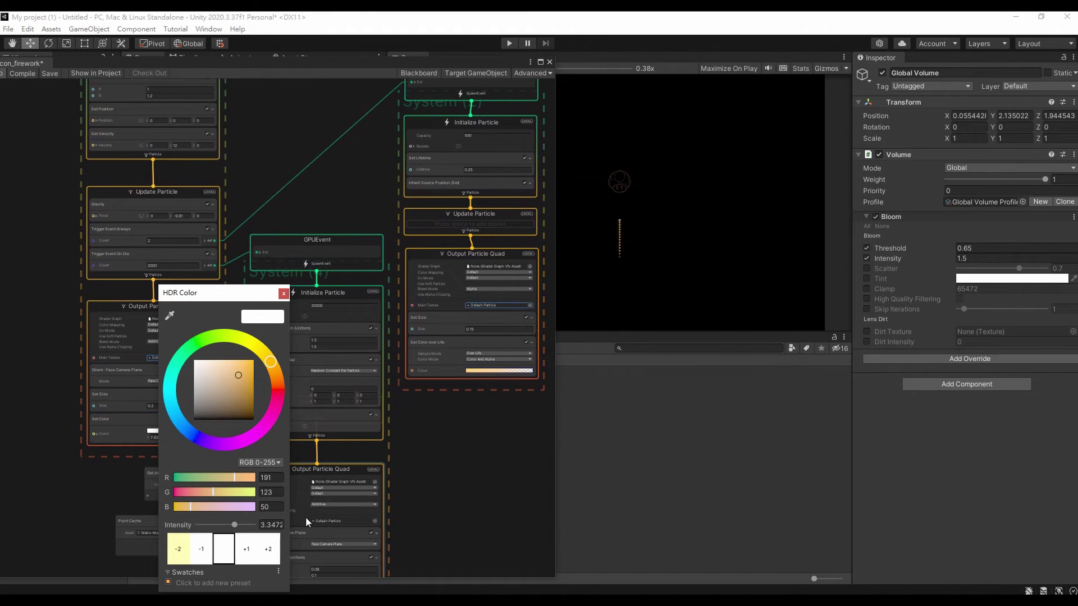
{"action": "left_click", "coordinate": [280, 527]}
{"action": "type", "text": "5"}
{"action": "left_click_drag", "start_coordinate": [240, 526], "coordinate": [259, 526]}
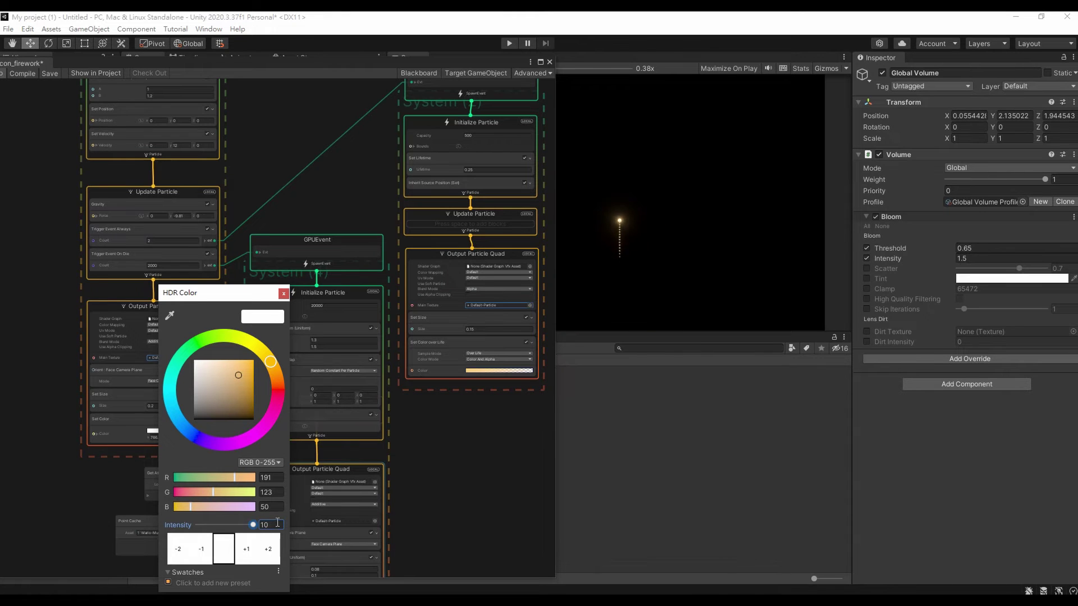
{"action": "type", "text": "7"}
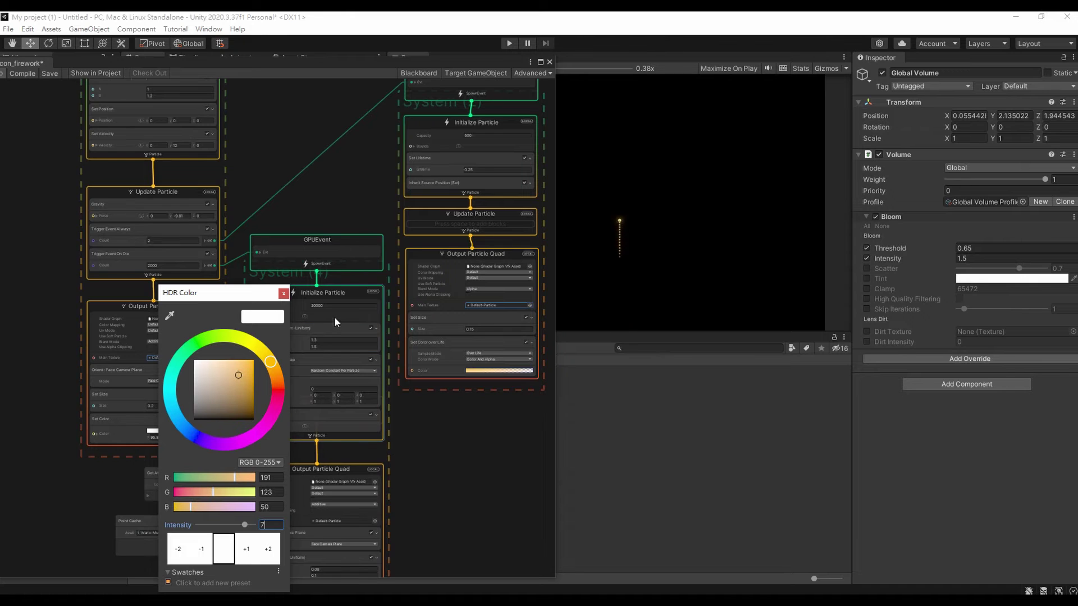
{"action": "left_click", "coordinate": [280, 294]}
Set the rocket particles' size to 0.3 and settle their colour intensity at 6.
{"action": "left_click", "coordinate": [163, 405]}
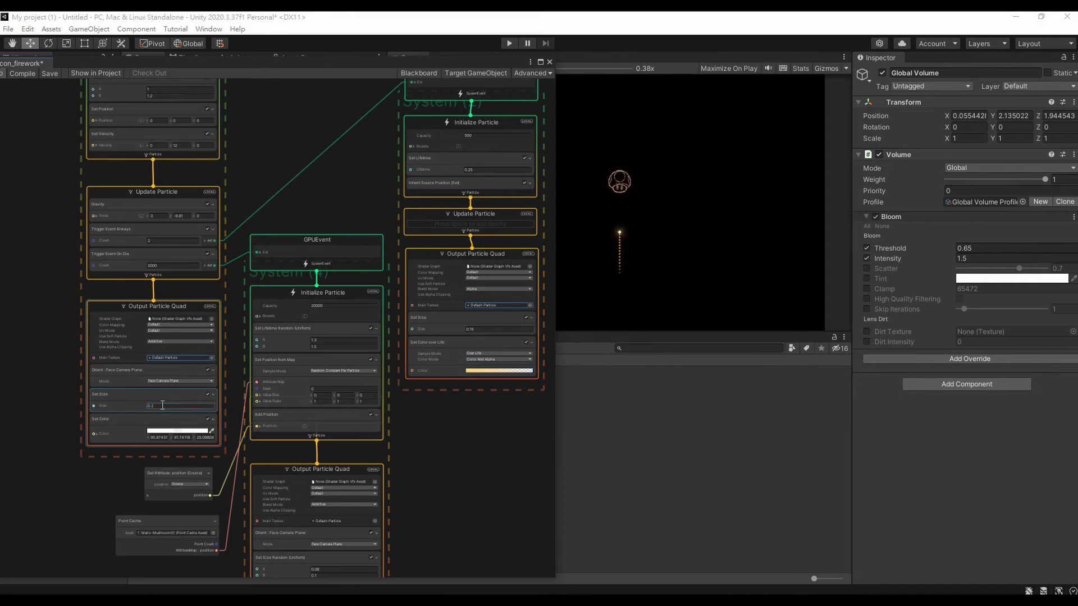
{"action": "type", "text": "0.3"}
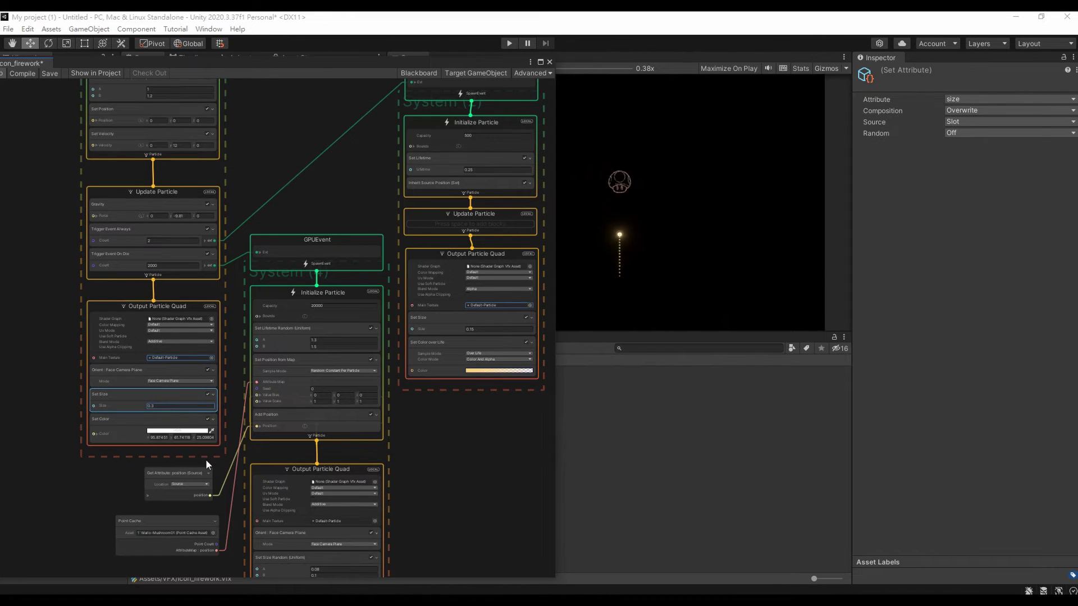
{"action": "left_click", "coordinate": [202, 437]}
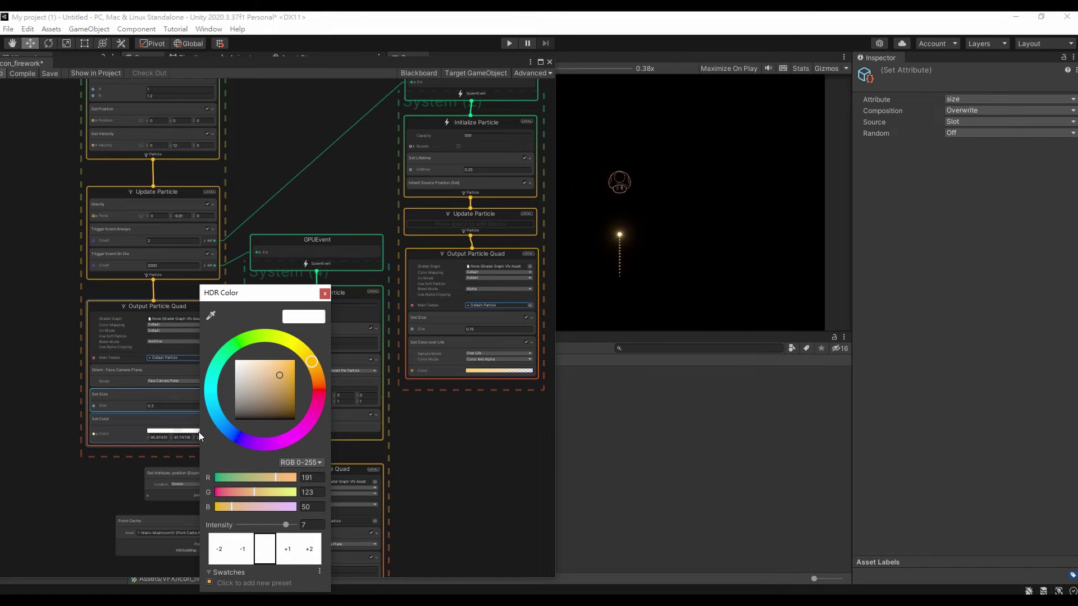
{"action": "double_click", "coordinate": [308, 524]}
{"action": "type", "text": "5"}
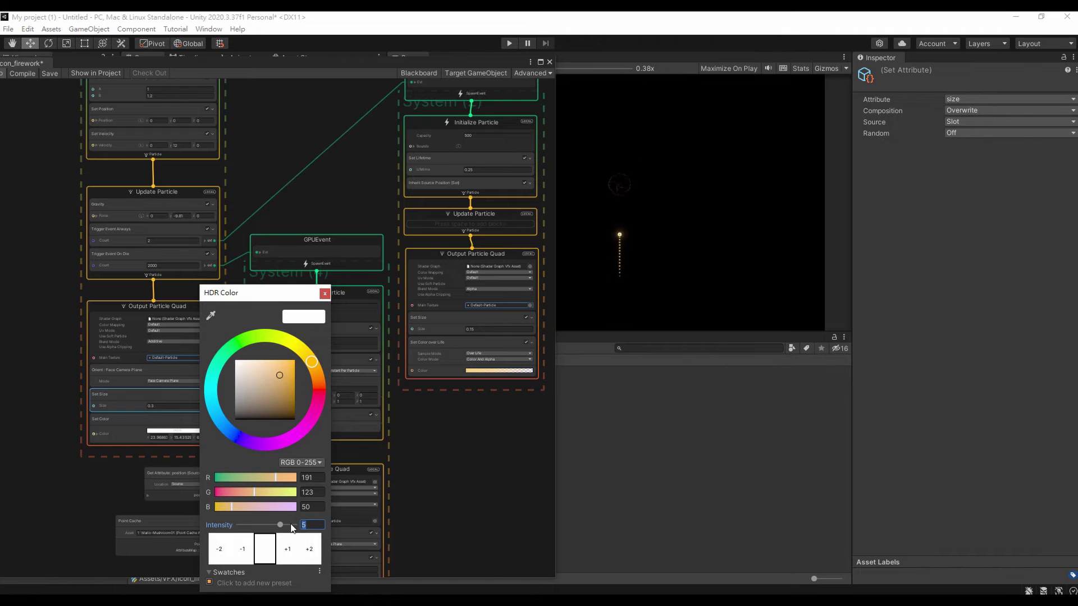
{"action": "key", "text": "BackSpace"}
{"action": "type", "text": "4"}
{"action": "key", "text": "BackSpace"}
{"action": "type", "text": "6"}
{"action": "left_click", "coordinate": [167, 405]}
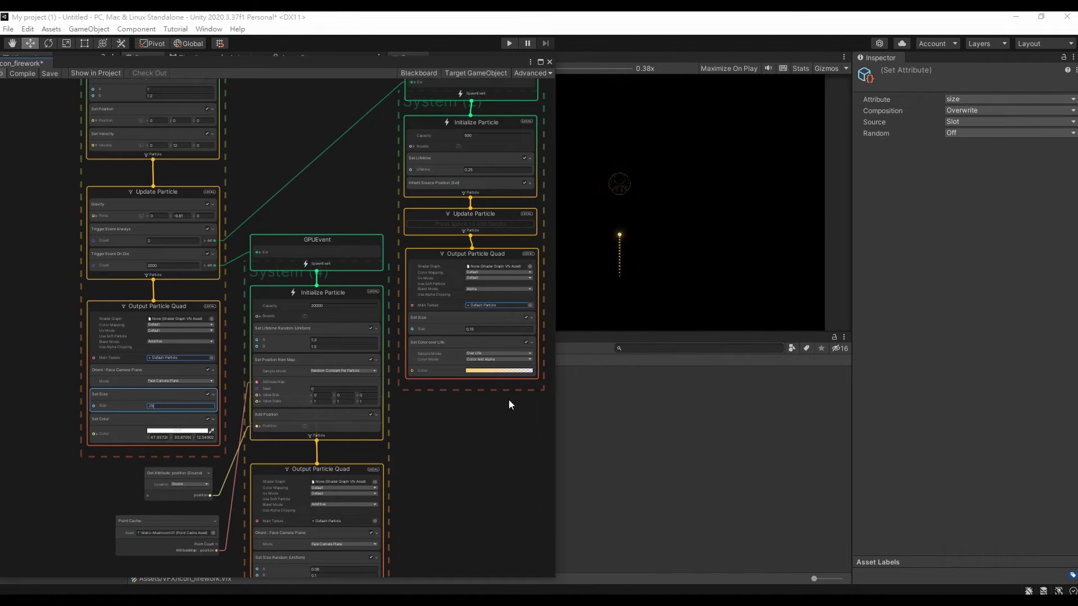
Raise the HDR intensity of the trail particles' colour-over-life gradient key.
{"action": "left_click", "coordinate": [504, 373]}
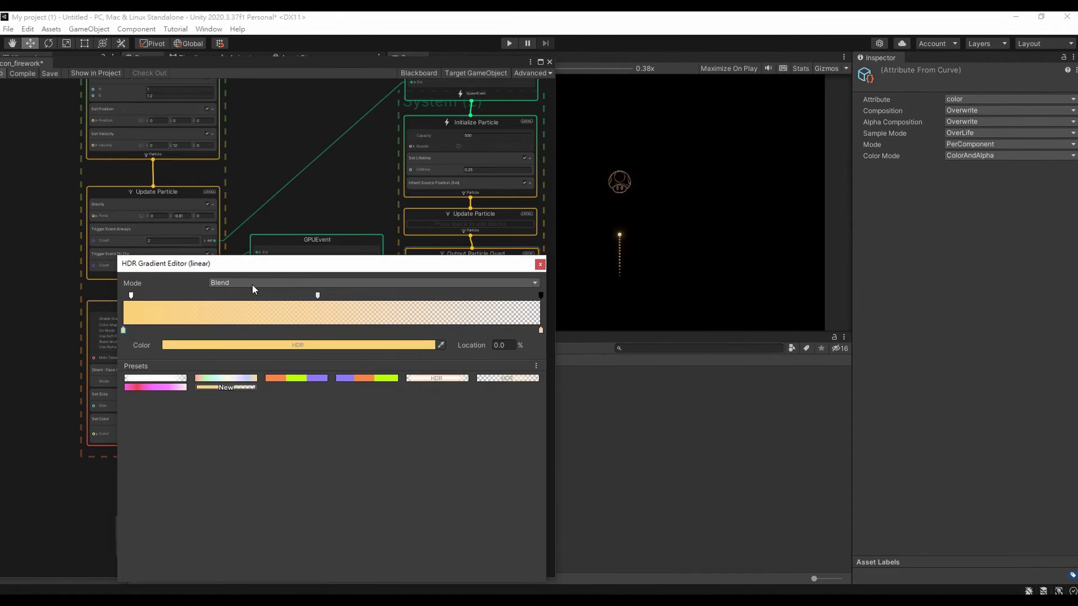
{"action": "left_click", "coordinate": [235, 348]}
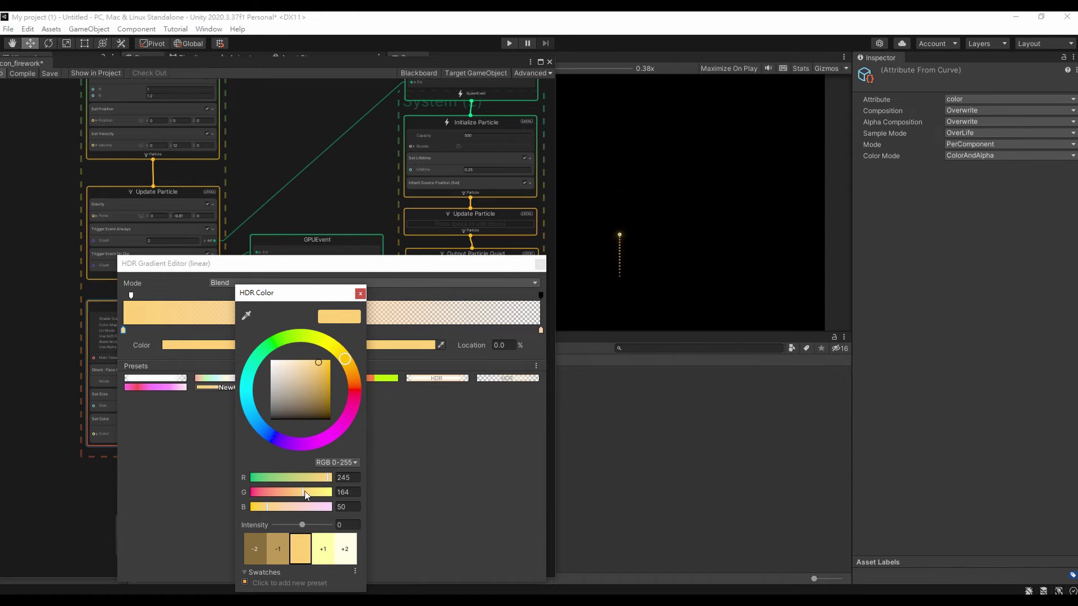
{"action": "left_click_drag", "start_coordinate": [306, 527], "coordinate": [313, 527]}
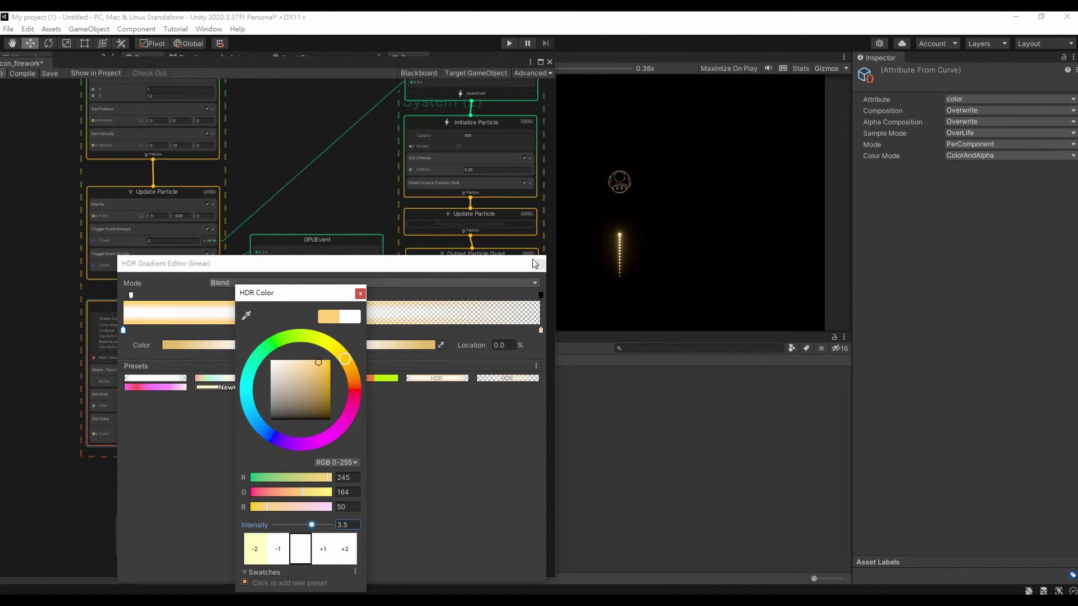
{"action": "left_click", "coordinate": [539, 263]}
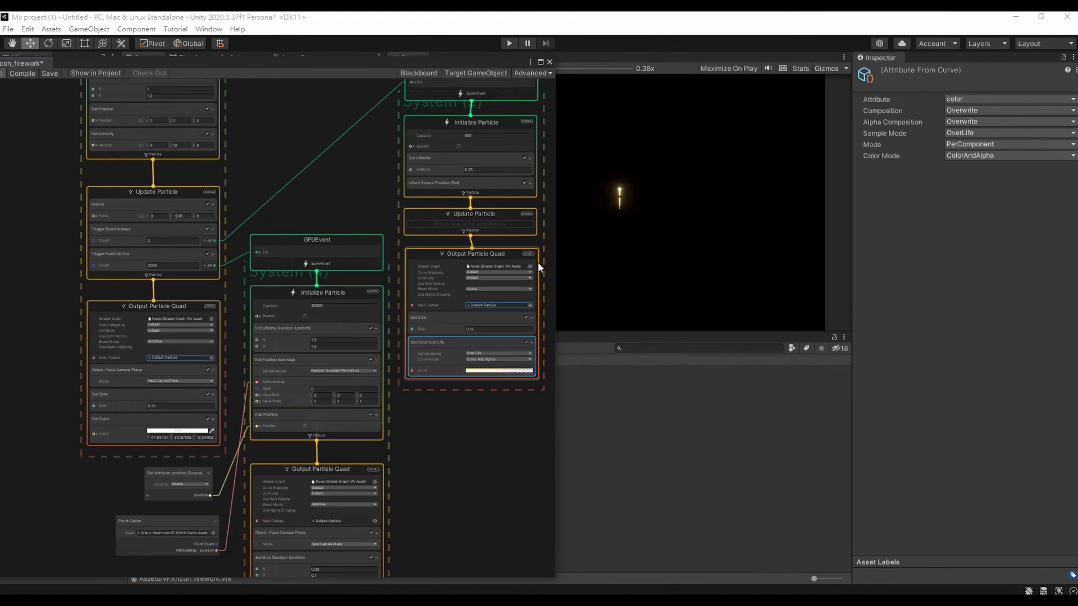
Change the burst particles' Set Size value to 0.13.
{"action": "left_click", "coordinate": [473, 329]}
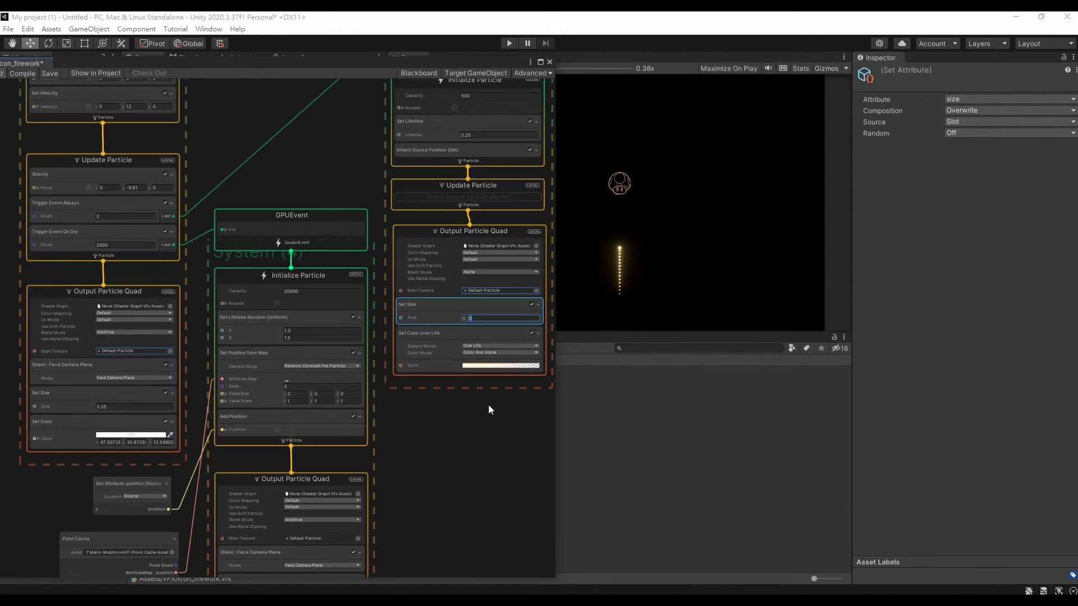
{"action": "scroll", "coordinate": [488, 403], "scroll_direction": "up", "scroll_amount": 3}
{"action": "middle_click_drag", "start_coordinate": [483, 407], "coordinate": [446, 436]}
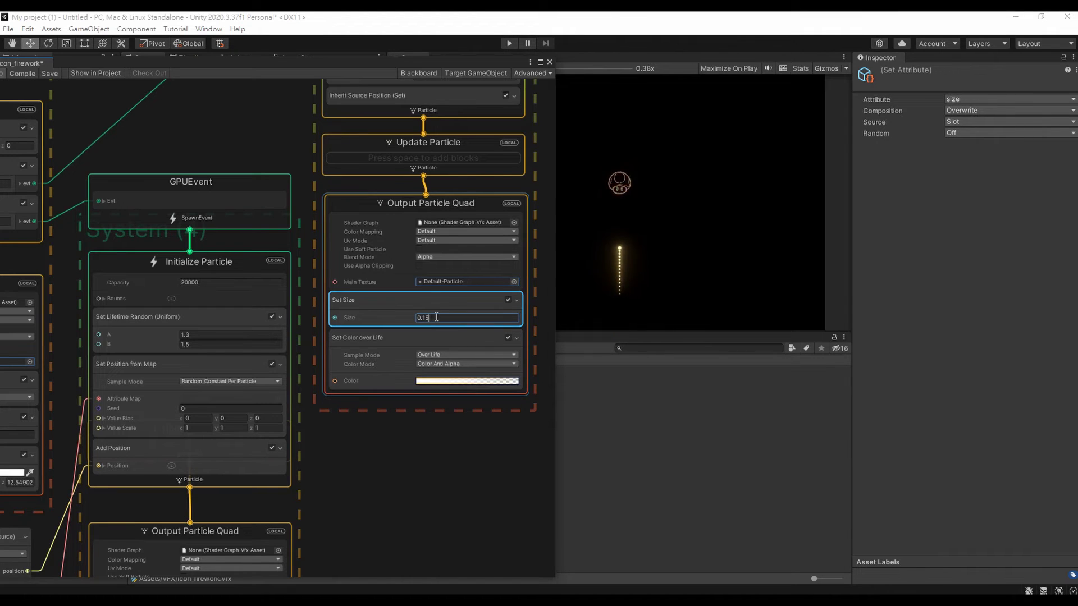
{"action": "key", "text": "BackSpace"}
{"action": "type", "text": "3"}
Un-maximize the VFX Graph window and move it left to reveal the game preview.
{"action": "double_click", "coordinate": [419, 63]}
{"action": "left_click_drag", "start_coordinate": [722, 77], "coordinate": [500, 46]}
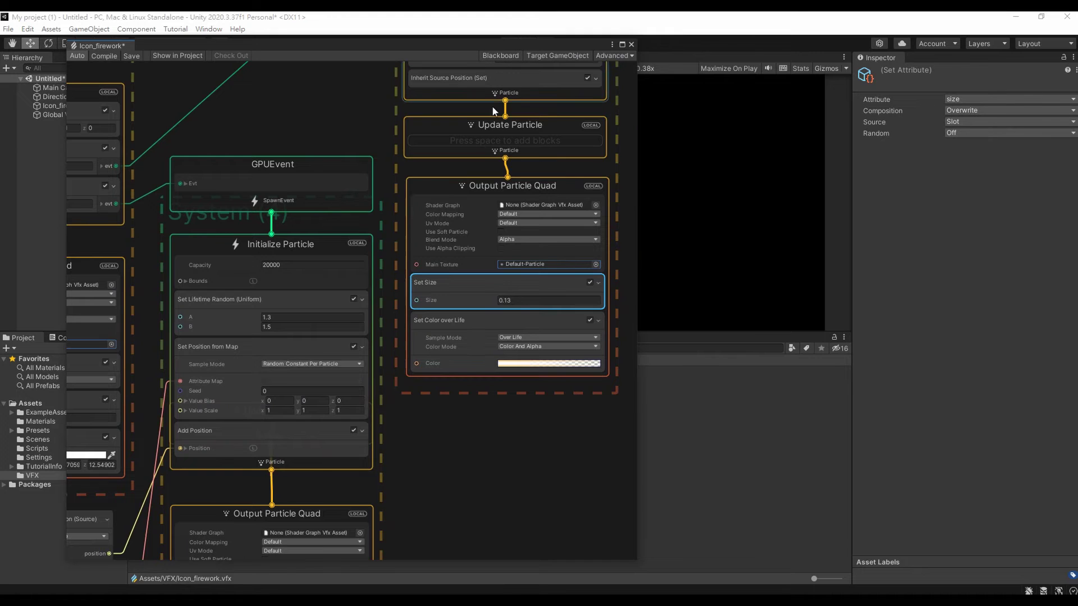
{"action": "scroll", "coordinate": [459, 151], "scroll_direction": "down", "scroll_amount": 3}
{"action": "scroll", "coordinate": [457, 150], "scroll_direction": "up", "scroll_amount": 1}
{"action": "scroll", "coordinate": [457, 150], "scroll_direction": "down", "scroll_amount": 2}
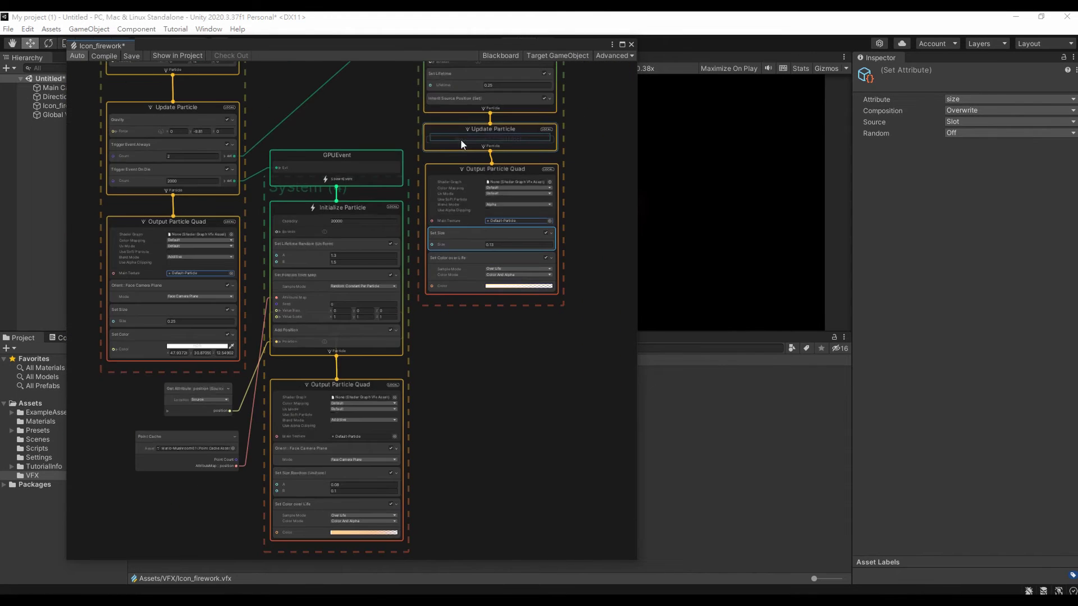
{"action": "left_click_drag", "start_coordinate": [429, 45], "coordinate": [372, 41]}
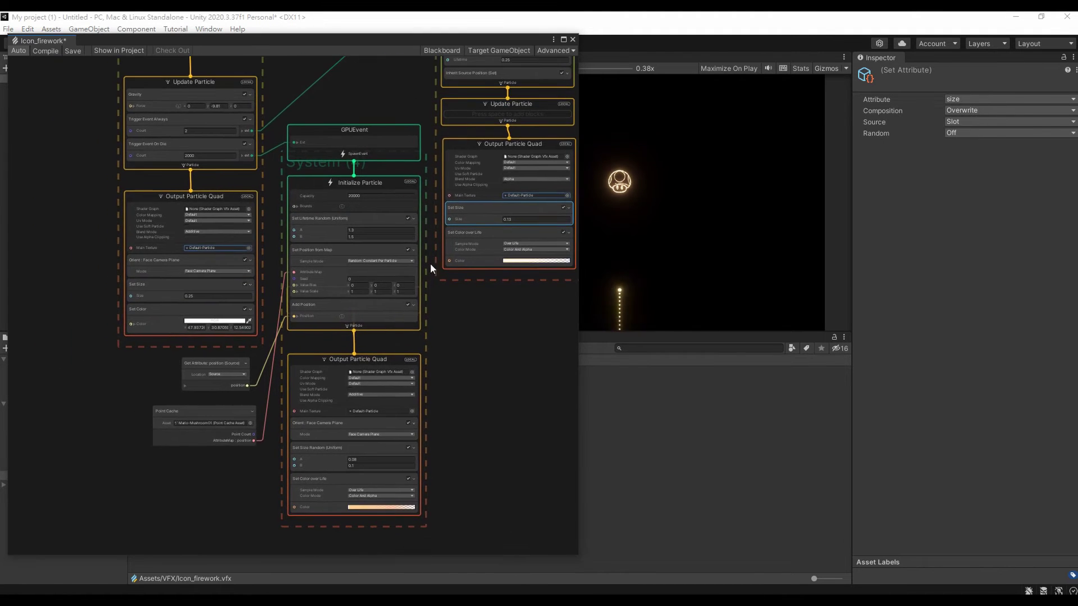
{"action": "scroll", "coordinate": [434, 265], "scroll_direction": "up", "scroll_amount": 2}
{"action": "middle_click_drag", "start_coordinate": [463, 367], "coordinate": [478, 373]}
Add a Set Velocity block to the GPU-event system's Initialize Particle context.
{"action": "right_click", "coordinate": [432, 347]}
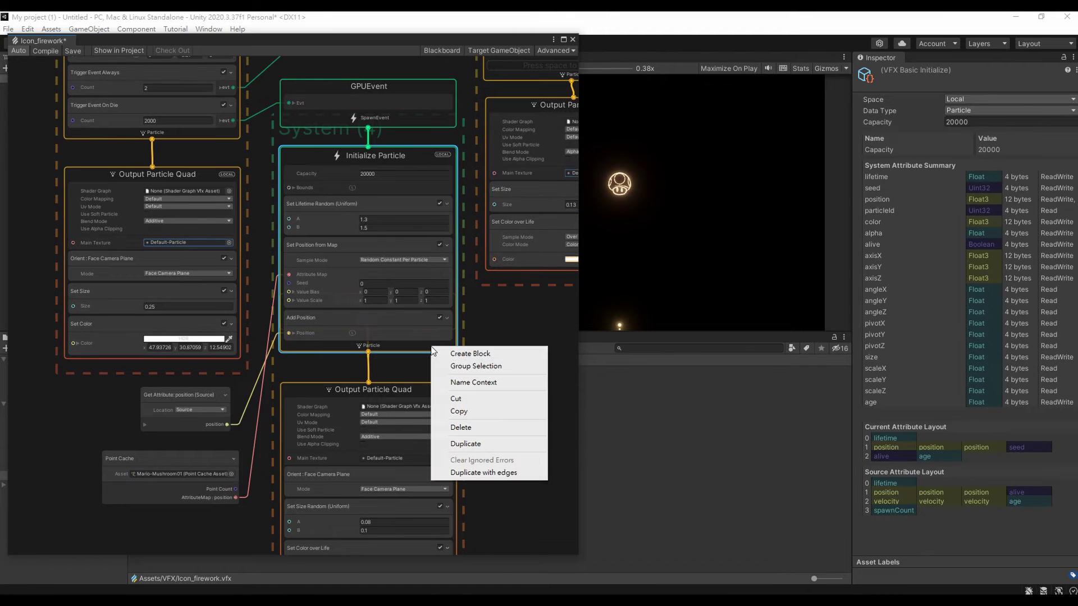
{"action": "left_click", "coordinate": [447, 352]}
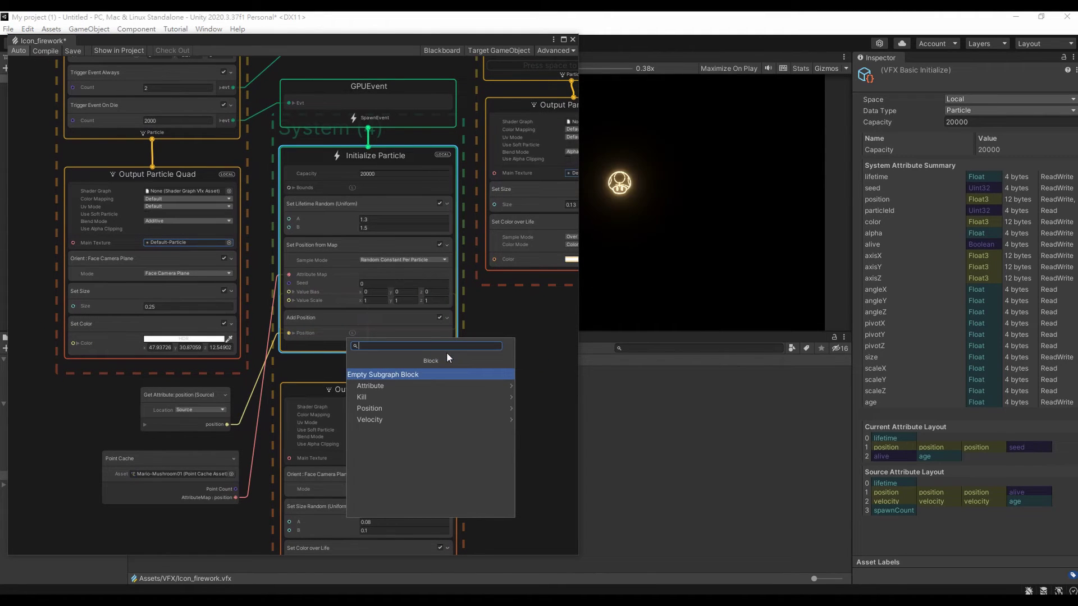
{"action": "type", "text": "set "}
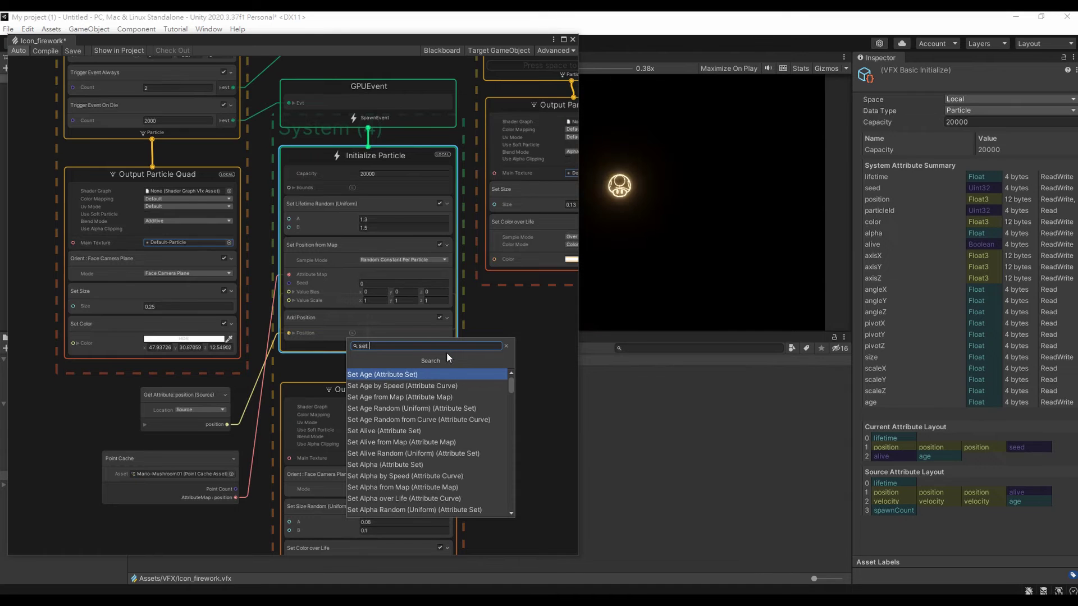
{"action": "type", "text": "v"}
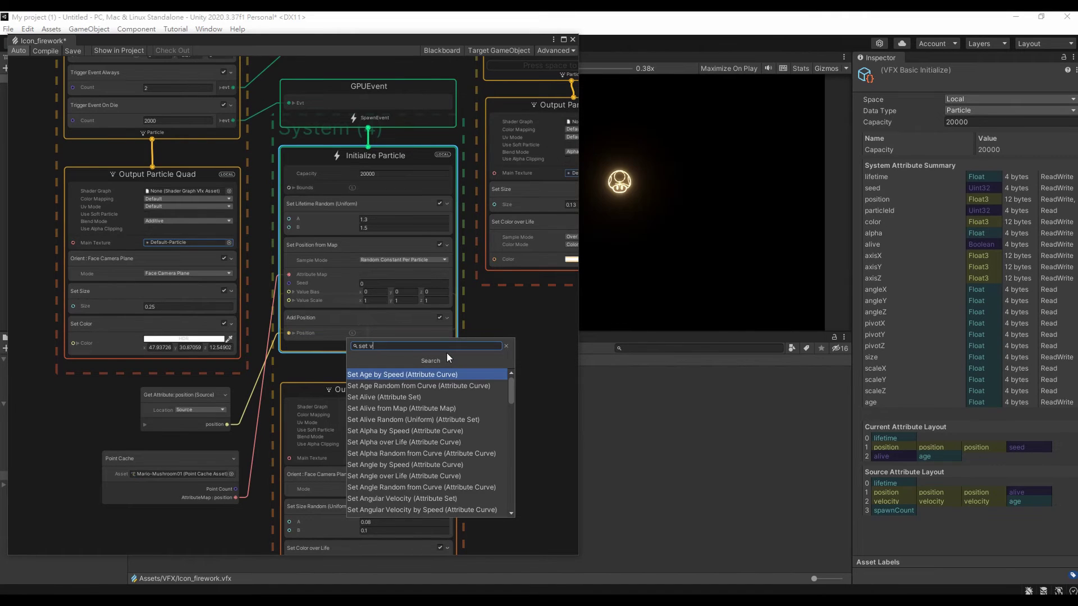
{"action": "type", "text": "elo"}
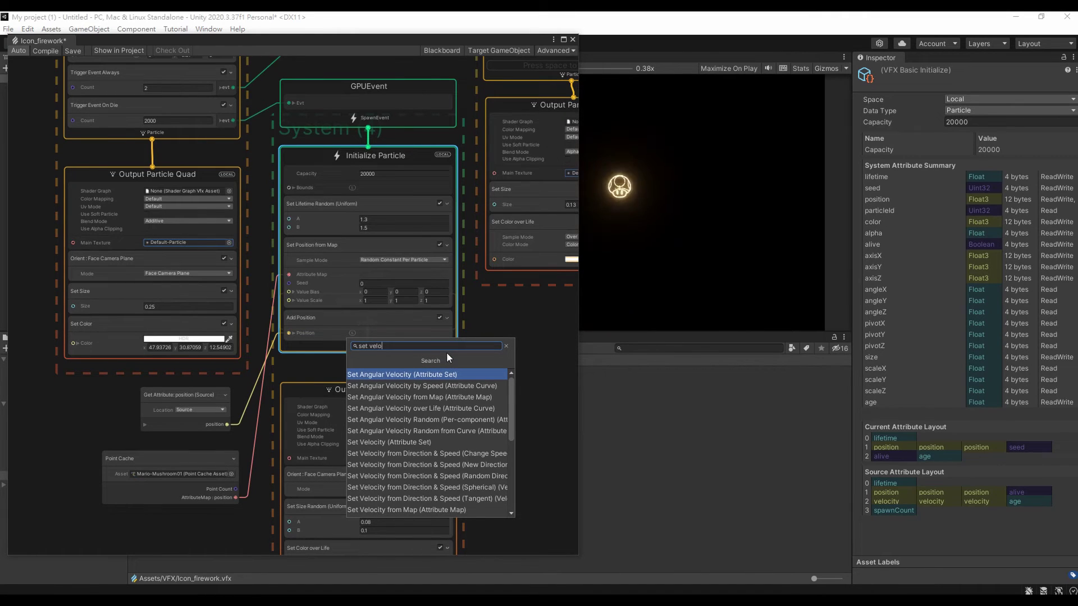
{"action": "left_click", "coordinate": [384, 446]}
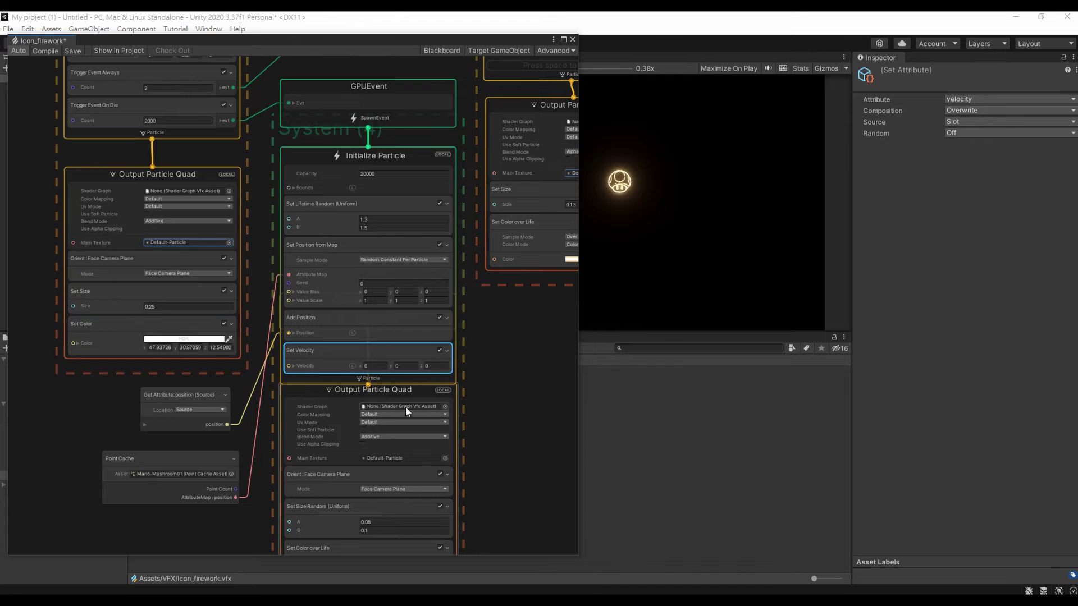
Box-select the whole middle particle system and drag it lower in the graph.
{"action": "middle_click_drag", "start_coordinate": [105, 444], "coordinate": [196, 291]}
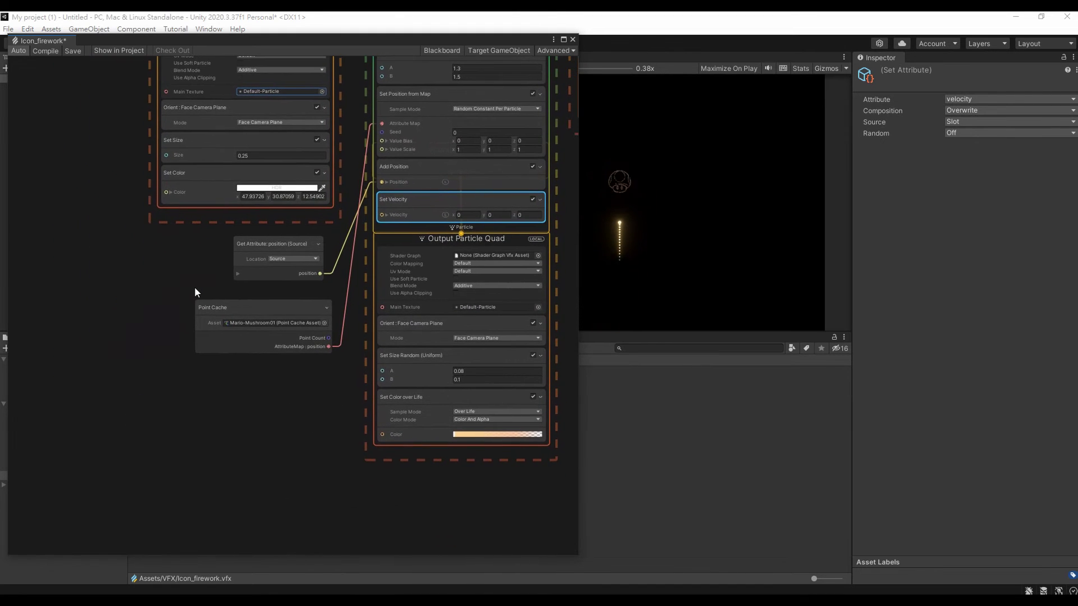
{"action": "scroll", "coordinate": [380, 299], "scroll_direction": "down", "scroll_amount": 2}
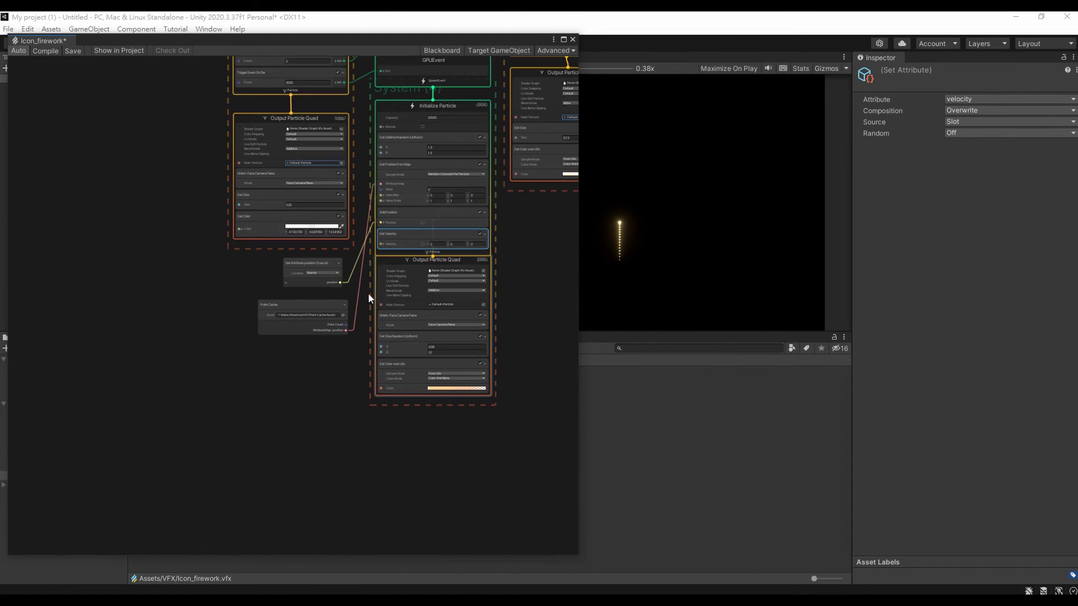
{"action": "scroll", "coordinate": [368, 292], "scroll_direction": "down", "scroll_amount": 1}
{"action": "left_click_drag", "start_coordinate": [403, 105], "coordinate": [439, 402]}
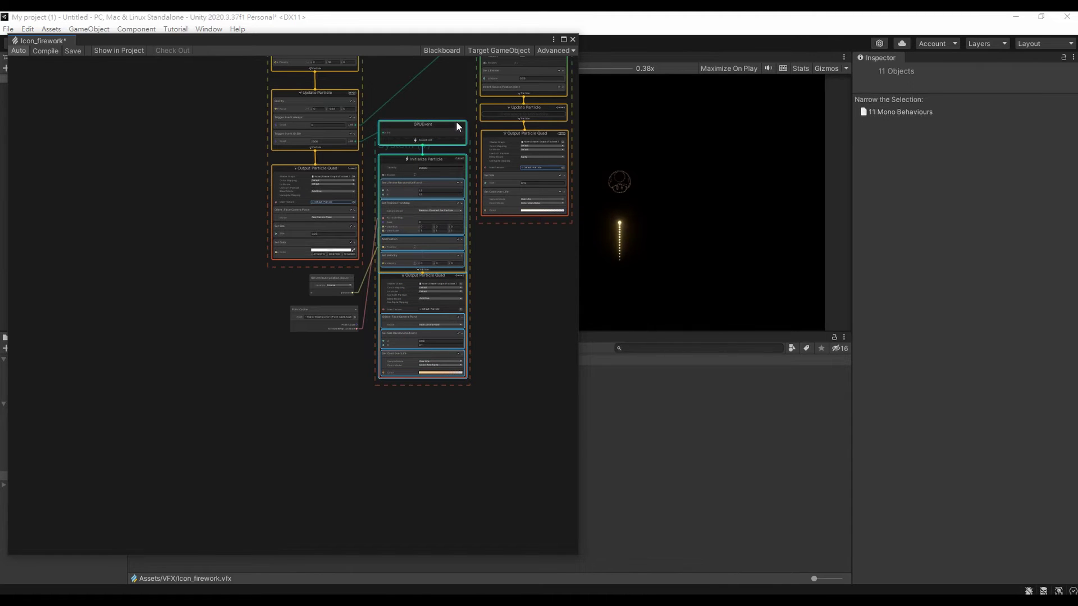
{"action": "left_click_drag", "start_coordinate": [457, 128], "coordinate": [462, 231]}
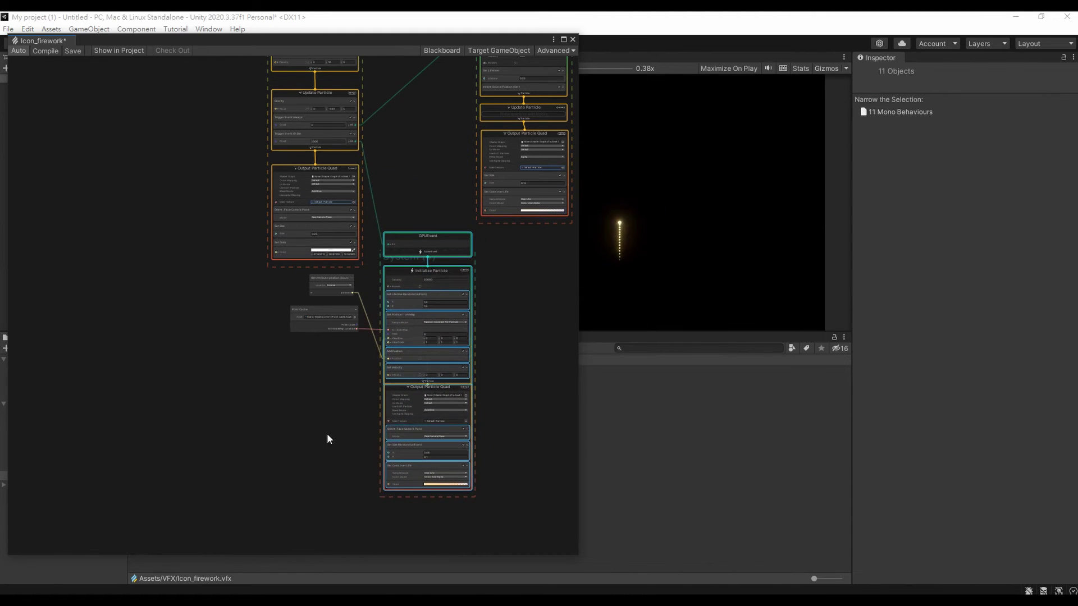
{"action": "scroll", "coordinate": [327, 427], "scroll_direction": "up", "scroll_amount": 1}
Create a Get Attribute: position node in empty graph space.
{"action": "right_click", "coordinate": [272, 347]}
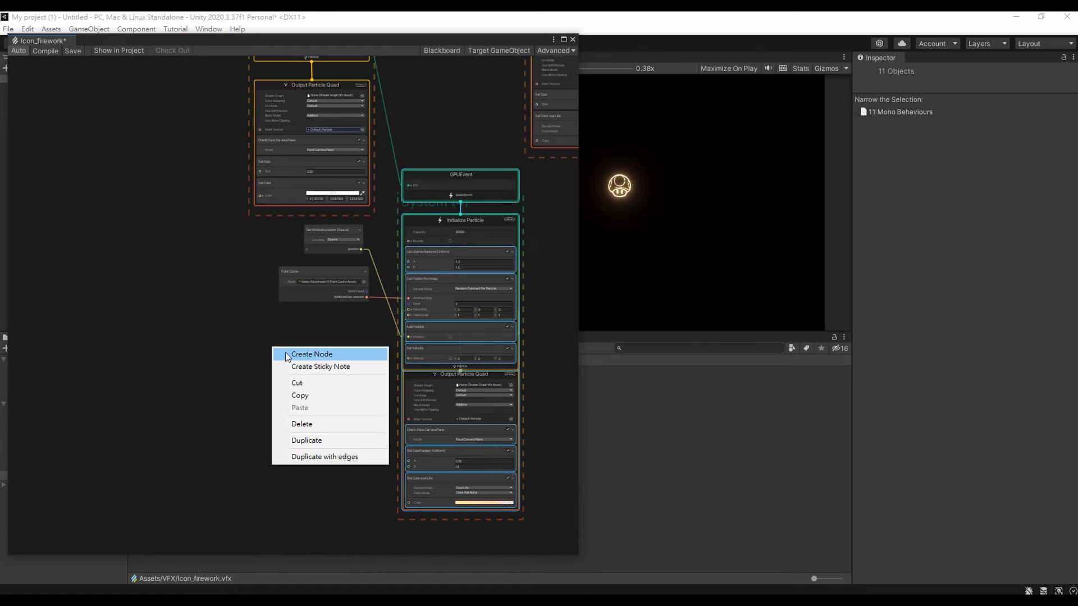
{"action": "left_click", "coordinate": [287, 352]}
{"action": "type", "text": "ge"}
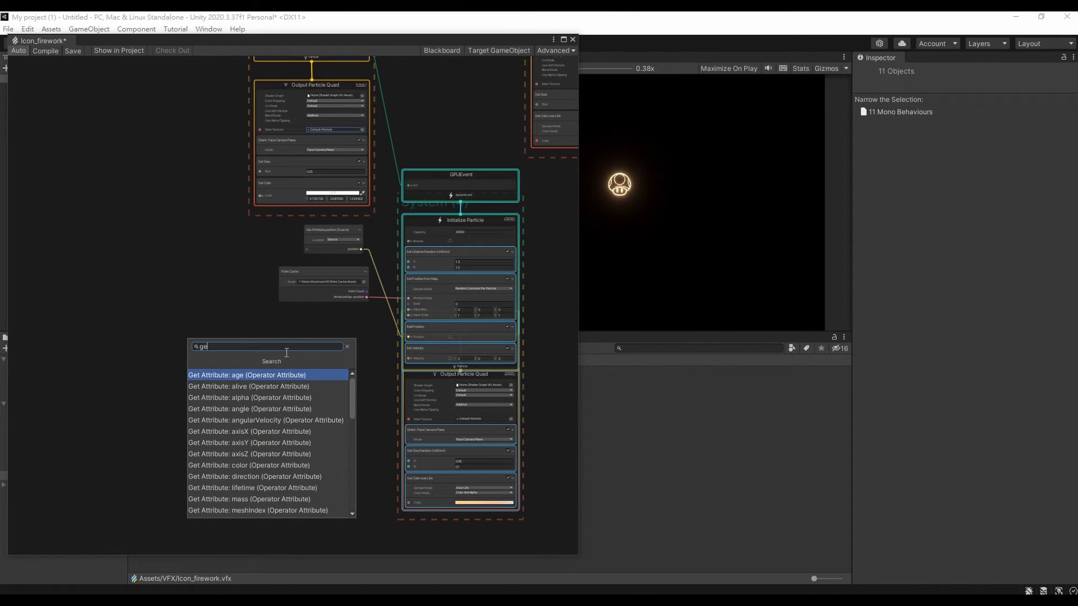
{"action": "type", "text": "t a"}
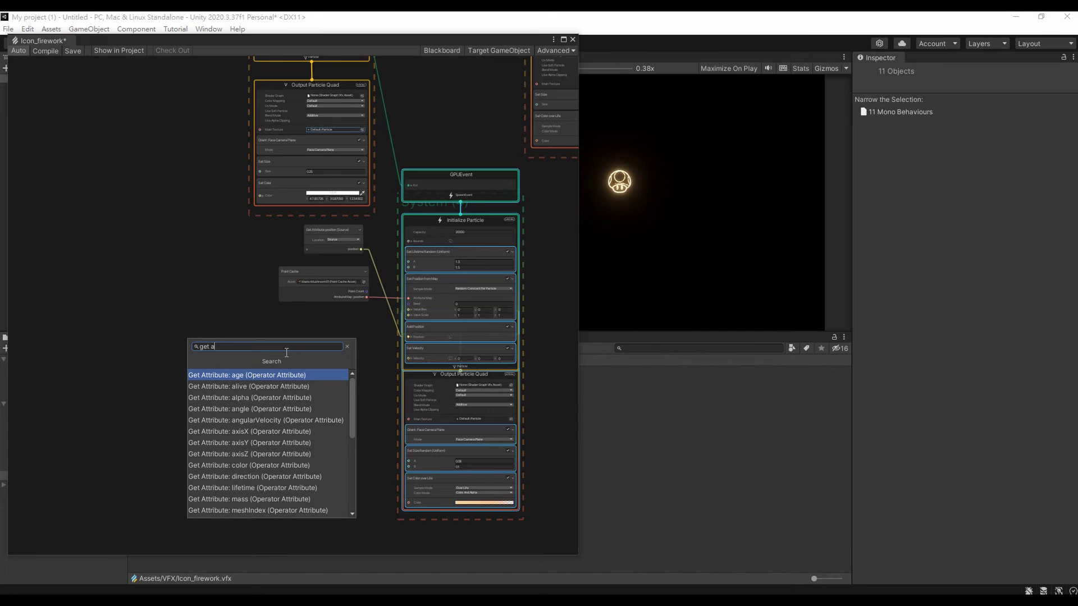
{"action": "type", "text": "ttri "}
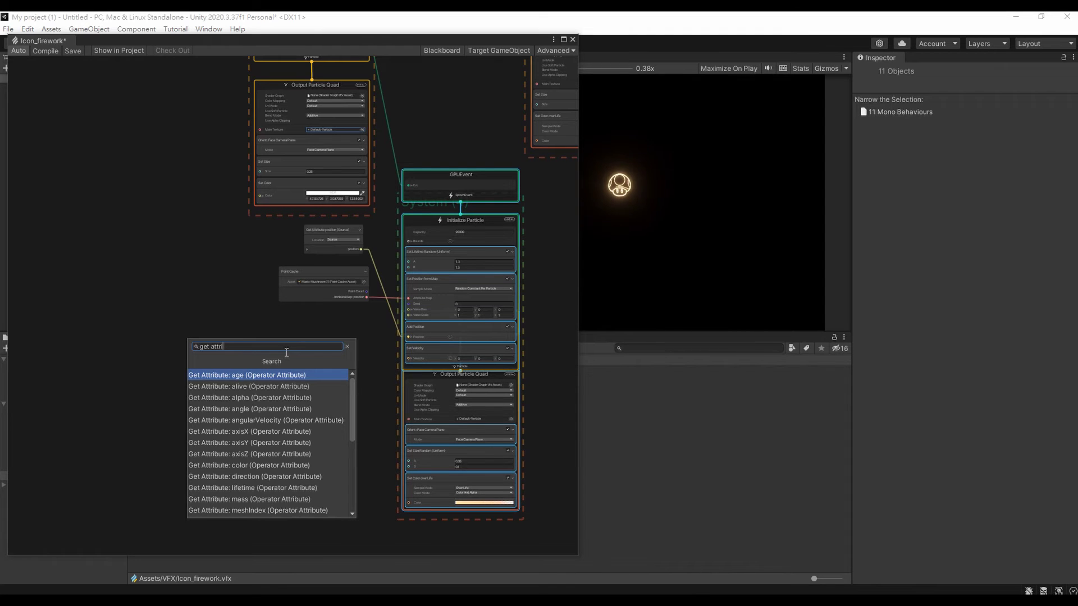
{"action": "type", "text": "pos"}
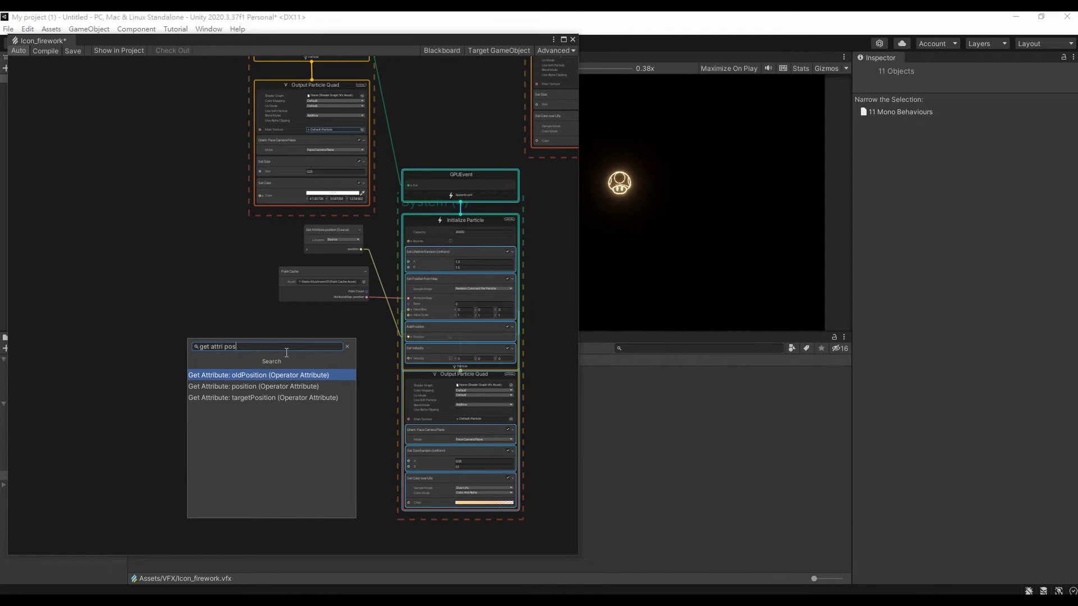
{"action": "left_click", "coordinate": [253, 387]}
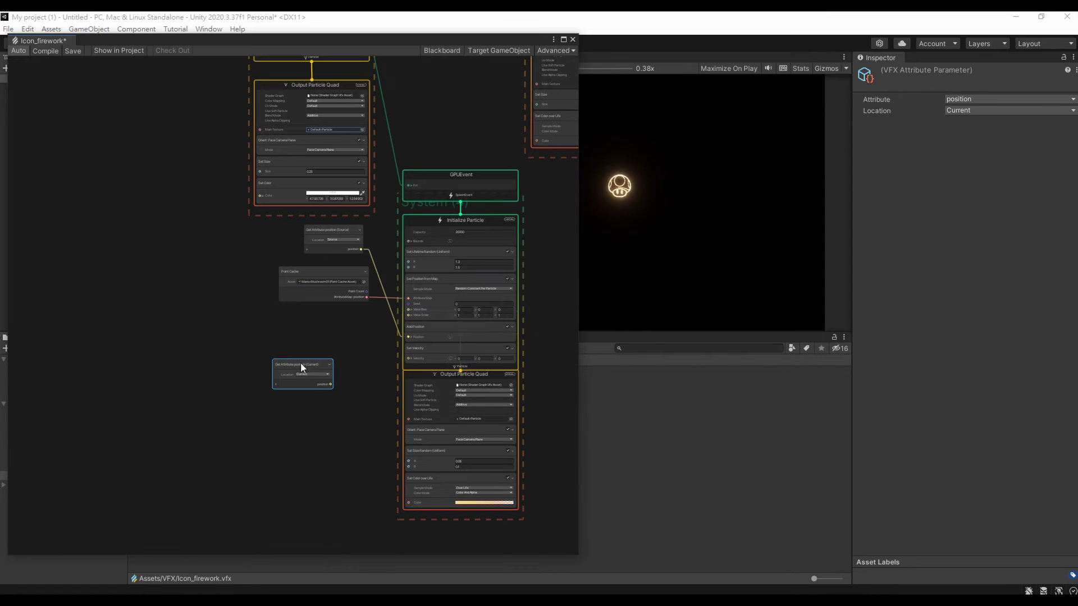
{"action": "left_click_drag", "start_coordinate": [301, 364], "coordinate": [227, 310]}
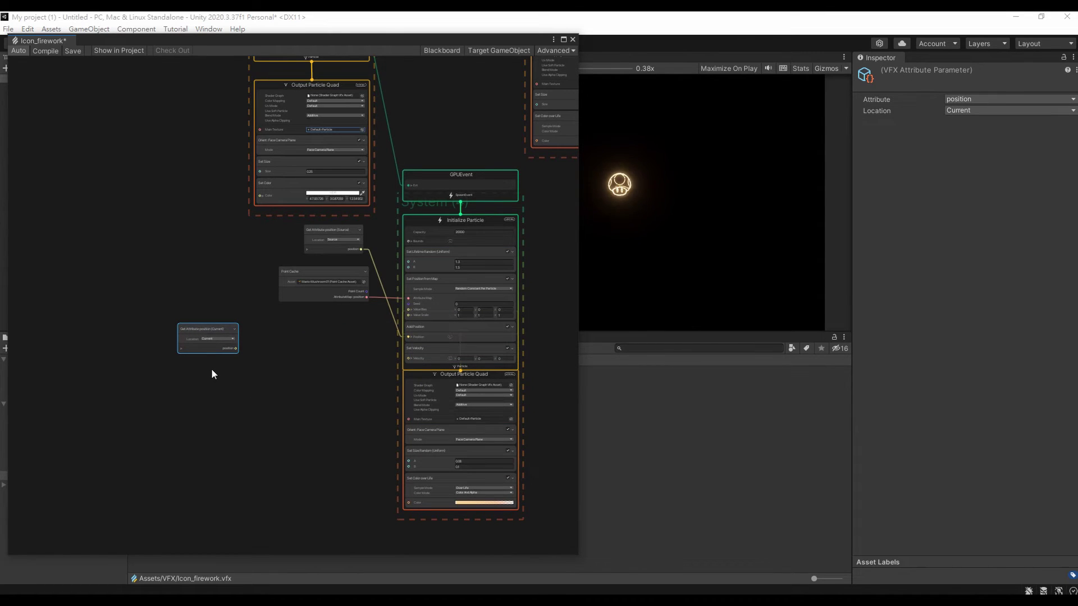
Duplicate the position node with Ctrl+D and switch the copy's Location to Source.
{"action": "key", "text": "ctrl+d"}
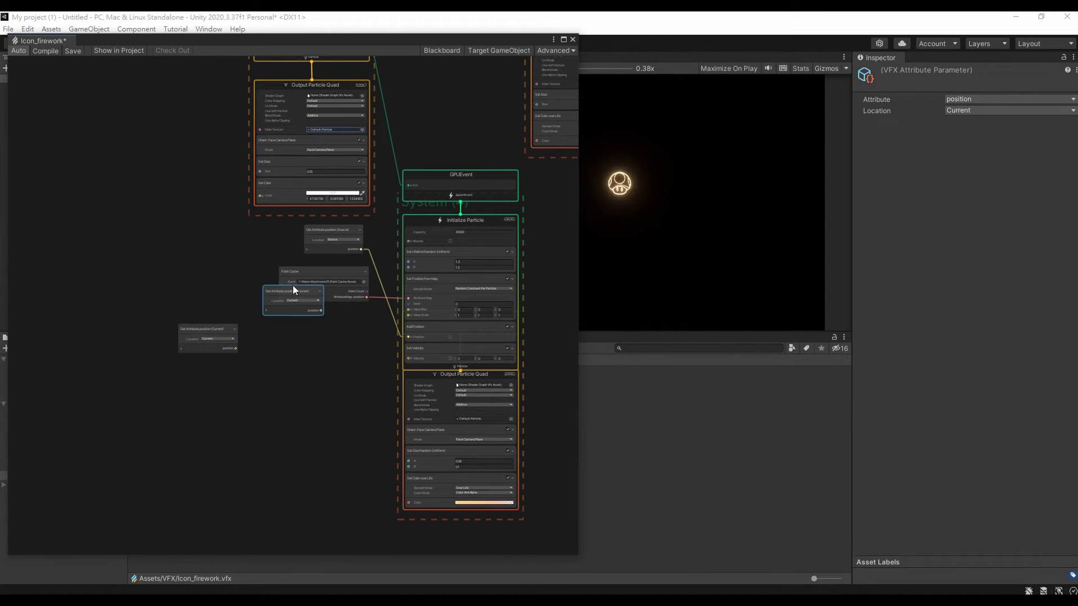
{"action": "left_click_drag", "start_coordinate": [292, 291], "coordinate": [206, 372]}
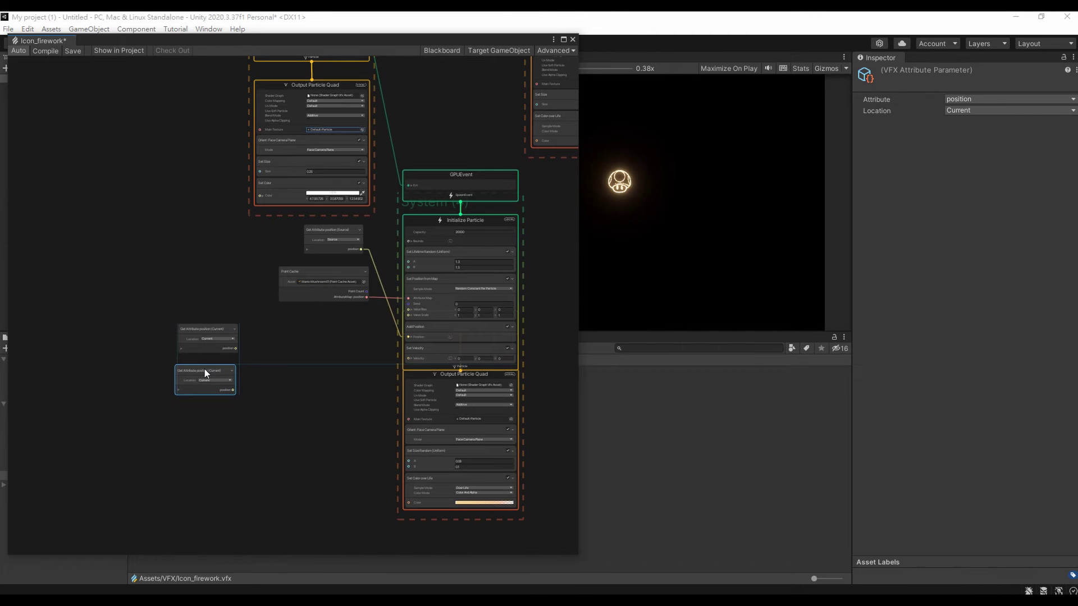
{"action": "scroll", "coordinate": [221, 398], "scroll_direction": "up", "scroll_amount": 1}
{"action": "scroll", "coordinate": [221, 398], "scroll_direction": "up", "scroll_amount": 2}
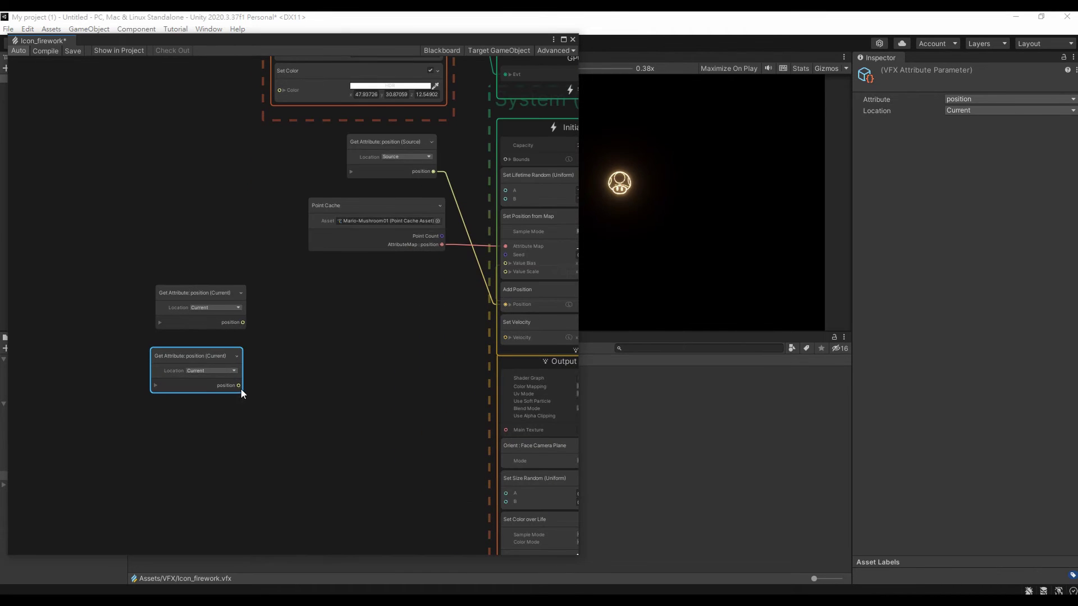
{"action": "middle_click_drag", "start_coordinate": [240, 388], "coordinate": [166, 400]}
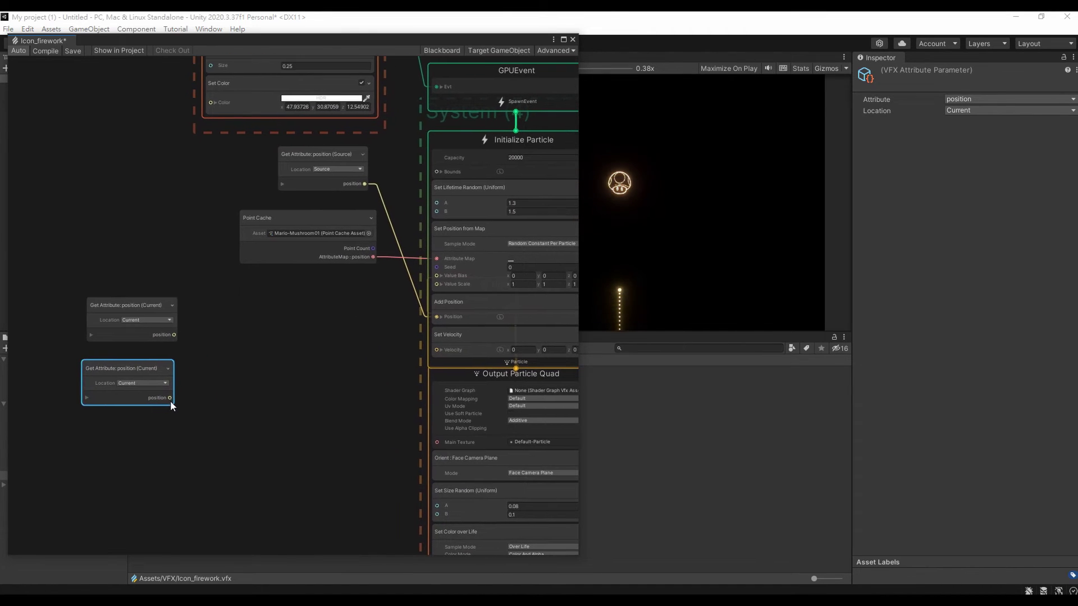
{"action": "left_click", "coordinate": [135, 383]}
{"action": "left_click", "coordinate": [133, 404]}
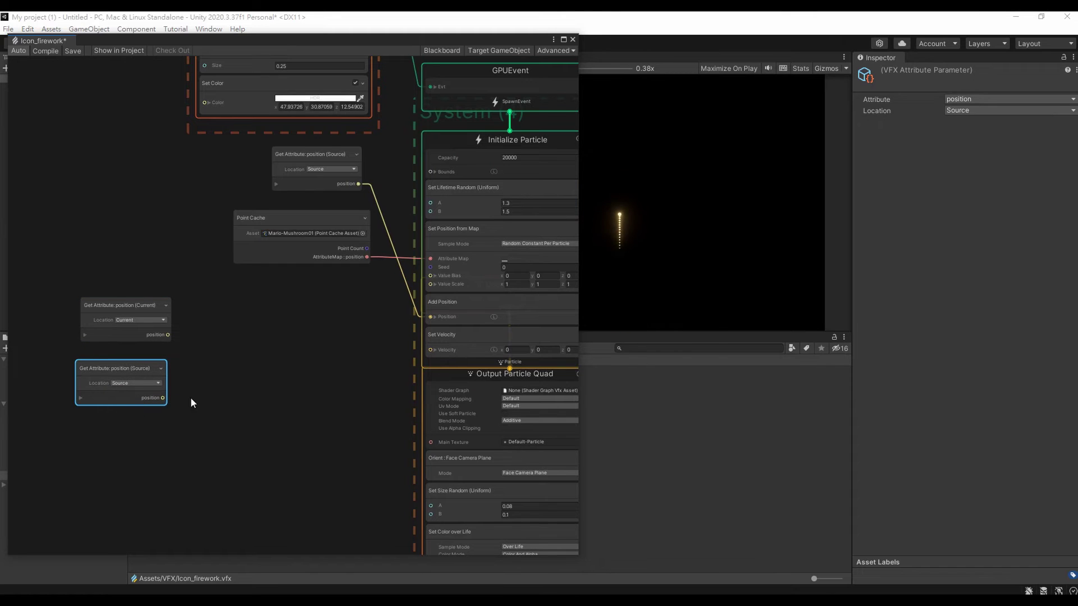
Add a Subtract operator computing Current position minus Source position.
{"action": "right_click", "coordinate": [236, 340]}
{"action": "left_click", "coordinate": [247, 340]}
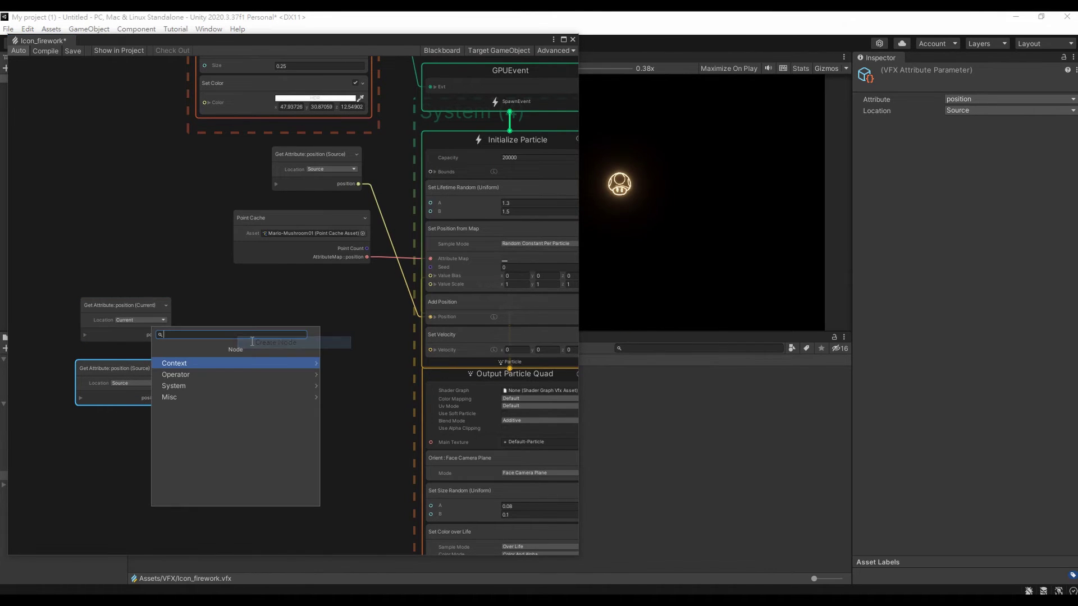
{"action": "type", "text": "sub"}
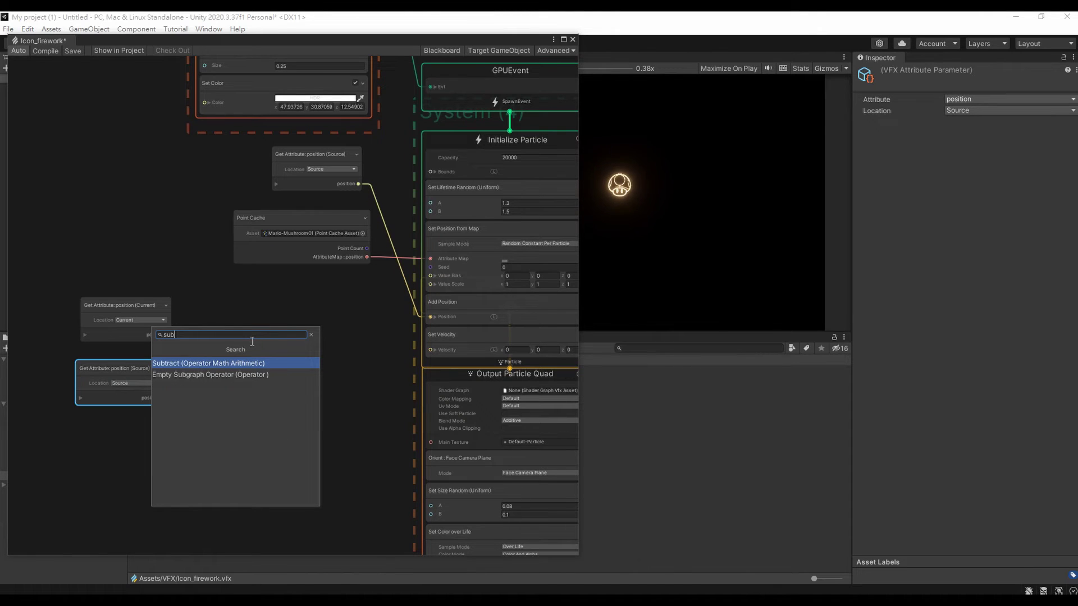
{"action": "left_click", "coordinate": [243, 360]}
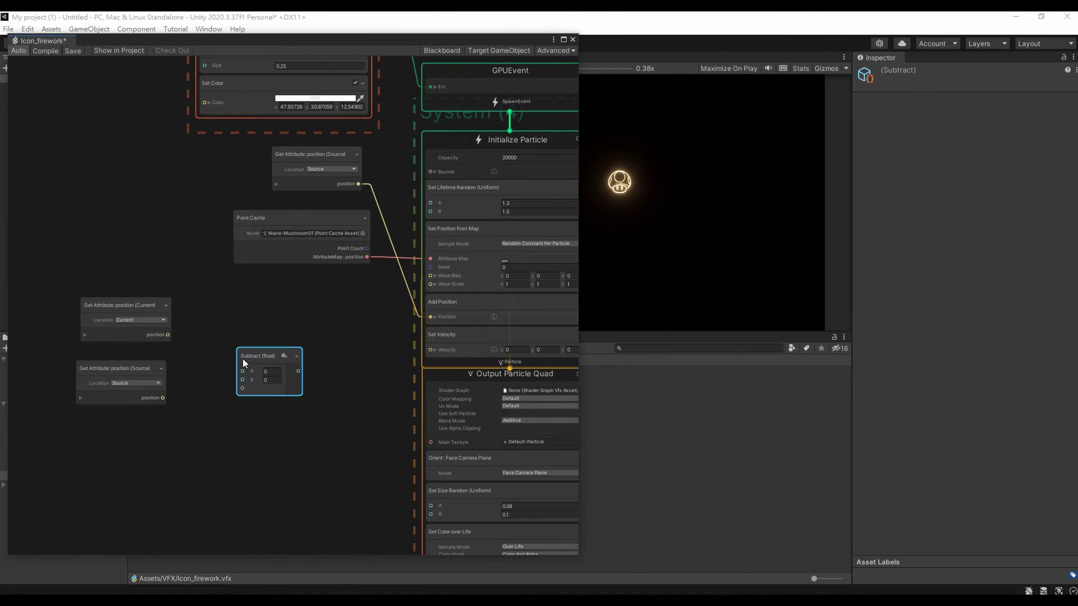
{"action": "mouse_move", "coordinate": [261, 354]}
{"action": "left_mouse_down"}
{"action": "mouse_move", "coordinate": [220, 330]}
{"action": "mouse_move", "coordinate": [167, 337]}
{"action": "mouse_move", "coordinate": [201, 348]}
{"action": "left_mouse_up"}
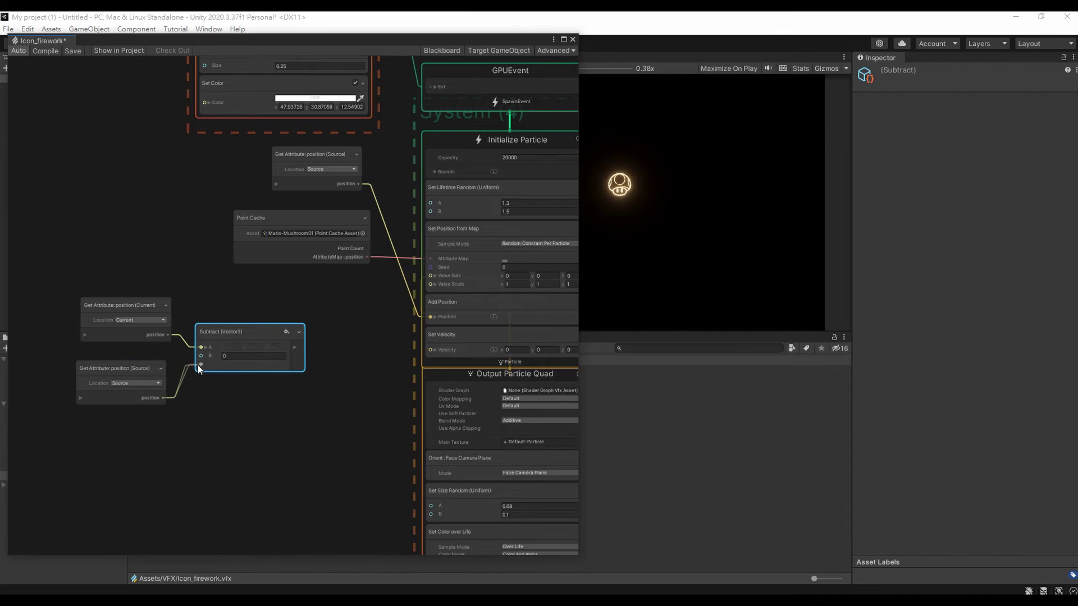
{"action": "left_click_drag", "start_coordinate": [162, 398], "coordinate": [202, 355]}
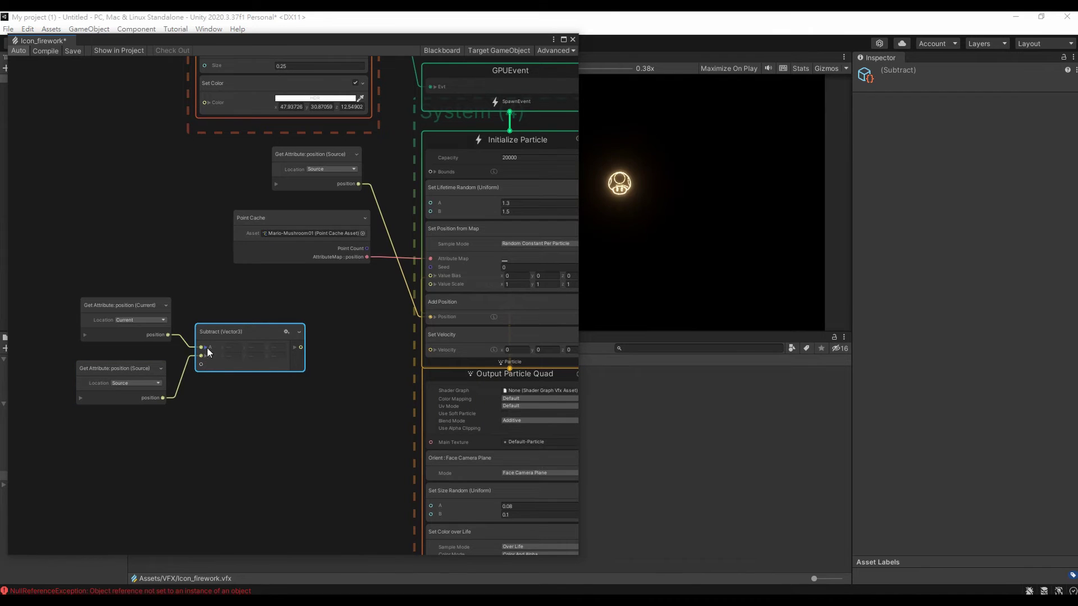
Add a Multiply (Vector3) below Subtract and wire its result into Set Velocity's Velocity.
{"action": "right_click", "coordinate": [222, 395]}
{"action": "left_click", "coordinate": [238, 403]}
{"action": "type", "text": "m"}
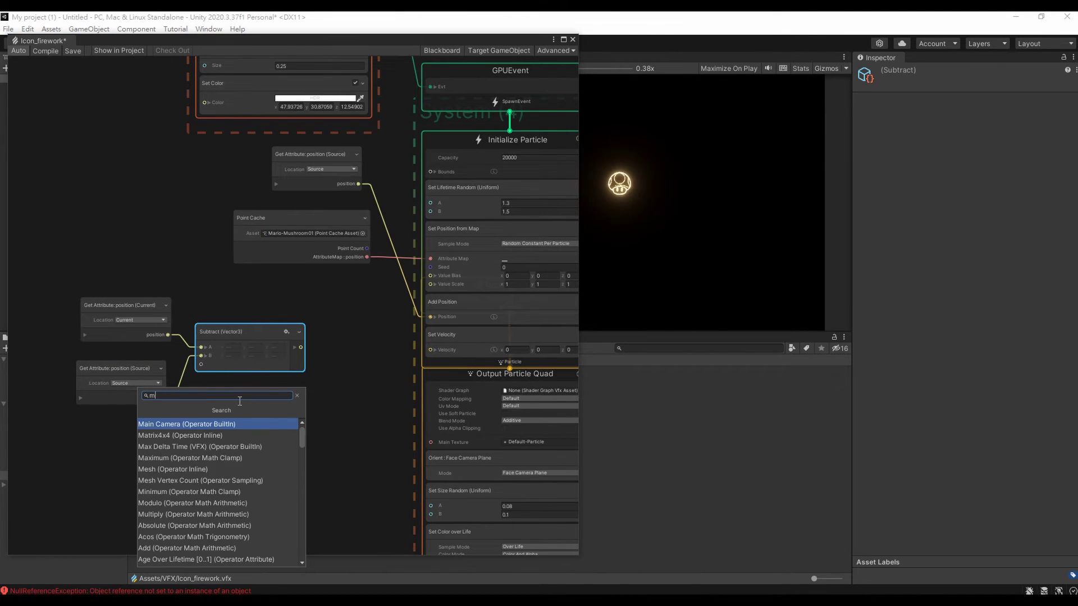
{"action": "type", "text": "u"}
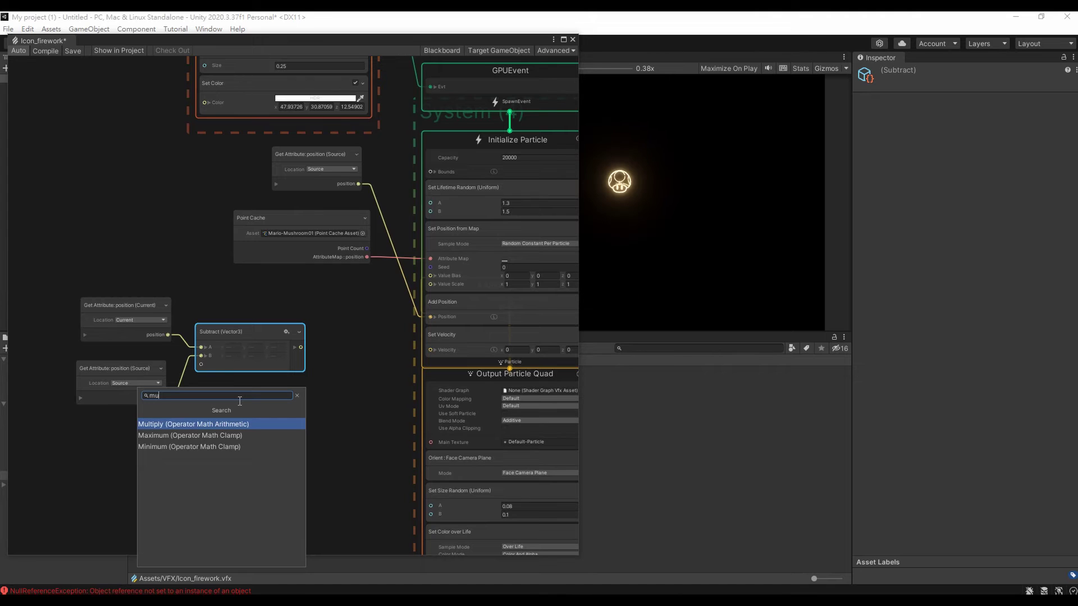
{"action": "left_click", "coordinate": [220, 427]}
{"action": "mouse_move", "coordinate": [254, 415]}
{"action": "left_mouse_down"}
{"action": "mouse_move", "coordinate": [359, 348]}
{"action": "mouse_move", "coordinate": [350, 331]}
{"action": "mouse_move", "coordinate": [317, 351]}
{"action": "mouse_move", "coordinate": [328, 352]}
{"action": "left_mouse_up"}
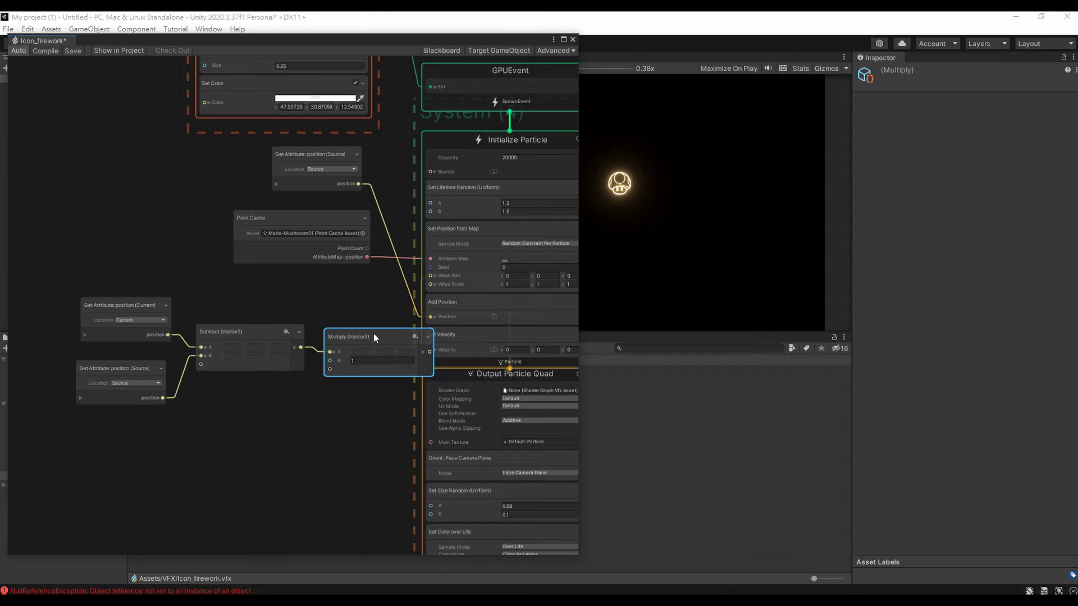
{"action": "left_click_drag", "start_coordinate": [373, 333], "coordinate": [325, 396]}
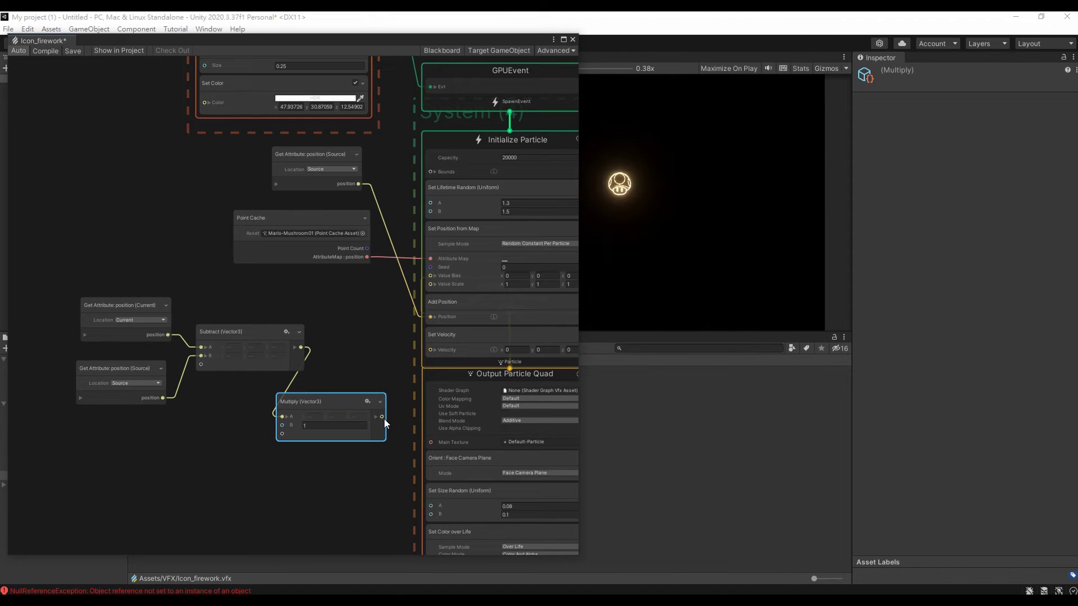
{"action": "left_click_drag", "start_coordinate": [382, 416], "coordinate": [427, 351]}
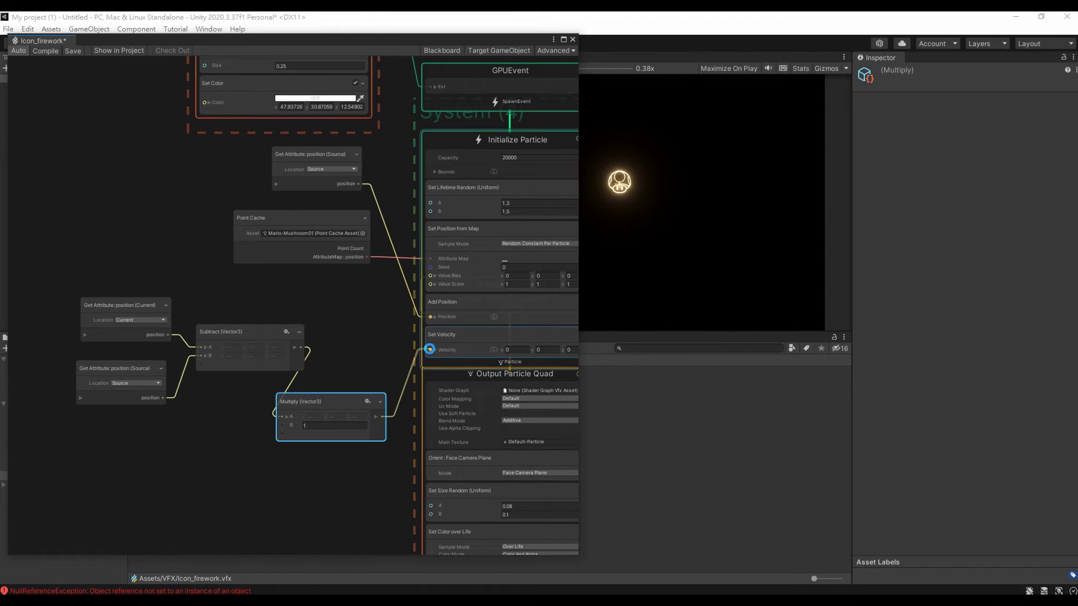
{"action": "left_click", "coordinate": [232, 326]}
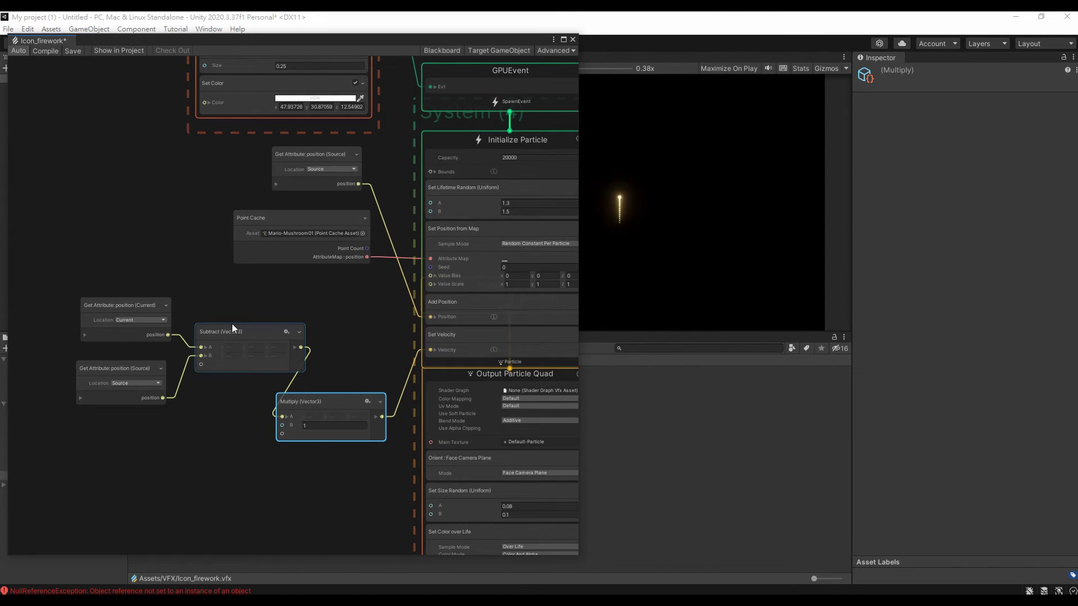
Make room by moving Output Particle Quad down and Initialize Particle up.
{"action": "left_click", "coordinate": [232, 328], "text": "ctrl"}
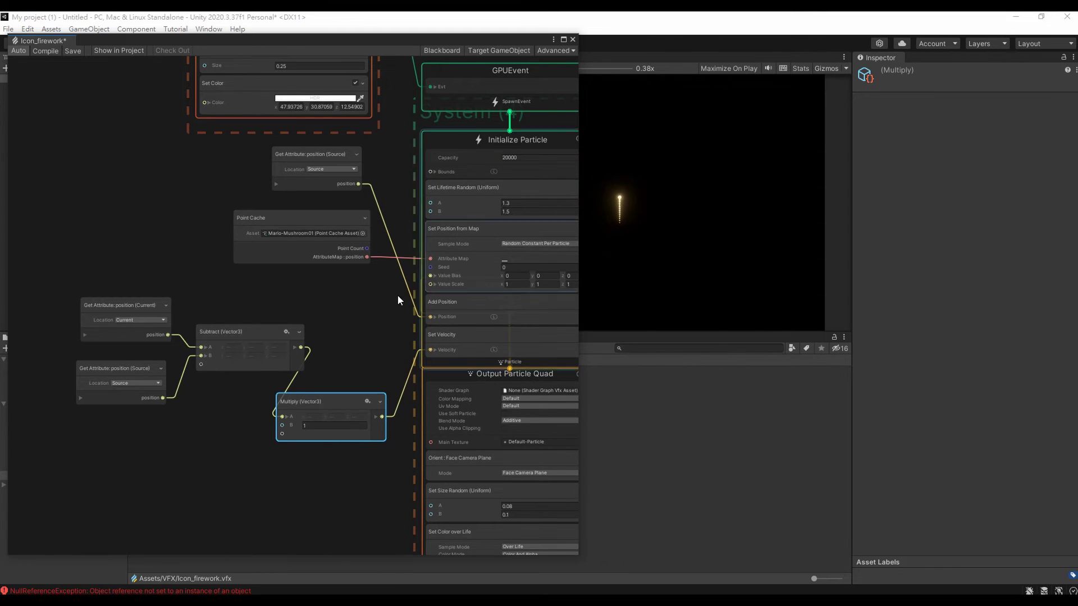
{"action": "scroll", "coordinate": [289, 330], "scroll_direction": "down", "scroll_amount": 2}
{"action": "middle_click_drag", "start_coordinate": [315, 328], "coordinate": [224, 353]}
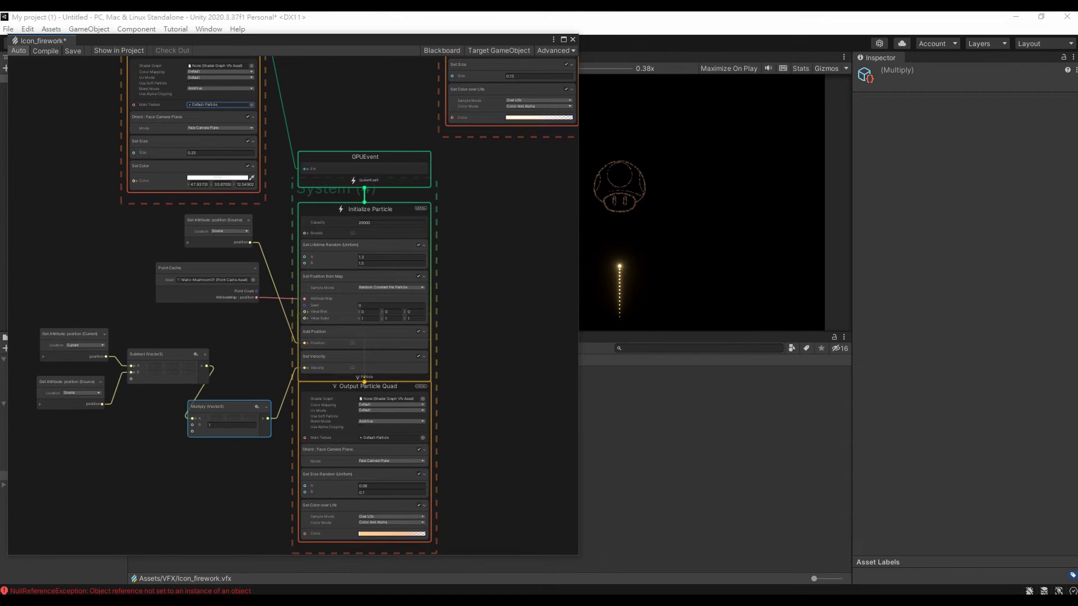
{"action": "middle_click_drag", "start_coordinate": [512, 475], "coordinate": [544, 345]}
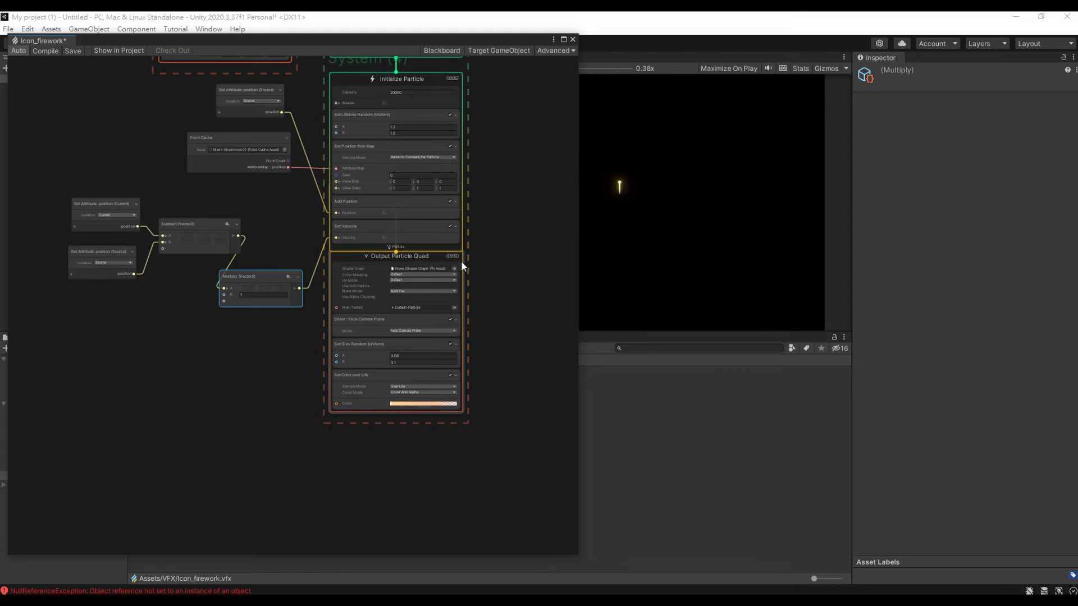
{"action": "left_click_drag", "start_coordinate": [463, 261], "coordinate": [465, 361]}
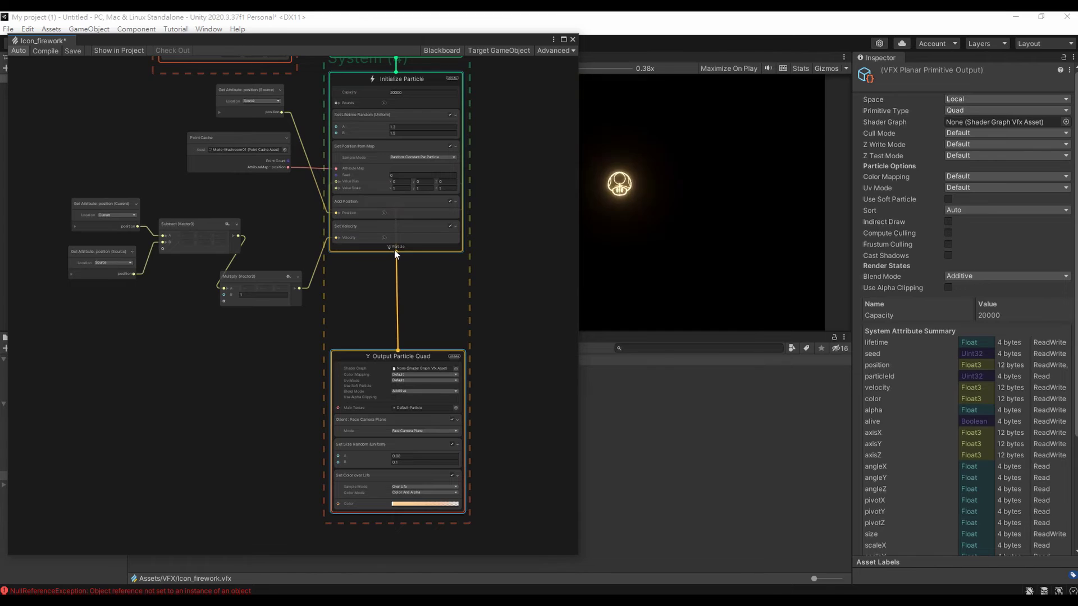
{"action": "left_click_drag", "start_coordinate": [395, 251], "coordinate": [398, 235]}
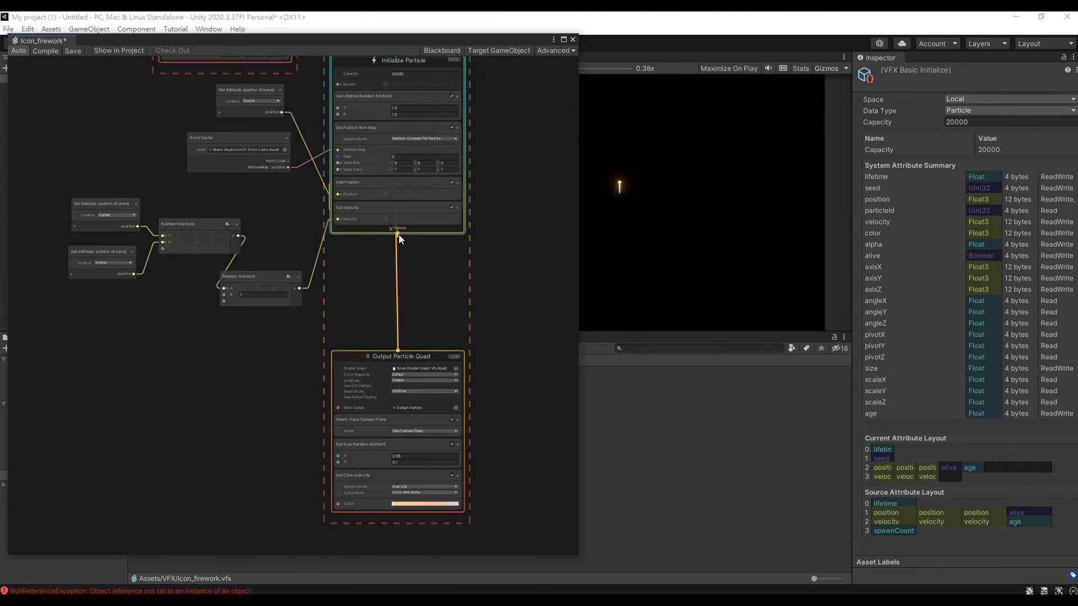
Create an Update Particle context after Initialize Particle and place it above Output Particle Quad.
{"action": "left_click_drag", "start_coordinate": [398, 232], "coordinate": [413, 279]}
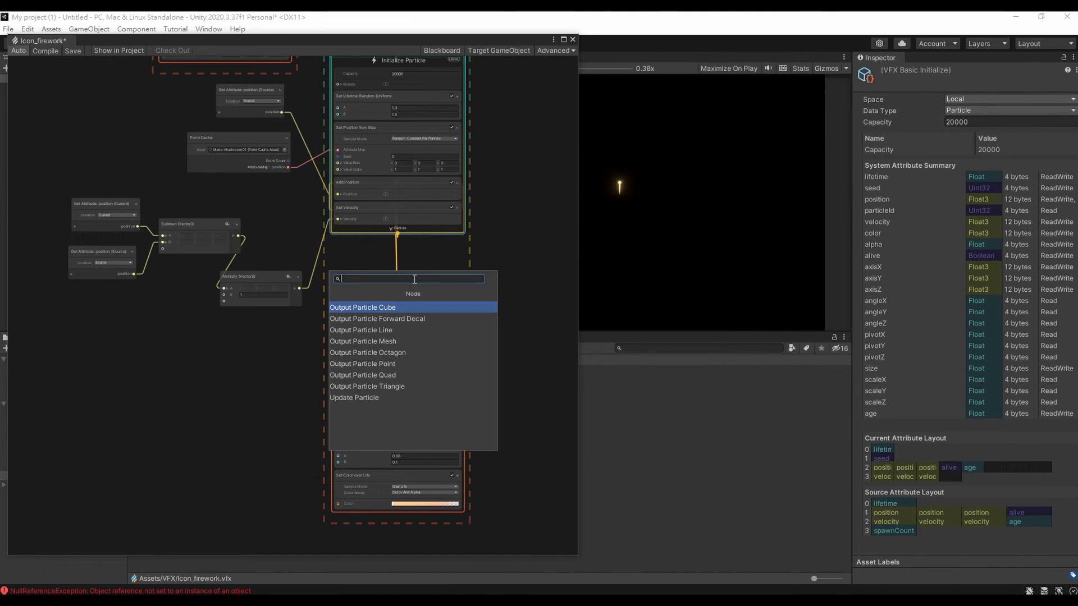
{"action": "left_click", "coordinate": [363, 375]}
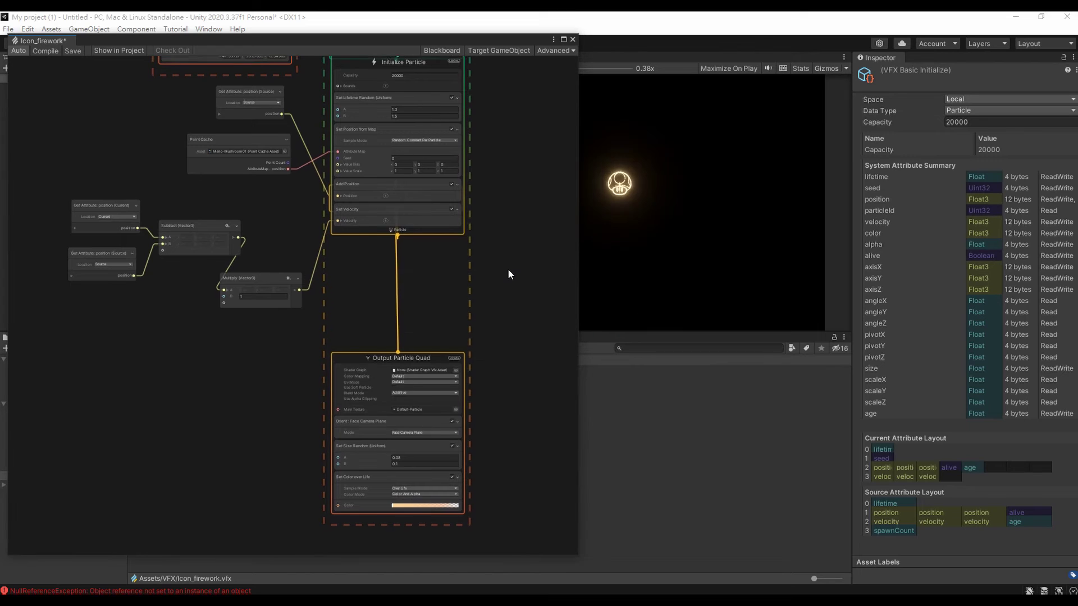
{"action": "middle_click_drag", "start_coordinate": [507, 268], "coordinate": [497, 345]}
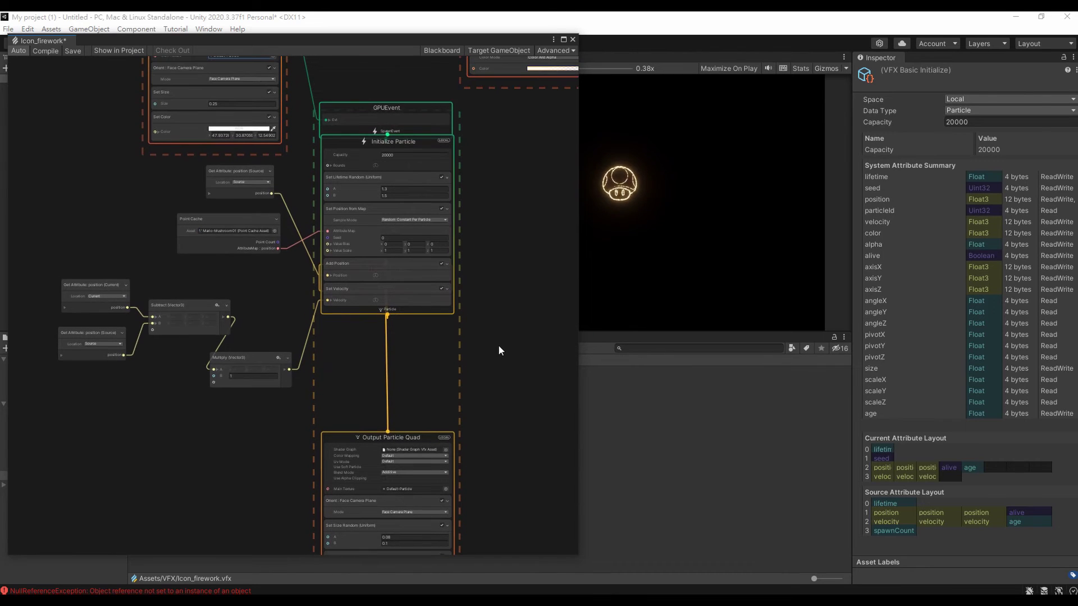
{"action": "left_click", "coordinate": [433, 132], "text": "shift"}
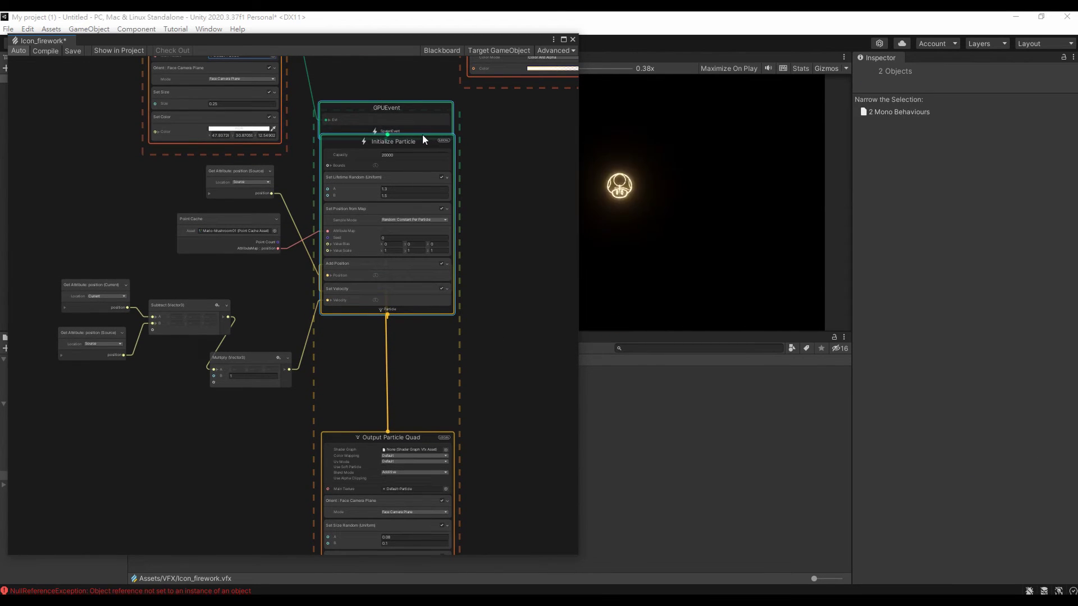
{"action": "left_click_drag", "start_coordinate": [422, 133], "coordinate": [420, 147]}
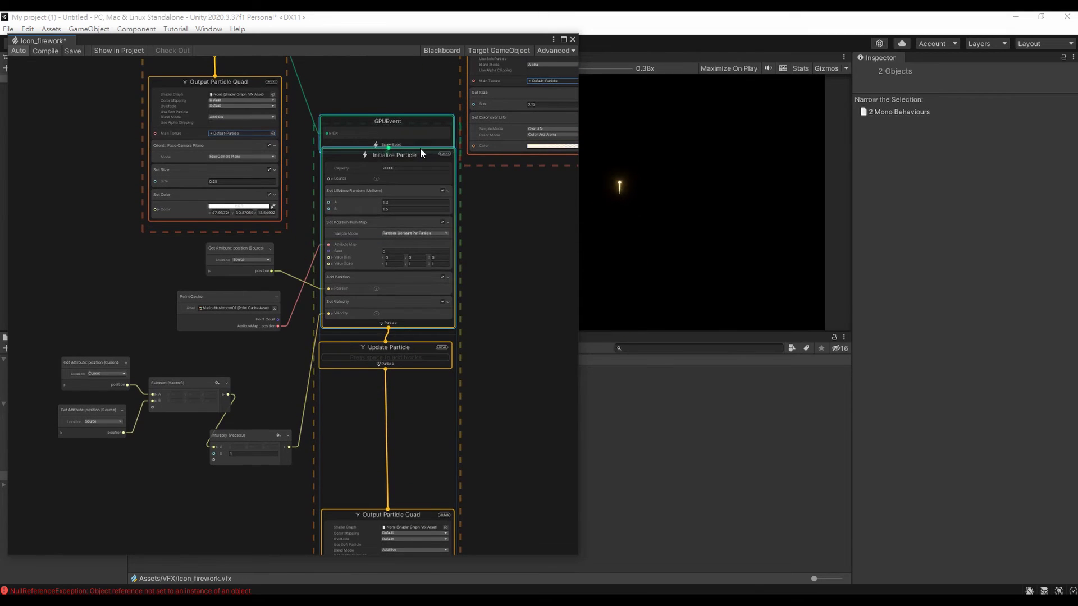
{"action": "left_click_drag", "start_coordinate": [412, 347], "coordinate": [414, 364]}
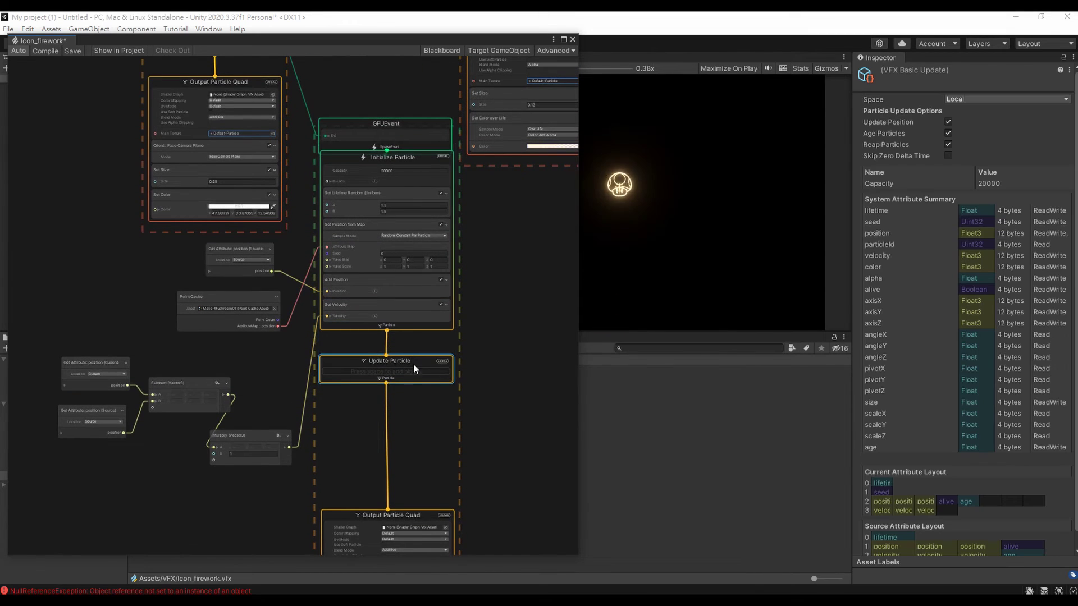
Add a Linear Drag block to Update Particle with Drag Coefficient 2.
{"action": "right_click", "coordinate": [409, 370]}
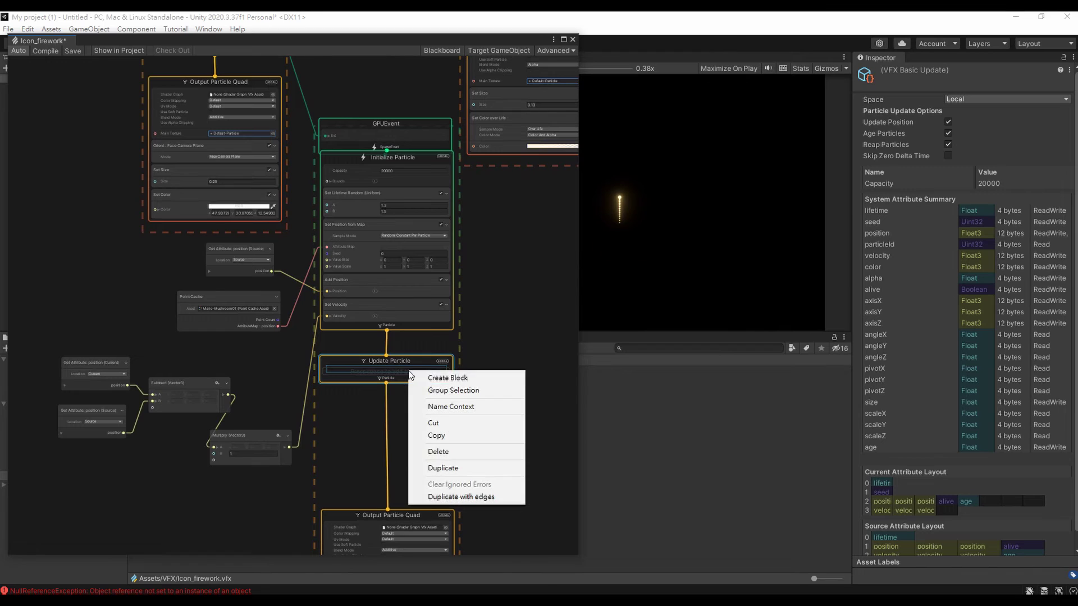
{"action": "left_click", "coordinate": [423, 377]}
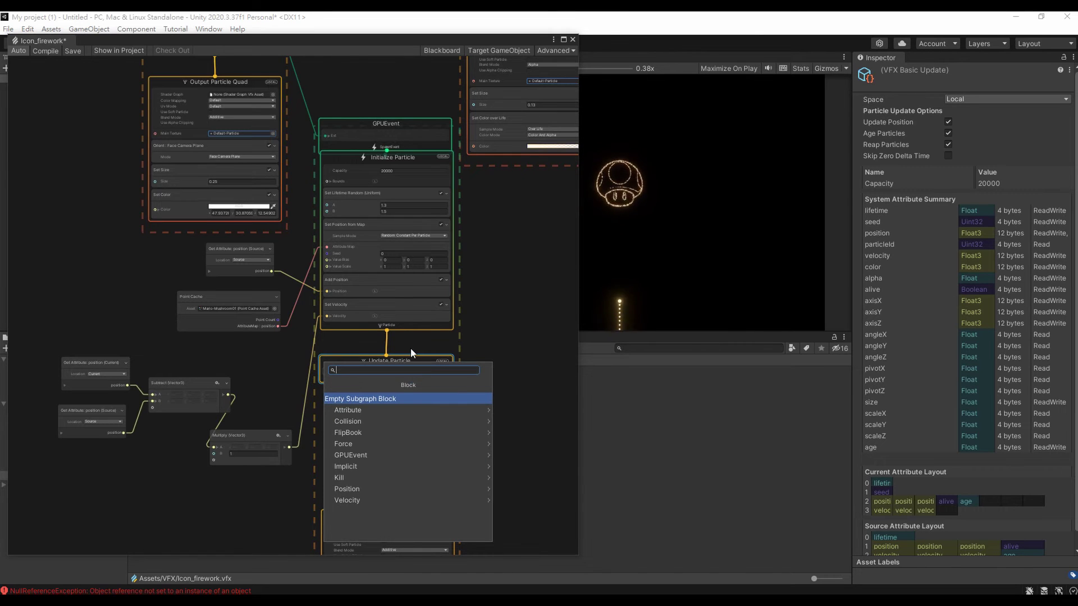
{"action": "type", "text": "linear"}
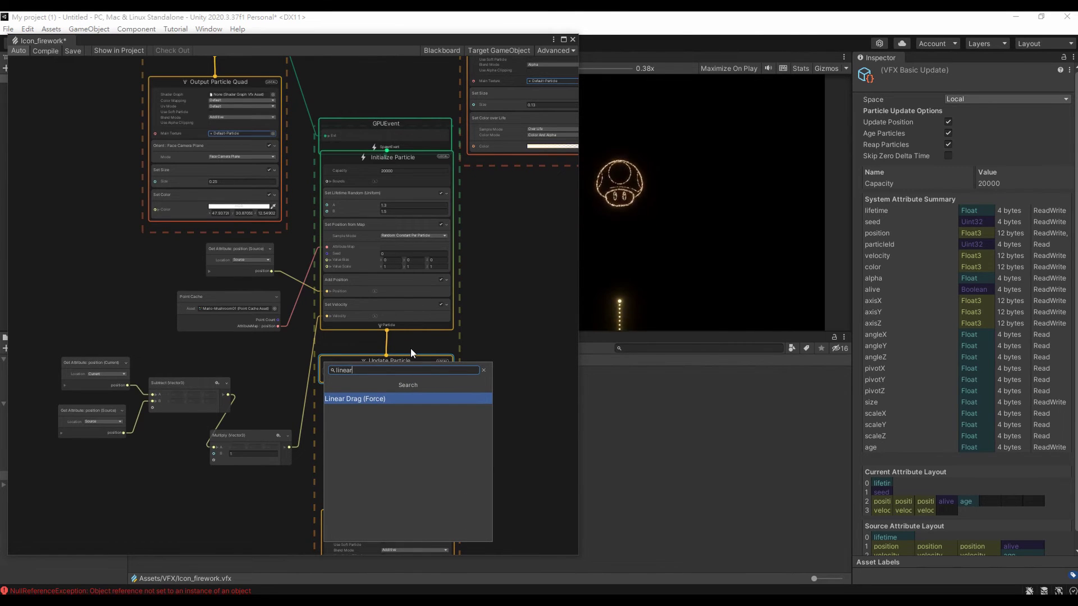
{"action": "left_click", "coordinate": [410, 400]}
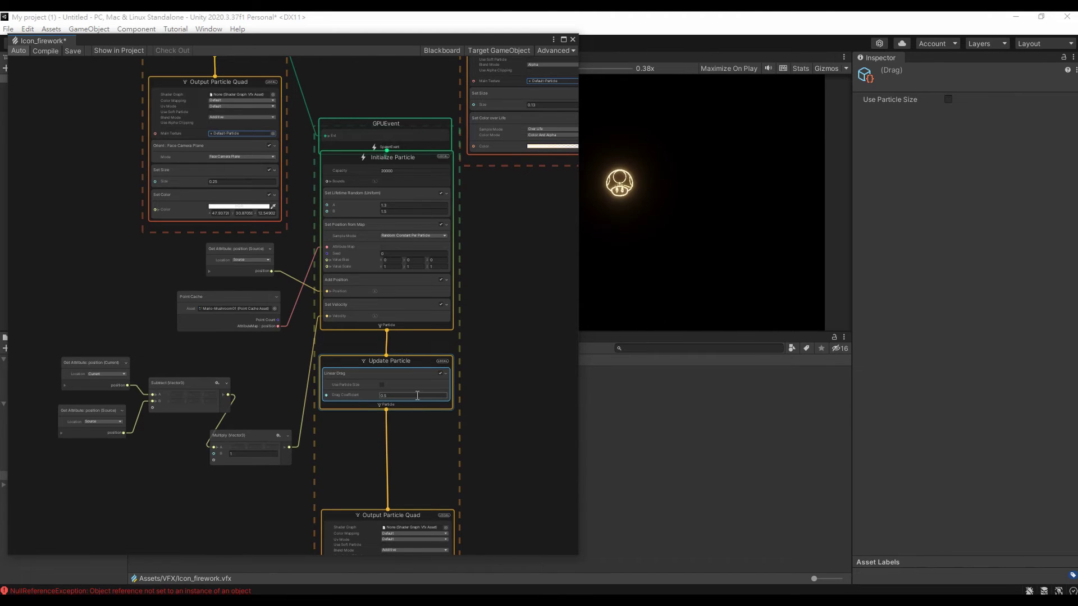
{"action": "left_click", "coordinate": [418, 396]}
{"action": "type", "text": "1"}
{"action": "scroll", "coordinate": [418, 396], "scroll_direction": "up", "scroll_amount": 3}
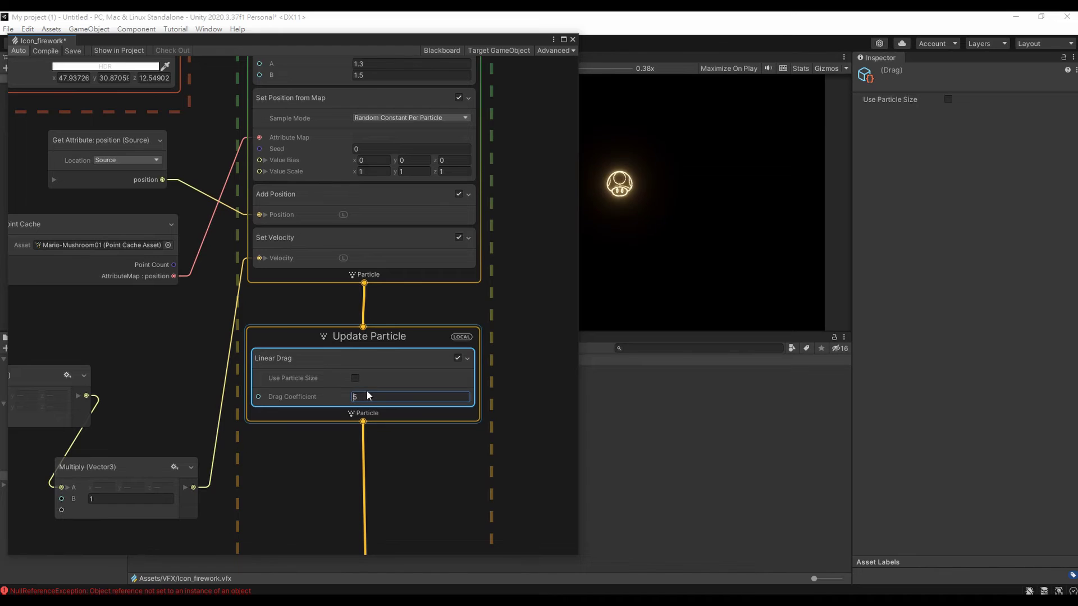
{"action": "type", "text": "3"}
{"action": "key", "text": "BackSpace"}
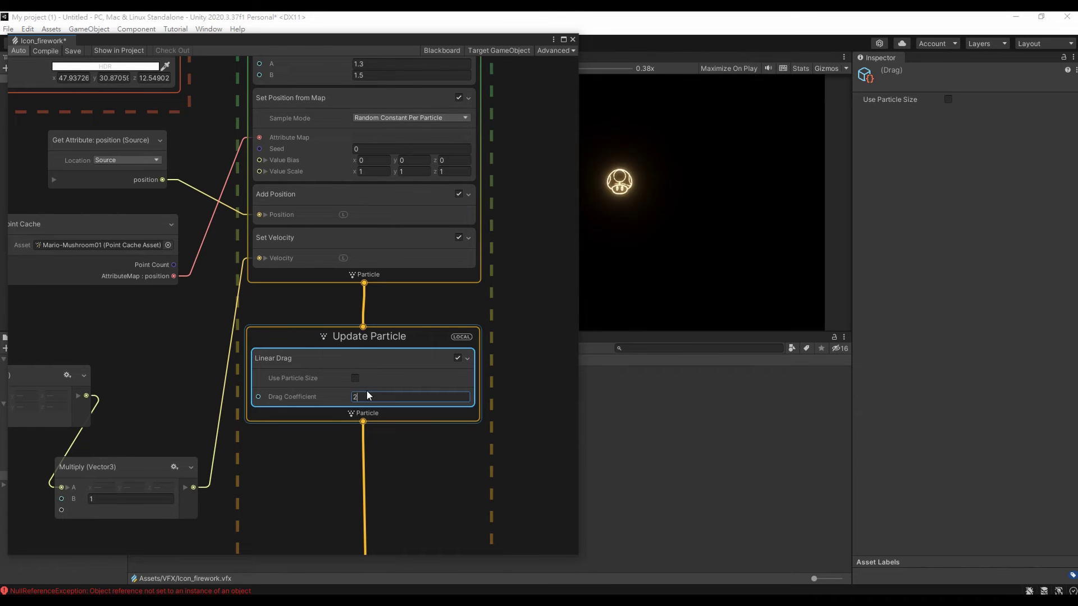
{"action": "left_click", "coordinate": [397, 414]}
Add a Gravity block to Update Particle and change Force y from -9.81 to -1.
{"action": "right_click", "coordinate": [397, 413]}
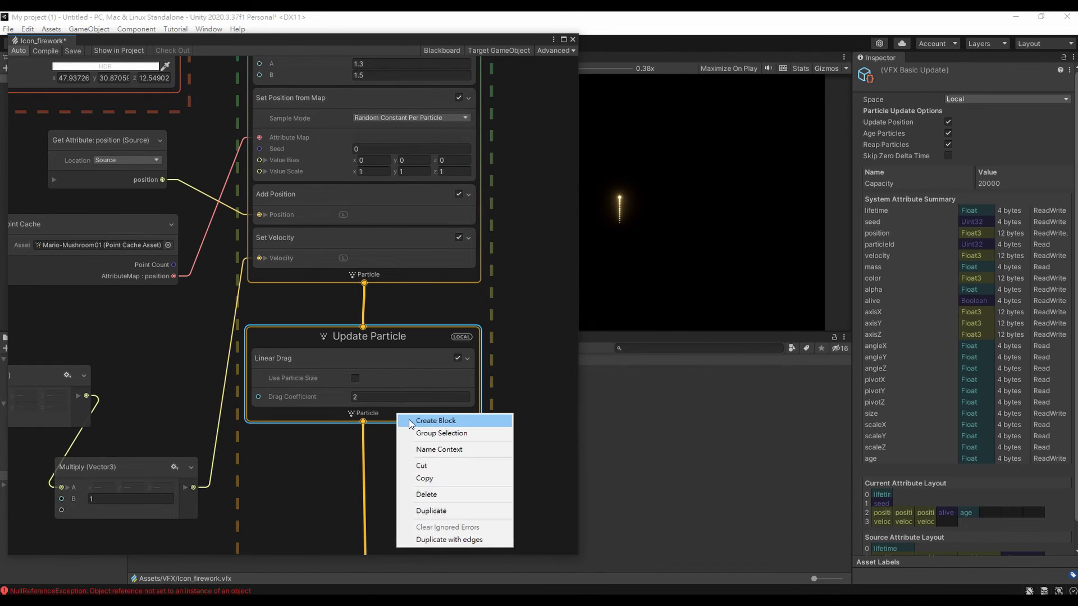
{"action": "left_click", "coordinate": [409, 420]}
{"action": "type", "text": "gra"}
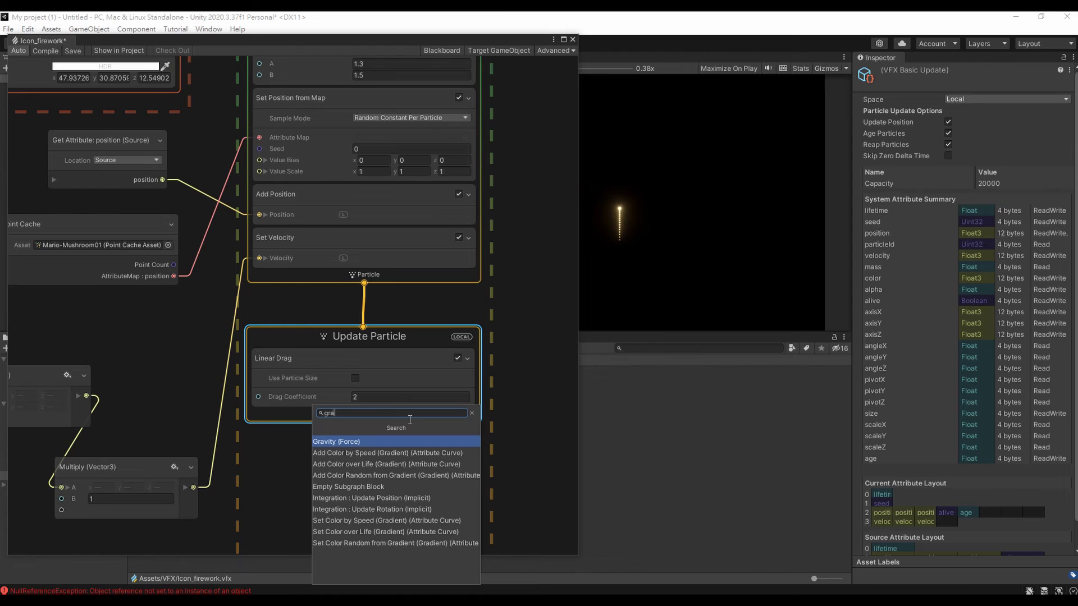
{"action": "left_click", "coordinate": [409, 441]}
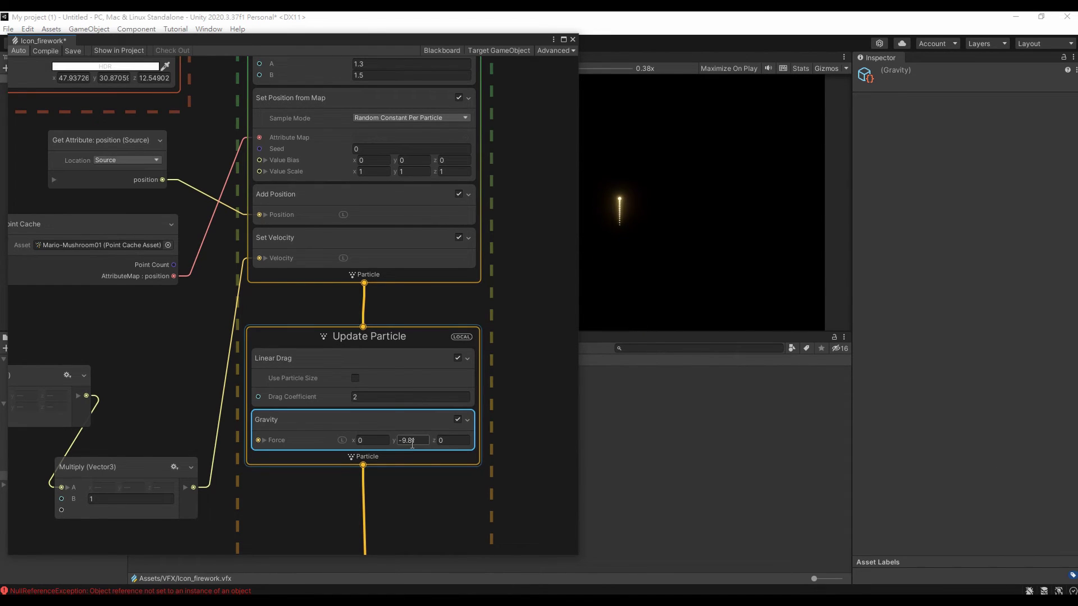
{"action": "left_click", "coordinate": [412, 441]}
{"action": "type", "text": "-1"}
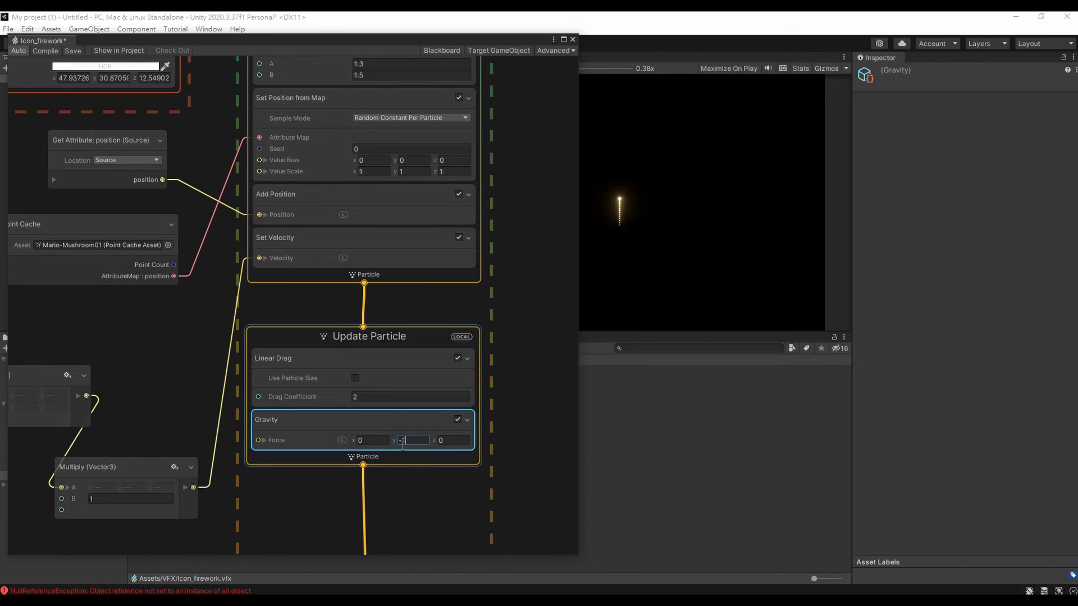
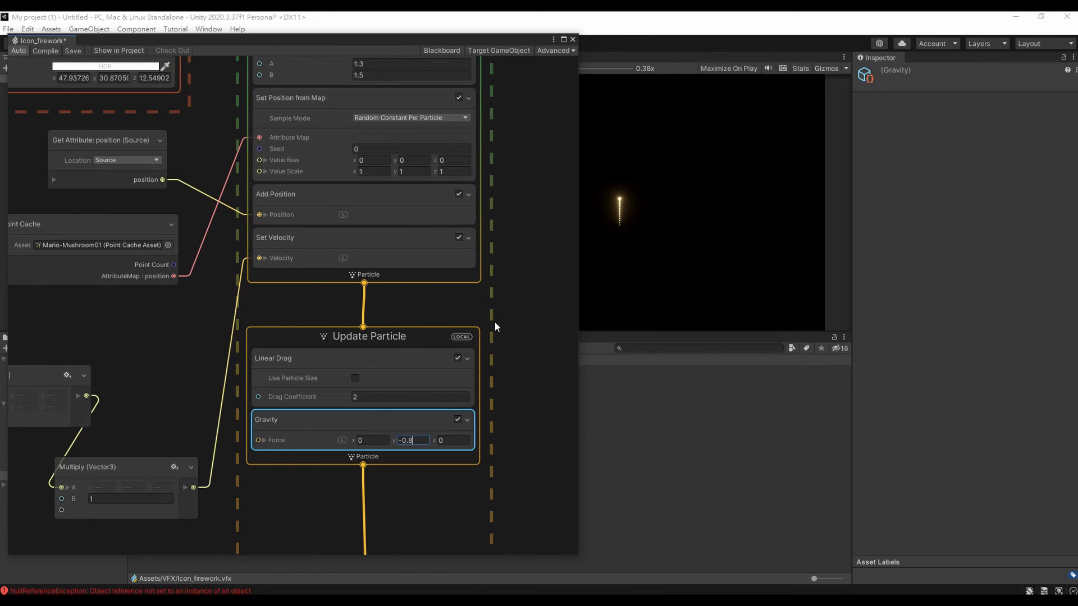
Add a Trigger Event Rate (Over Time) block with rate 10 to Update Particle, below Gravity.
{"action": "middle_click_drag", "start_coordinate": [512, 397], "coordinate": [507, 254]}
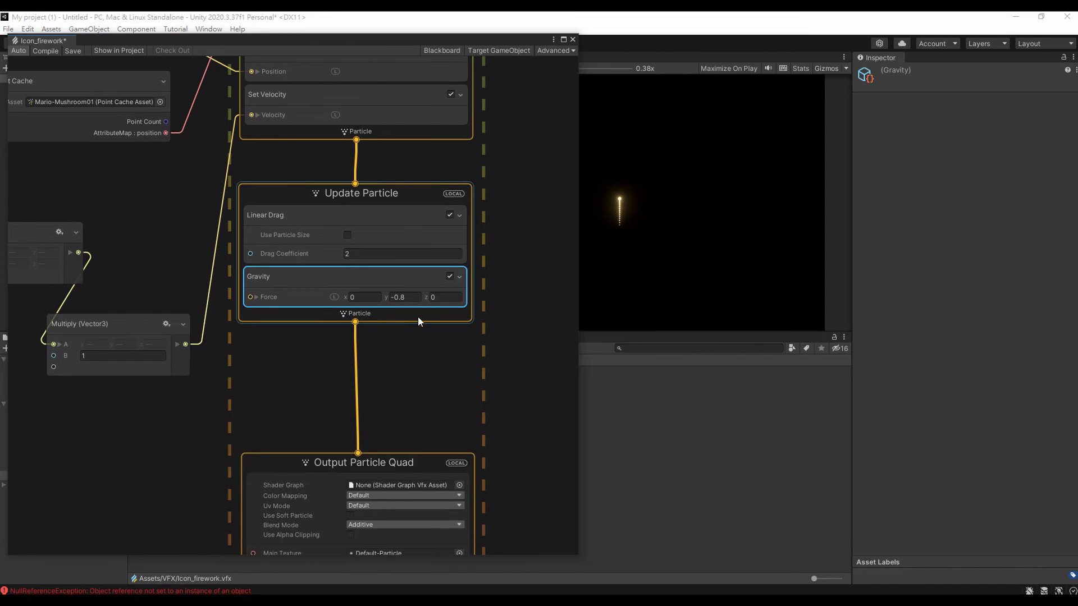
{"action": "right_click", "coordinate": [419, 314]}
{"action": "left_click", "coordinate": [432, 321]}
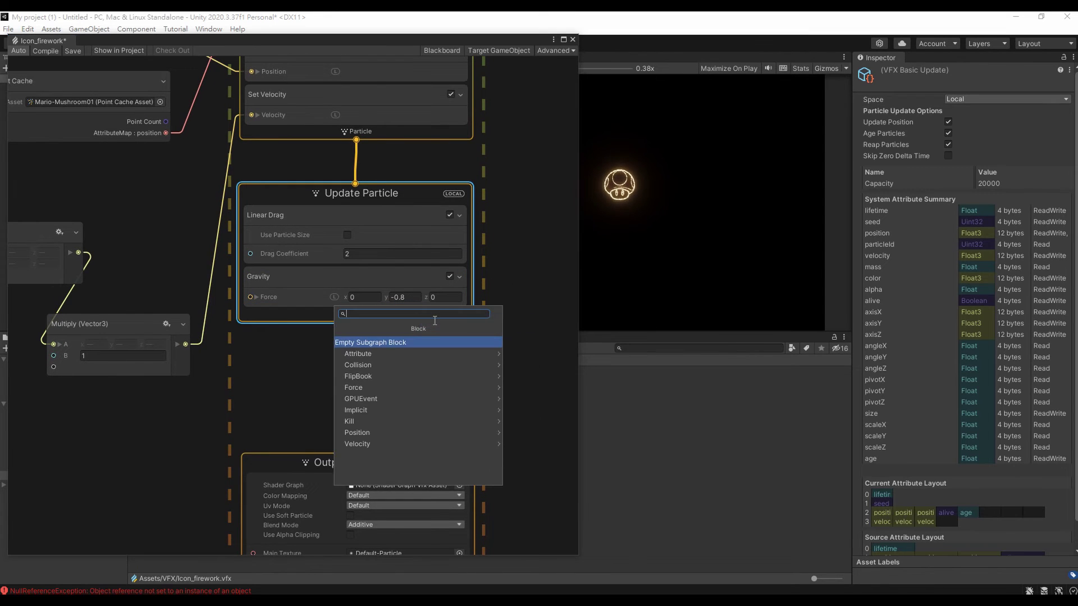
{"action": "type", "text": "trigg"}
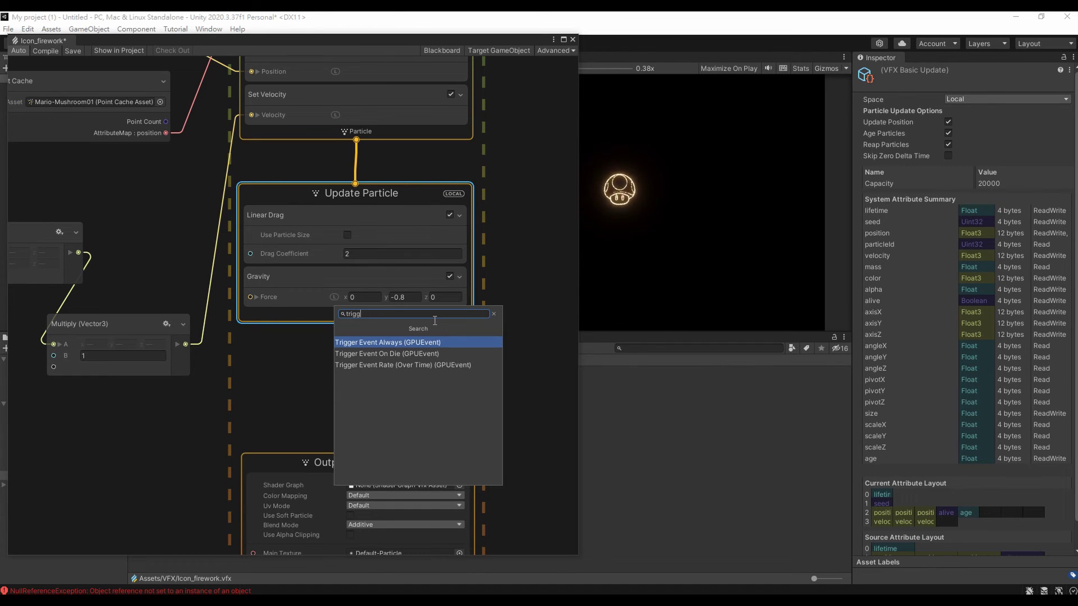
{"action": "left_click", "coordinate": [406, 364]}
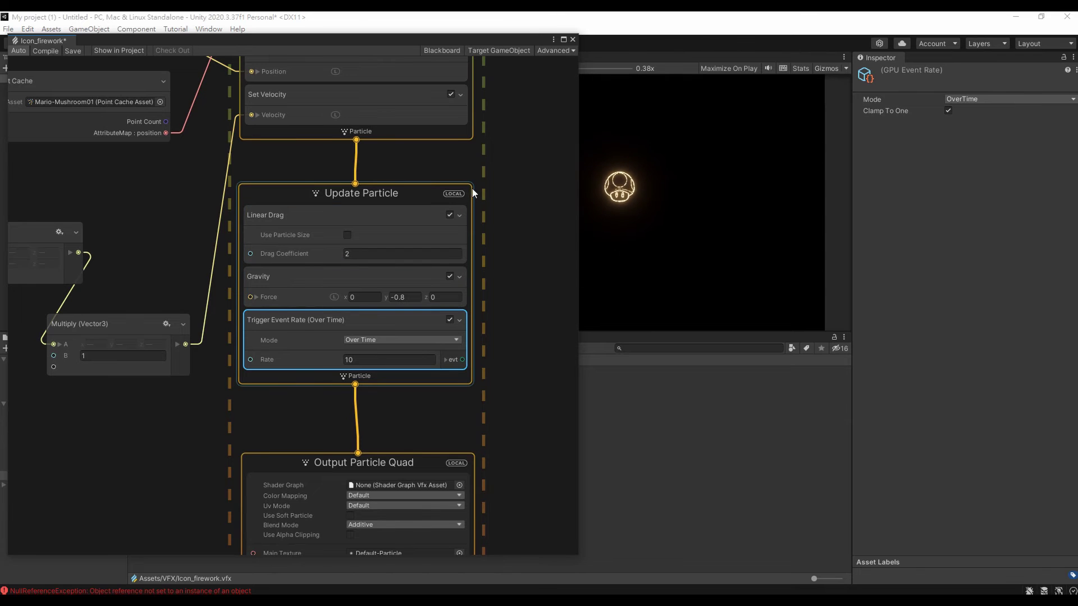
{"action": "scroll", "coordinate": [482, 420], "scroll_direction": "down", "scroll_amount": 2}
{"action": "scroll", "coordinate": [494, 395], "scroll_direction": "down", "scroll_amount": 2}
{"action": "scroll", "coordinate": [494, 396], "scroll_direction": "down", "scroll_amount": 2}
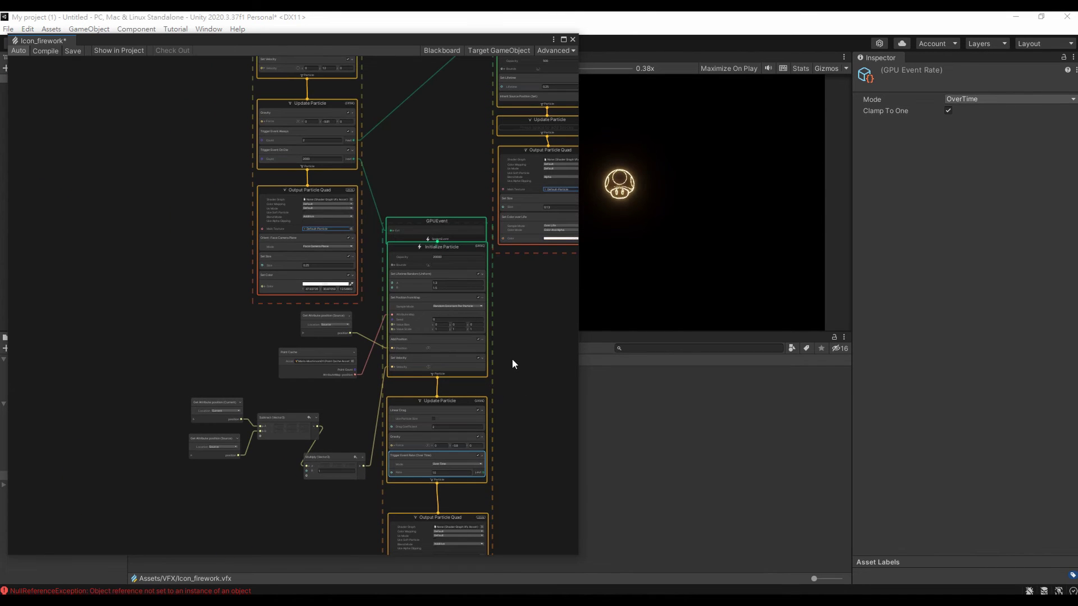
Create a GPUEvent context connected to the trigger block's evt output.
{"action": "mouse_move", "coordinate": [517, 345]}
{"action": "middle_mouse_down"}
{"action": "mouse_move", "coordinate": [485, 409]}
{"action": "mouse_move", "coordinate": [364, 453]}
{"action": "mouse_move", "coordinate": [421, 596]}
{"action": "middle_mouse_up"}
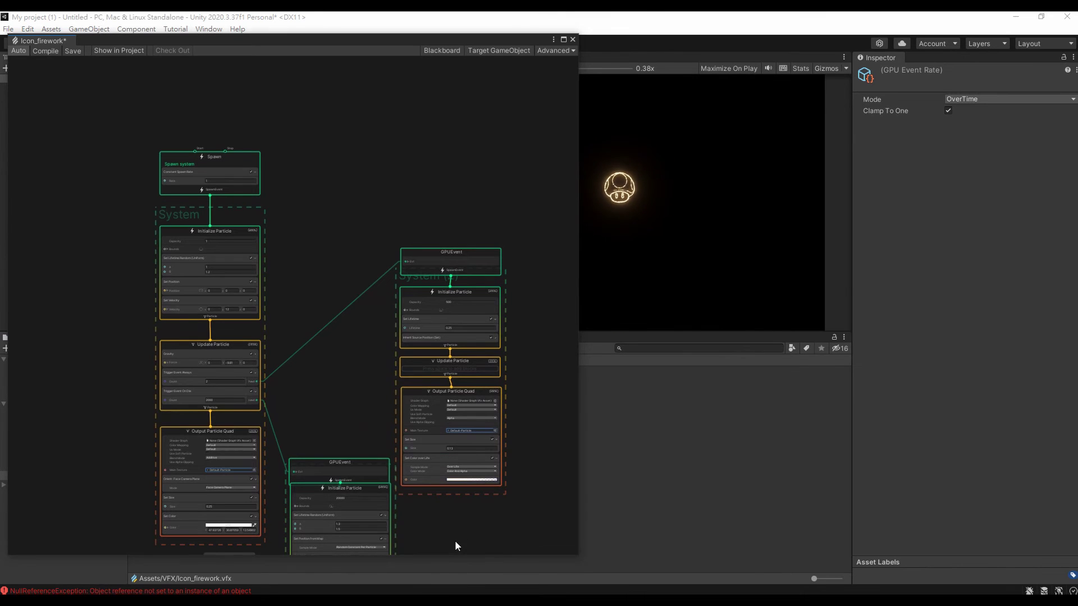
{"action": "middle_click_drag", "start_coordinate": [455, 541], "coordinate": [402, 244]}
{"action": "scroll", "coordinate": [409, 313], "scroll_direction": "up", "scroll_amount": 3}
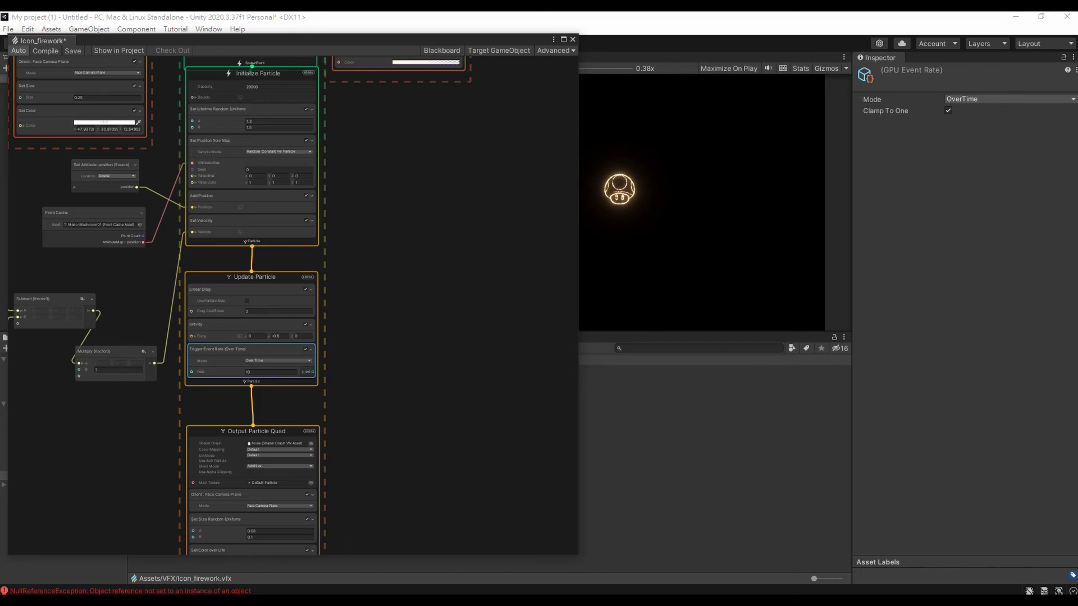
{"action": "scroll", "coordinate": [369, 272], "scroll_direction": "up", "scroll_amount": 3}
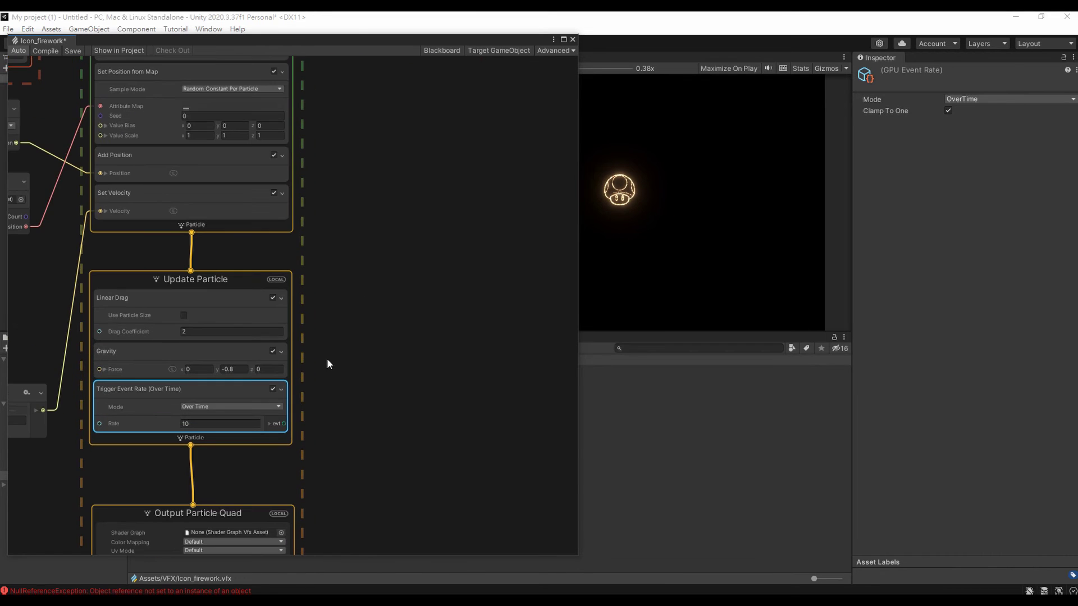
{"action": "middle_click_drag", "start_coordinate": [358, 416], "coordinate": [430, 316]}
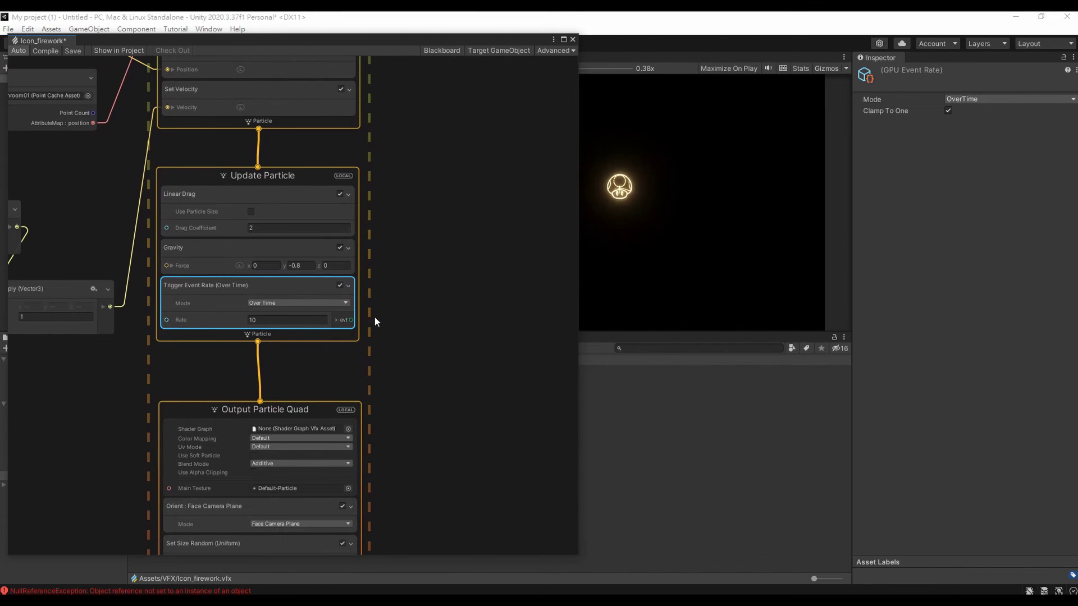
{"action": "left_click_drag", "start_coordinate": [360, 321], "coordinate": [404, 299]}
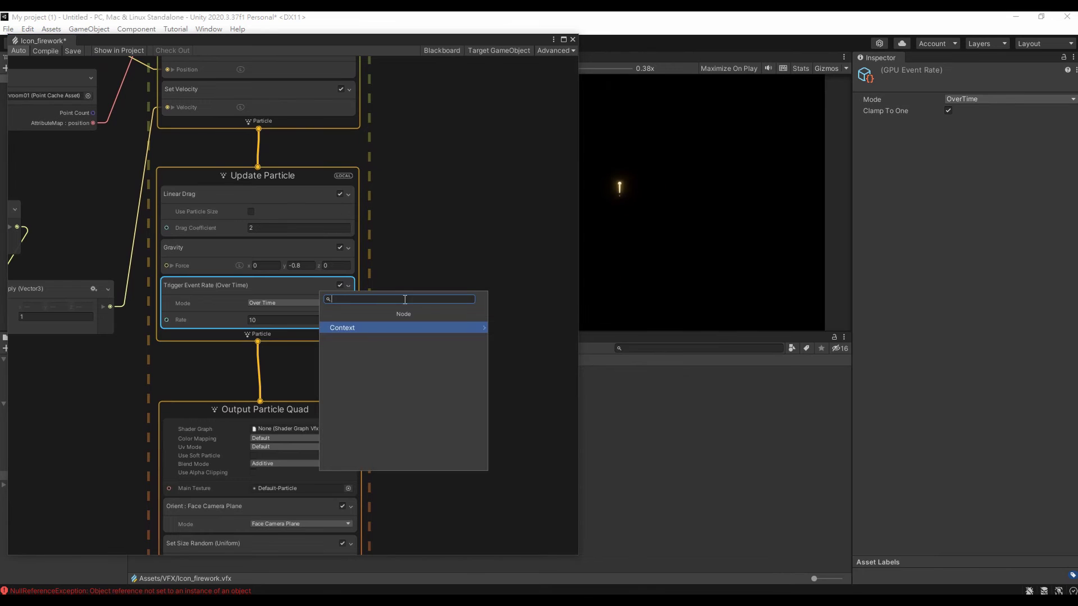
{"action": "left_click", "coordinate": [417, 329]}
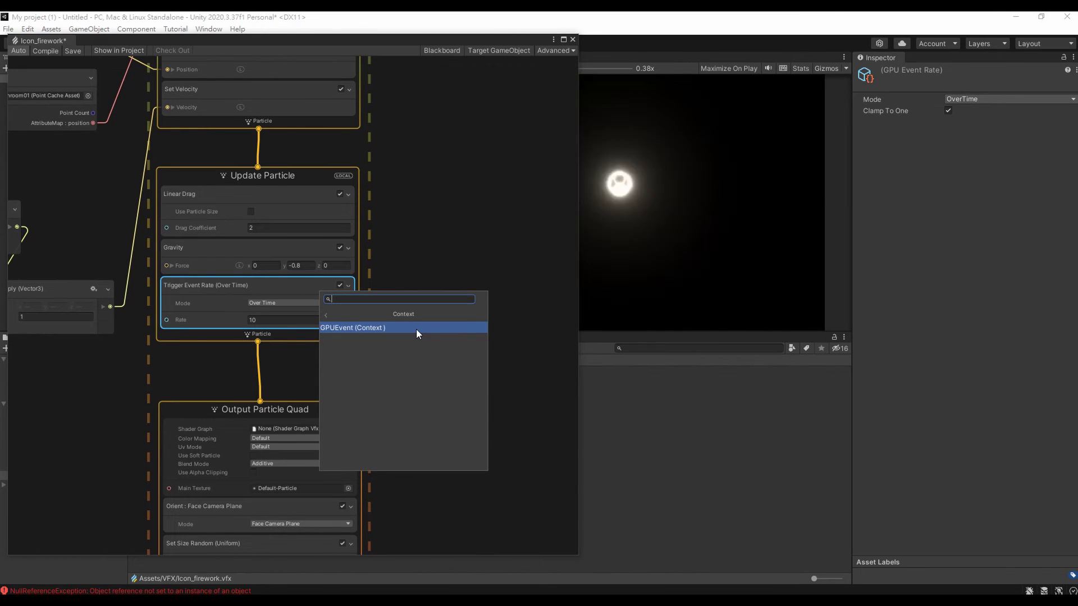
{"action": "left_click", "coordinate": [416, 329]}
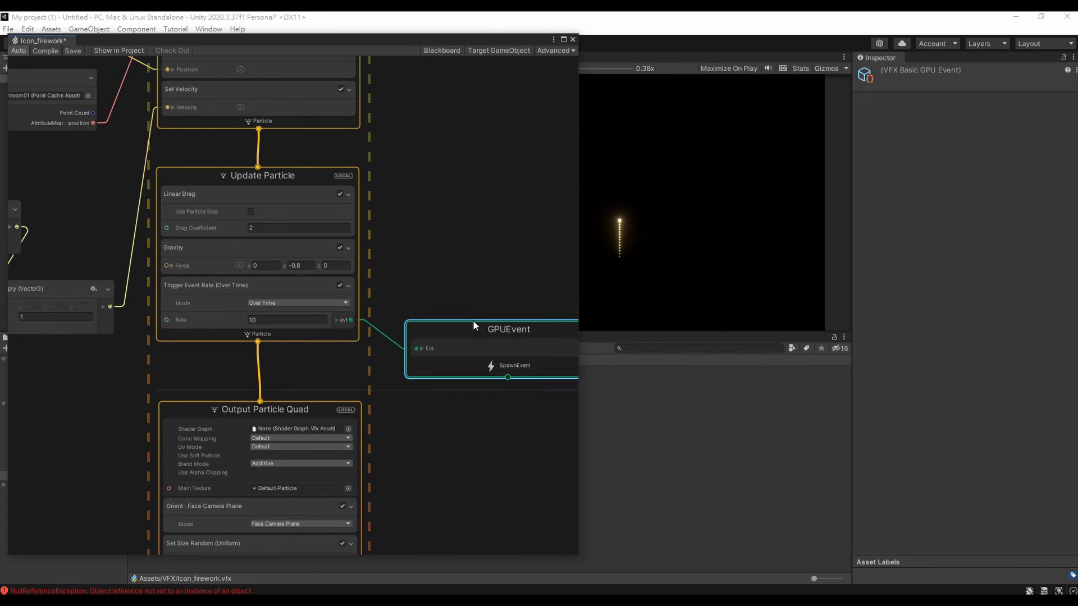
Reposition the GPUEvent context and link an Initialize Particle Strip context from its SpawnEvent output.
{"action": "left_click_drag", "start_coordinate": [472, 324], "coordinate": [460, 237]}
{"action": "middle_click_drag", "start_coordinate": [455, 371], "coordinate": [375, 289]}
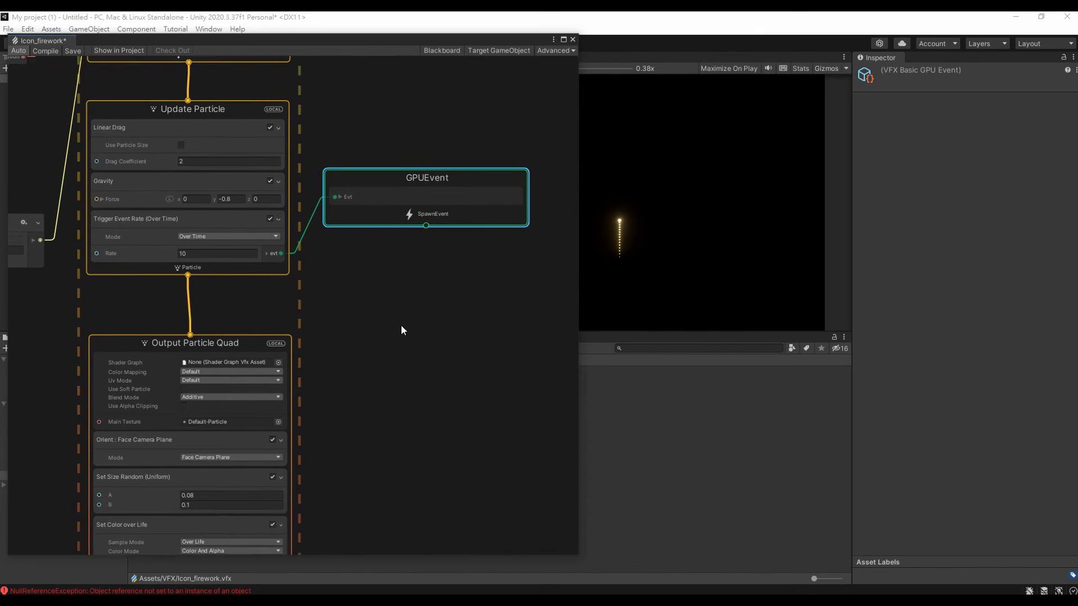
{"action": "left_click_drag", "start_coordinate": [396, 183], "coordinate": [401, 214]}
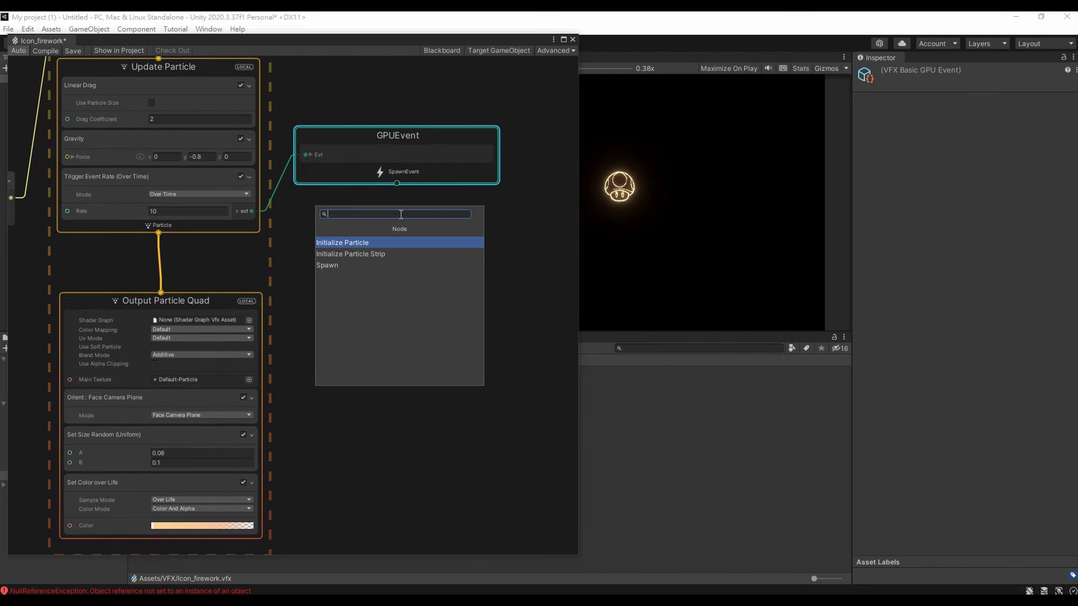
{"action": "left_click", "coordinate": [395, 253]}
{"action": "left_click_drag", "start_coordinate": [412, 239], "coordinate": [412, 225]}
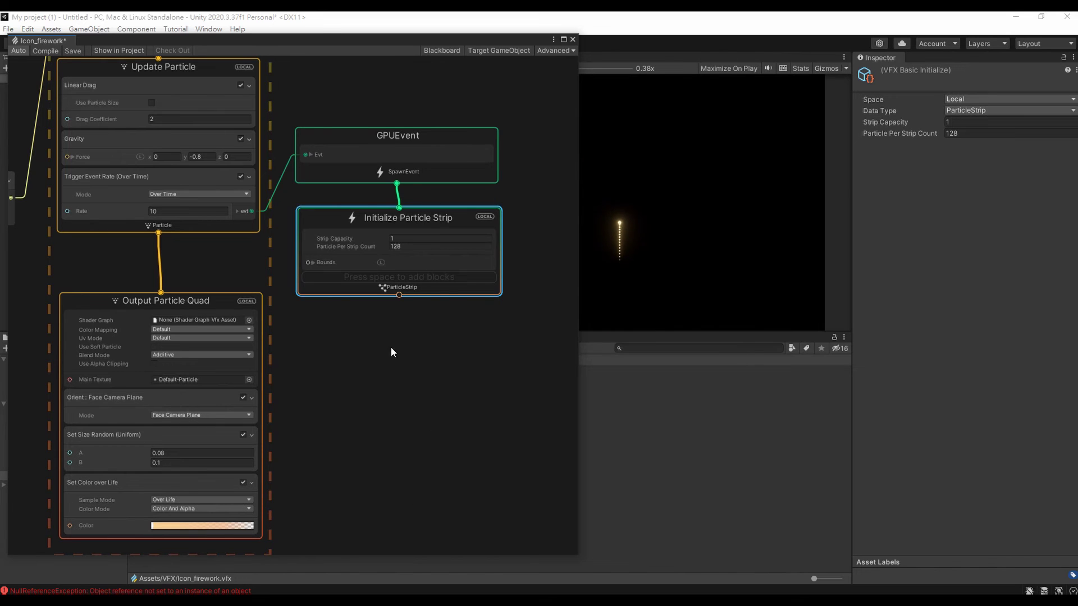
Add an Inherit Source Position (Set) block to Initialize Particle Strip.
{"action": "right_click", "coordinate": [447, 289]}
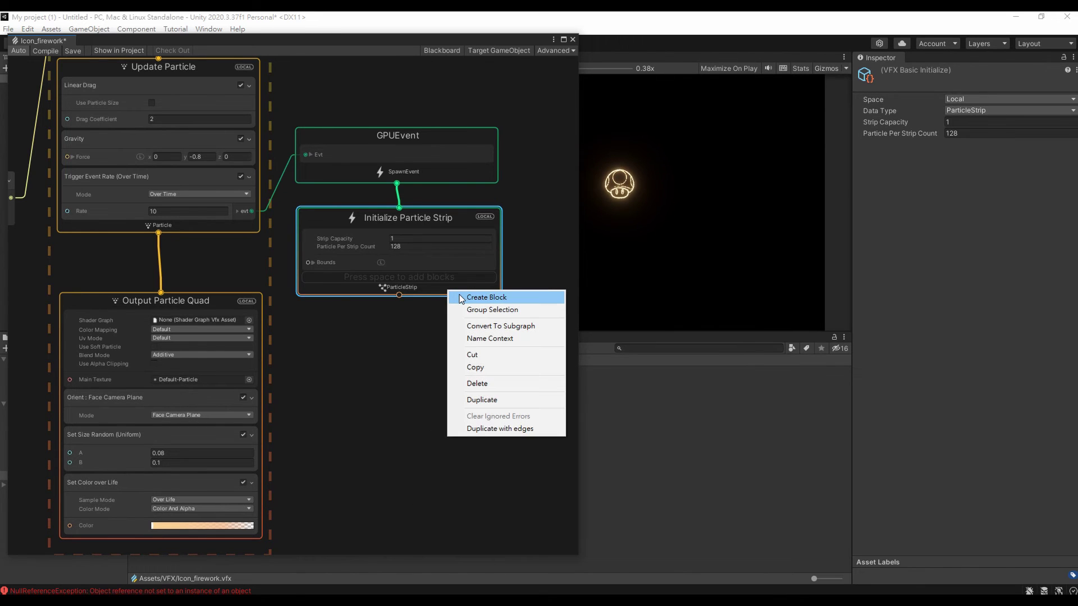
{"action": "left_click", "coordinate": [462, 299]}
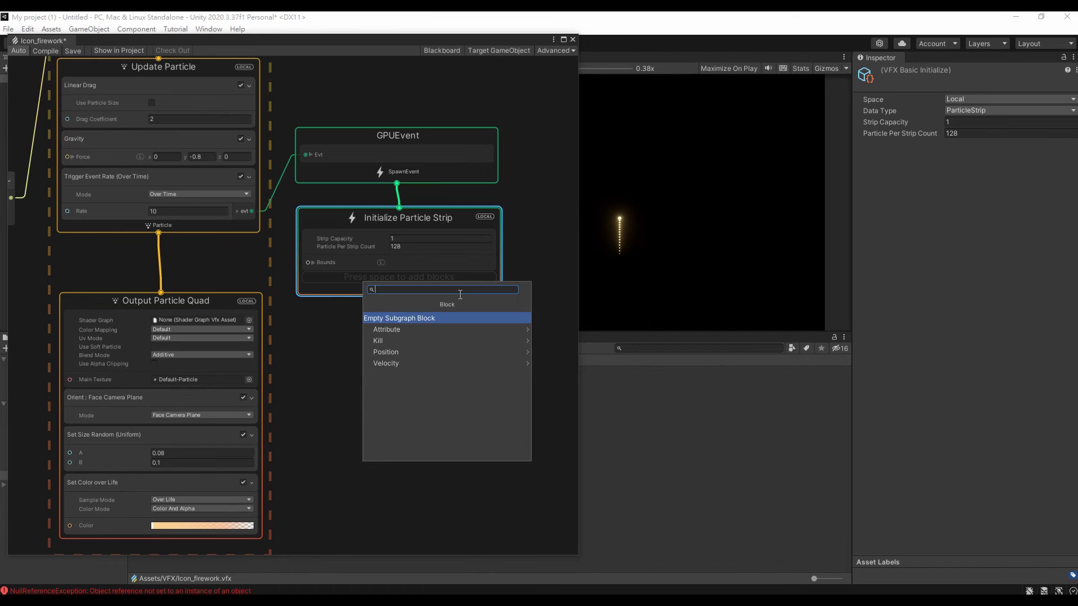
{"action": "type", "text": "i"}
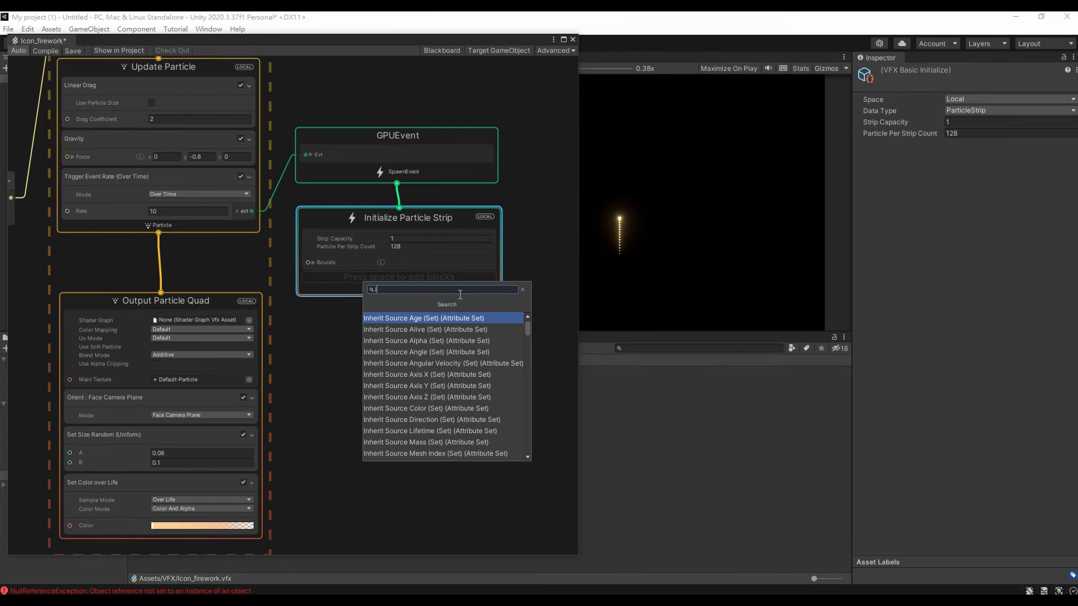
{"action": "type", "text": "nher sou"}
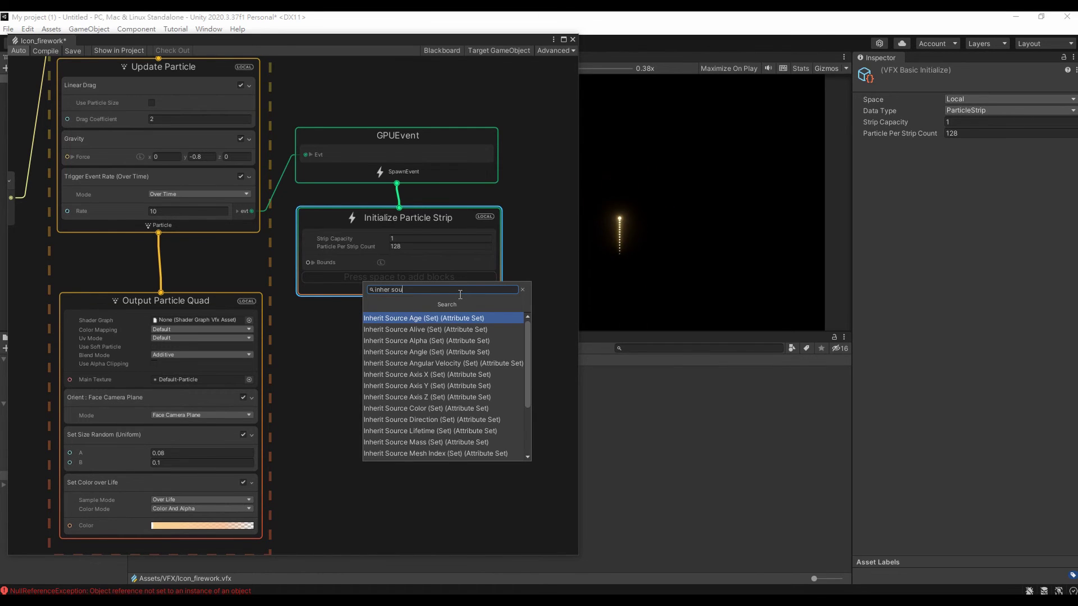
{"action": "type", "text": " po"}
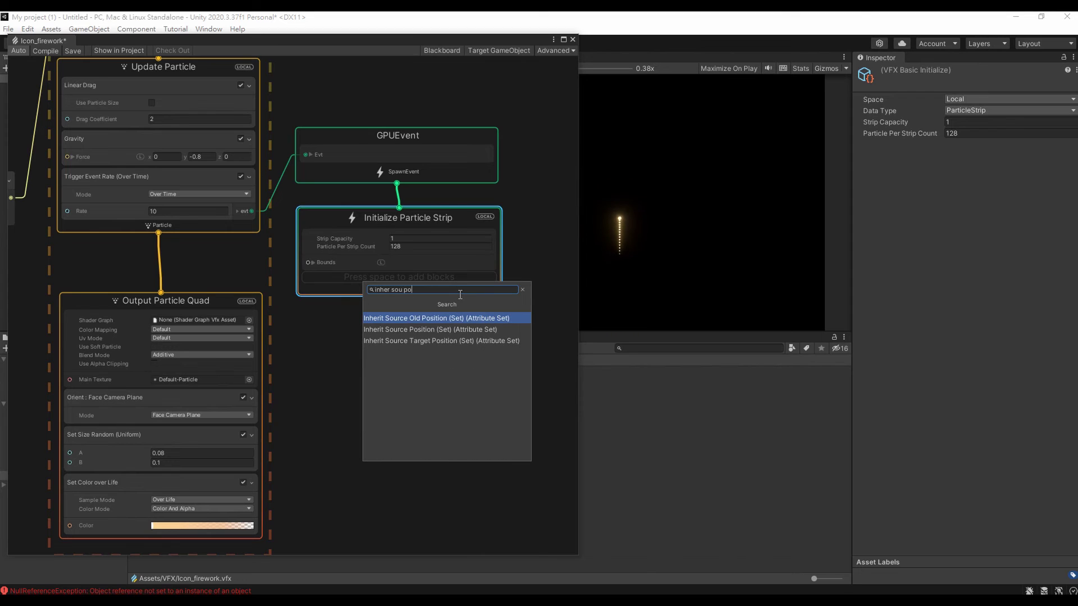
{"action": "left_click", "coordinate": [443, 329]}
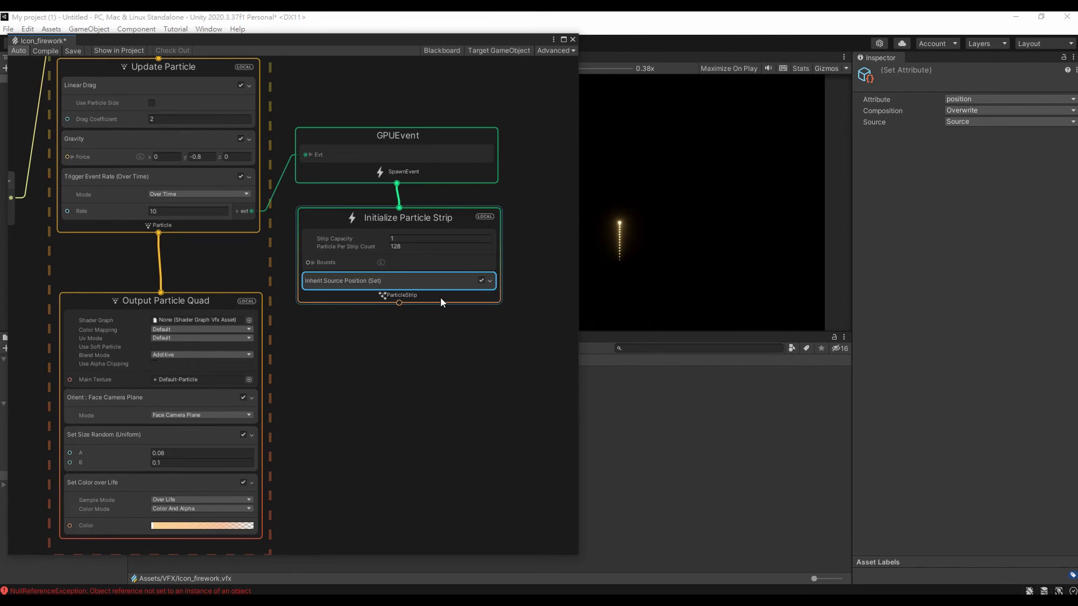
Add a Set Lifetime block with lifetime 1 to the particle strip.
{"action": "right_click", "coordinate": [442, 297]}
{"action": "left_click", "coordinate": [451, 302]}
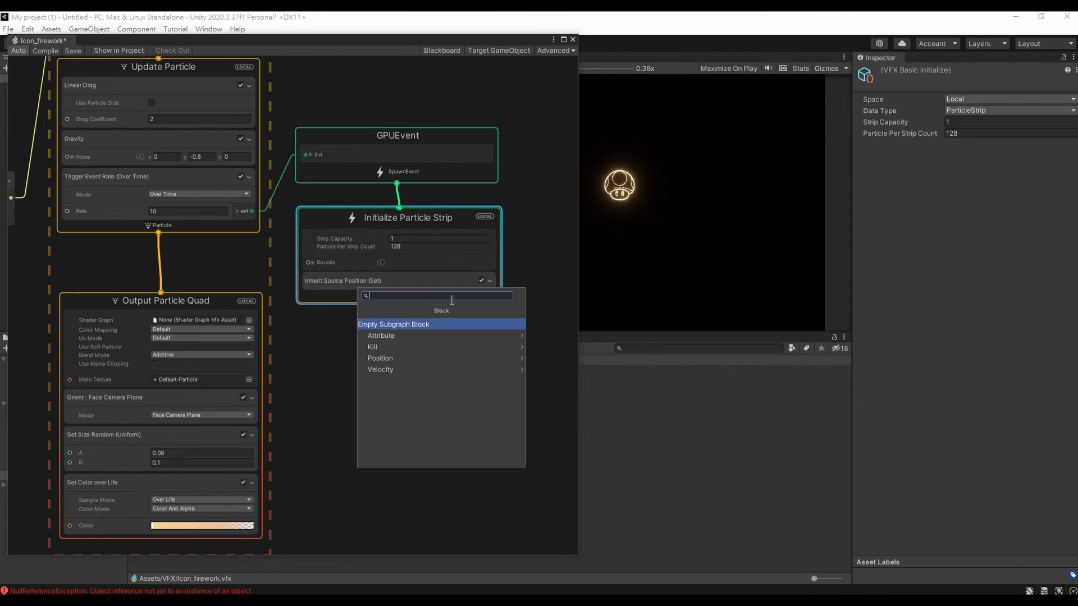
{"action": "type", "text": "set l"}
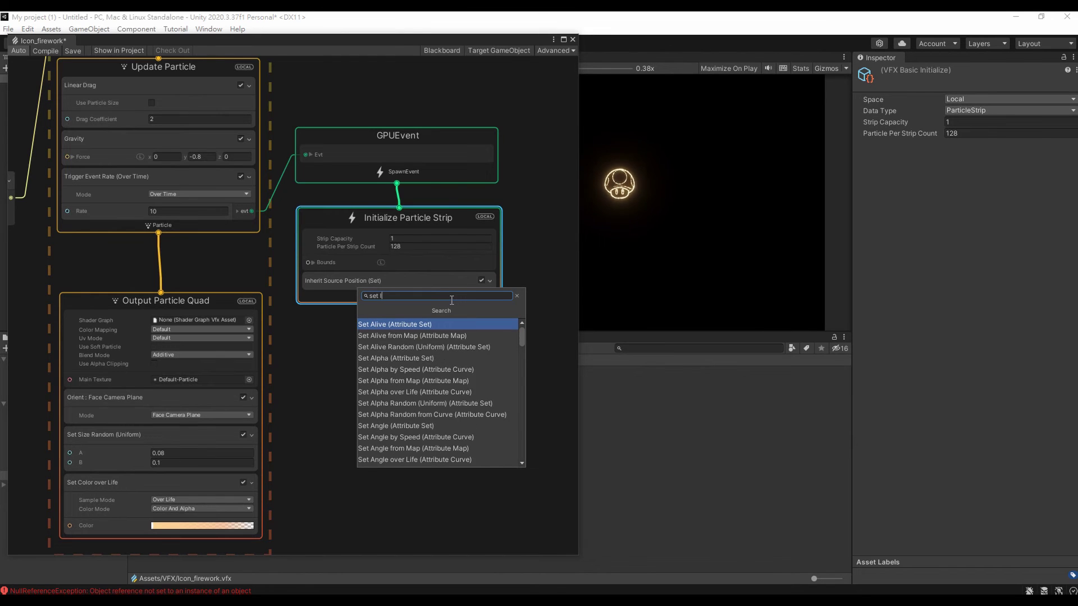
{"action": "type", "text": "ife"}
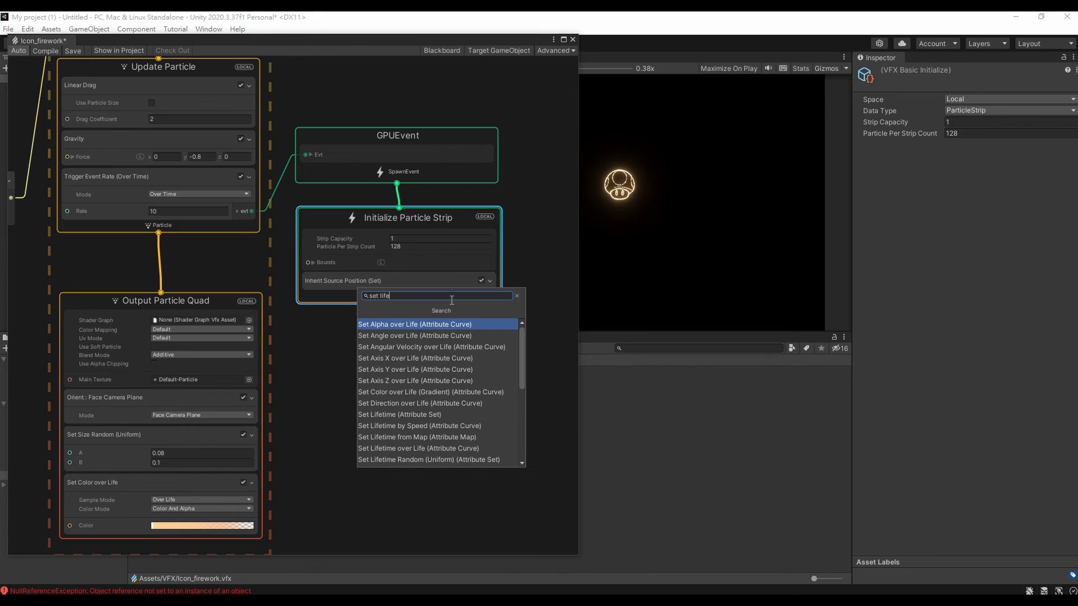
{"action": "left_click", "coordinate": [432, 415]}
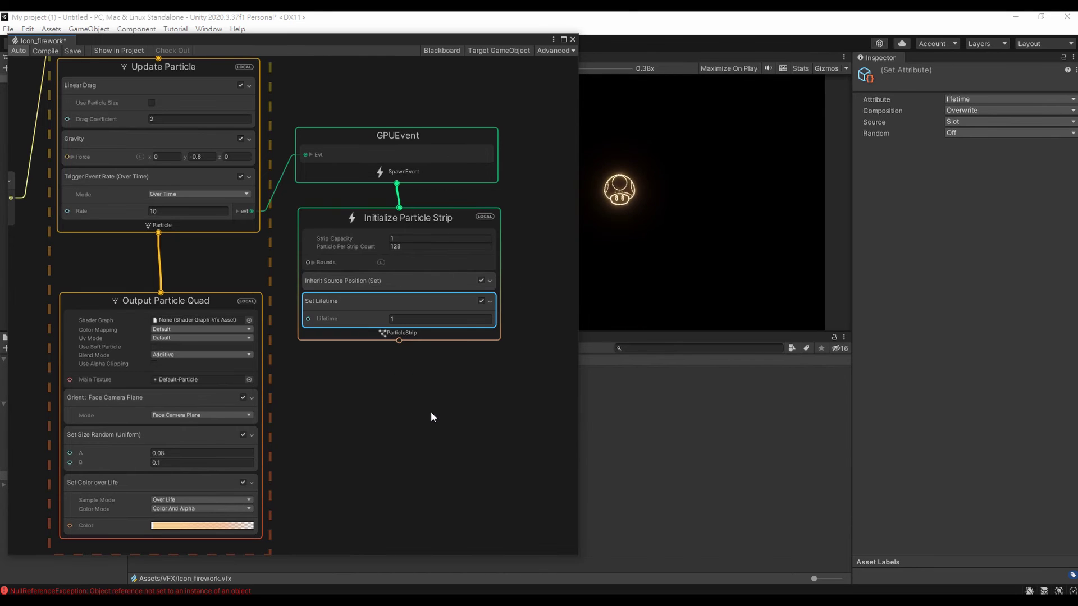
Add a Set Size block with size 0.1 to the particle strip.
{"action": "right_click", "coordinate": [462, 336]}
{"action": "left_click", "coordinate": [472, 342]}
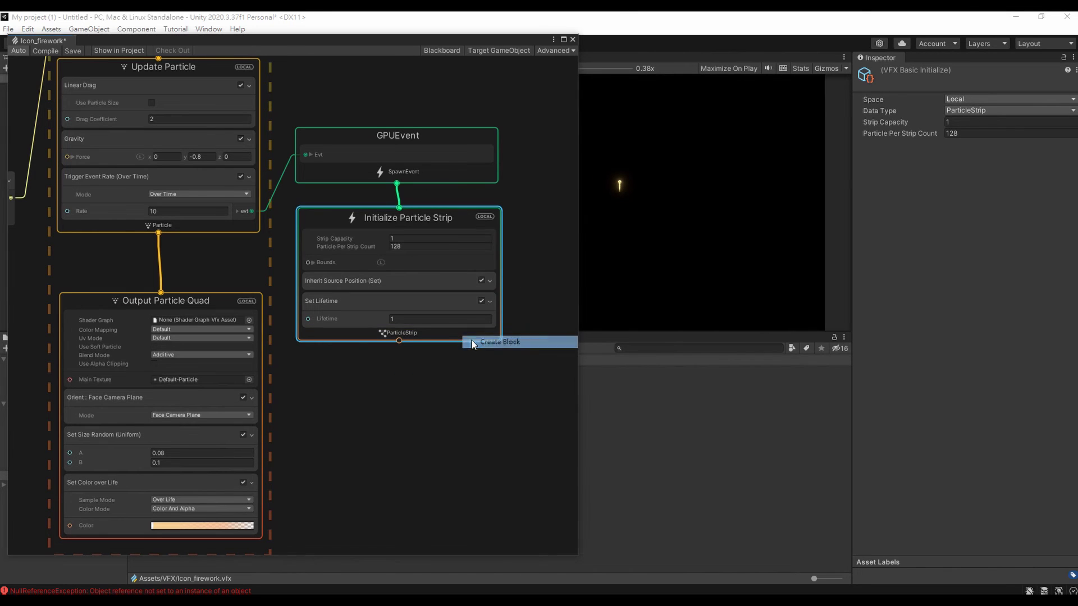
{"action": "type", "text": "set size"}
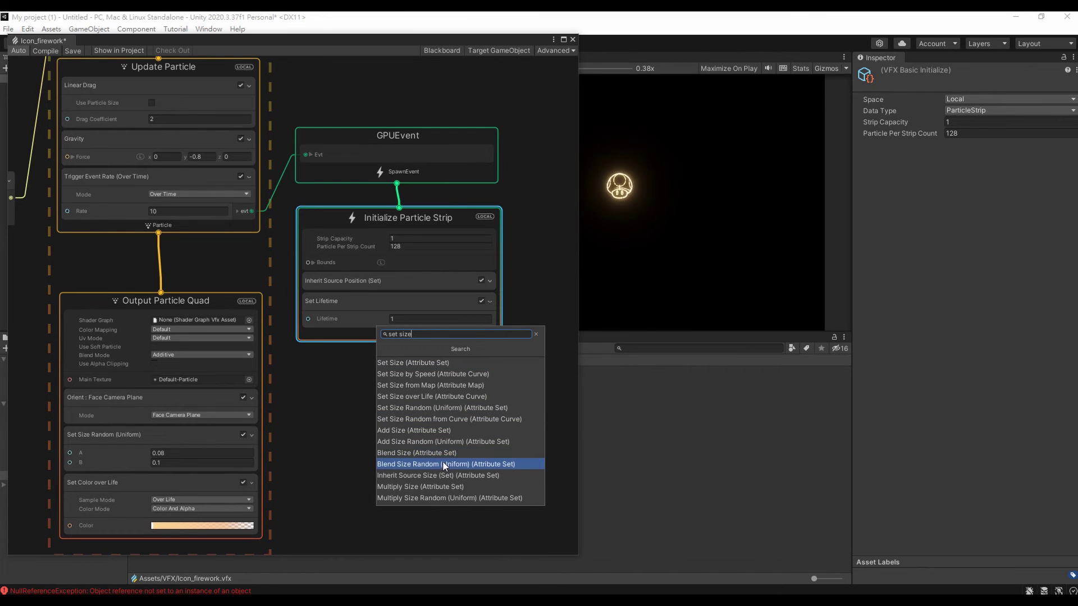
{"action": "left_click", "coordinate": [470, 361]}
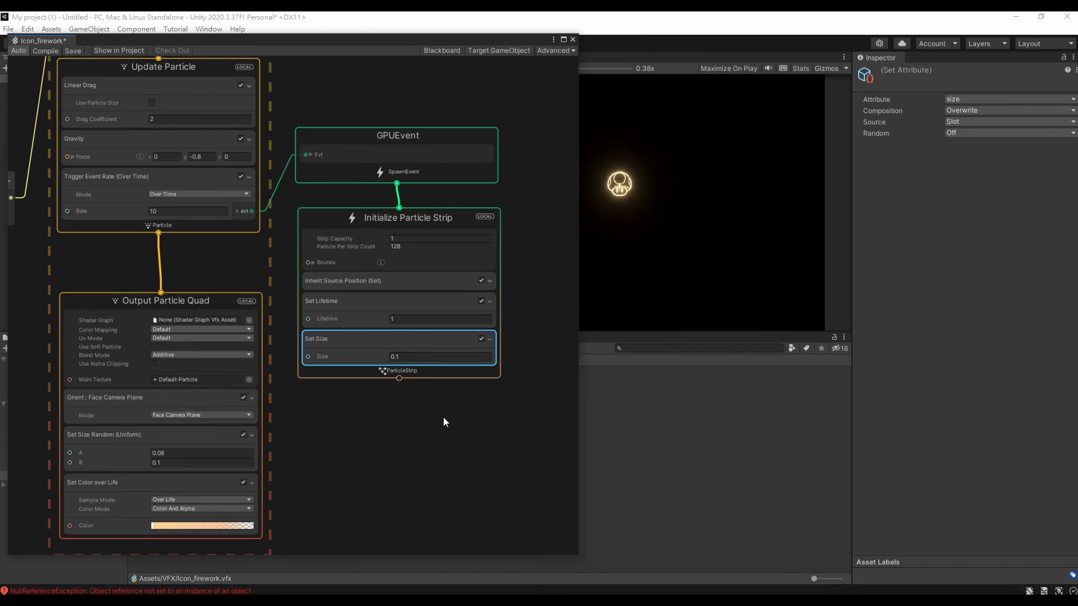
{"action": "middle_click_drag", "start_coordinate": [436, 429], "coordinate": [435, 289]}
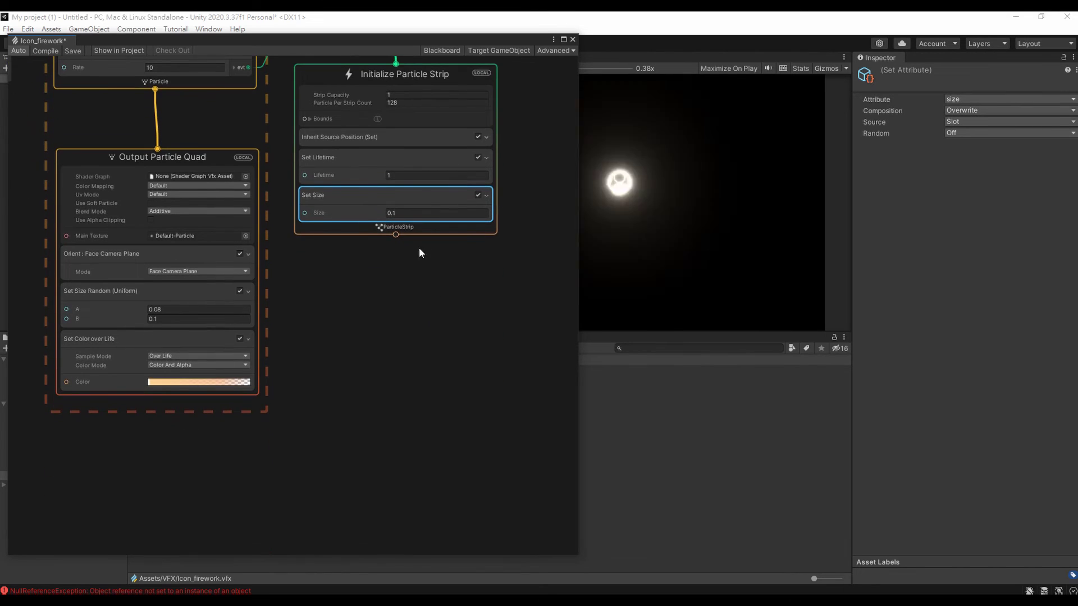
Chain an Update Particle Strip context and an Output ParticleStrip Quad after the strip initialization.
{"action": "left_click_drag", "start_coordinate": [398, 235], "coordinate": [397, 251]}
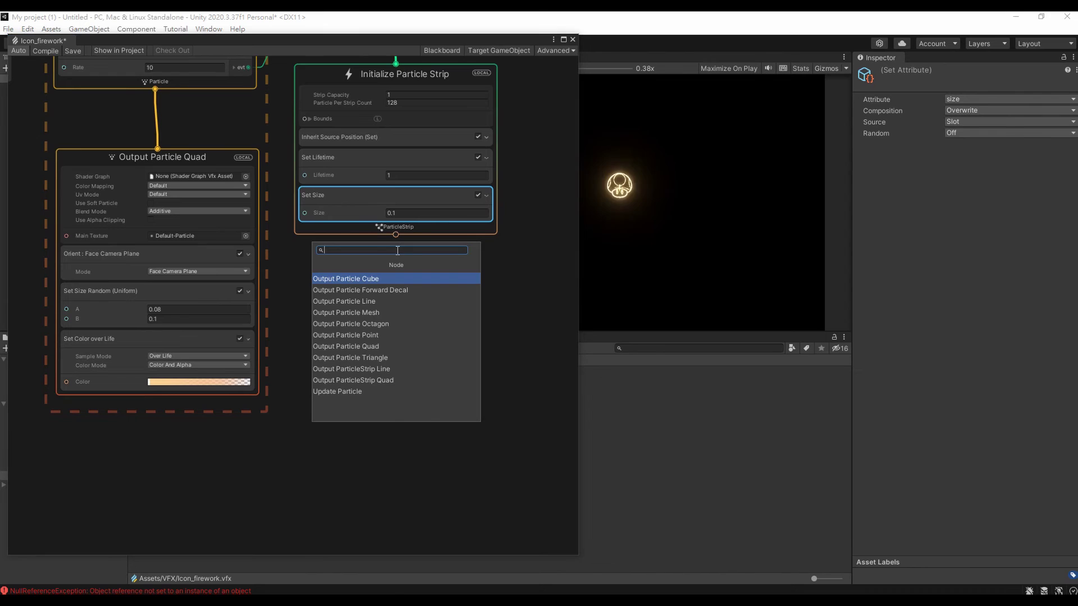
{"action": "left_click", "coordinate": [345, 391]}
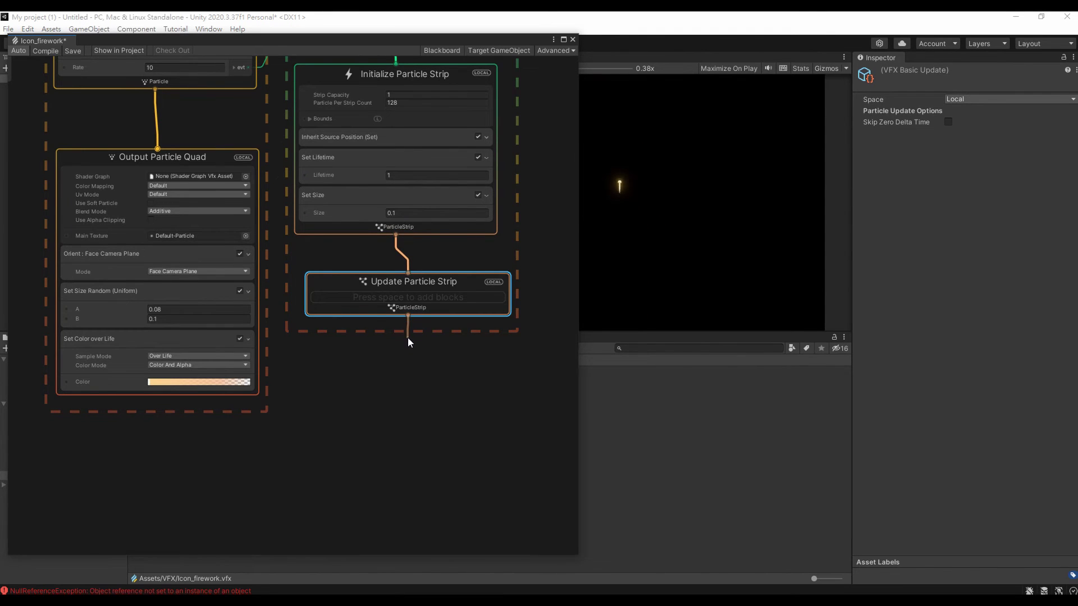
{"action": "left_click_drag", "start_coordinate": [408, 315], "coordinate": [408, 338]}
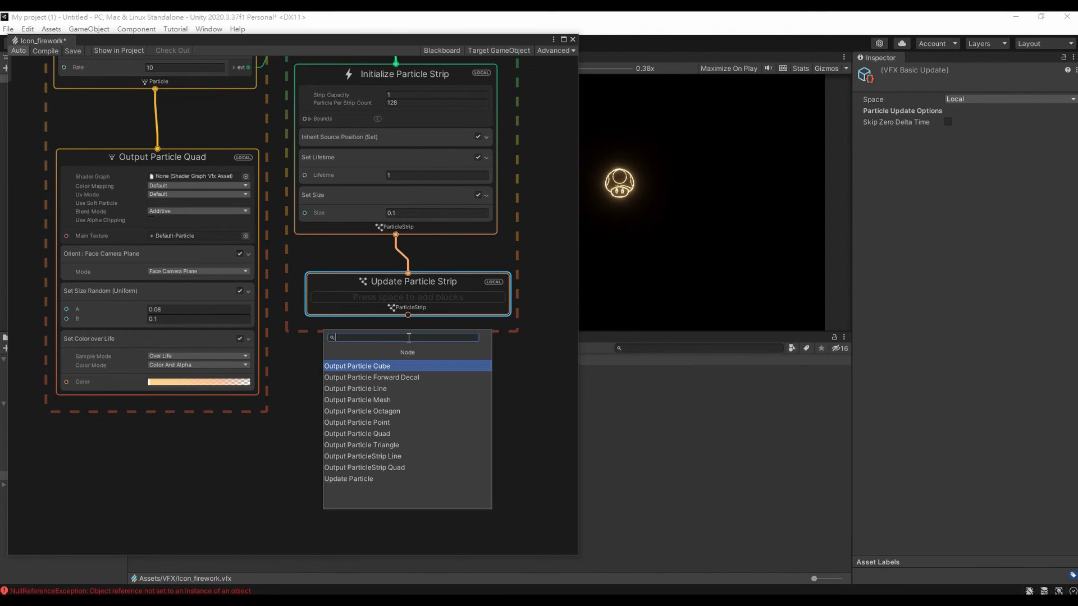
{"action": "left_click", "coordinate": [412, 468]}
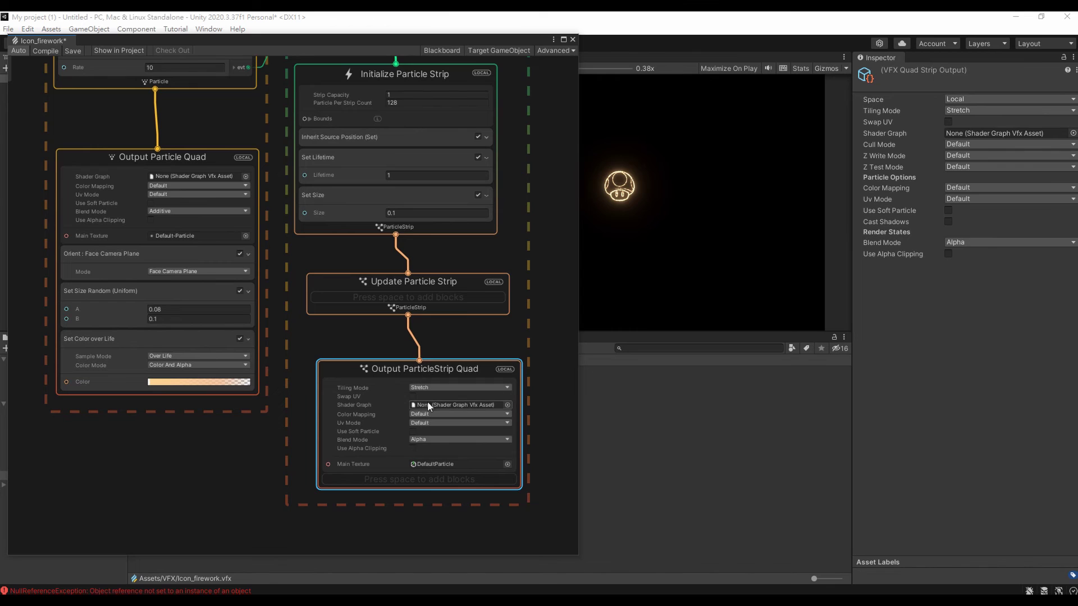
Set the strip quad output to Additive blending with Default-Particle as Main Texture.
{"action": "left_click", "coordinate": [433, 440]}
{"action": "left_click", "coordinate": [443, 446]}
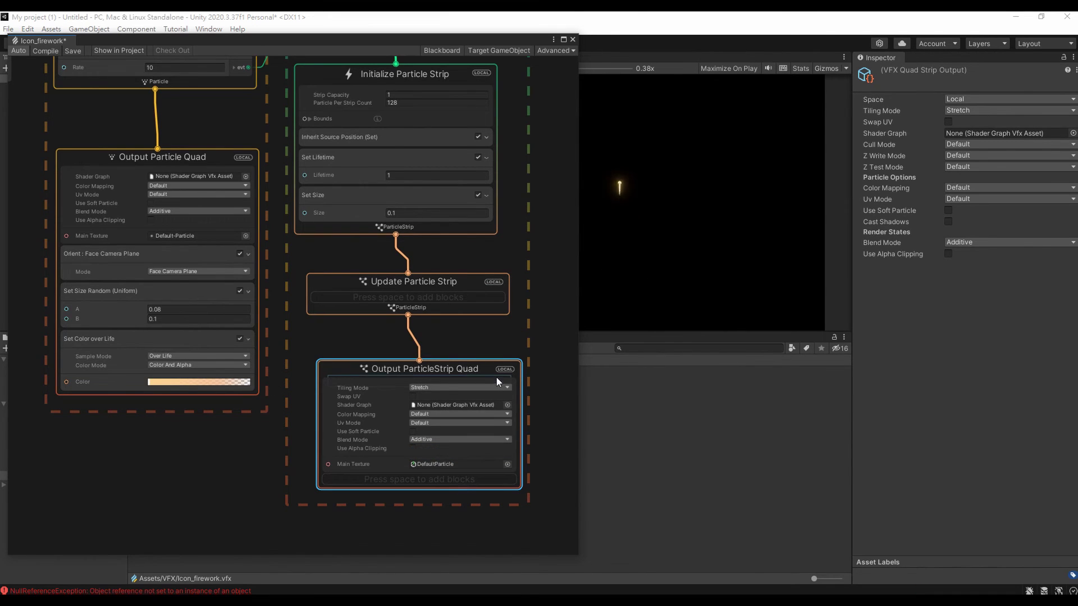
{"action": "left_click", "coordinate": [507, 464]}
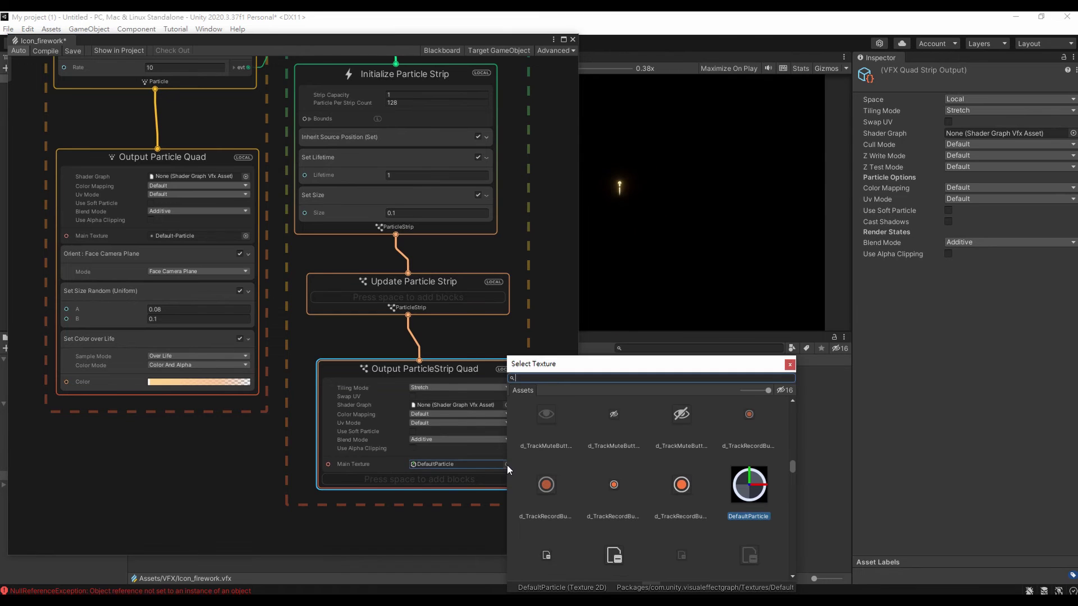
{"action": "type", "text": "de"}
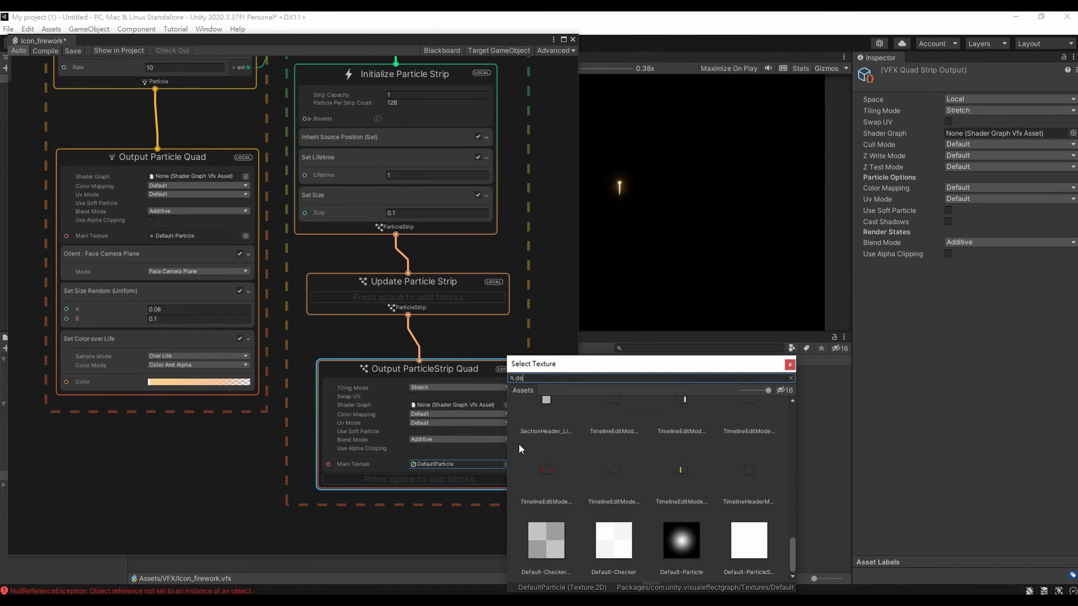
{"action": "double_click", "coordinate": [693, 544]}
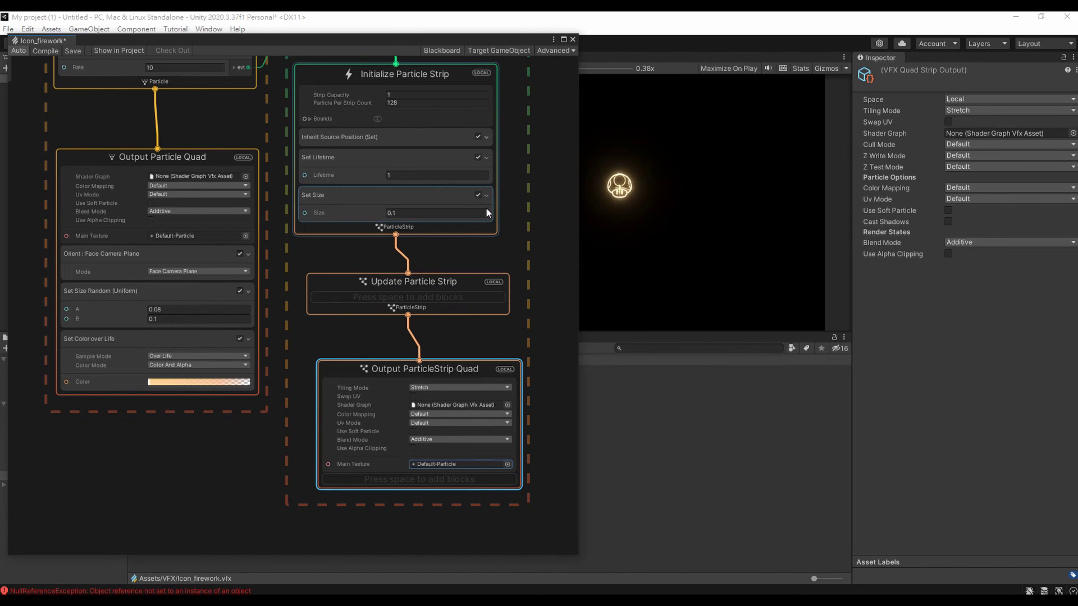
{"action": "middle_click_drag", "start_coordinate": [530, 120], "coordinate": [538, 278]}
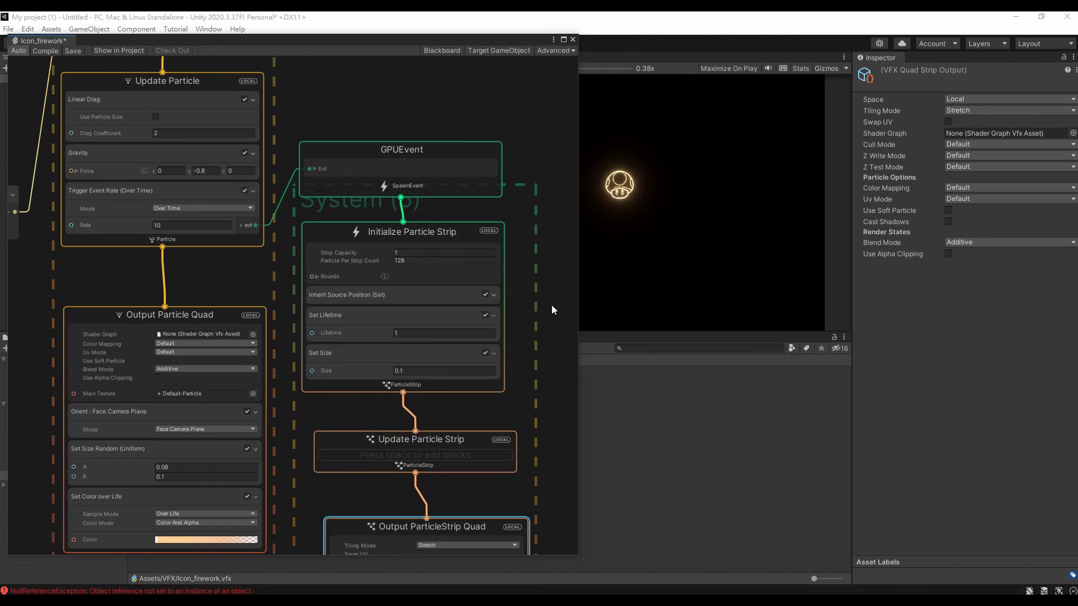
Give Initialize Particle Strip a Strip Capacity of 1000 and 30 particles per strip.
{"action": "left_click", "coordinate": [419, 253]}
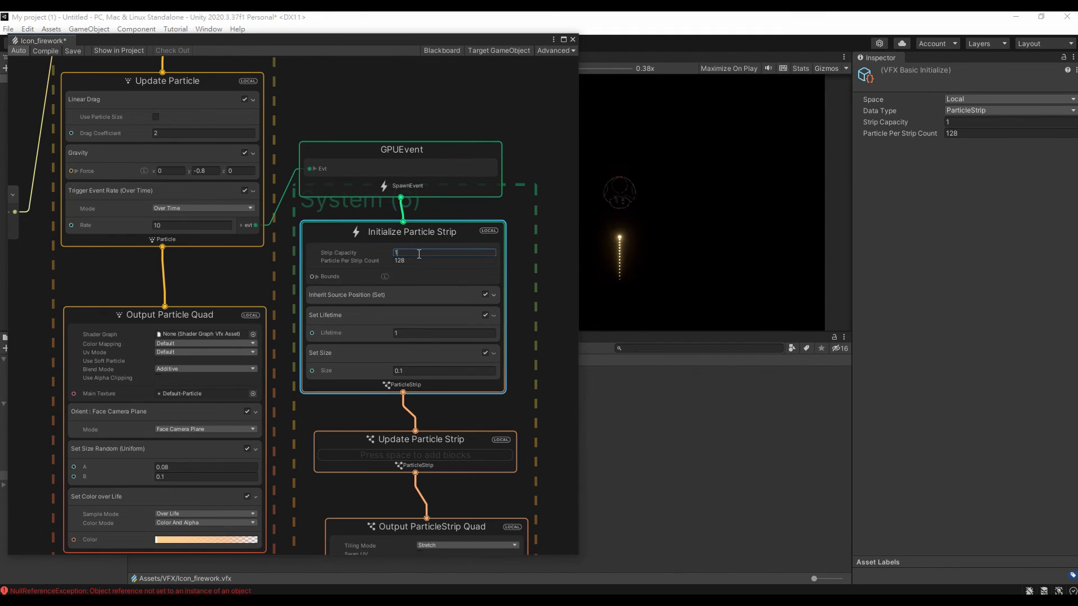
{"action": "type", "text": "1000"}
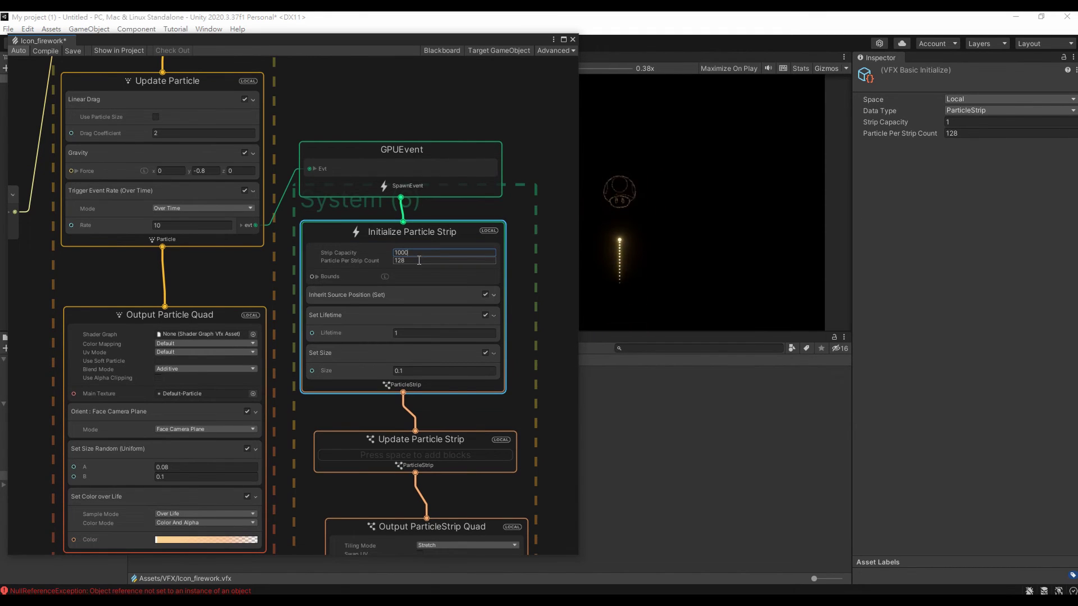
{"action": "left_click", "coordinate": [418, 261]}
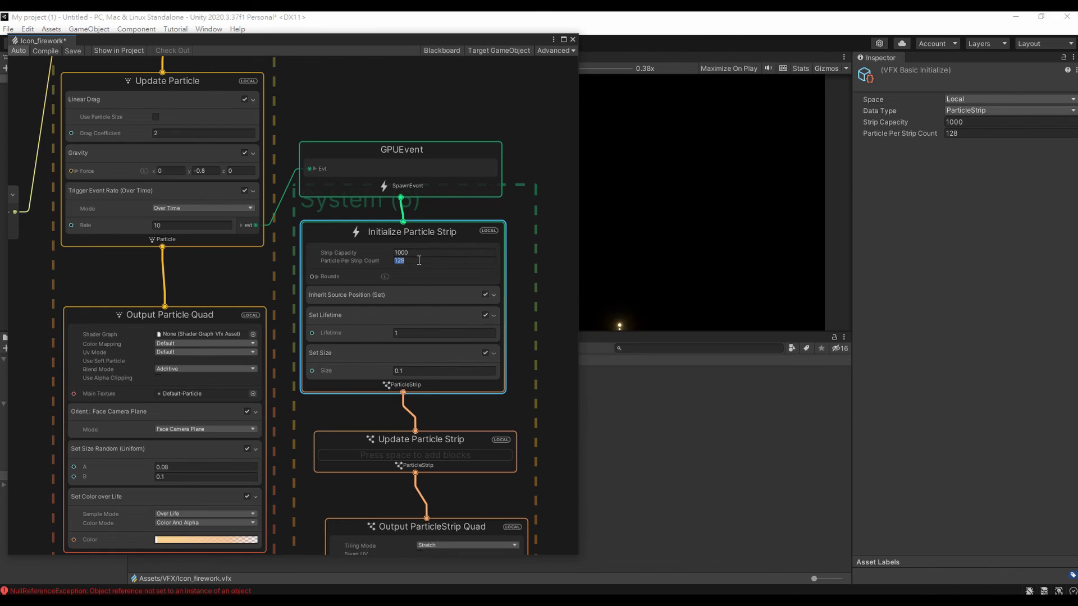
{"action": "type", "text": "30"}
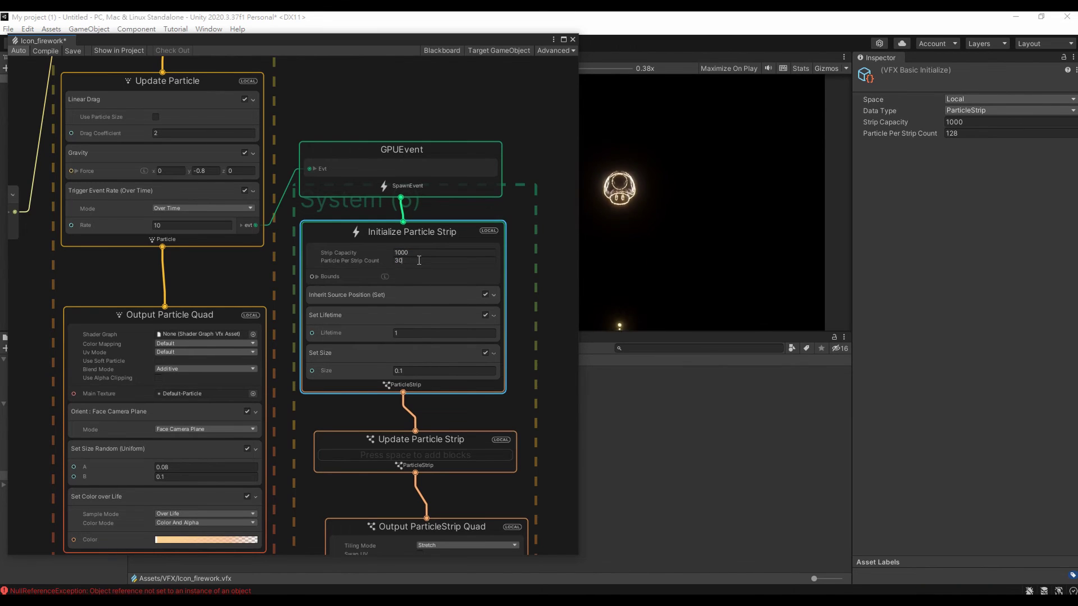
Raise the Trigger Event Rate block's rate to 30.
{"action": "left_click", "coordinate": [174, 225]}
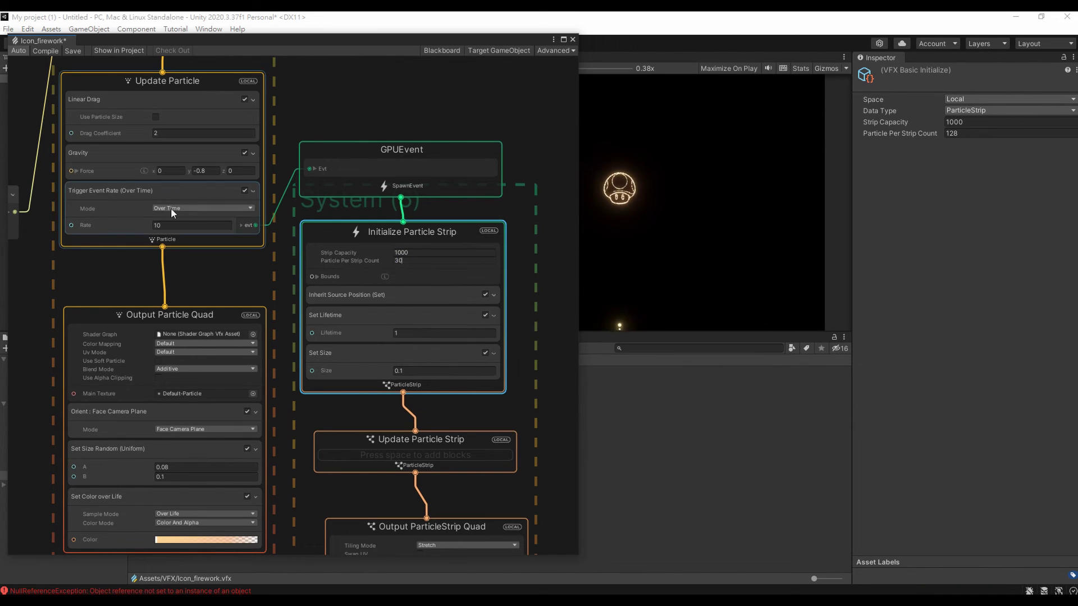
{"action": "type", "text": "30"}
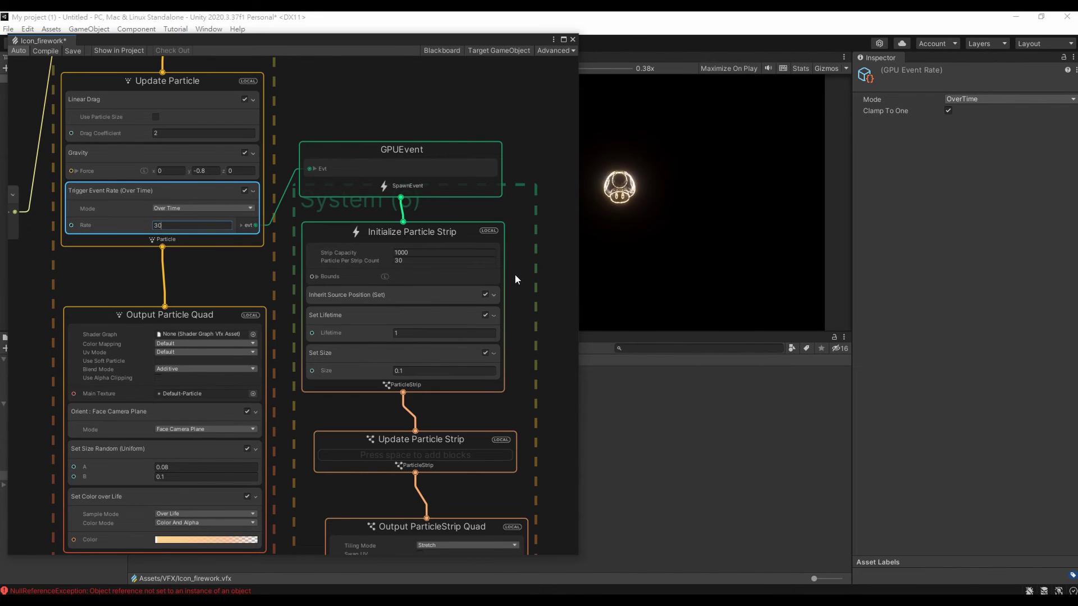
{"action": "left_click", "coordinate": [443, 272]}
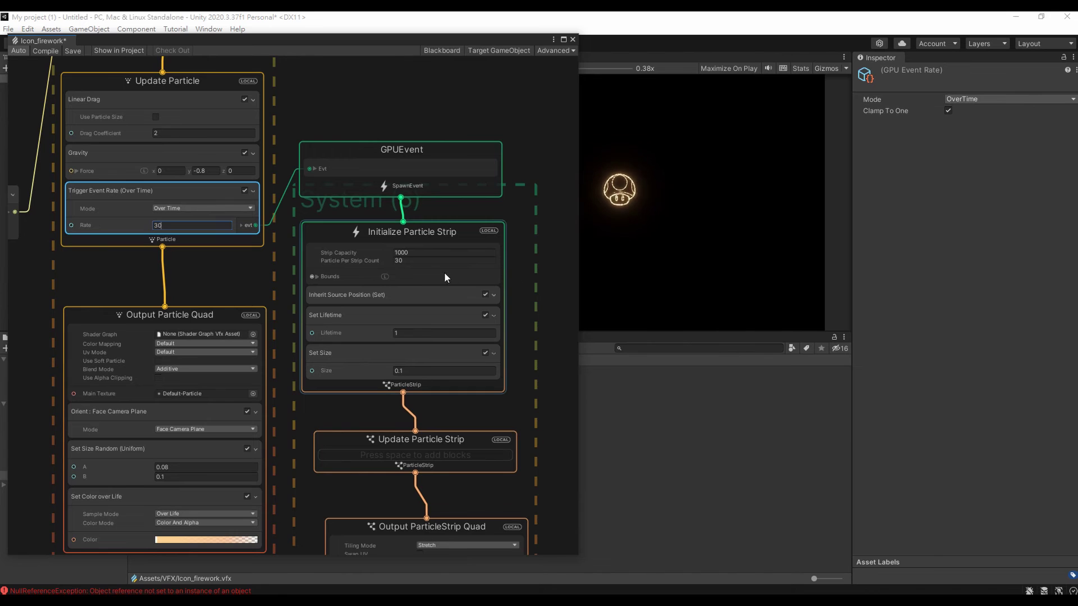
{"action": "left_click", "coordinate": [421, 261]}
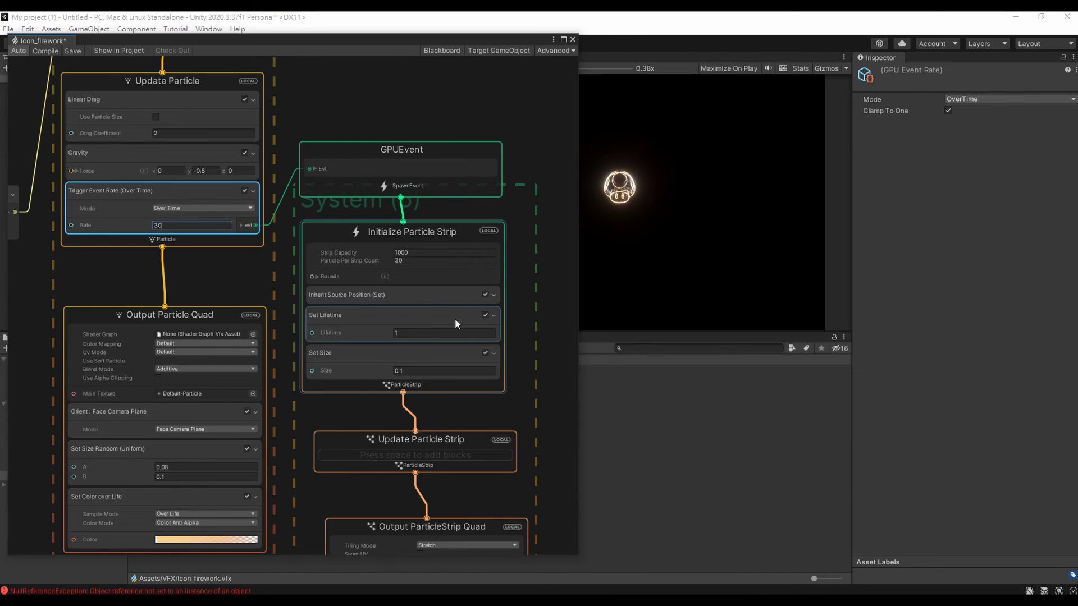
Add a Set Color over Life block to the Output ParticleStrip Quad.
{"action": "scroll", "coordinate": [519, 436], "scroll_direction": "down", "scroll_amount": 3}
{"action": "middle_click_drag", "start_coordinate": [519, 435], "coordinate": [477, 156]}
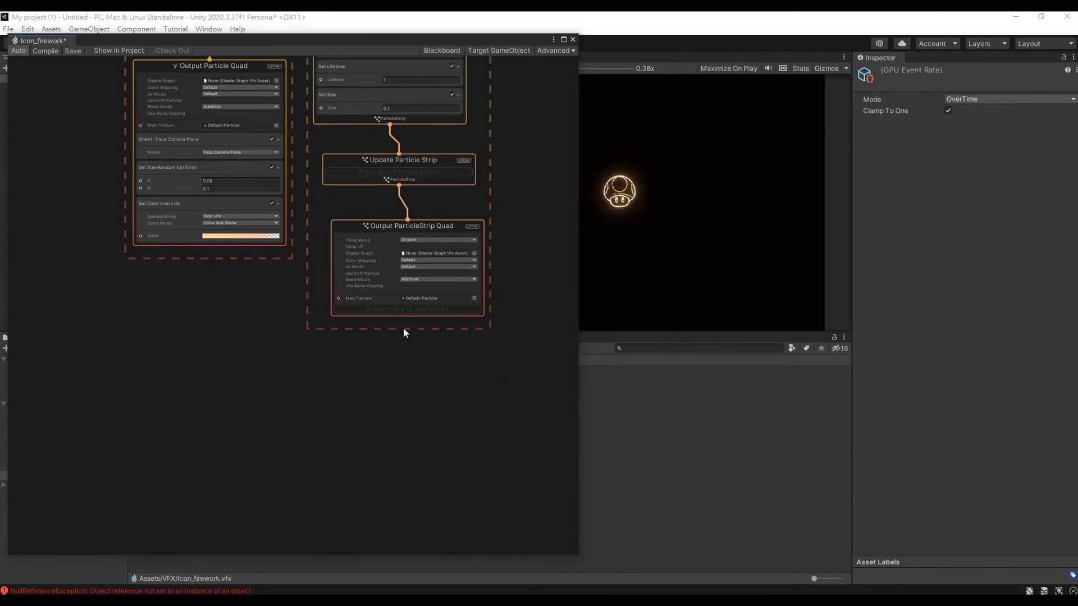
{"action": "right_click", "coordinate": [454, 314]}
{"action": "left_click", "coordinate": [469, 320]}
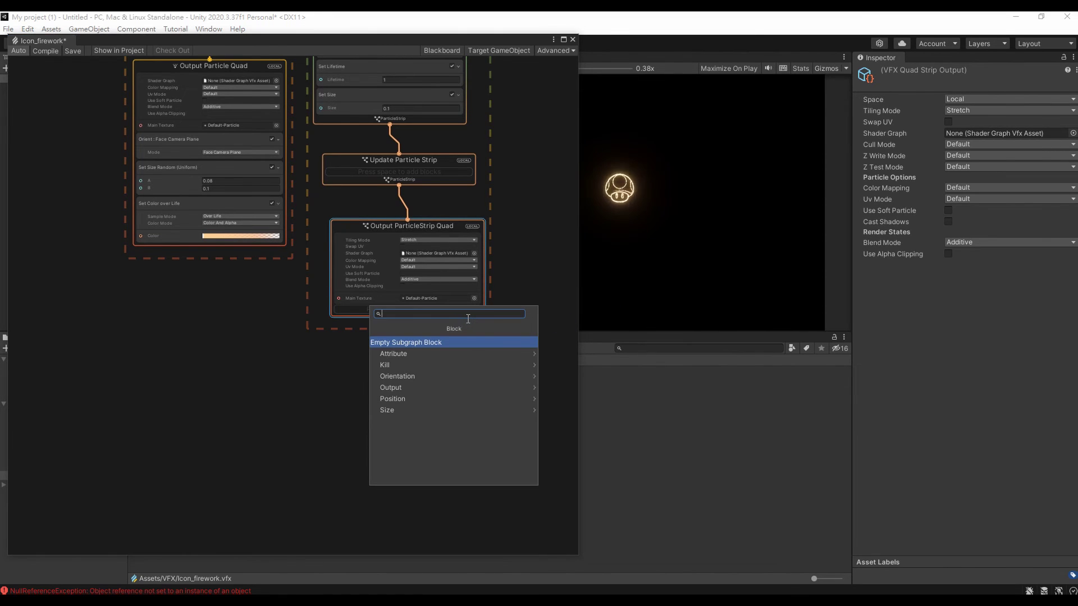
{"action": "type", "text": "set co"}
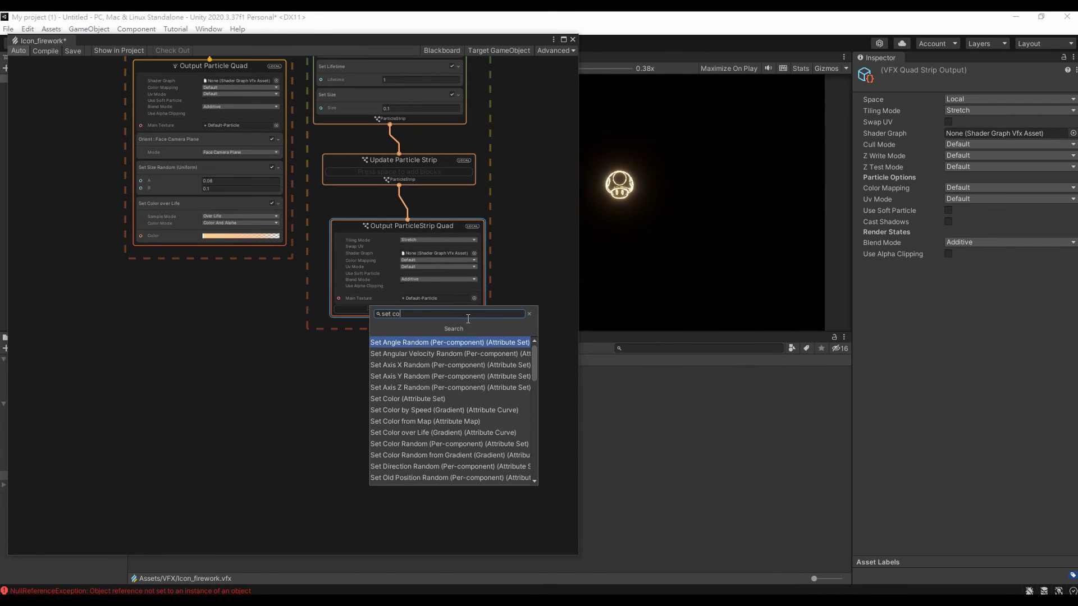
{"action": "type", "text": "lor ov"}
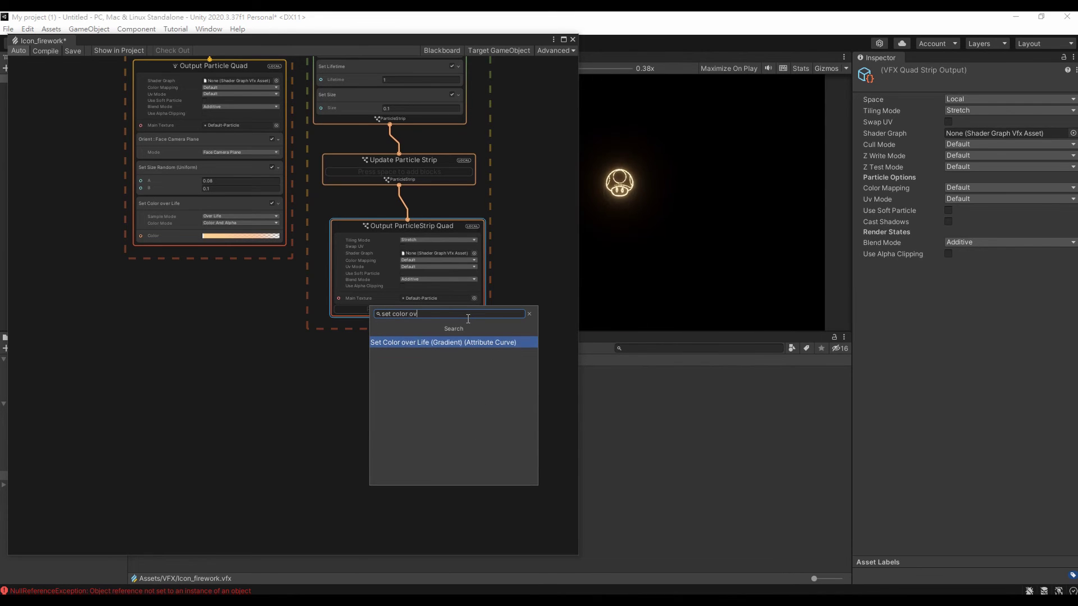
{"action": "left_click", "coordinate": [470, 343]}
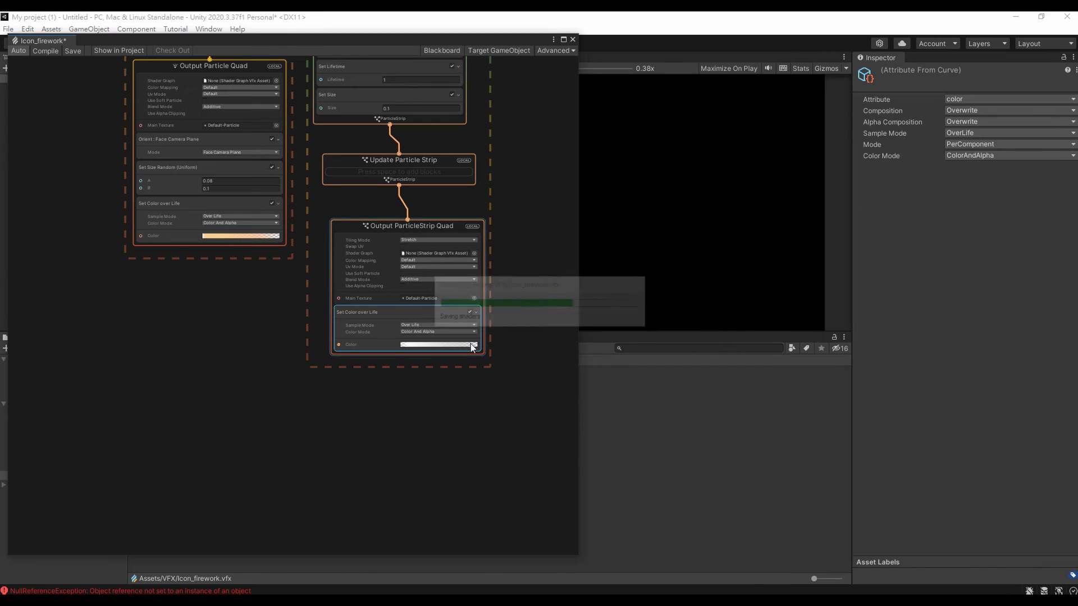
Remove the leftmost alpha key and set the gradient's start colour to warm cream 243,198,91.
{"action": "left_click", "coordinate": [468, 343]}
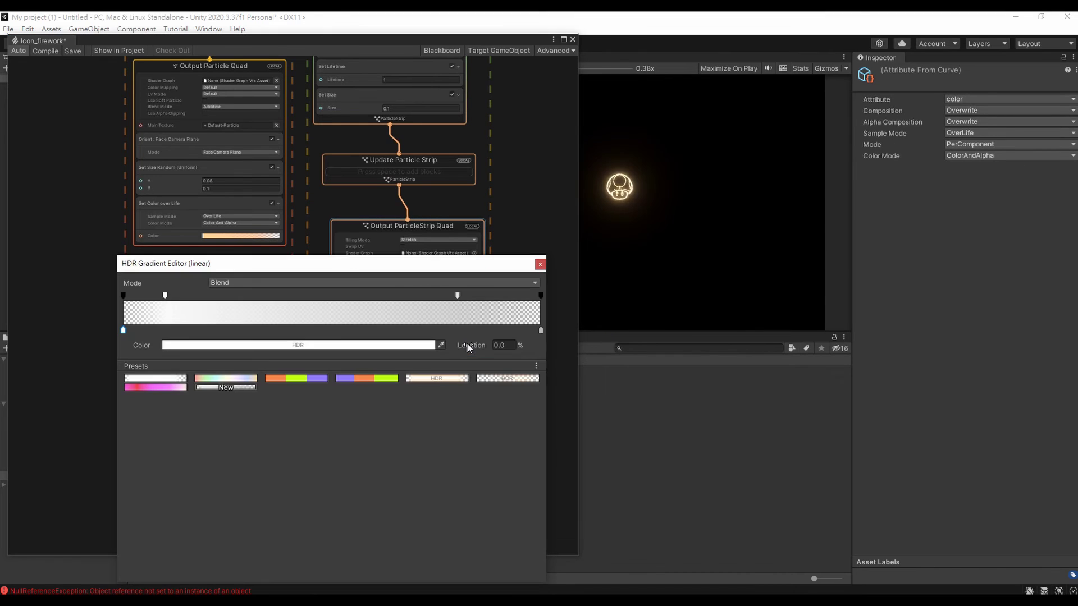
{"action": "left_click", "coordinate": [123, 295]}
{"action": "key", "text": "Delete"}
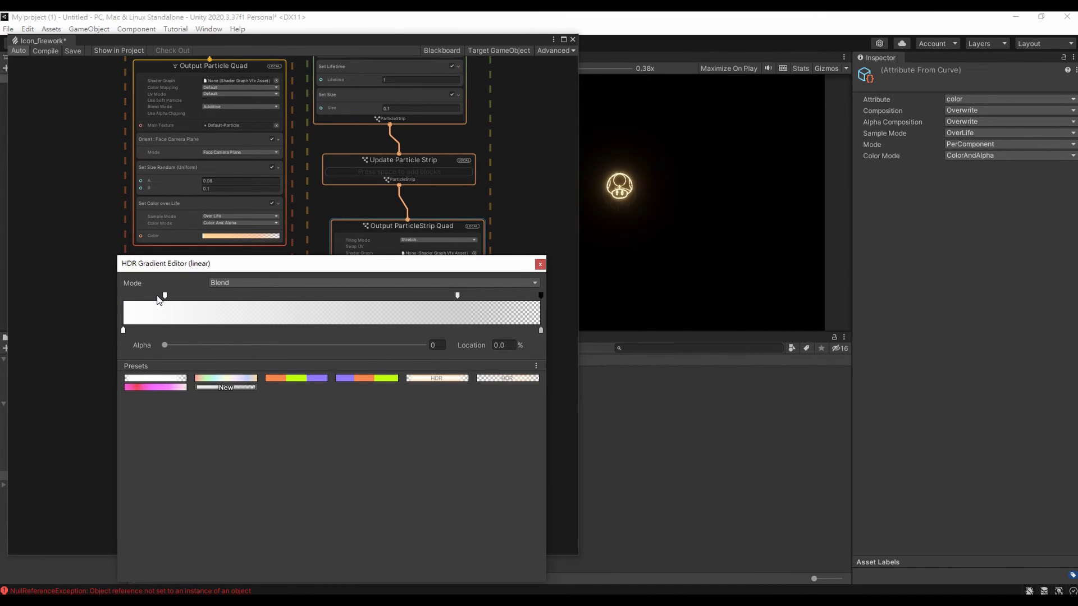
{"action": "left_click", "coordinate": [124, 330]}
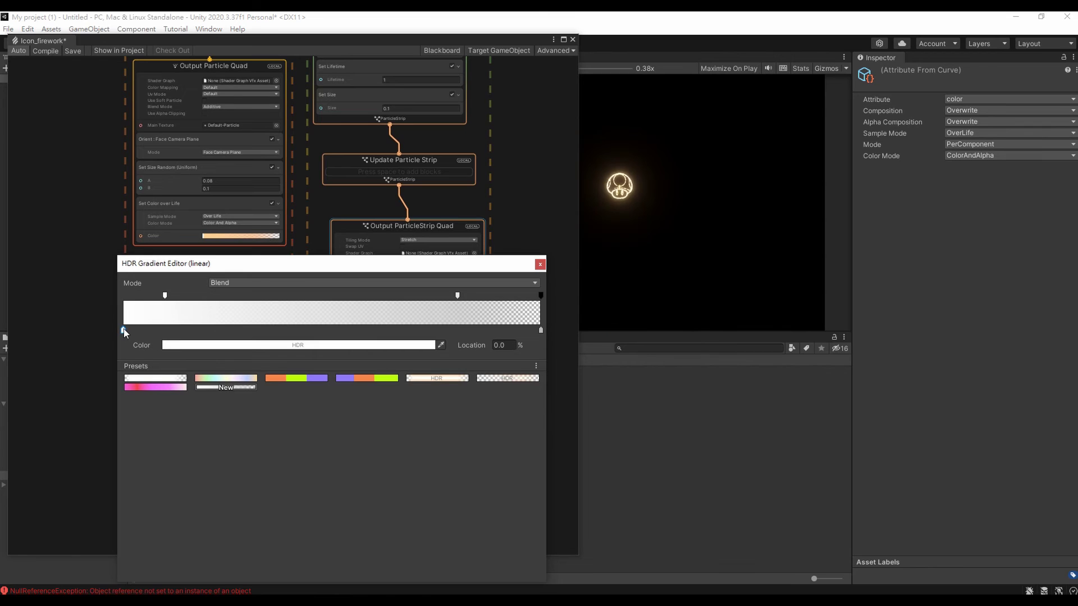
{"action": "left_click", "coordinate": [182, 344]}
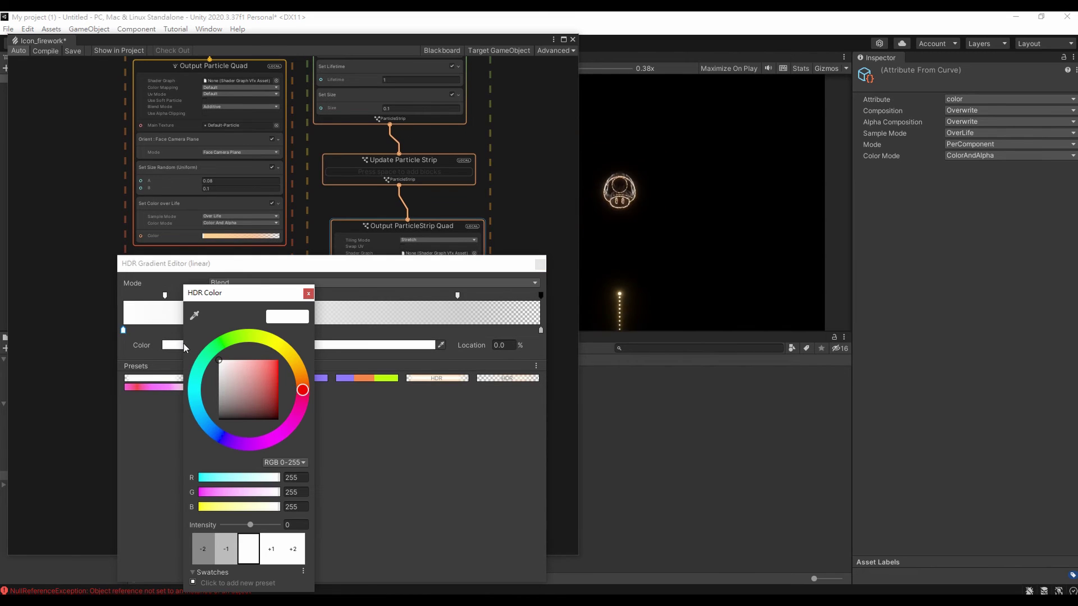
{"action": "left_click", "coordinate": [288, 354]}
{"action": "left_click", "coordinate": [256, 363]}
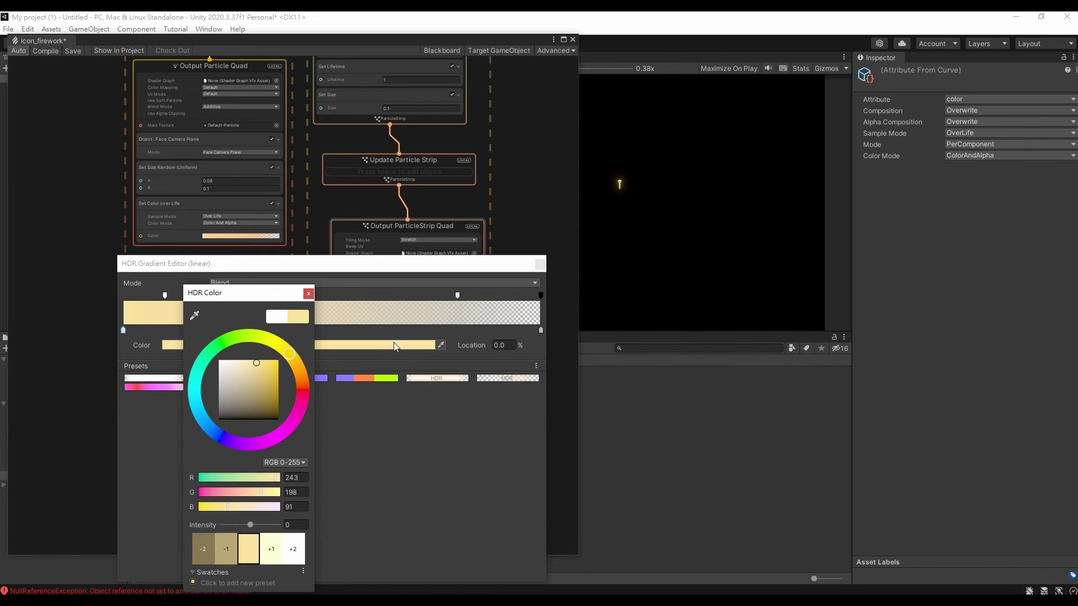
Set the gradient's end colour to an orange shade.
{"action": "left_click", "coordinate": [540, 330]}
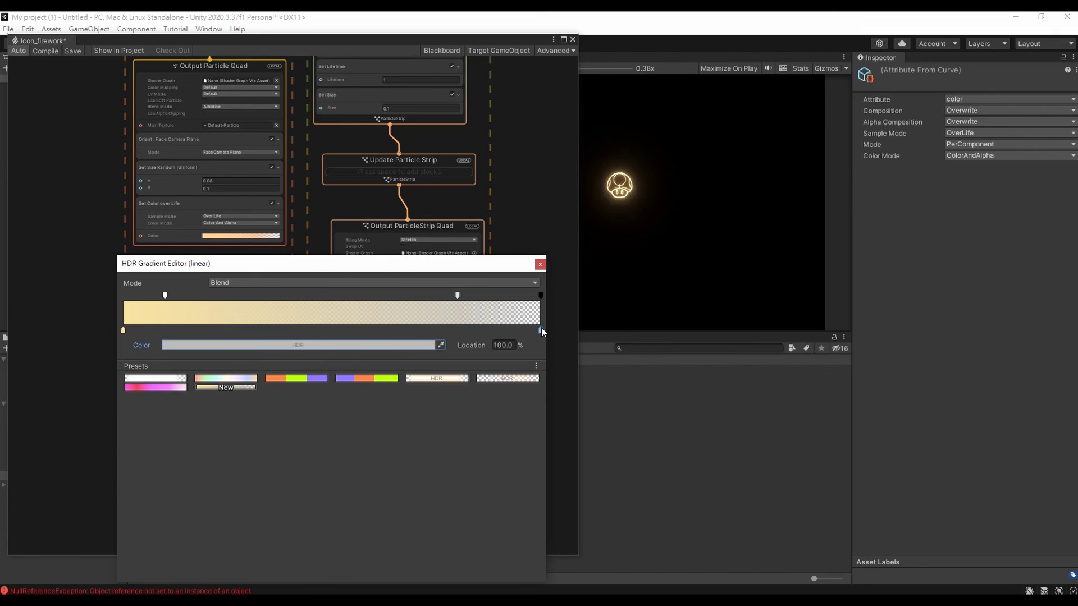
{"action": "left_click", "coordinate": [402, 344]}
{"action": "left_click", "coordinate": [519, 371]}
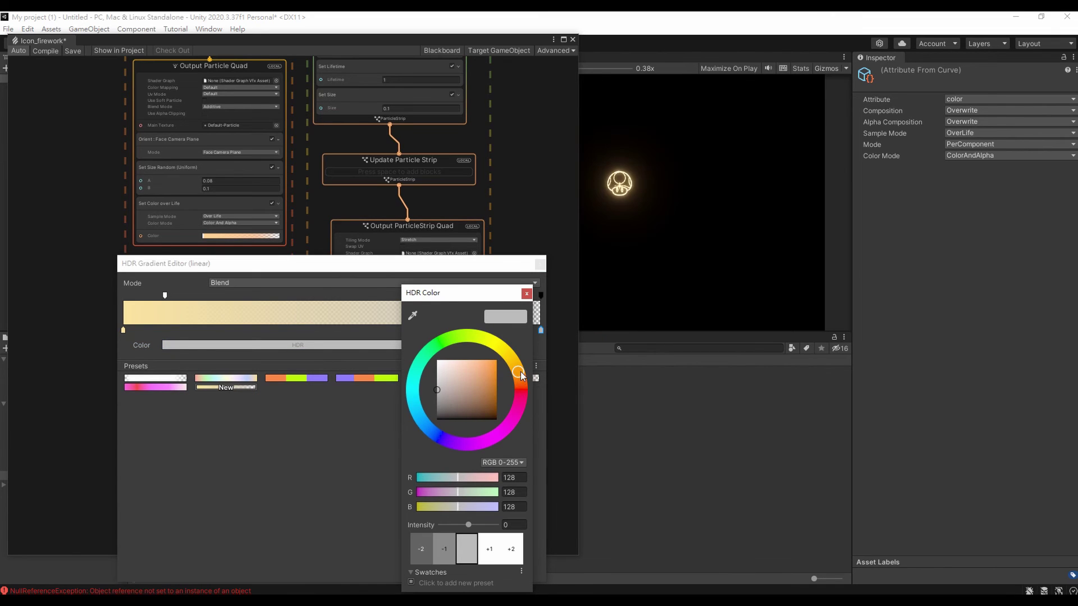
{"action": "left_click", "coordinate": [473, 374]}
{"action": "left_click", "coordinate": [539, 264]}
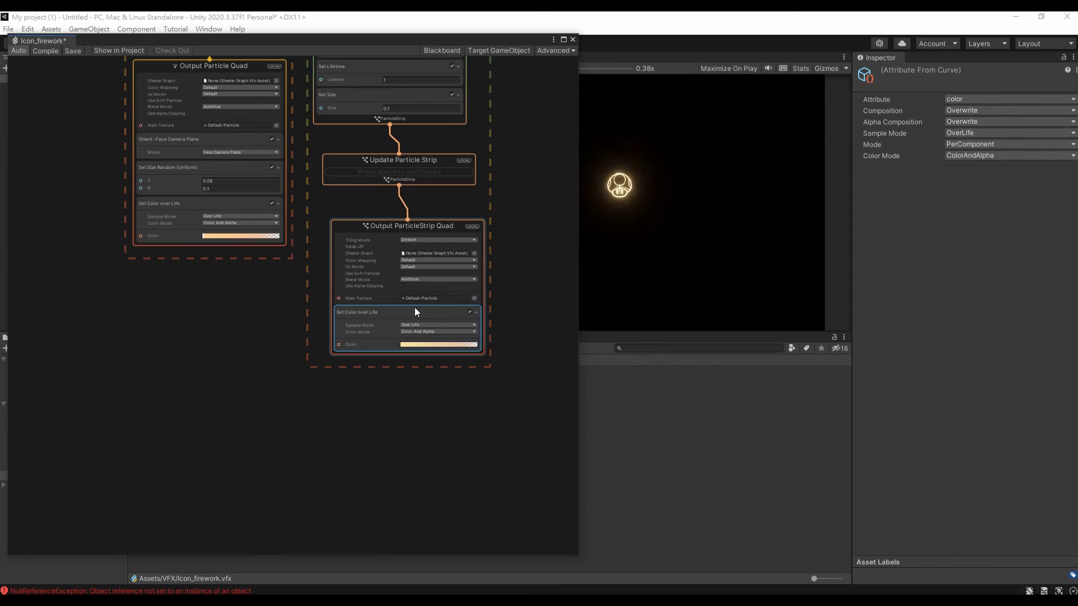
Move the fade-out transparency key to about 55%, keeping the first key at the start.
{"action": "left_click", "coordinate": [424, 345]}
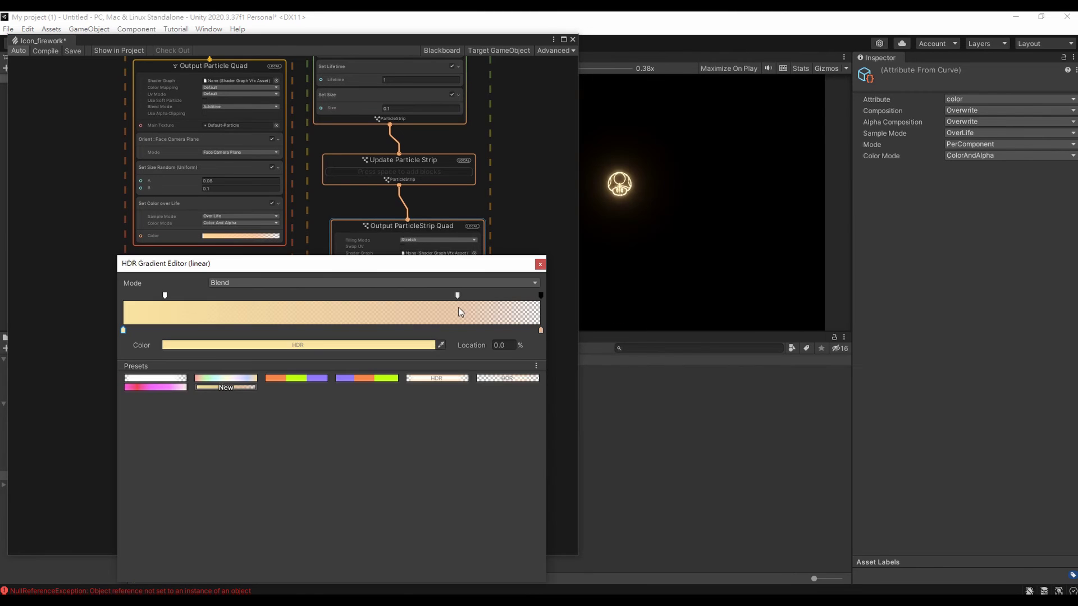
{"action": "left_click_drag", "start_coordinate": [458, 295], "coordinate": [353, 296]}
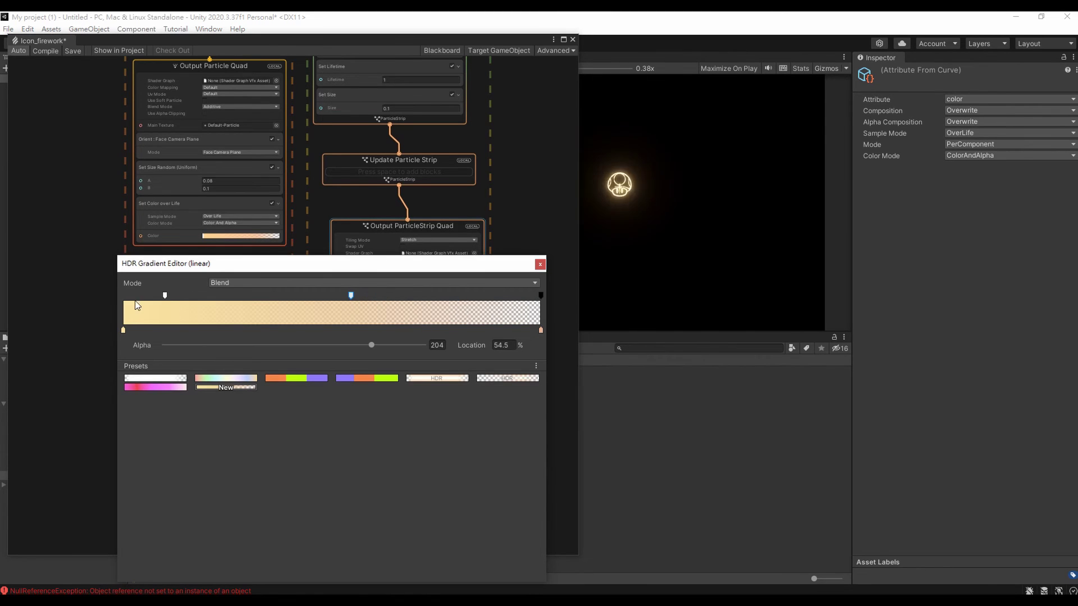
{"action": "left_click_drag", "start_coordinate": [127, 297], "coordinate": [122, 298]}
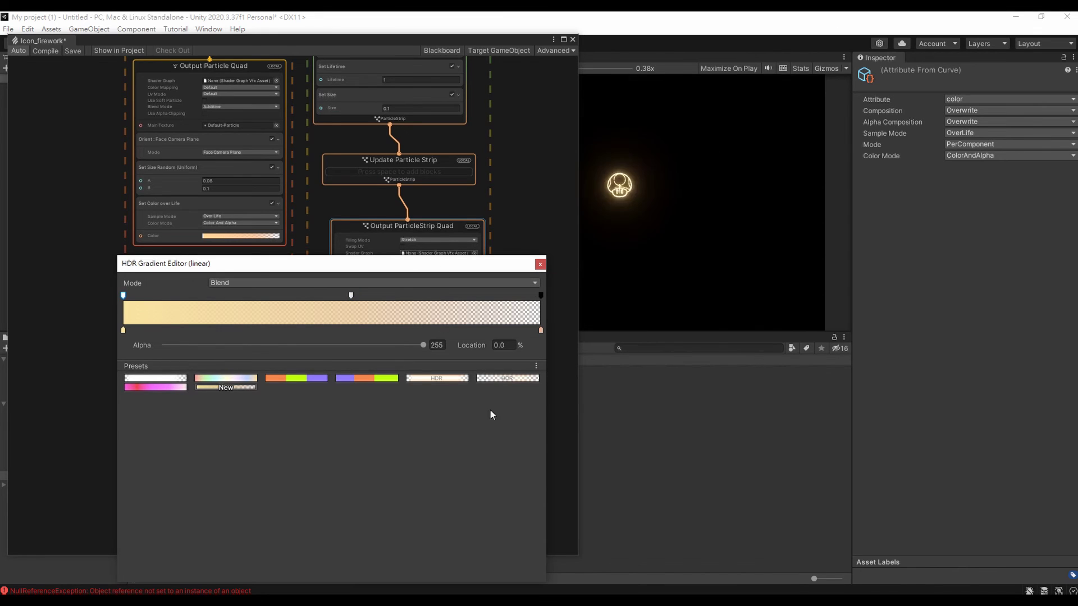
{"action": "left_click", "coordinate": [537, 264]}
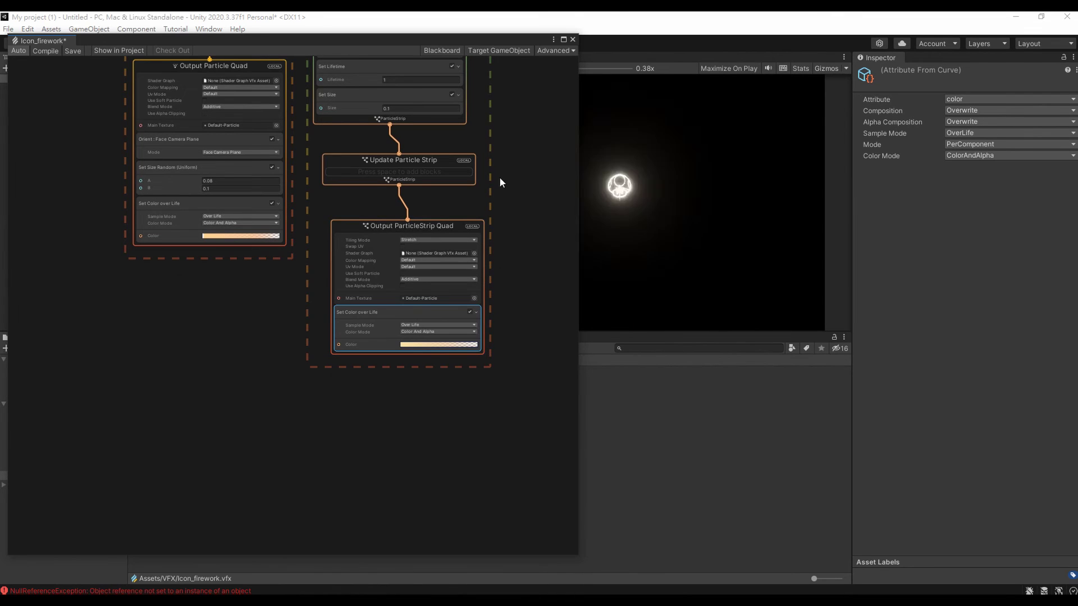
Set the trail strip's Strip Capacity to 5000.
{"action": "middle_click_drag", "start_coordinate": [500, 122], "coordinate": [520, 345]}
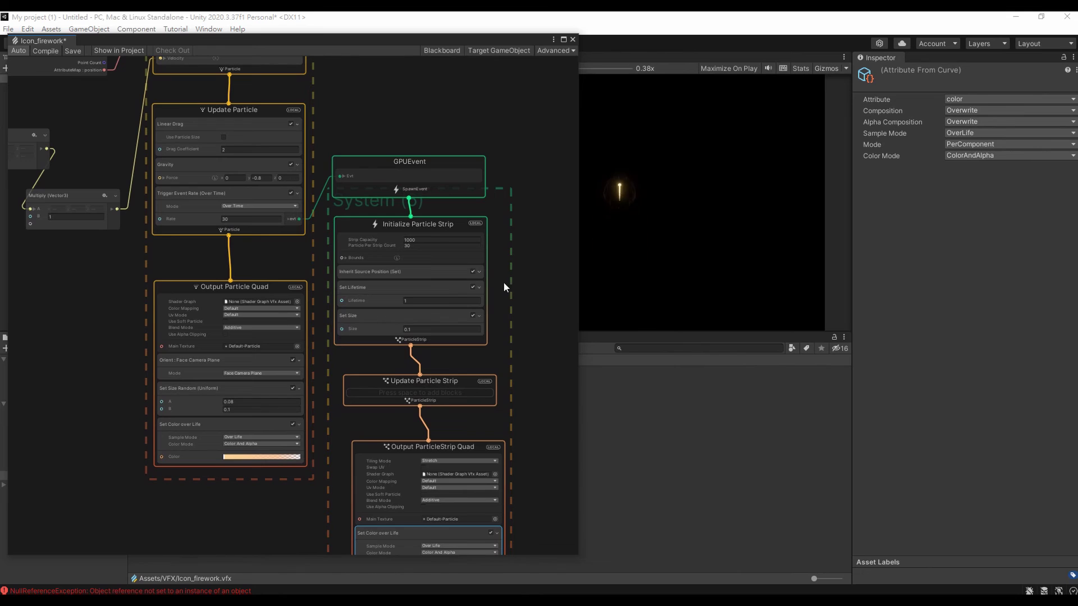
{"action": "left_click", "coordinate": [432, 239]}
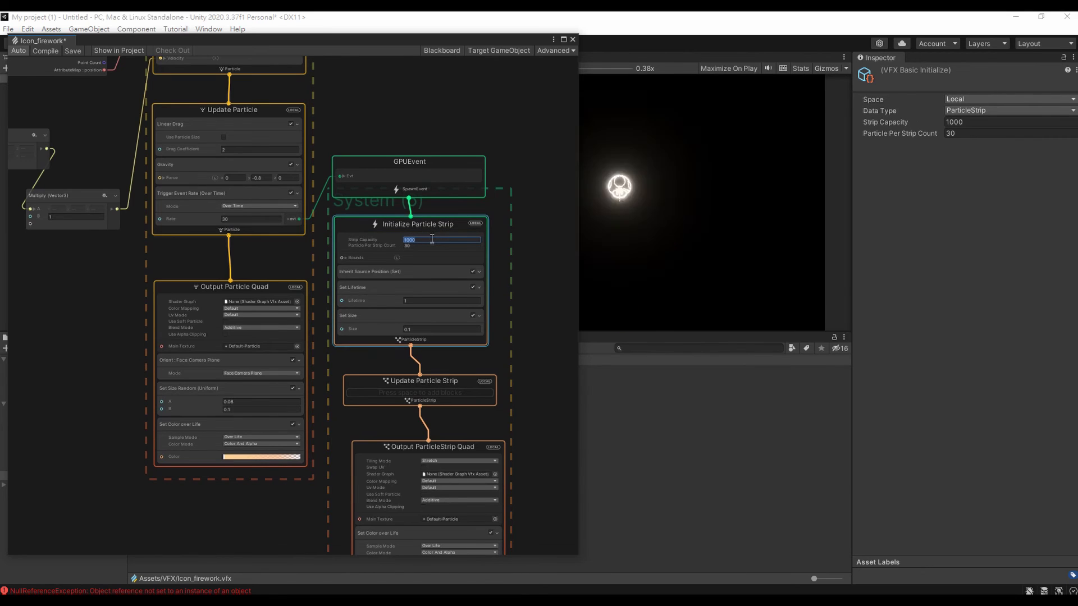
{"action": "type", "text": "500"}
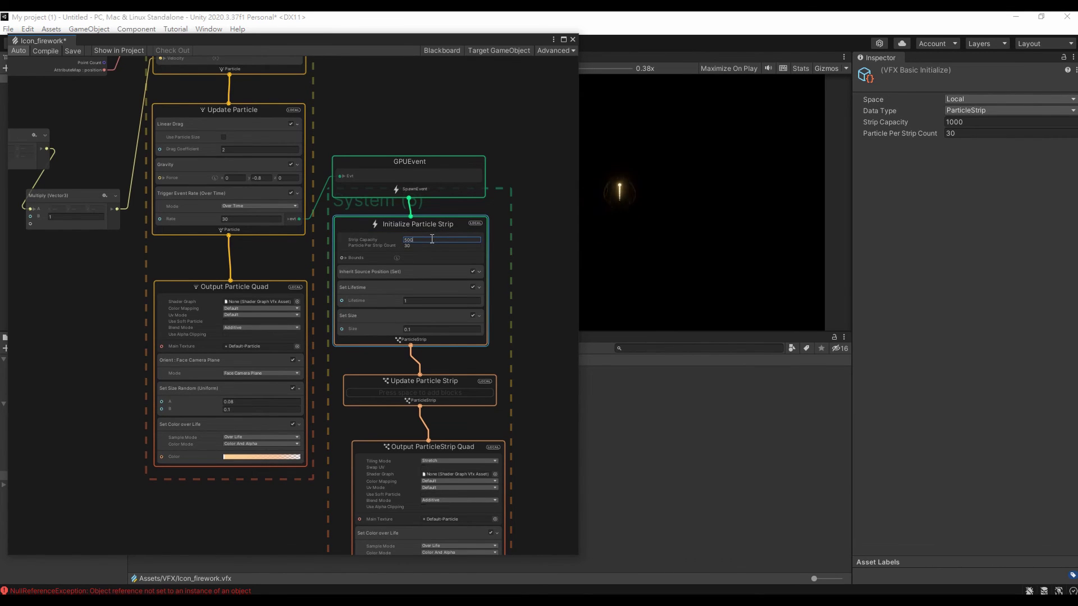
{"action": "key", "text": "Return"}
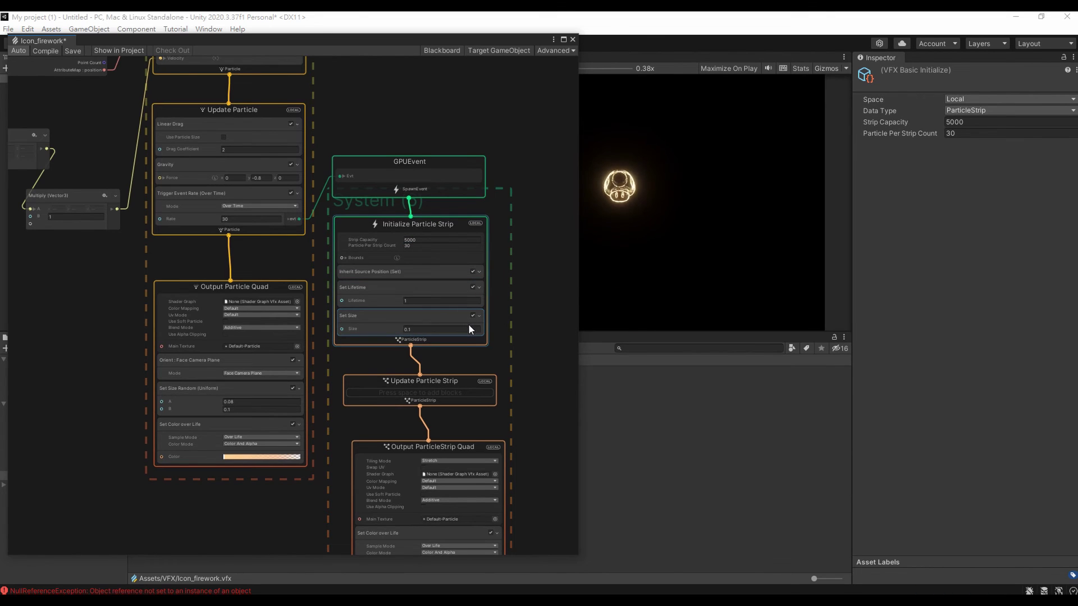
Add a Gravity (Force) block to Update Particle Strip with Force y of -0.8.
{"action": "right_click", "coordinate": [447, 385]}
{"action": "left_click", "coordinate": [461, 386]}
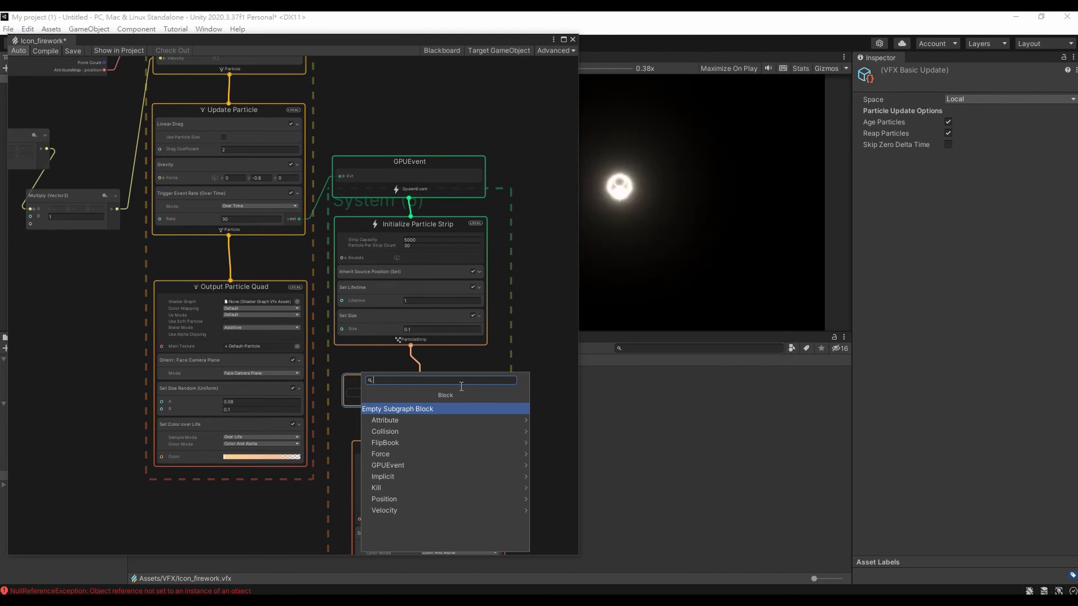
{"action": "type", "text": "gra"}
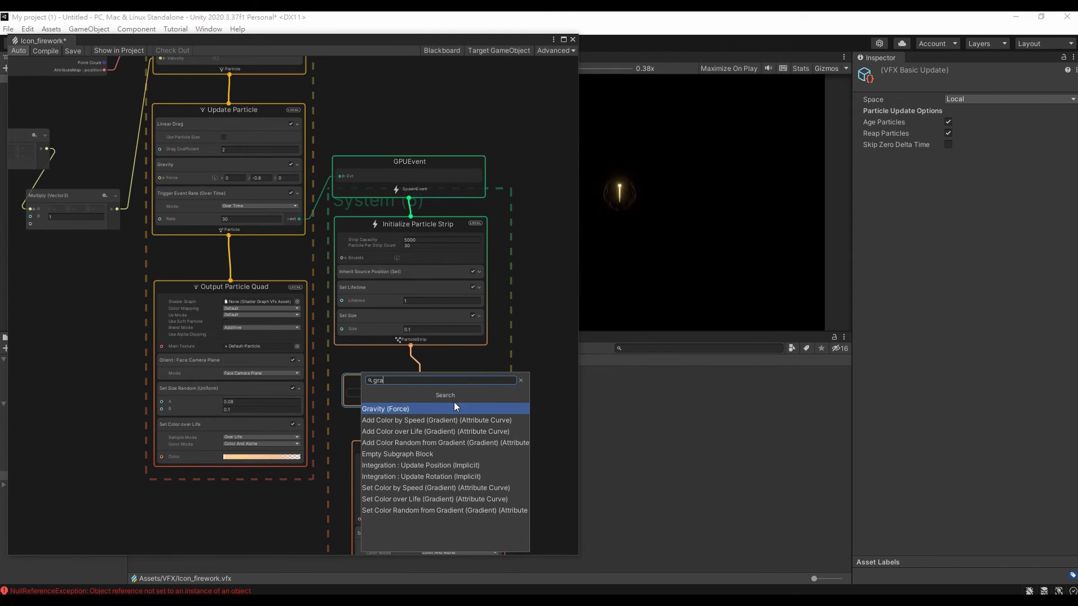
{"action": "left_click", "coordinate": [453, 406]}
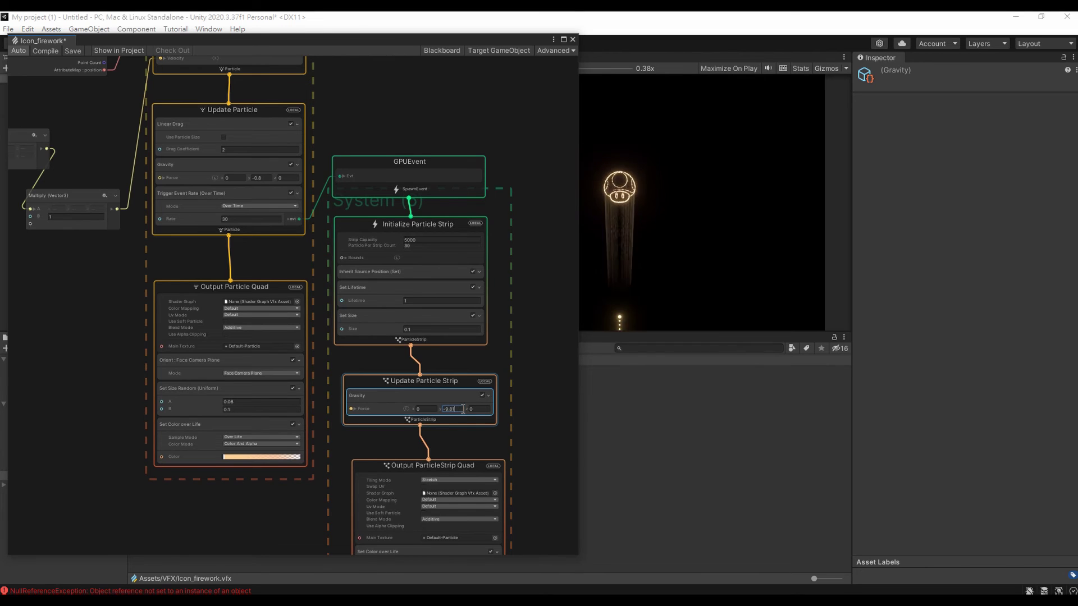
{"action": "type", "text": ".8"}
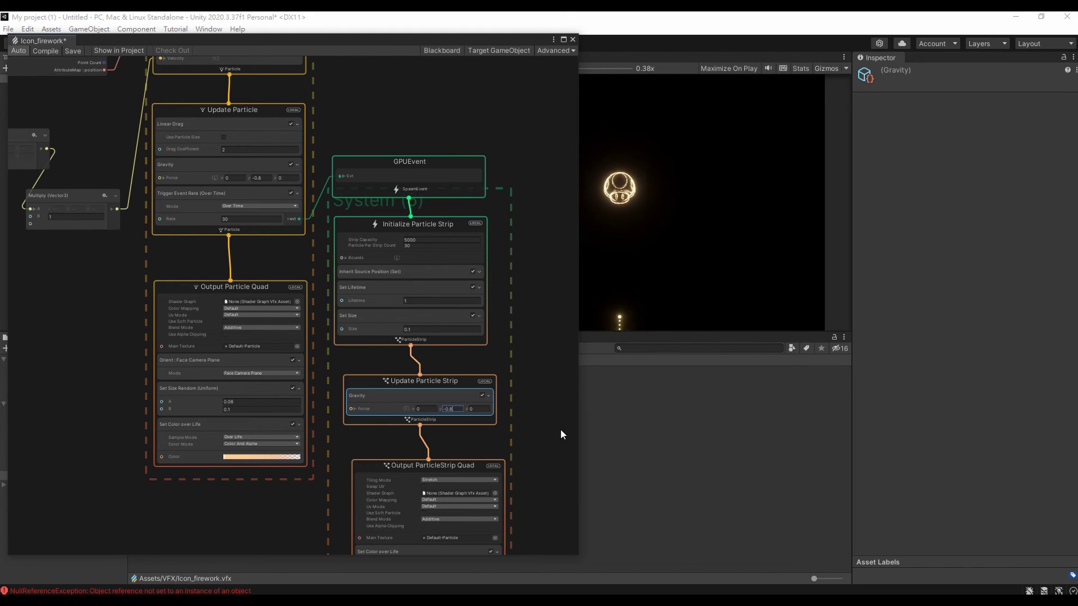
{"action": "scroll", "coordinate": [537, 125], "scroll_direction": "up", "scroll_amount": 2}
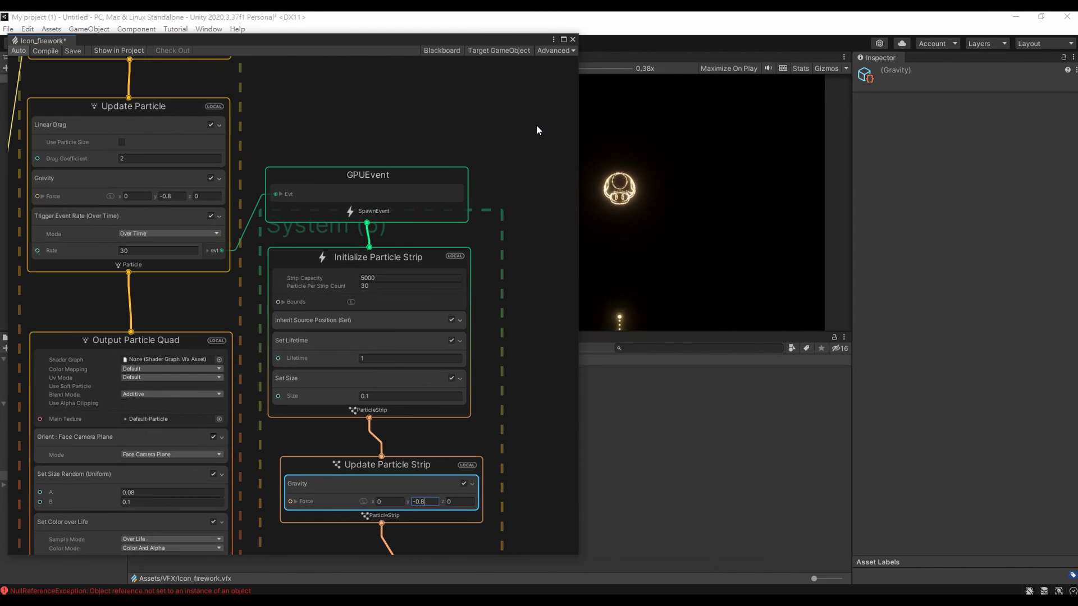
{"action": "middle_click_drag", "start_coordinate": [274, 111], "coordinate": [308, 212]}
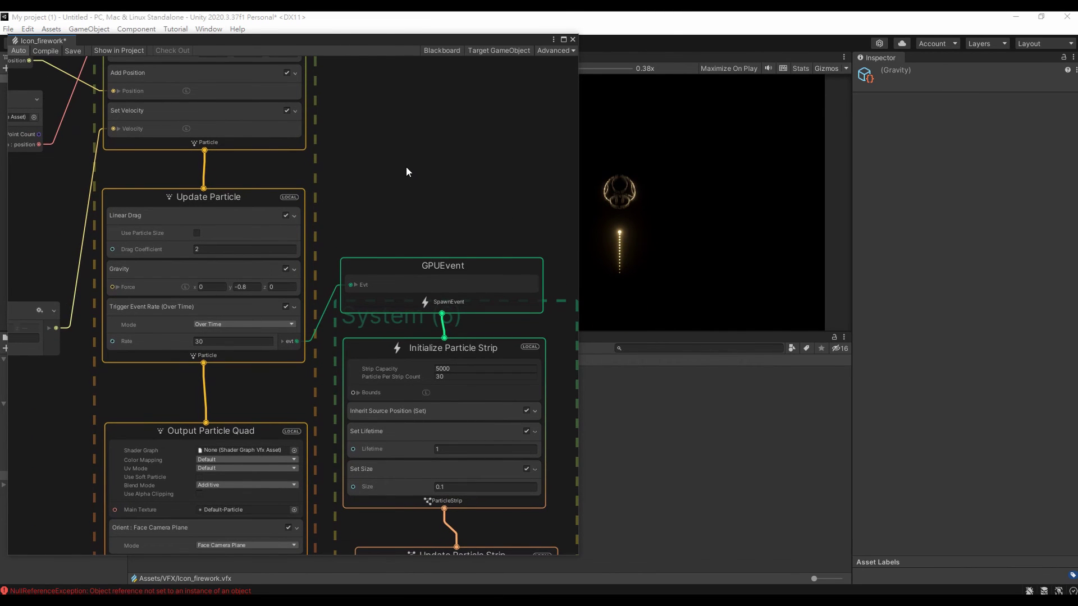
{"action": "middle_click_drag", "start_coordinate": [385, 161], "coordinate": [447, 287]}
{"action": "scroll", "coordinate": [447, 287], "scroll_direction": "down", "scroll_amount": 2}
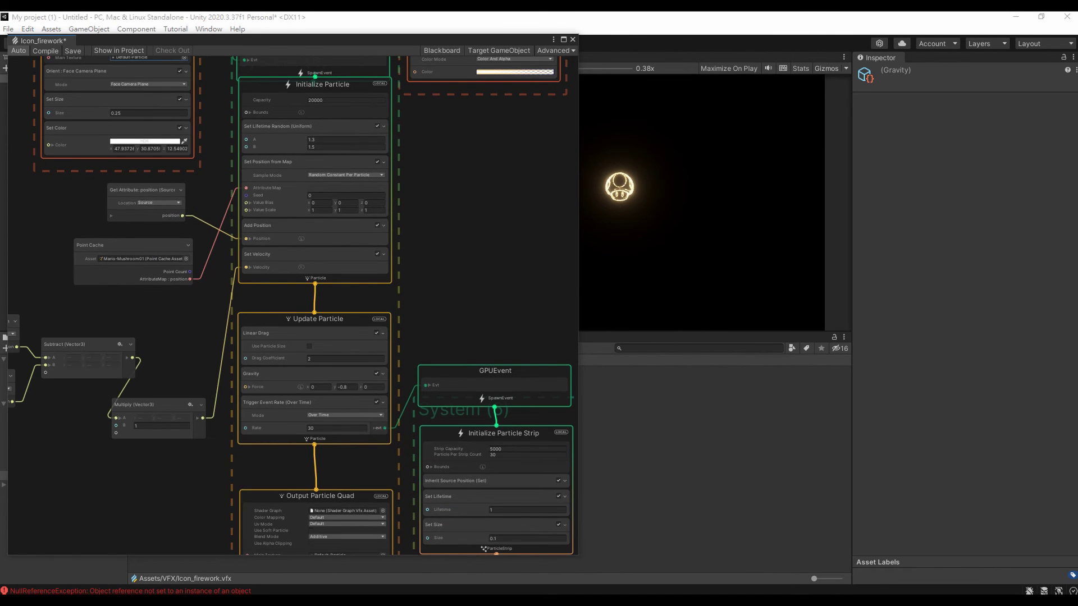
{"action": "middle_click_drag", "start_coordinate": [494, 147], "coordinate": [503, 385]}
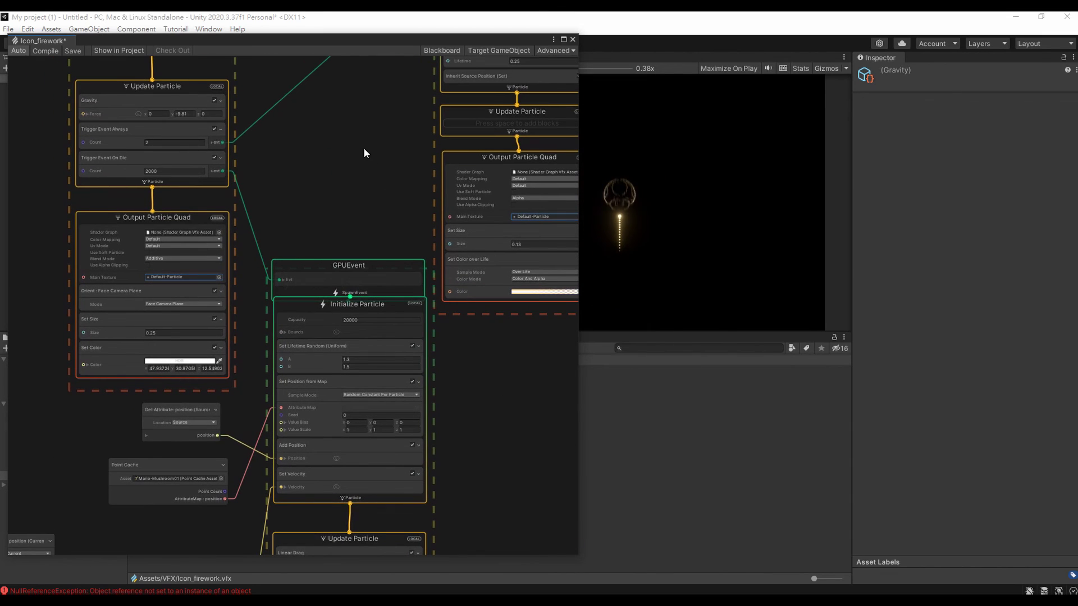
{"action": "middle_click_drag", "start_coordinate": [363, 147], "coordinate": [422, 322]}
{"action": "scroll", "coordinate": [420, 306], "scroll_direction": "down", "scroll_amount": 3}
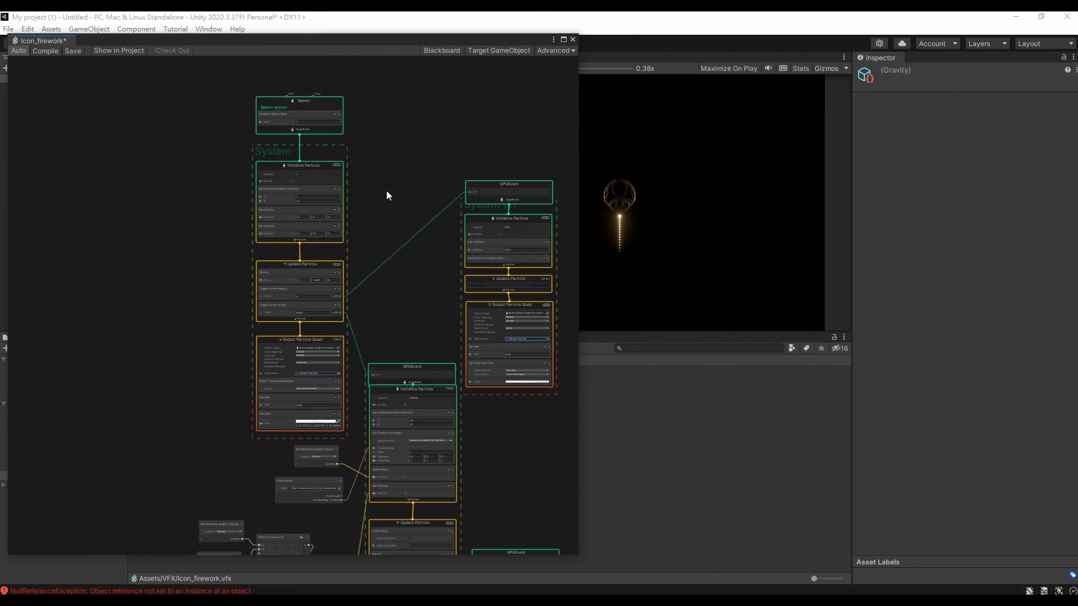
{"action": "scroll", "coordinate": [366, 221], "scroll_direction": "up", "scroll_amount": 1}
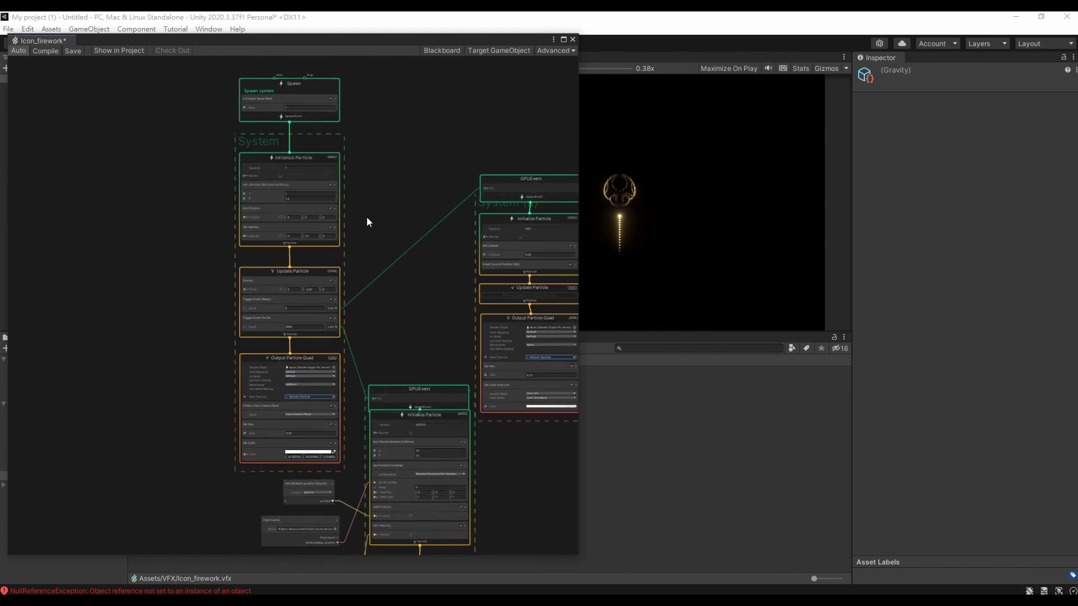
{"action": "scroll", "coordinate": [366, 218], "scroll_direction": "up", "scroll_amount": 2}
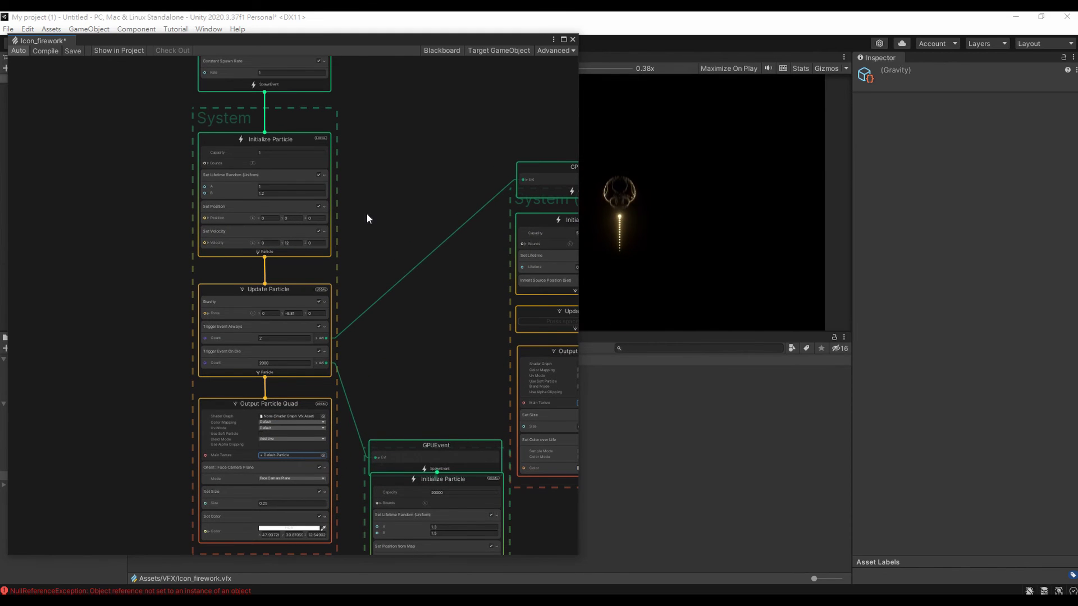
{"action": "scroll", "coordinate": [367, 215], "scroll_direction": "up", "scroll_amount": 1}
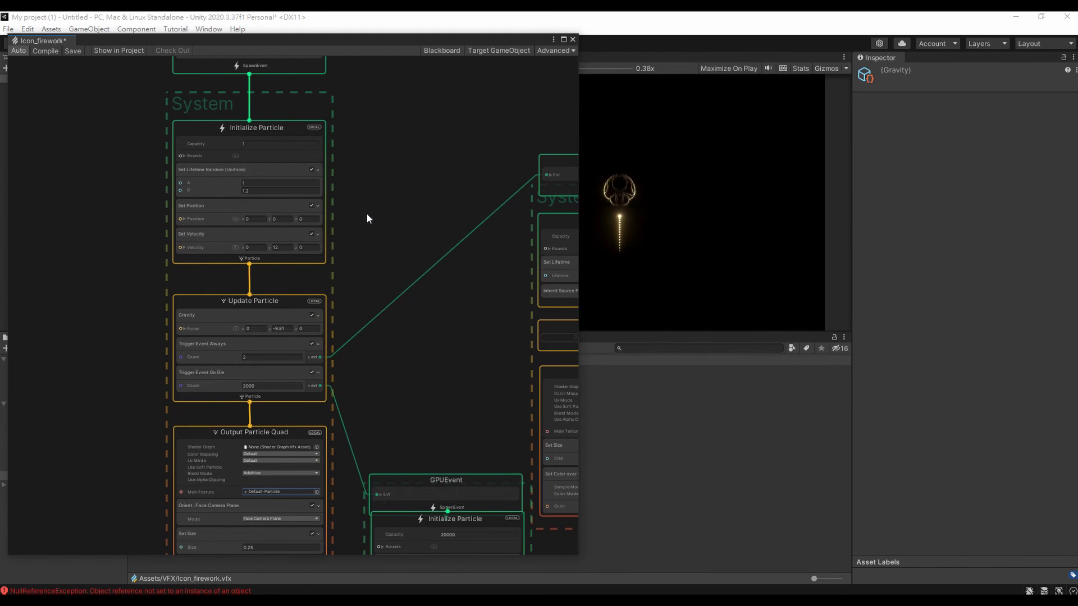
{"action": "scroll", "coordinate": [367, 218], "scroll_direction": "up", "scroll_amount": 1}
{"action": "scroll", "coordinate": [367, 219], "scroll_direction": "up", "scroll_amount": 1}
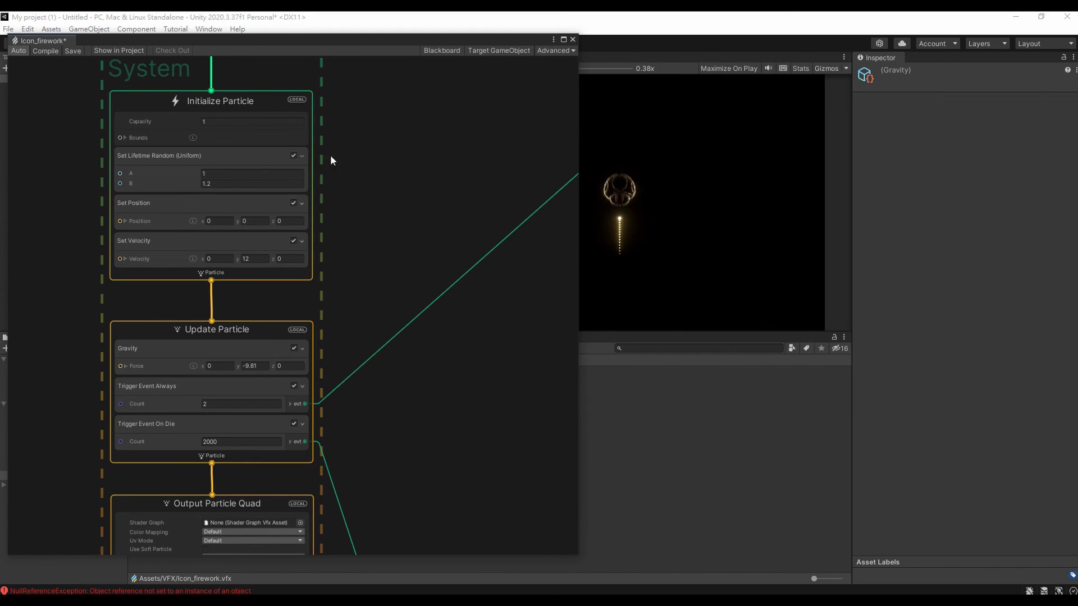
{"action": "left_click", "coordinate": [220, 222]}
{"action": "type", "text": "5"}
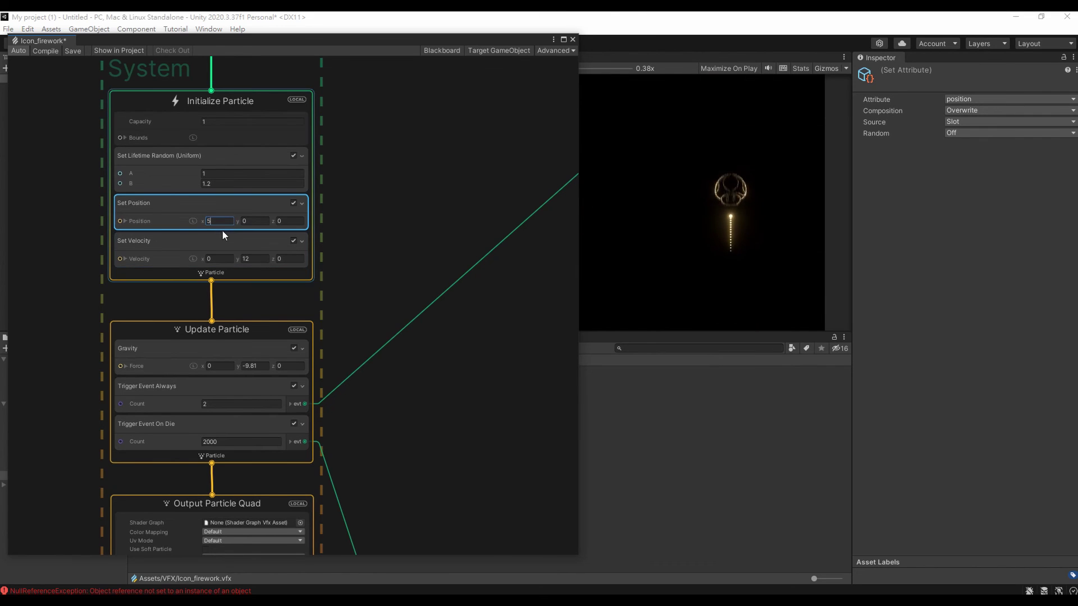
{"action": "key", "text": "Tab"}
{"action": "type", "text": "-2"}
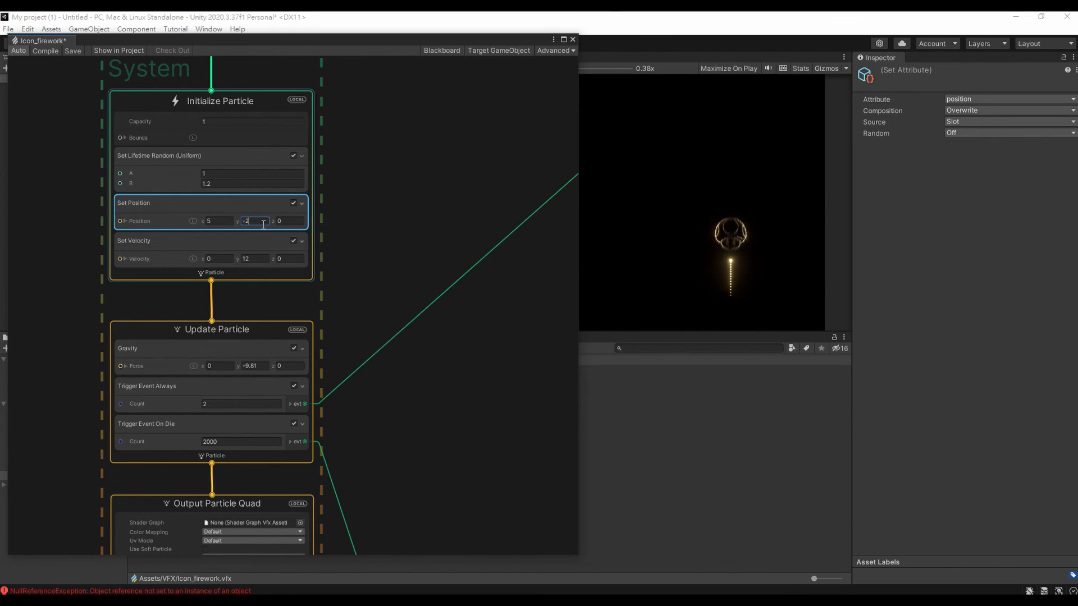
{"action": "key", "text": "Return"}
{"action": "key", "text": "Return"}
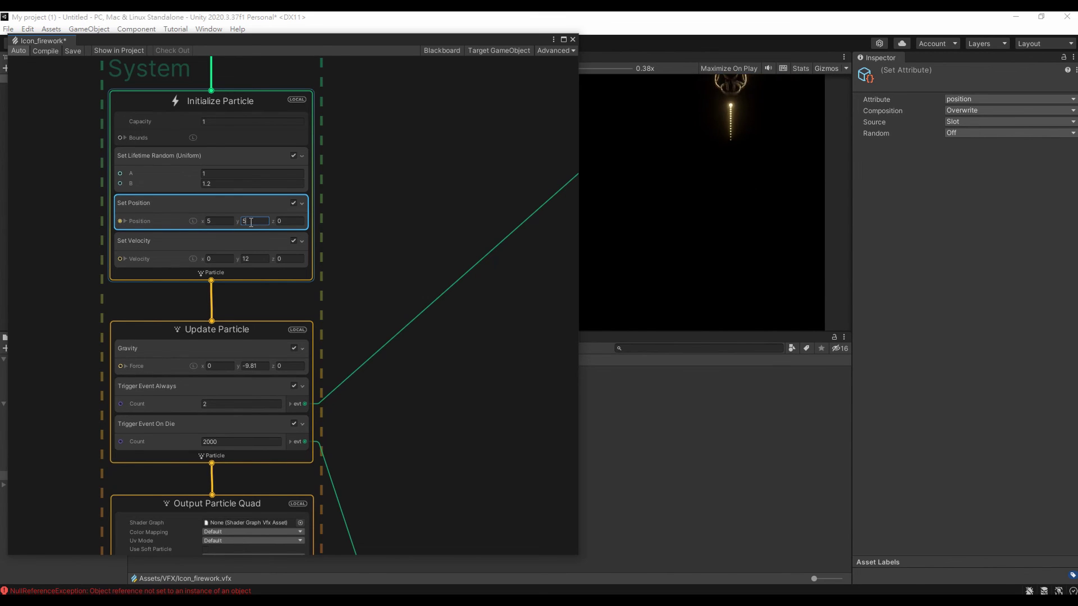
{"action": "left_click", "coordinate": [215, 221]}
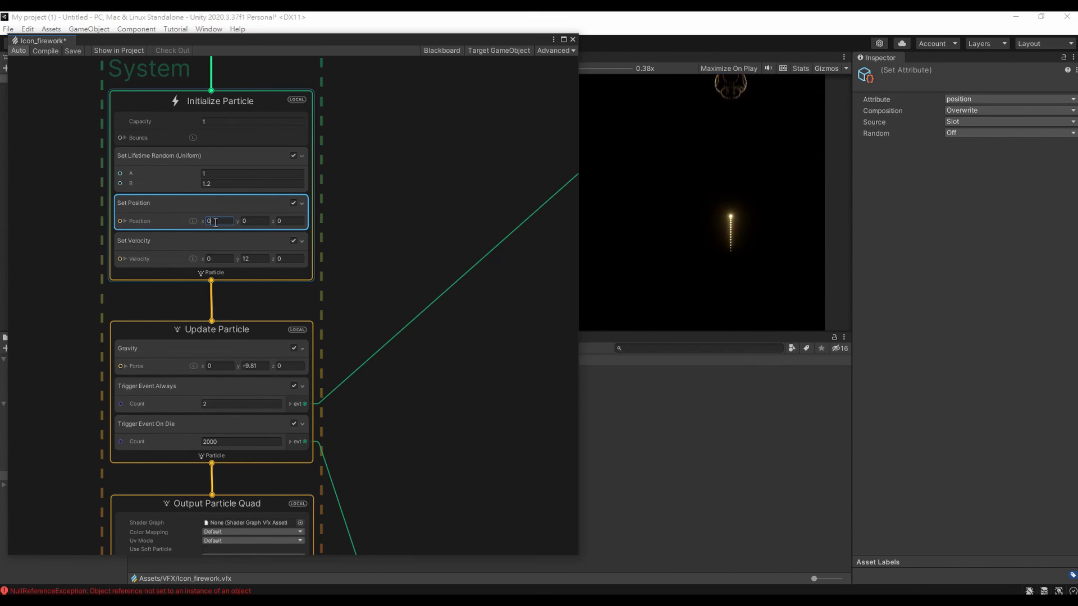
{"action": "type", "text": "0"}
{"action": "key", "text": "Return"}
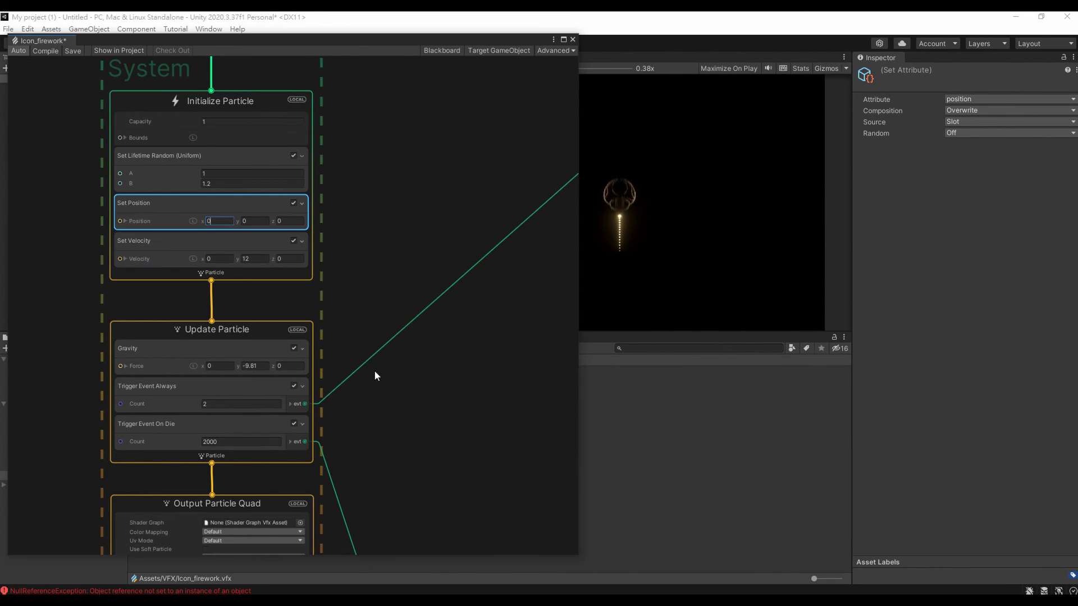
{"action": "middle_click_drag", "start_coordinate": [374, 372], "coordinate": [388, 179]}
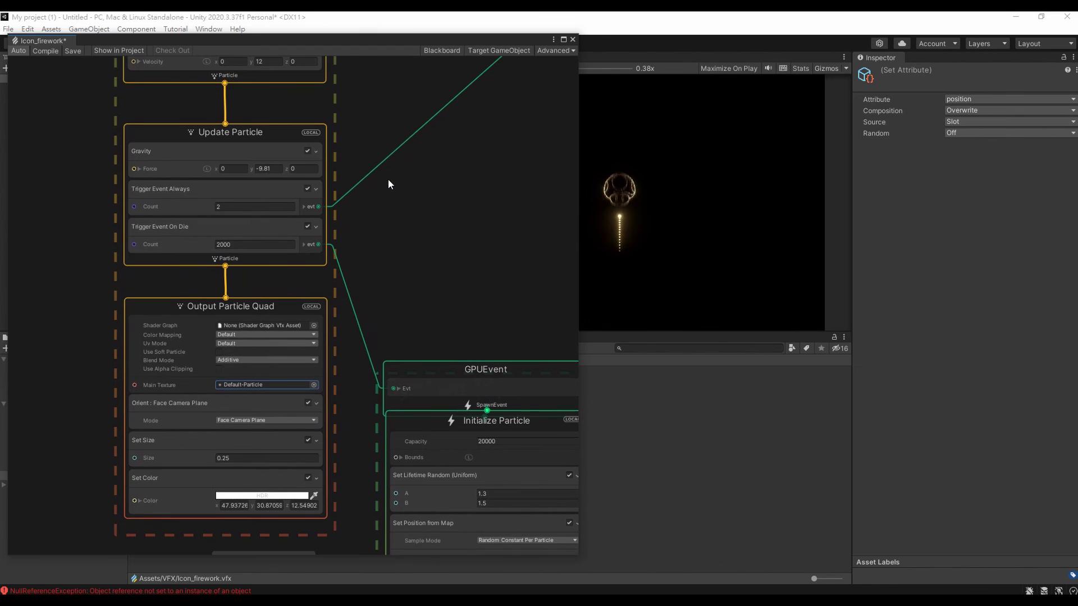
{"action": "scroll", "coordinate": [429, 234], "scroll_direction": "down", "scroll_amount": 3}
{"action": "middle_click_drag", "start_coordinate": [421, 227], "coordinate": [283, 504]}
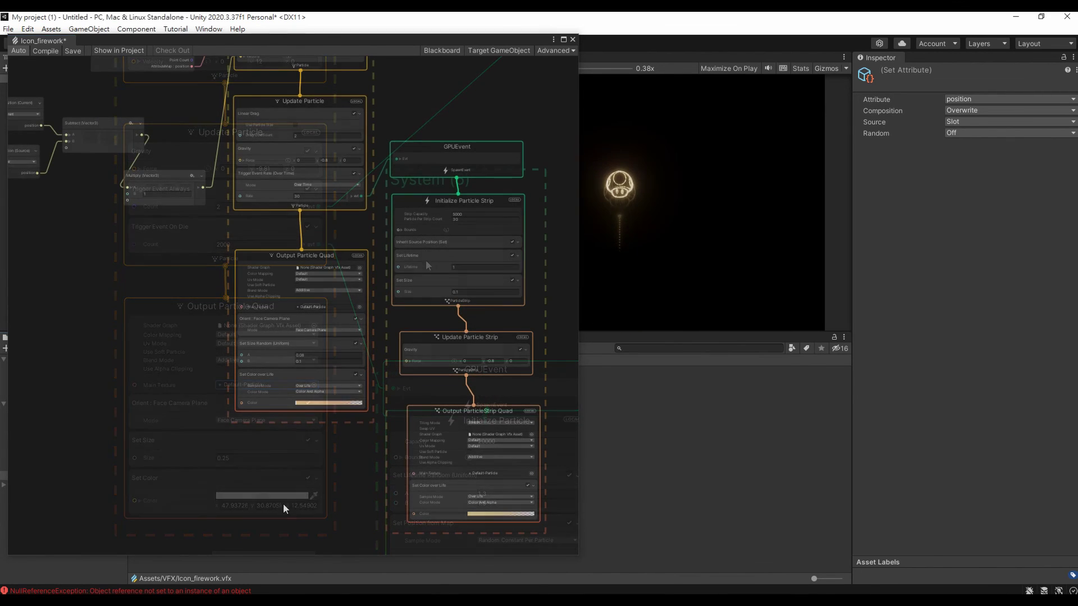
{"action": "mouse_move", "coordinate": [133, 591]}
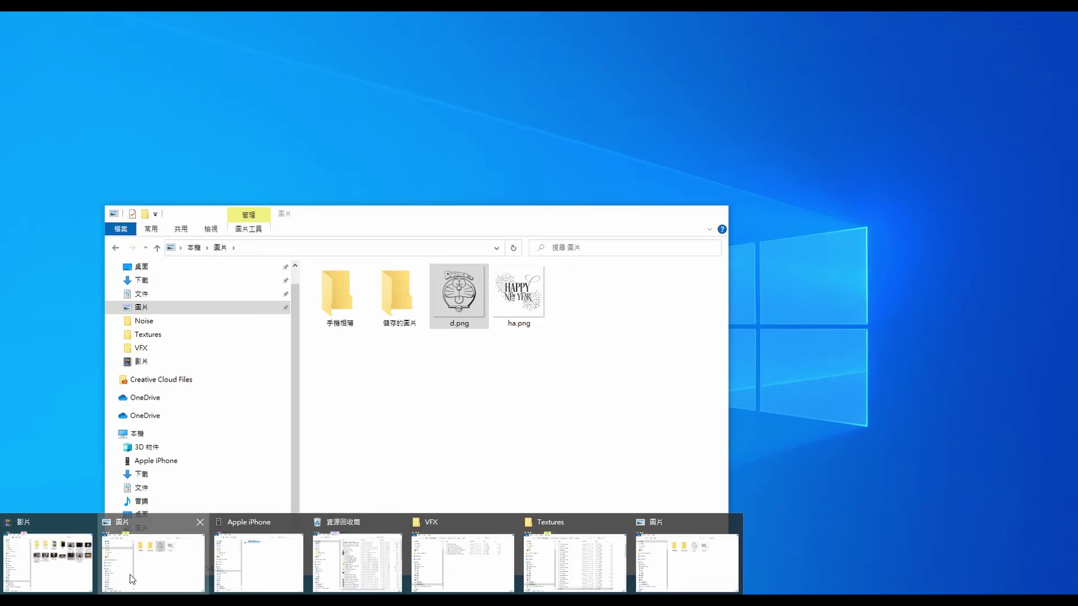
Preview d.png and the Happy New Year ha.png from the Pictures folder, then close the viewer.
{"action": "left_click", "coordinate": [129, 574]}
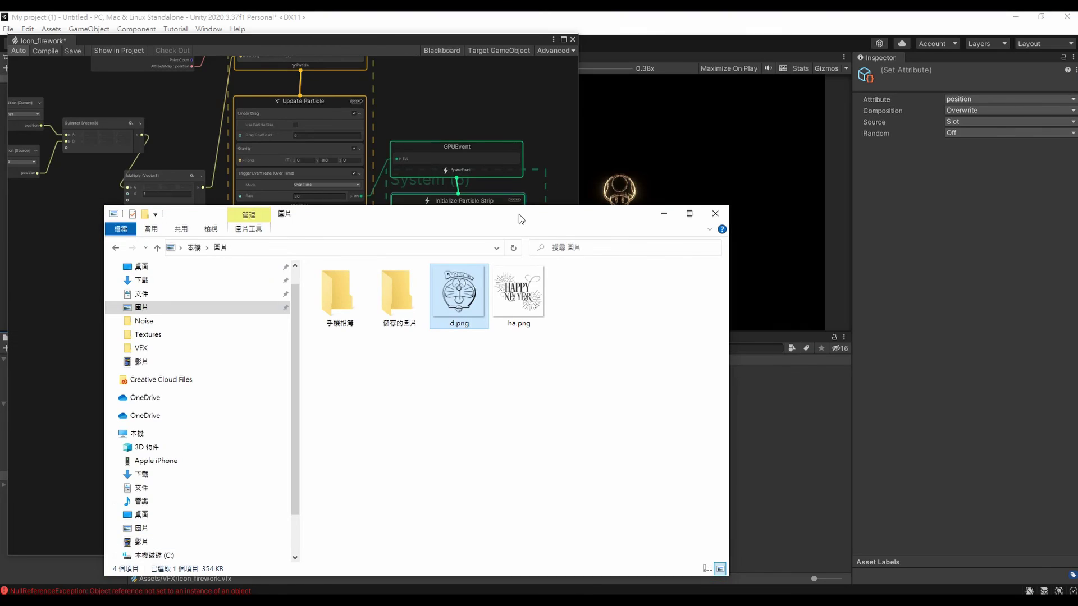
{"action": "left_click_drag", "start_coordinate": [521, 219], "coordinate": [730, 205]}
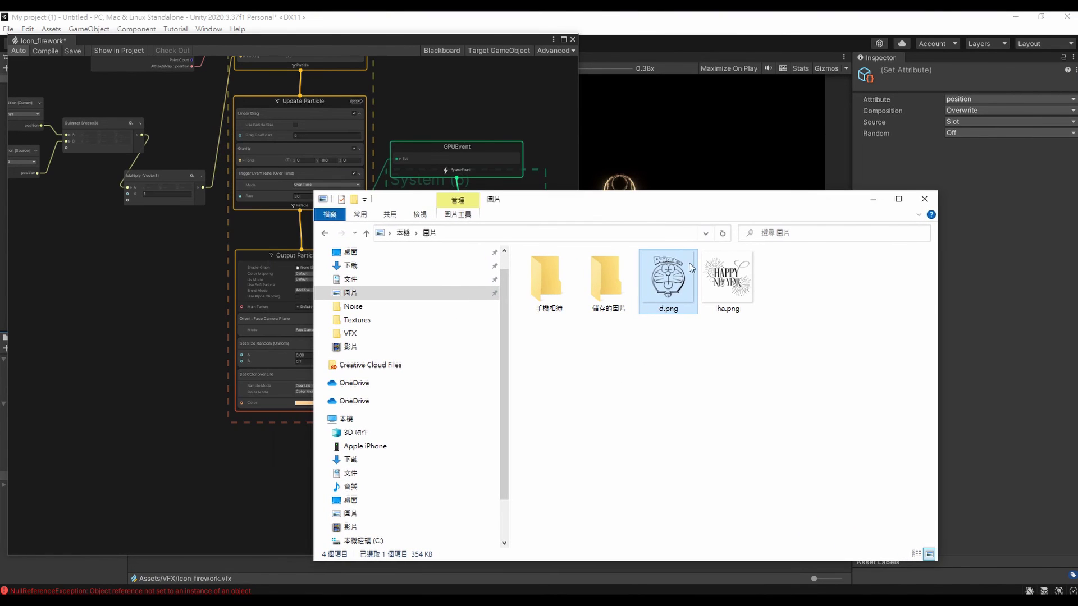
{"action": "double_click", "coordinate": [672, 287]}
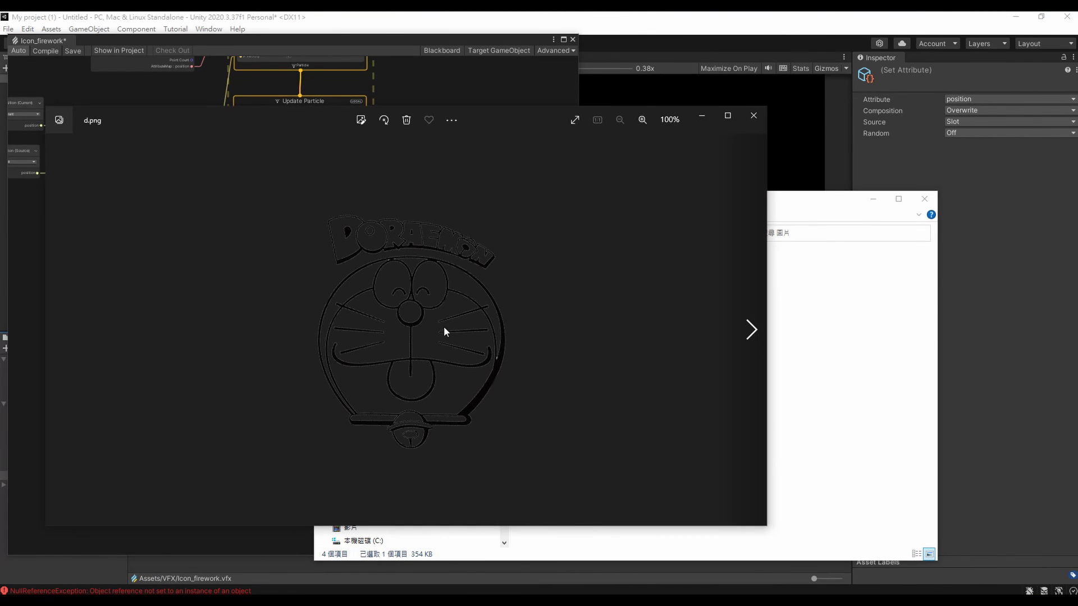
{"action": "left_click", "coordinate": [766, 120]}
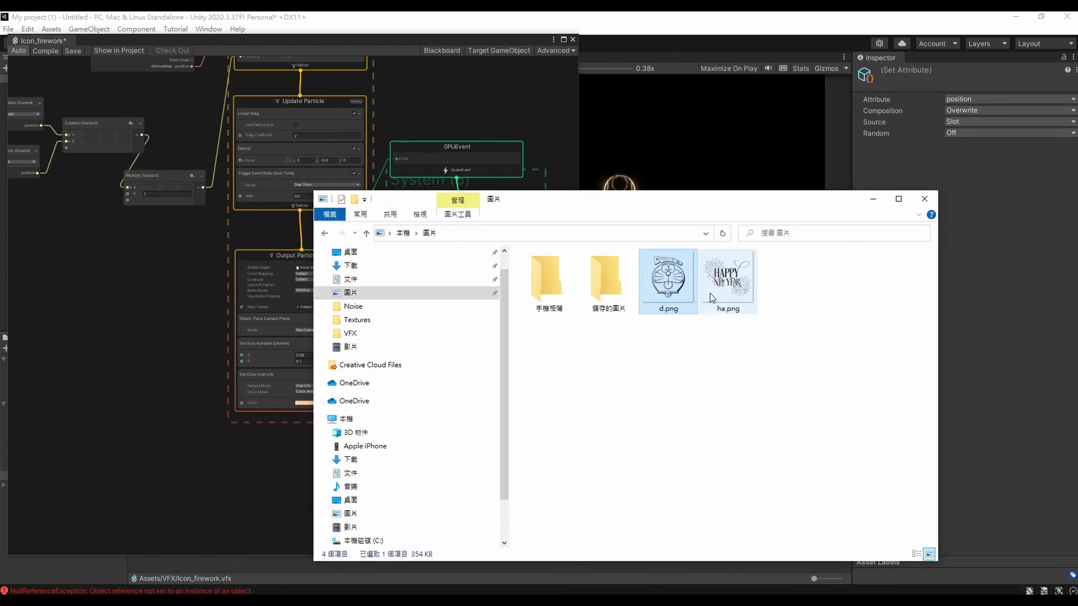
{"action": "double_click", "coordinate": [715, 292]}
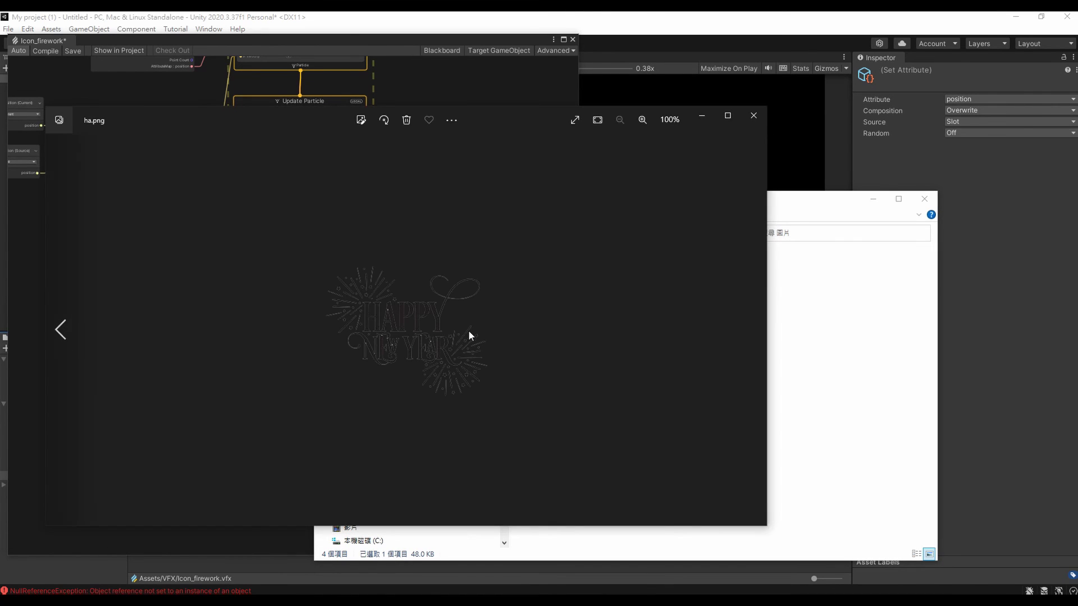
{"action": "left_click", "coordinate": [756, 118]}
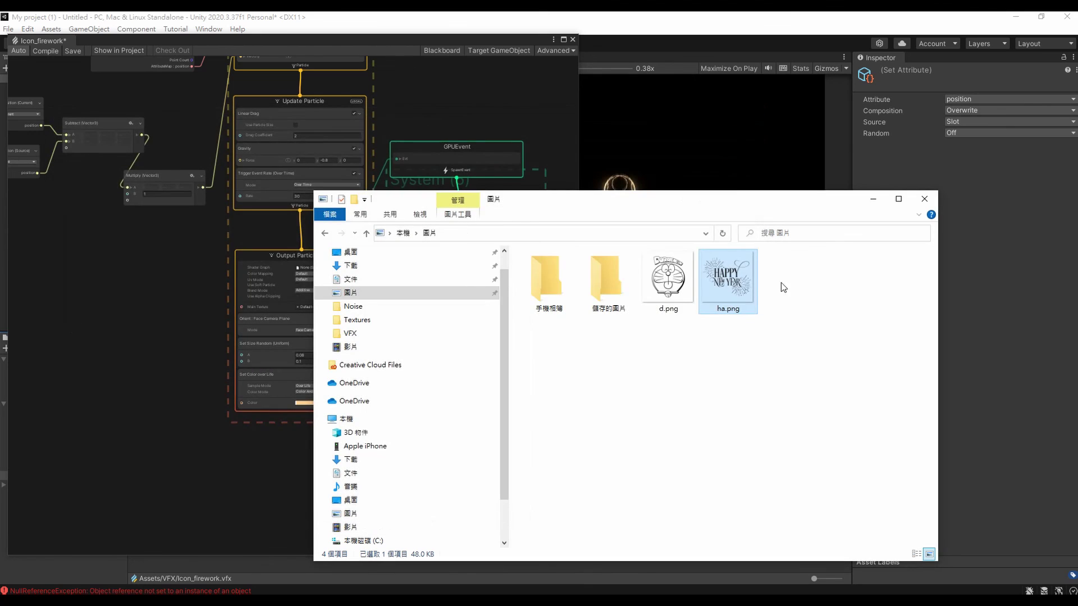
Hide the firework VFX Graph window in Unity and return to the Pictures folder with Alt+Tab.
{"action": "left_click", "coordinate": [539, 40]}
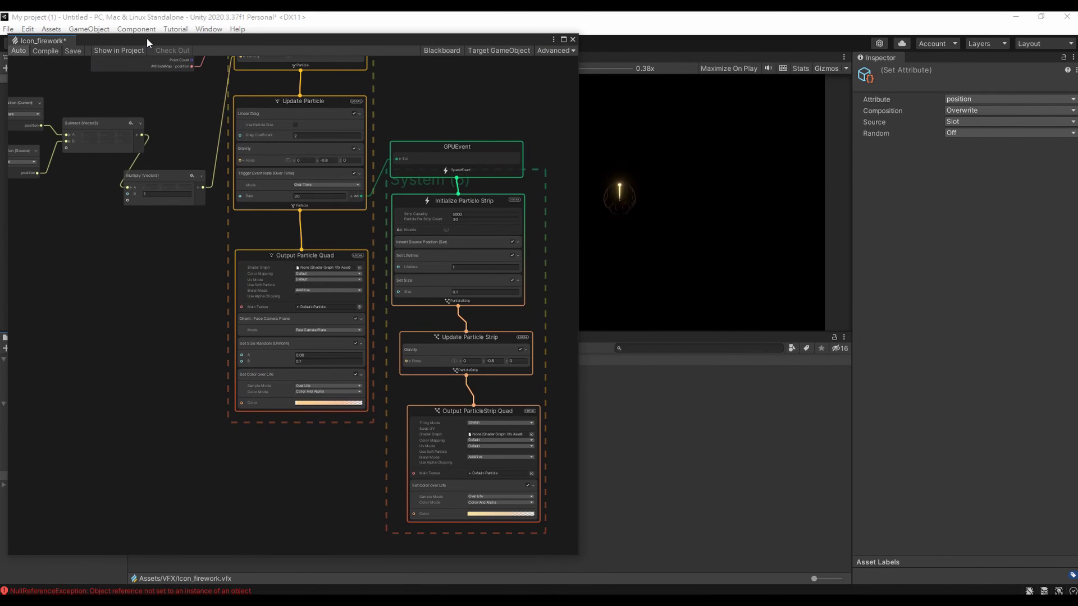
{"action": "left_click", "coordinate": [135, 50]}
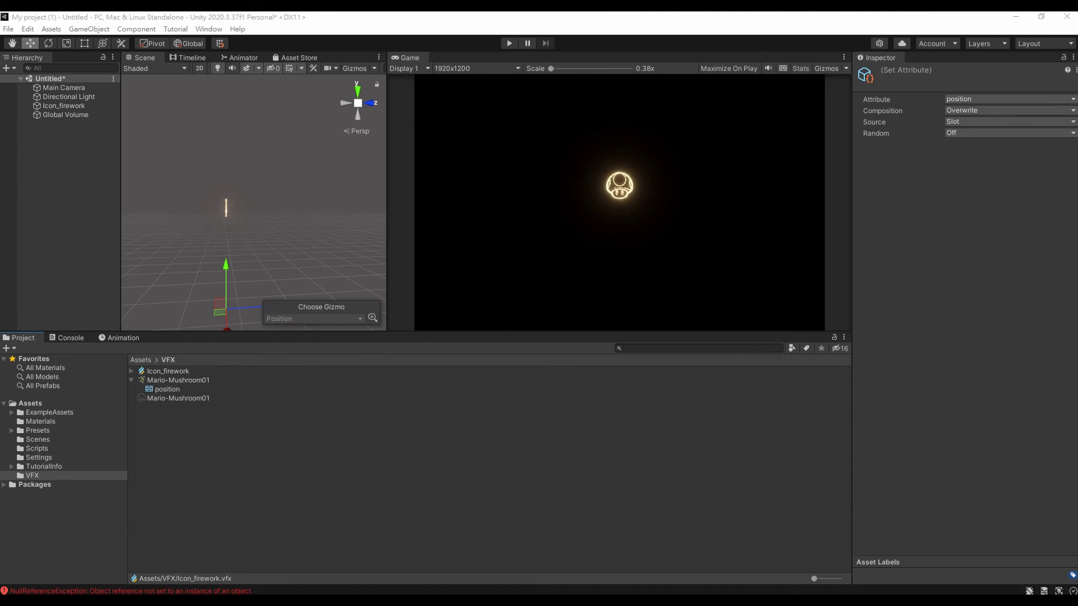
{"action": "key", "text": "alt+Tab"}
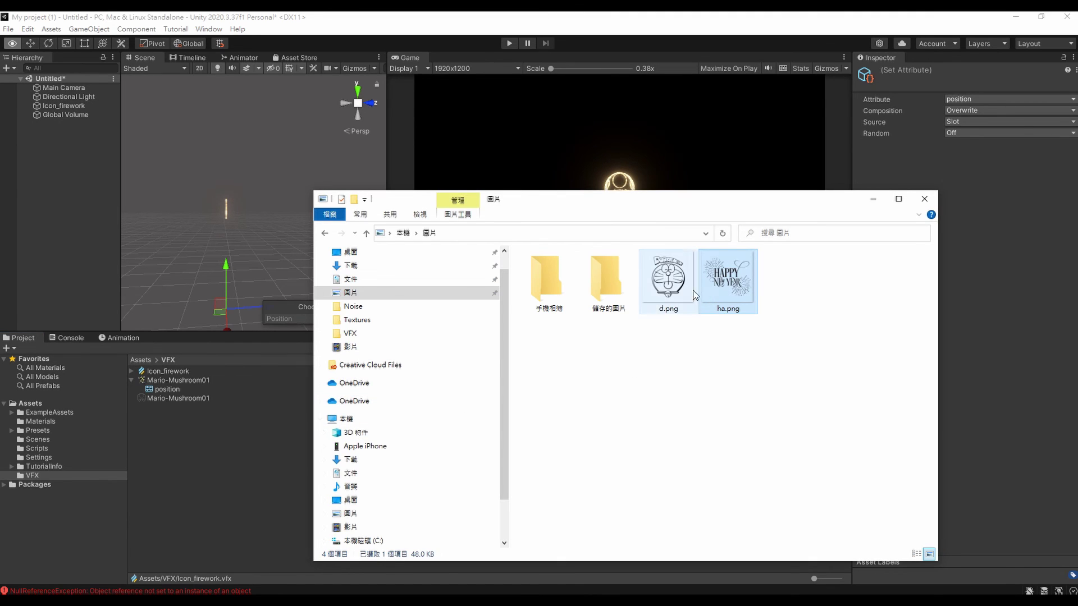
Copy d.png and ha.png into the Unity project's VFX folder.
{"action": "left_click", "coordinate": [679, 297], "text": "ctrl"}
{"action": "left_click_drag", "start_coordinate": [679, 297], "coordinate": [204, 462]}
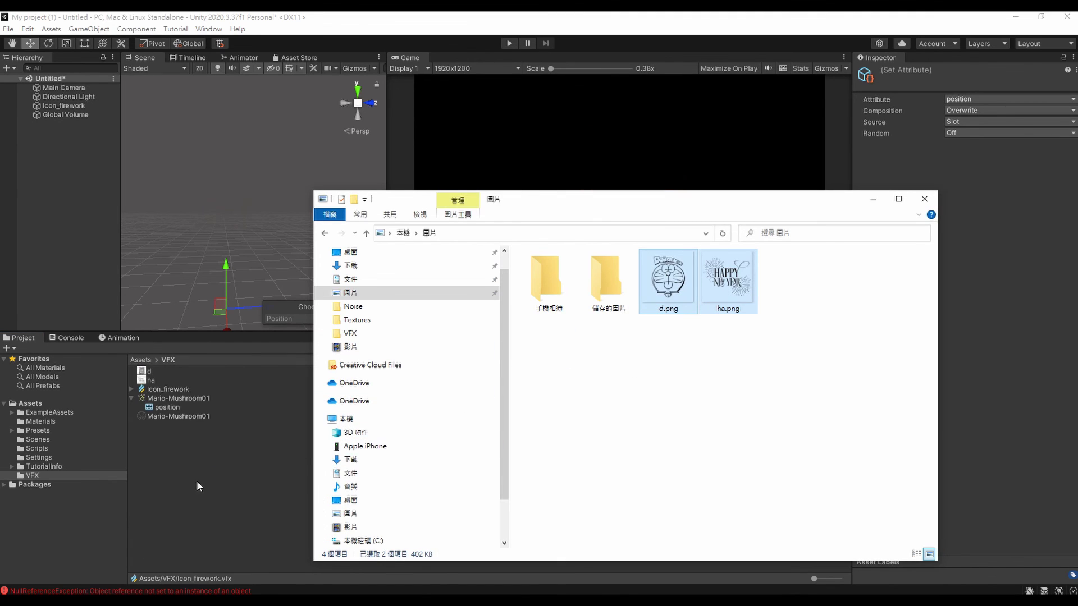
{"action": "left_click", "coordinate": [189, 457]}
Enable Alpha Is Transparency on both the d and ha textures and apply the import settings.
{"action": "left_click", "coordinate": [149, 373]}
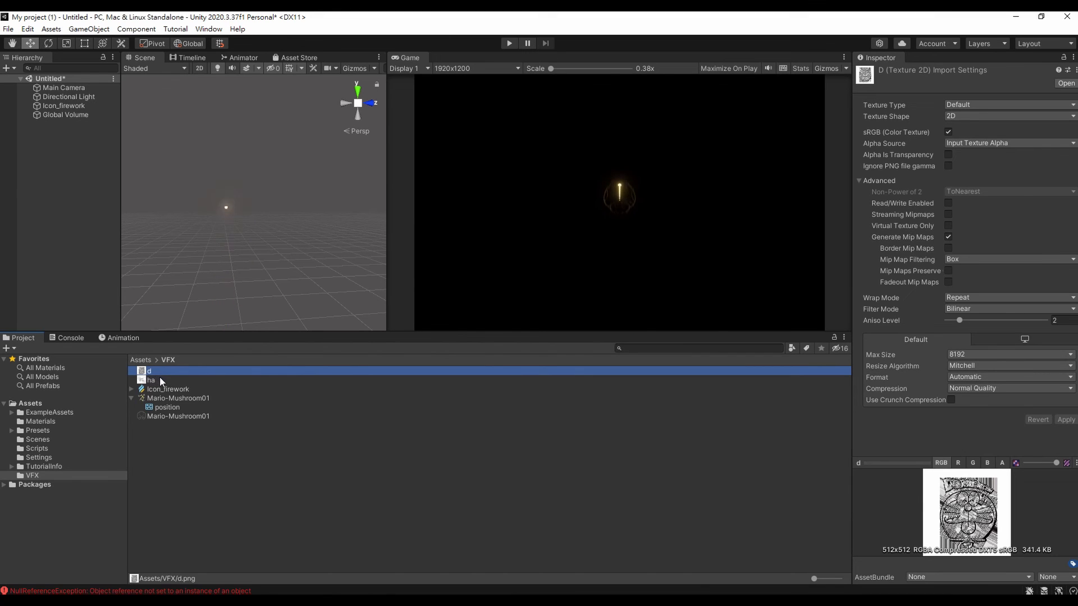
{"action": "left_click", "coordinate": [160, 379], "text": "shift"}
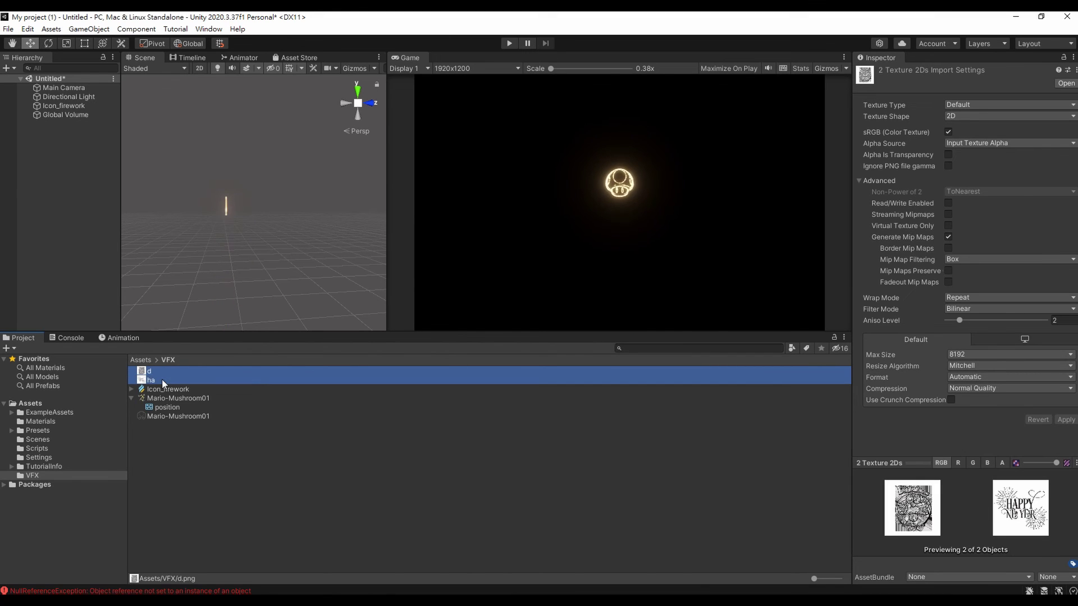
{"action": "left_click", "coordinate": [948, 154]}
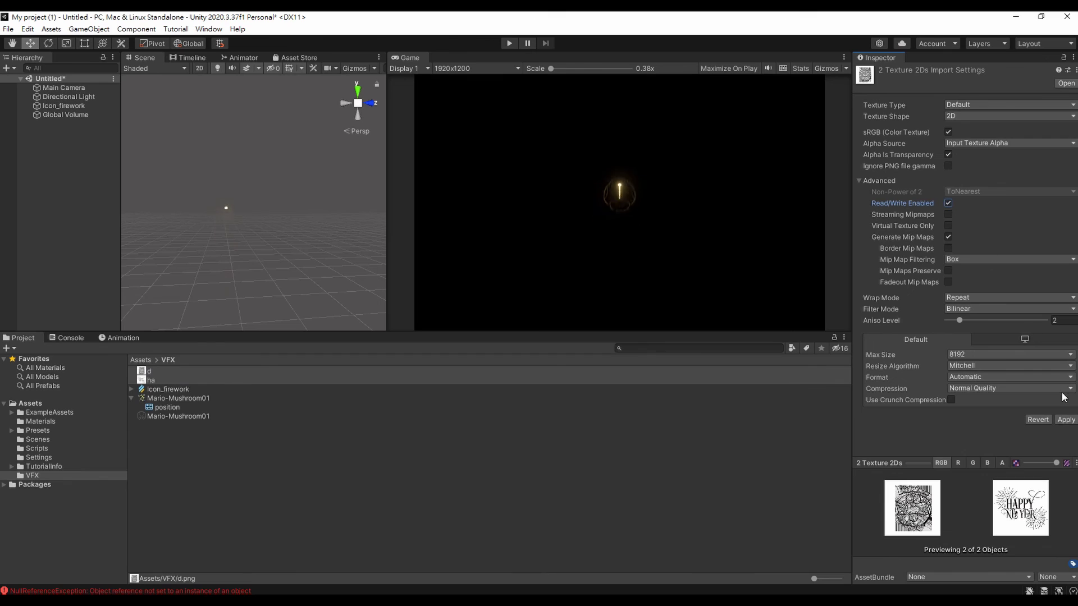
{"action": "left_click", "coordinate": [1066, 420]}
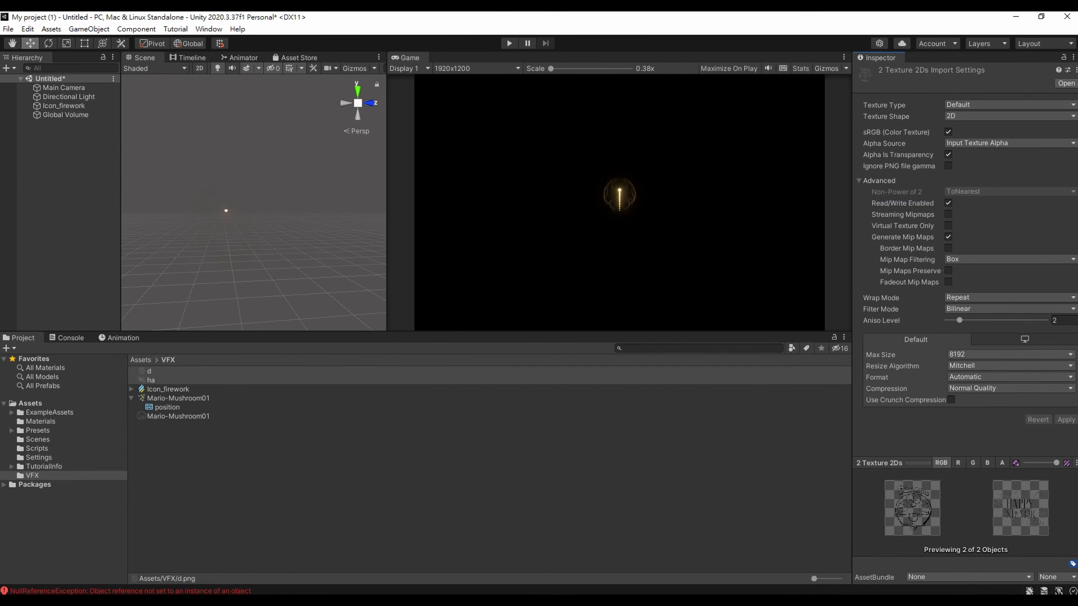
{"action": "left_click", "coordinate": [372, 497]}
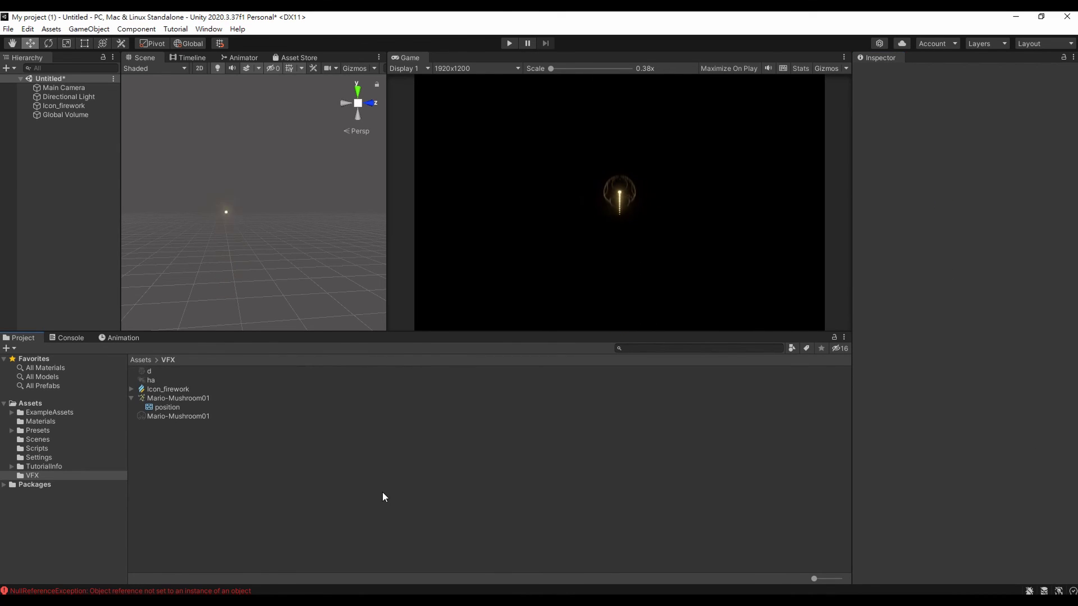
Open the Point Cache Bake Tool and set its Bake Mode to Texture.
{"action": "left_click", "coordinate": [204, 31]}
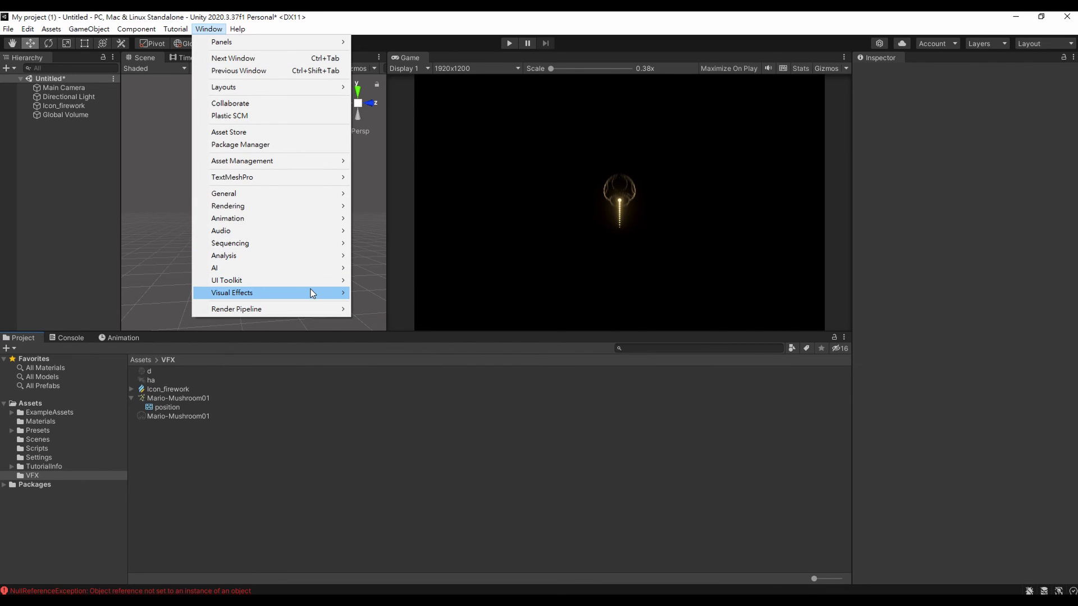
{"action": "mouse_move", "coordinate": [312, 293]}
{"action": "mouse_move", "coordinate": [413, 304]}
{"action": "left_click", "coordinate": [484, 306]}
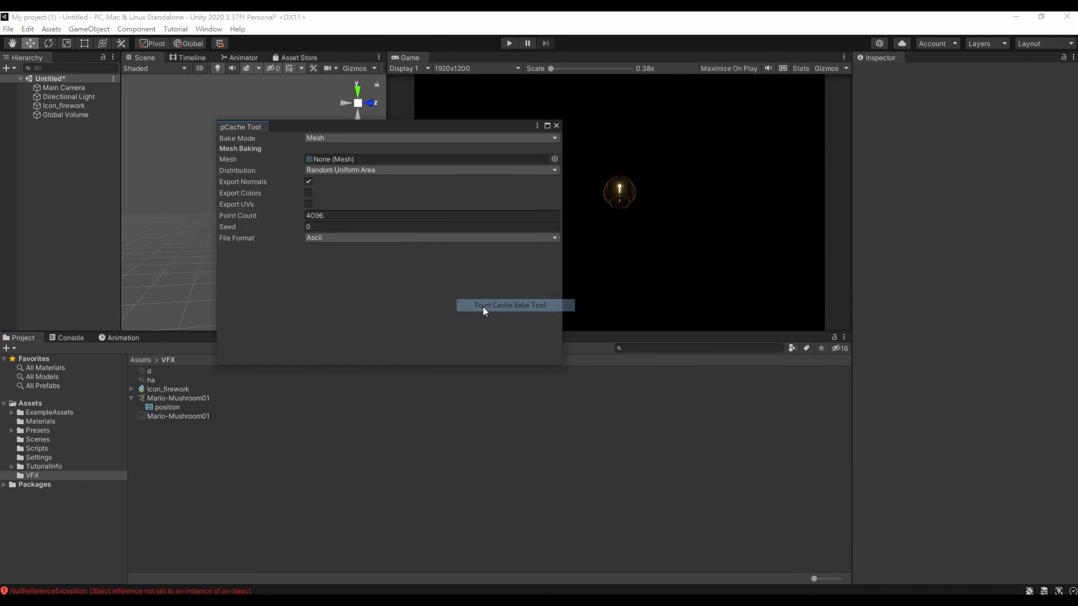
{"action": "left_click", "coordinate": [428, 137]}
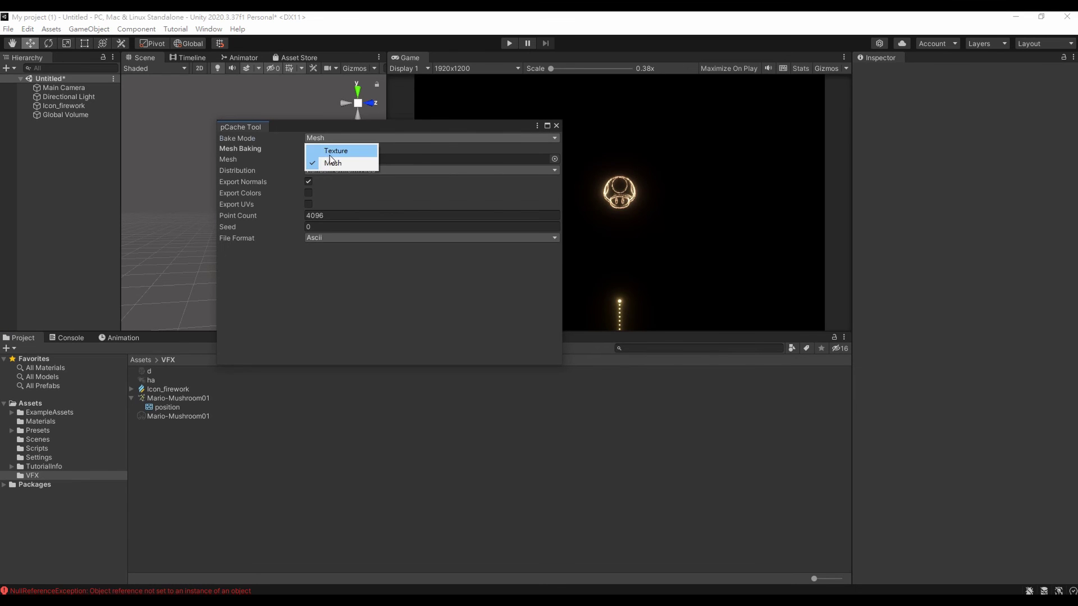
{"action": "left_click", "coordinate": [332, 153]}
Bake the d texture and save it as d.pcache in the VFX folder.
{"action": "left_click_drag", "start_coordinate": [159, 371], "coordinate": [541, 165]}
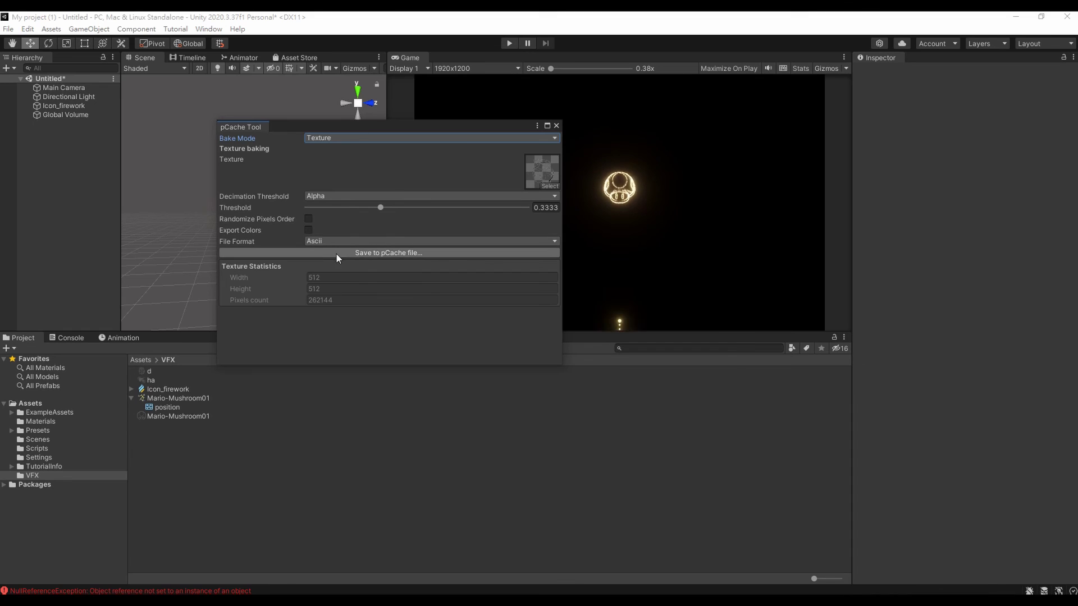
{"action": "left_click", "coordinate": [337, 253]}
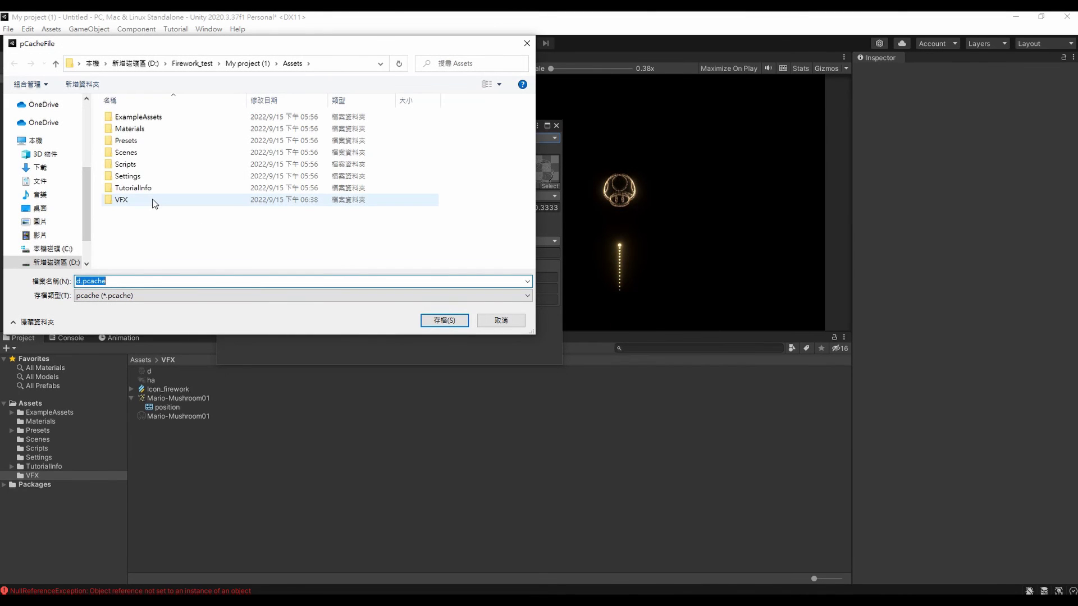
{"action": "double_click", "coordinate": [154, 202]}
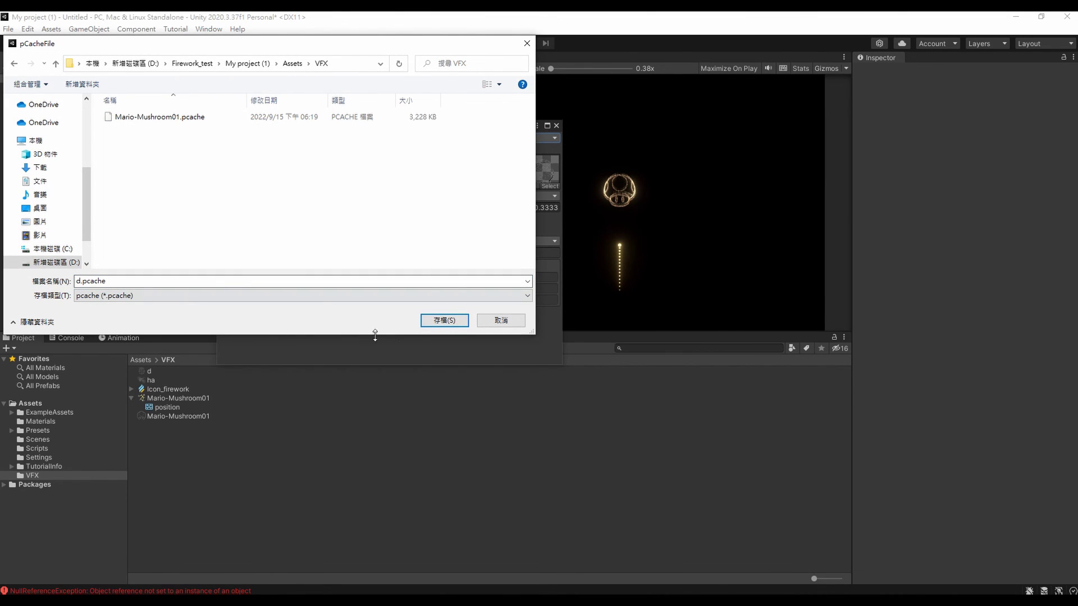
{"action": "left_click", "coordinate": [428, 323]}
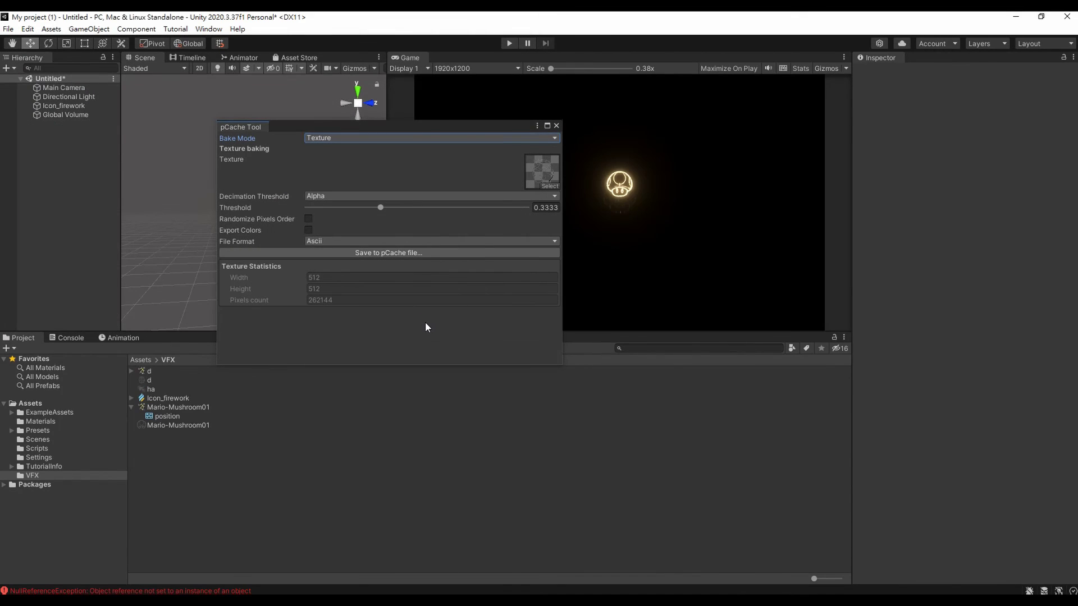
Bake the ha texture, save it as ha.pcache in the VFX folder, and close the tool.
{"action": "left_click_drag", "start_coordinate": [151, 391], "coordinate": [553, 174]}
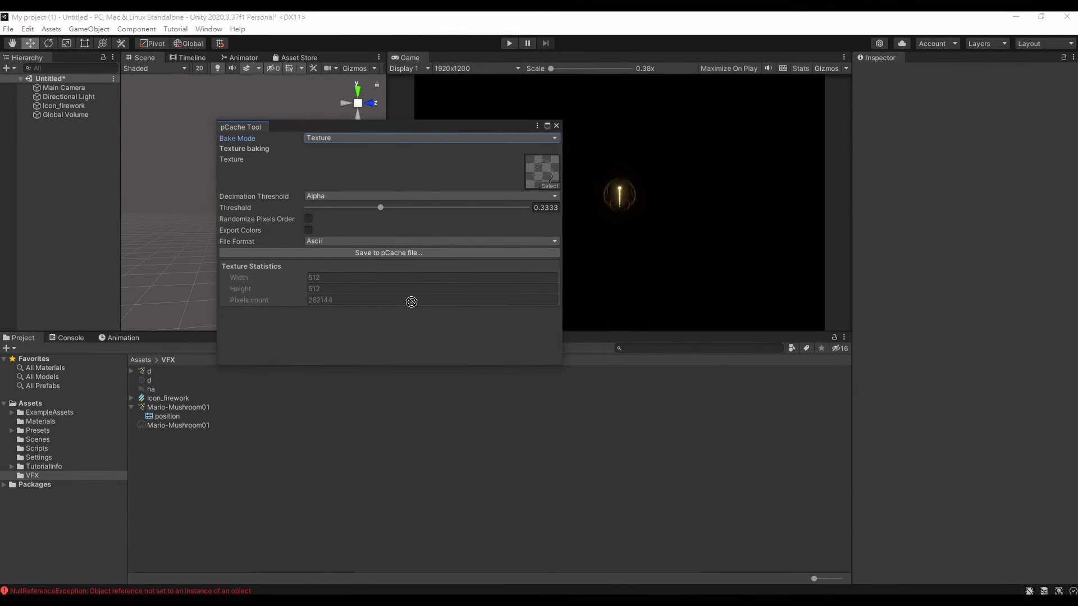
{"action": "left_click", "coordinate": [332, 252]}
{"action": "double_click", "coordinate": [145, 200]}
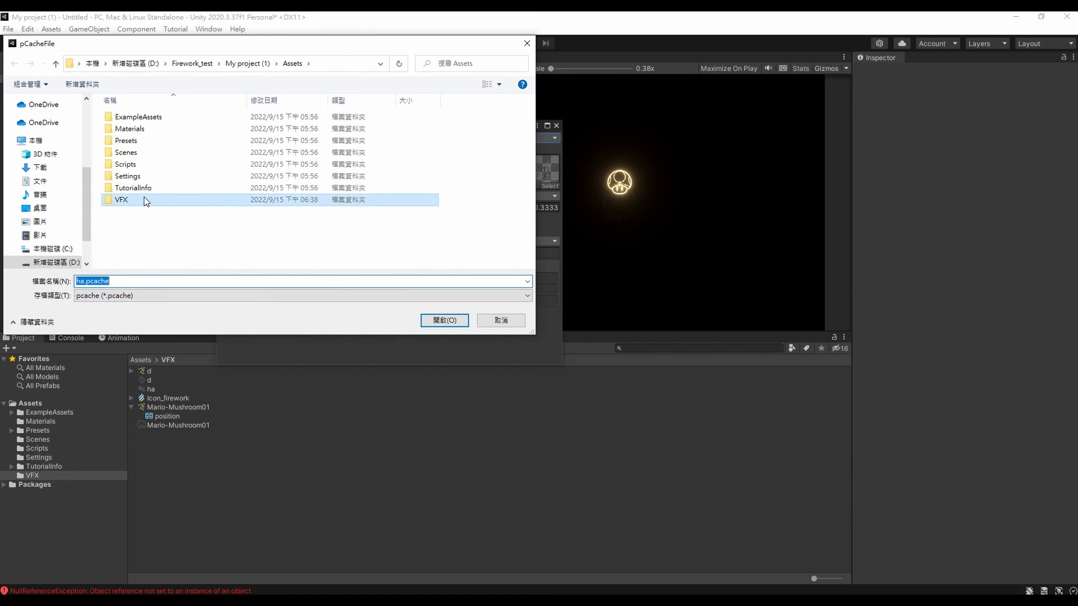
{"action": "left_click", "coordinate": [452, 321]}
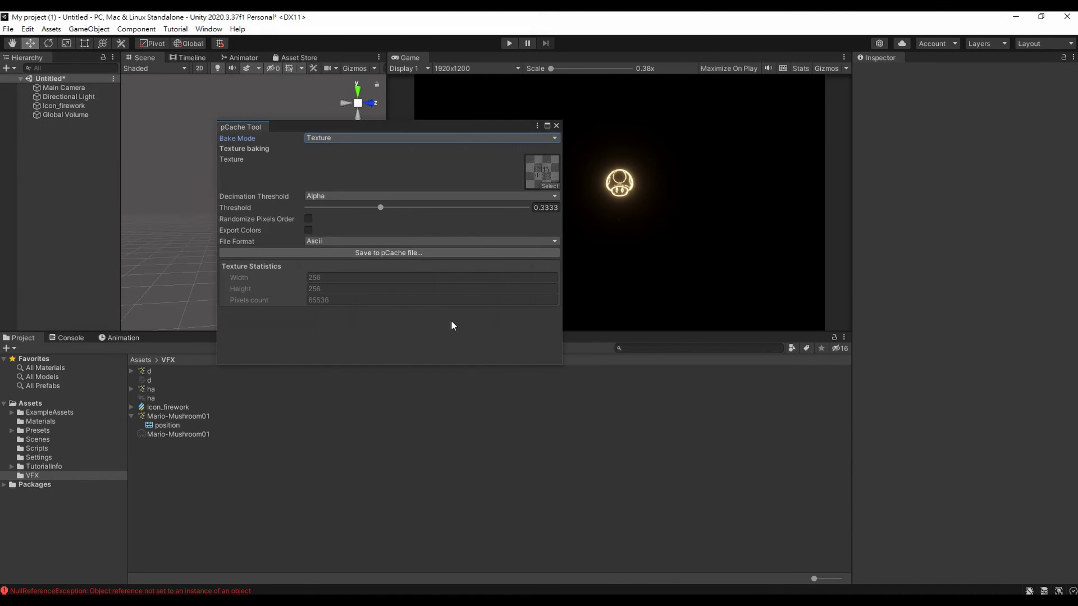
{"action": "left_click", "coordinate": [555, 125]}
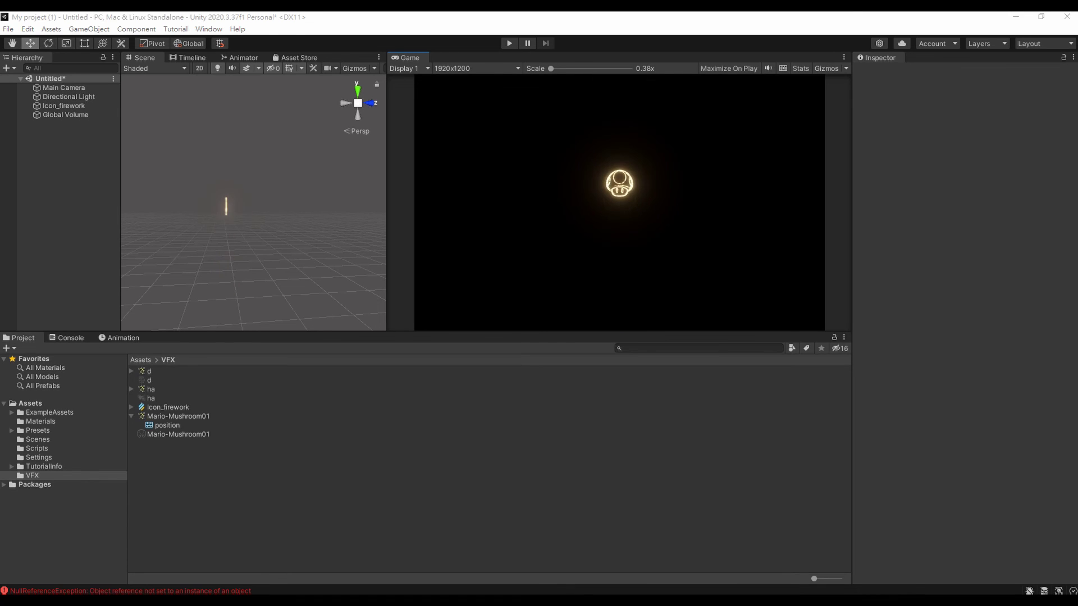
Open the Icon_firework graph and frame all four particle systems.
{"action": "double_click", "coordinate": [168, 407]}
{"action": "mouse_move", "coordinate": [554, 103]}
{"action": "left_mouse_down"}
{"action": "mouse_move", "coordinate": [977, 69]}
{"action": "mouse_move", "coordinate": [932, 42]}
{"action": "left_mouse_up"}
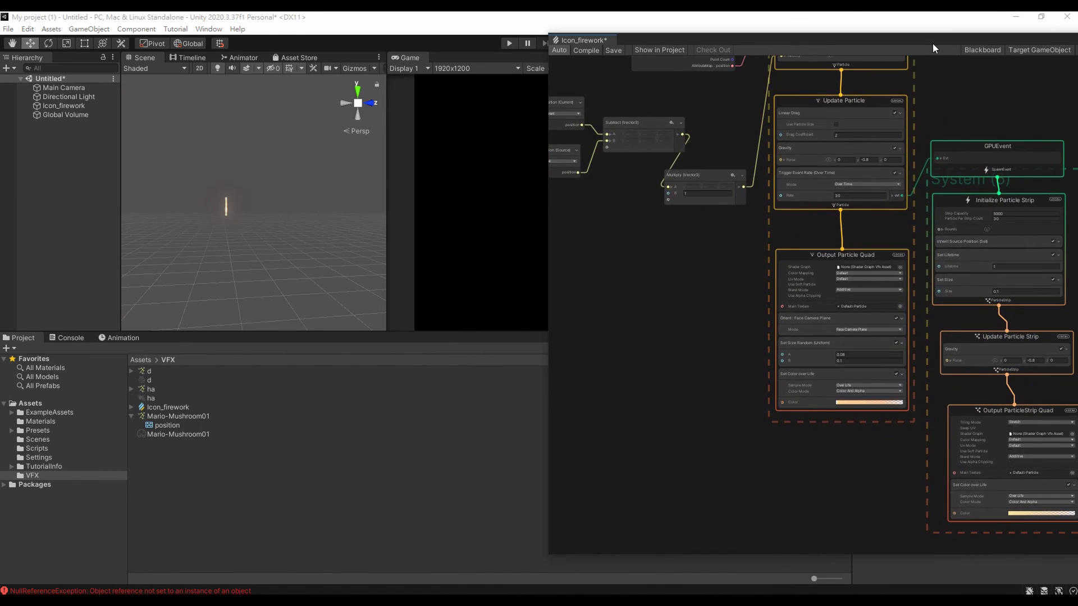
{"action": "scroll", "coordinate": [760, 220], "scroll_direction": "down", "scroll_amount": 3}
{"action": "scroll", "coordinate": [759, 220], "scroll_direction": "down", "scroll_amount": 3}
{"action": "middle_click_drag", "start_coordinate": [957, 215], "coordinate": [938, 382]}
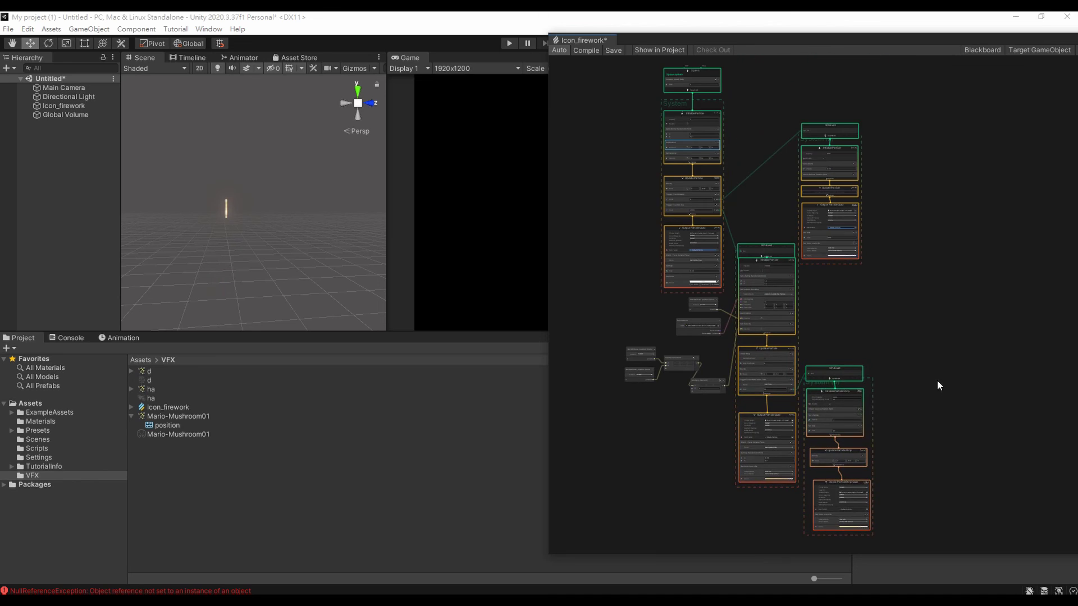
{"action": "scroll", "coordinate": [836, 275], "scroll_direction": "down", "scroll_amount": 2}
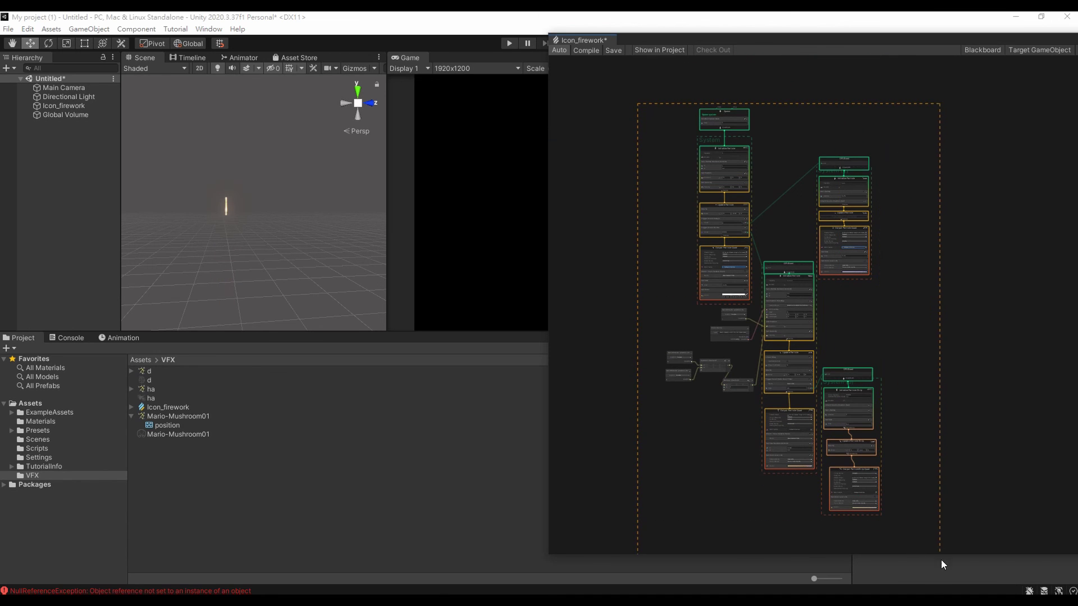
Duplicate every firework node with Ctrl+D and place the copy right of the original.
{"action": "left_click_drag", "start_coordinate": [939, 528], "coordinate": [939, 522]}
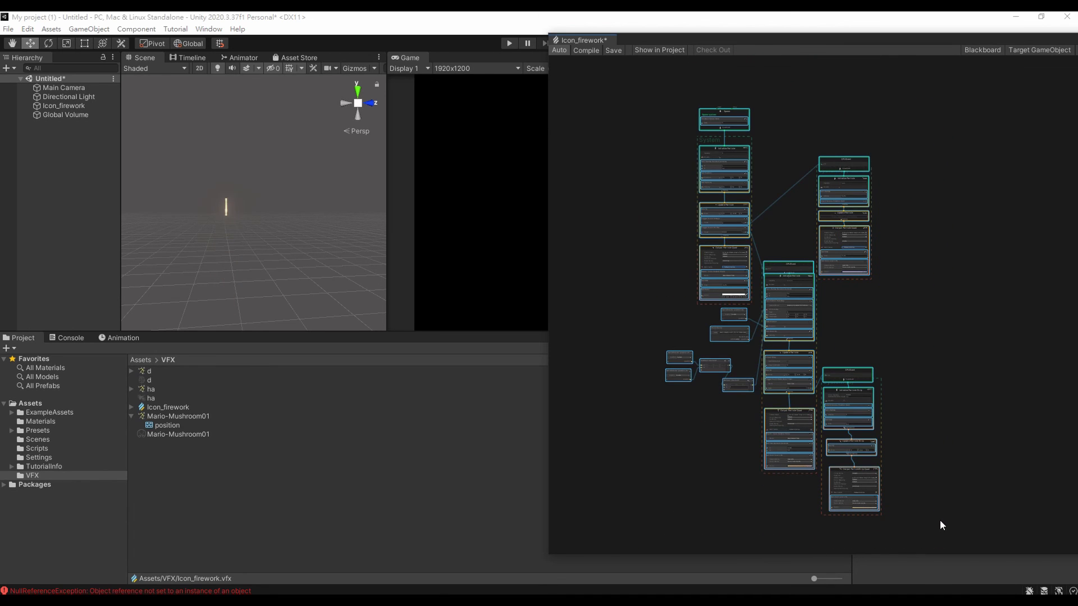
{"action": "key", "text": "ctrl+d"}
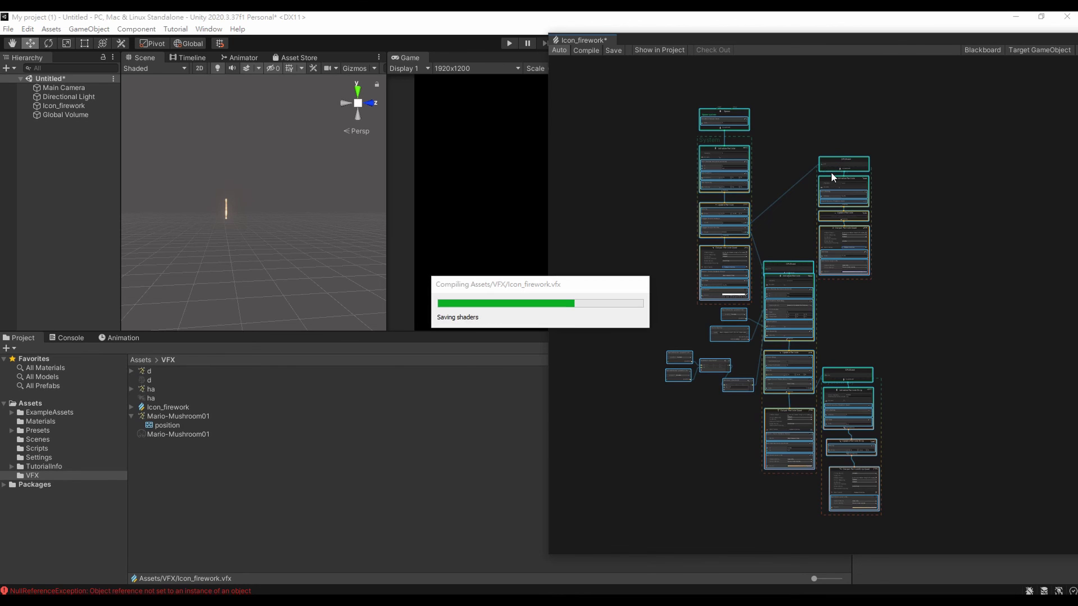
{"action": "left_click_drag", "start_coordinate": [811, 117], "coordinate": [965, 129]}
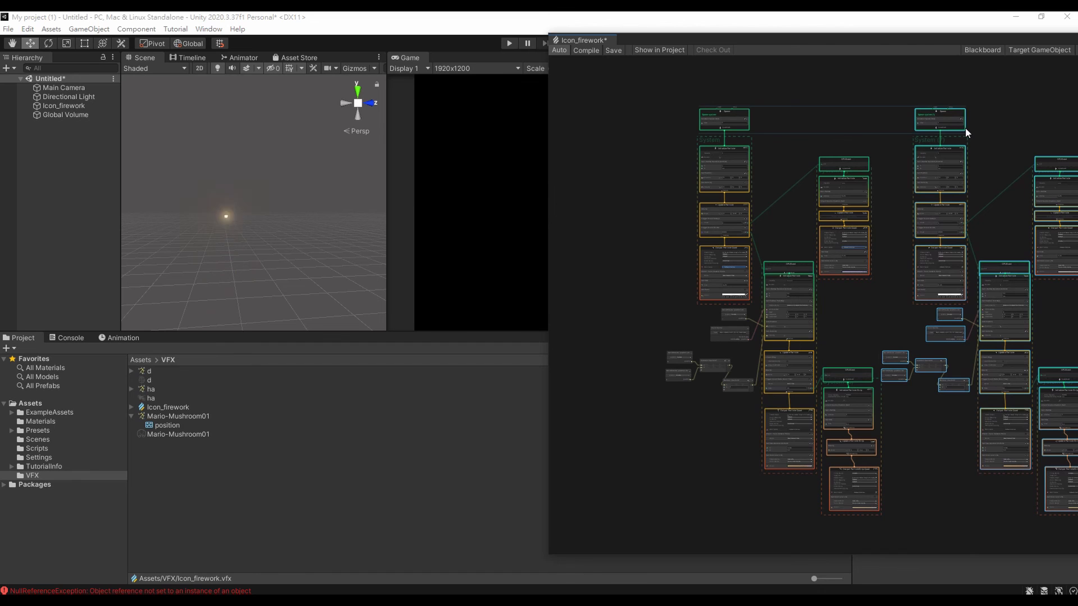
{"action": "left_click_drag", "start_coordinate": [917, 39], "coordinate": [308, 38]}
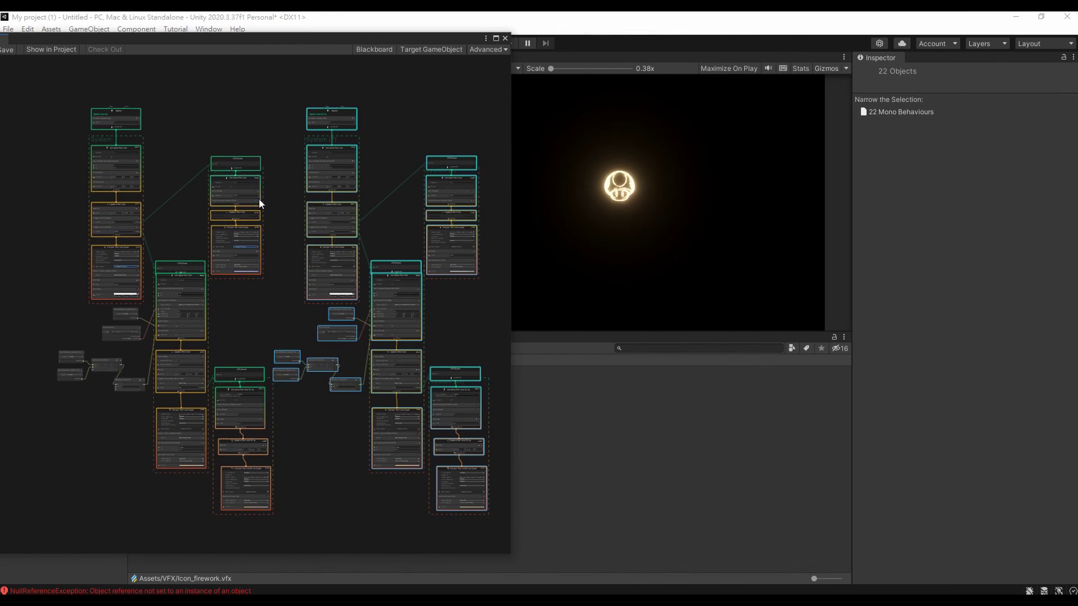
{"action": "scroll", "coordinate": [264, 229], "scroll_direction": "up", "scroll_amount": 3}
{"action": "middle_click_drag", "start_coordinate": [265, 240], "coordinate": [103, 386]}
{"action": "scroll", "coordinate": [204, 286], "scroll_direction": "up", "scroll_amount": 3}
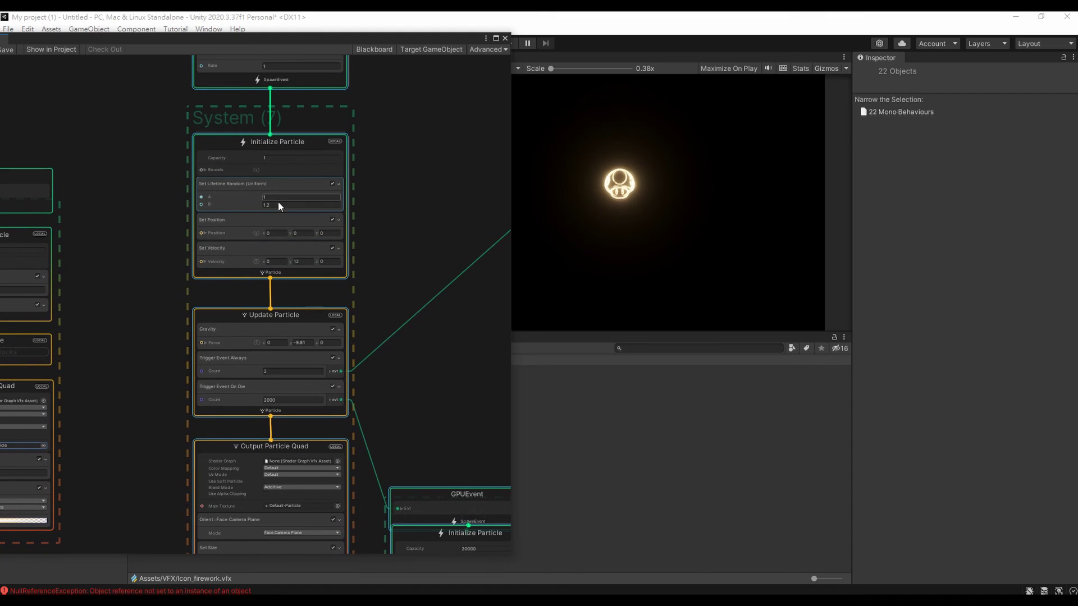
Set the copy's starting x position to 5.
{"action": "left_click", "coordinate": [276, 233]}
{"action": "type", "text": "5"}
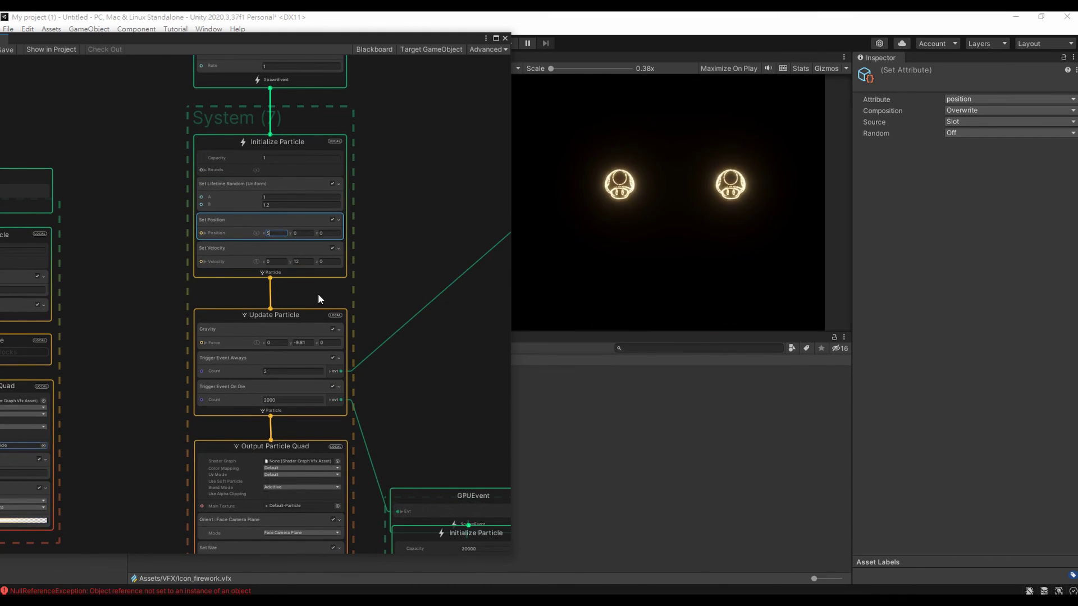
{"action": "scroll", "coordinate": [318, 294], "scroll_direction": "down", "scroll_amount": 3}
{"action": "mouse_move", "coordinate": [318, 294]}
{"action": "middle_mouse_down"}
{"action": "mouse_move", "coordinate": [339, 314]}
{"action": "mouse_move", "coordinate": [329, 214]}
{"action": "mouse_move", "coordinate": [309, 180]}
{"action": "mouse_move", "coordinate": [287, 68]}
{"action": "middle_mouse_up"}
{"action": "scroll", "coordinate": [303, 260], "scroll_direction": "up", "scroll_amount": 2}
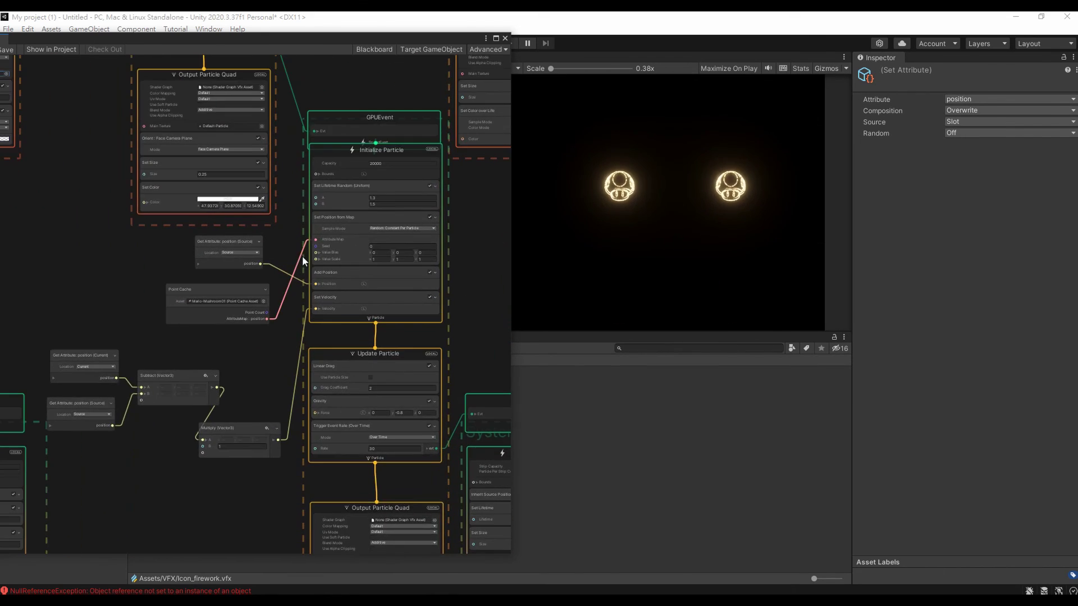
{"action": "scroll", "coordinate": [303, 264], "scroll_direction": "up", "scroll_amount": 2}
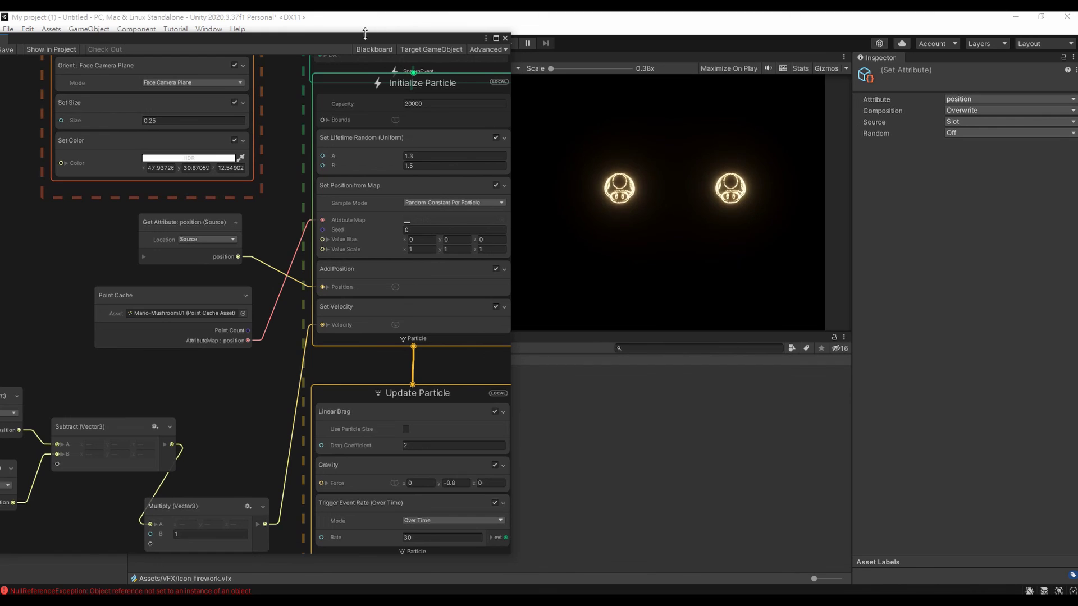
Assign the d point cache asset to the copy's Point Cache node.
{"action": "left_click_drag", "start_coordinate": [329, 36], "coordinate": [773, 50]}
{"action": "left_click_drag", "start_coordinate": [145, 376], "coordinate": [476, 356]}
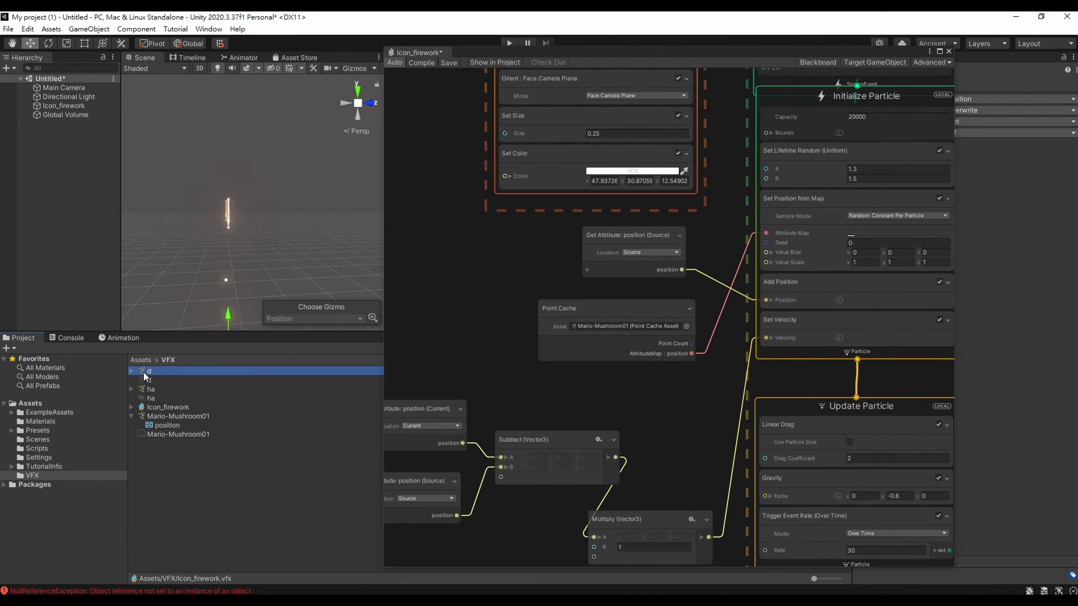
{"action": "left_click_drag", "start_coordinate": [612, 330], "coordinate": [614, 328]}
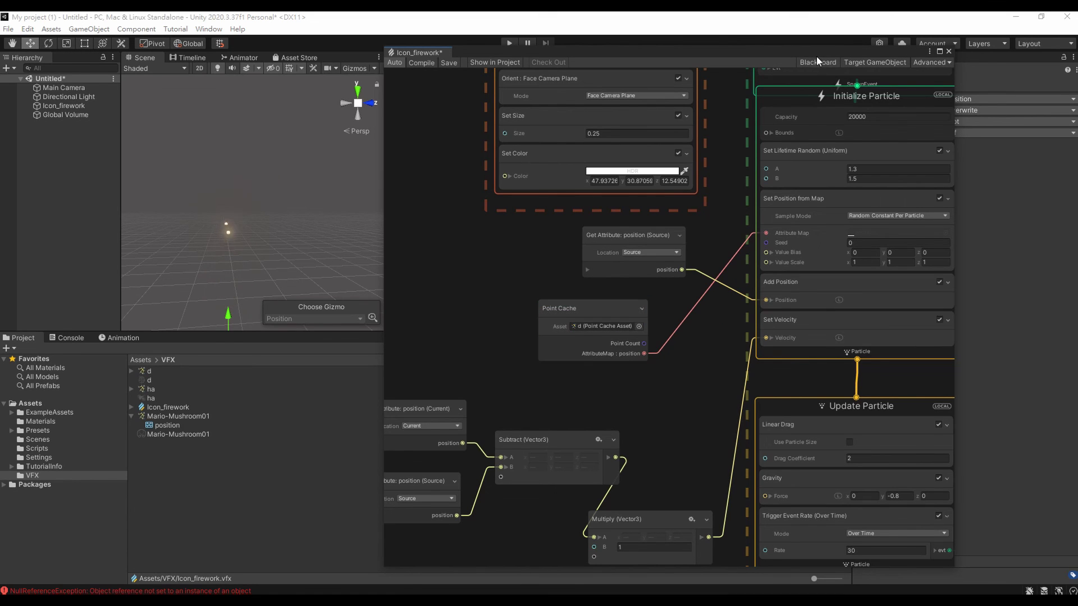
{"action": "left_click_drag", "start_coordinate": [816, 56], "coordinate": [365, 40]}
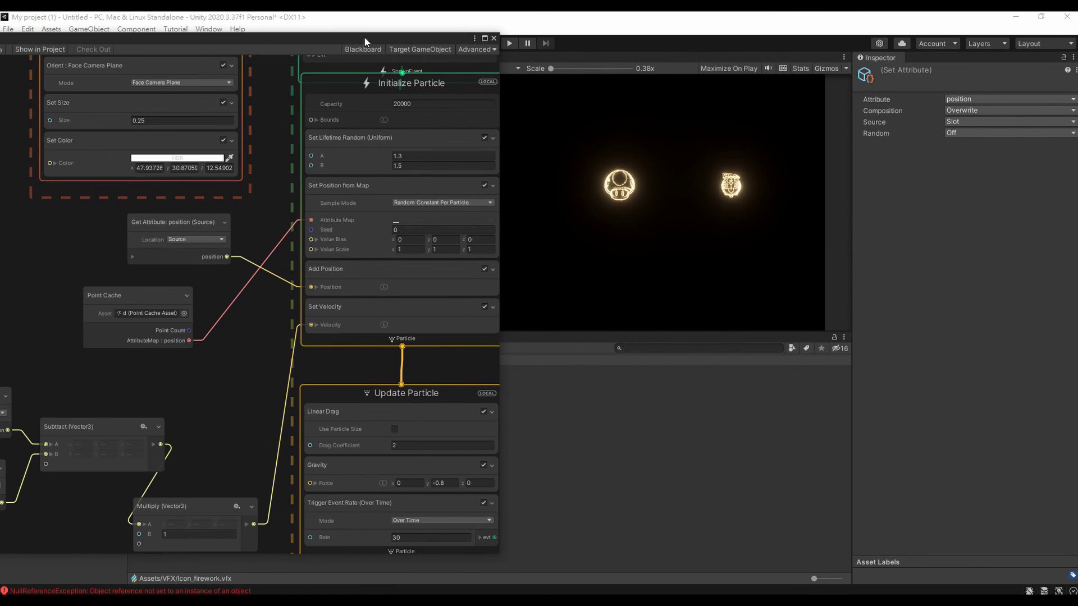
Set Set Position from Map's Value Scale to 2 on each axis.
{"action": "left_click", "coordinate": [419, 250]}
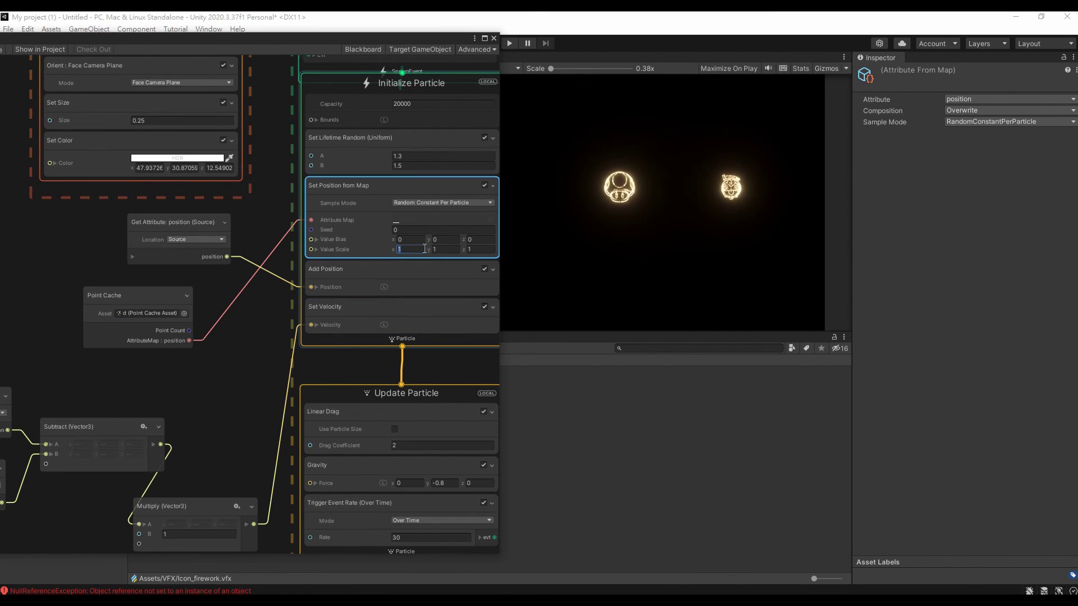
{"action": "type", "text": "2"}
{"action": "key", "text": "Tab"}
{"action": "type", "text": "2"}
{"action": "key", "text": "Tab"}
{"action": "type", "text": "2"}
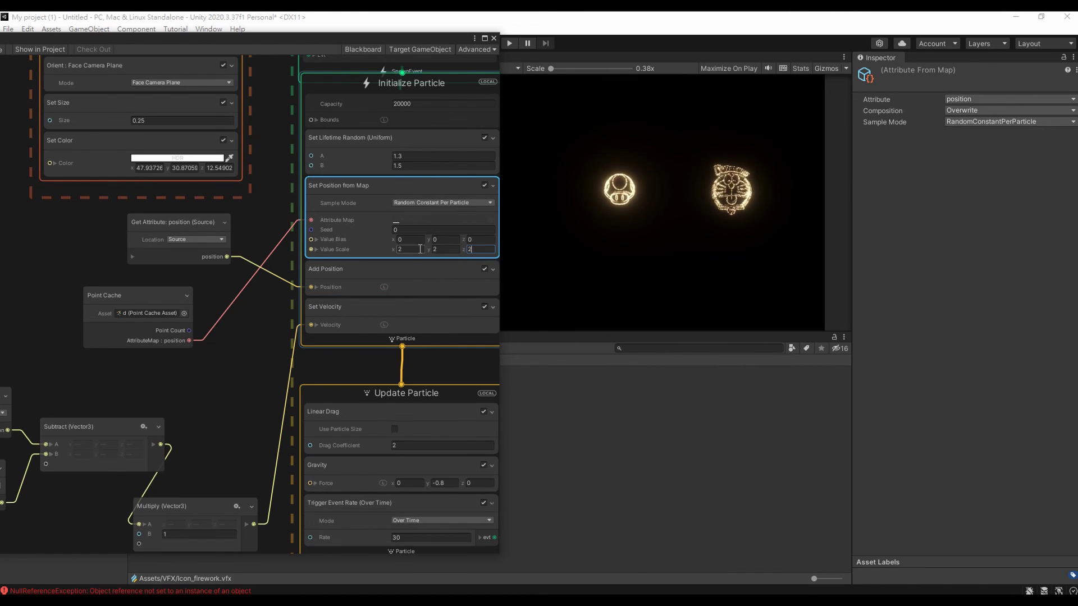
{"action": "scroll", "coordinate": [437, 364], "scroll_direction": "down", "scroll_amount": 3}
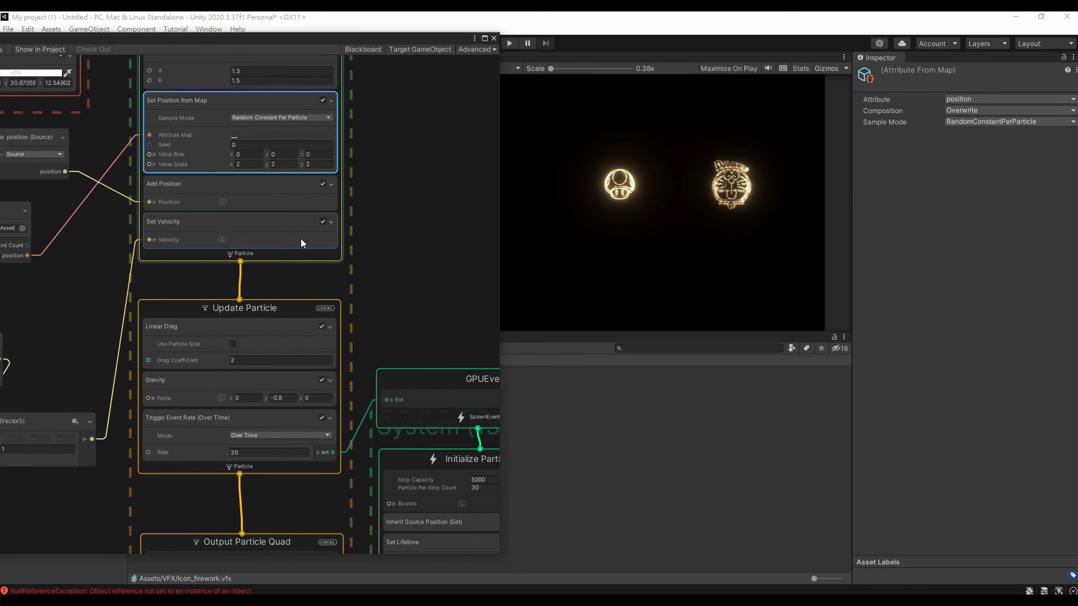
{"action": "mouse_move", "coordinate": [300, 238]}
{"action": "middle_mouse_down"}
{"action": "mouse_move", "coordinate": [313, 129]}
{"action": "mouse_move", "coordinate": [244, 146]}
{"action": "middle_mouse_up"}
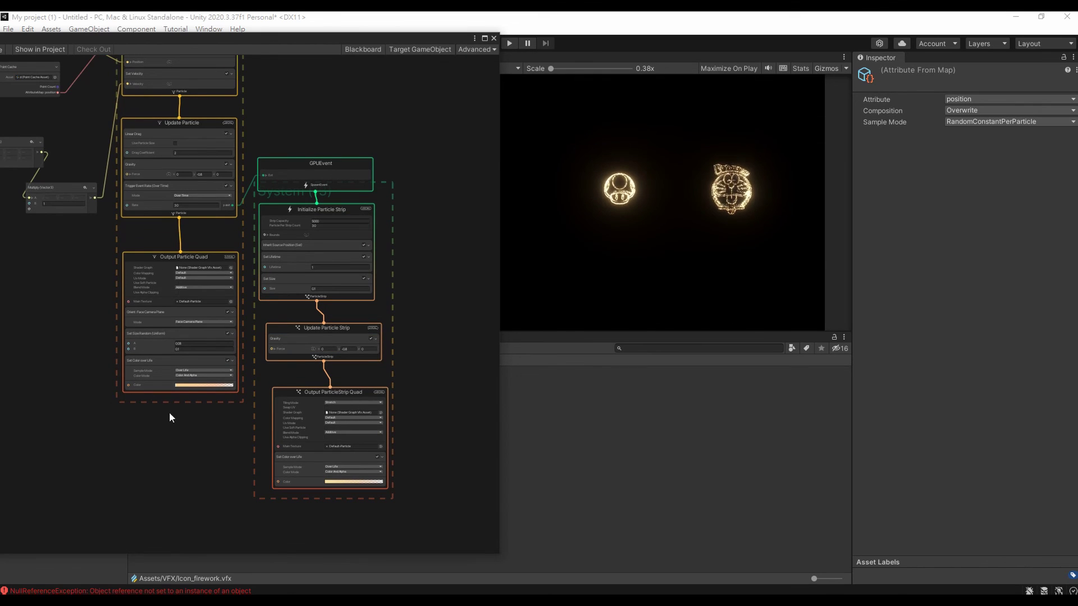
{"action": "middle_click_drag", "start_coordinate": [97, 168], "coordinate": [303, 414]}
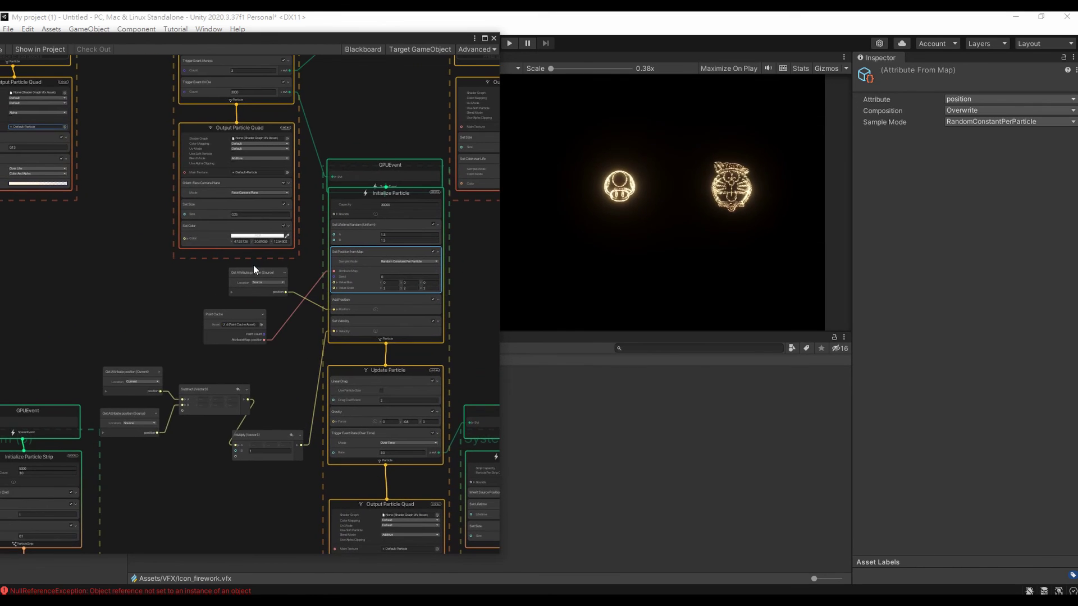
{"action": "middle_click_drag", "start_coordinate": [130, 248], "coordinate": [134, 389]}
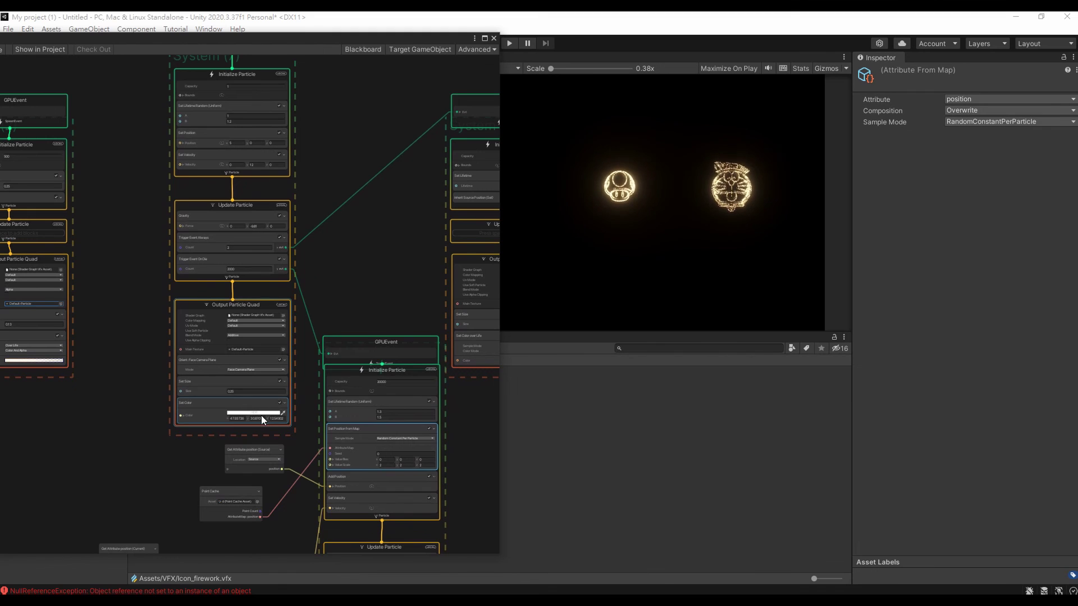
Change the copy's particle quad colour to blue.
{"action": "left_click", "coordinate": [261, 413]}
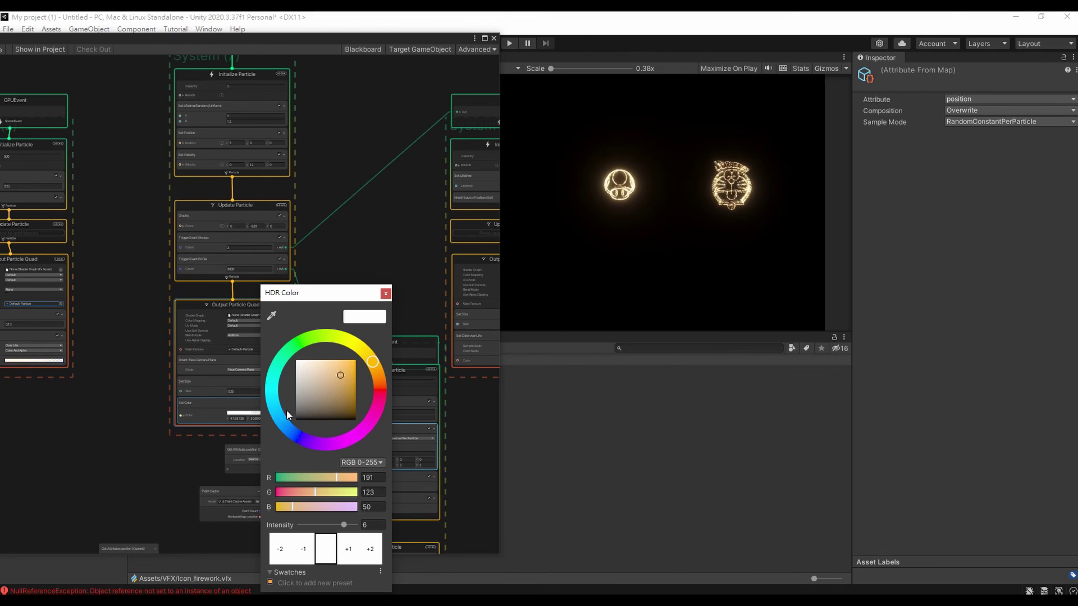
{"action": "left_click", "coordinate": [287, 410]}
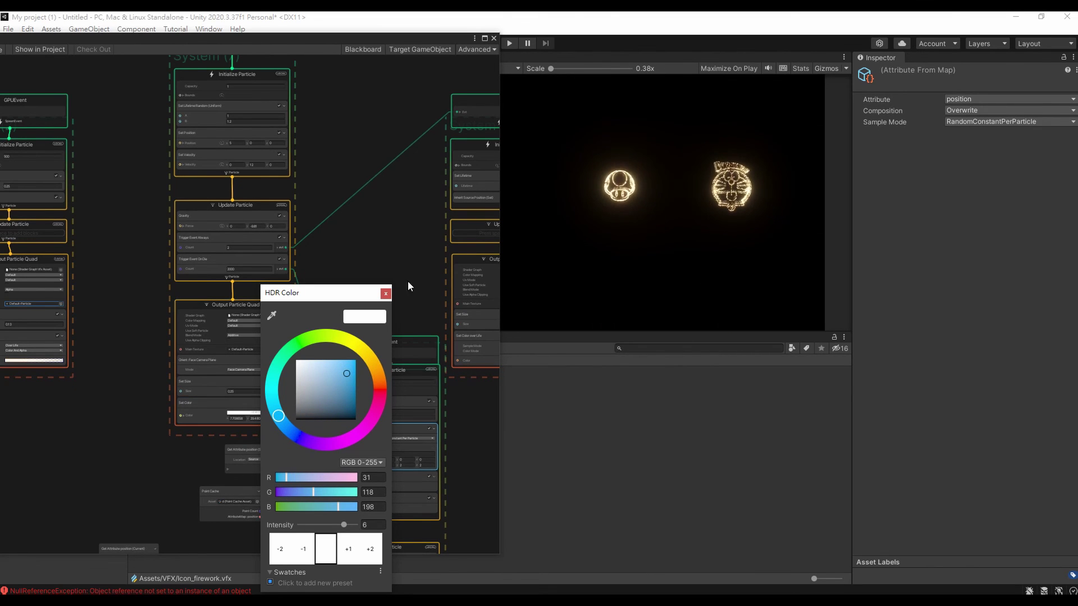
{"action": "left_click", "coordinate": [386, 293]}
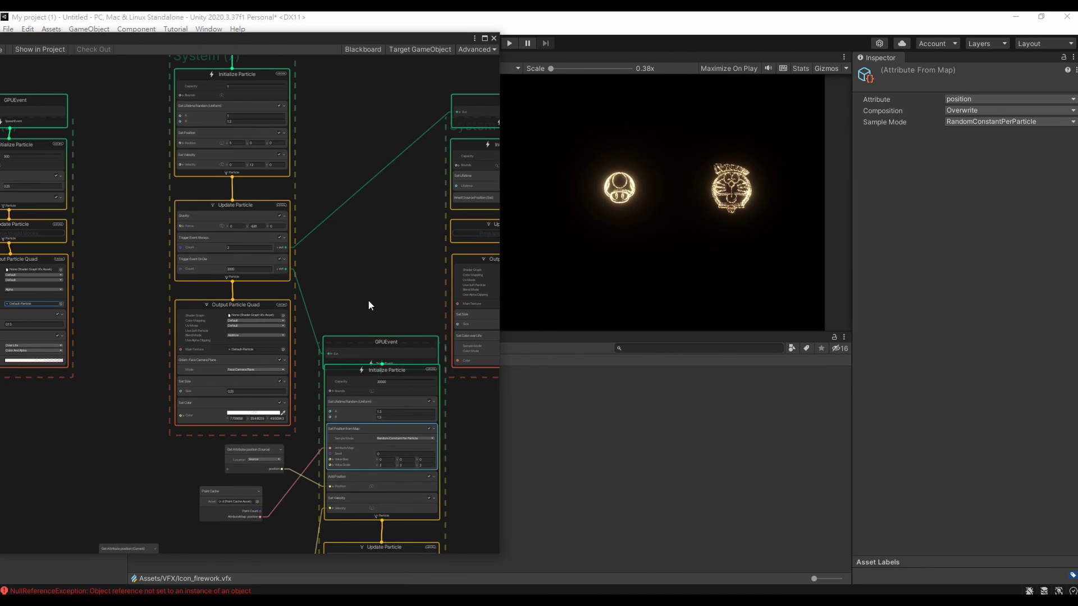
Turn both colour keys of the spark system's colour-over-life gradient blue.
{"action": "middle_click_drag", "start_coordinate": [369, 264], "coordinate": [244, 281]}
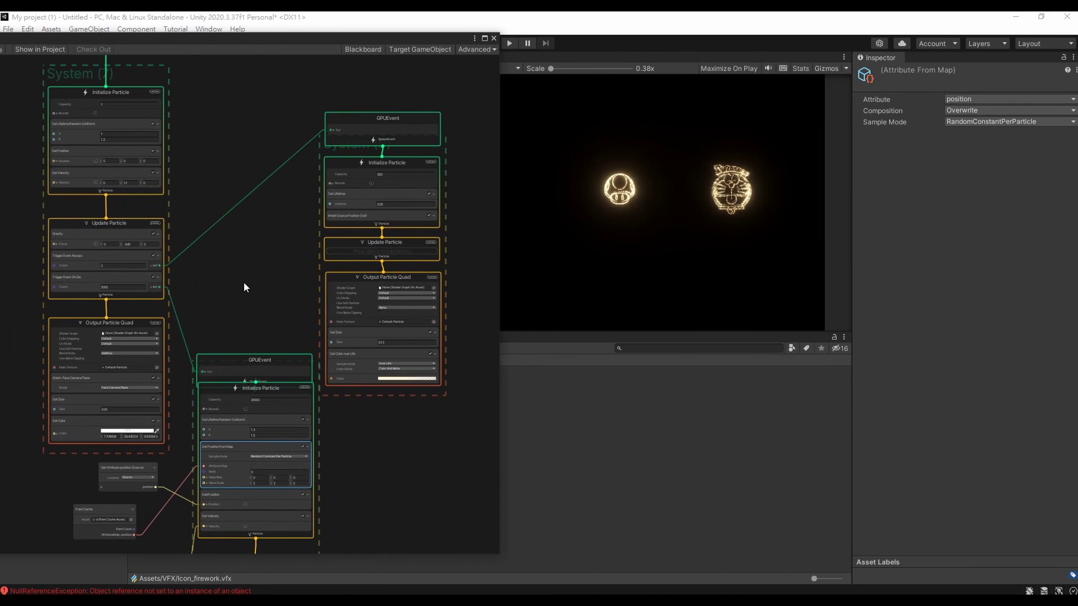
{"action": "left_click", "coordinate": [407, 379]}
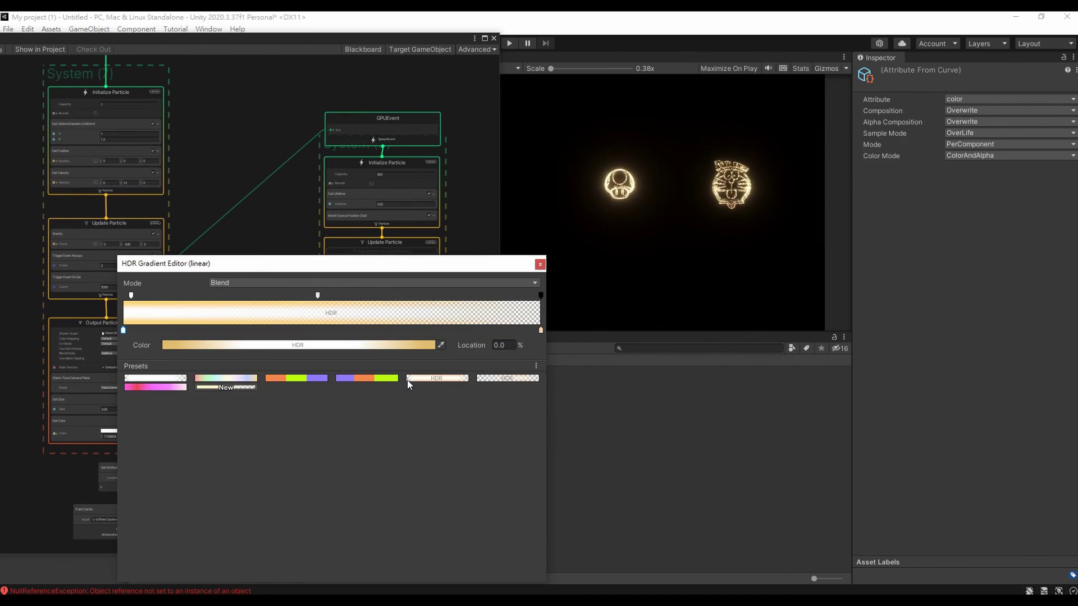
{"action": "left_click", "coordinate": [180, 345]}
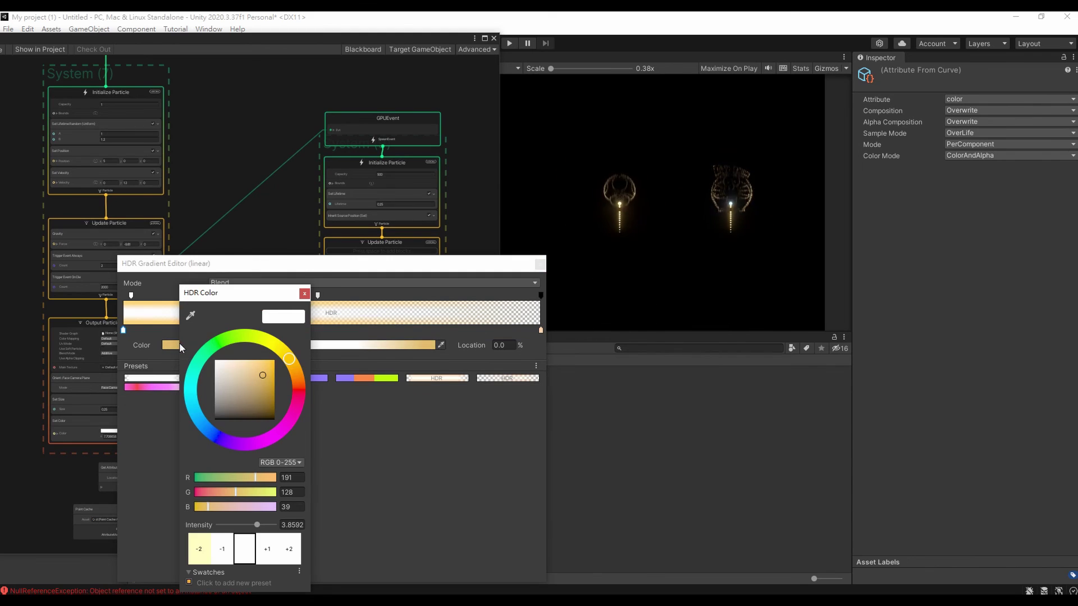
{"action": "left_click", "coordinate": [196, 427]}
{"action": "left_click", "coordinate": [540, 330]}
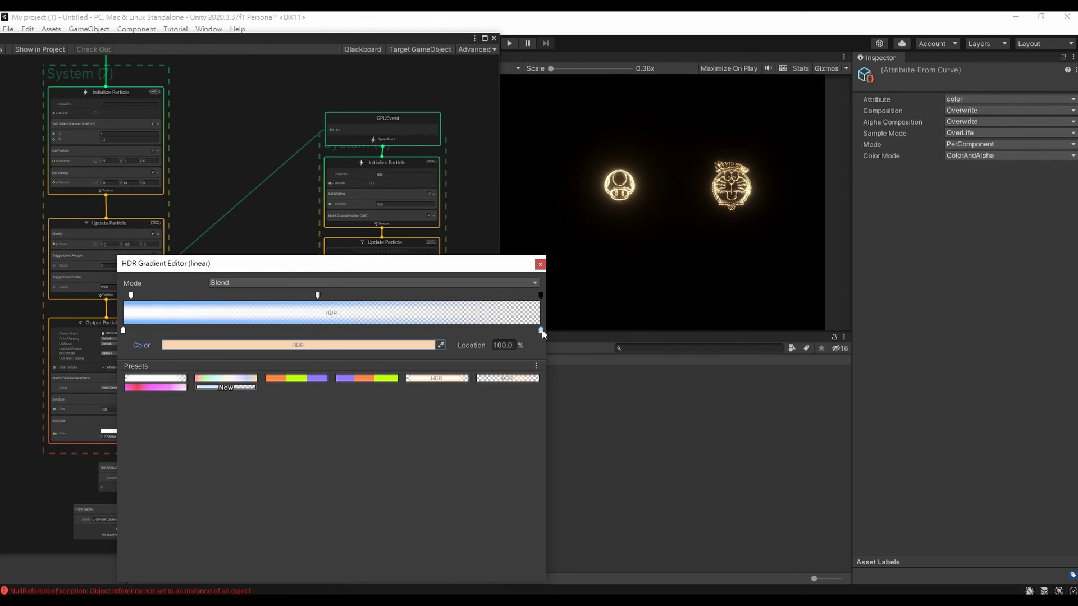
{"action": "left_click", "coordinate": [421, 348]}
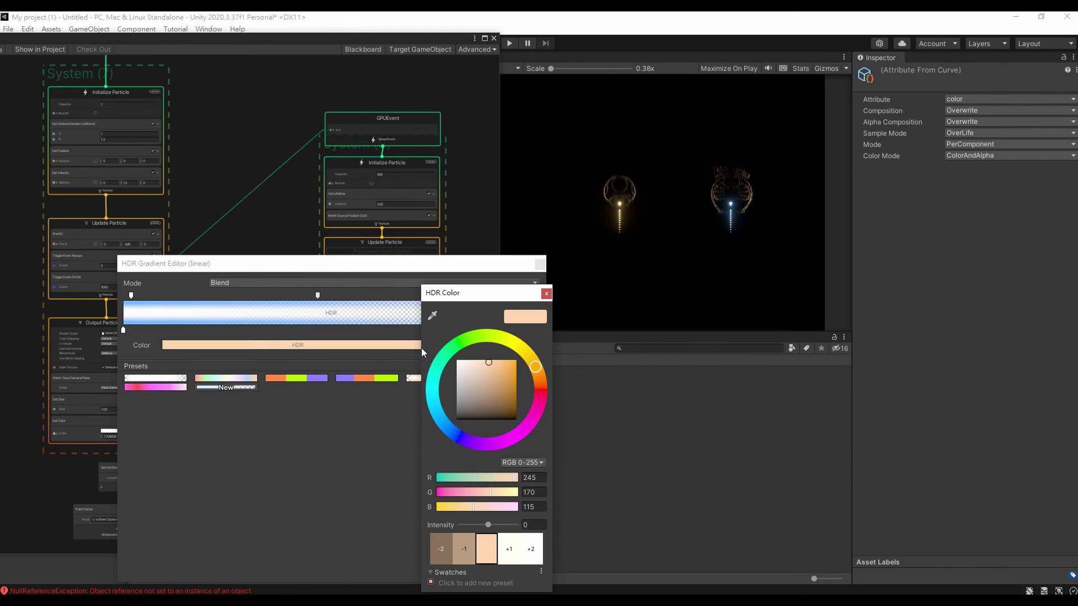
{"action": "left_click", "coordinate": [451, 433]}
{"action": "left_click", "coordinate": [546, 295]}
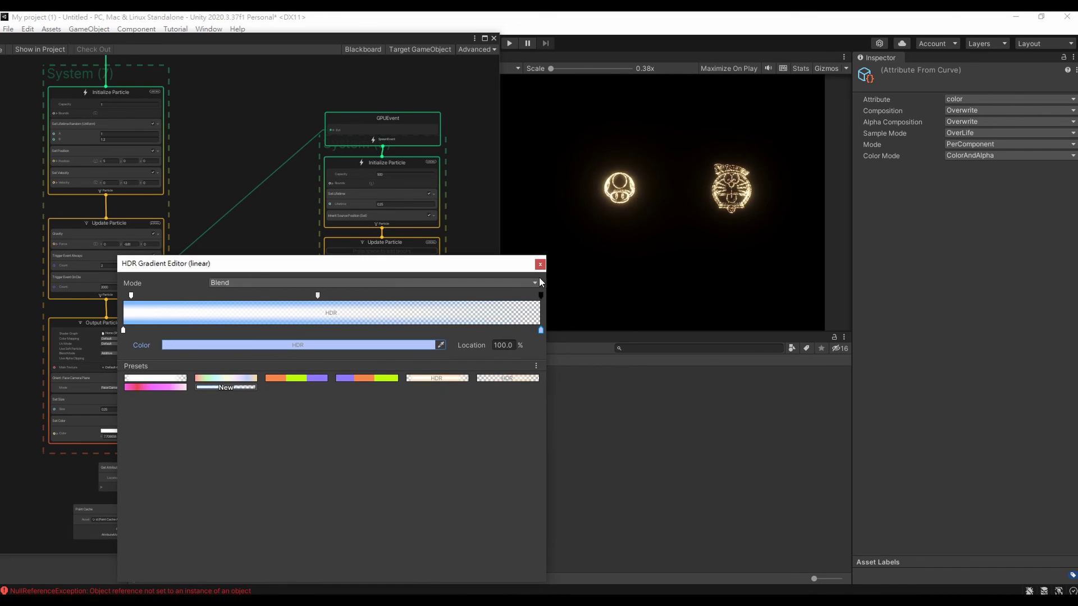
{"action": "left_click", "coordinate": [540, 263]}
Turn the particle quad gradient's second and end colour keys blue.
{"action": "middle_click_drag", "start_coordinate": [358, 472], "coordinate": [379, 80]}
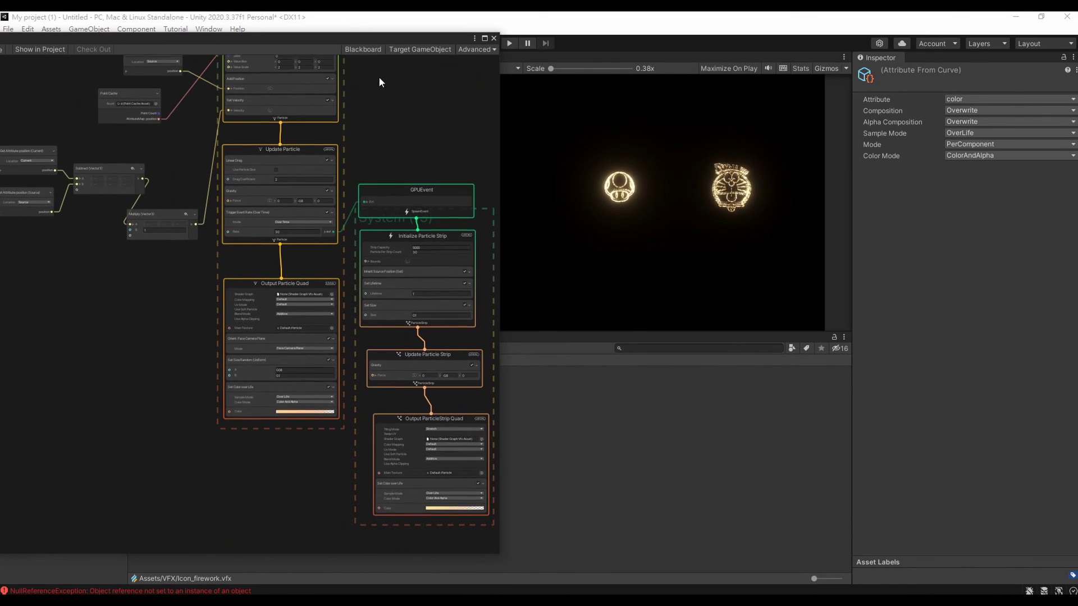
{"action": "left_click", "coordinate": [304, 409]}
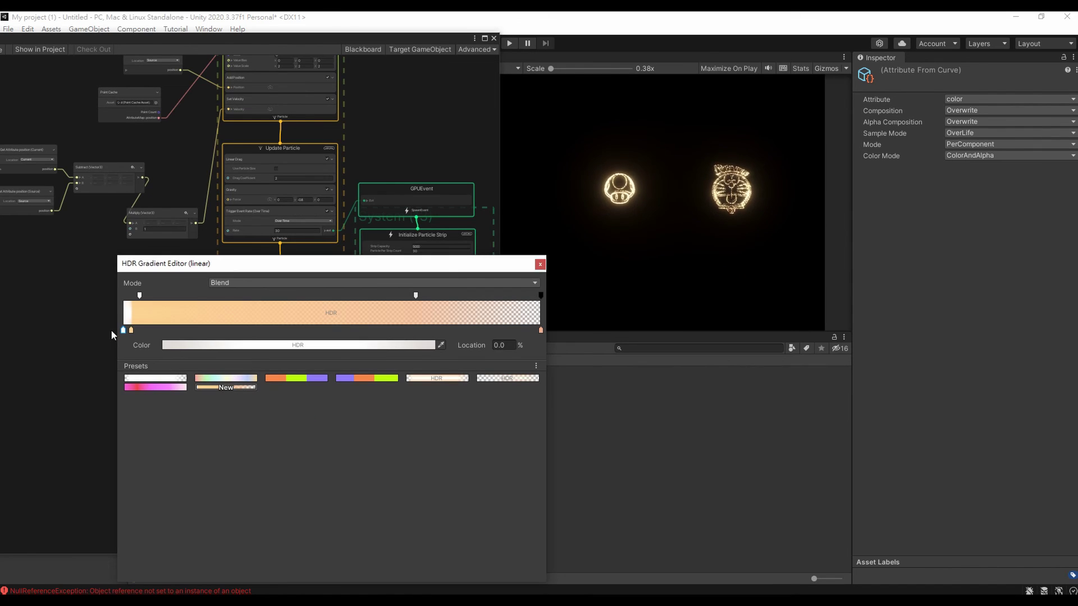
{"action": "left_click", "coordinate": [131, 330]}
{"action": "left_click", "coordinate": [203, 344]}
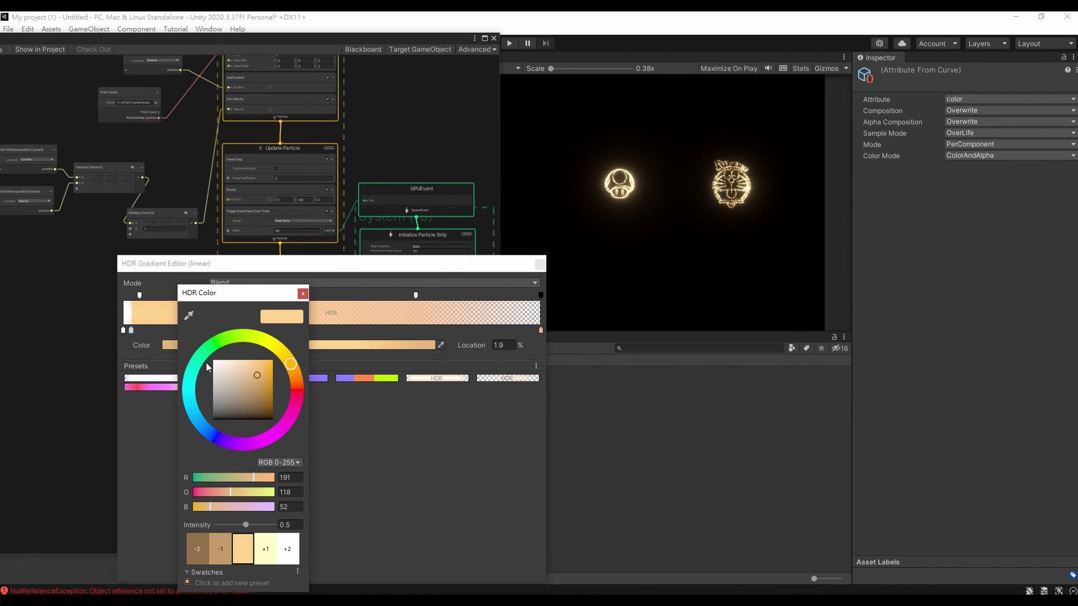
{"action": "left_click", "coordinate": [204, 428]}
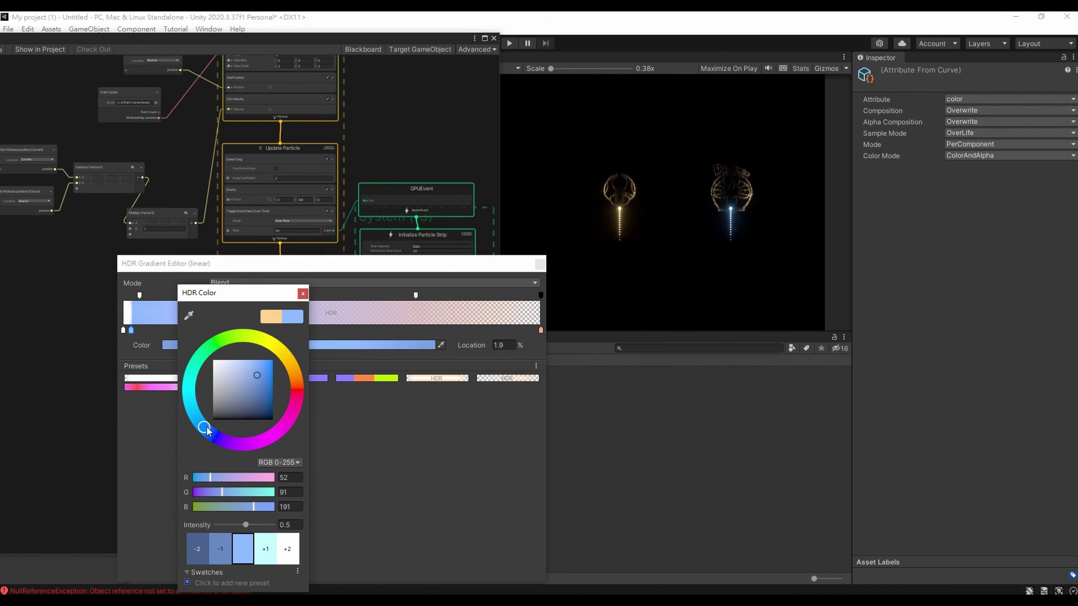
{"action": "left_click", "coordinate": [540, 330]}
{"action": "left_click", "coordinate": [427, 345]}
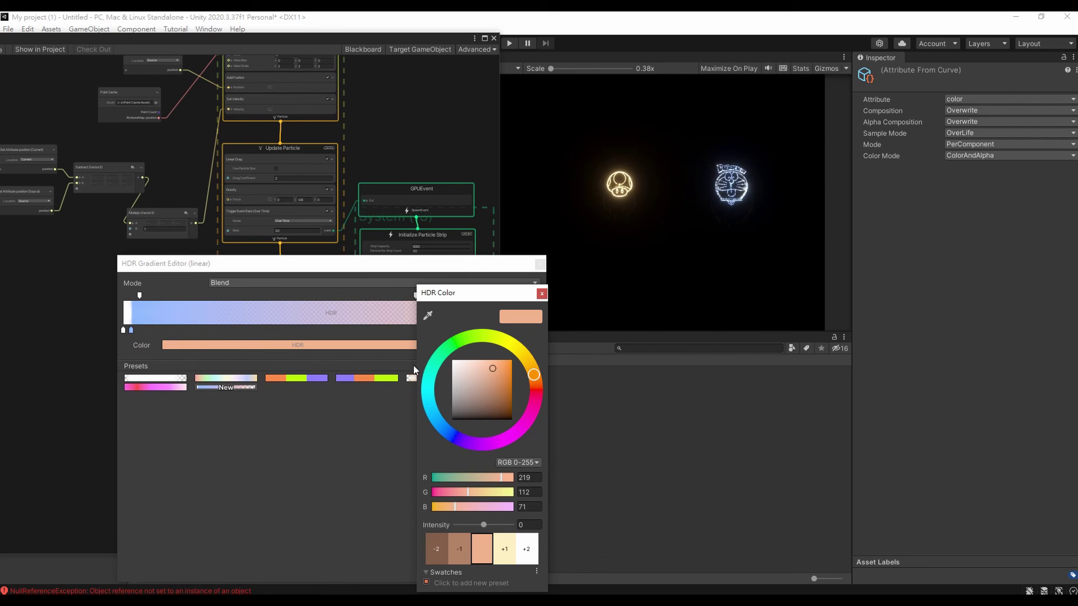
{"action": "left_click", "coordinate": [458, 429]}
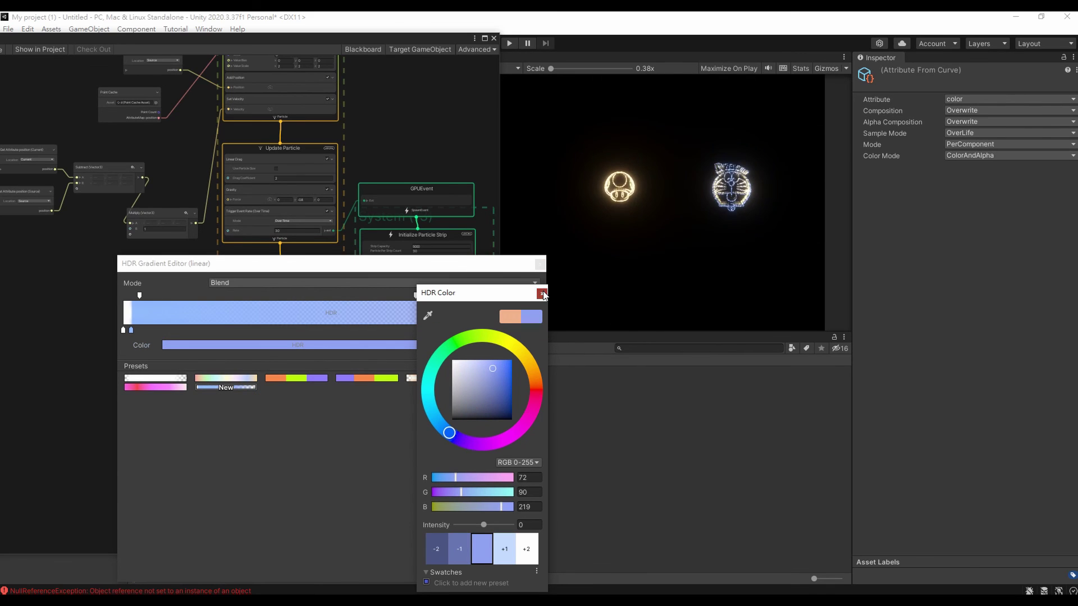
{"action": "left_click", "coordinate": [542, 294]}
{"action": "left_click", "coordinate": [539, 264]}
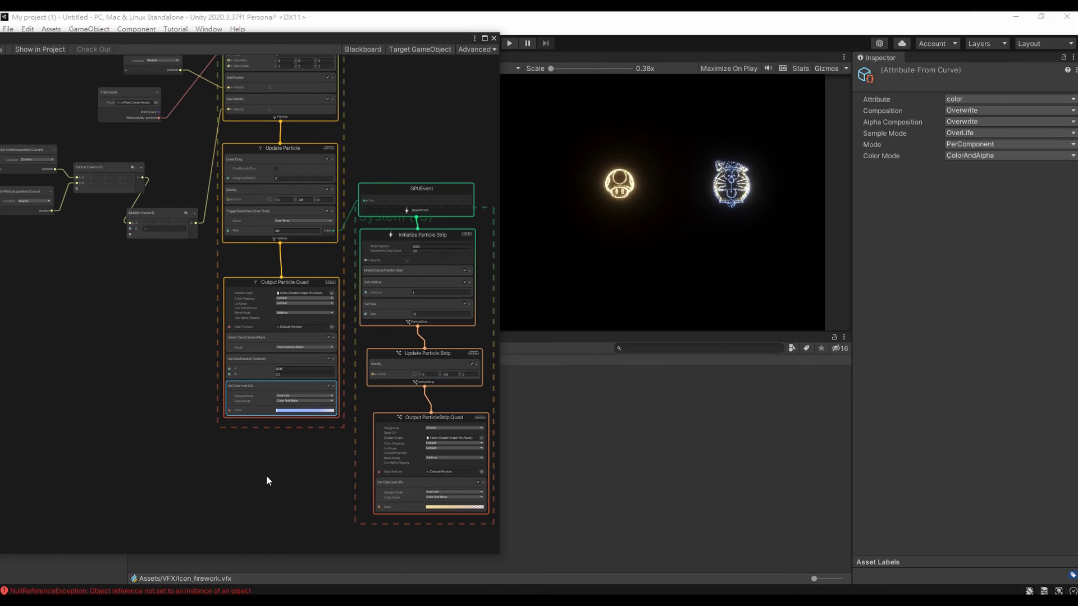
Make the trail strip gradient blue, with its end key at RGB 81,119,197.
{"action": "scroll", "coordinate": [266, 476], "scroll_direction": "up", "scroll_amount": 1}
{"action": "left_click", "coordinate": [410, 416]}
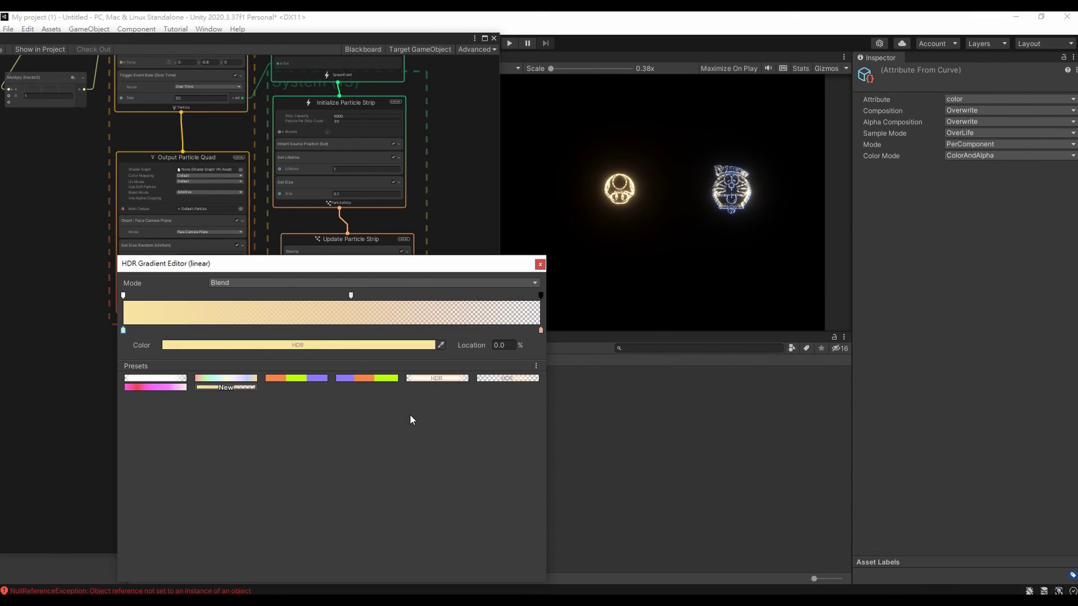
{"action": "left_click", "coordinate": [177, 346]}
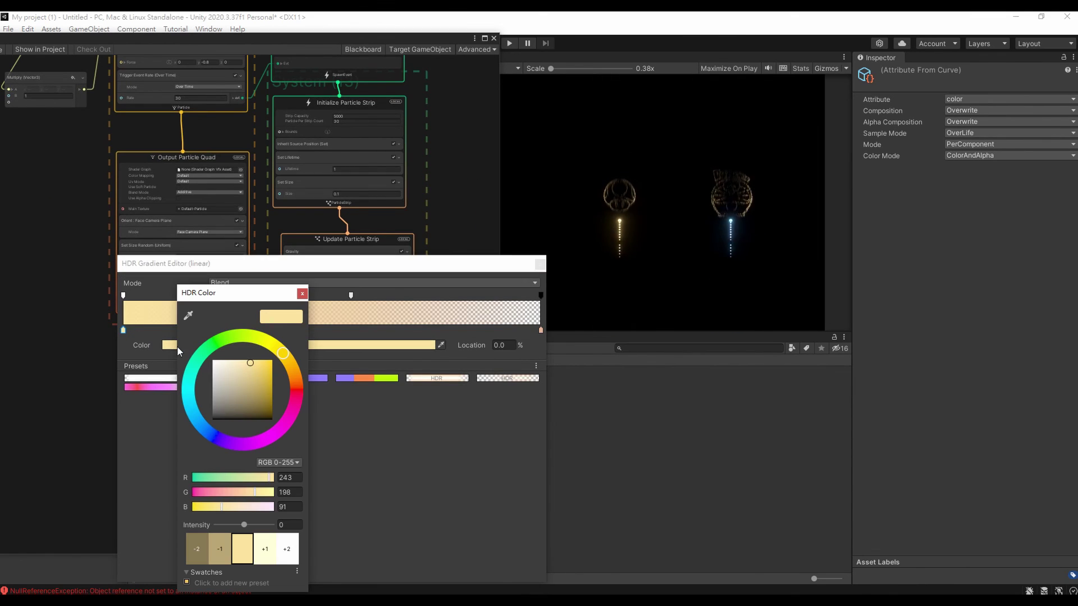
{"action": "left_click", "coordinate": [212, 439]}
{"action": "left_click", "coordinate": [302, 293]}
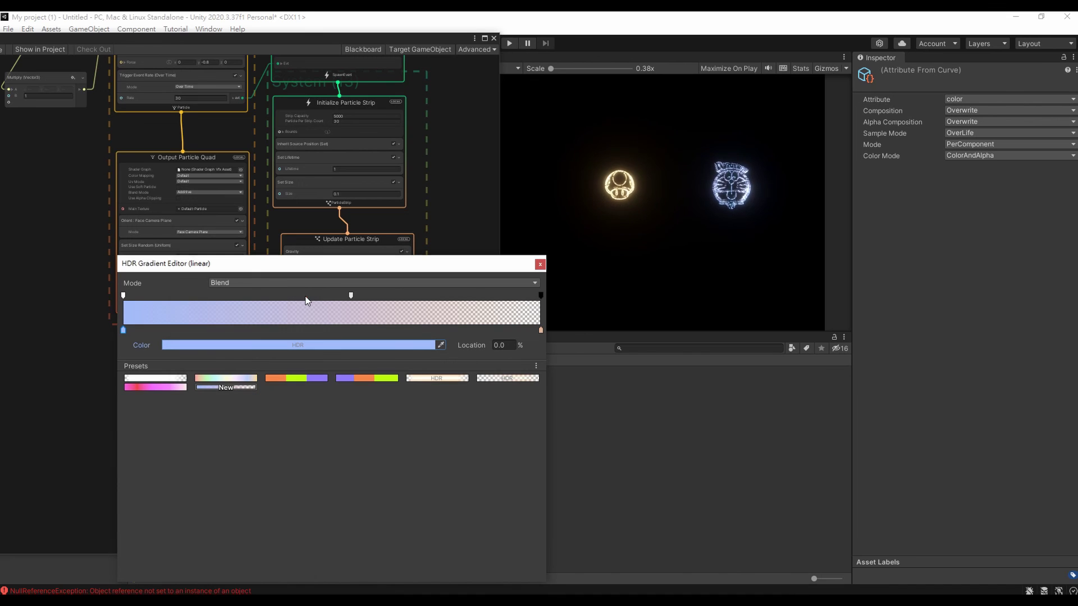
{"action": "left_click", "coordinate": [541, 330]}
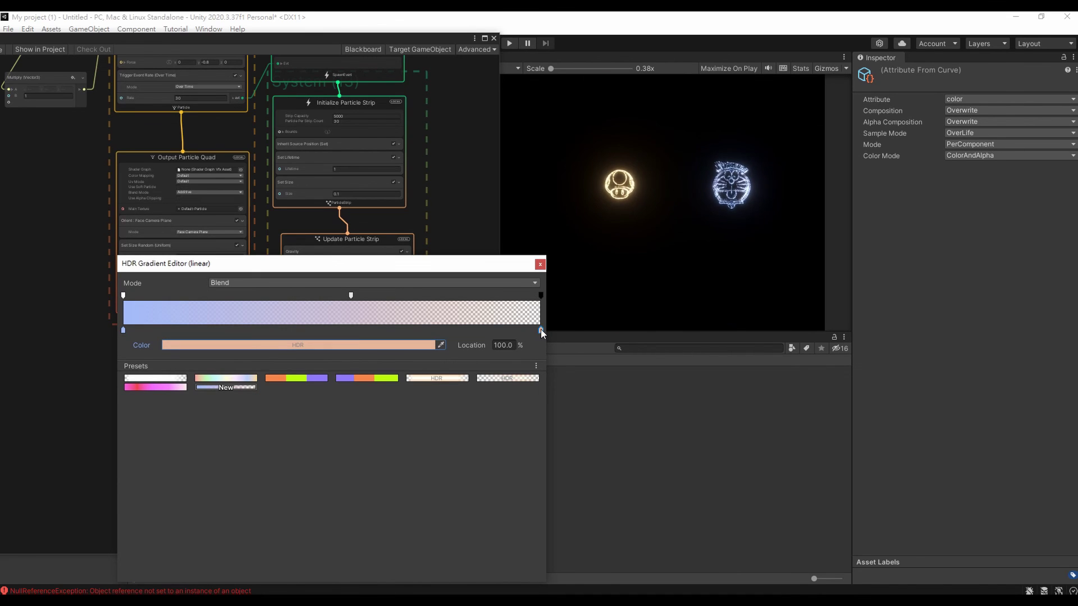
{"action": "left_click", "coordinate": [359, 344]}
{"action": "left_click", "coordinate": [384, 428]}
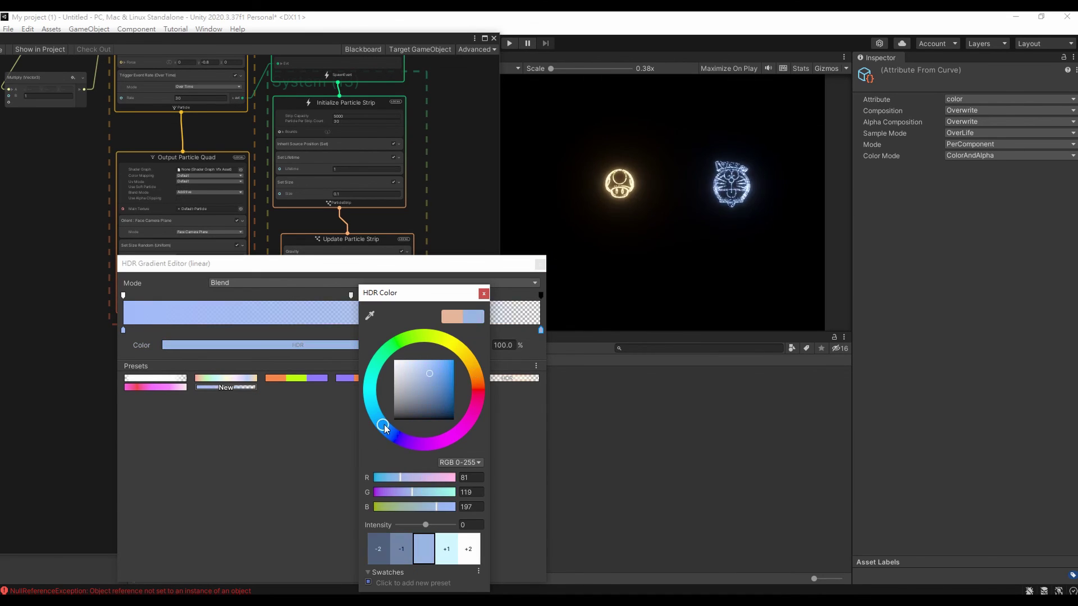
{"action": "left_click", "coordinate": [484, 294]}
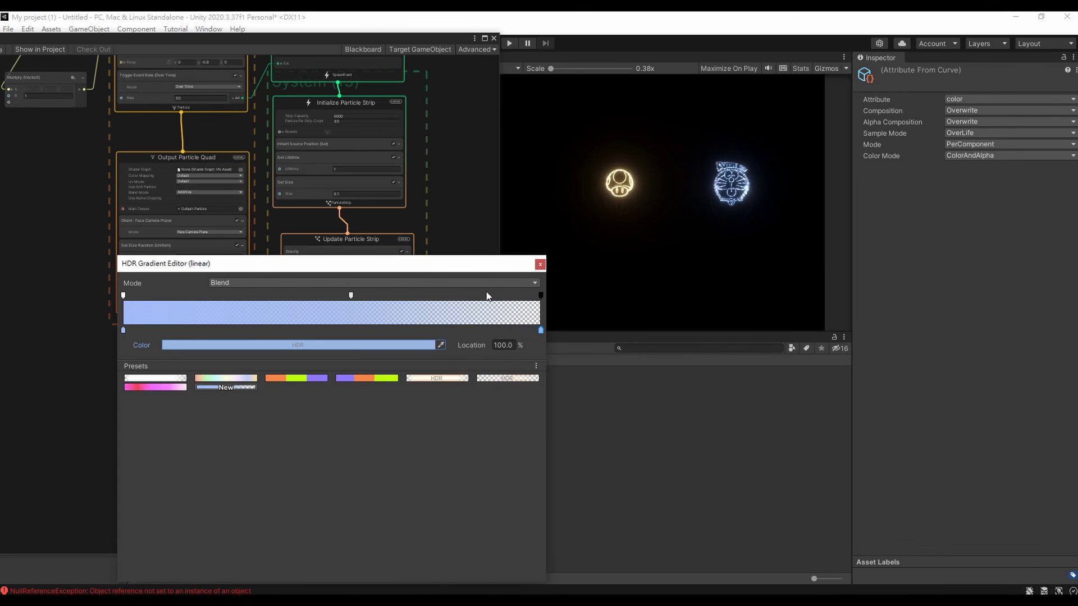
{"action": "left_click", "coordinate": [540, 264]}
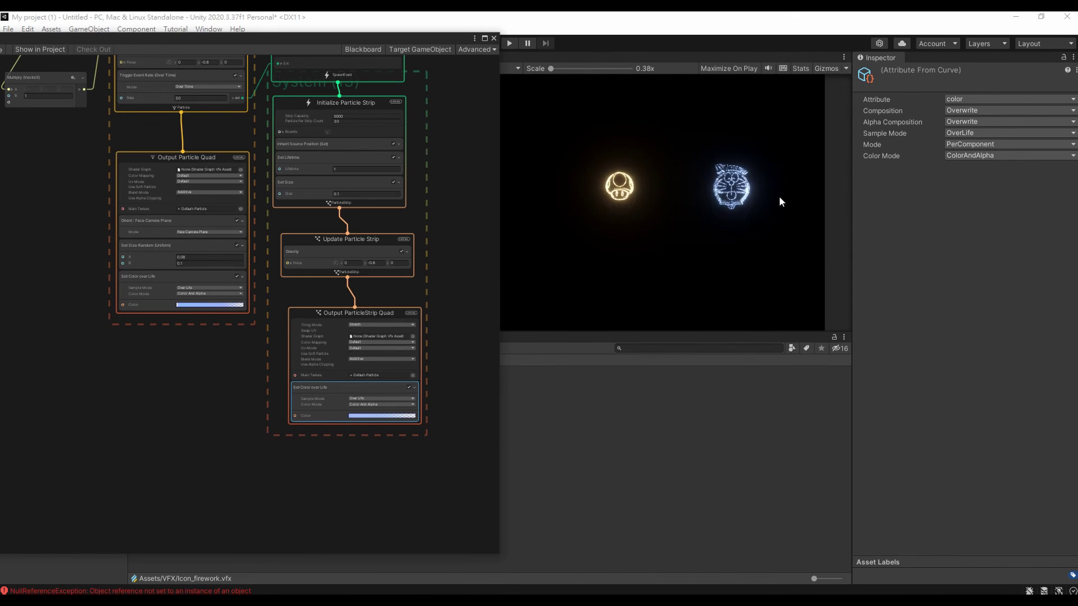
Delete the link from Trigger Event Rate to GPUEvent.
{"action": "middle_click_drag", "start_coordinate": [431, 206], "coordinate": [448, 305]}
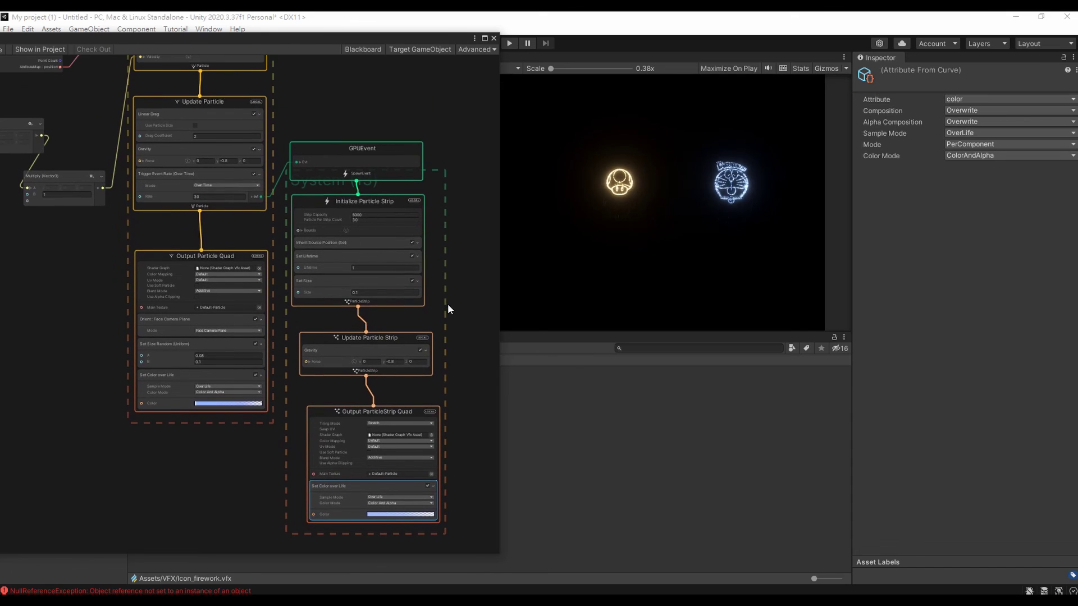
{"action": "left_click", "coordinate": [276, 183]}
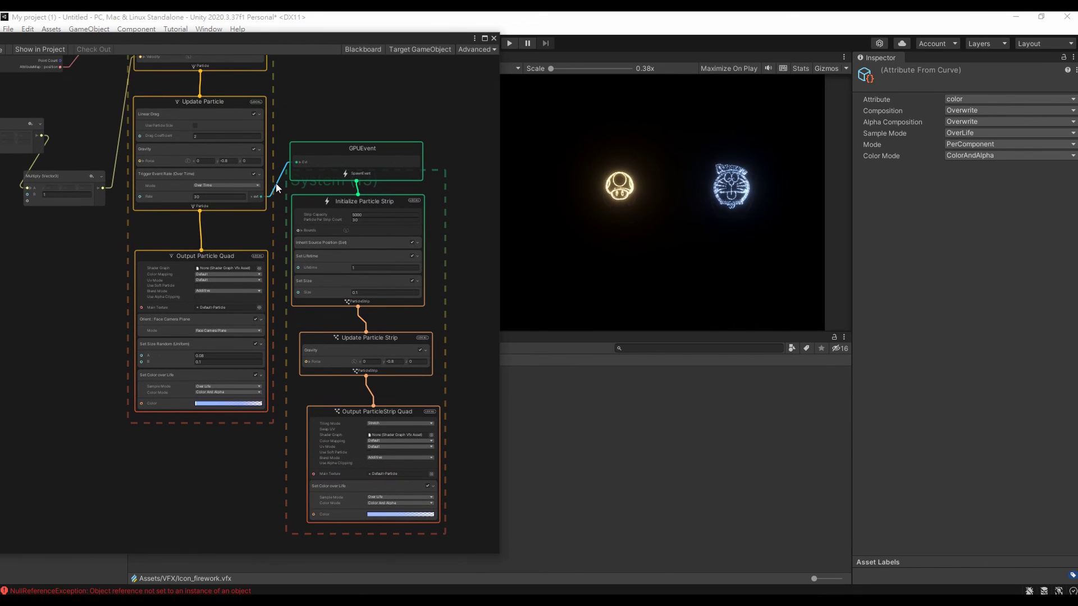
{"action": "key", "text": "Delete"}
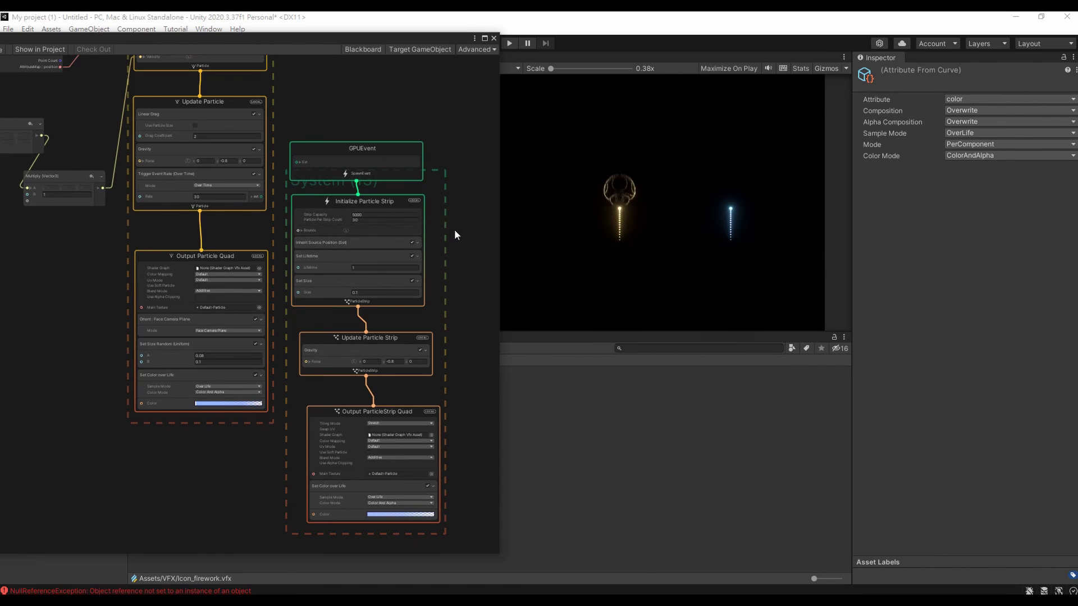
Change Set Size Random A from 0.08 to 0.2.
{"action": "scroll", "coordinate": [127, 375], "scroll_direction": "up", "scroll_amount": 2}
{"action": "left_click", "coordinate": [247, 358]}
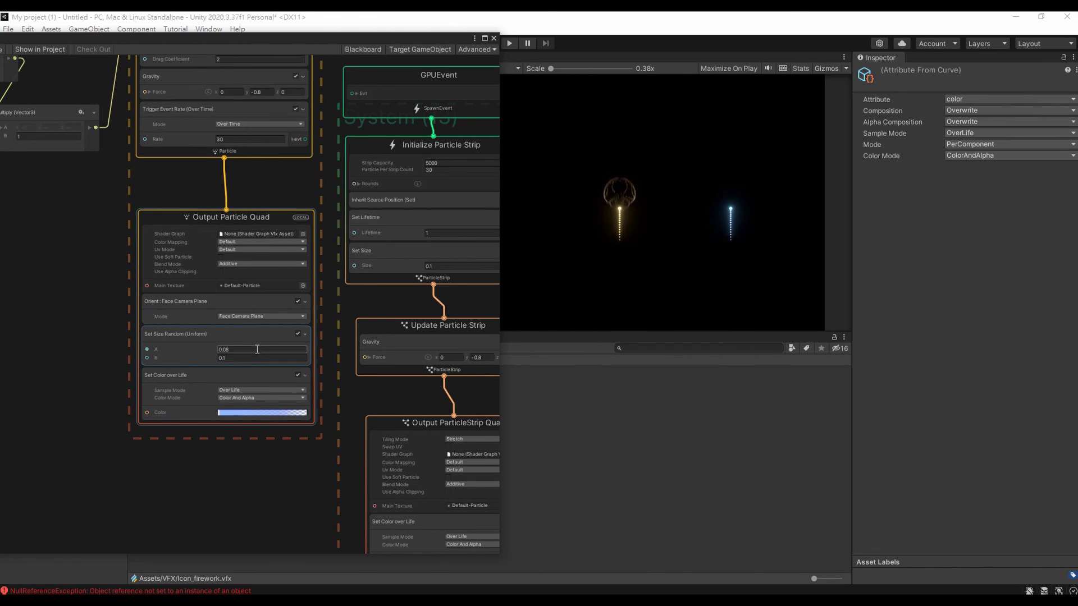
{"action": "left_click", "coordinate": [244, 349]}
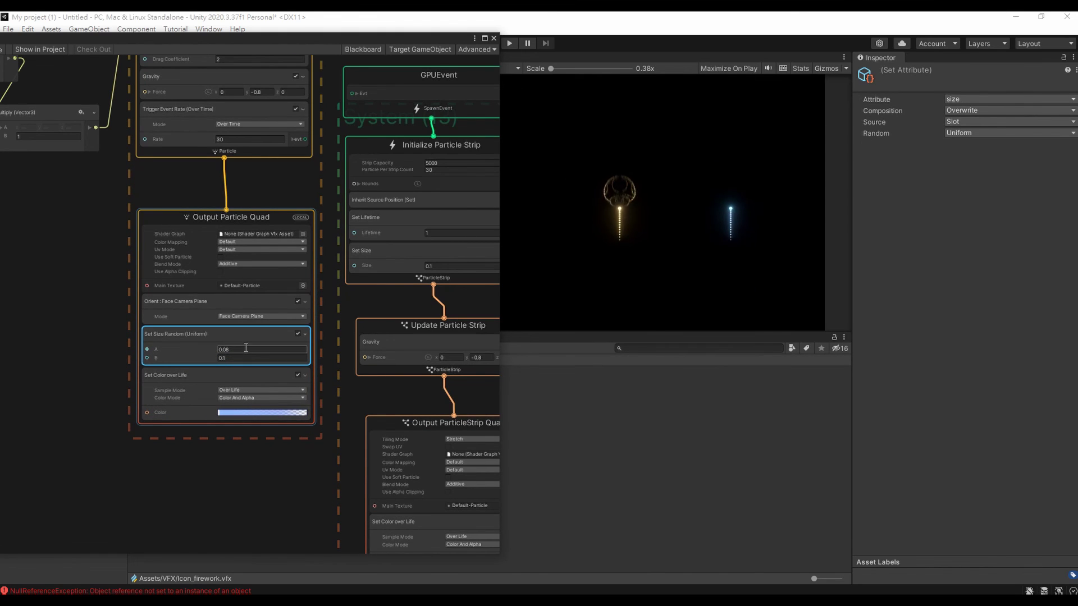
{"action": "key", "text": "BackSpace"}
{"action": "type", "text": ".2"}
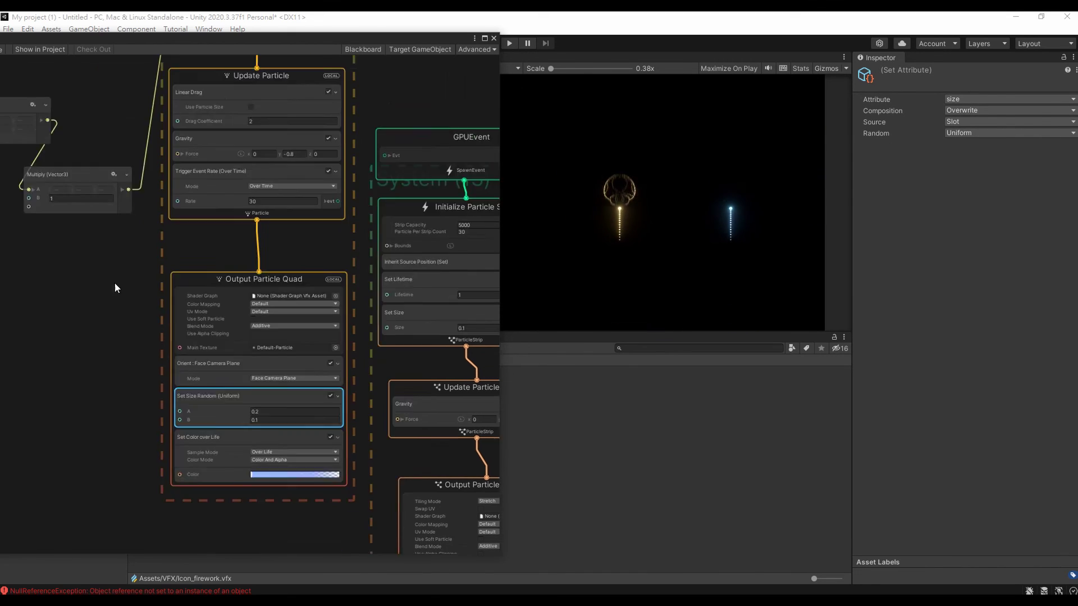
Set the Trigger Event On Die count to 3000.
{"action": "middle_click_drag", "start_coordinate": [59, 173], "coordinate": [204, 486]}
{"action": "middle_click_drag", "start_coordinate": [215, 285], "coordinate": [219, 532]}
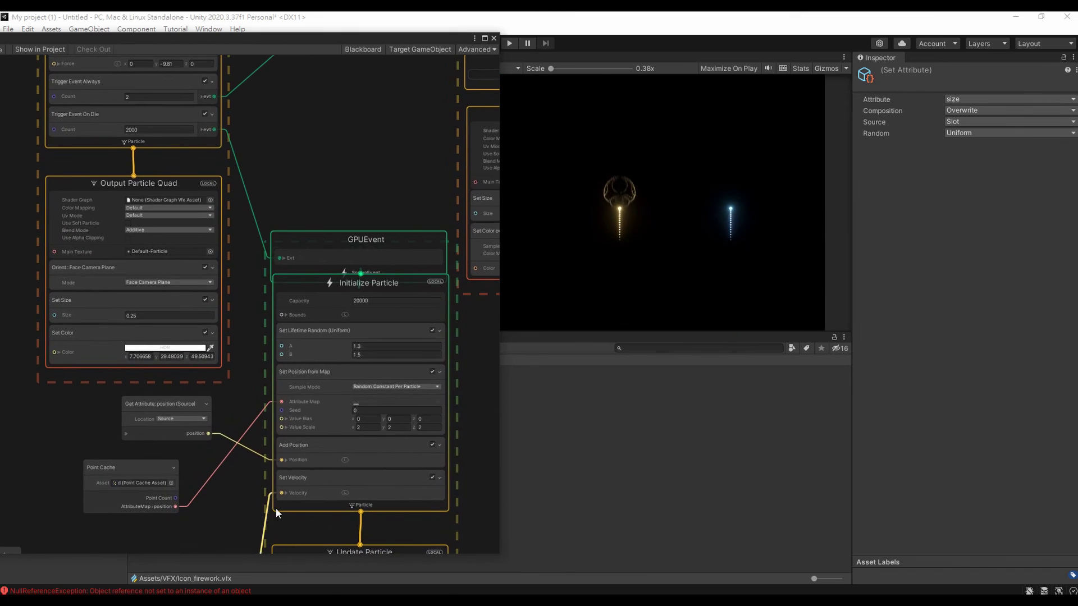
{"action": "left_click_drag", "start_coordinate": [373, 234], "coordinate": [375, 205]}
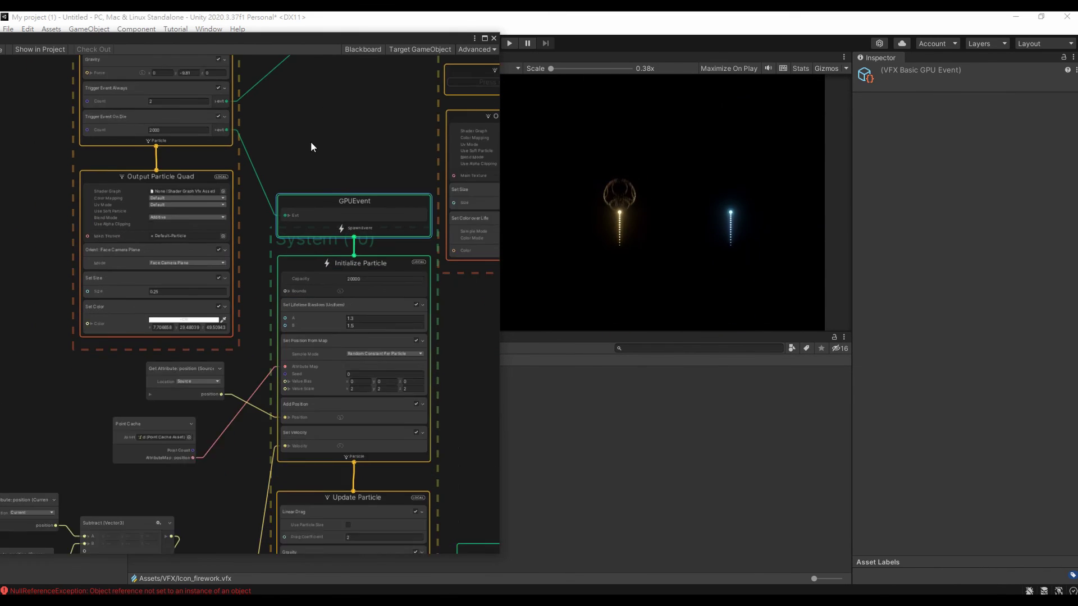
{"action": "scroll", "coordinate": [311, 142], "scroll_direction": "down", "scroll_amount": 1}
{"action": "middle_click_drag", "start_coordinate": [251, 113], "coordinate": [256, 140]}
{"action": "scroll", "coordinate": [152, 170], "scroll_direction": "up", "scroll_amount": 2}
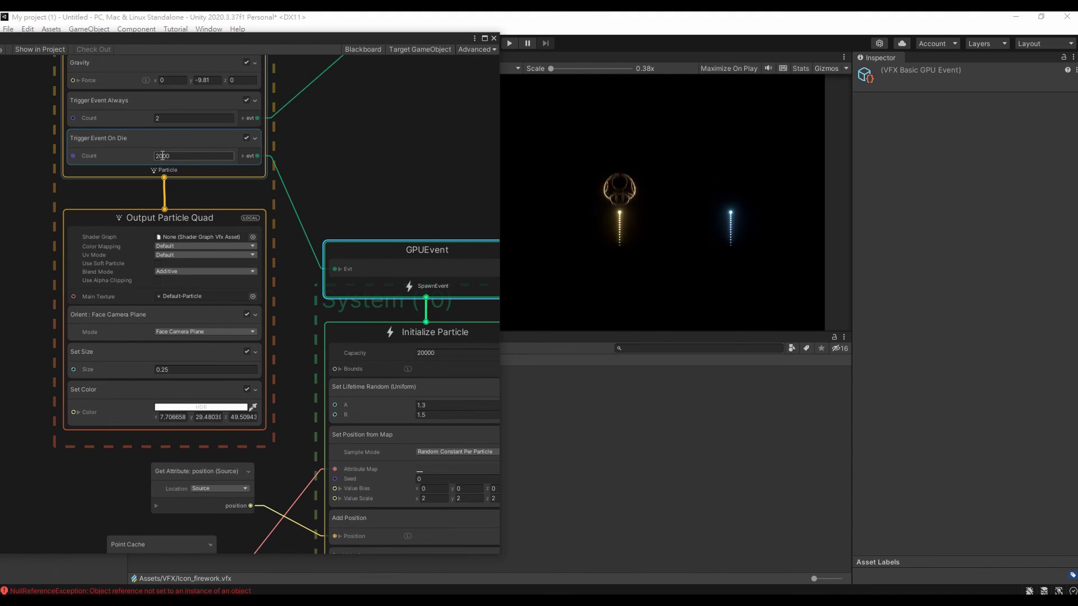
{"action": "type", "text": "3000"}
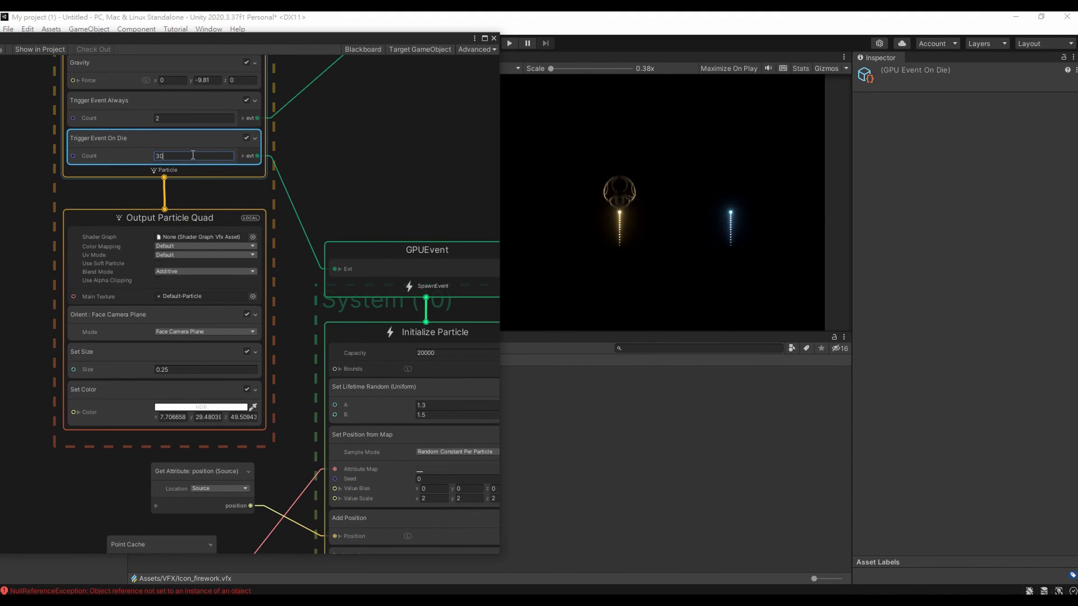
{"action": "left_click", "coordinate": [363, 141]}
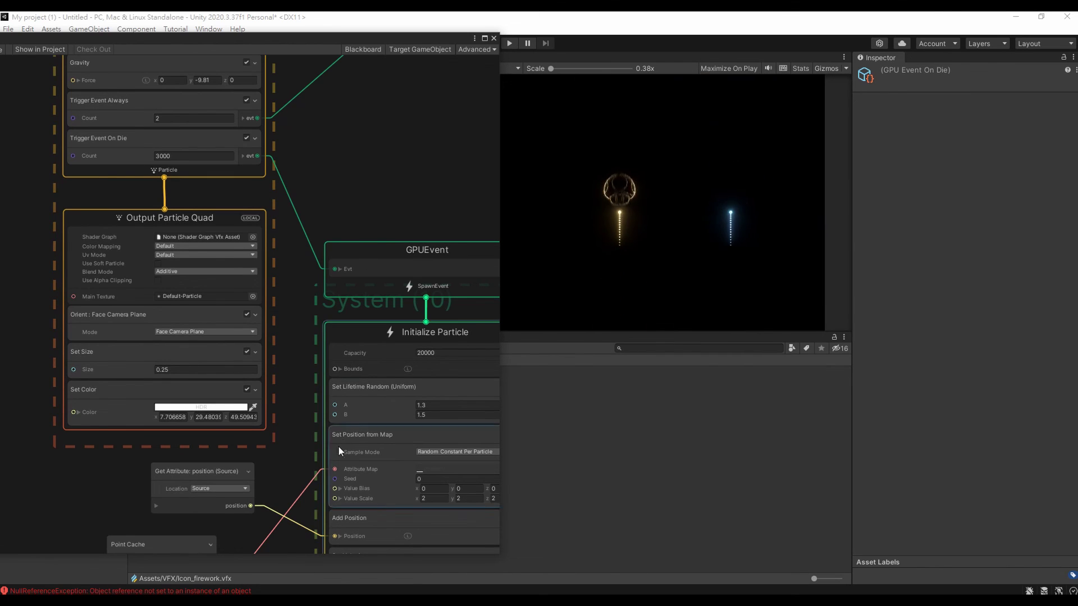
{"action": "middle_click_drag", "start_coordinate": [286, 457], "coordinate": [227, 128]}
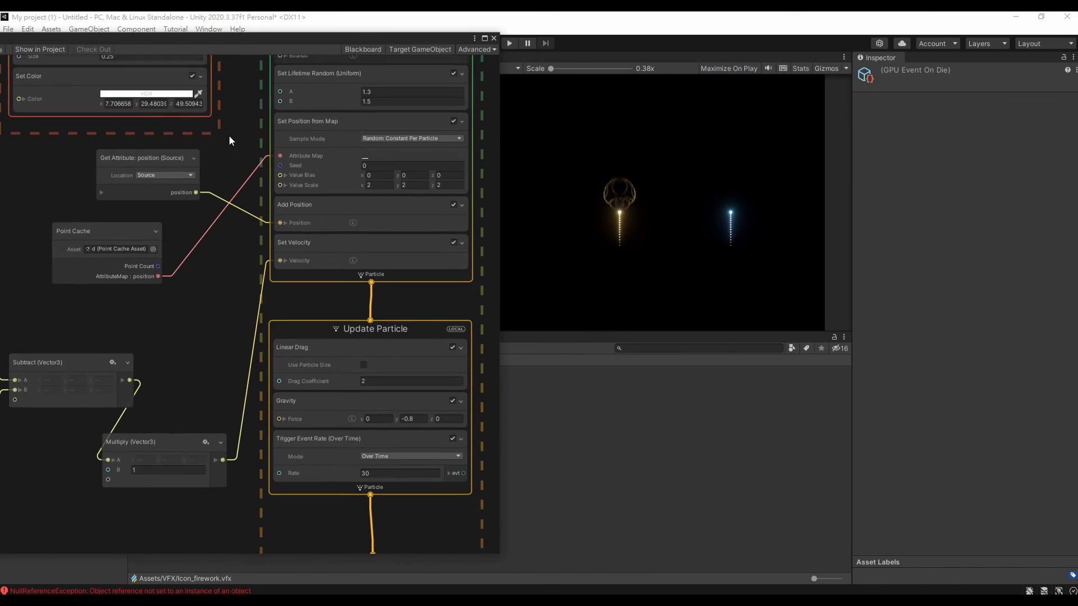
{"action": "mouse_move", "coordinate": [224, 280]}
{"action": "middle_mouse_down"}
{"action": "mouse_move", "coordinate": [227, 491]}
{"action": "mouse_move", "coordinate": [194, 79]}
{"action": "middle_mouse_up"}
Set the quad gradient's start key intensity to 0.3 and size A to .15.
{"action": "middle_click_drag", "start_coordinate": [173, 404], "coordinate": [159, 209]}
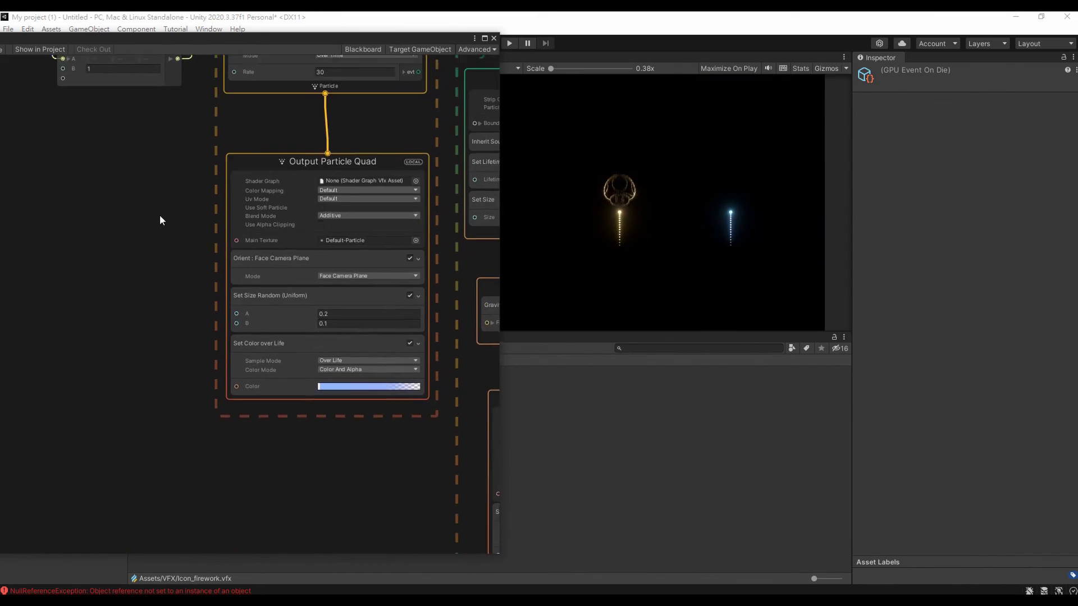
{"action": "left_click", "coordinate": [324, 377]}
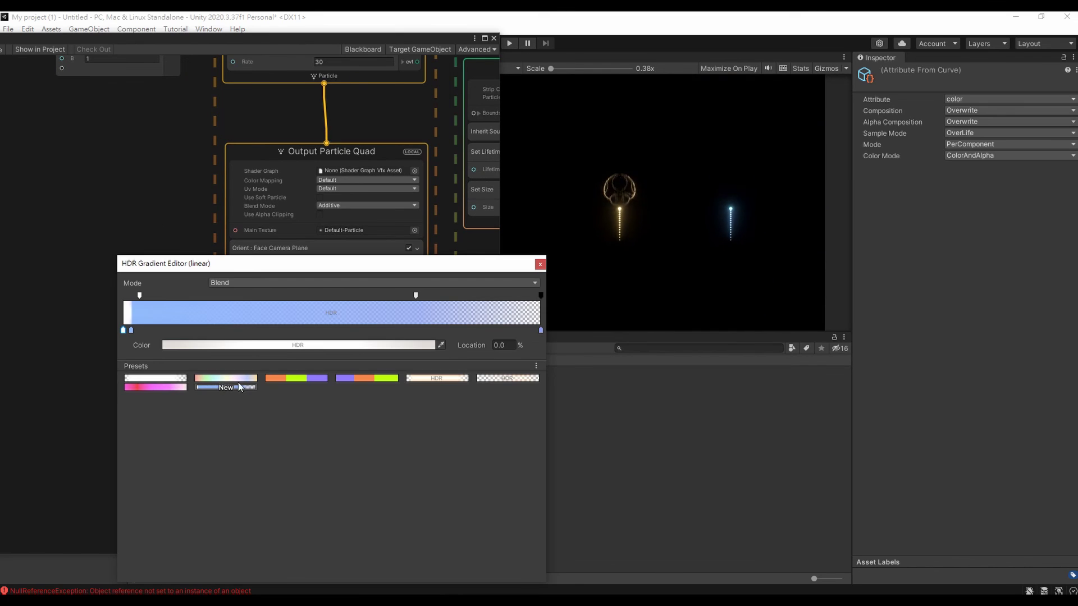
{"action": "left_click", "coordinate": [132, 330]}
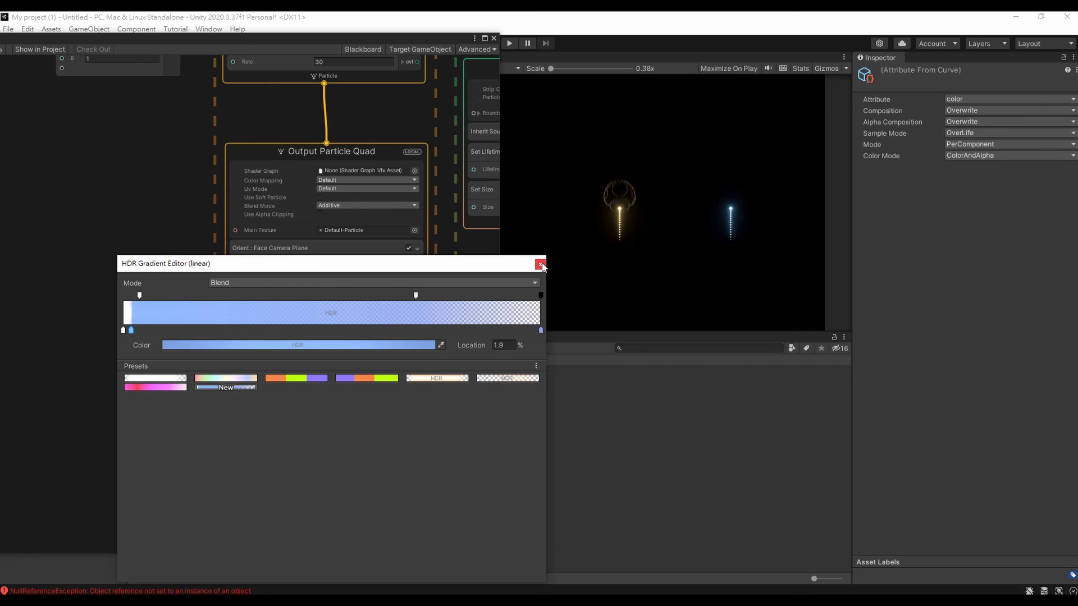
{"action": "left_click", "coordinate": [393, 345]}
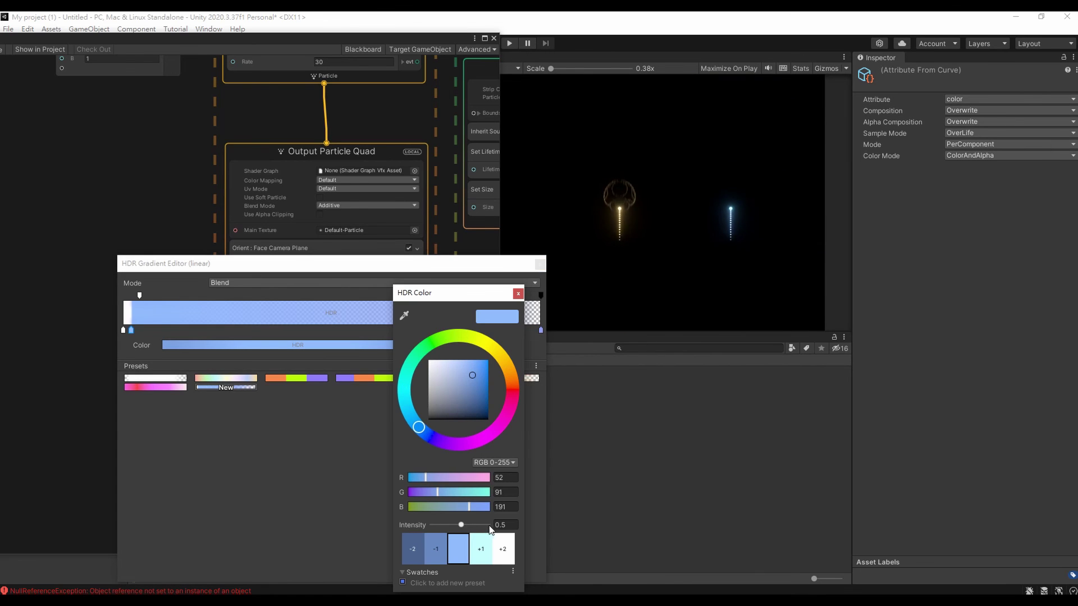
{"action": "left_click", "coordinate": [505, 525]}
{"action": "type", "text": "0.3"}
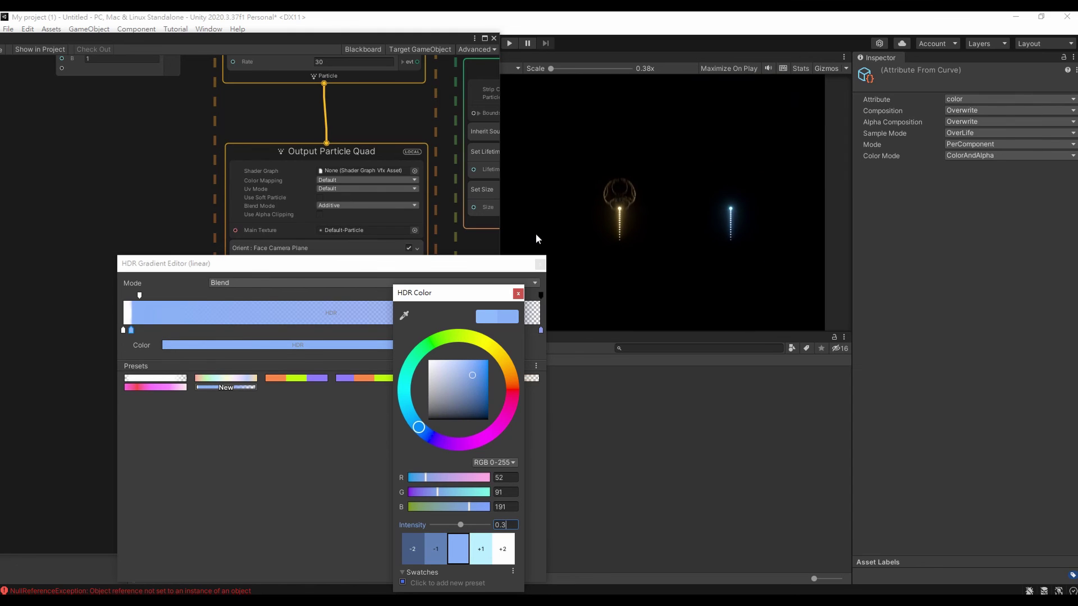
{"action": "left_click", "coordinate": [540, 263]}
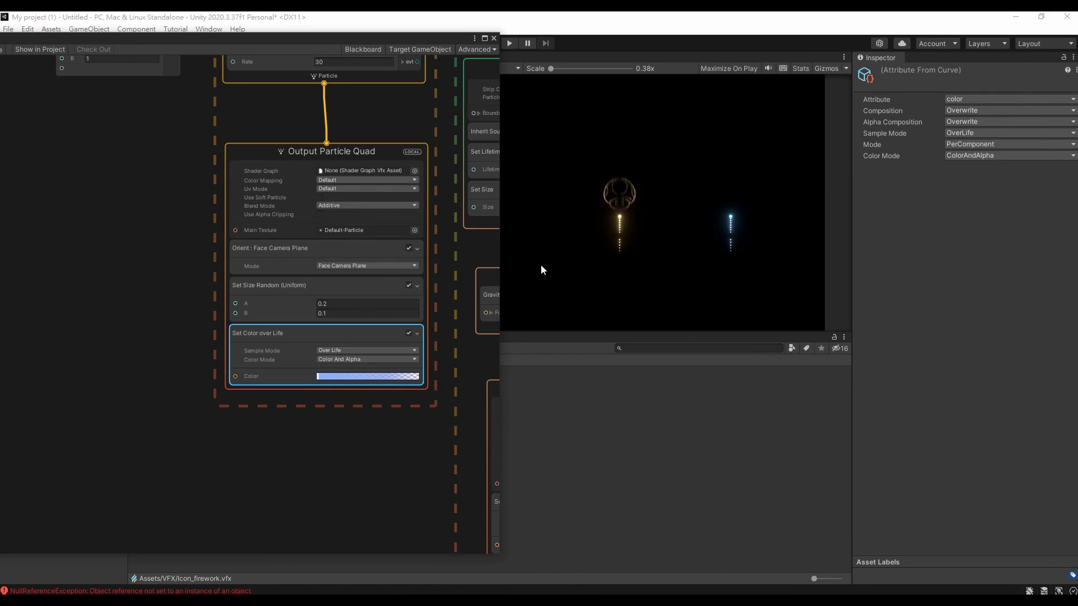
{"action": "left_click", "coordinate": [336, 303]}
{"action": "type", "text": ".15"}
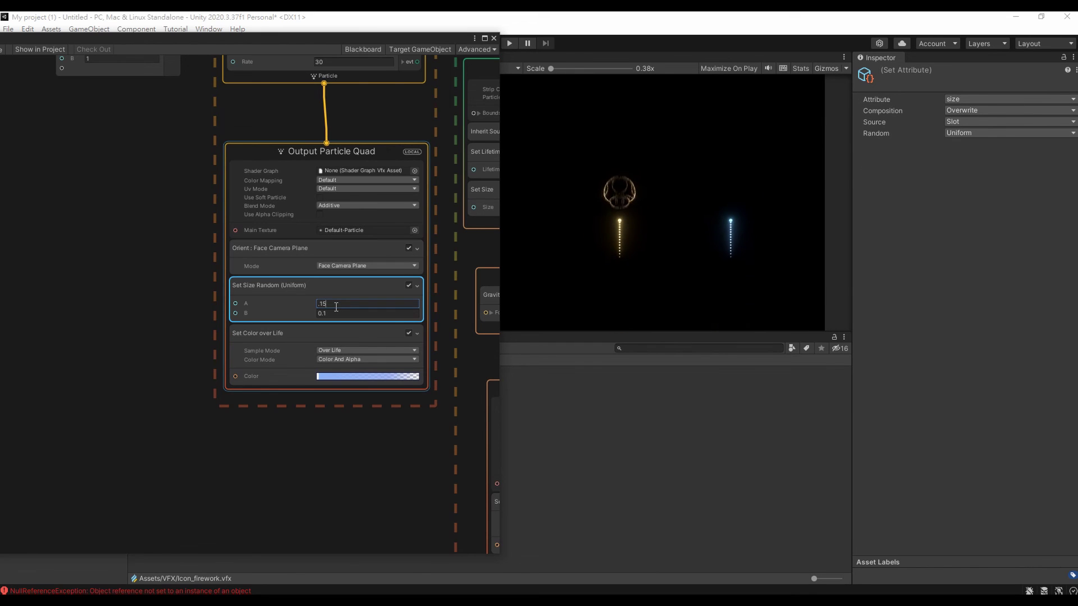
Drag the ha point cache onto the copied Point Cache node's Asset field.
{"action": "left_click_drag", "start_coordinate": [264, 39], "coordinate": [789, 183]}
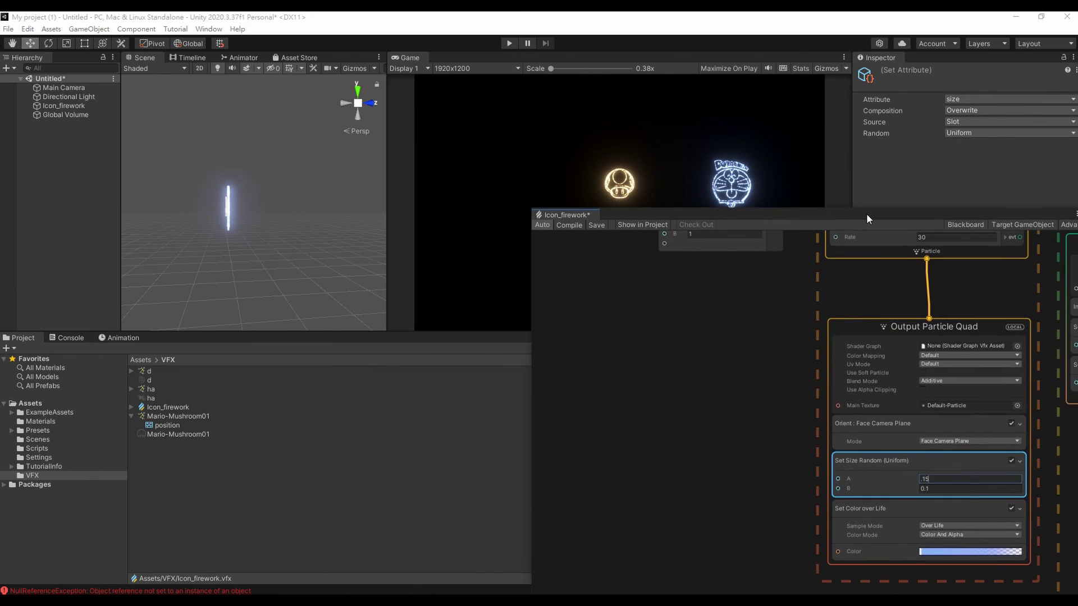
{"action": "middle_click_drag", "start_coordinate": [585, 494], "coordinate": [601, 555]}
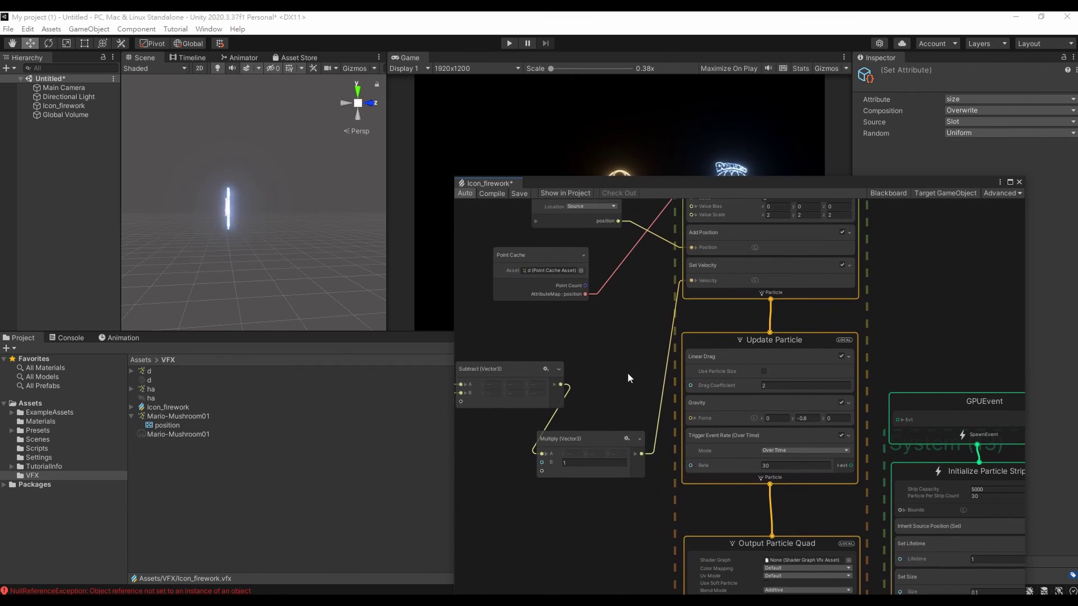
{"action": "middle_click_drag", "start_coordinate": [627, 372], "coordinate": [640, 470]}
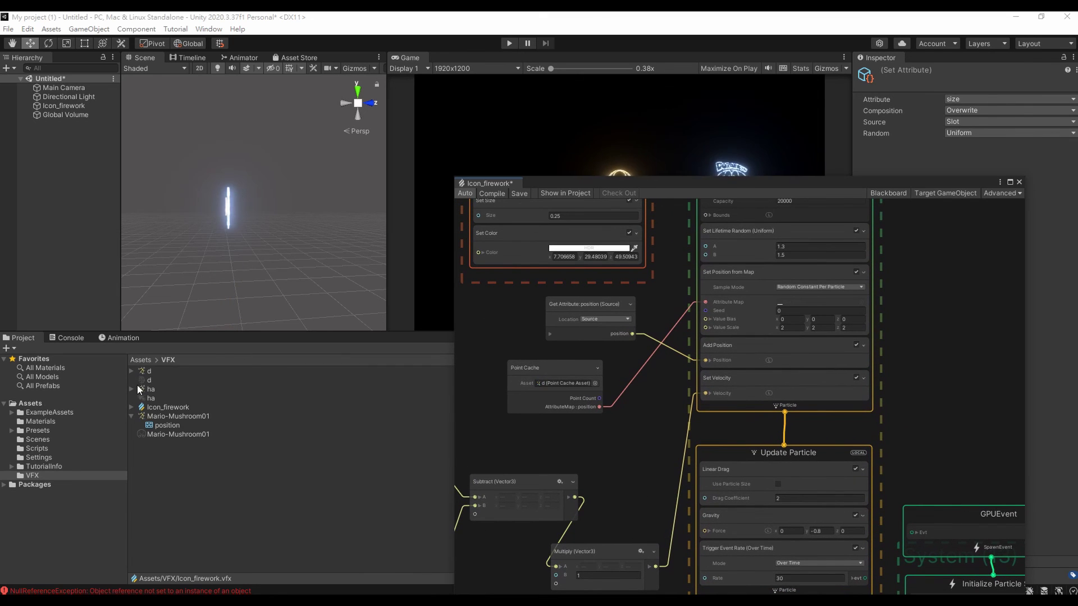
{"action": "left_click_drag", "start_coordinate": [208, 388], "coordinate": [558, 382]}
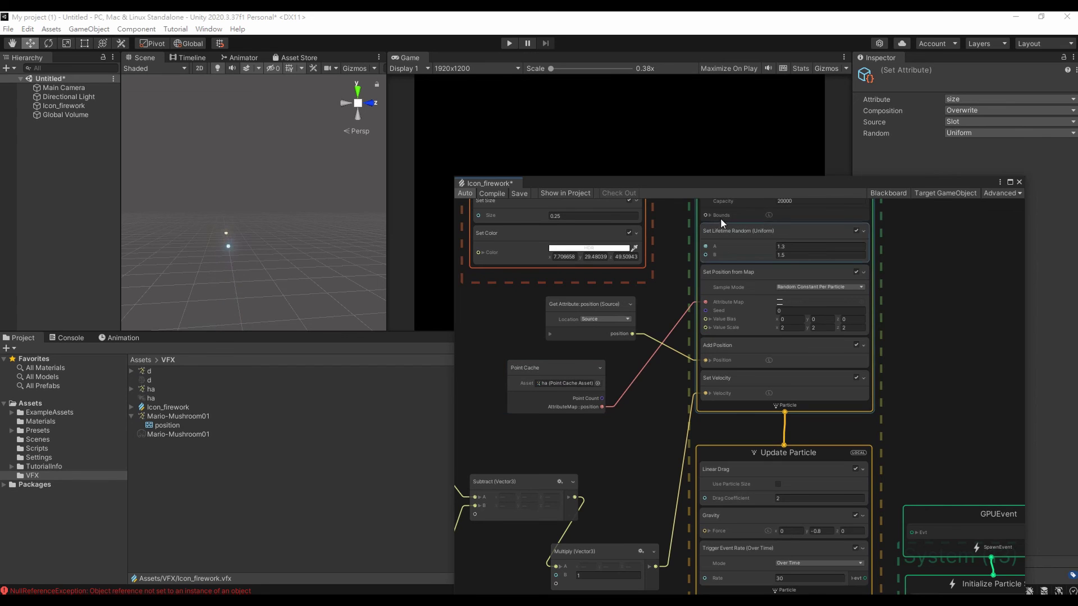
{"action": "left_click_drag", "start_coordinate": [726, 183], "coordinate": [619, 262]}
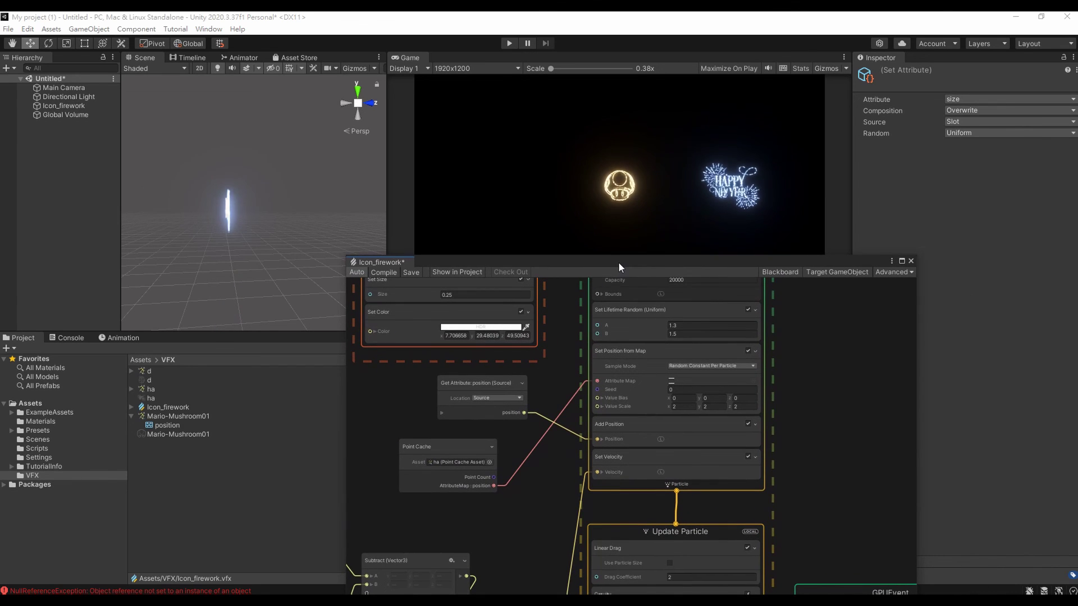